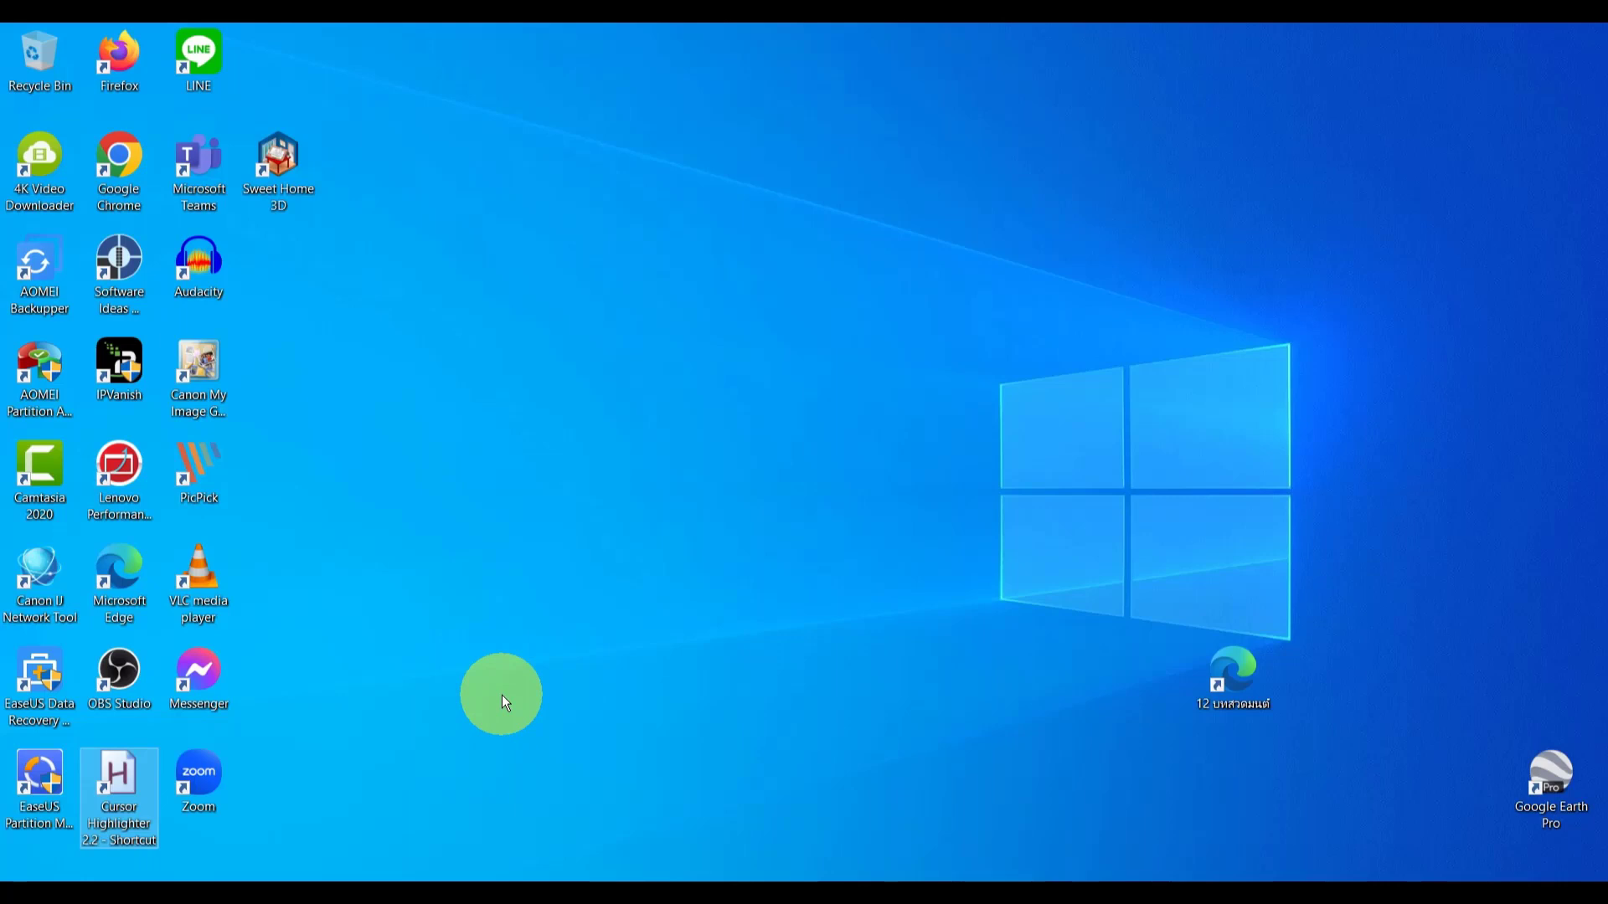
- Launch Microsoft Access from the Top apps list in Windows Search
{"action": "left_click", "coordinate": [223, 876]}
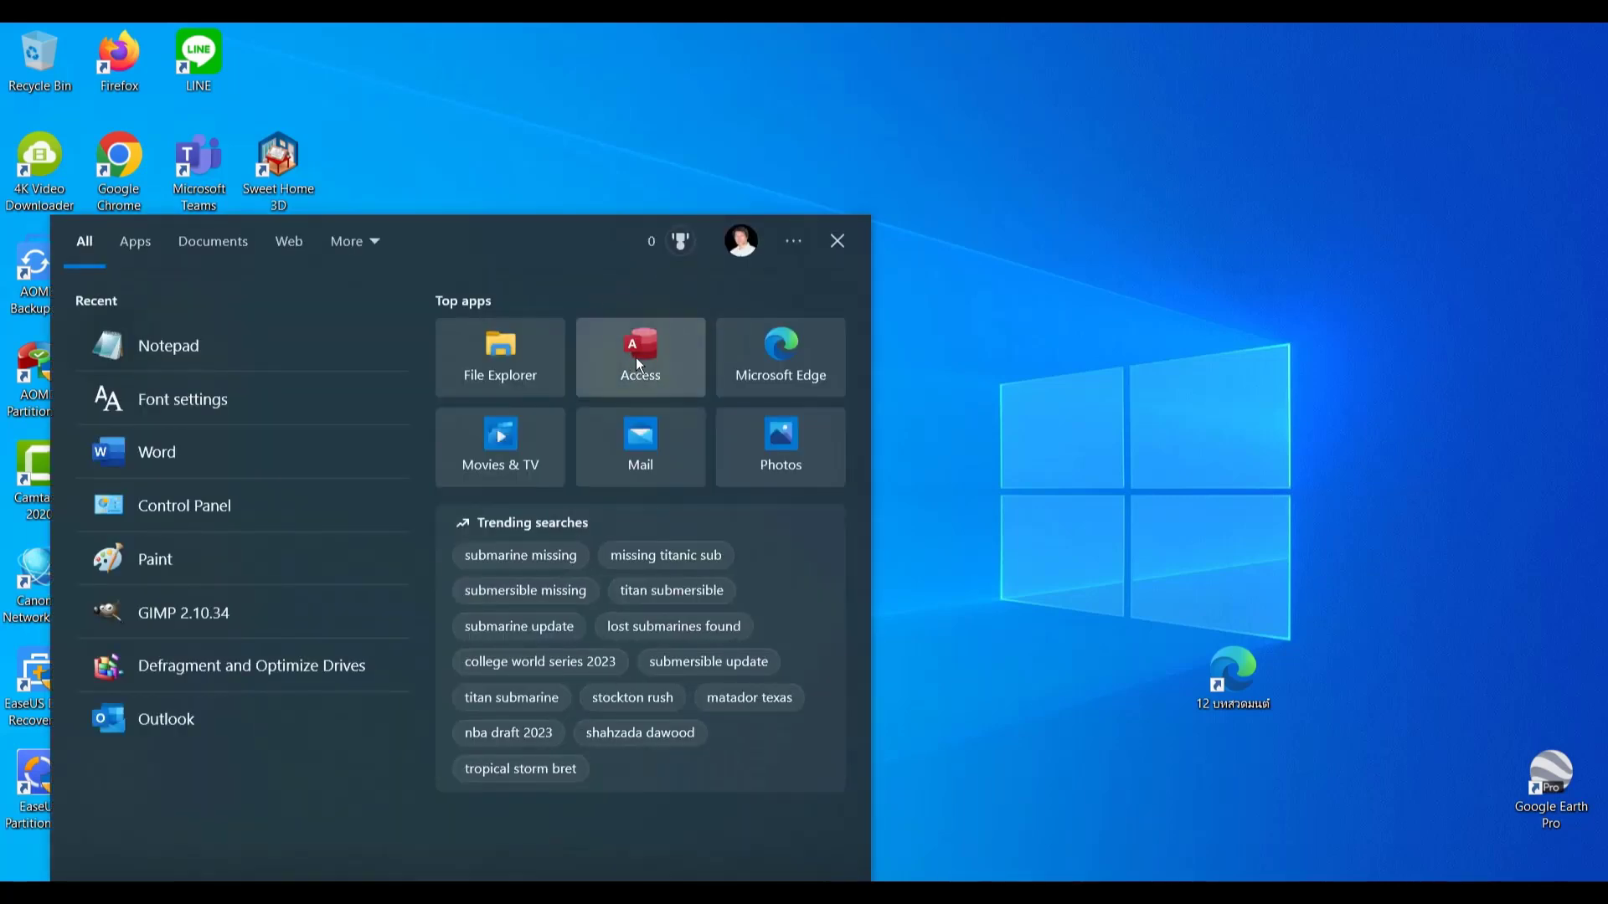
{"action": "left_click", "coordinate": [636, 358]}
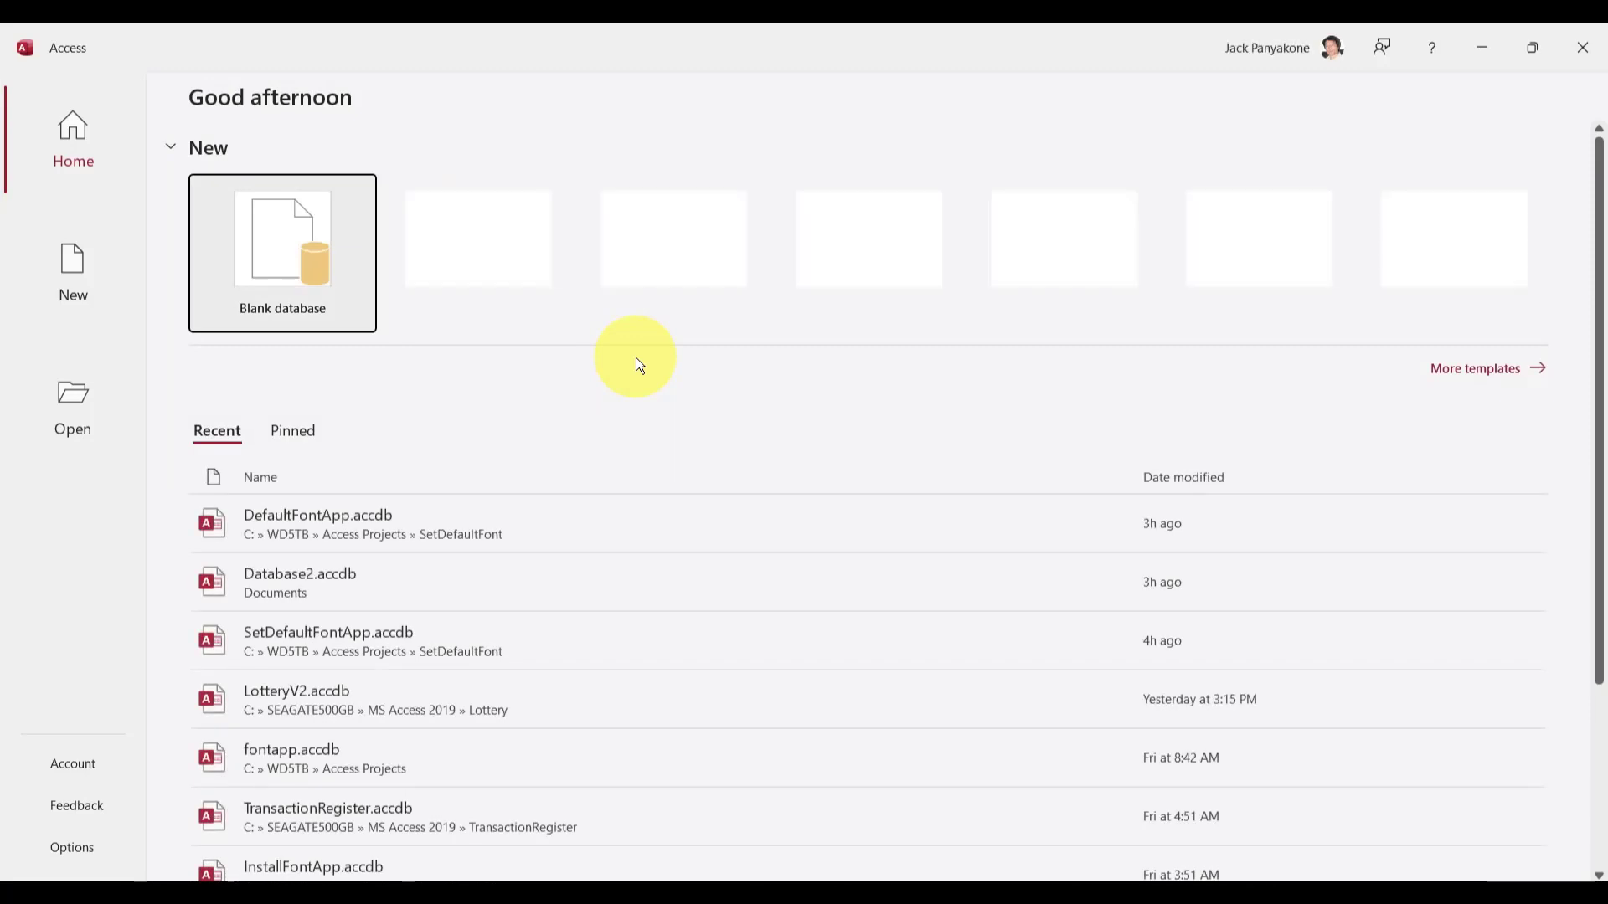
- Start a blank database and browse to C:\WD5TB\Access Projects for its save location
{"action": "left_click", "coordinate": [317, 269]}
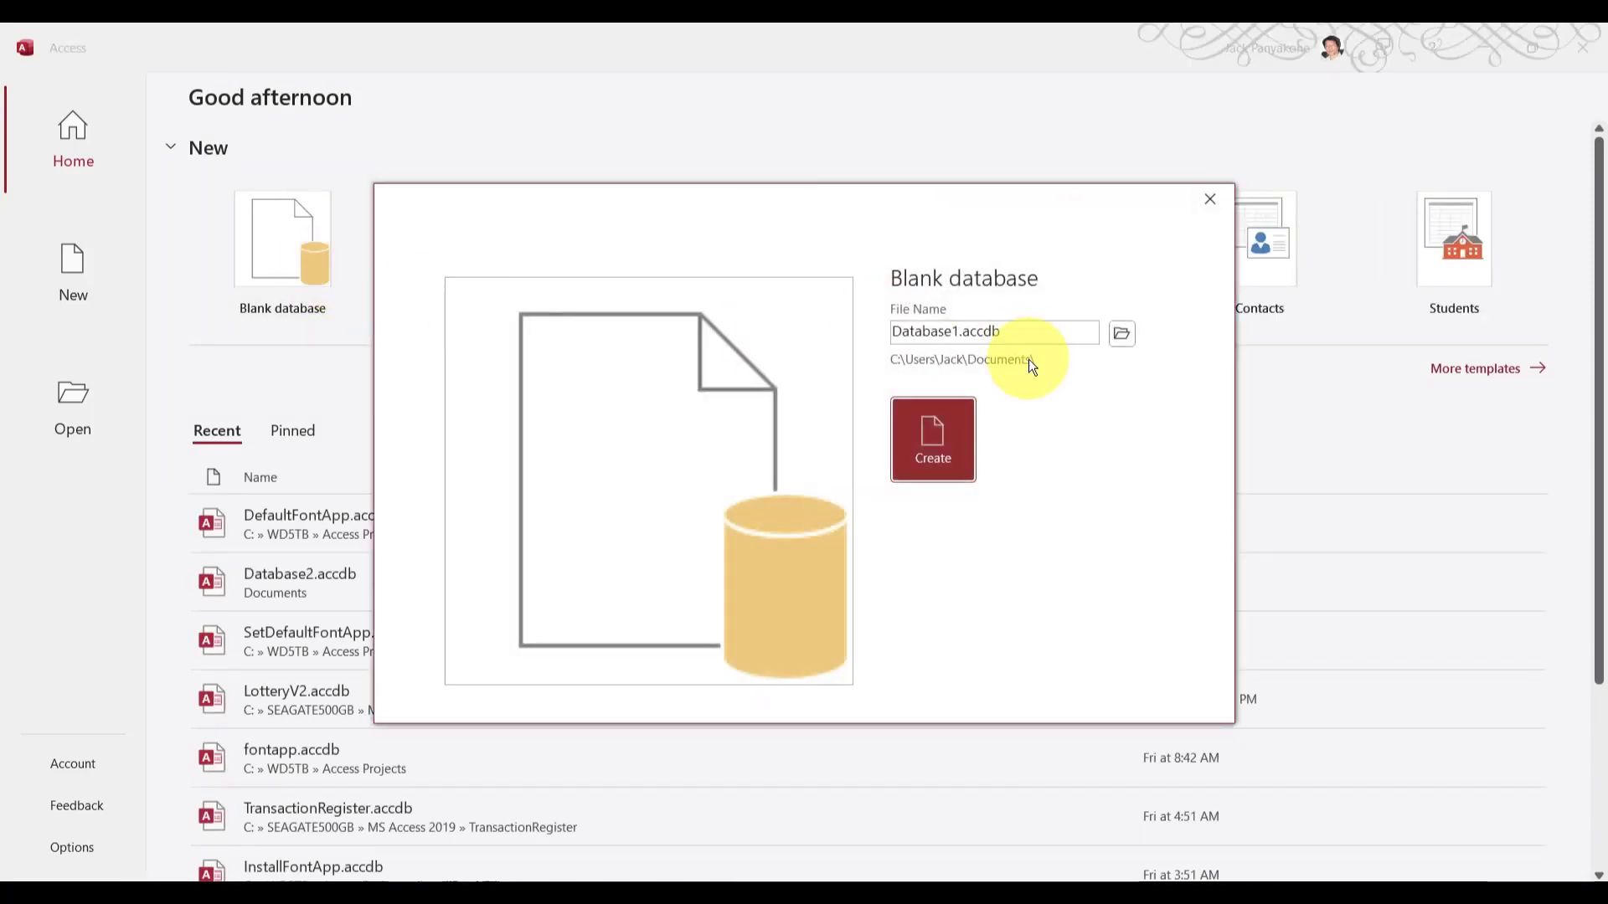
{"action": "left_click", "coordinate": [1122, 336]}
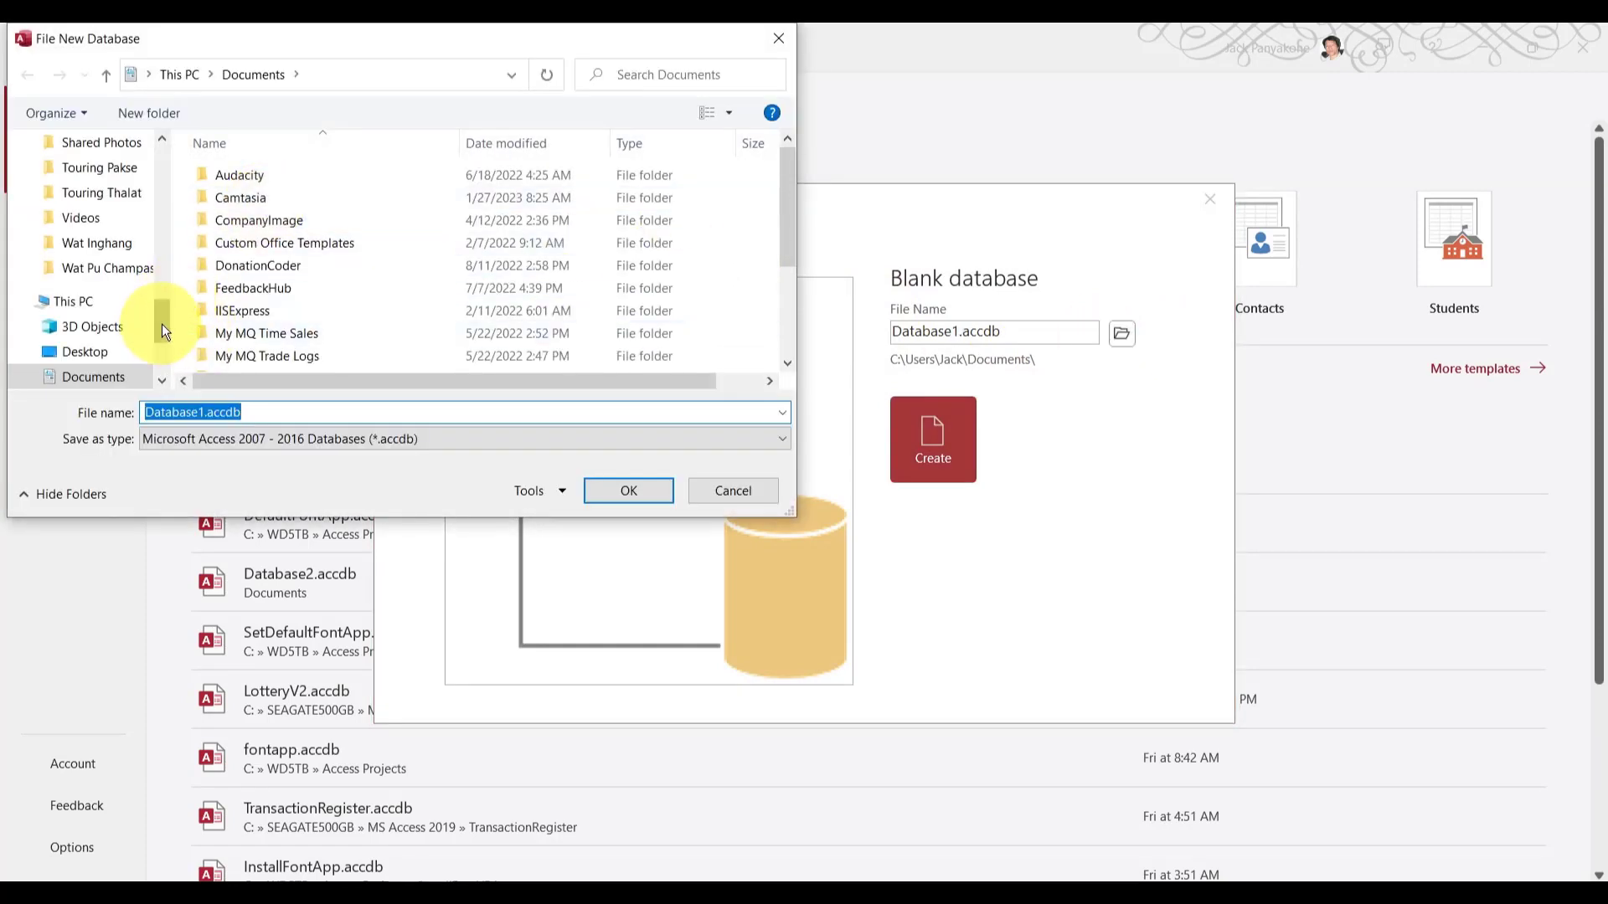
{"action": "left_click_drag", "start_coordinate": [162, 324], "coordinate": [156, 354]}
{"action": "left_click", "coordinate": [126, 321]}
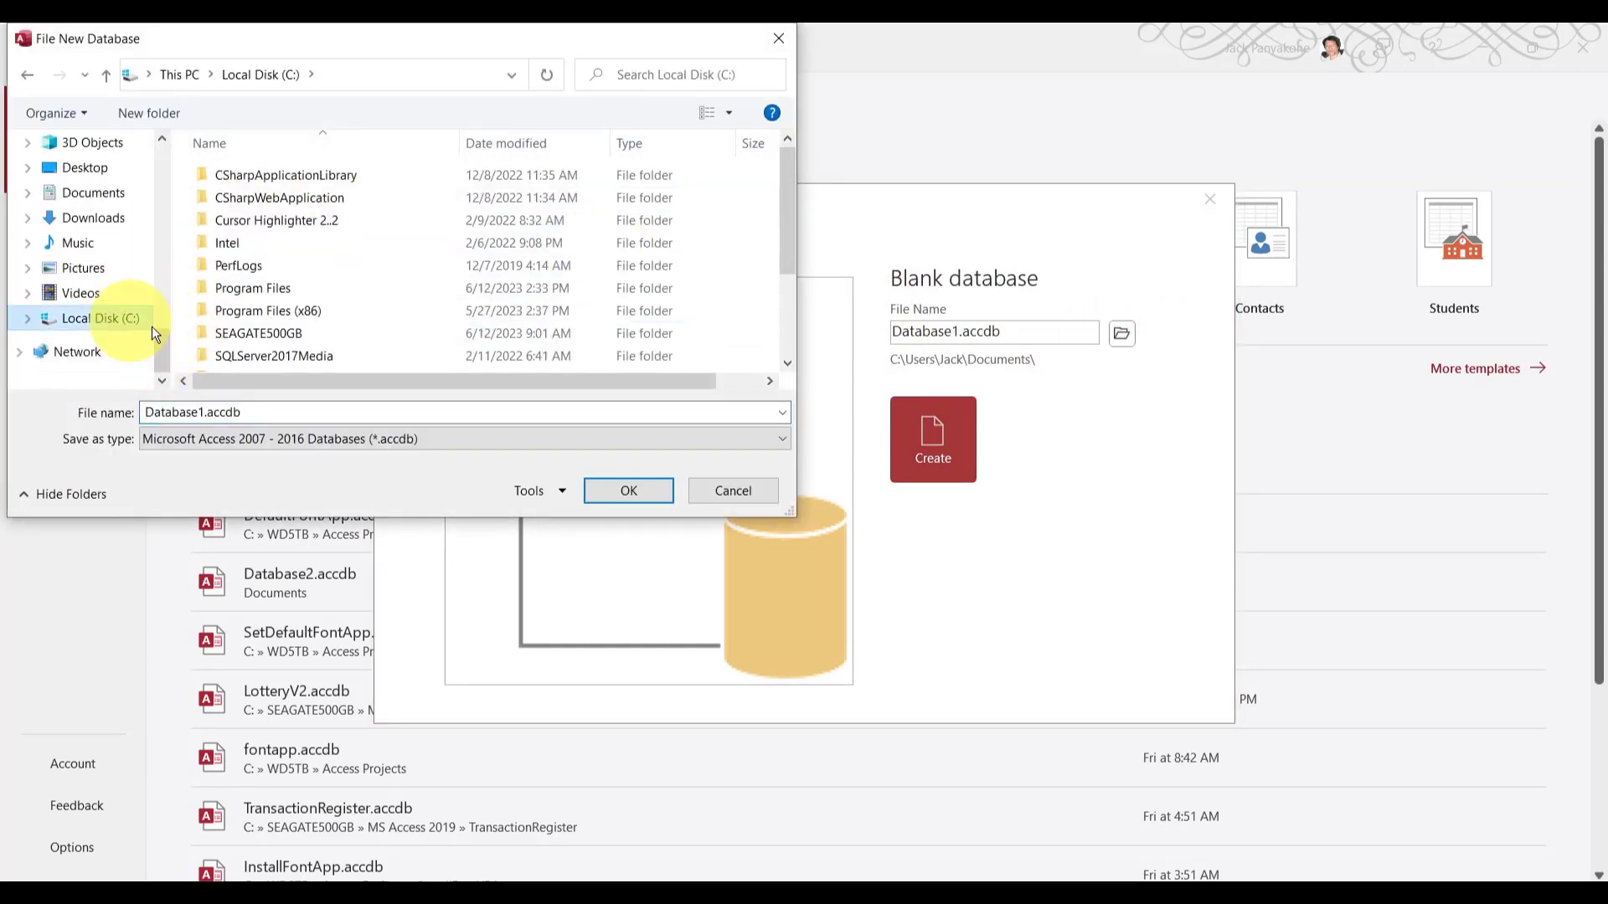
{"action": "scroll", "coordinate": [772, 273], "scroll_direction": "down", "scroll_amount": 2}
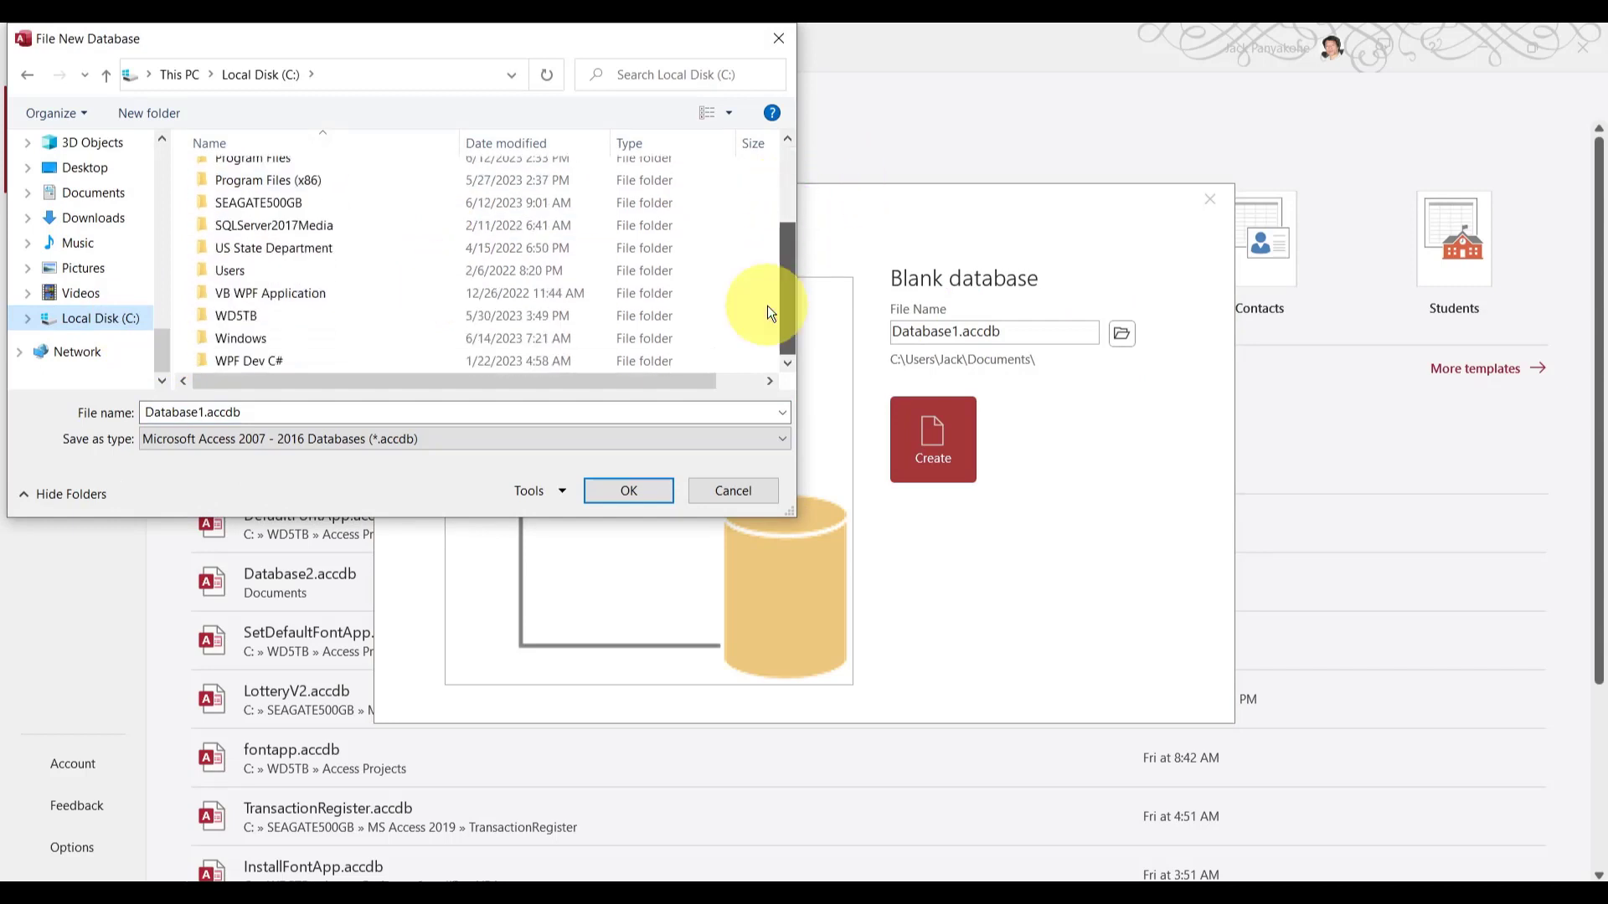
{"action": "double_click", "coordinate": [329, 324]}
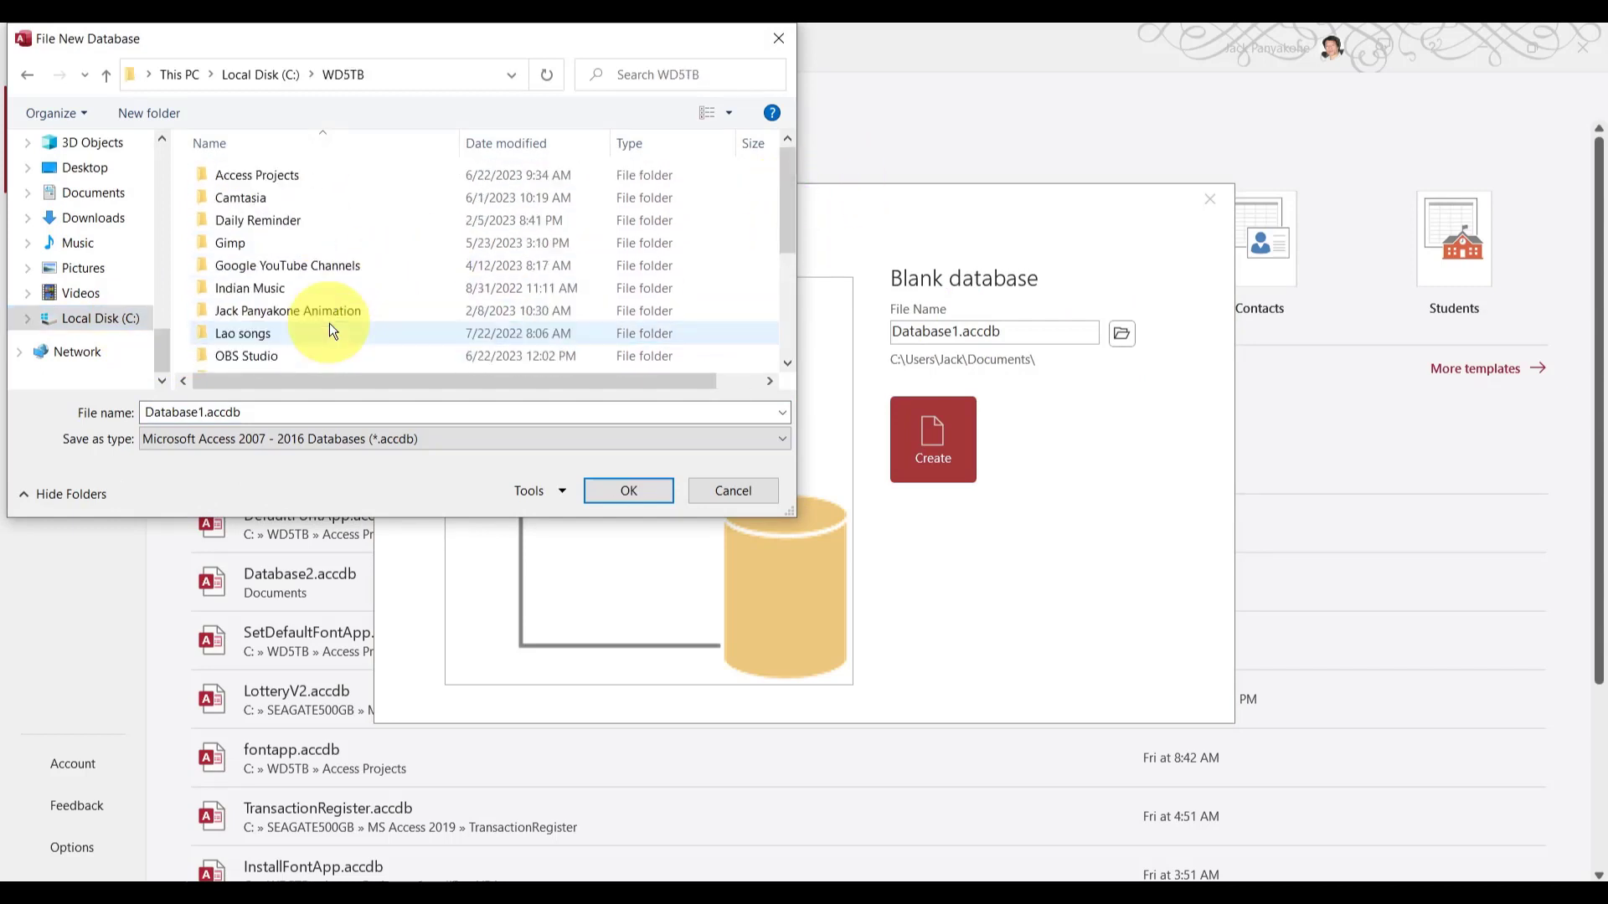
{"action": "double_click", "coordinate": [302, 173]}
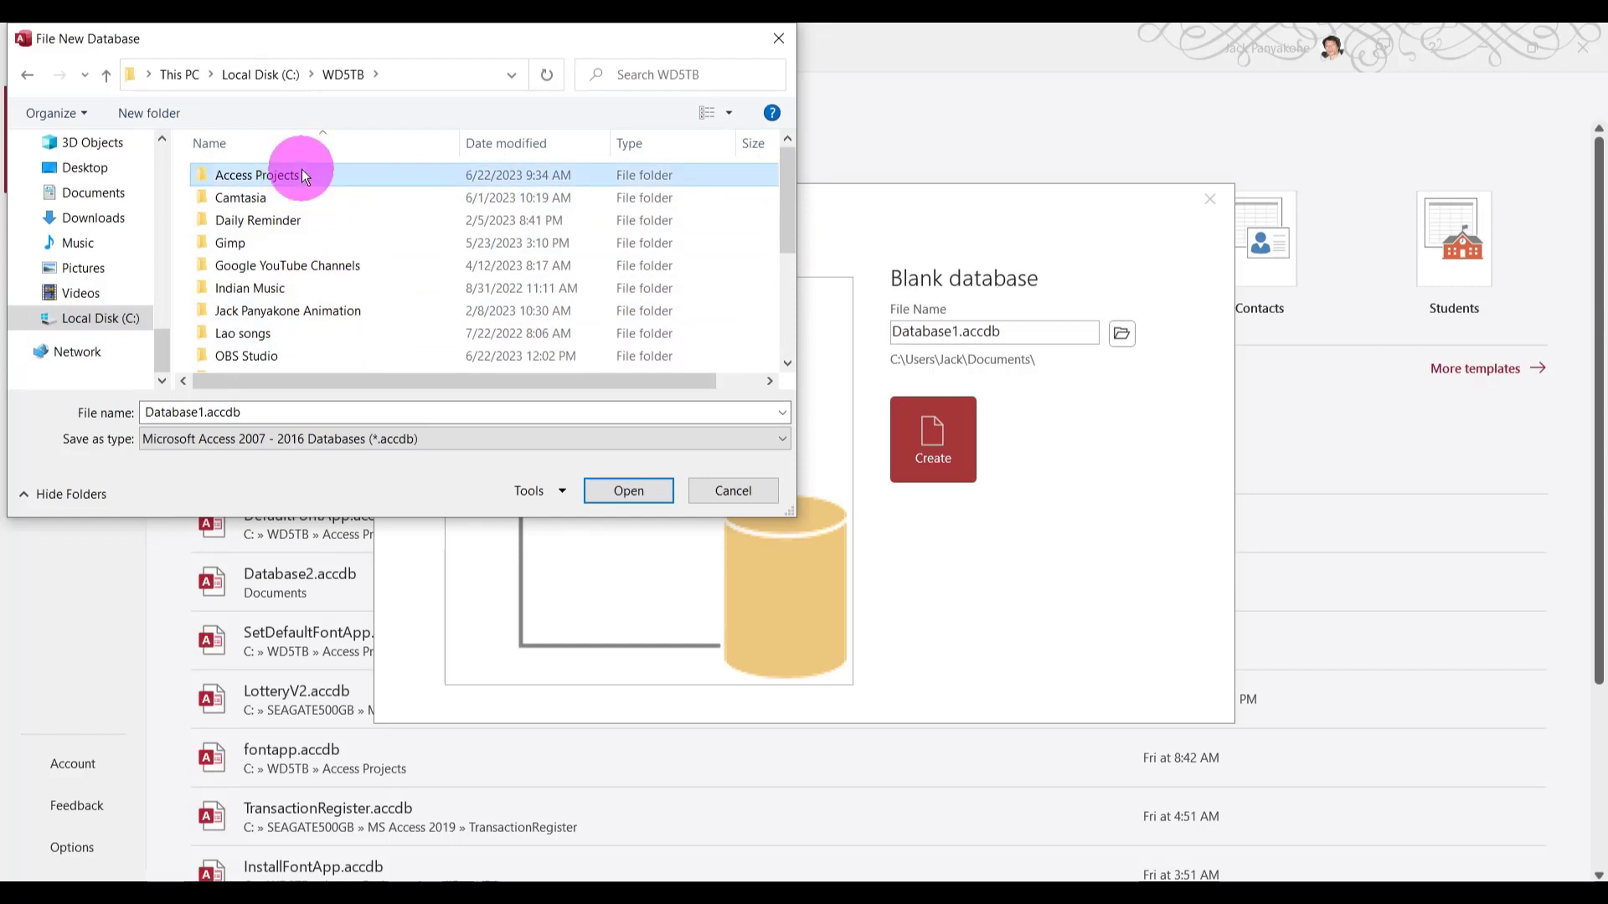
- Create a new folder named SetDefaultFontApp in Access Projects and open it
{"action": "left_click", "coordinate": [173, 117]}
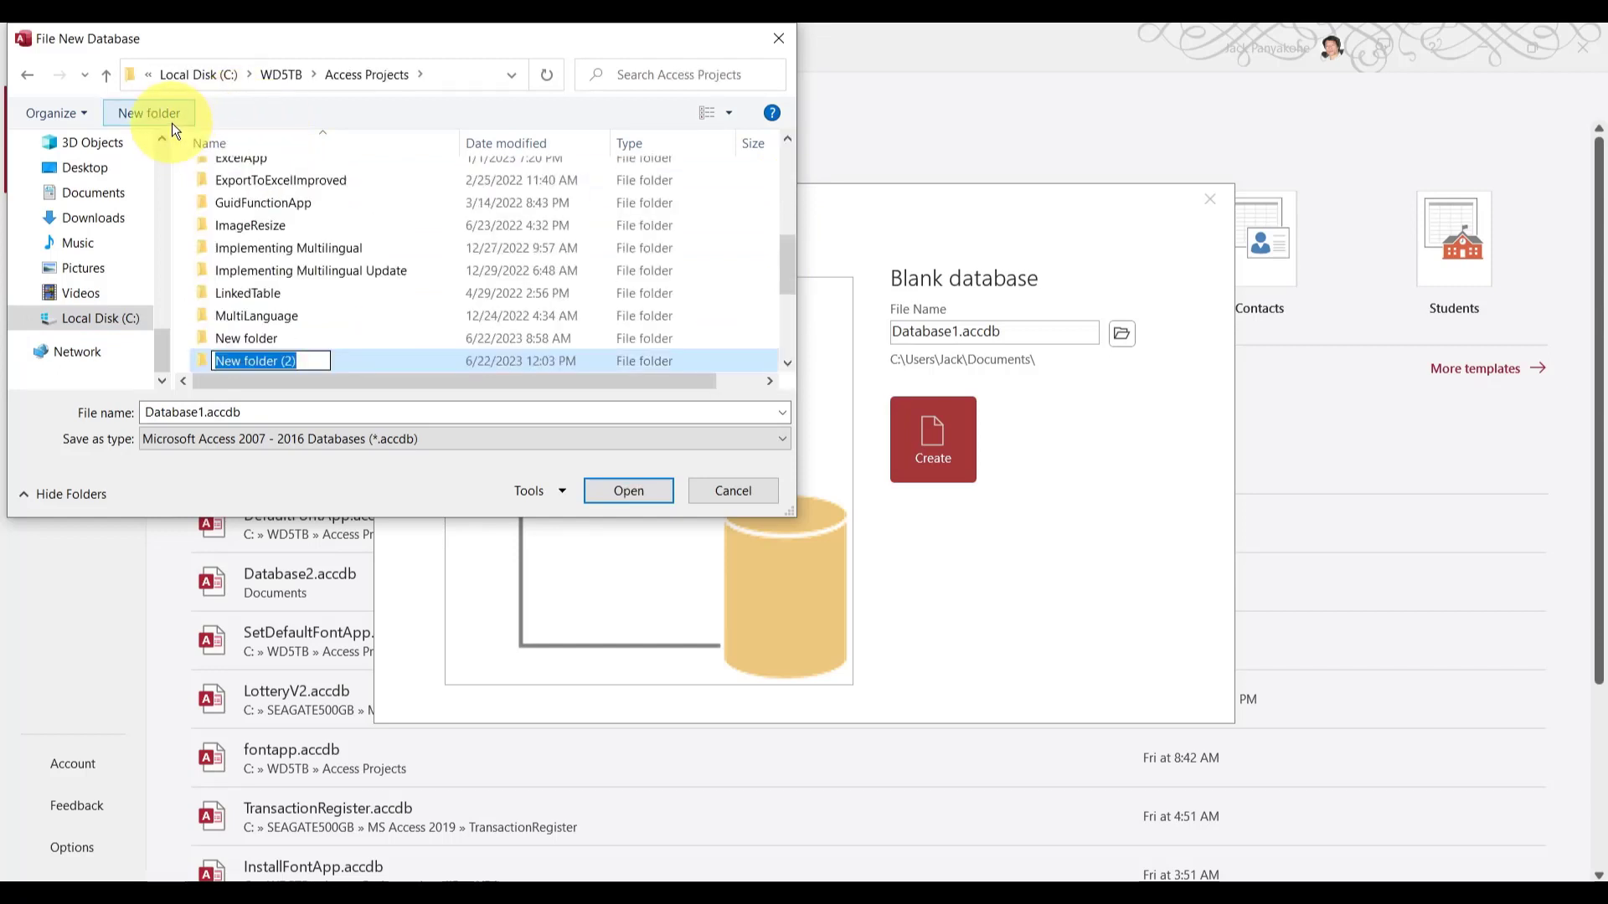
{"action": "type", "text": "S"}
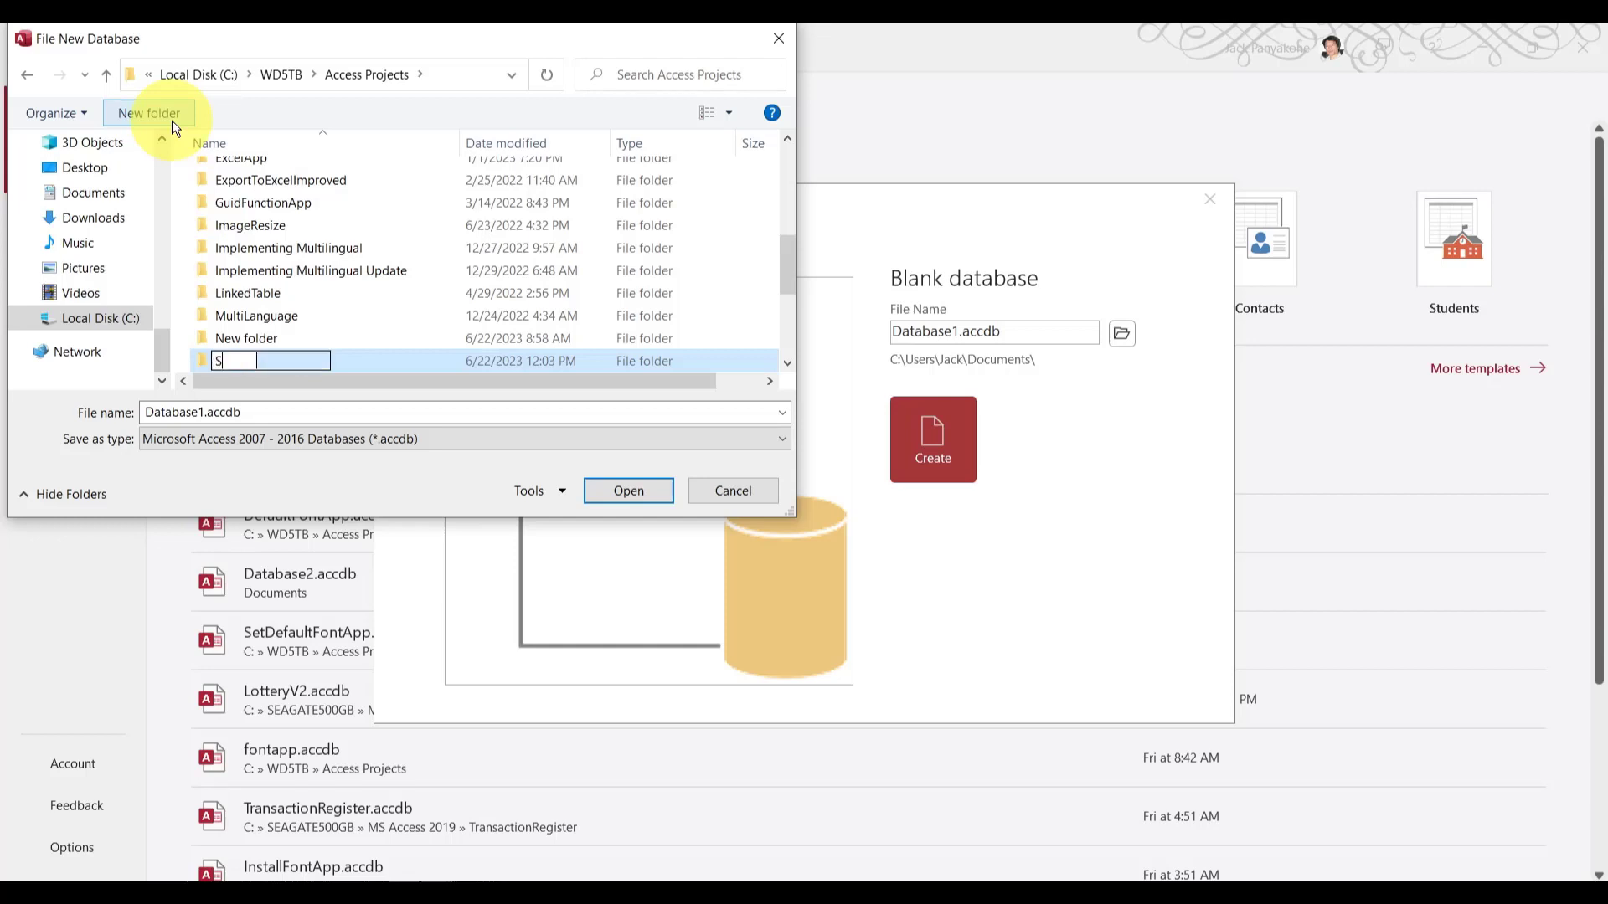
{"action": "type", "text": "etDefaul"}
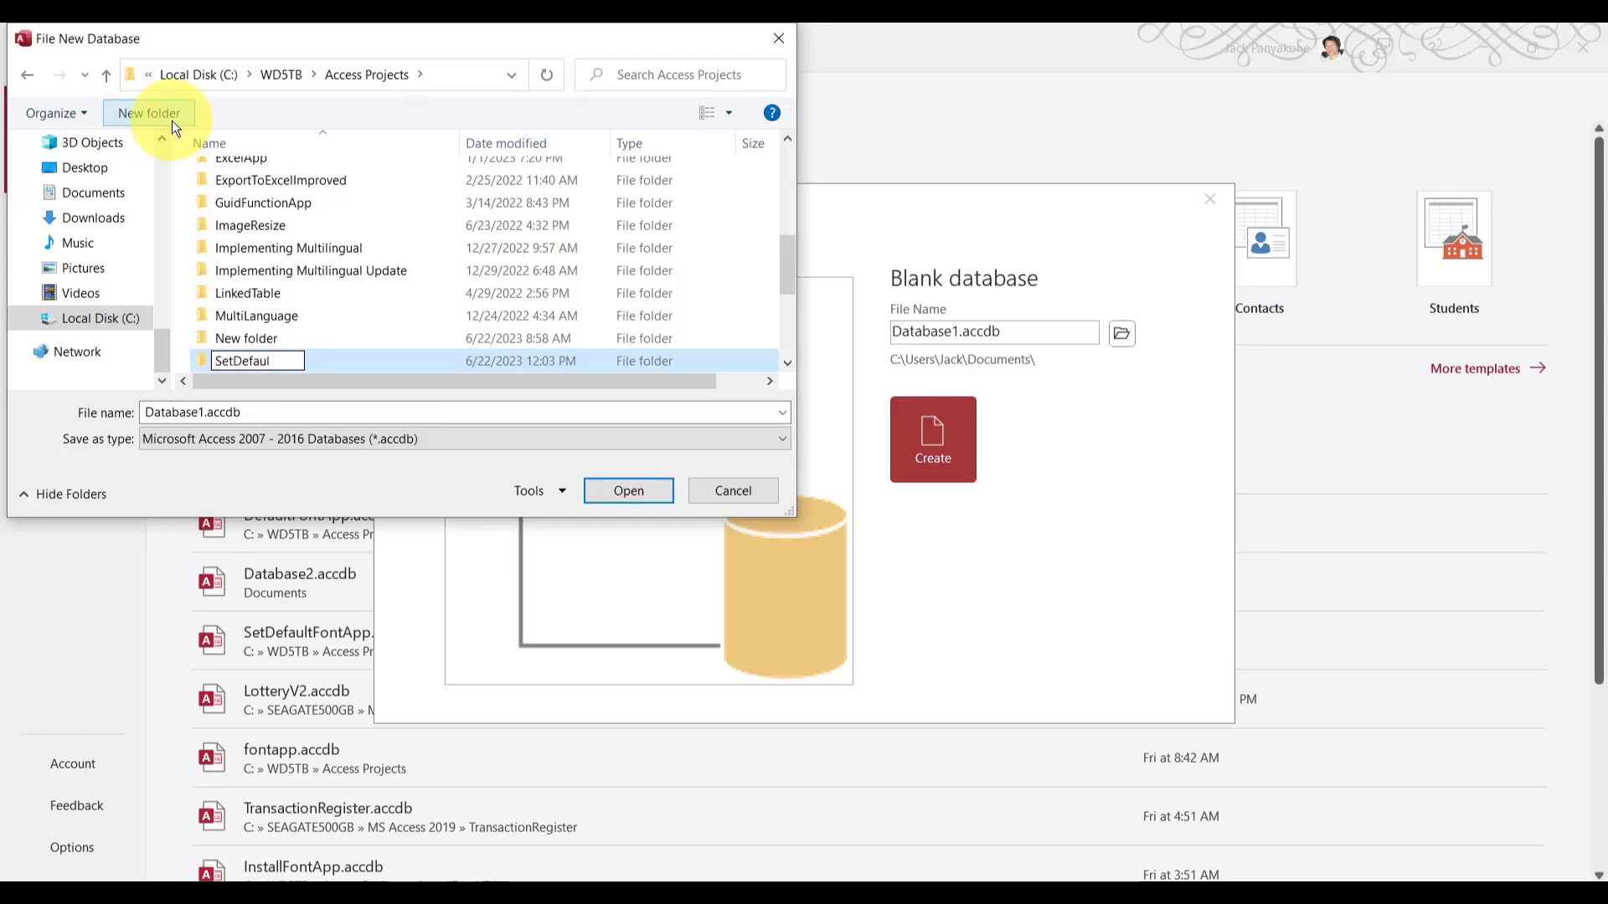
{"action": "type", "text": "tFo"}
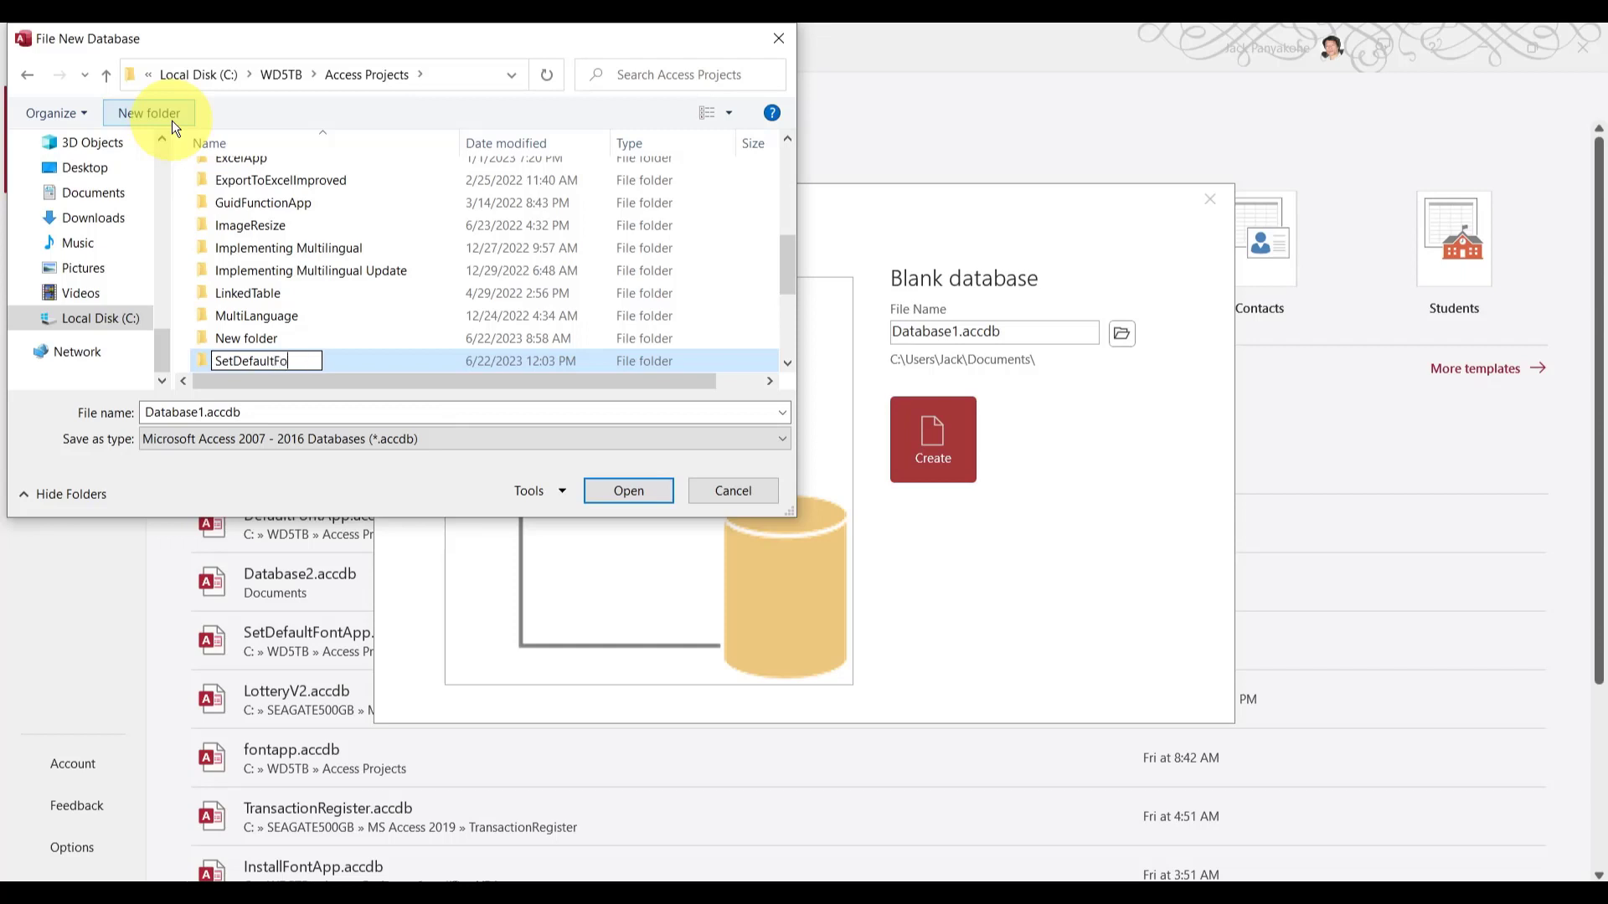
{"action": "type", "text": "ntApp"}
{"action": "key", "text": "Return"}
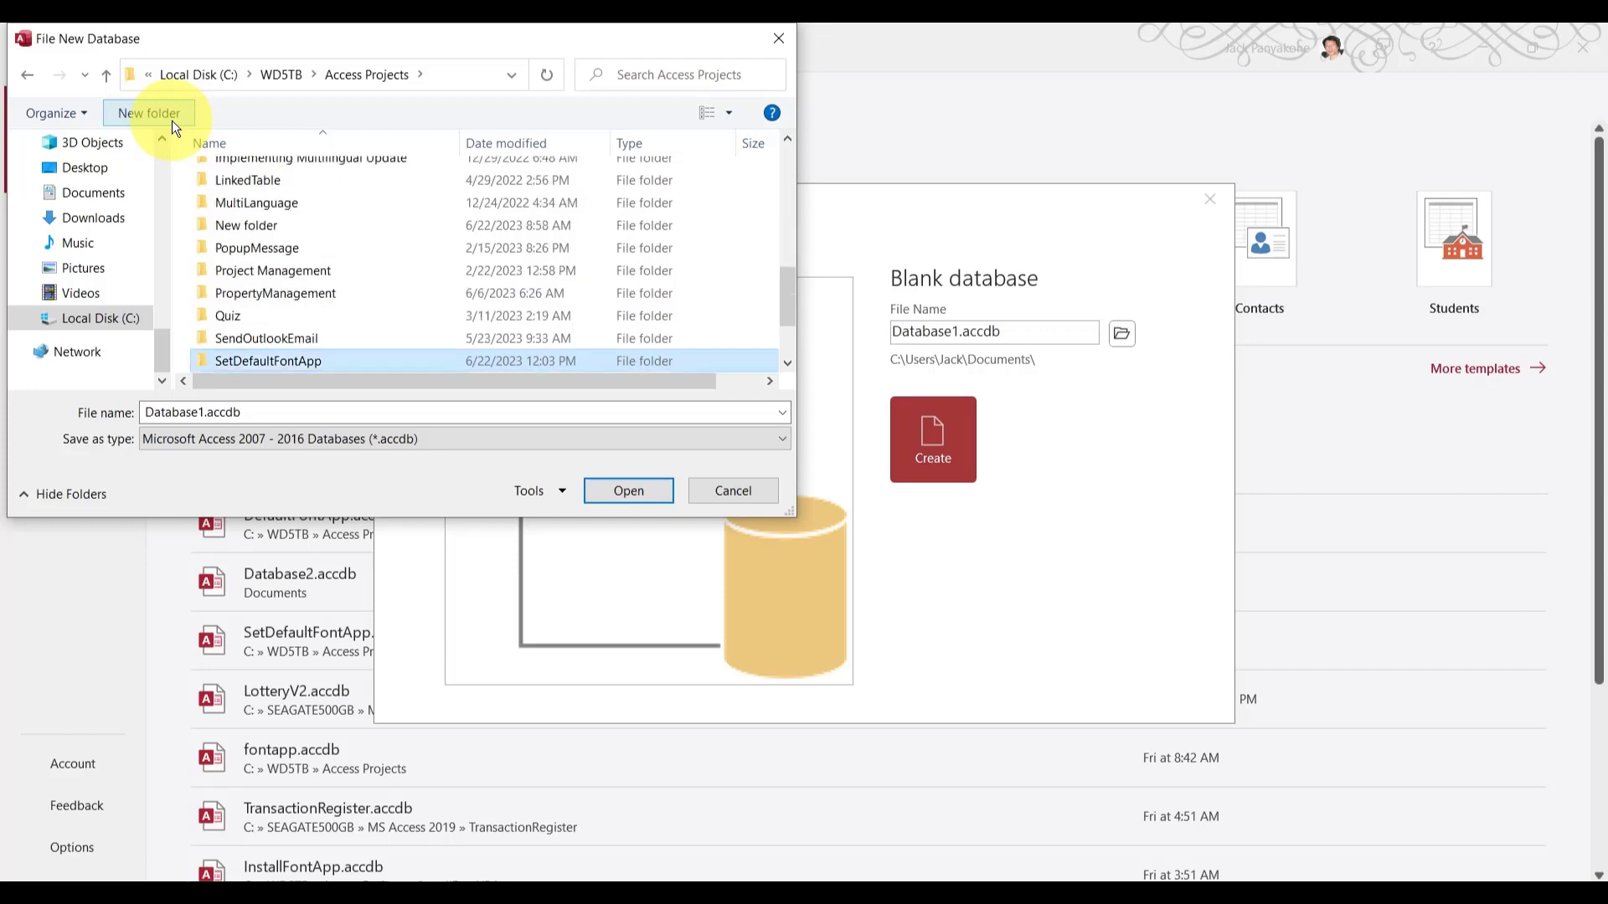
{"action": "double_click", "coordinate": [278, 369]}
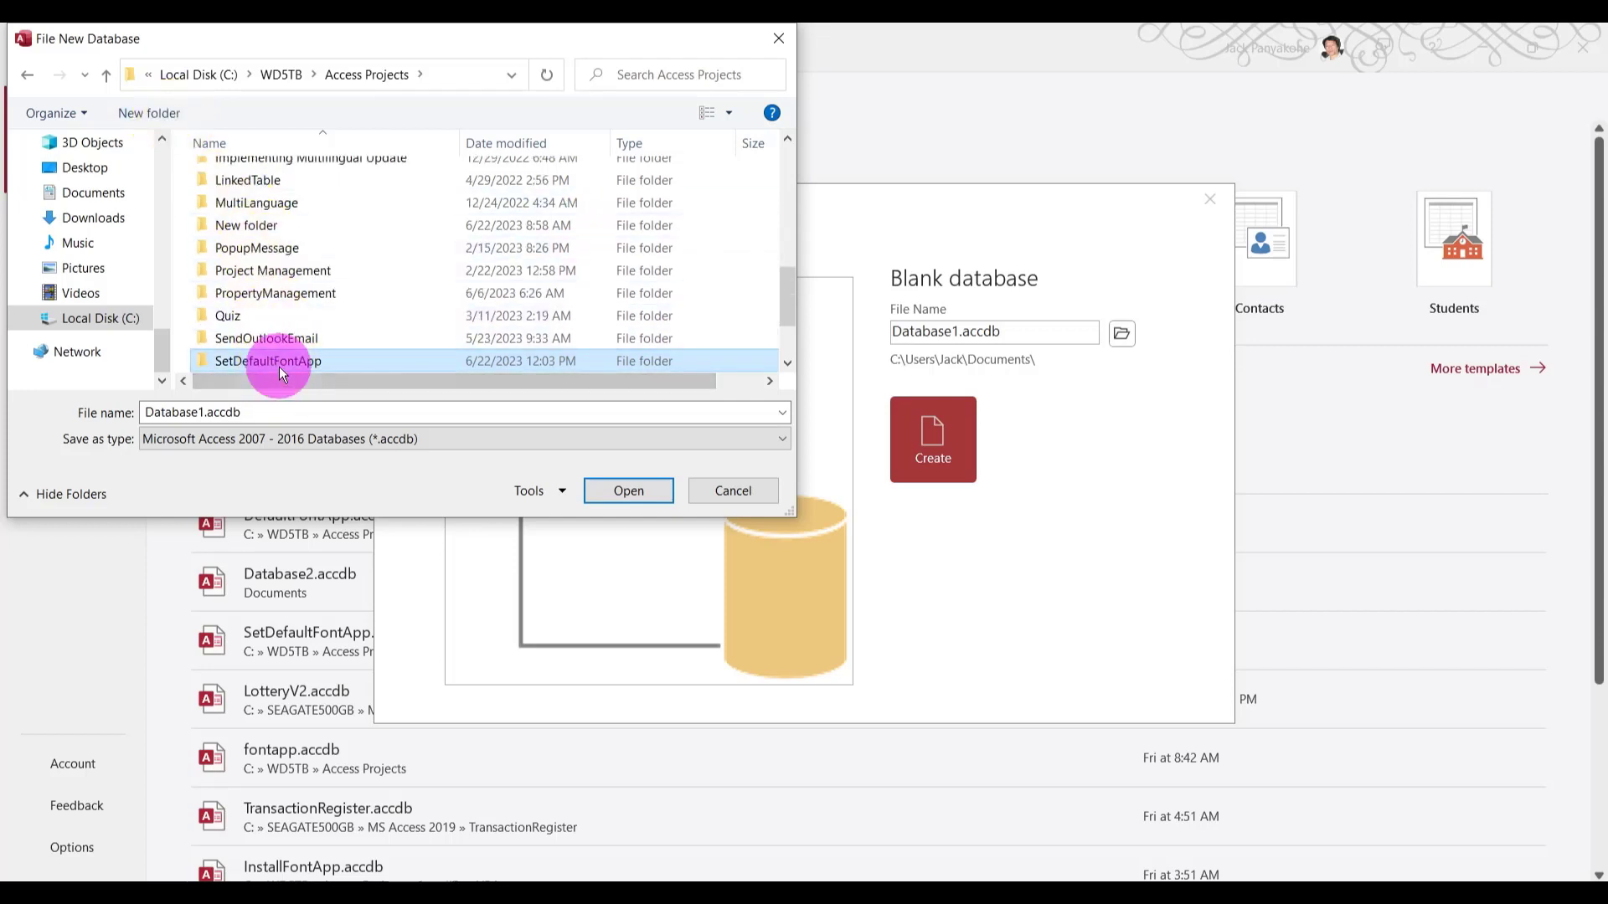
- Name the database file SetFontApplication.accdb in the SetDefaultFontApp folder and confirm
{"action": "double_click", "coordinate": [275, 416]}
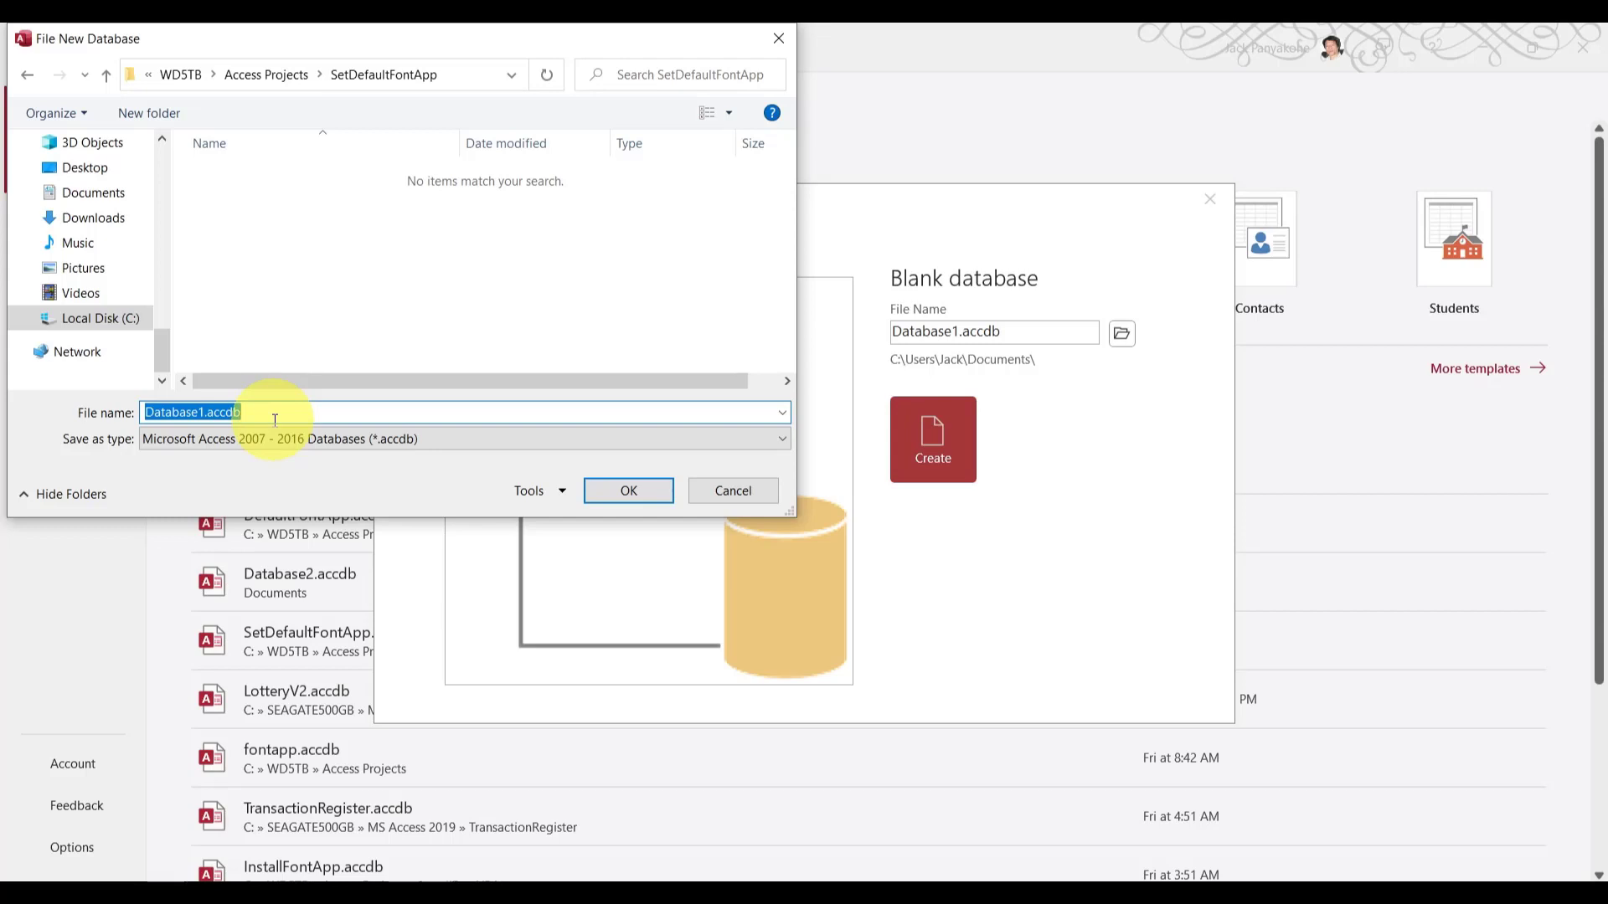
{"action": "type", "text": "SetDe"}
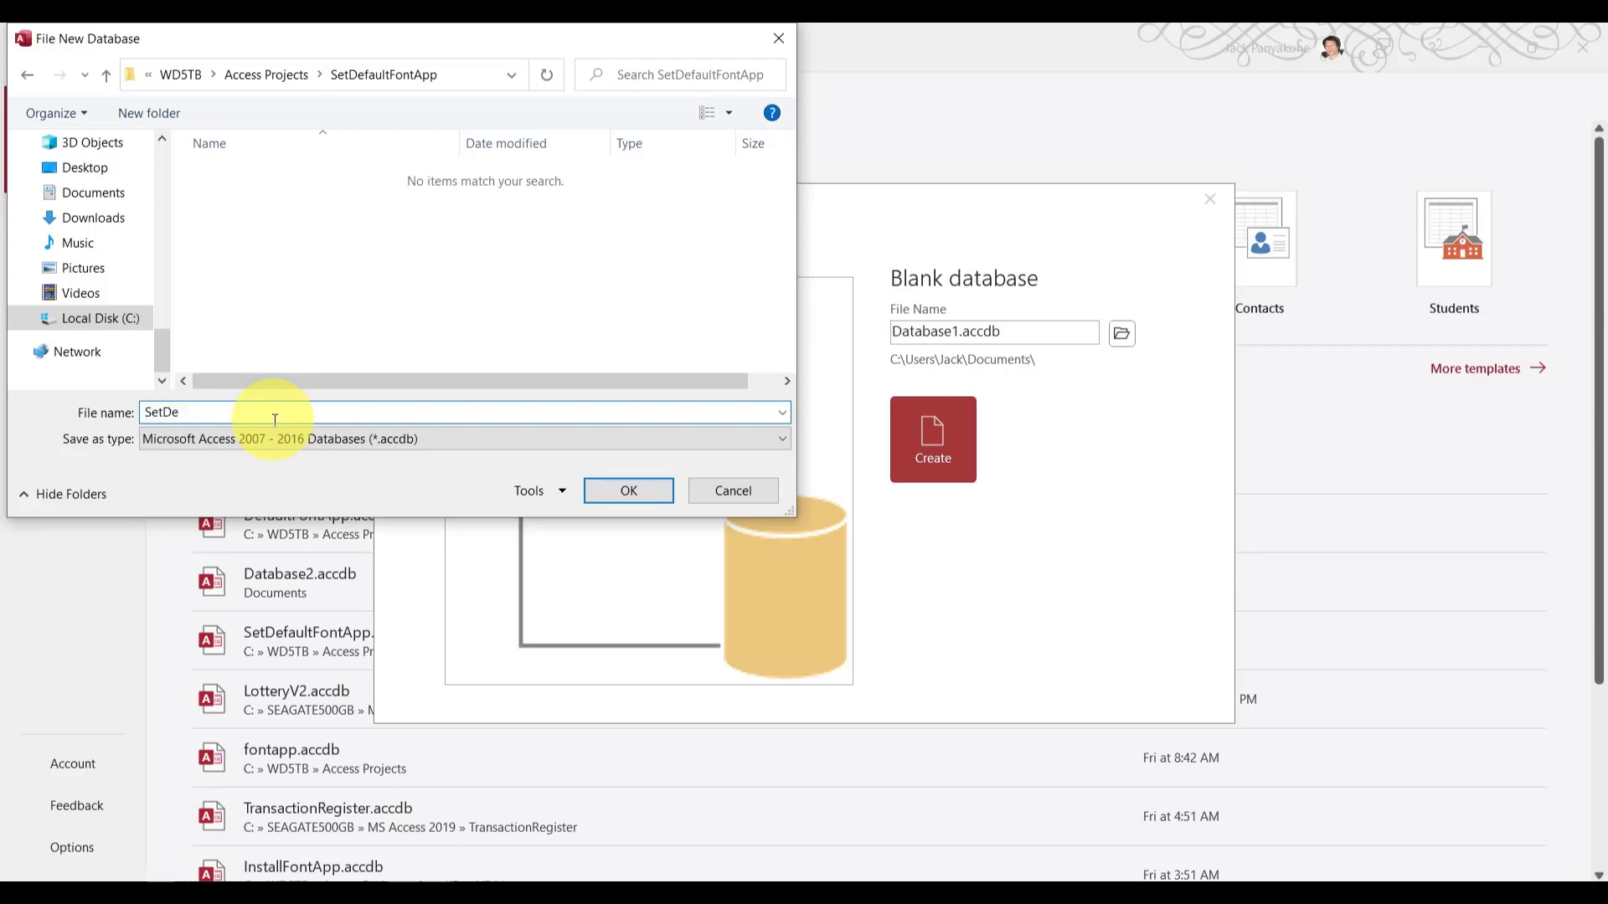
{"action": "key", "text": "BackSpace"}
{"action": "key", "text": "BackSpace"}
{"action": "type", "text": "Fo"}
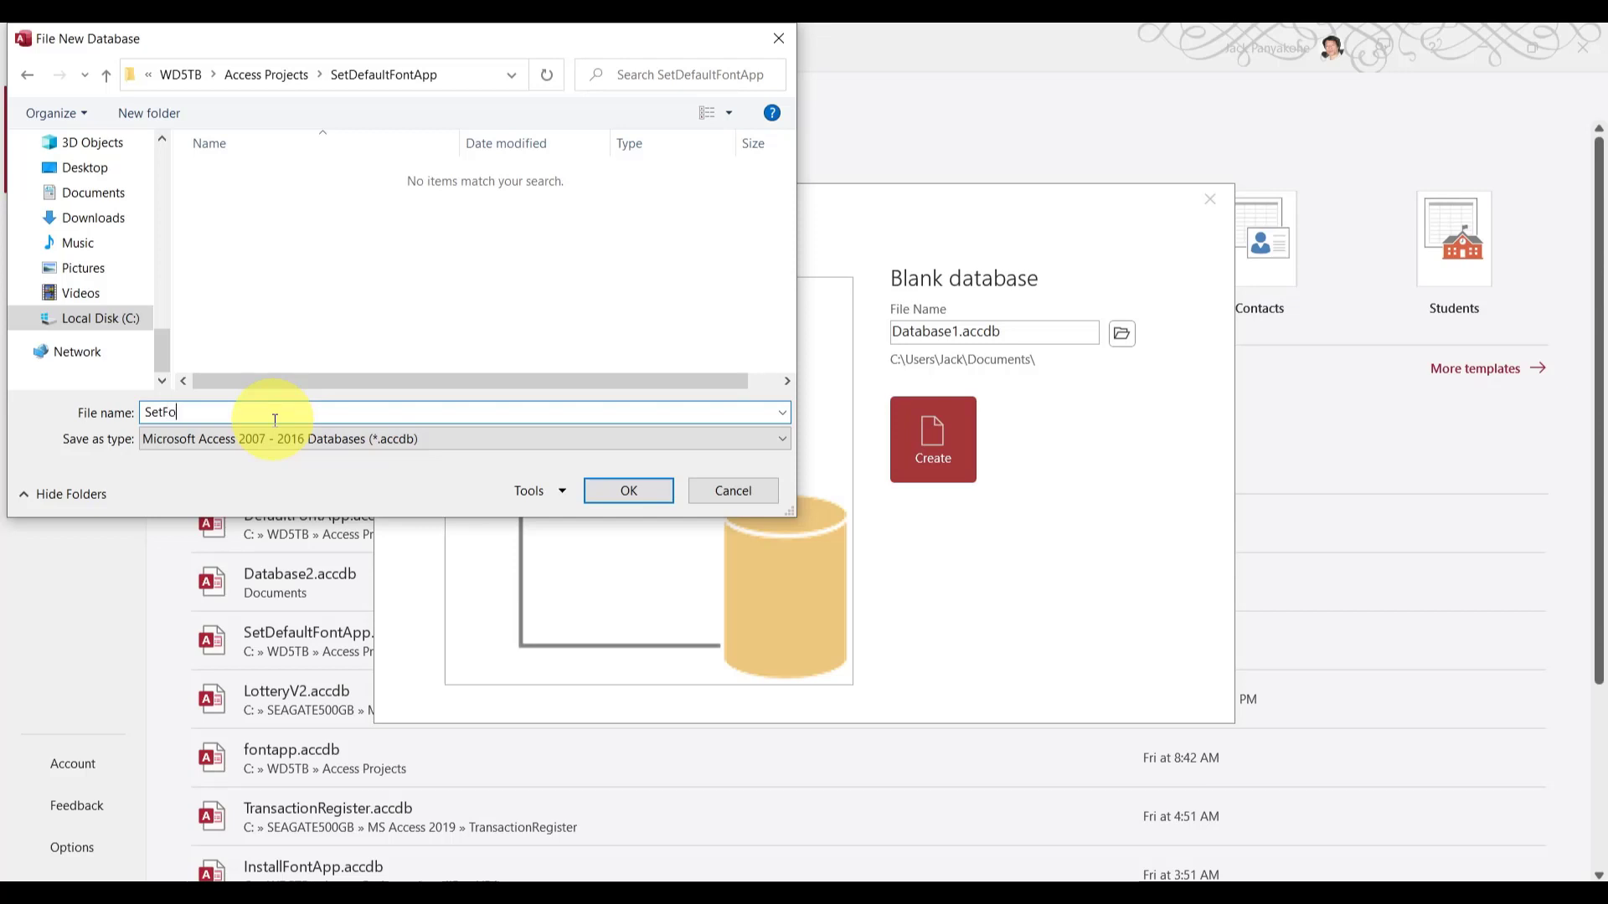
{"action": "type", "text": "ntApplicaiton"}
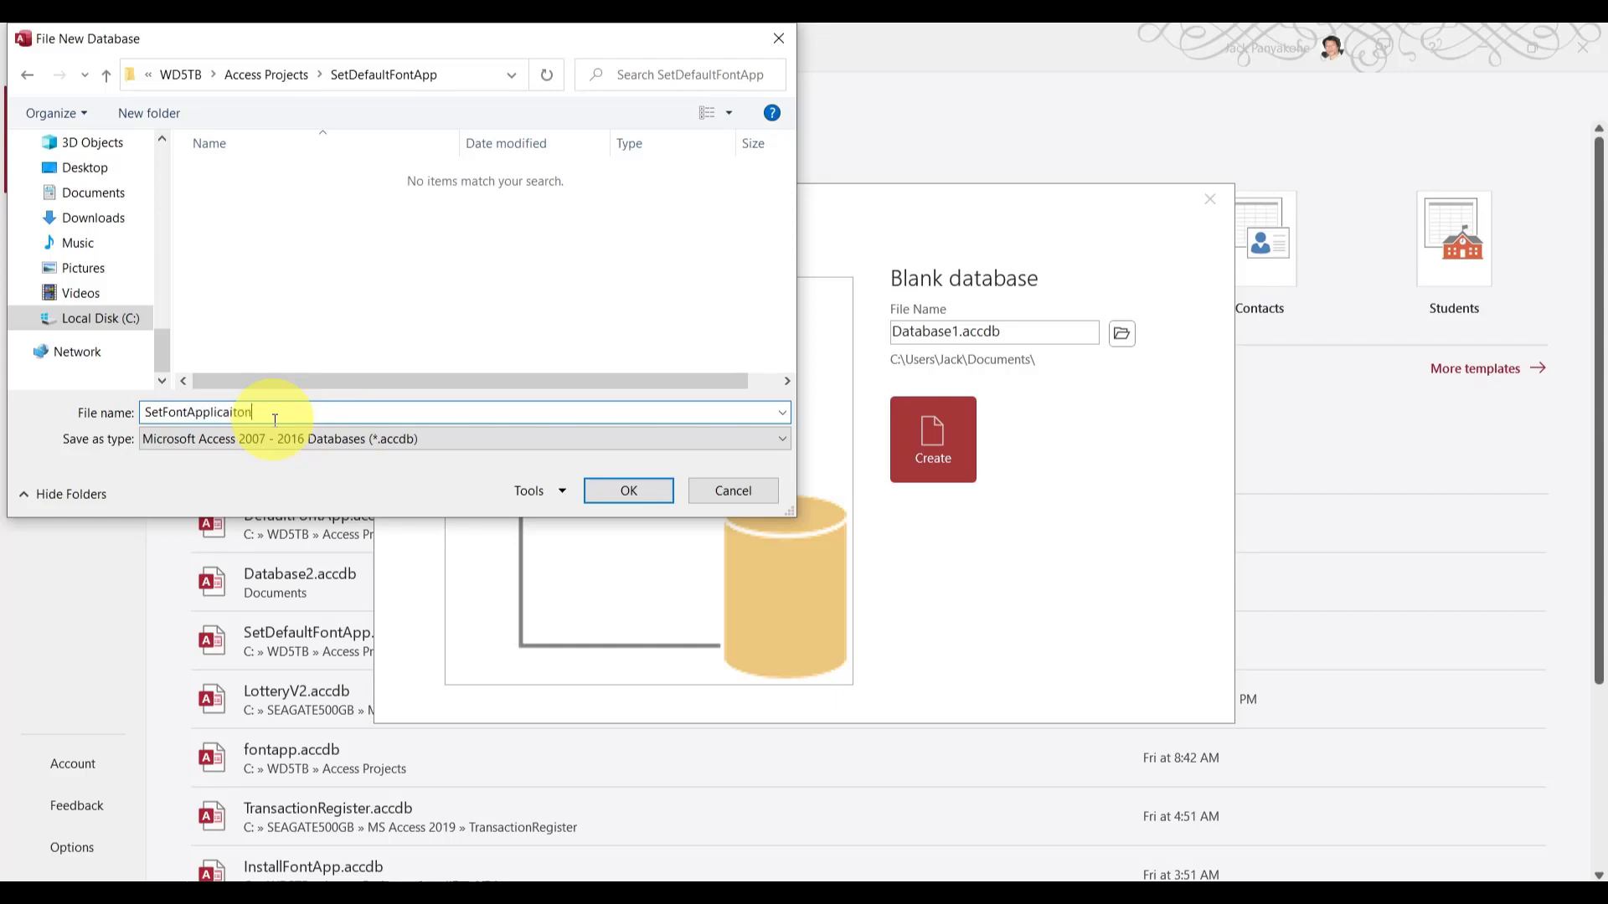
{"action": "key", "text": "BackSpace"}
{"action": "key", "text": "BackSpace"}
{"action": "type", "text": "tion"}
{"action": "left_click", "coordinate": [626, 491]}
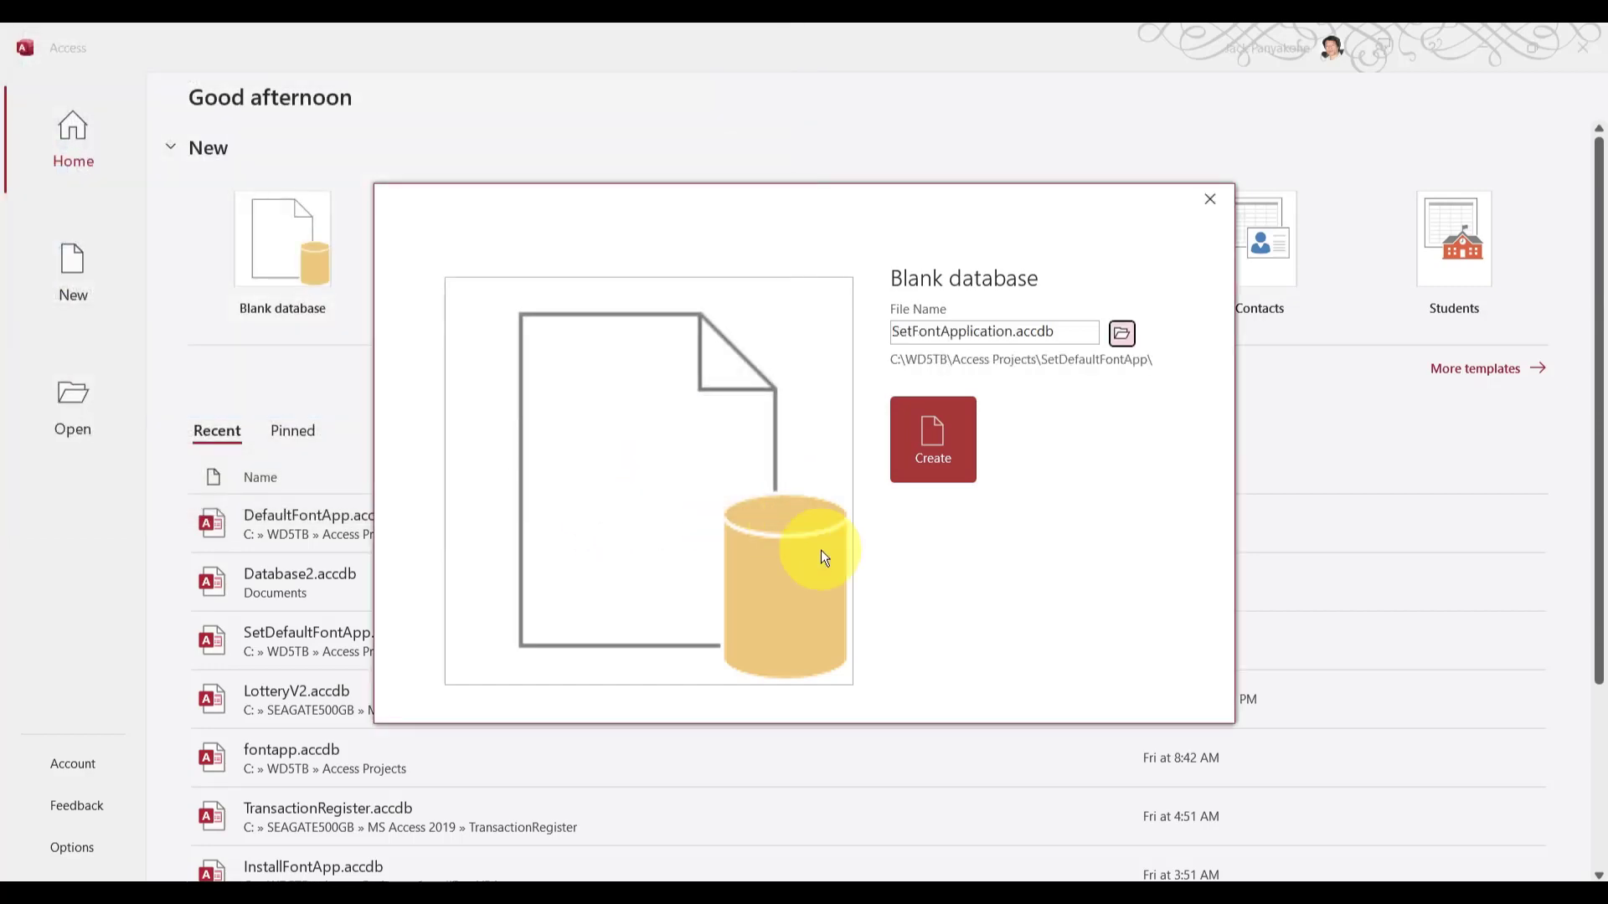
- Create the SetFontApplication database, close the default Table1, and add a new VBA module
{"action": "left_click", "coordinate": [967, 438]}
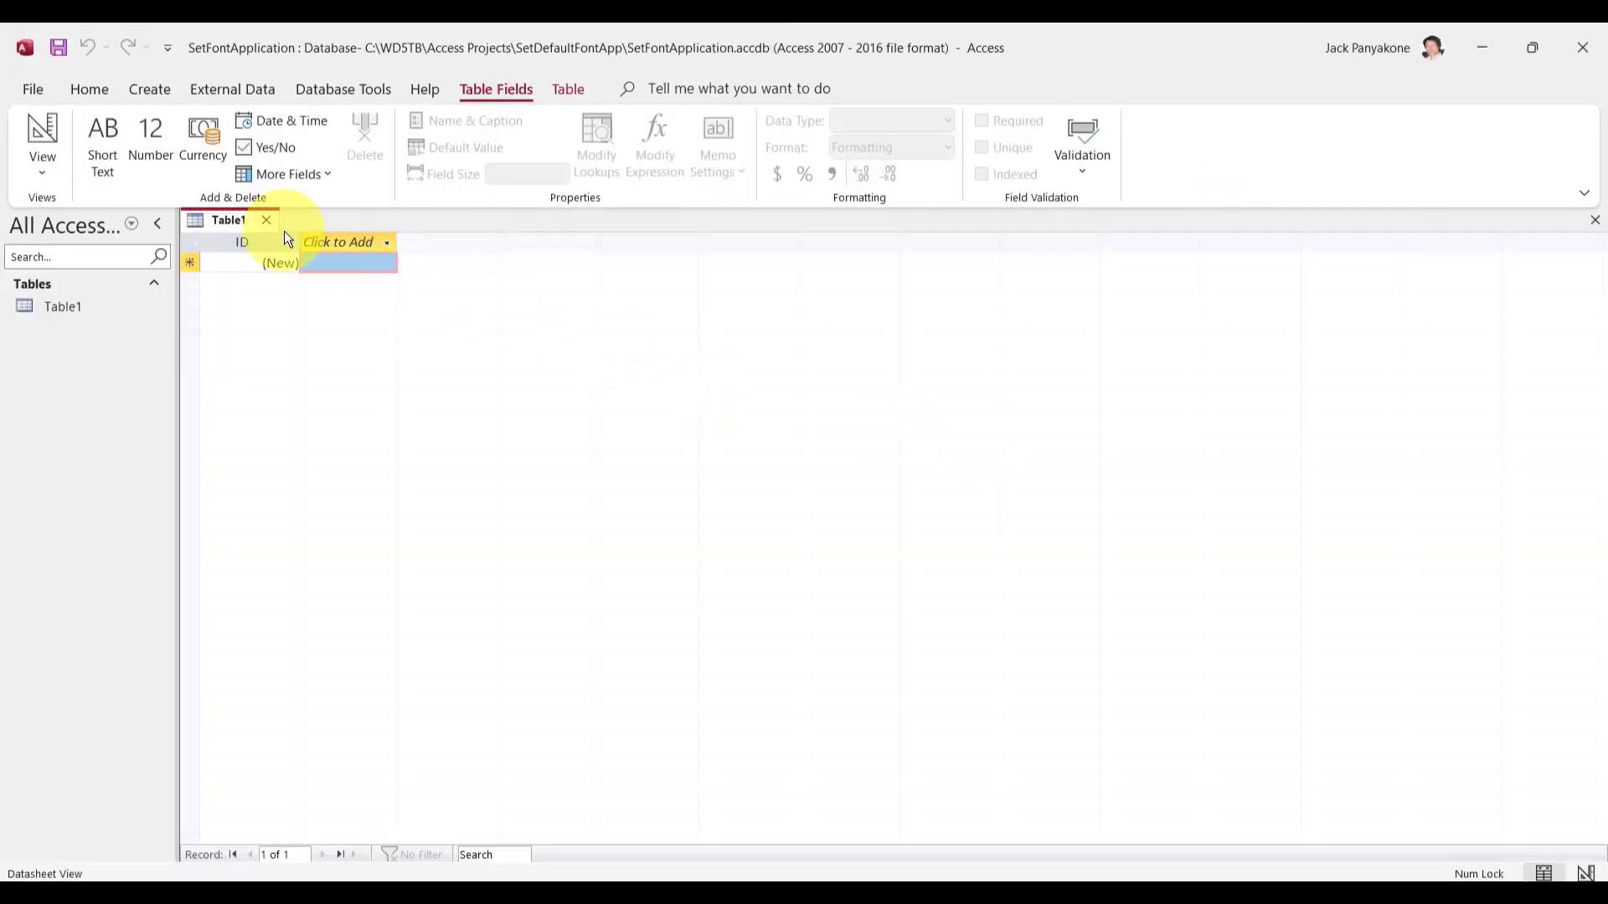
{"action": "left_click", "coordinate": [266, 220]}
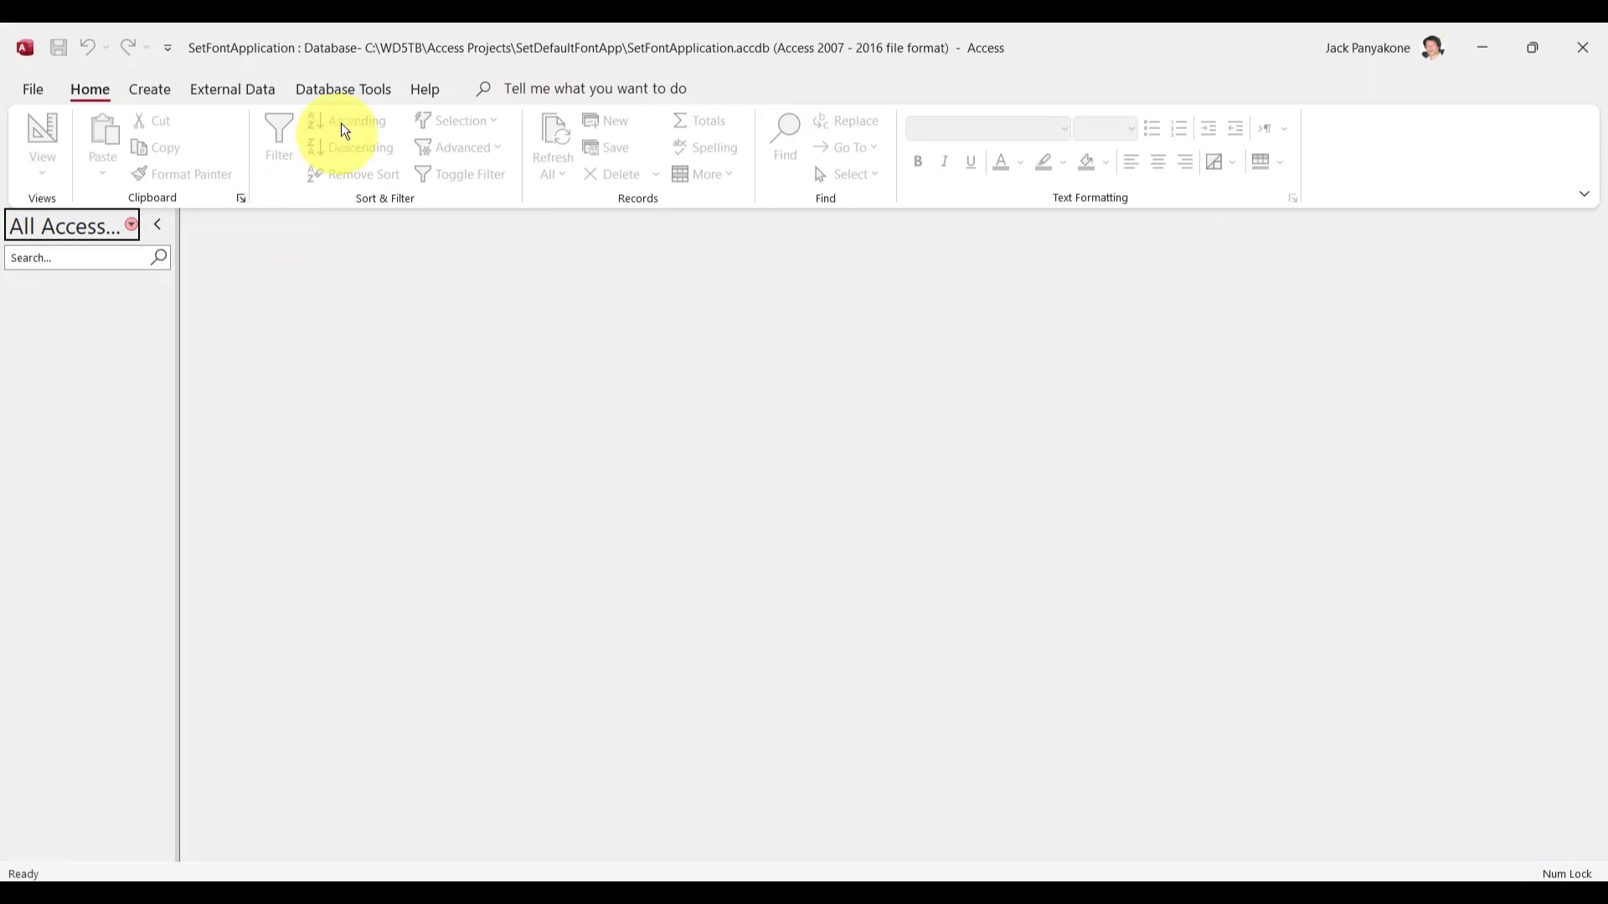
{"action": "left_click", "coordinate": [163, 84]}
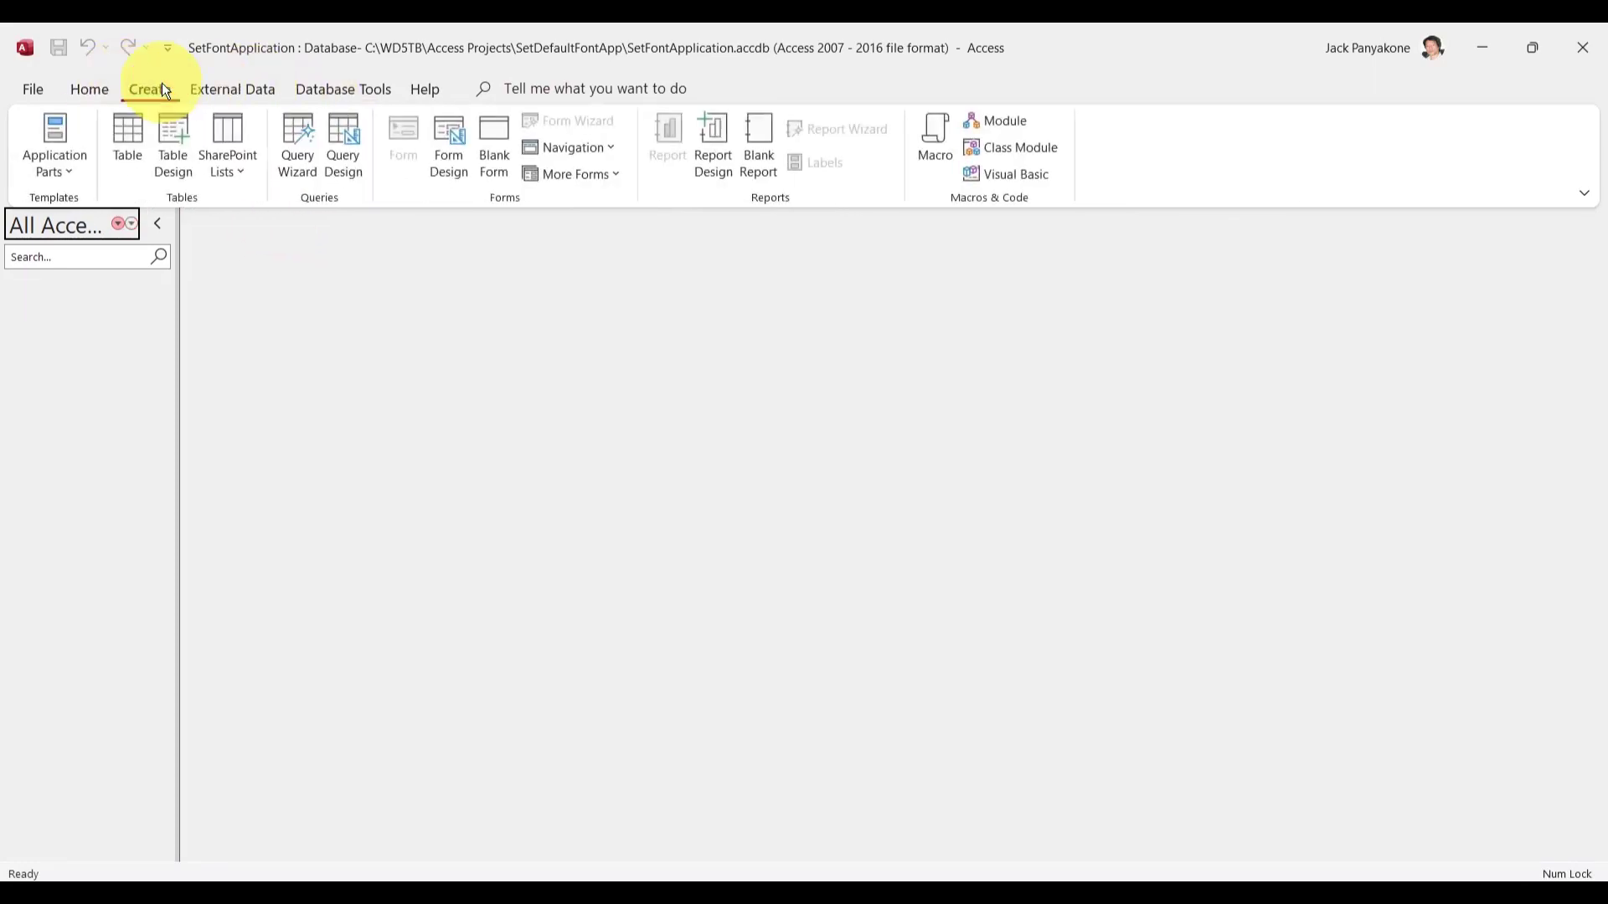
{"action": "left_click", "coordinate": [1028, 126]}
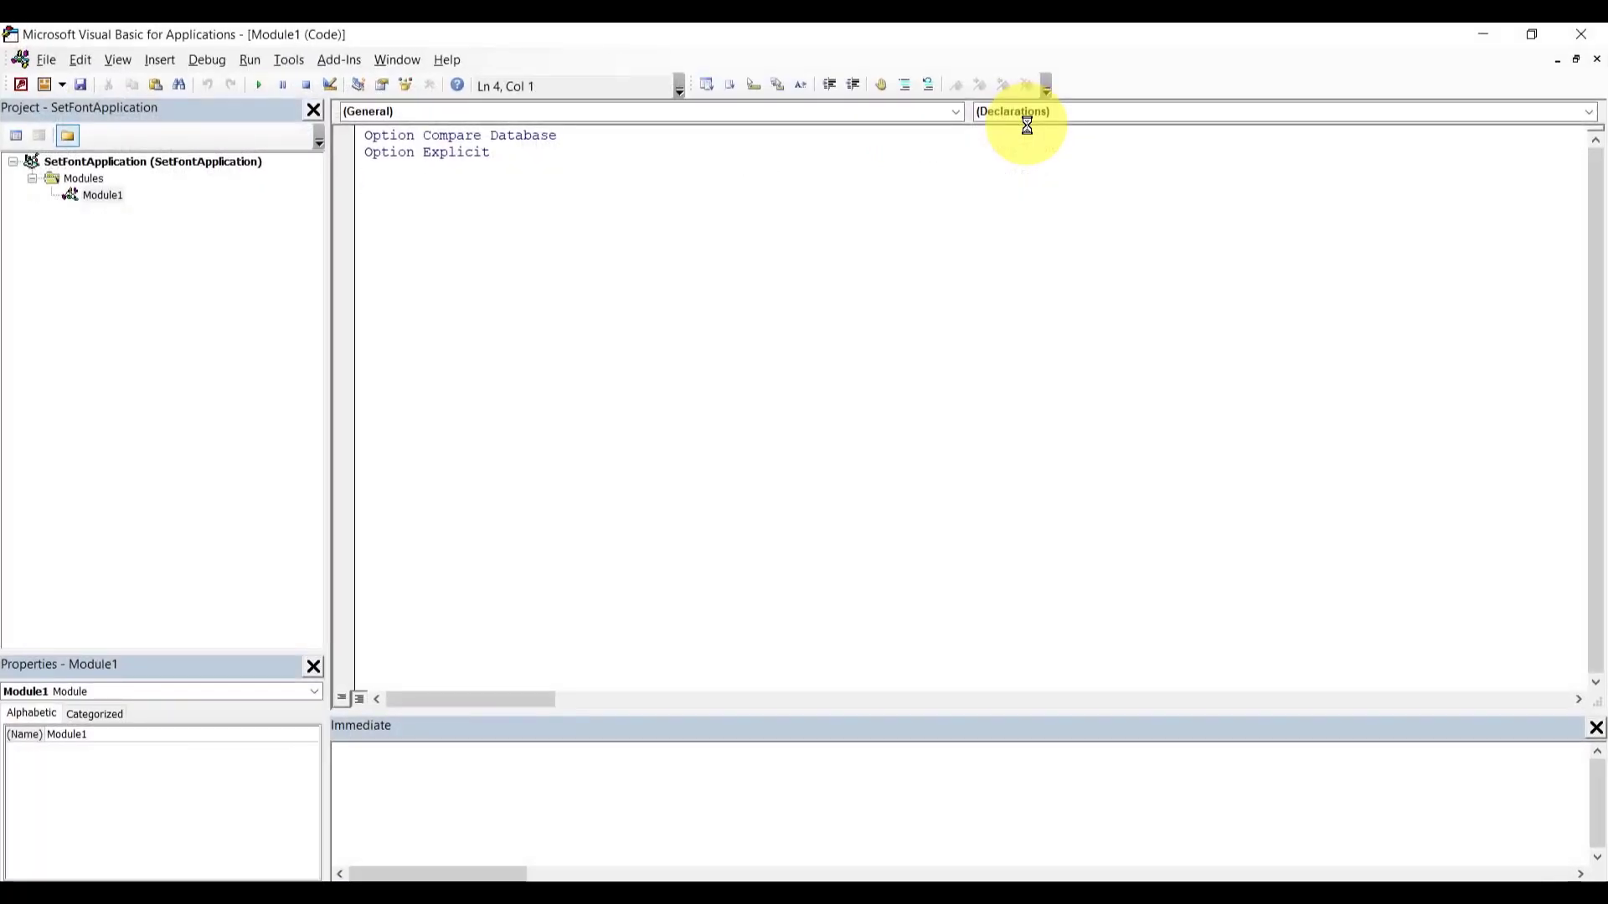
- Rename the module to ApplicationForm through its (Name) property, then switch to File Explorer
{"action": "left_click", "coordinate": [198, 734]}
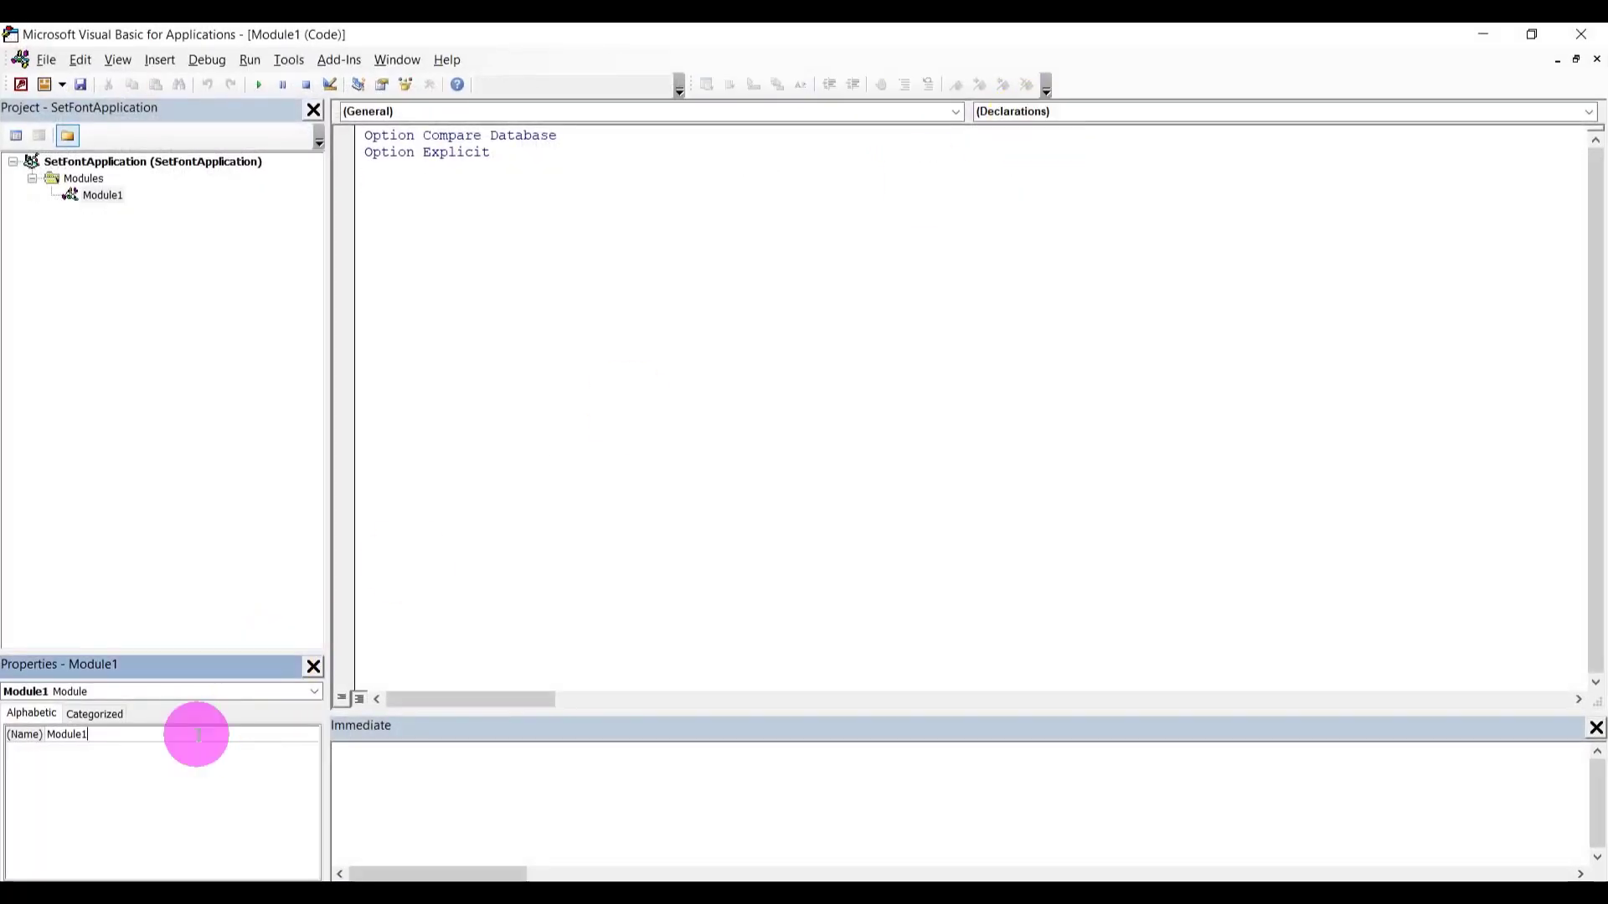
{"action": "type", "text": "Ap"}
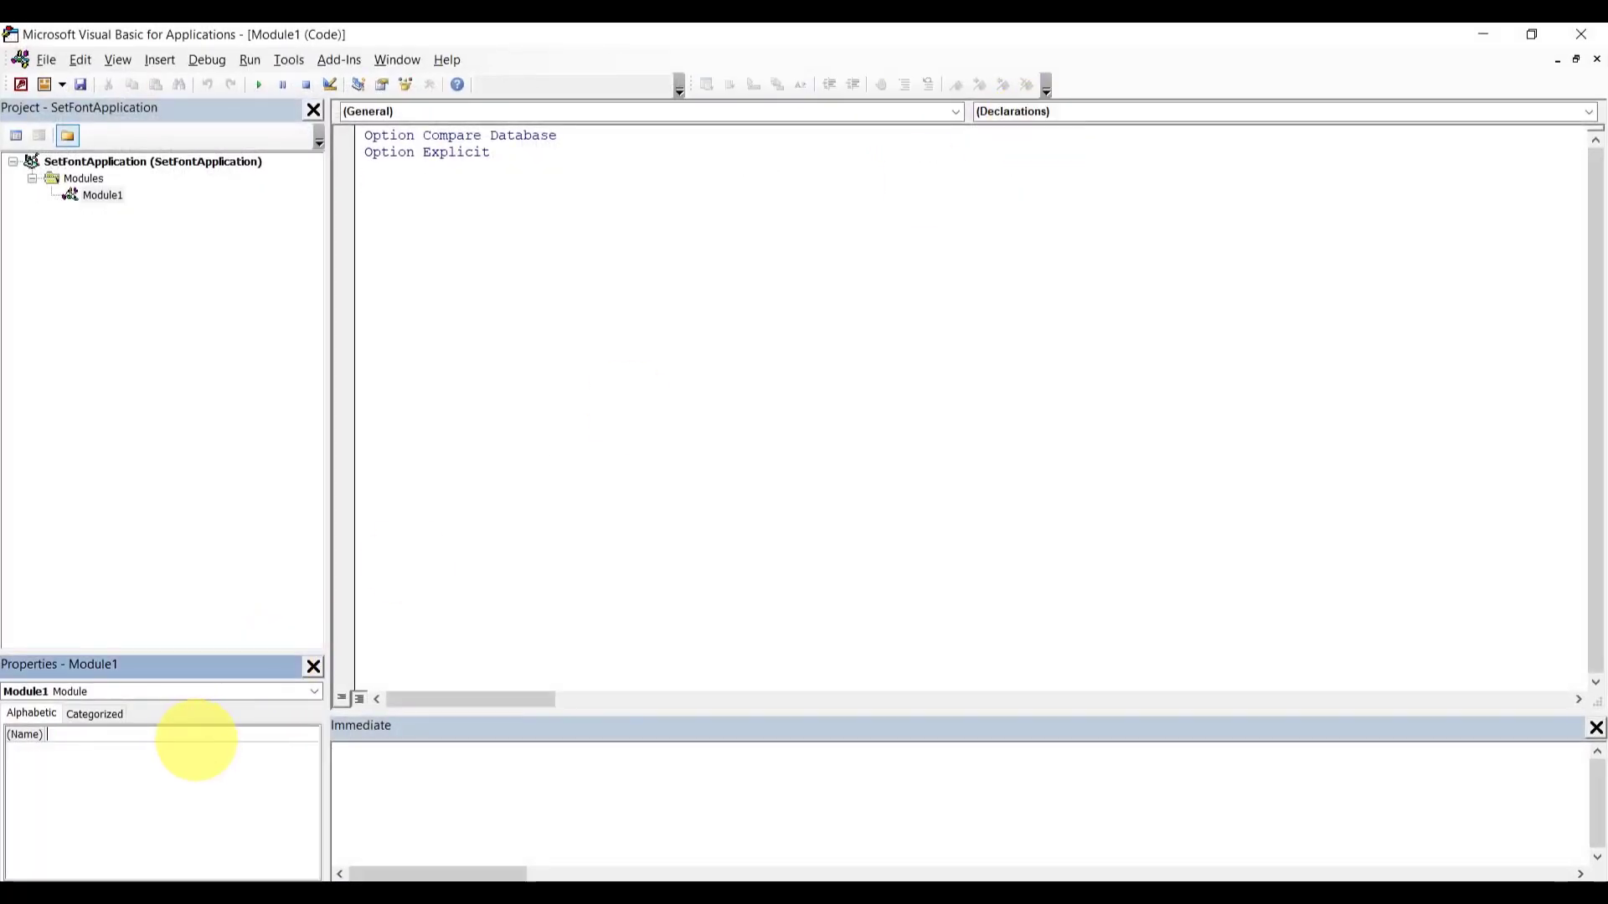
{"action": "type", "text": "plication"}
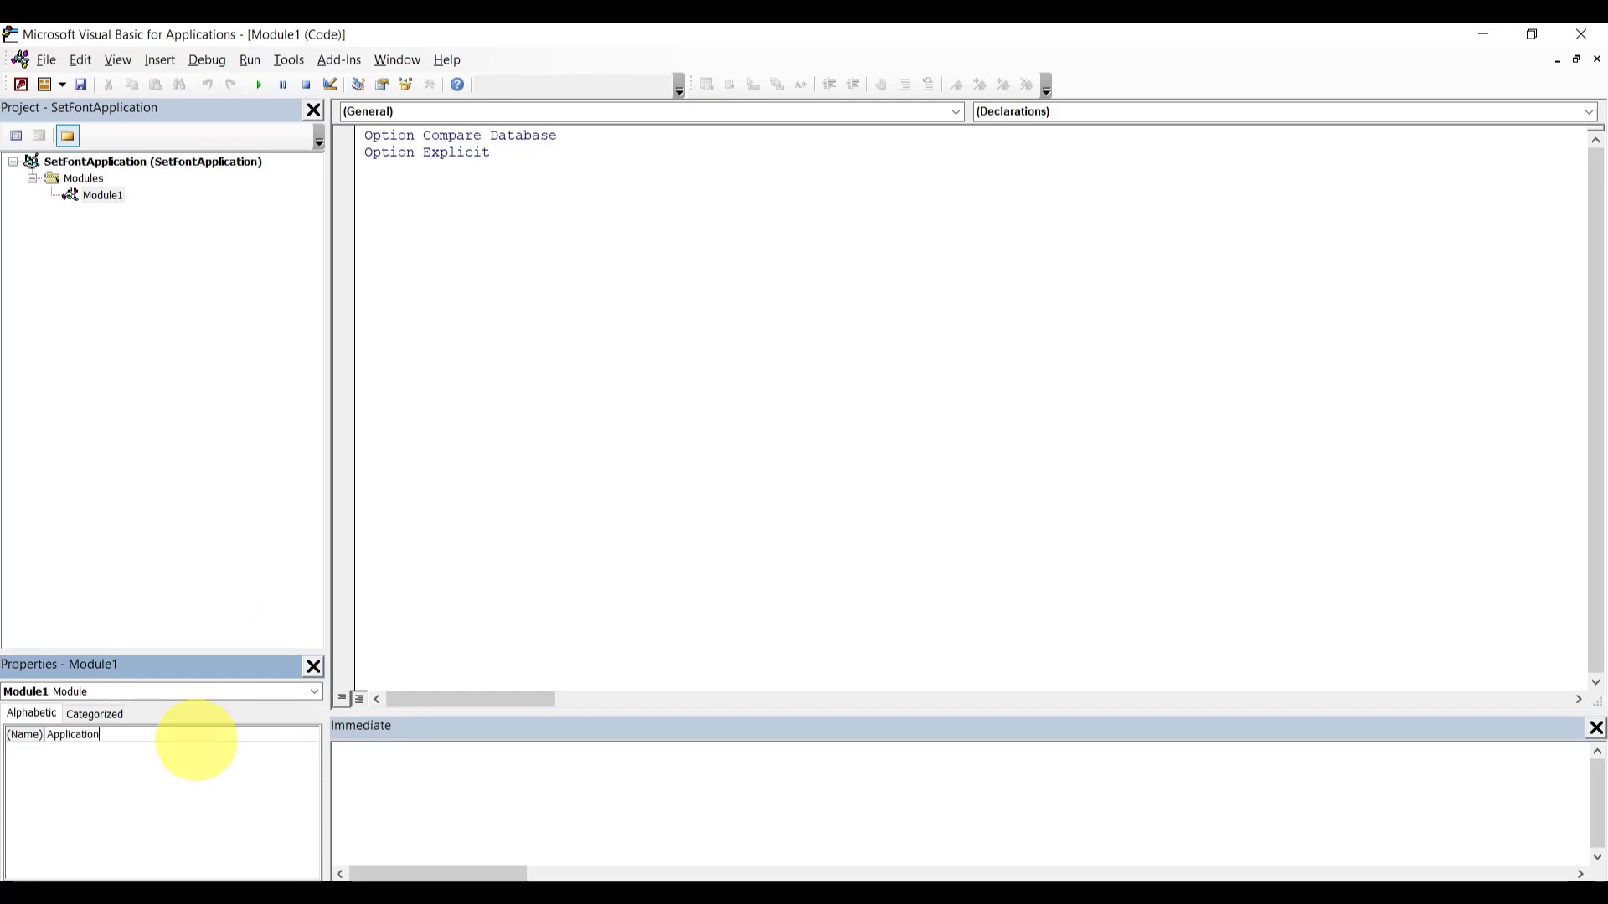
{"action": "type", "text": "Form"}
{"action": "left_click", "coordinate": [577, 354]}
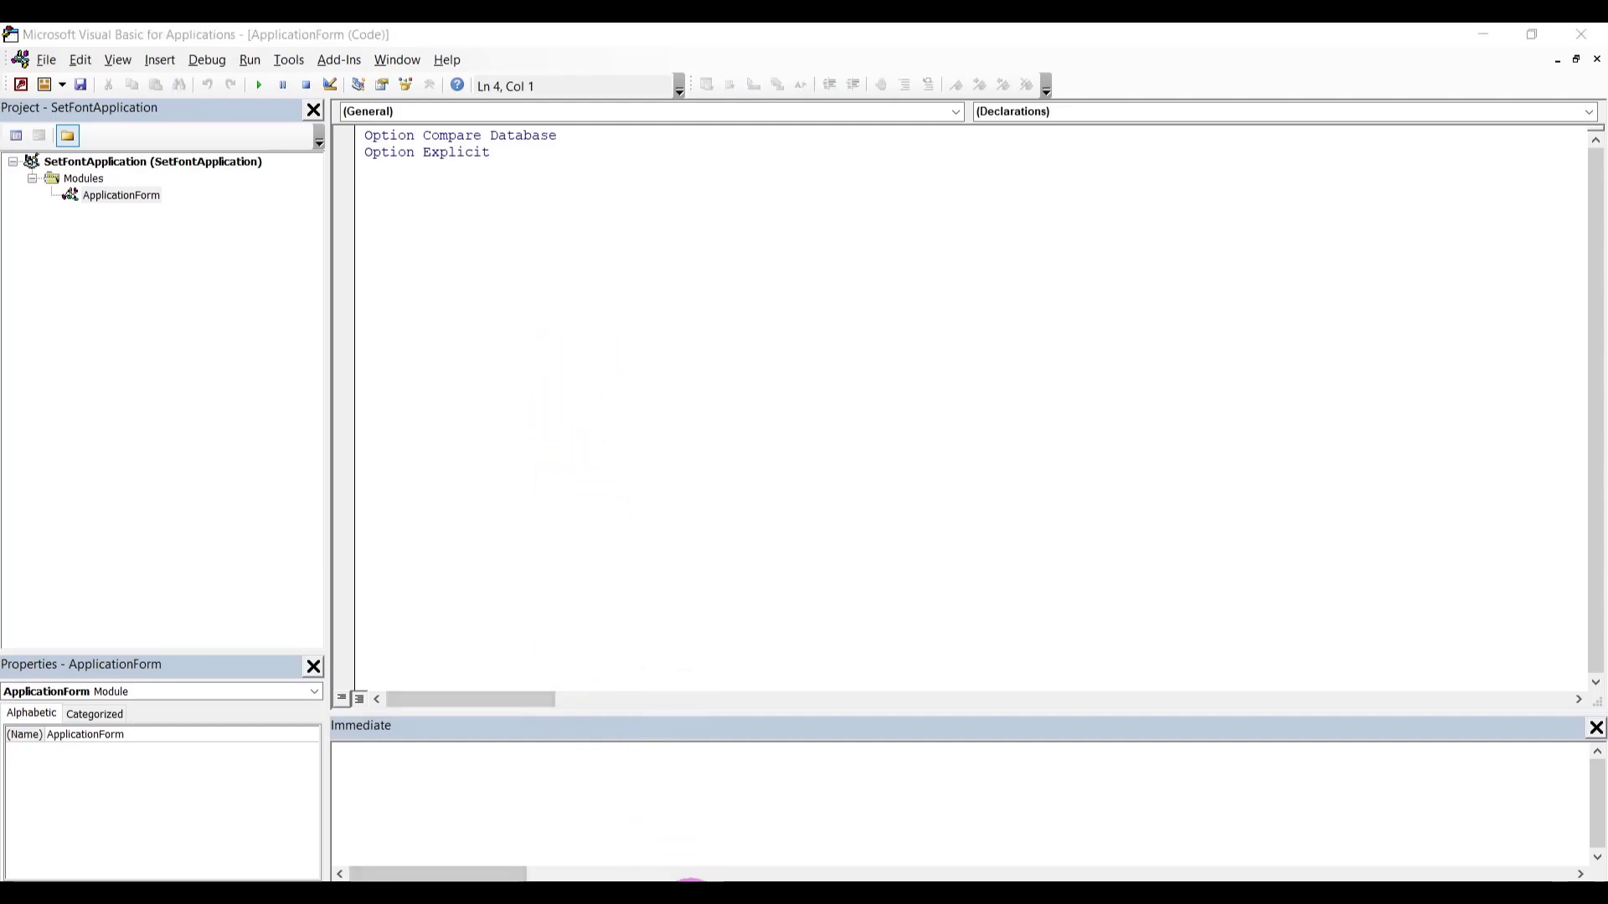
{"action": "left_click", "coordinate": [680, 885]}
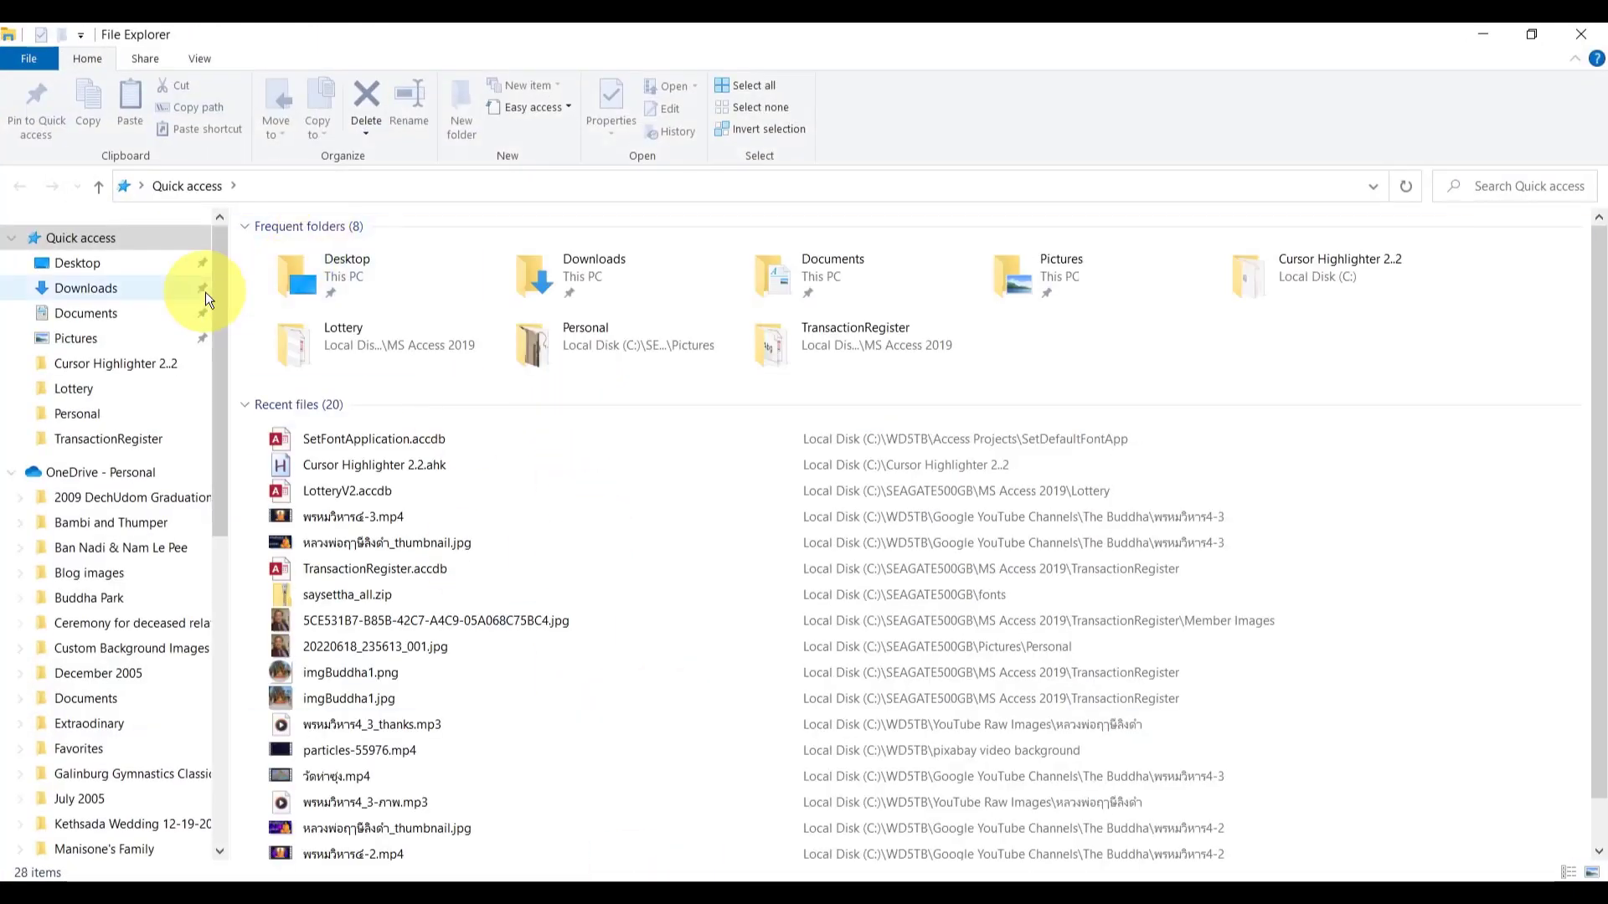
- Browse to C:\SEAGATE500GB\MS Access 2019\TransactionRegister and open TransactionRegister.accdb
{"action": "left_click_drag", "start_coordinate": [216, 310], "coordinate": [219, 636]}
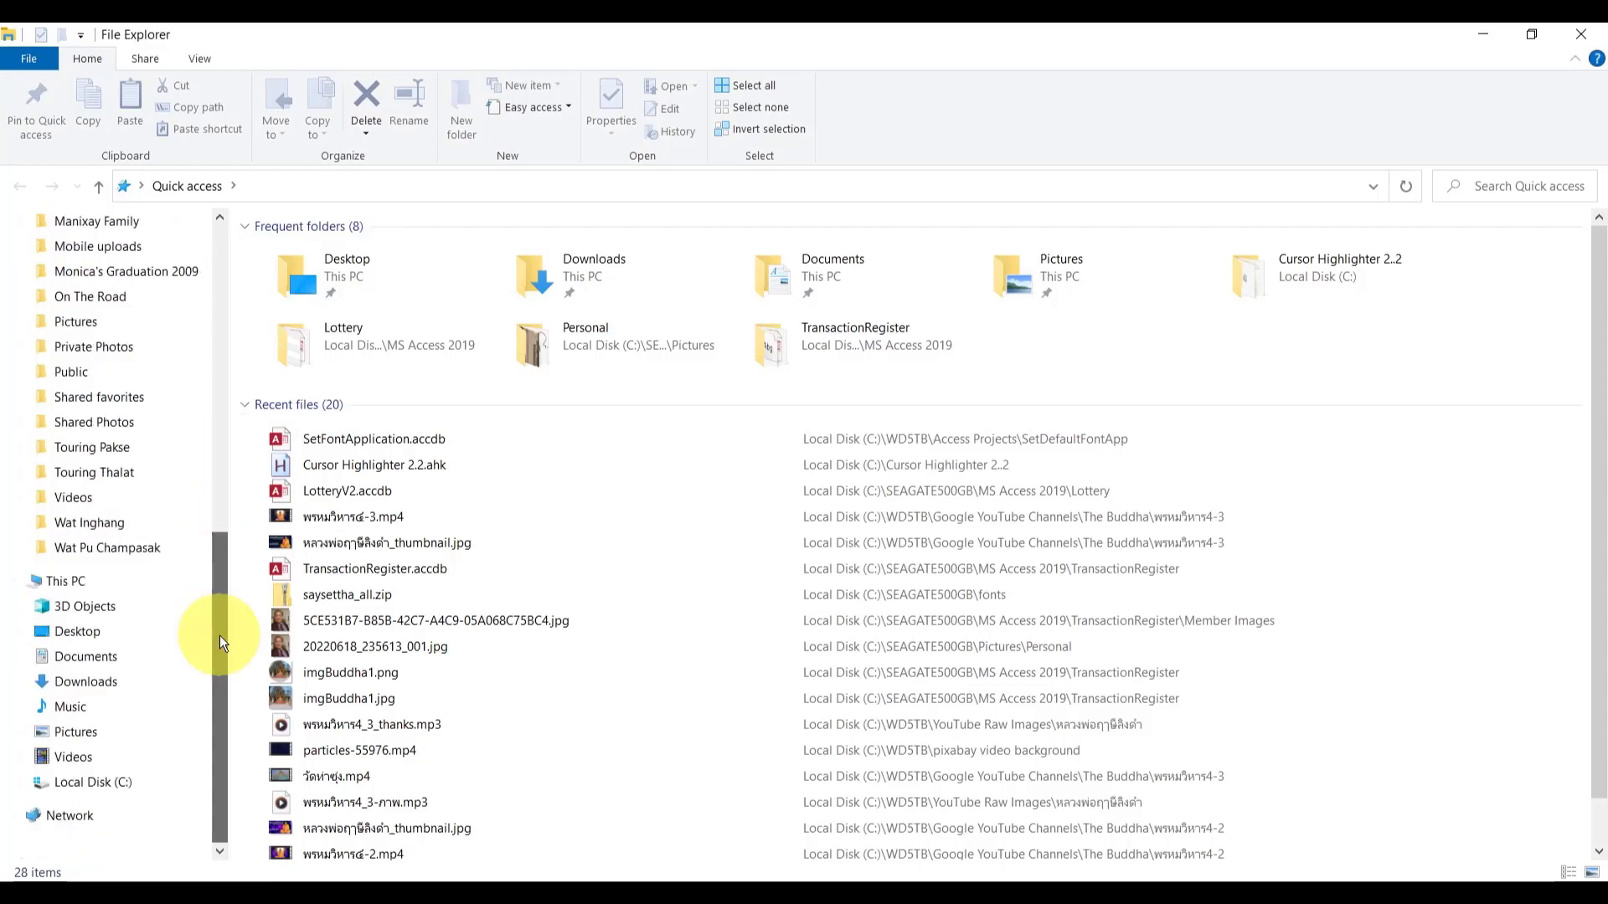
{"action": "left_click", "coordinate": [92, 781]}
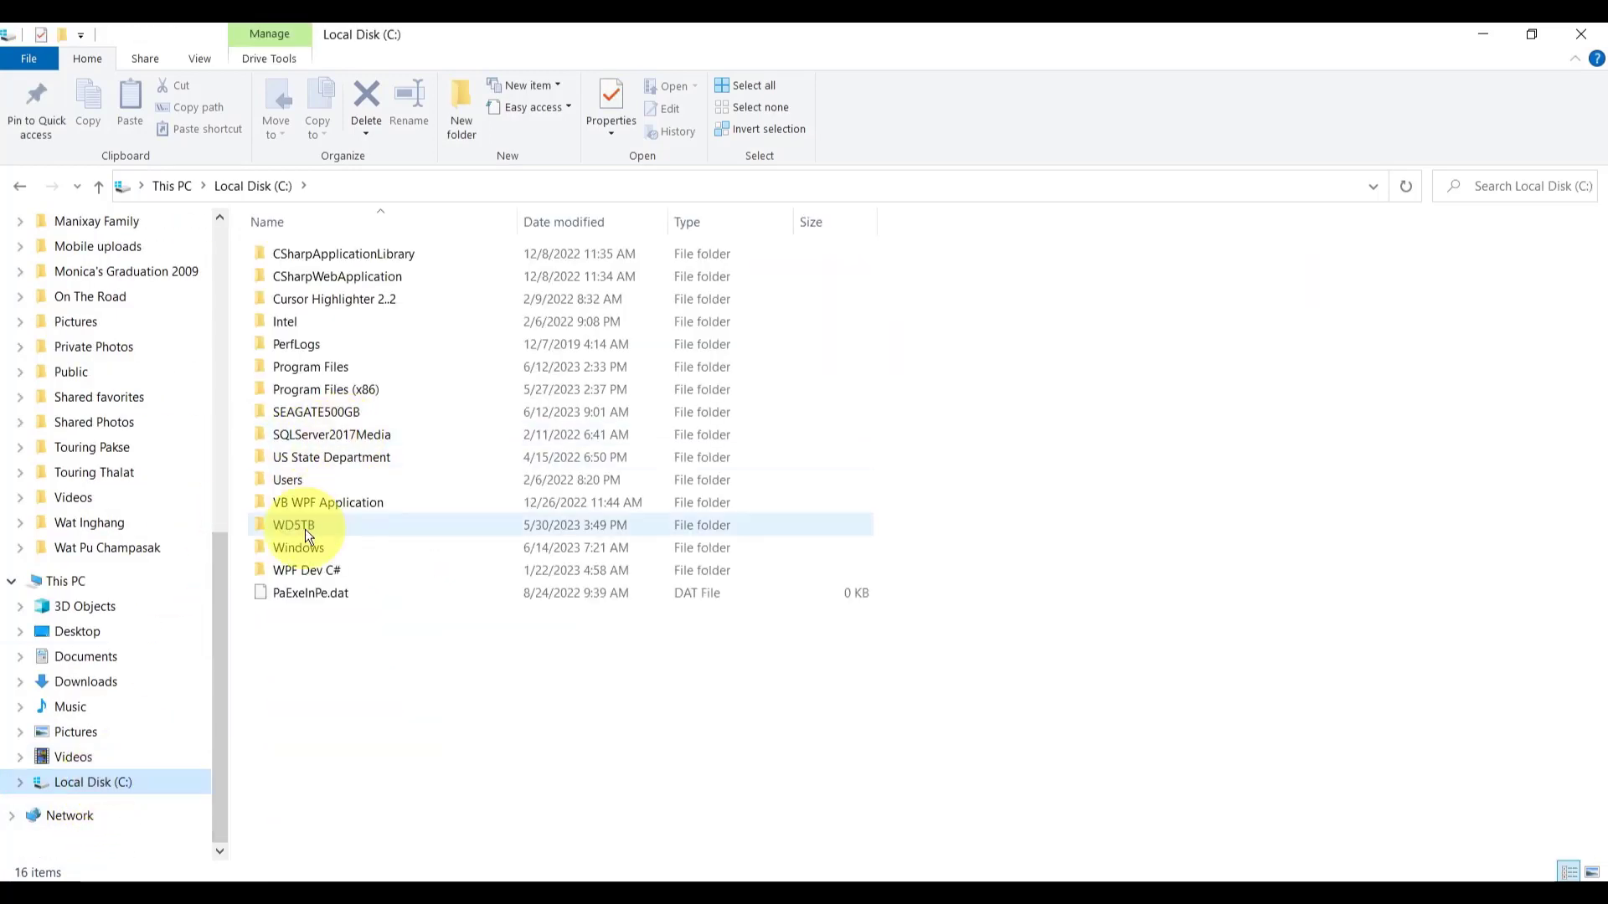
{"action": "double_click", "coordinate": [328, 526]}
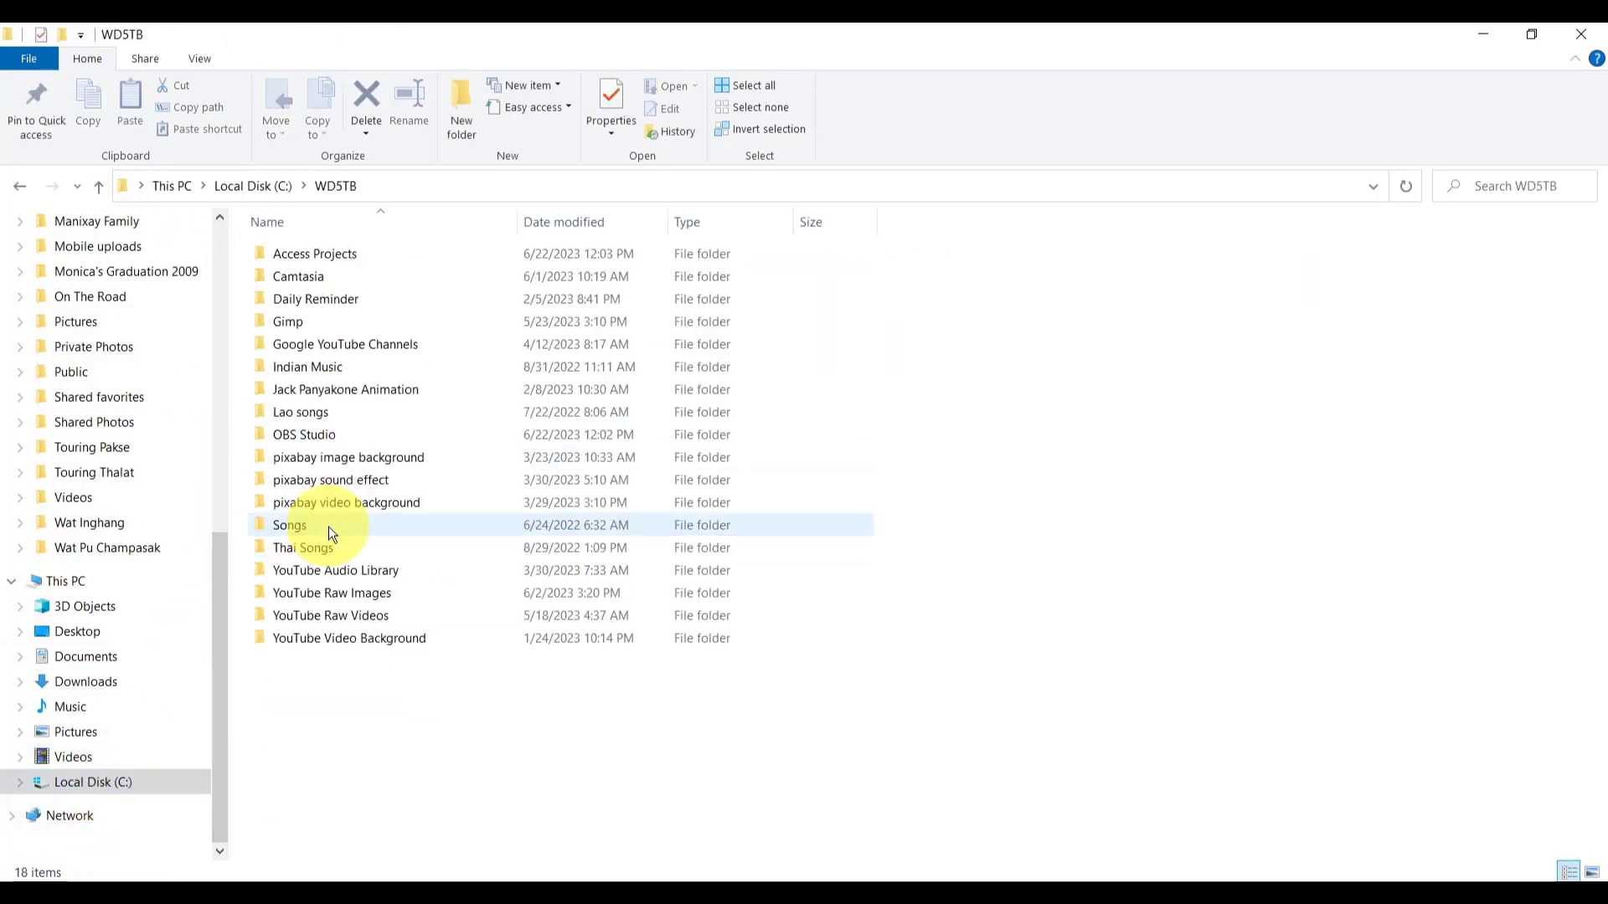
{"action": "left_click", "coordinate": [264, 184]}
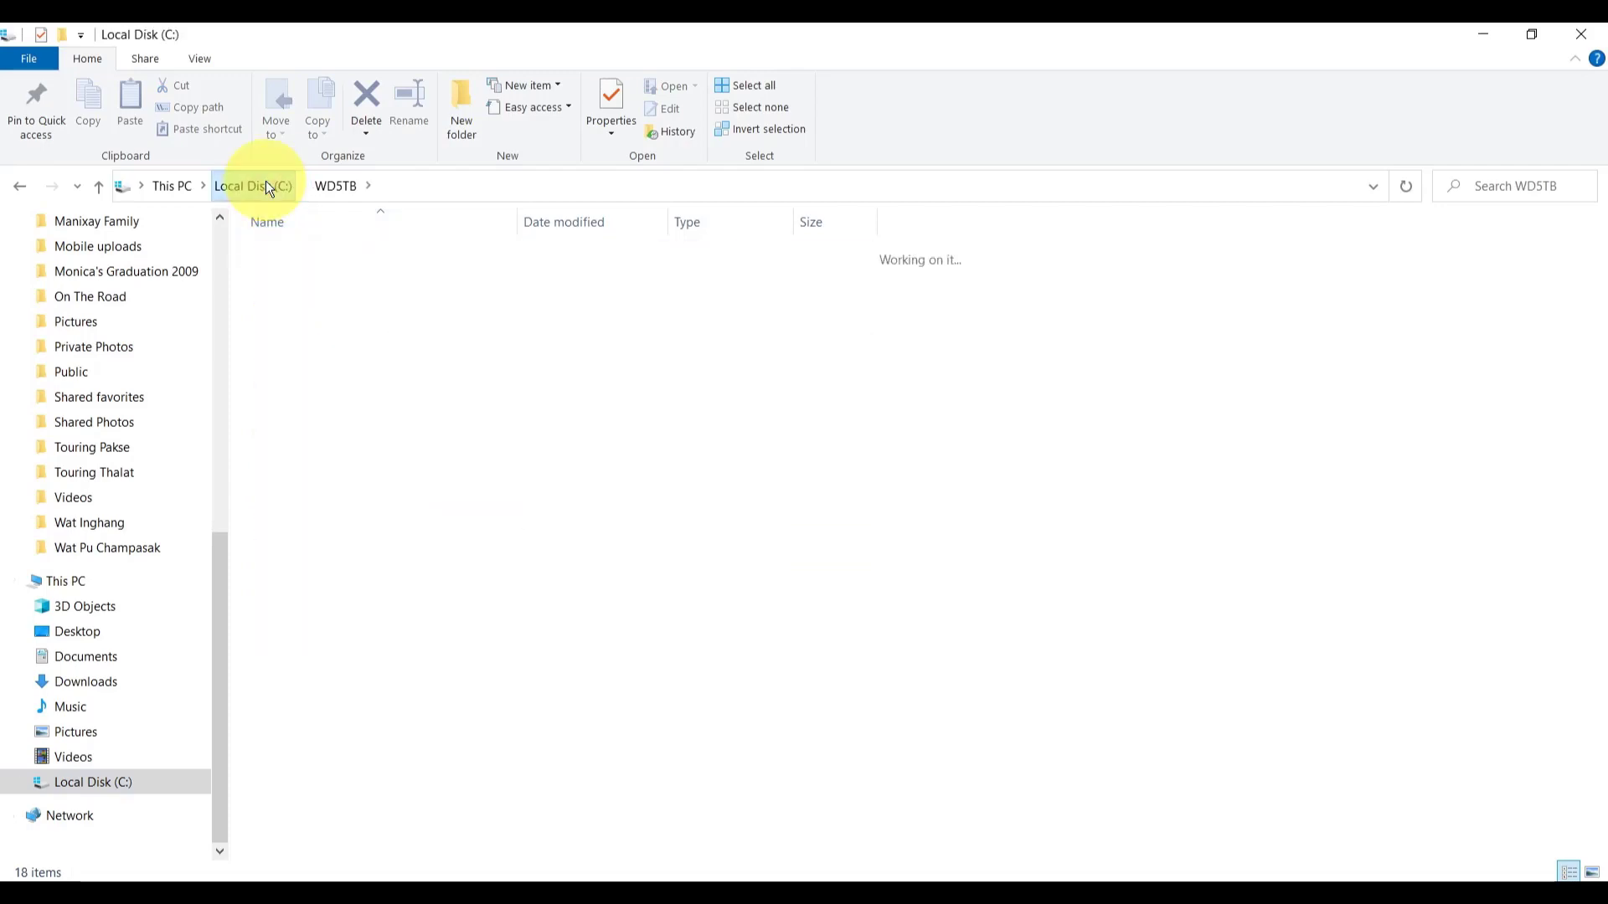
{"action": "double_click", "coordinate": [335, 412]}
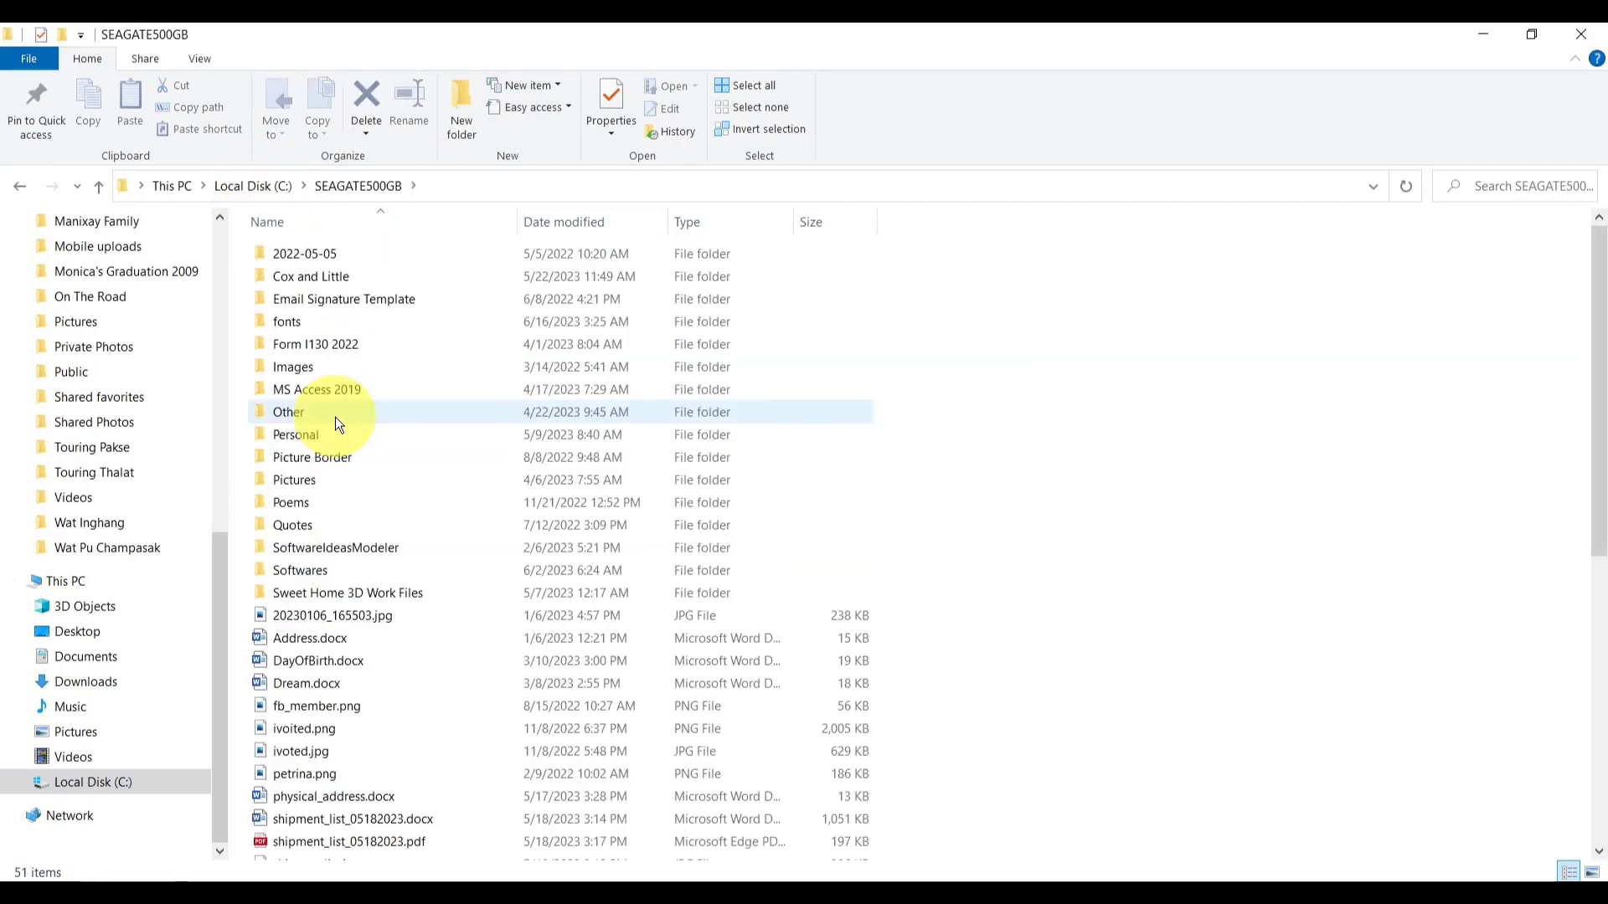
{"action": "double_click", "coordinate": [335, 390]}
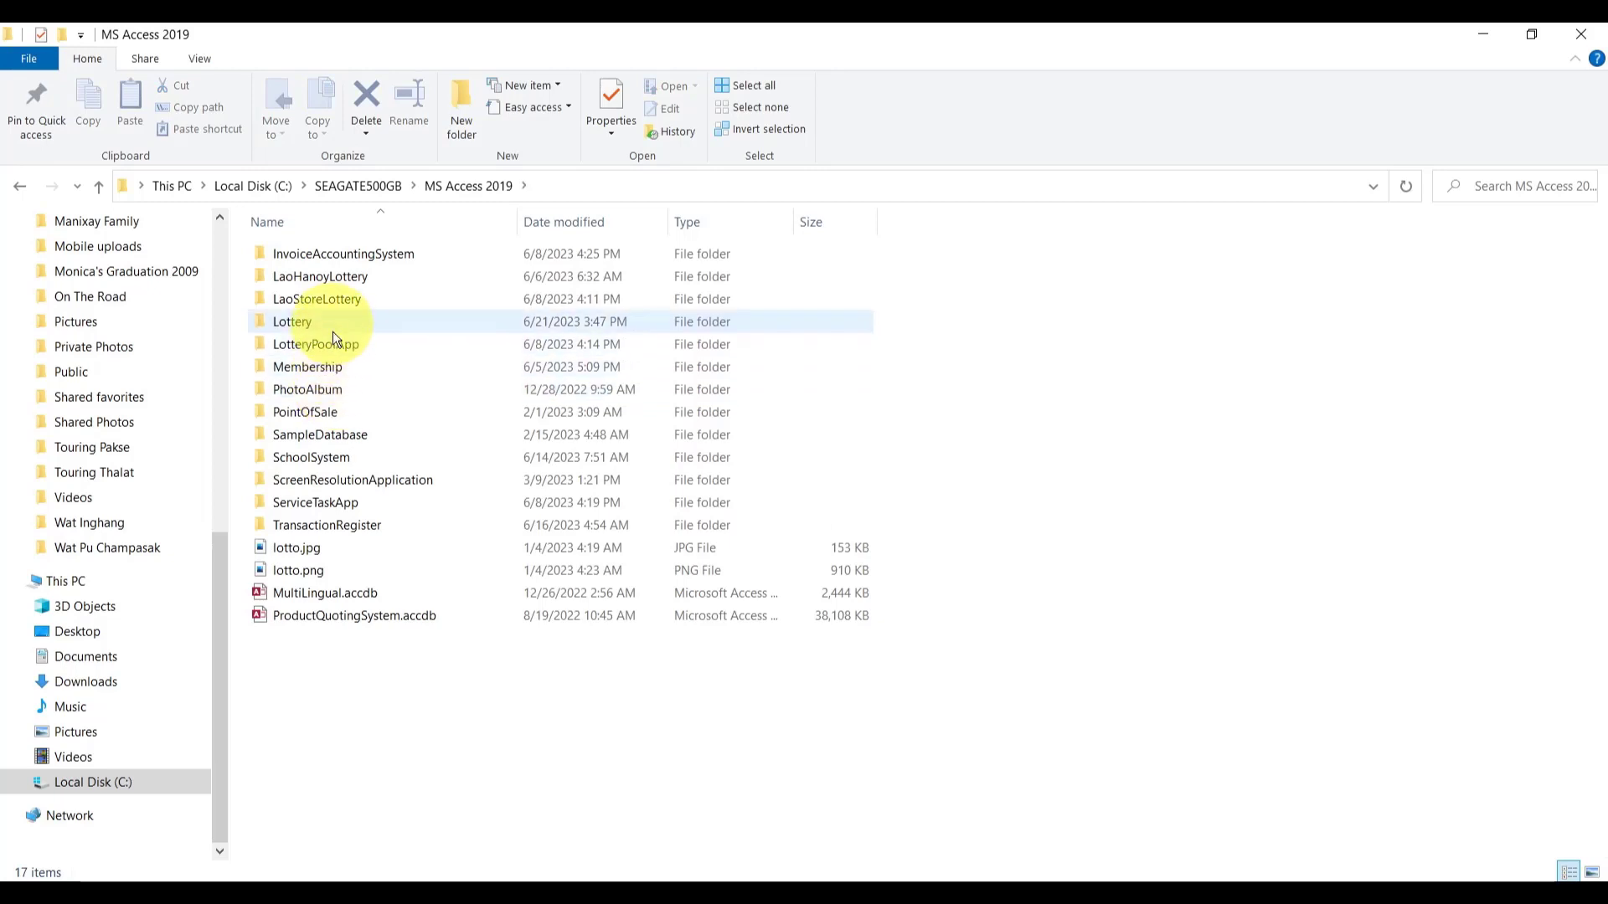
{"action": "double_click", "coordinate": [318, 528]}
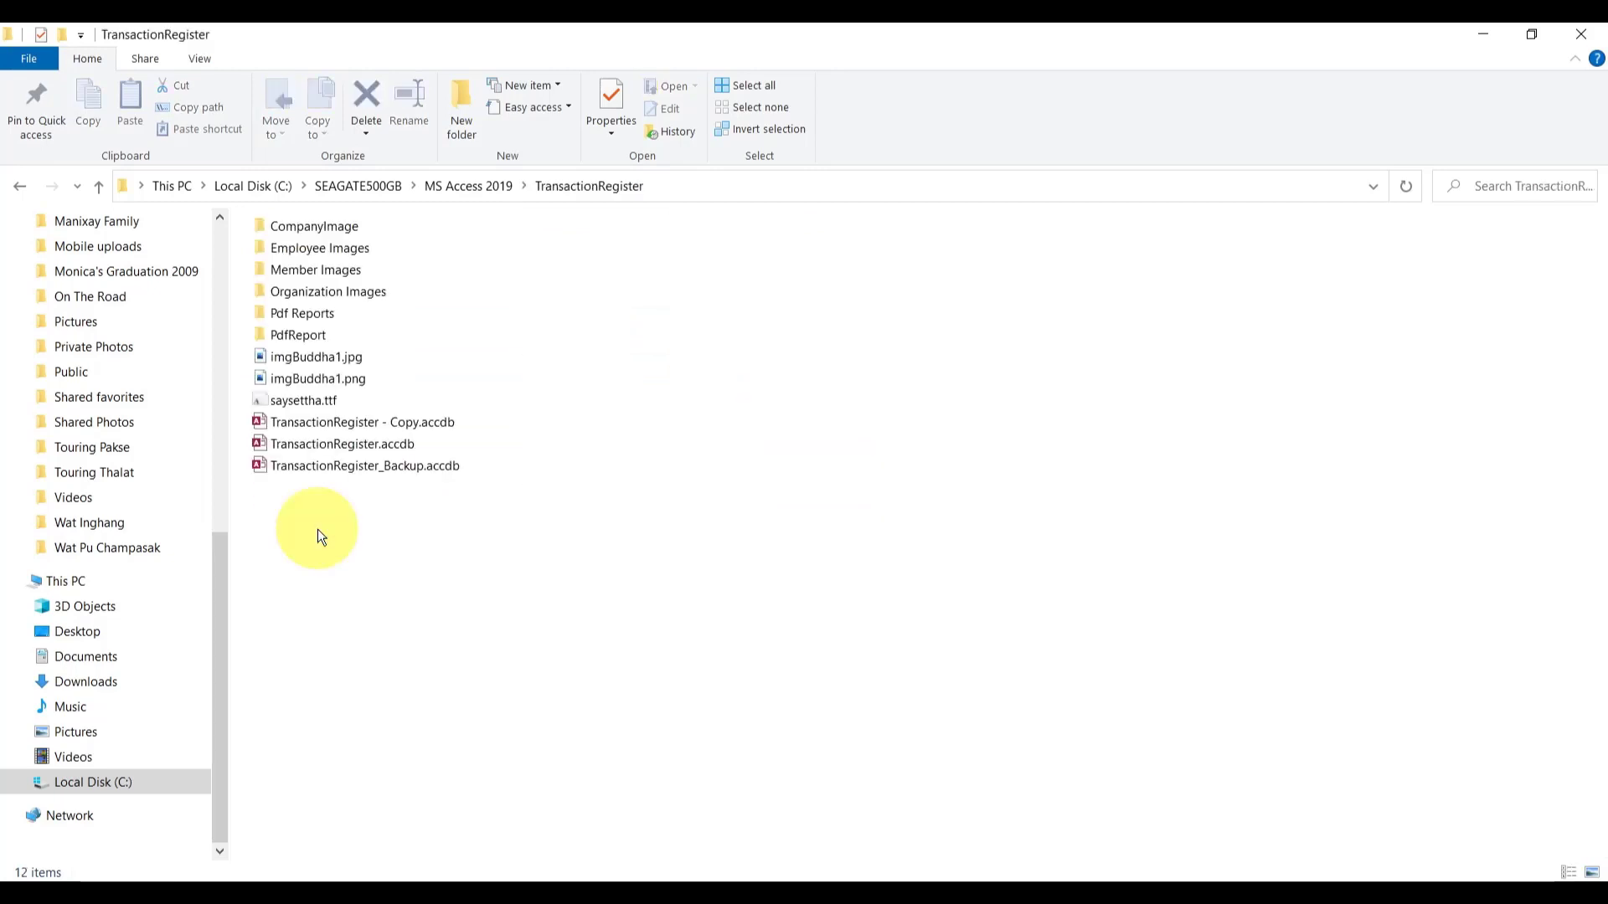
{"action": "double_click", "coordinate": [330, 443]}
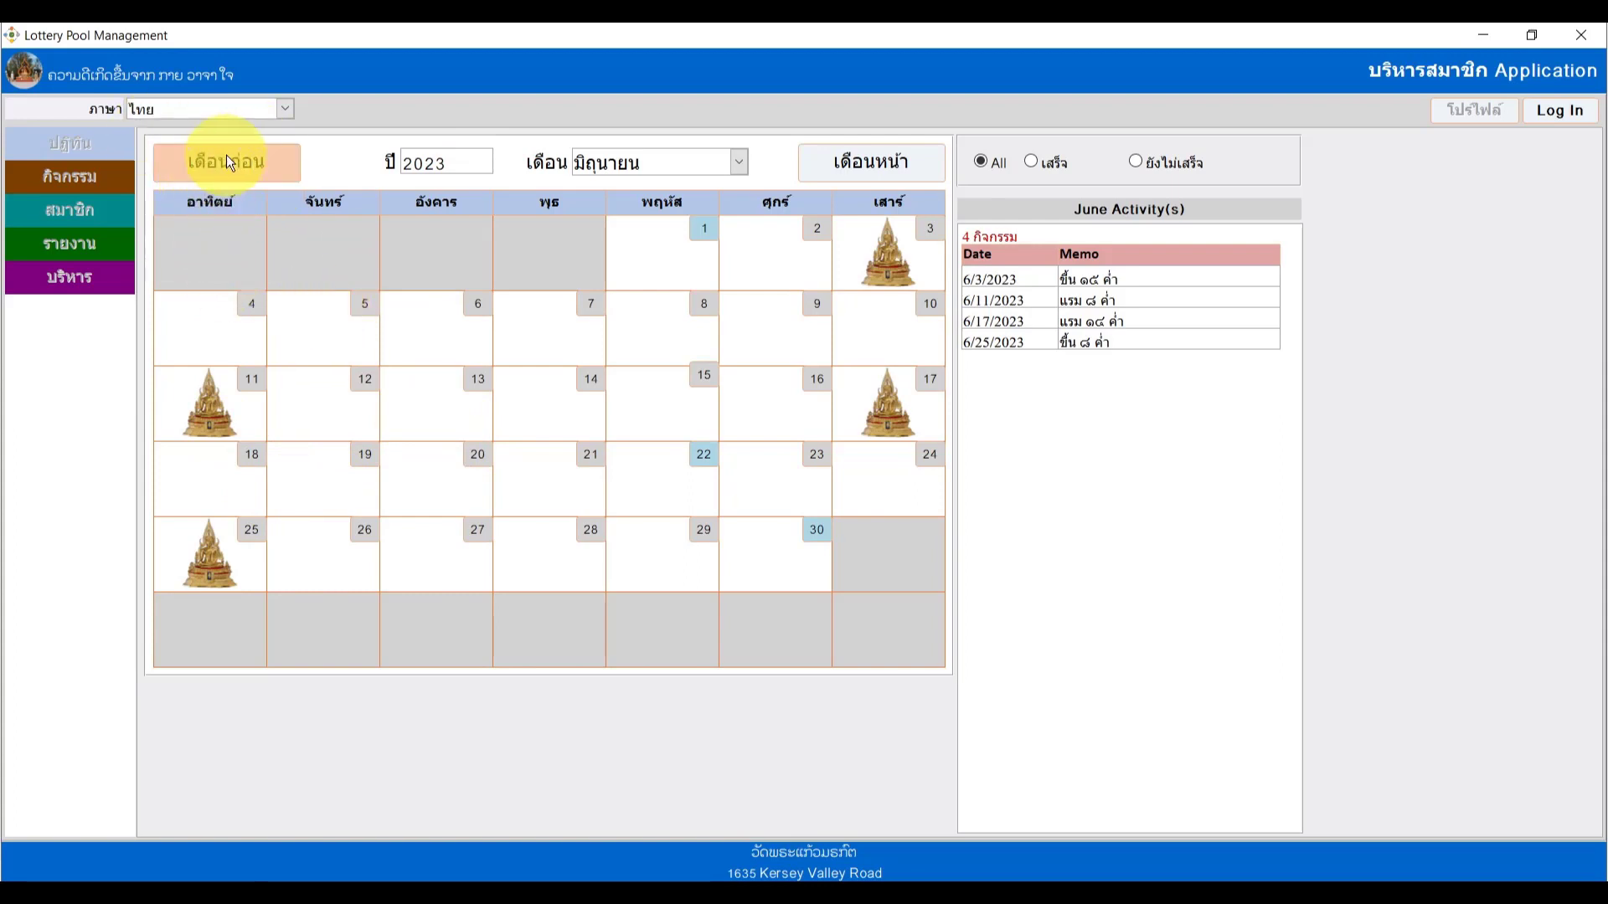
- Switch the Lottery Pool app's language to English, via Lao, and bring up Employee Login
{"action": "left_click", "coordinate": [285, 109]}
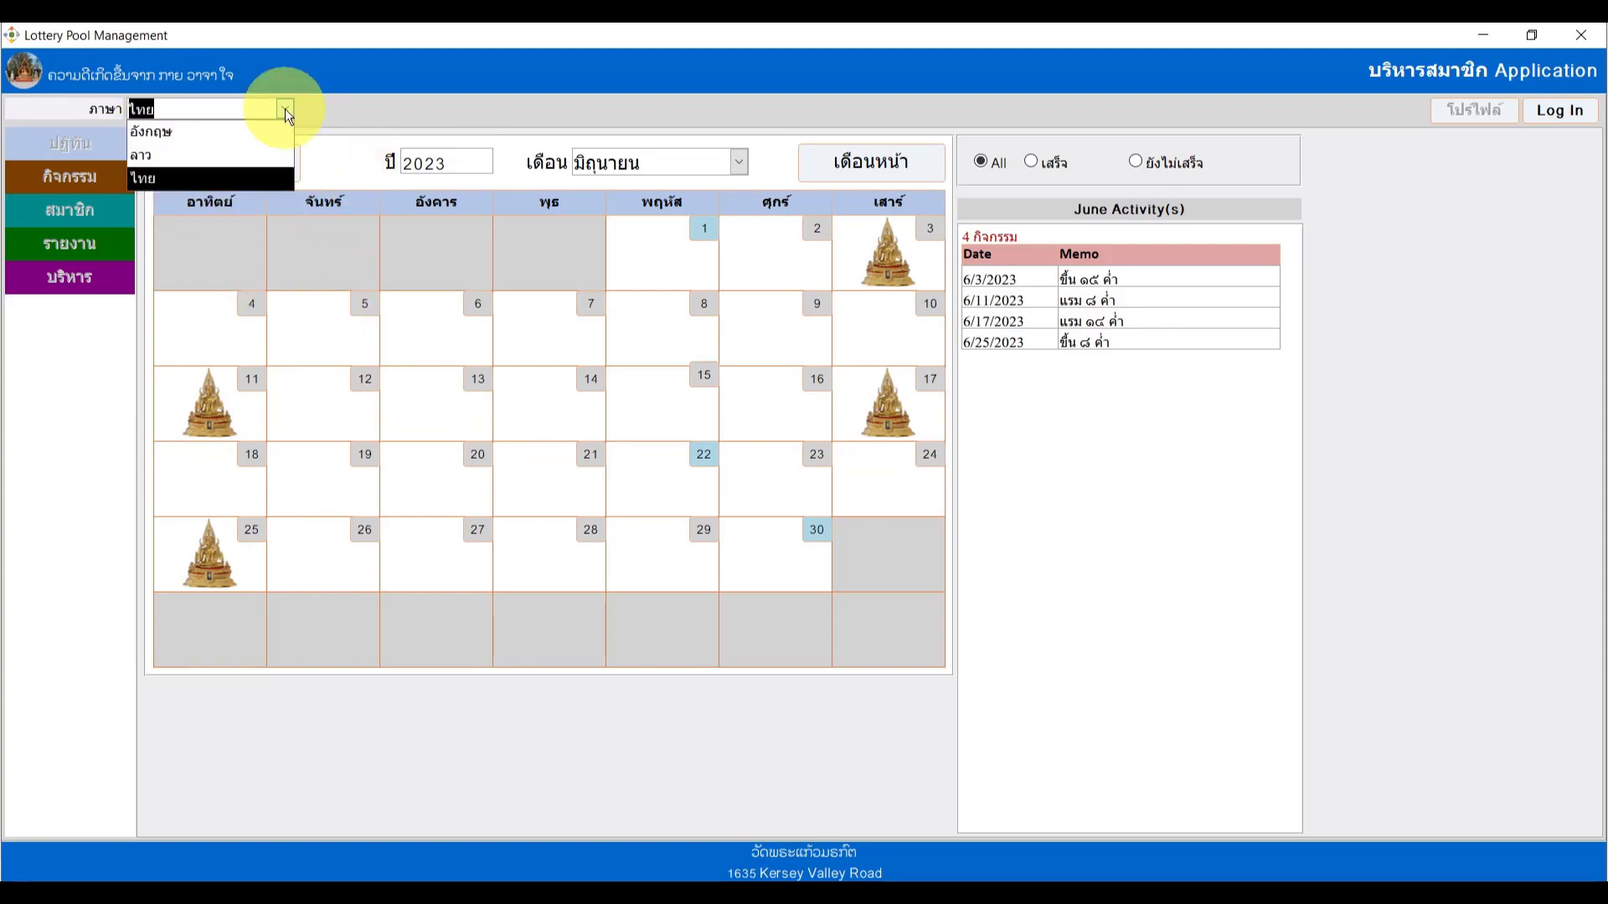
{"action": "left_click", "coordinate": [239, 157]}
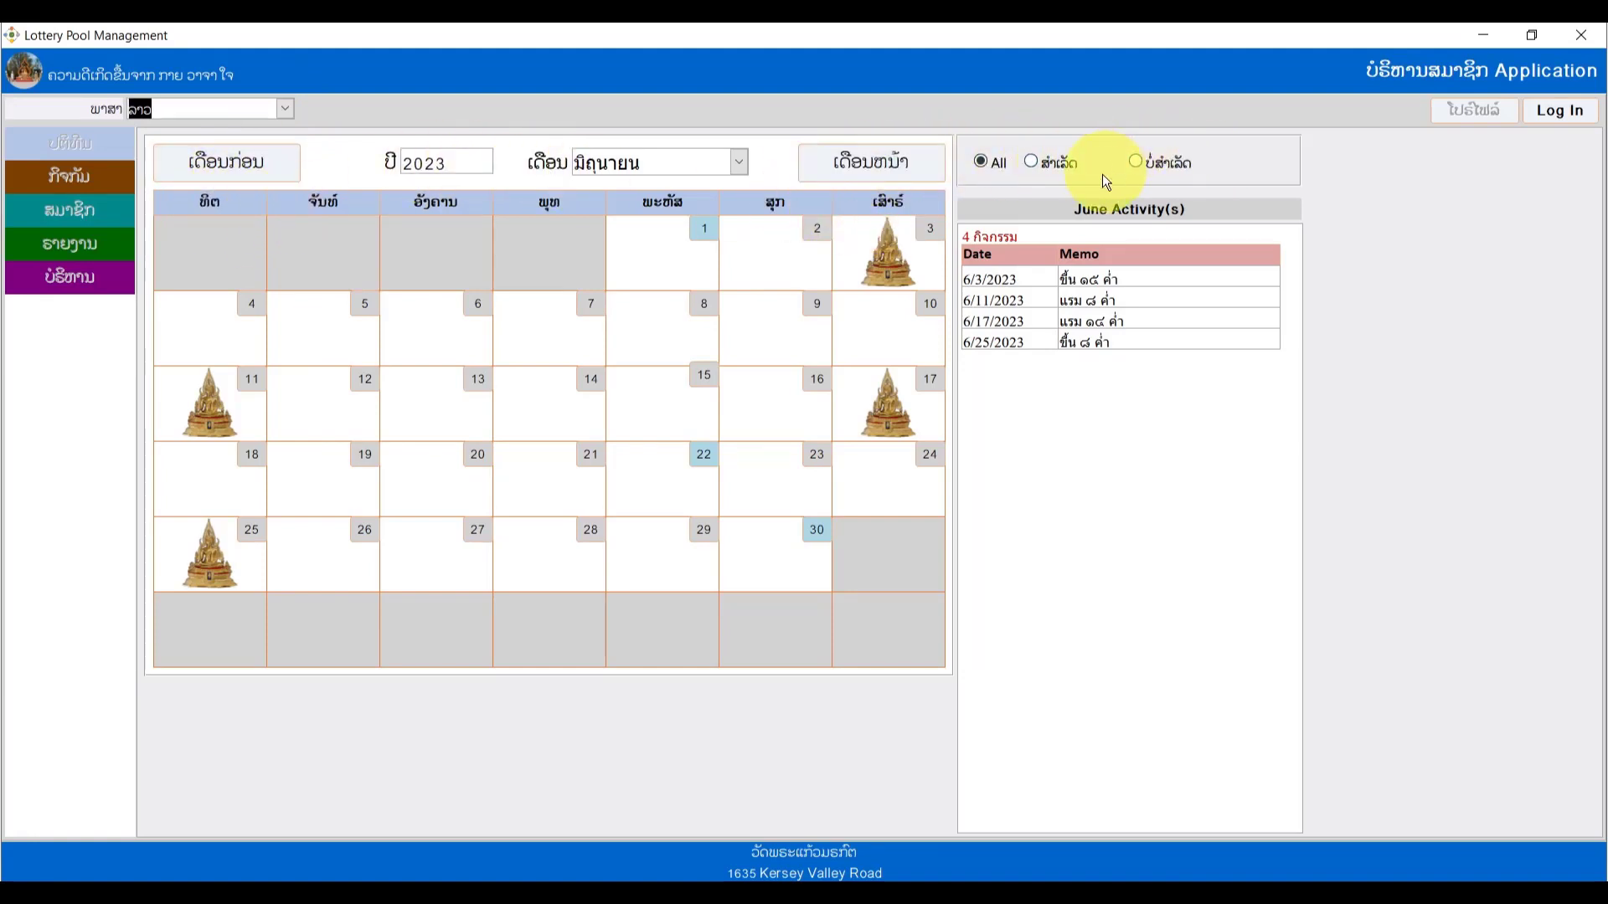
{"action": "left_click", "coordinate": [285, 108]}
{"action": "left_click", "coordinate": [251, 132]}
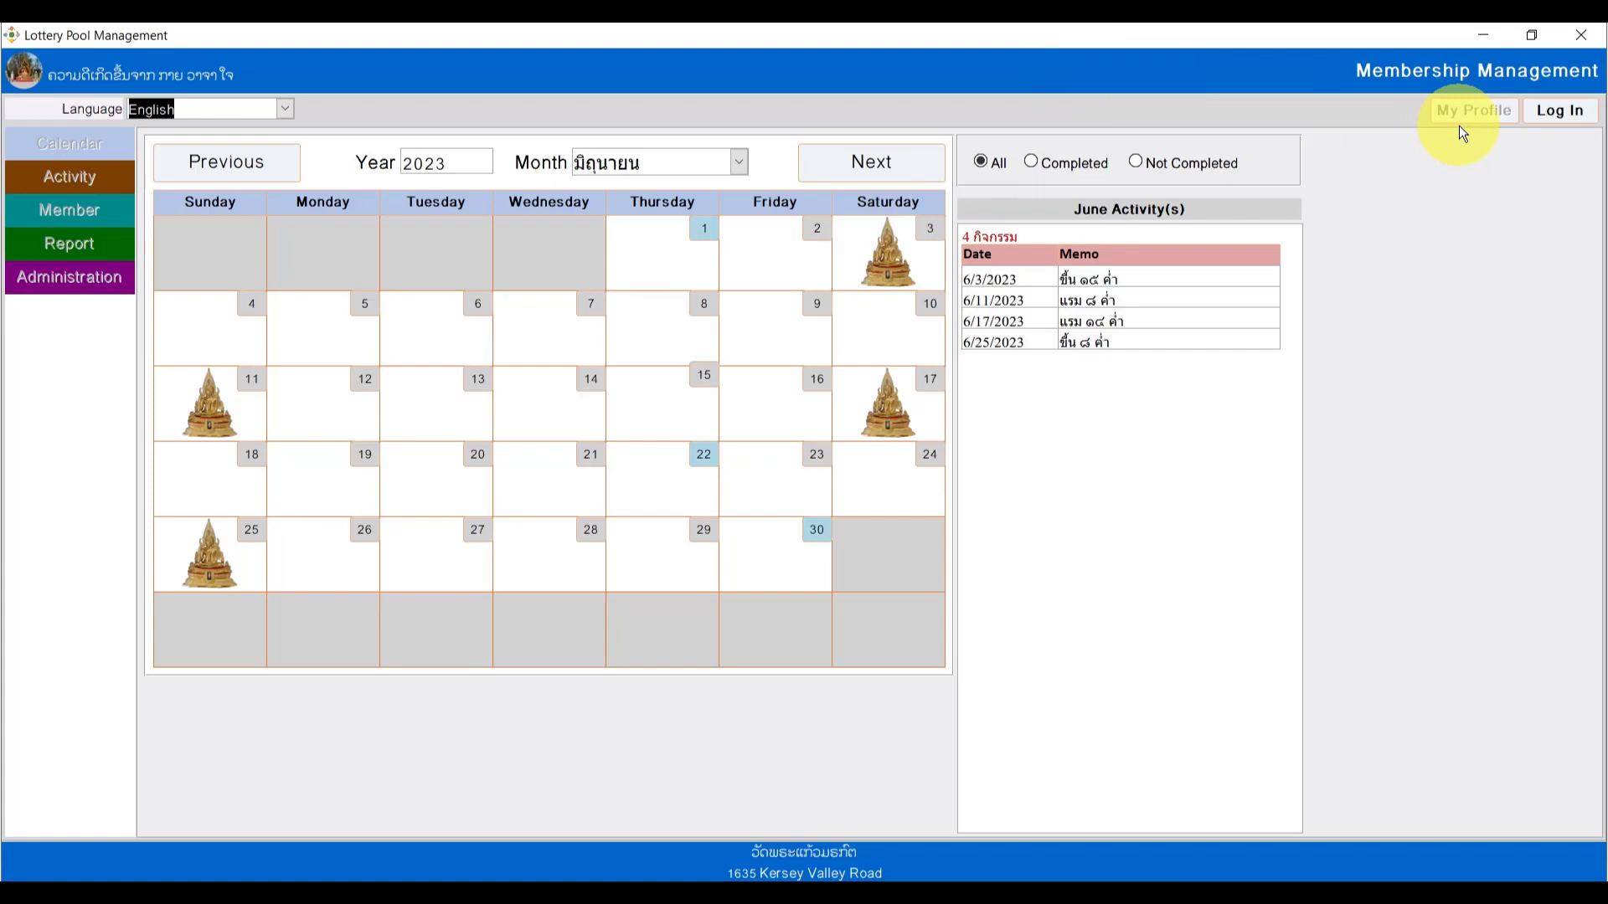
{"action": "left_click", "coordinate": [1552, 116]}
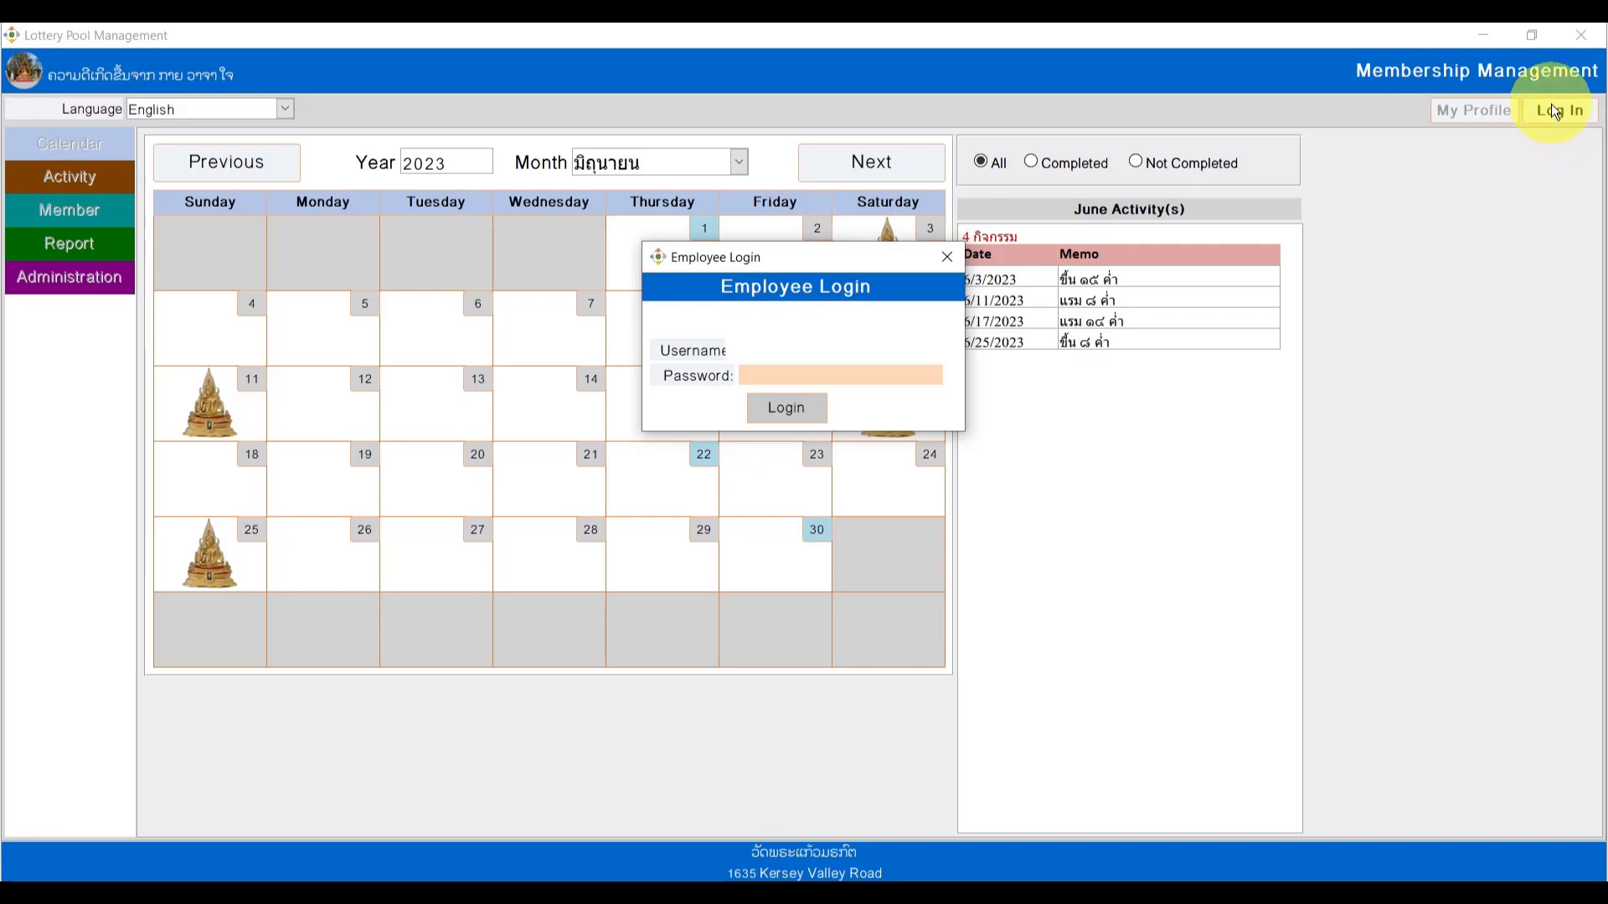
- Enter the employee password, retyping it after each rejection until the login succeeds
{"action": "type", "text": "*******"}
{"action": "key", "text": "Return"}
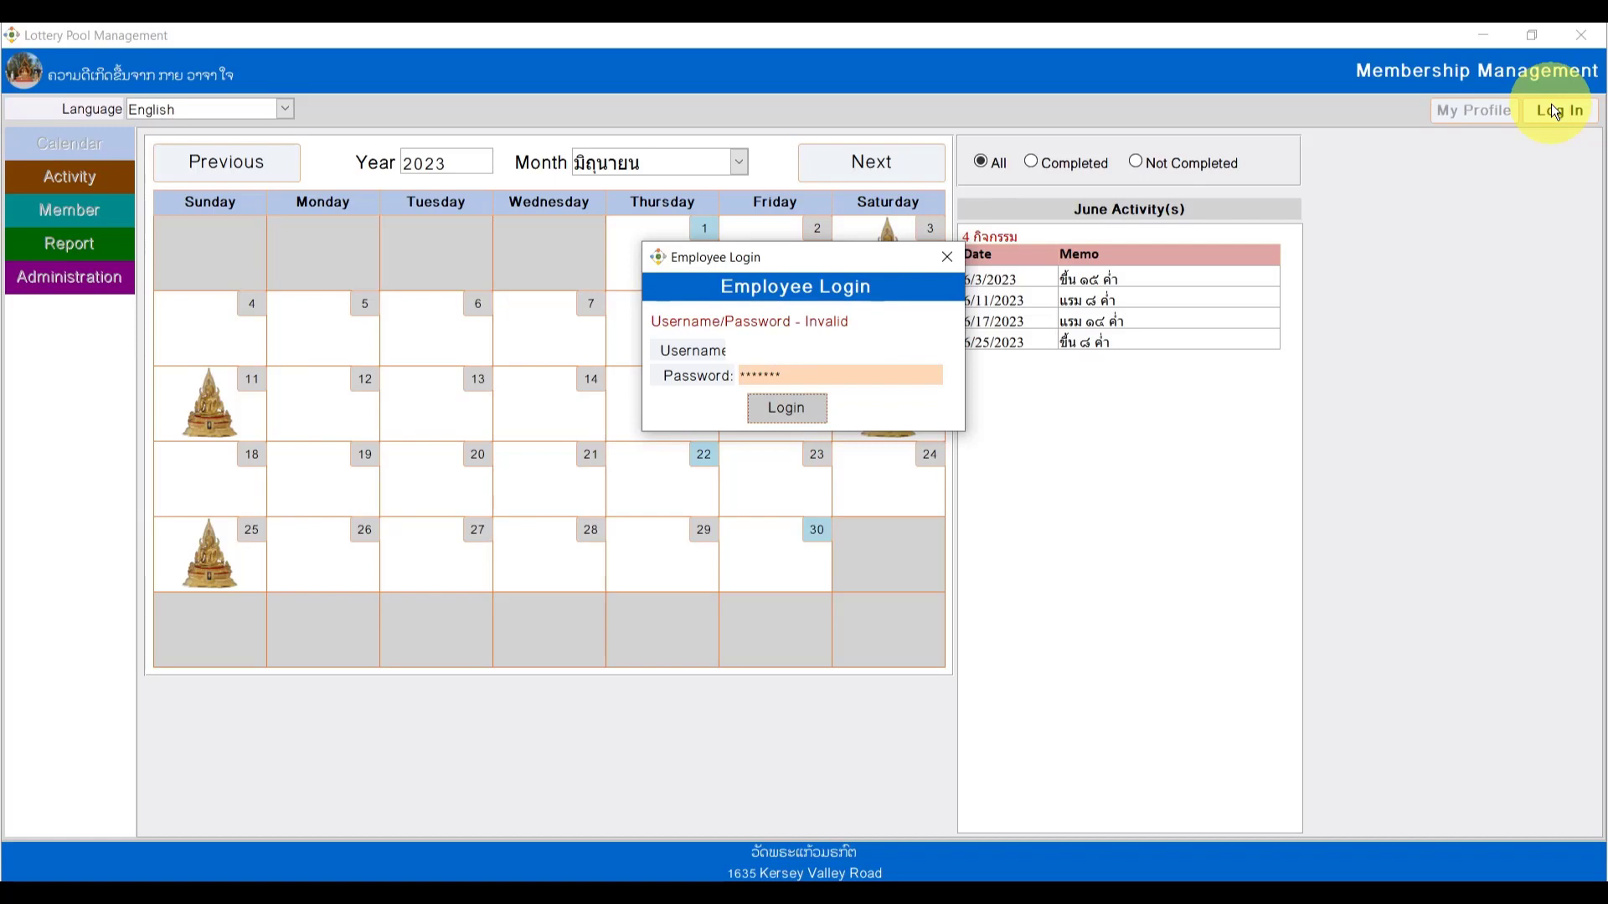
{"action": "double_click", "coordinate": [891, 373]}
{"action": "type", "text": "******"}
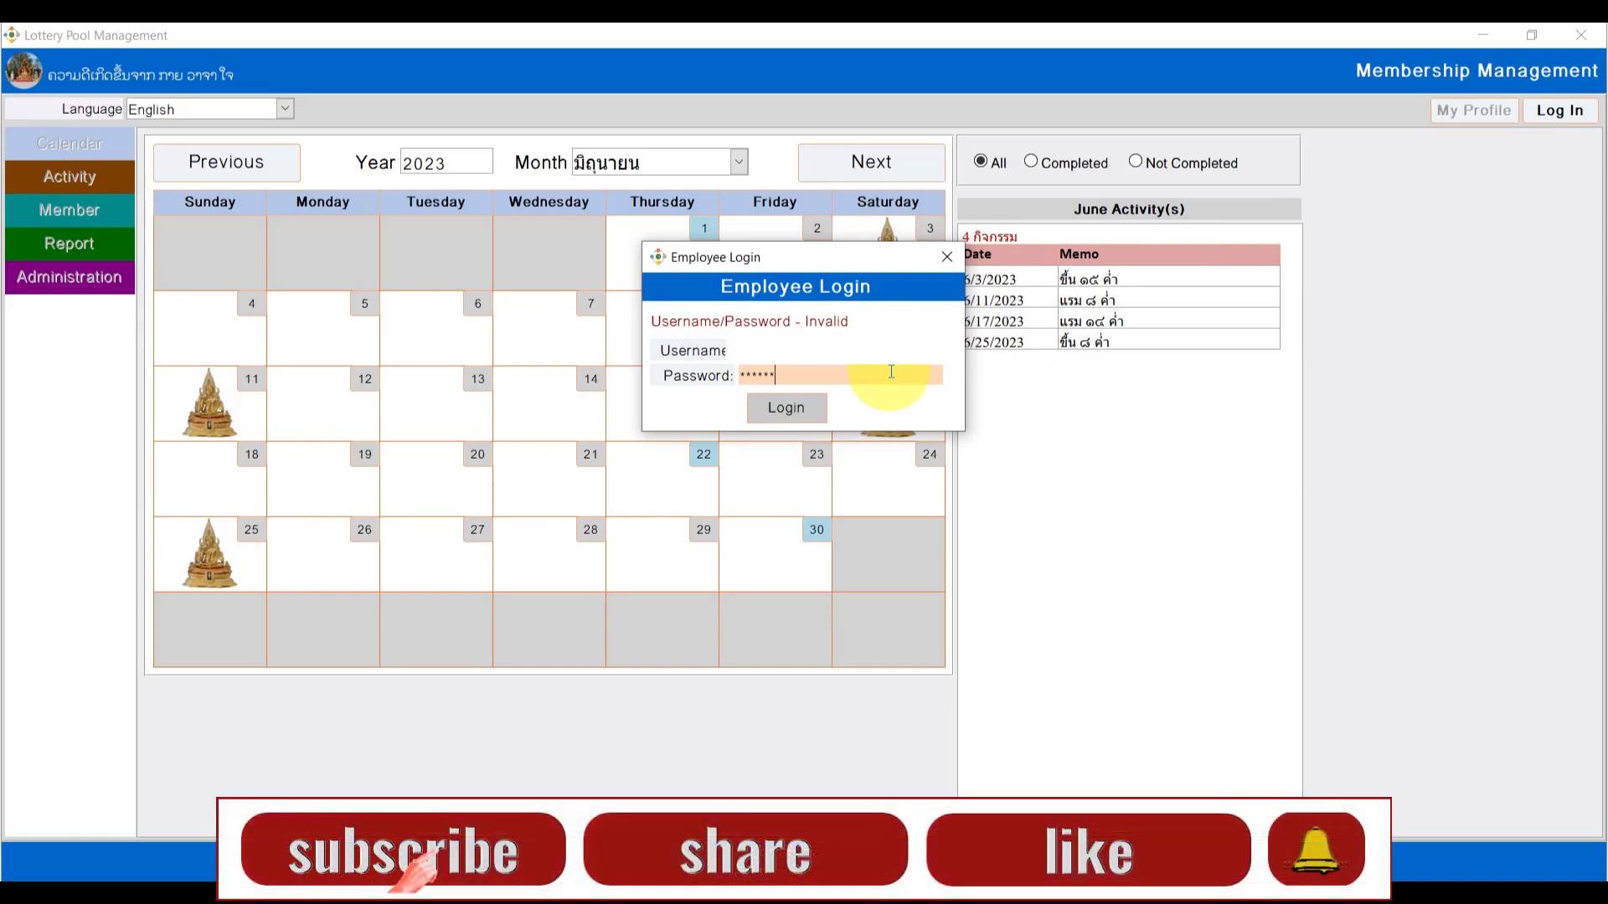
{"action": "type", "text": "****"}
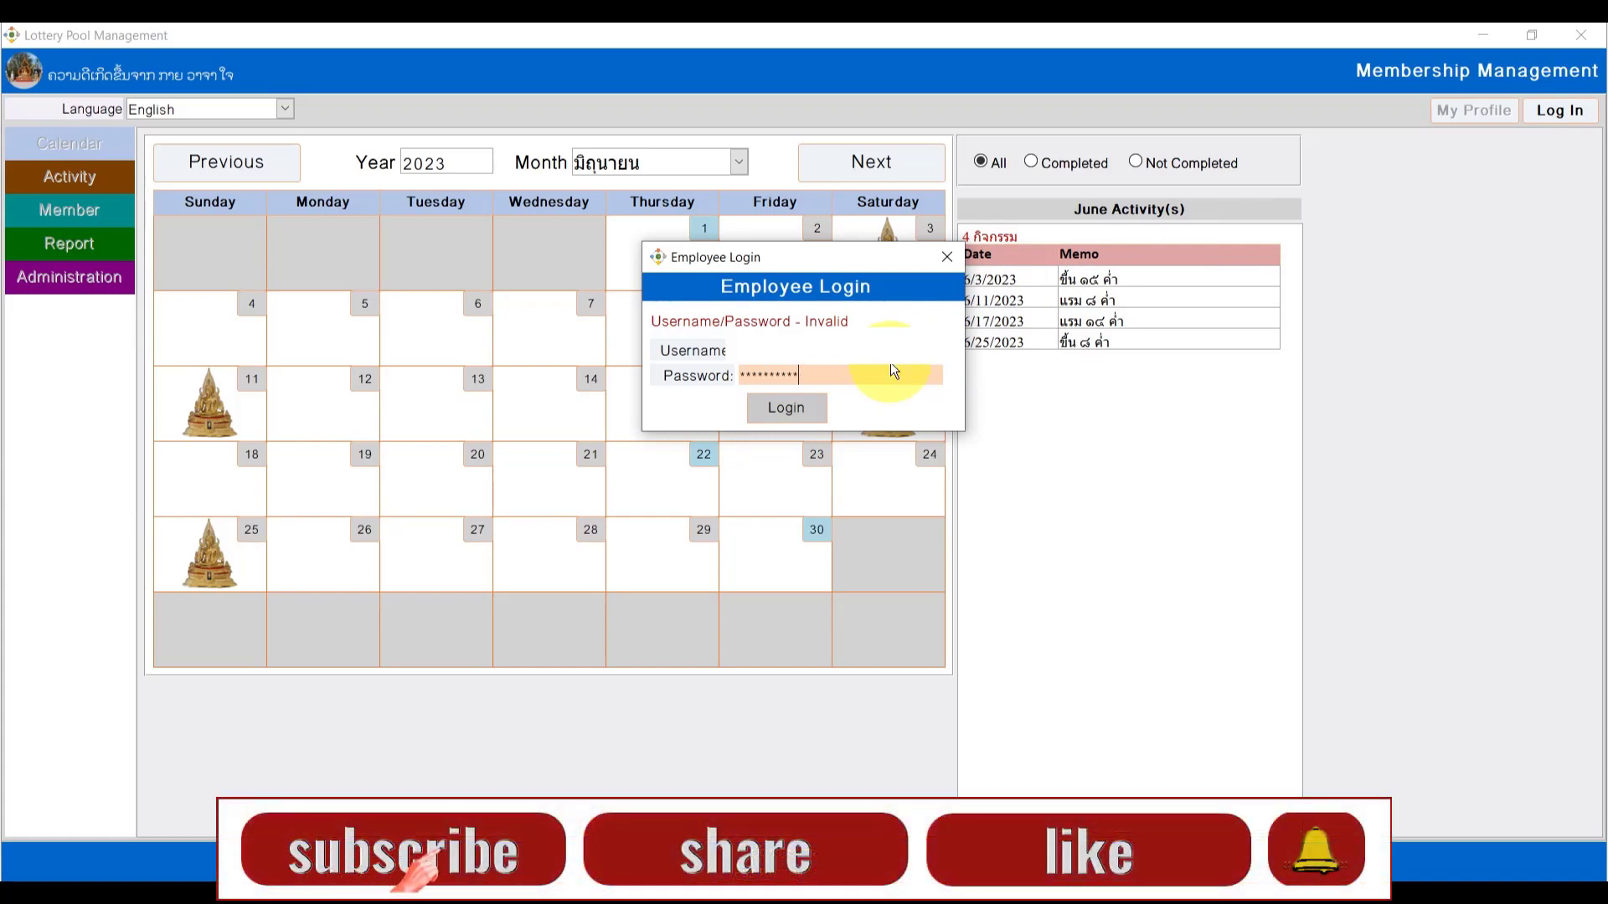
{"action": "key", "text": "Tab"}
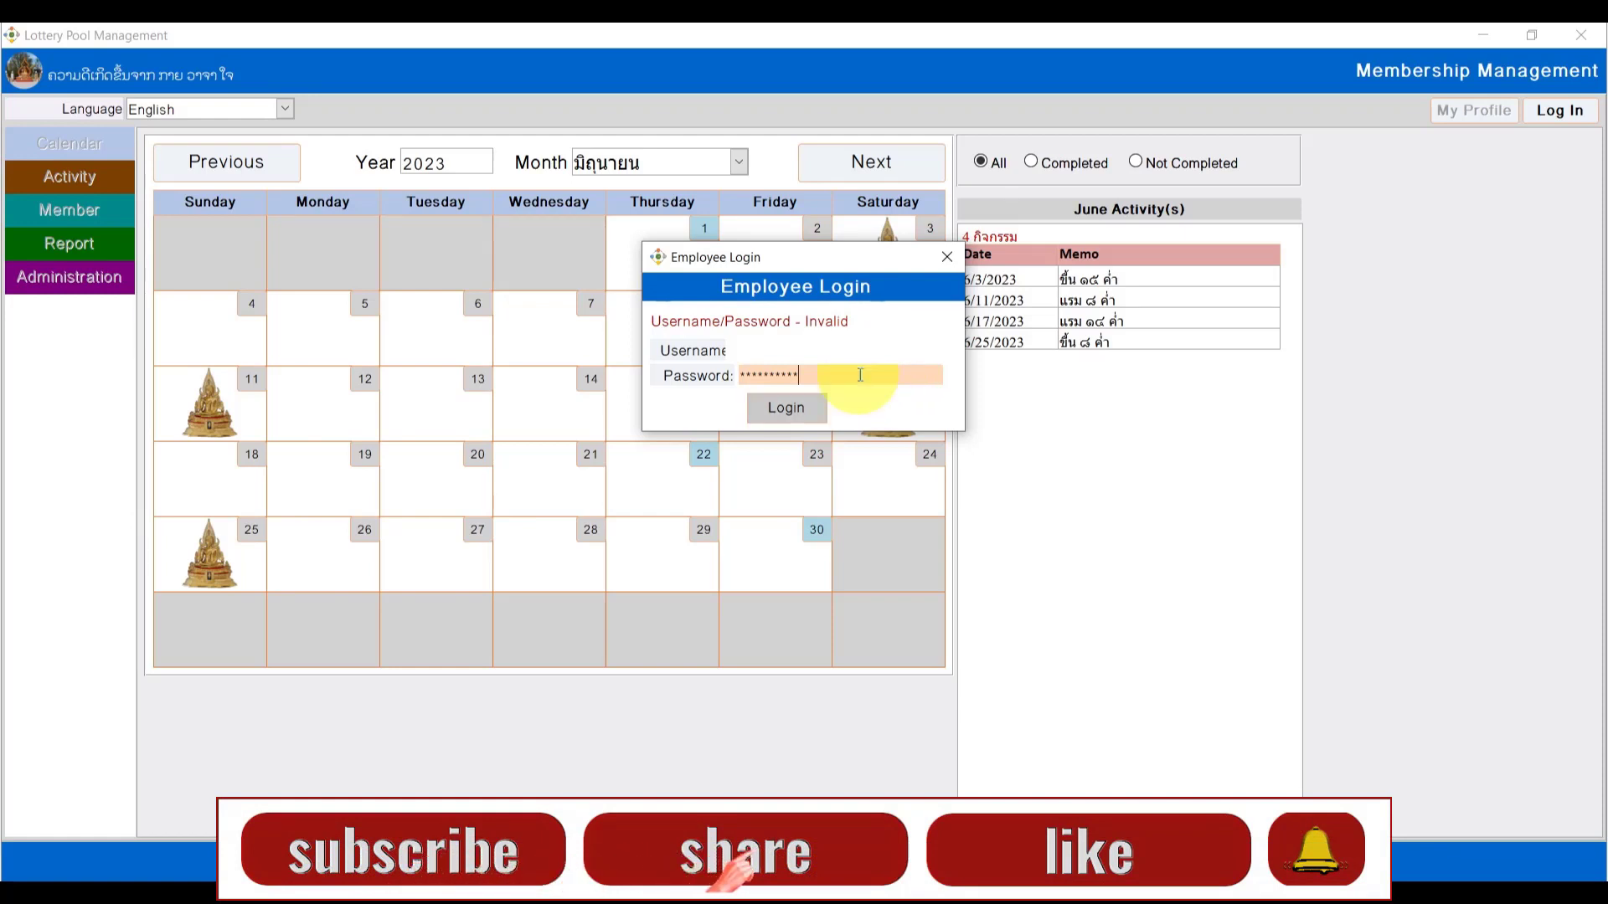
{"action": "double_click", "coordinate": [860, 375]}
{"action": "type", "text": "*******"}
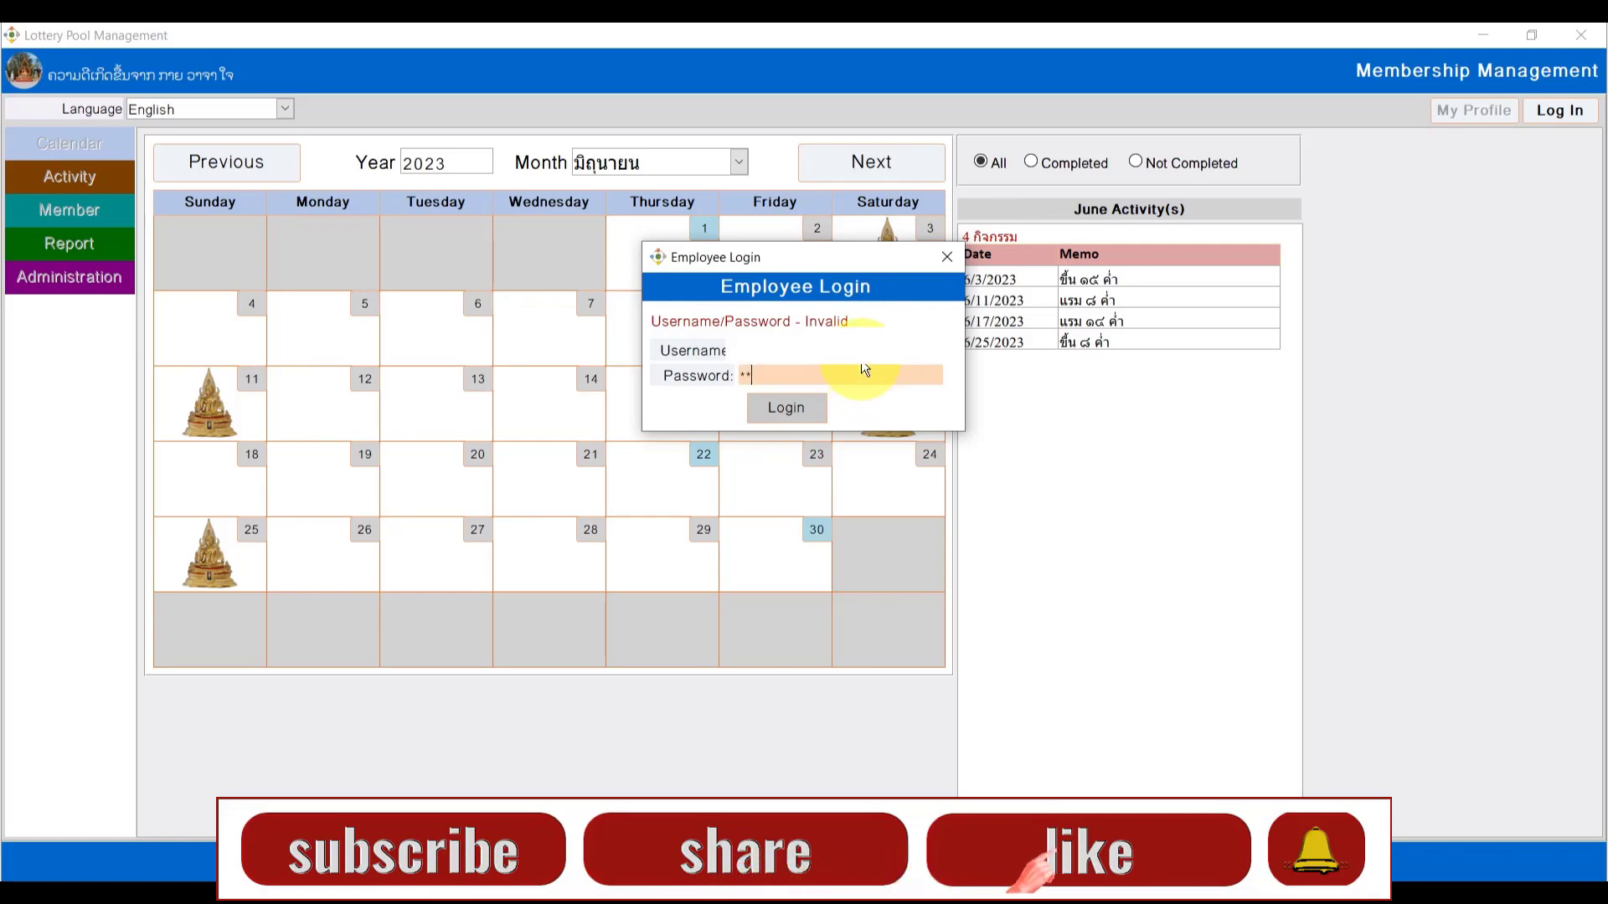
{"action": "key", "text": "Return"}
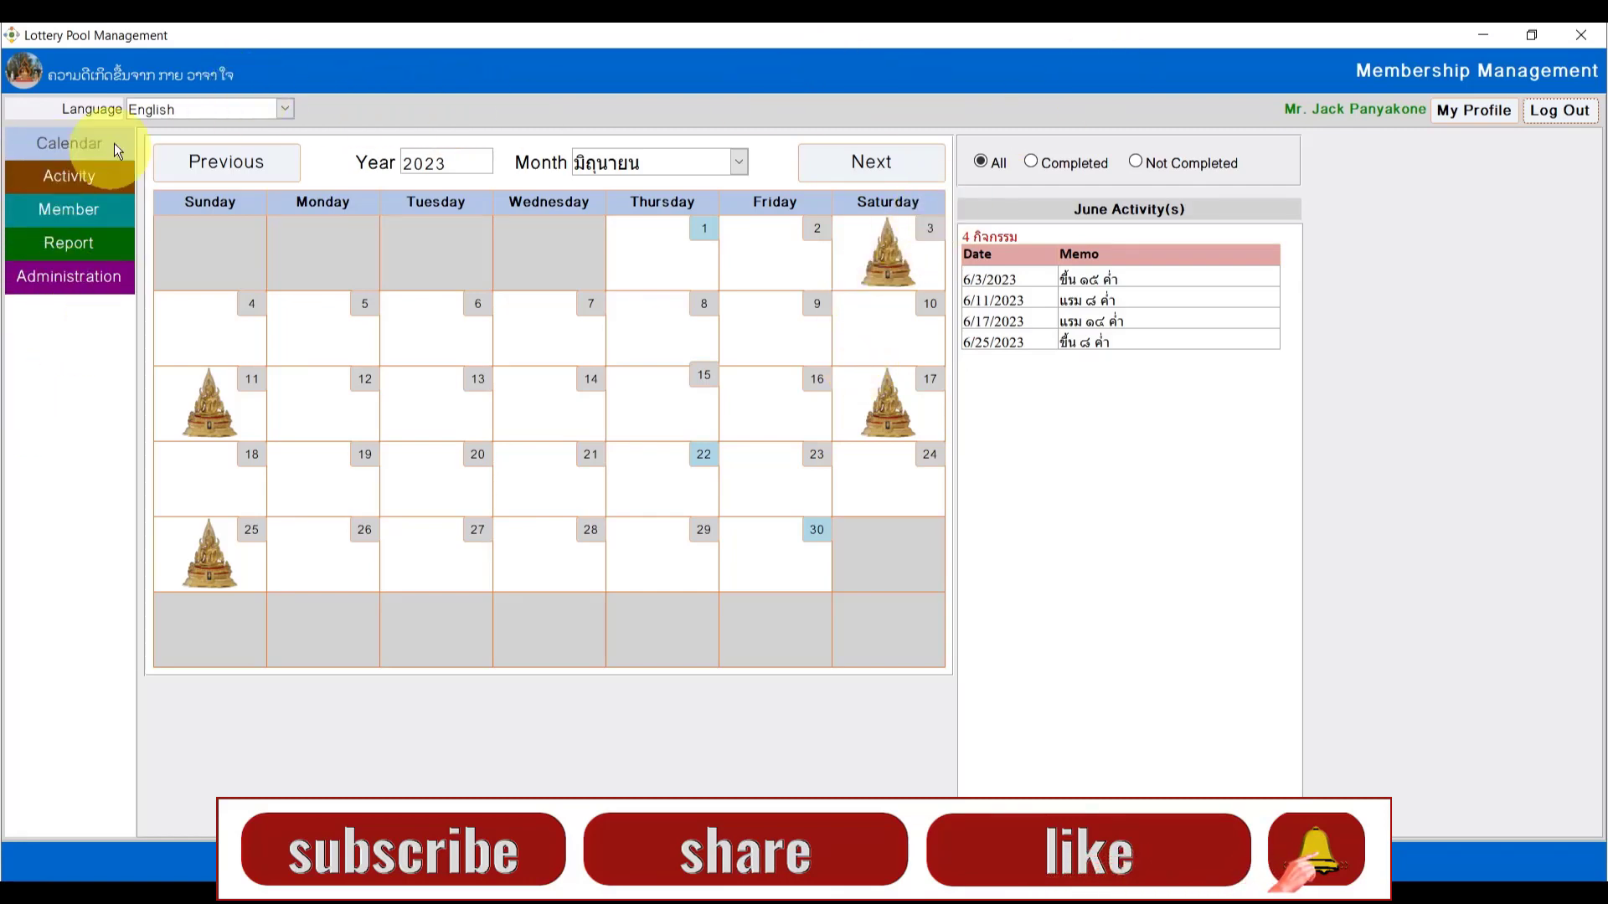
- Switch the language to Thai, open the บริหาร administration page, then minimize the lottery app
{"action": "left_click", "coordinate": [282, 112]}
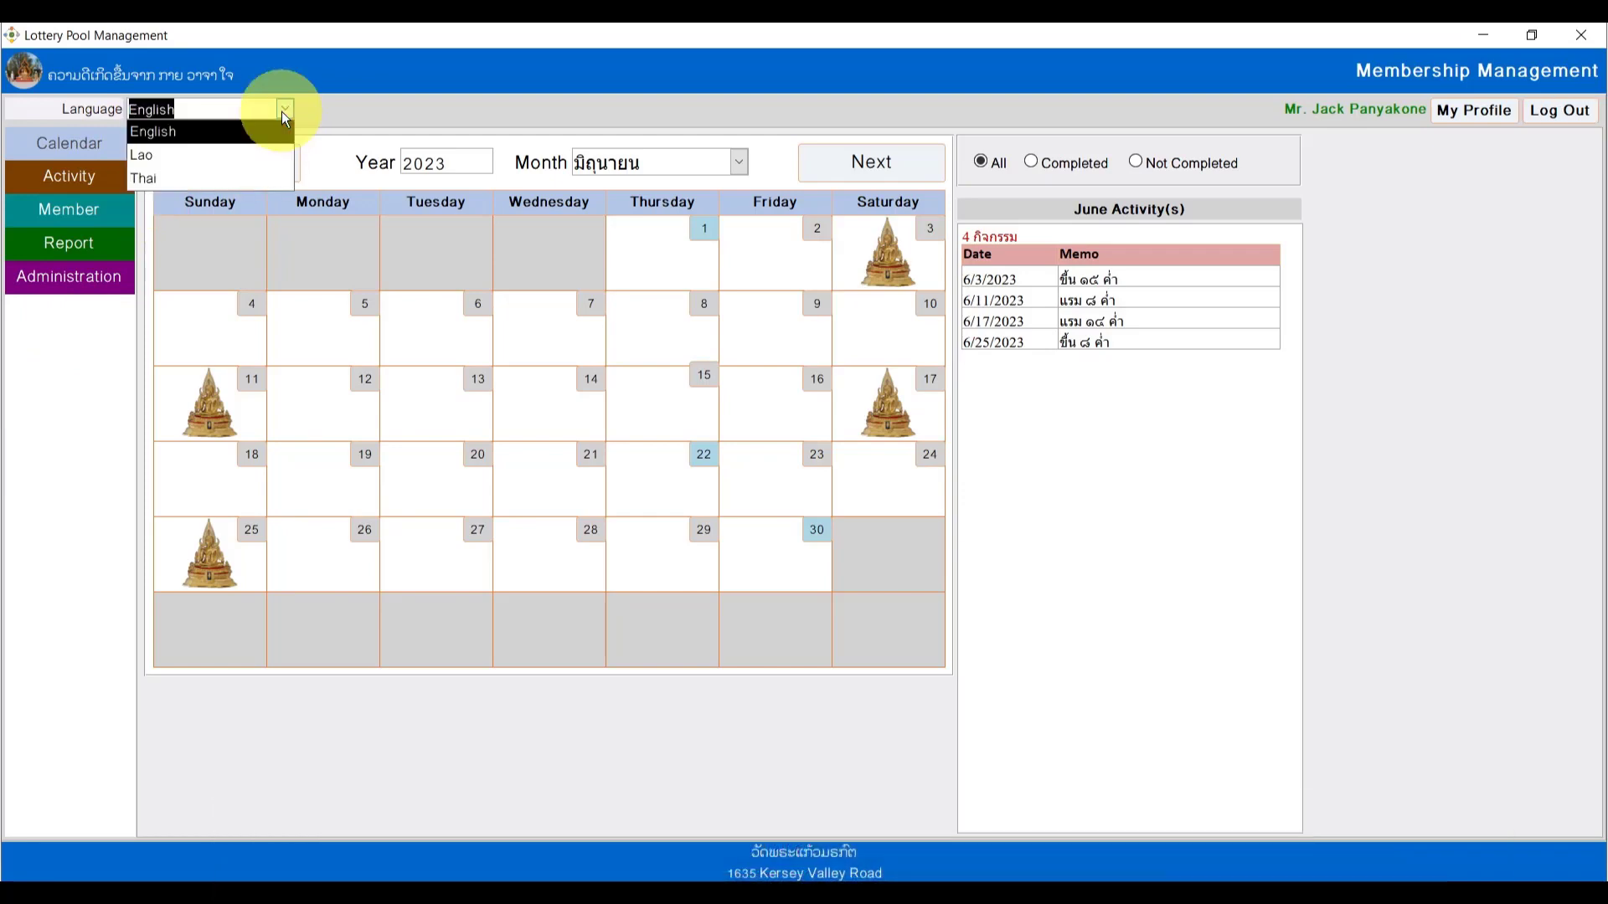
{"action": "left_click", "coordinate": [226, 158]}
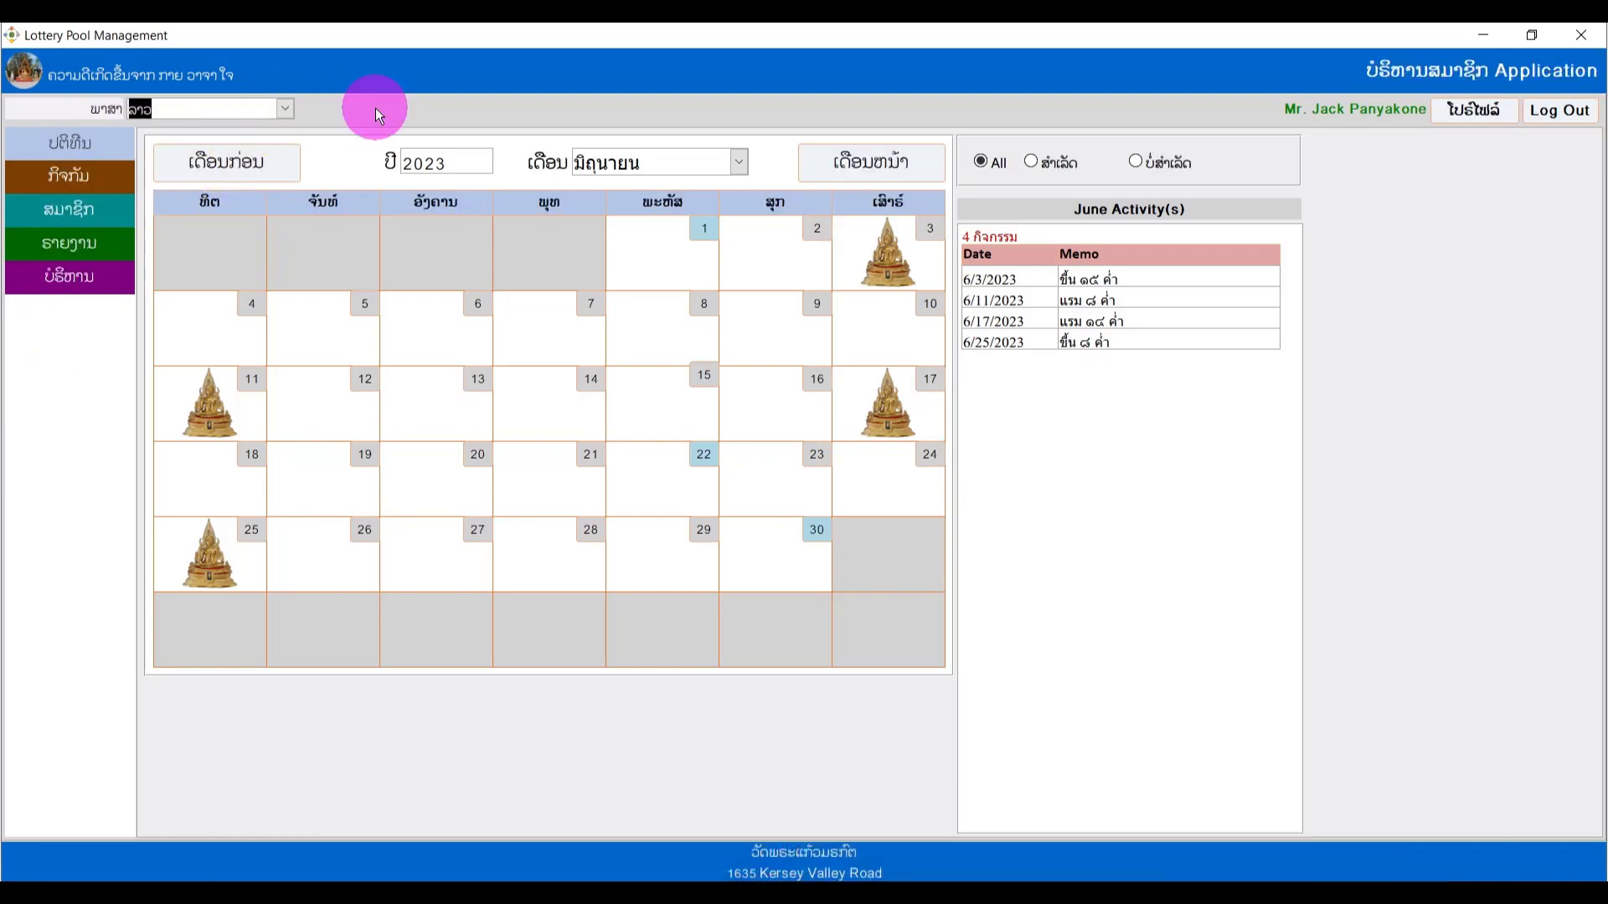
{"action": "left_click", "coordinate": [288, 119]}
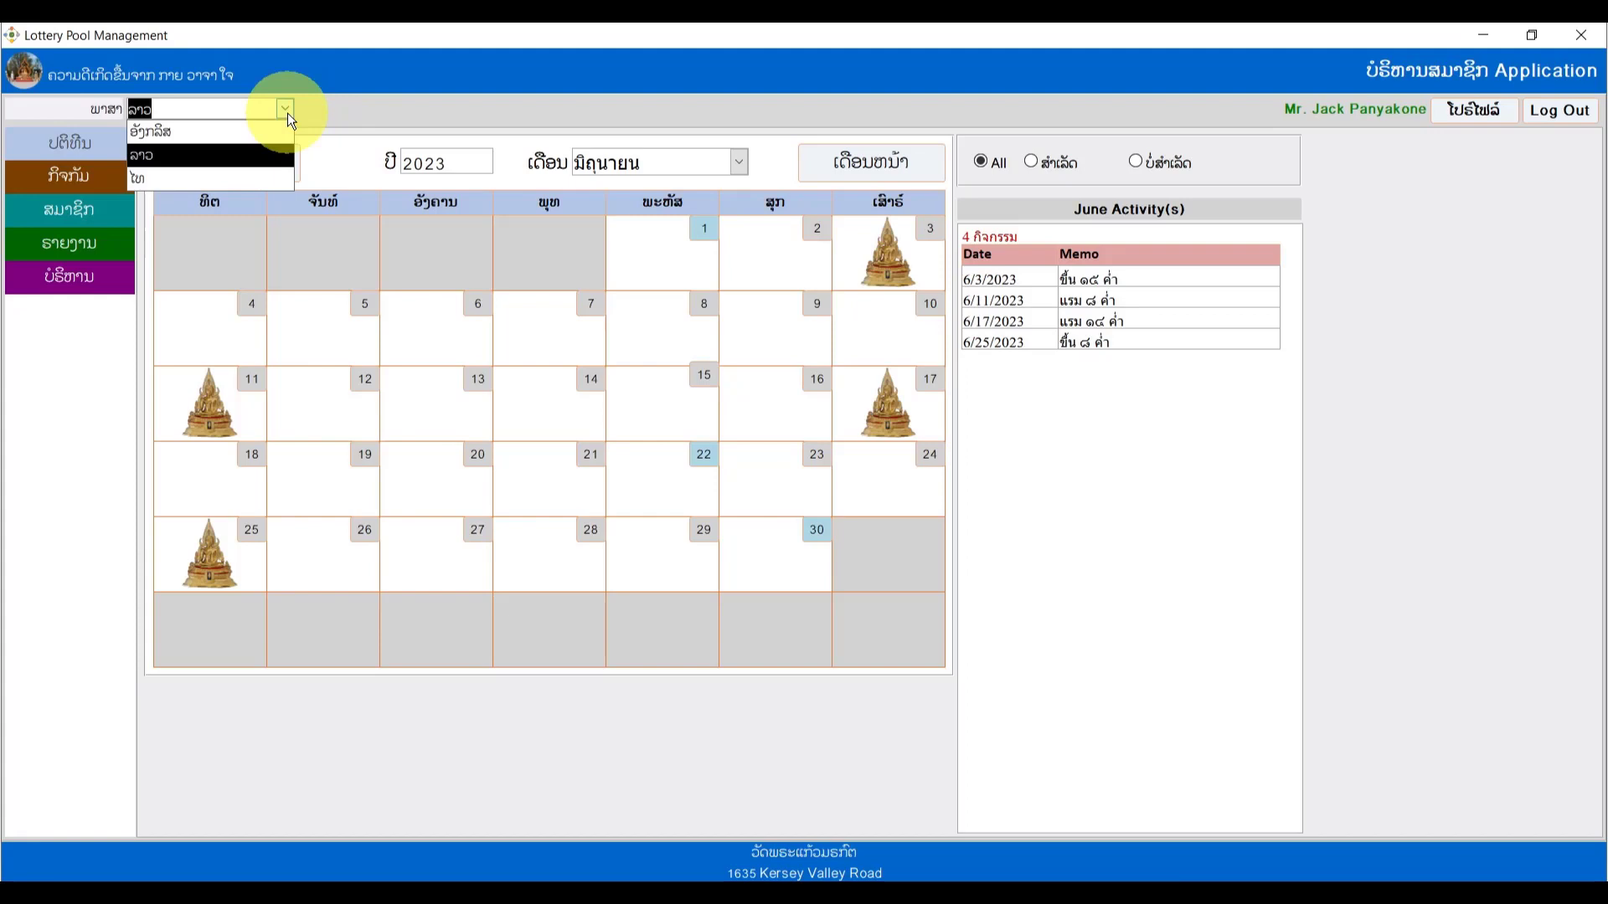
{"action": "left_click", "coordinate": [231, 174]}
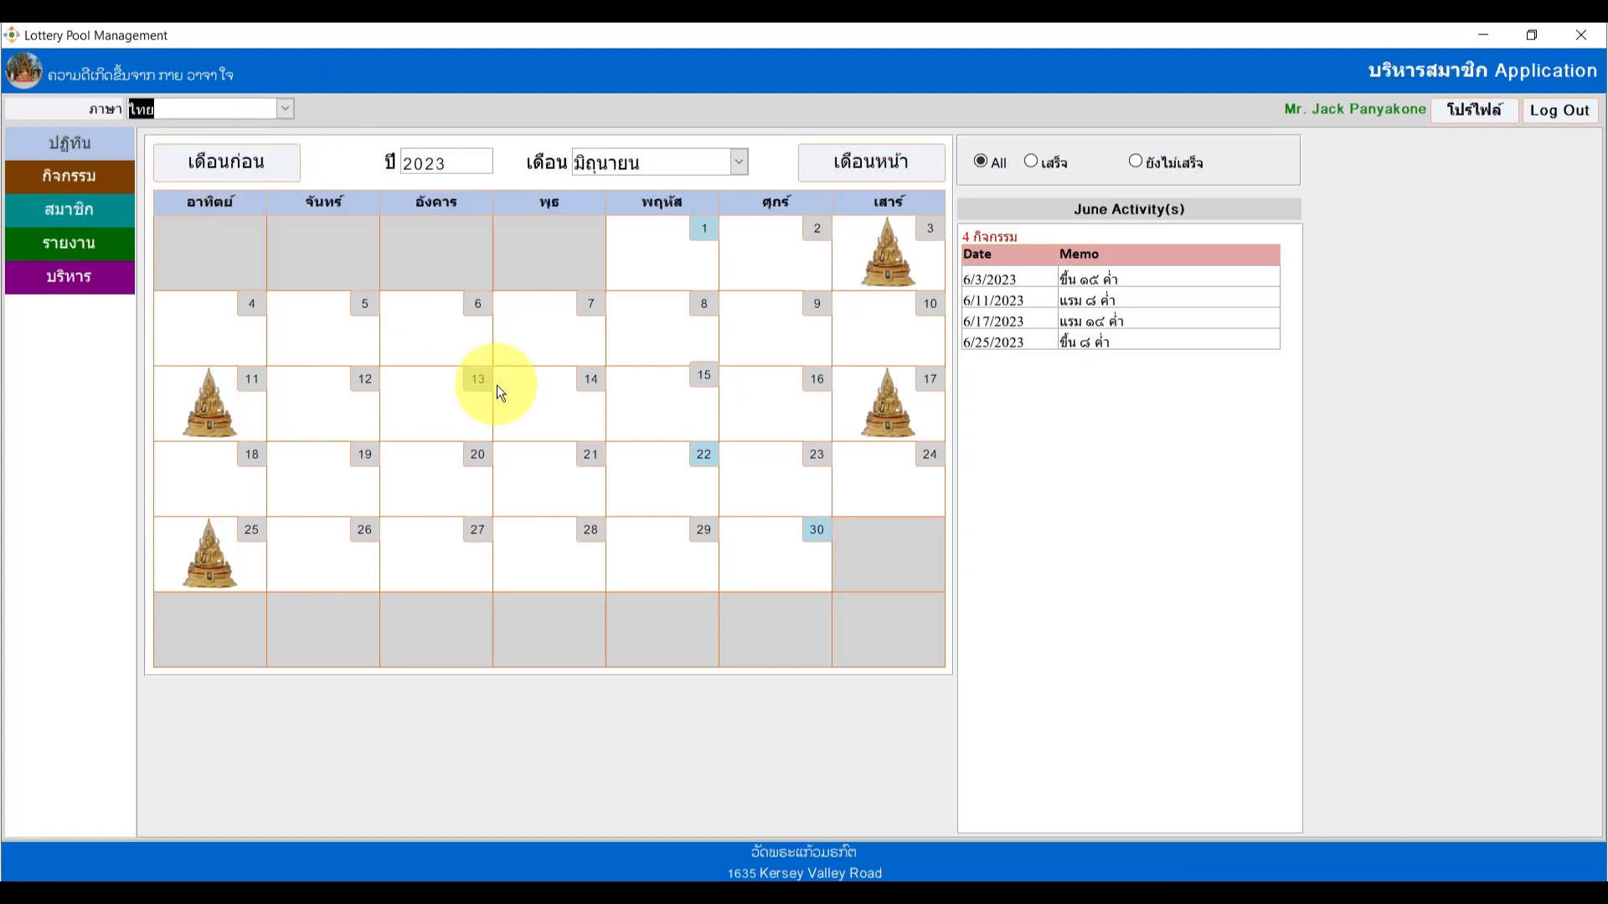
{"action": "left_click", "coordinate": [108, 288]}
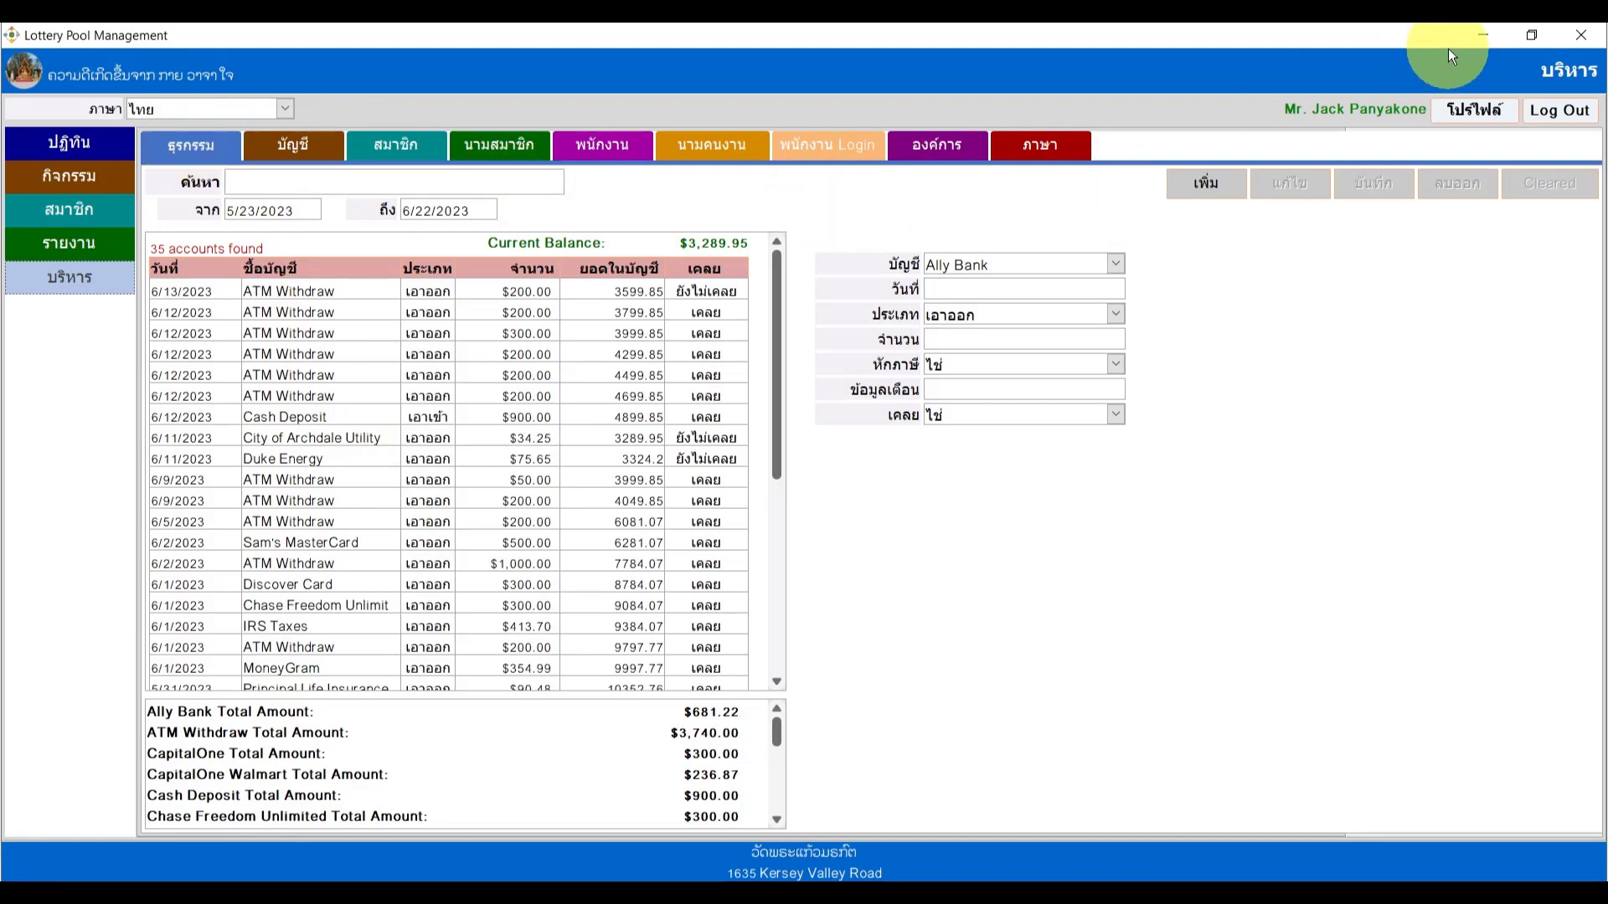
{"action": "left_click", "coordinate": [1486, 30]}
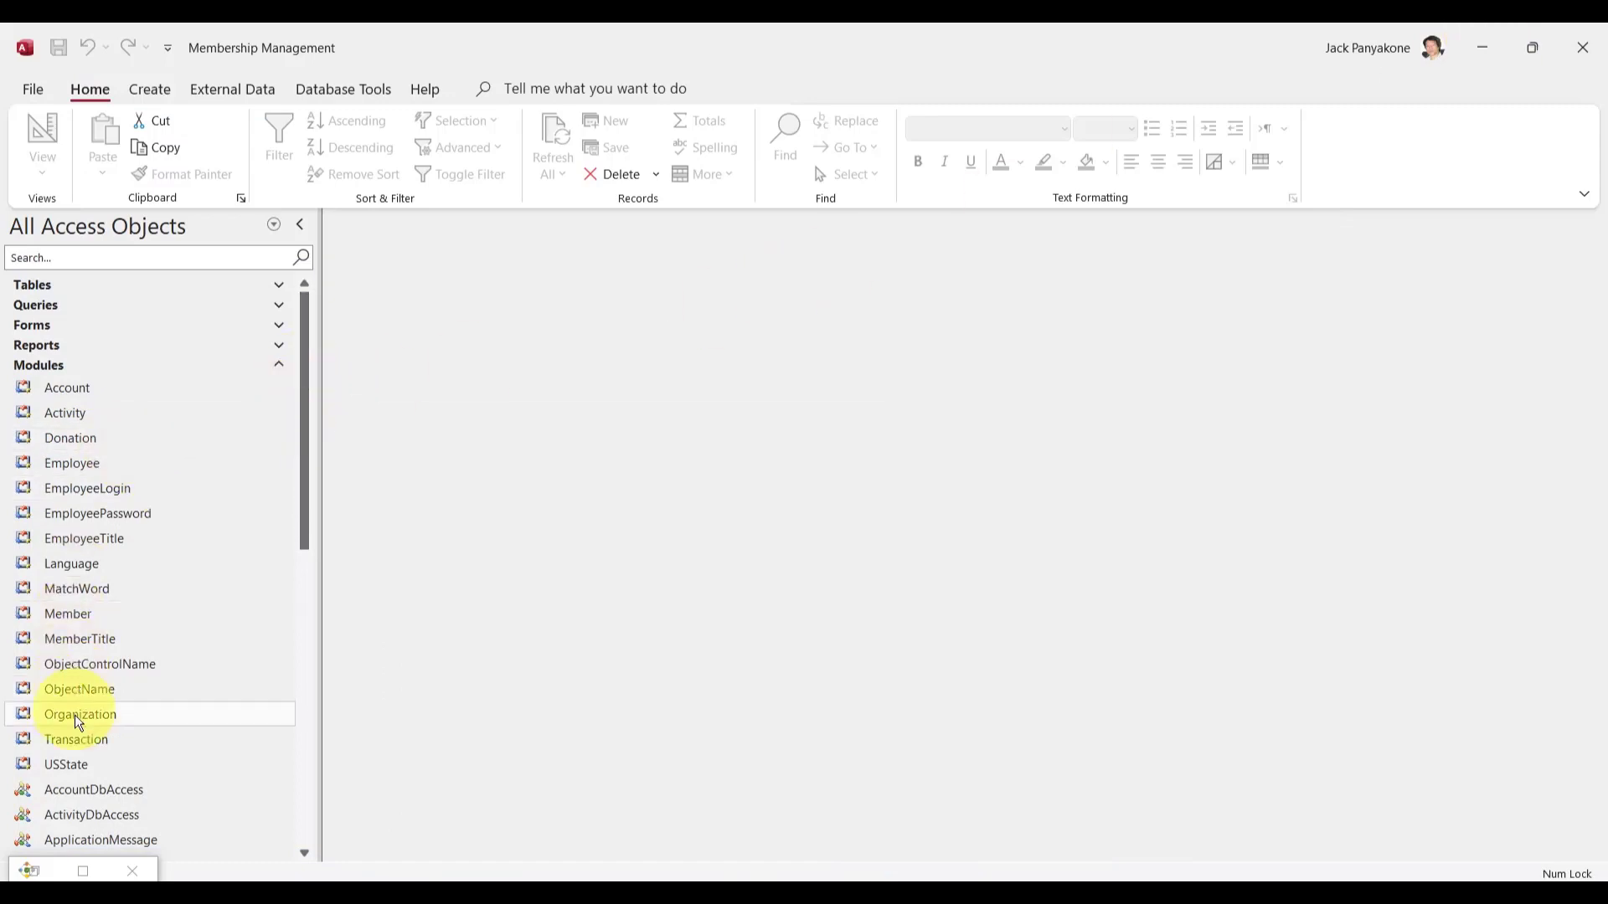
{"action": "left_click_drag", "start_coordinate": [305, 457], "coordinate": [295, 636]}
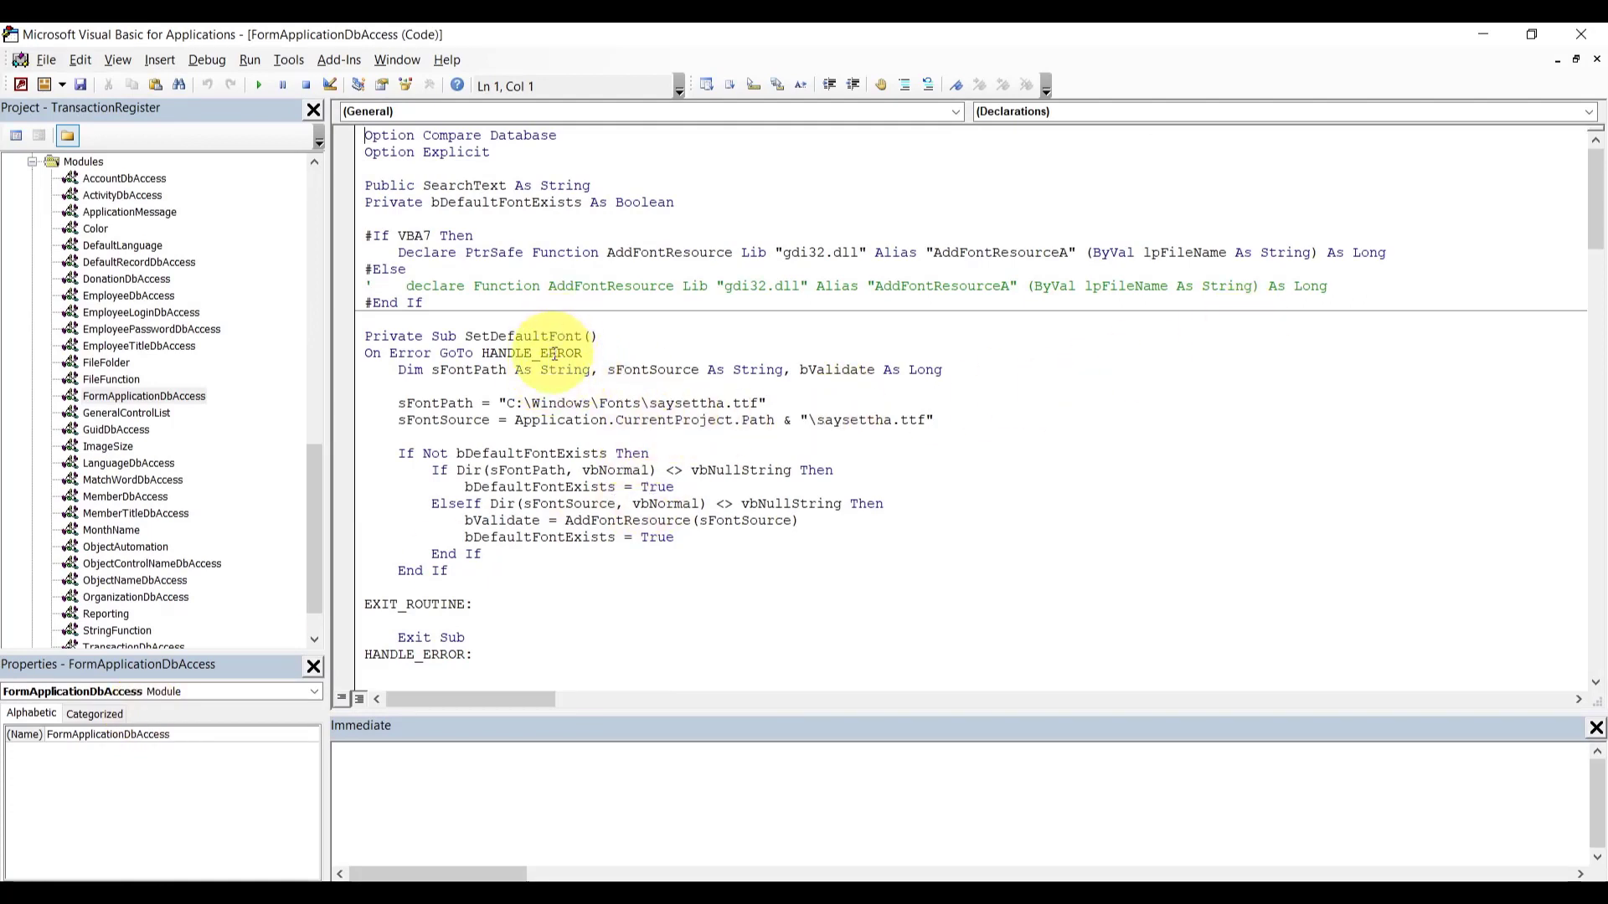
{"action": "double_click", "coordinate": [531, 338]}
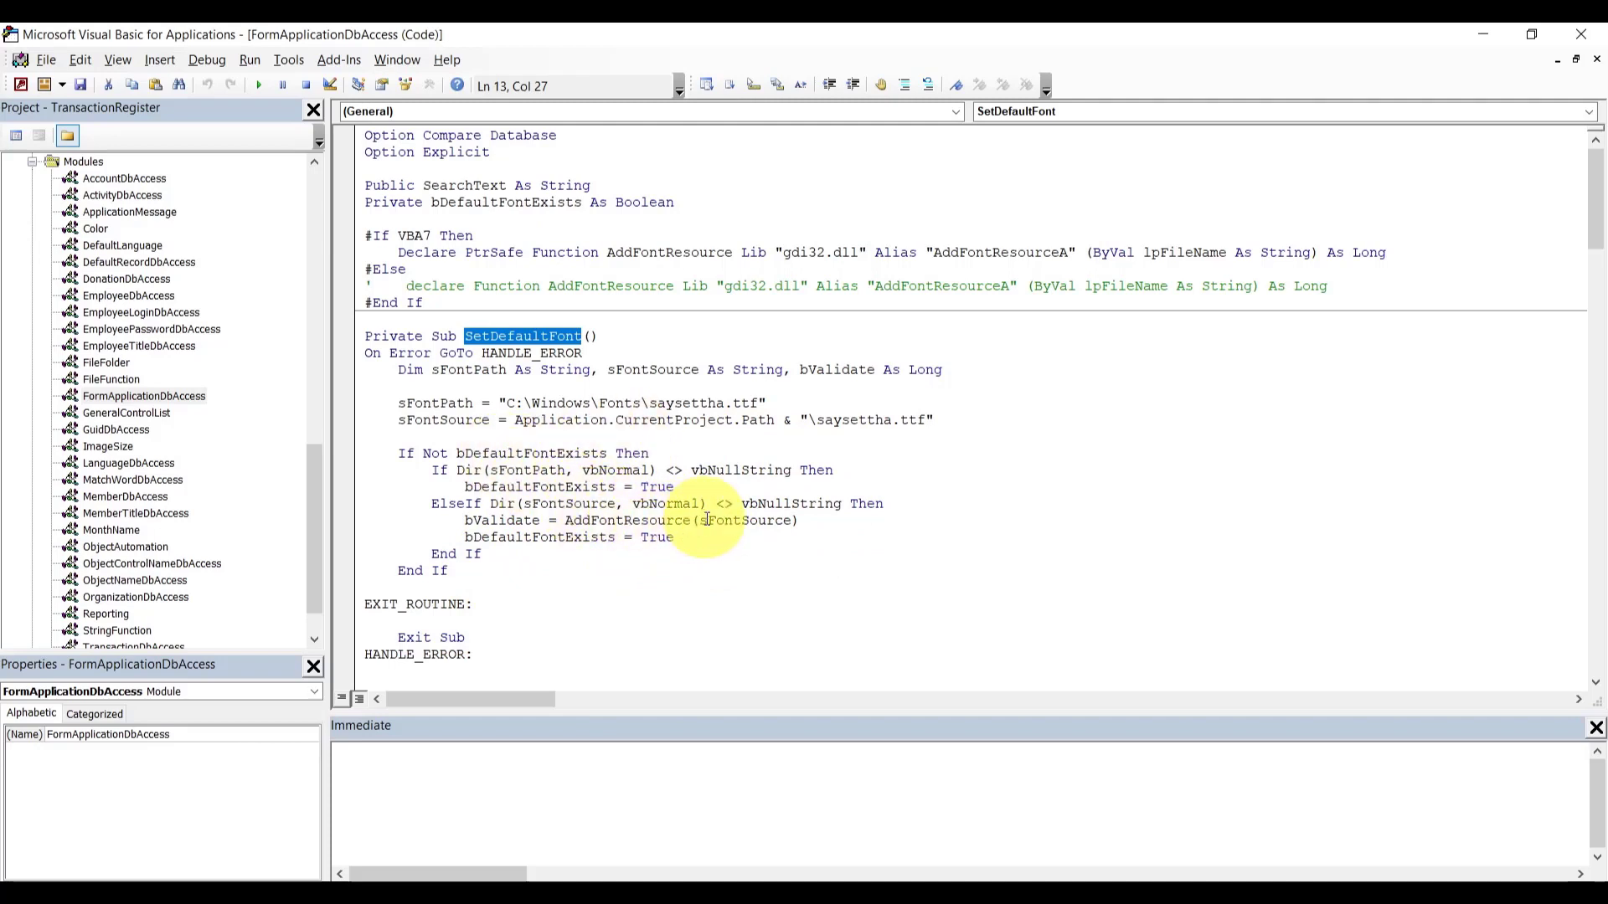
{"action": "double_click", "coordinate": [598, 522]}
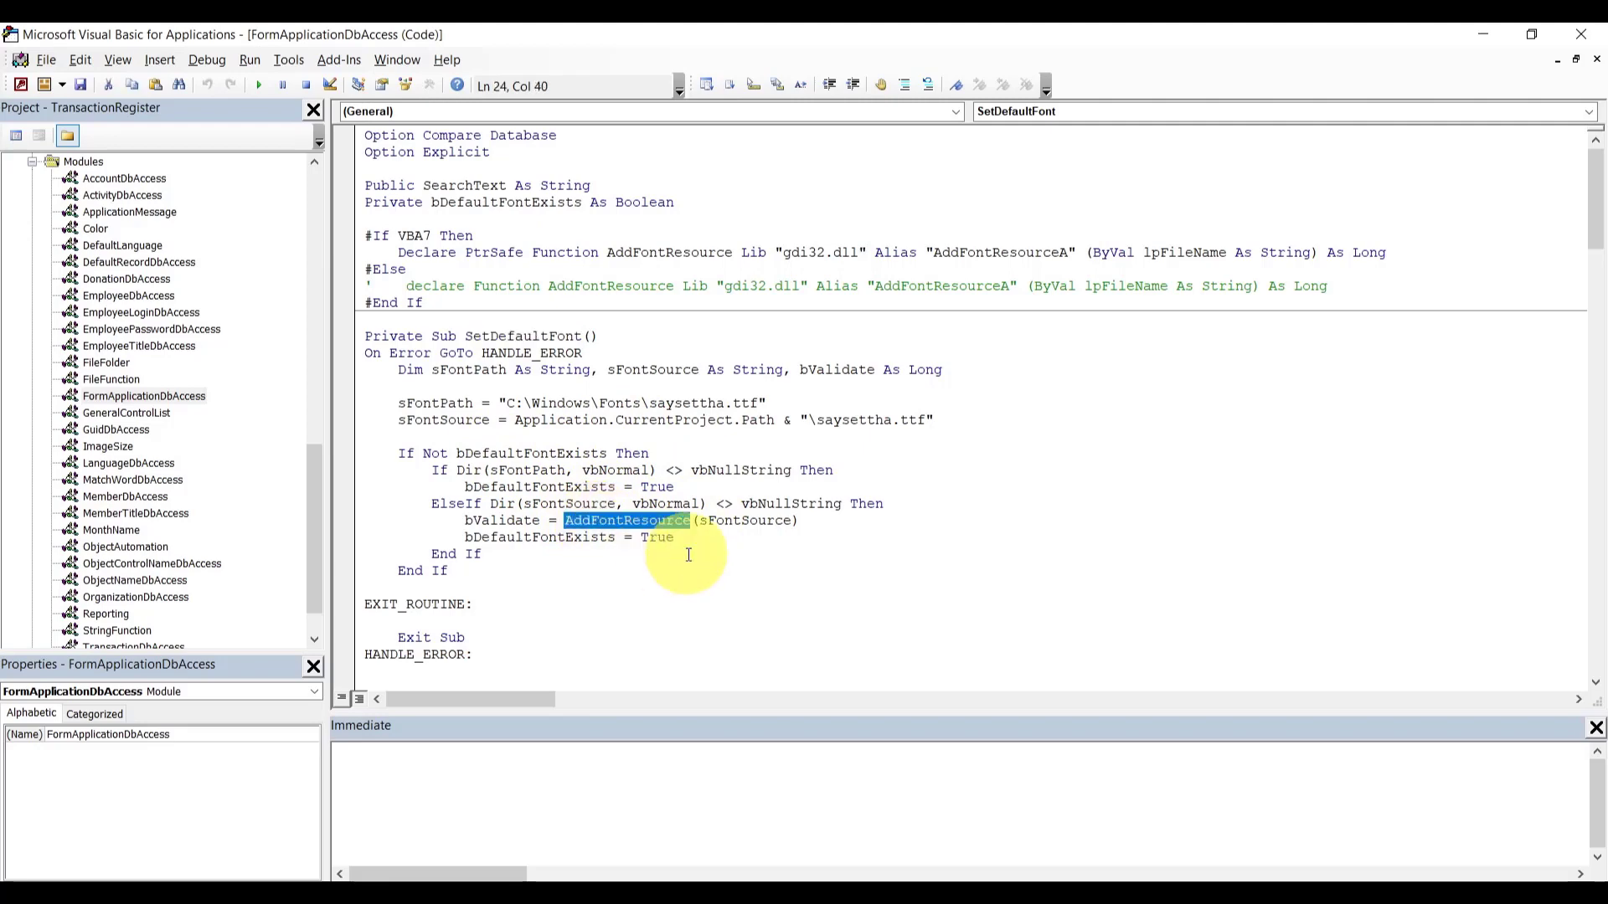
{"action": "left_click_drag", "start_coordinate": [1596, 189], "coordinate": [1589, 374]}
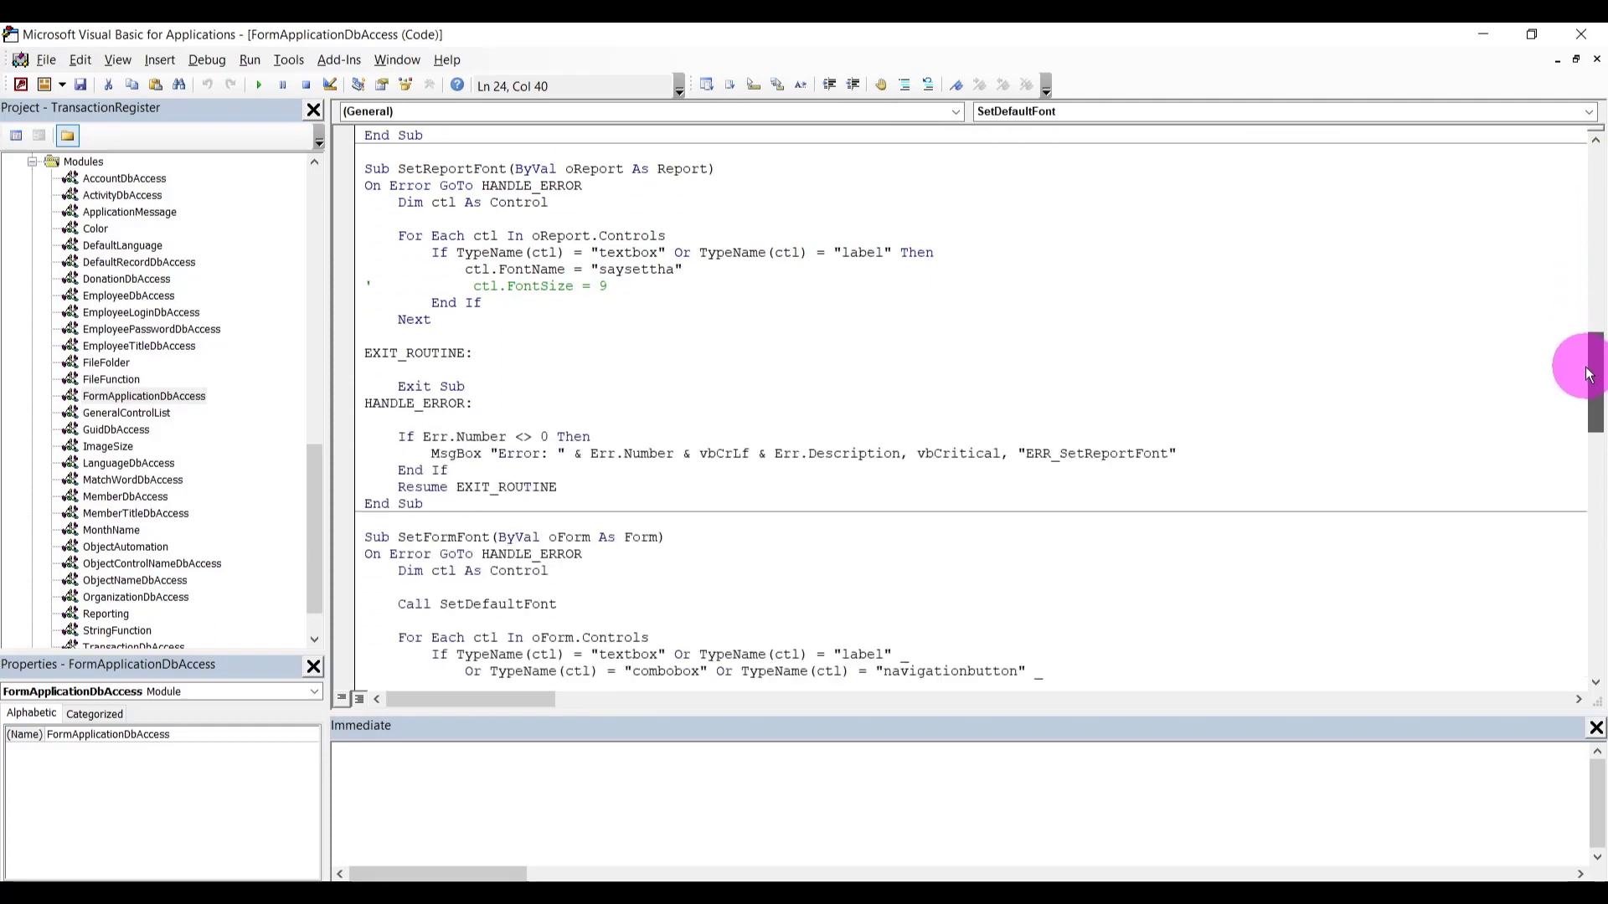
{"action": "double_click", "coordinate": [473, 171]}
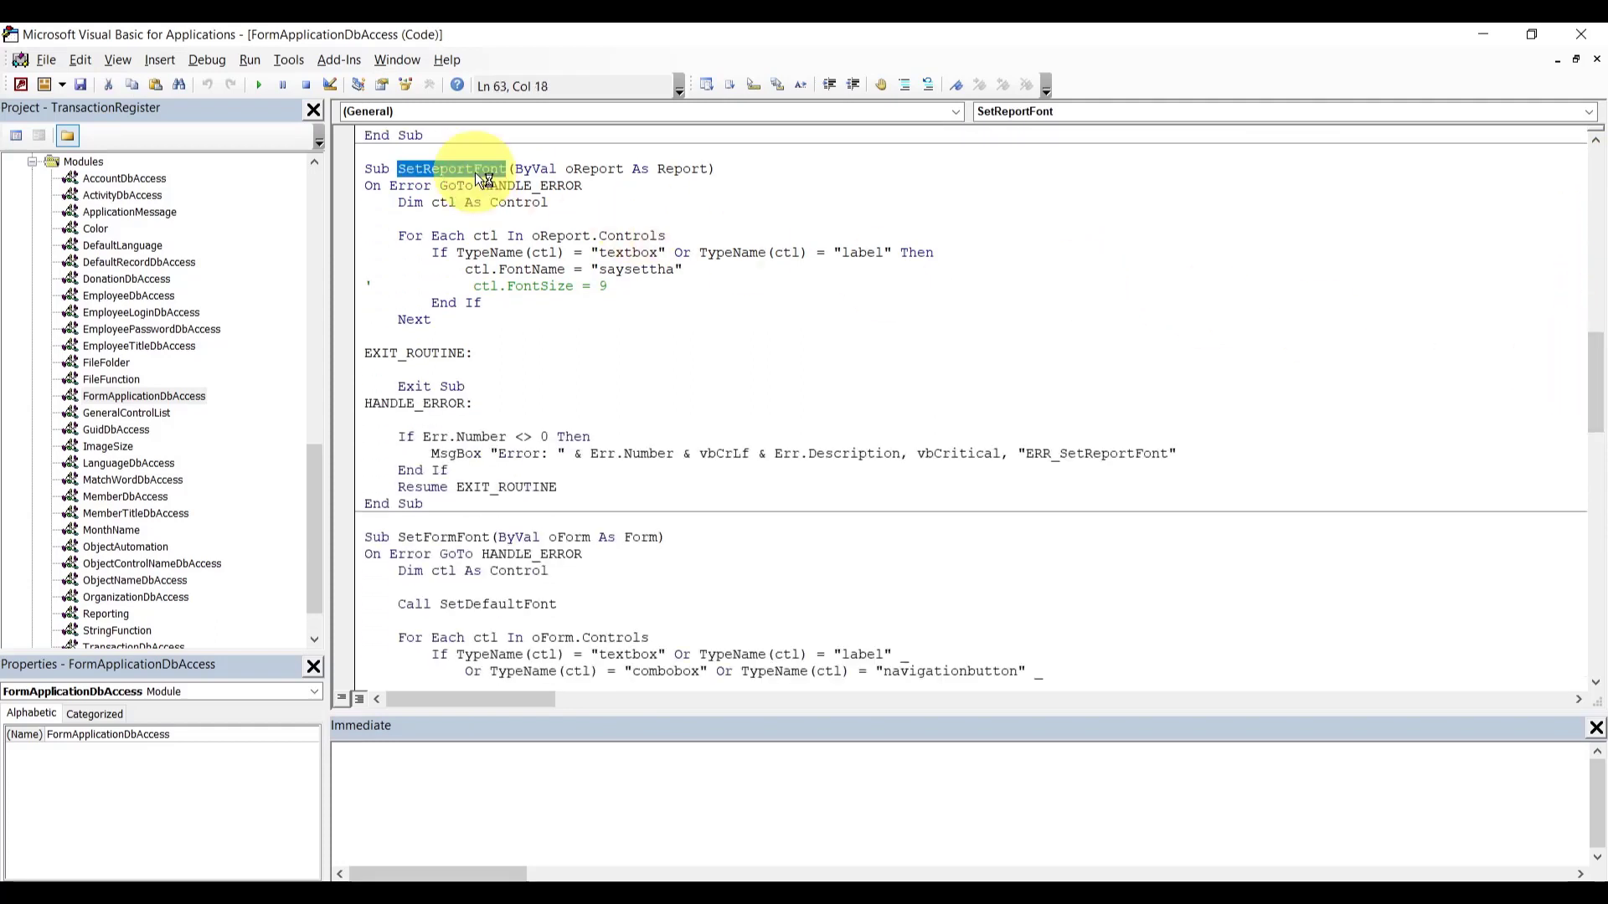
{"action": "double_click", "coordinate": [467, 543]}
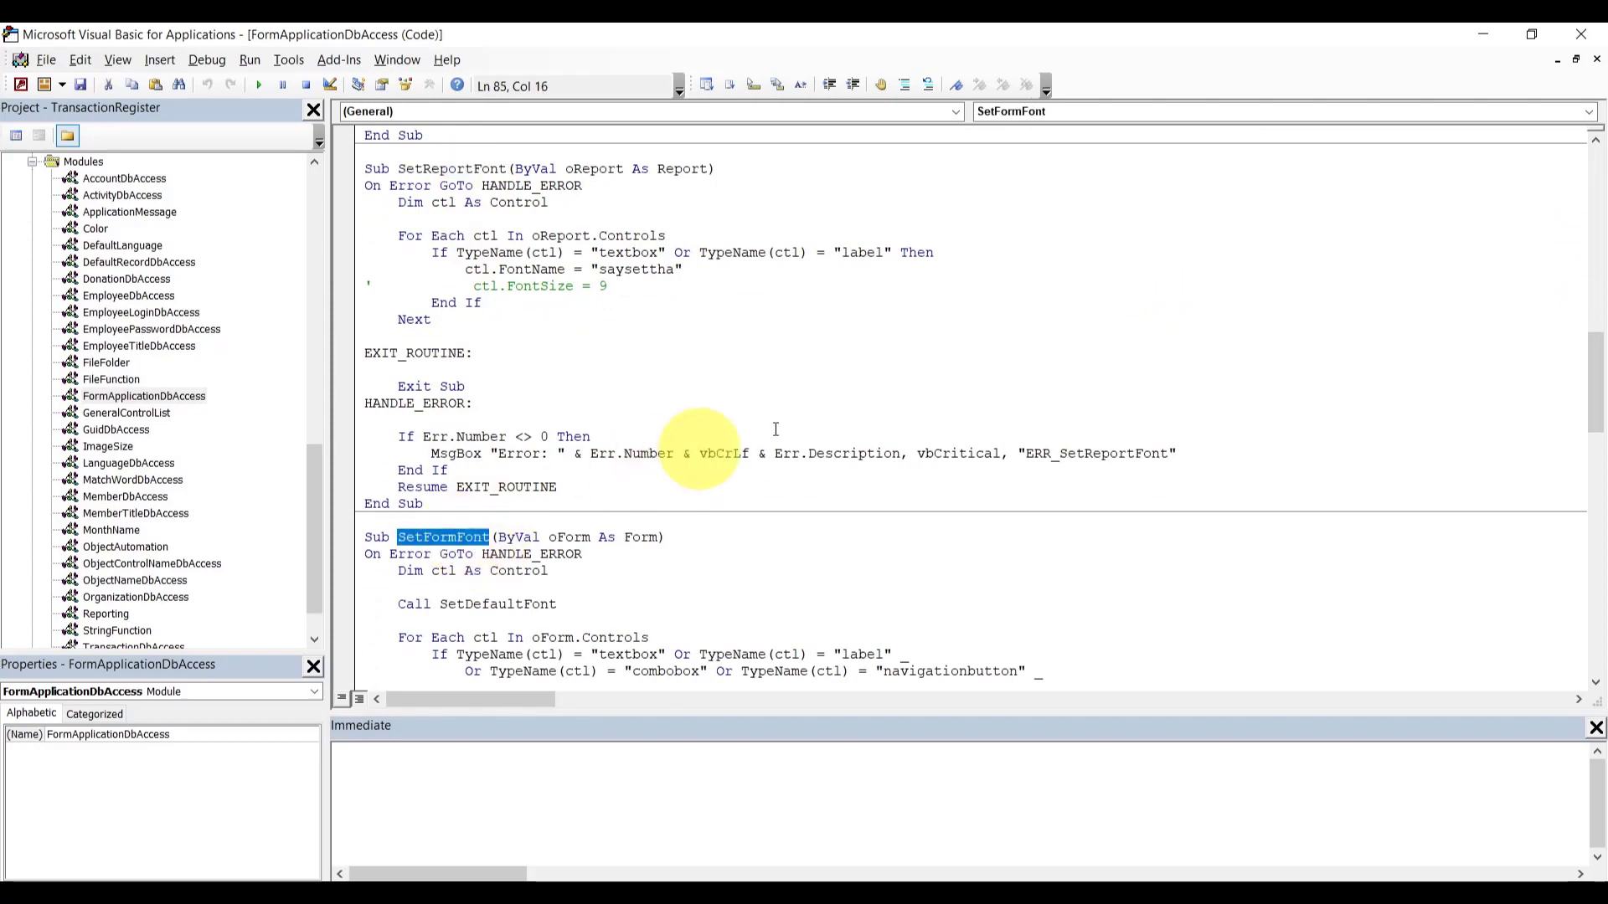
{"action": "left_click", "coordinate": [1588, 32]}
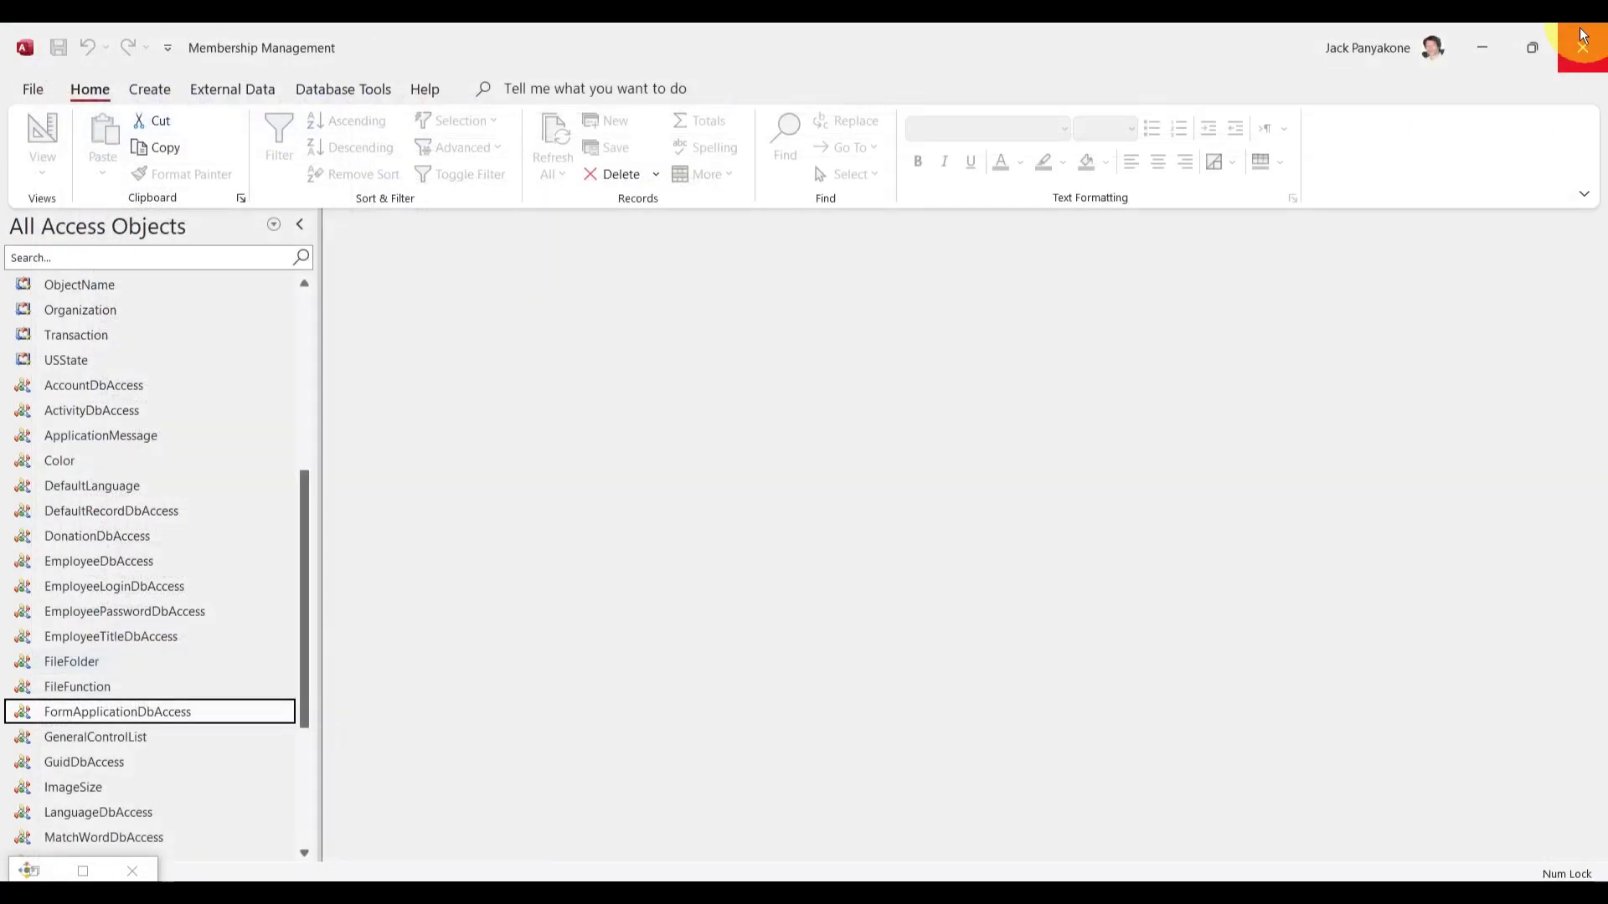
- Write the procedure header Sub SetDefaultFont(oForm As Form) in the ApplicationForm module
{"action": "left_click", "coordinate": [1595, 48]}
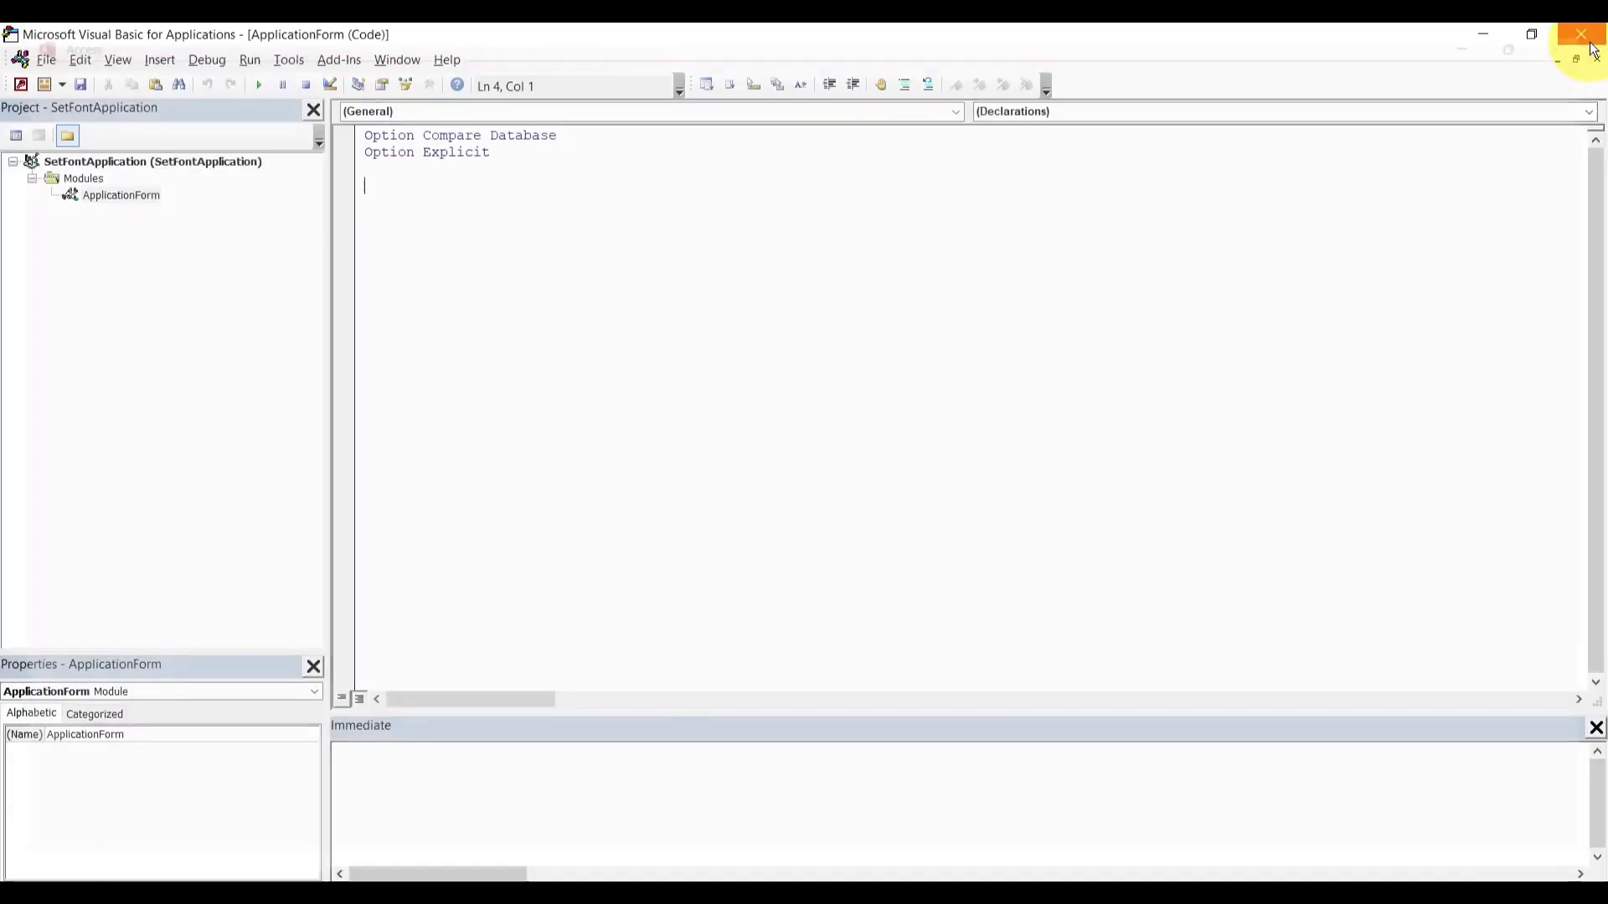
{"action": "type", "text": "s"}
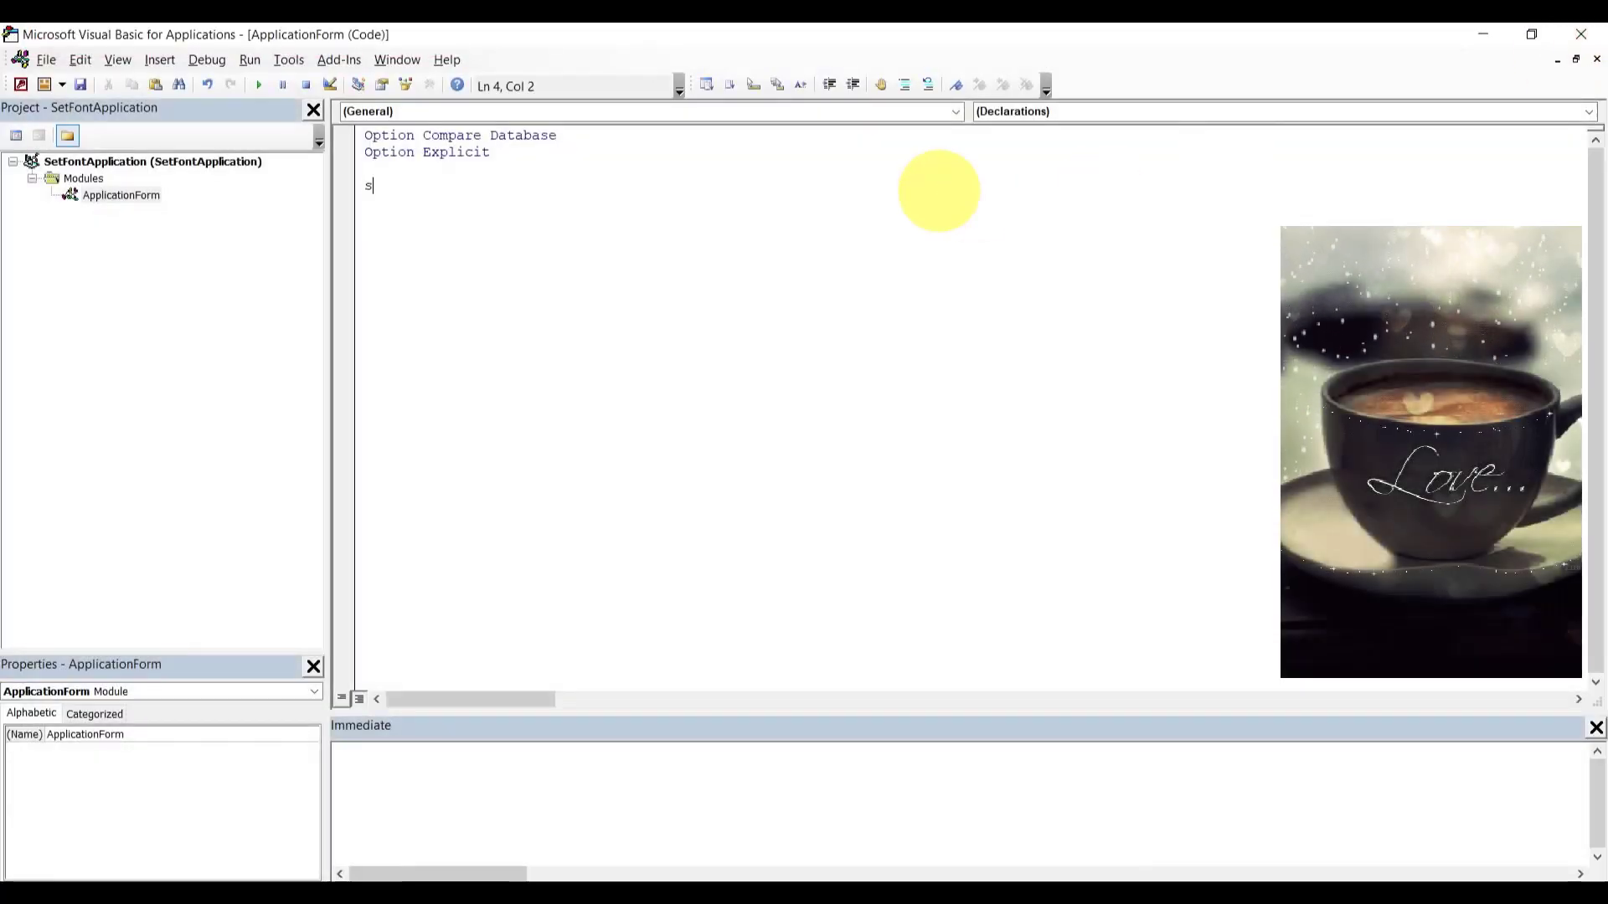
{"action": "type", "text": "ub S"}
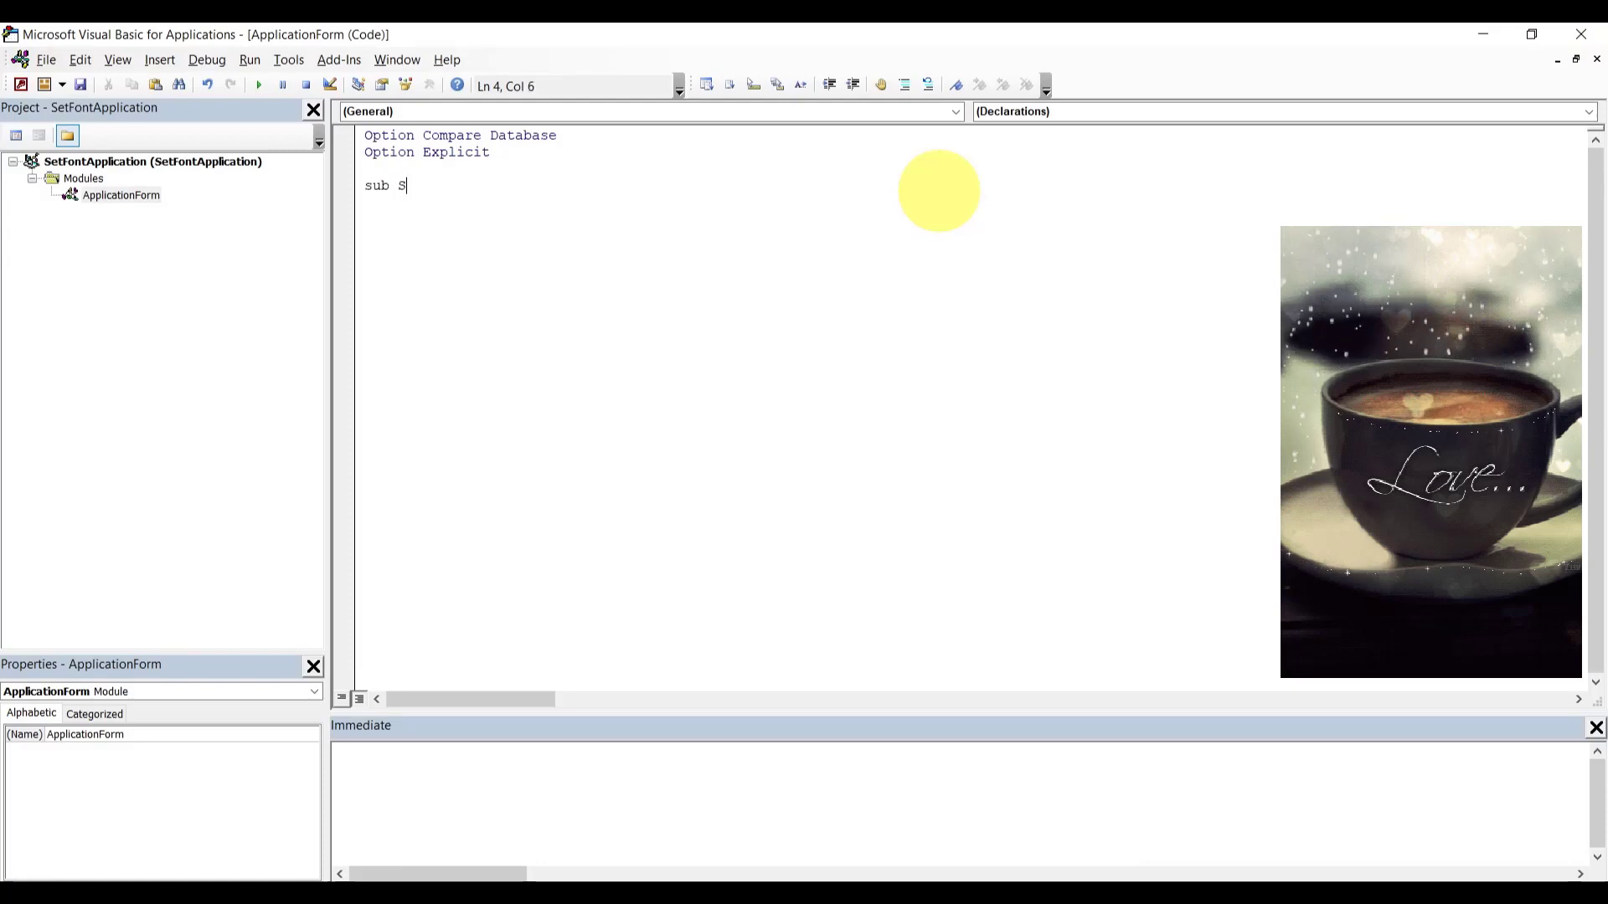
{"action": "type", "text": "etD"}
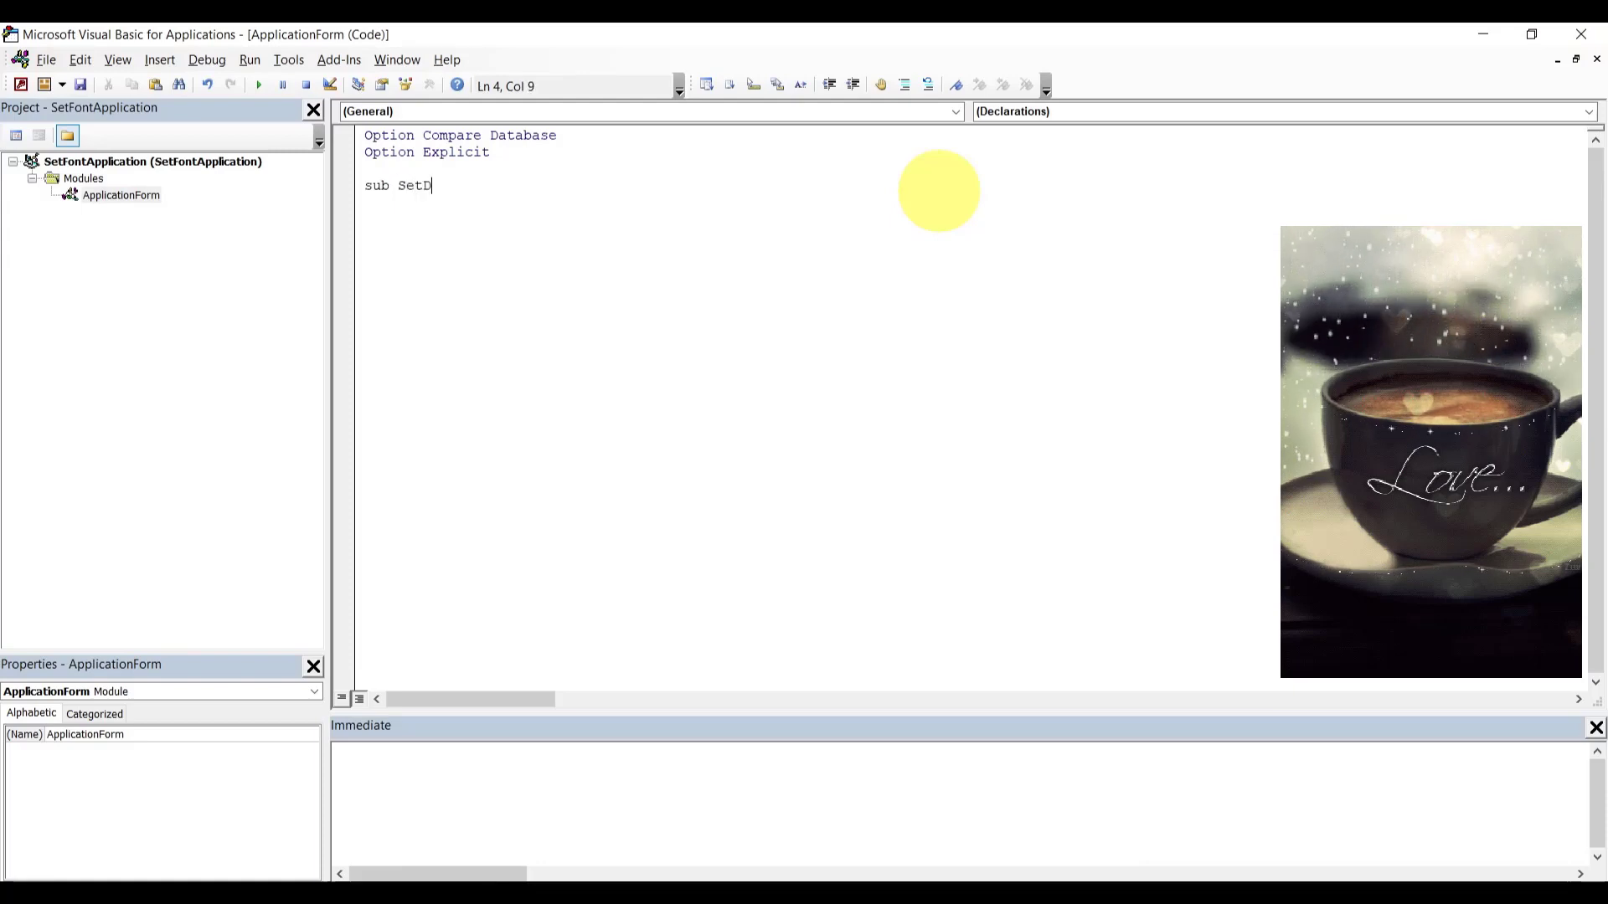
{"action": "type", "text": "efaul"}
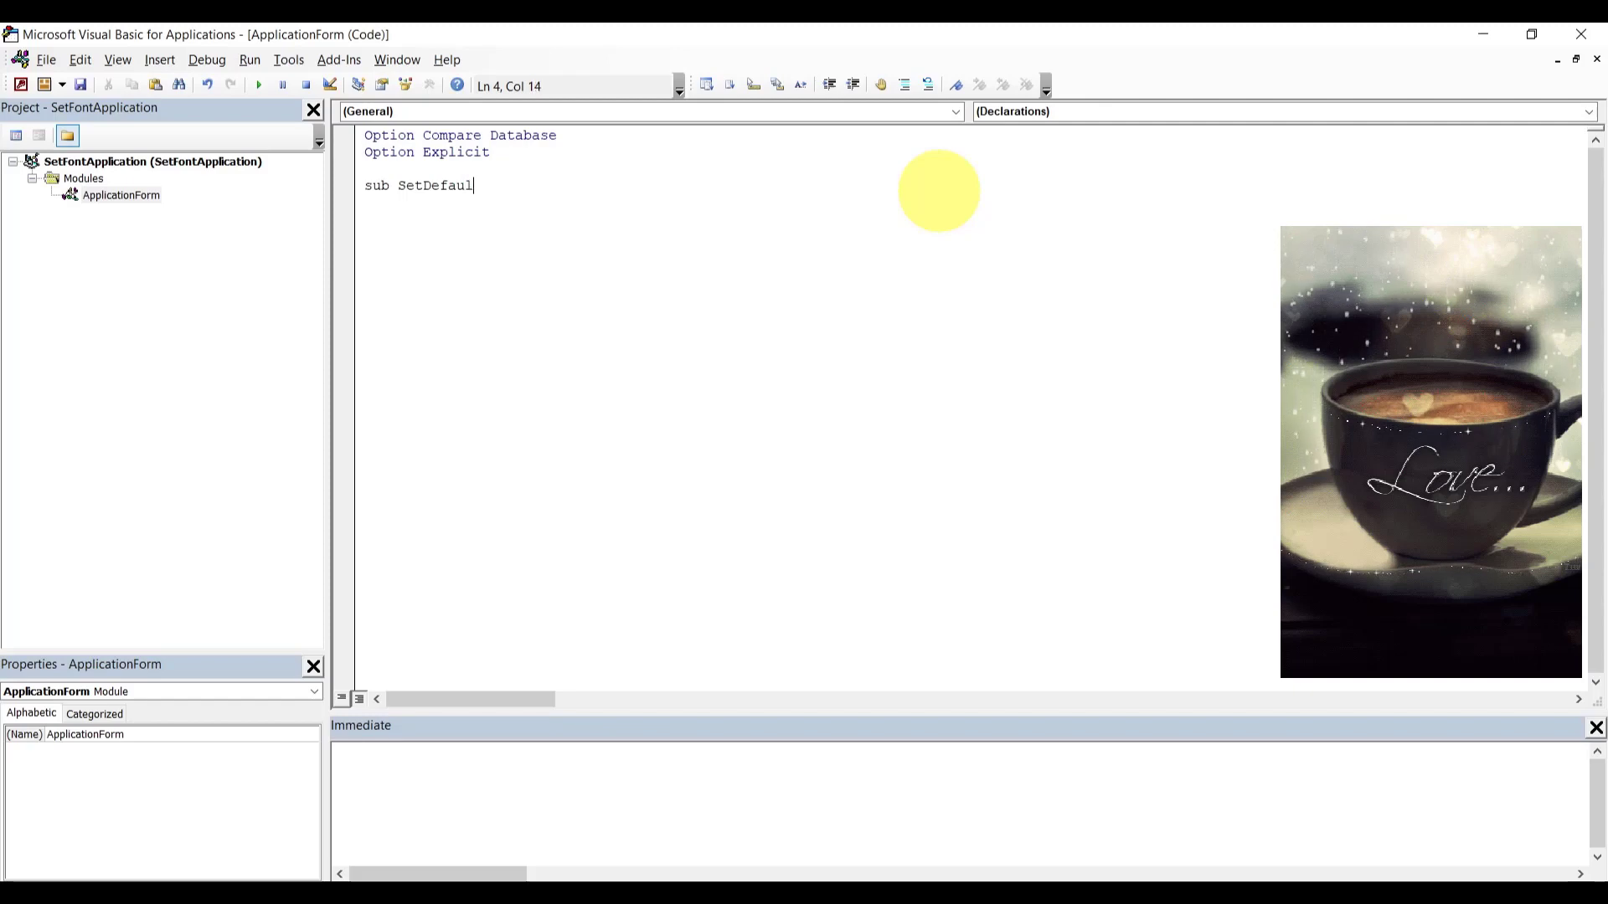
{"action": "type", "text": "tFont("}
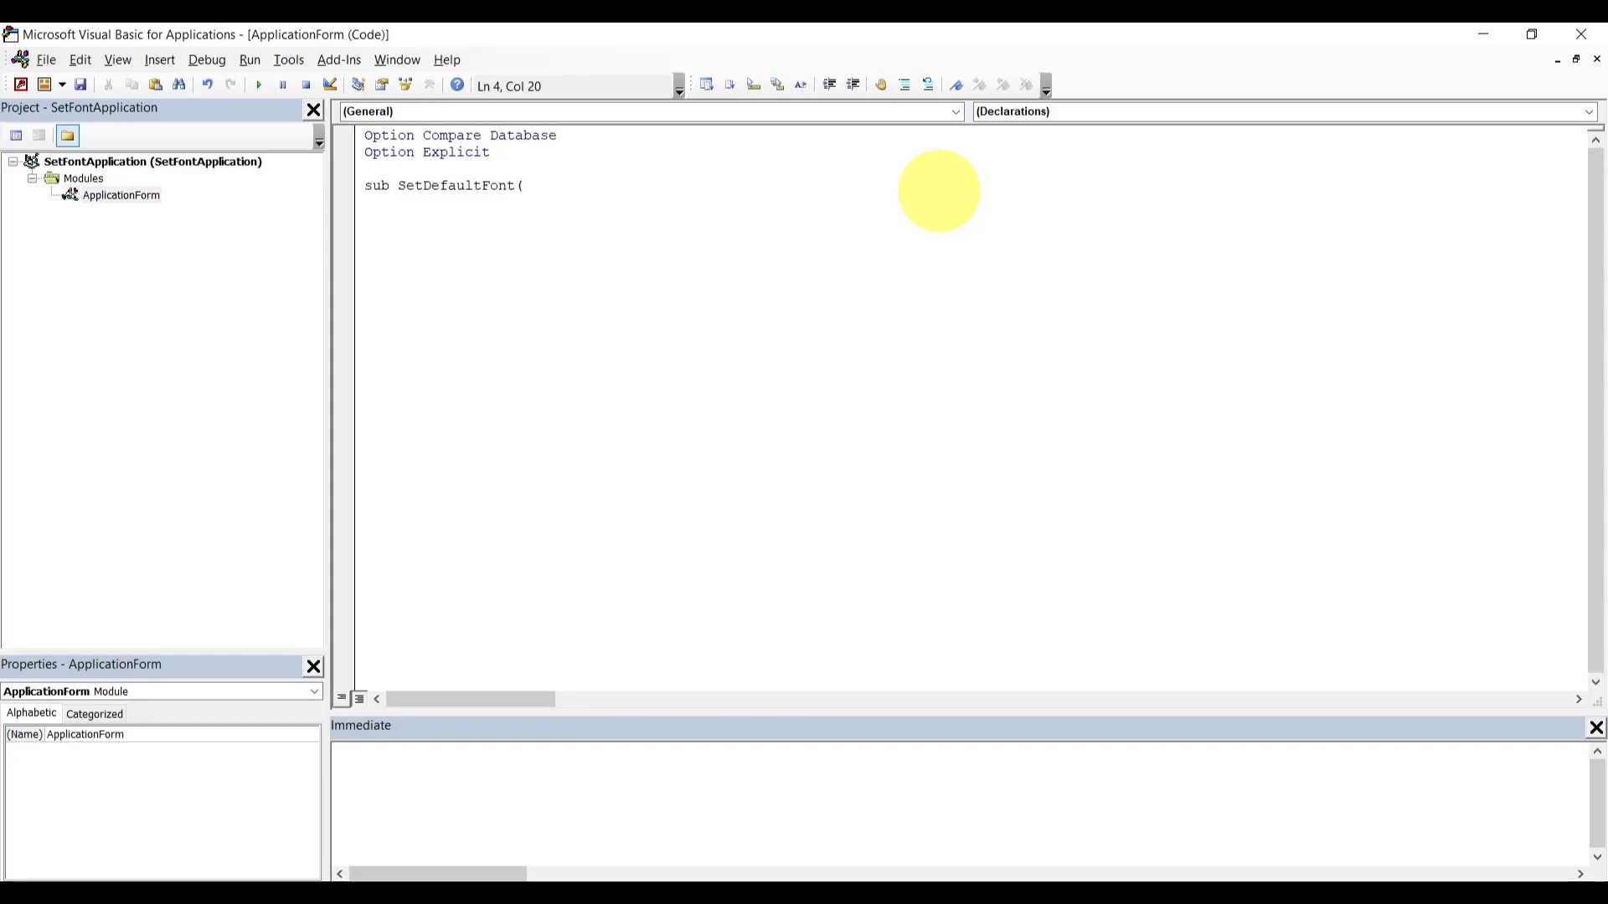
{"action": "type", "text": "oForm as "}
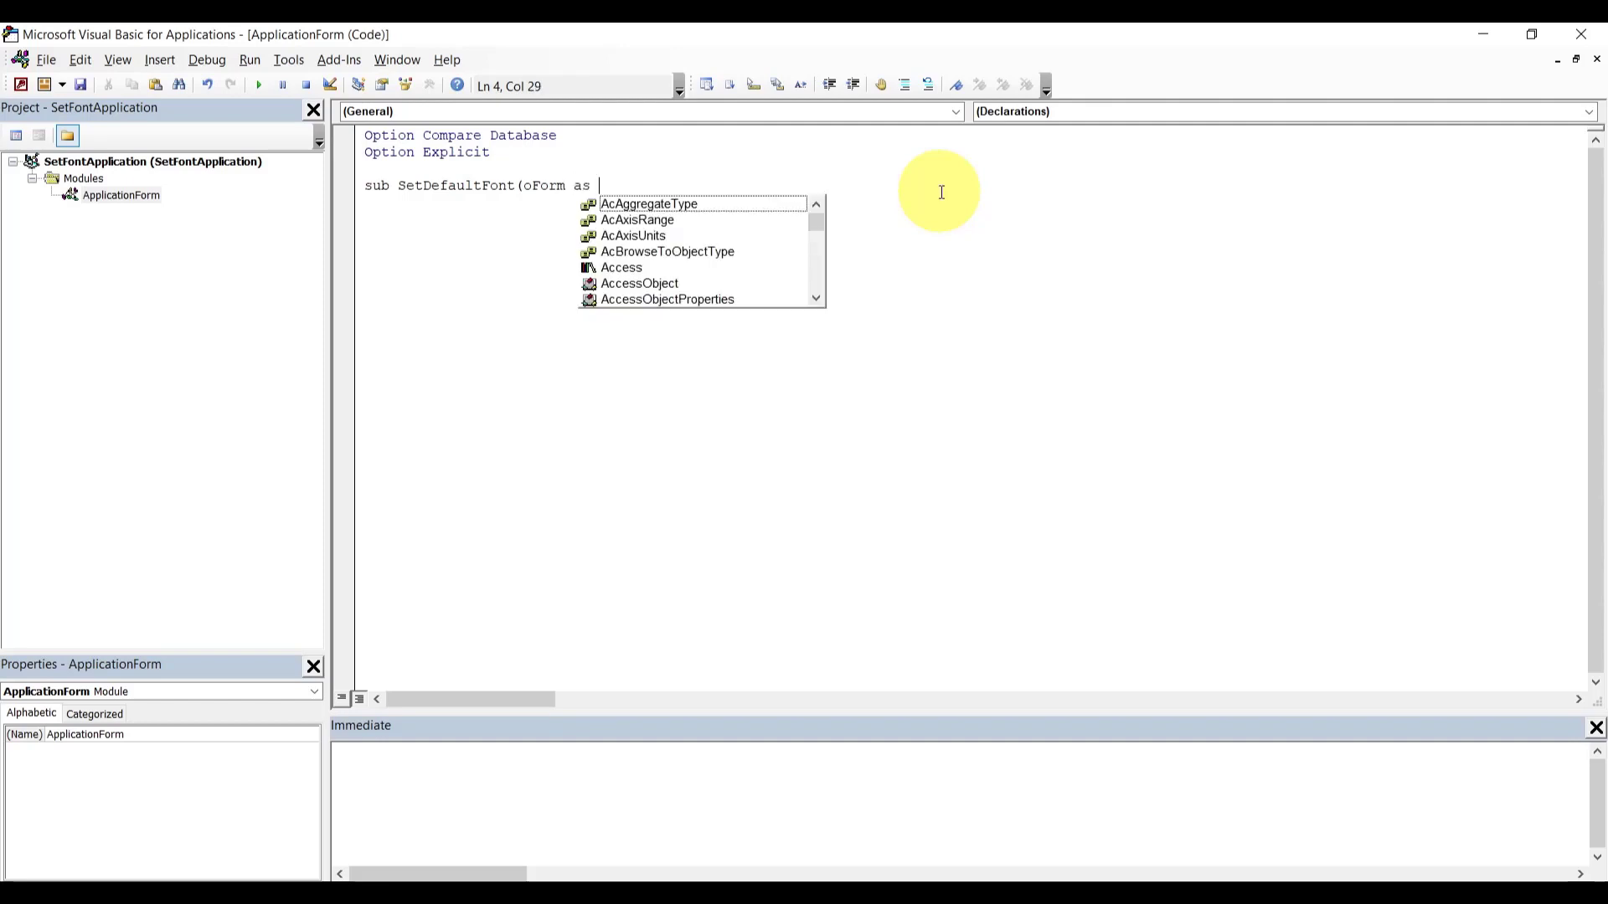
{"action": "type", "text": "form)"}
{"action": "key", "text": "Return"}
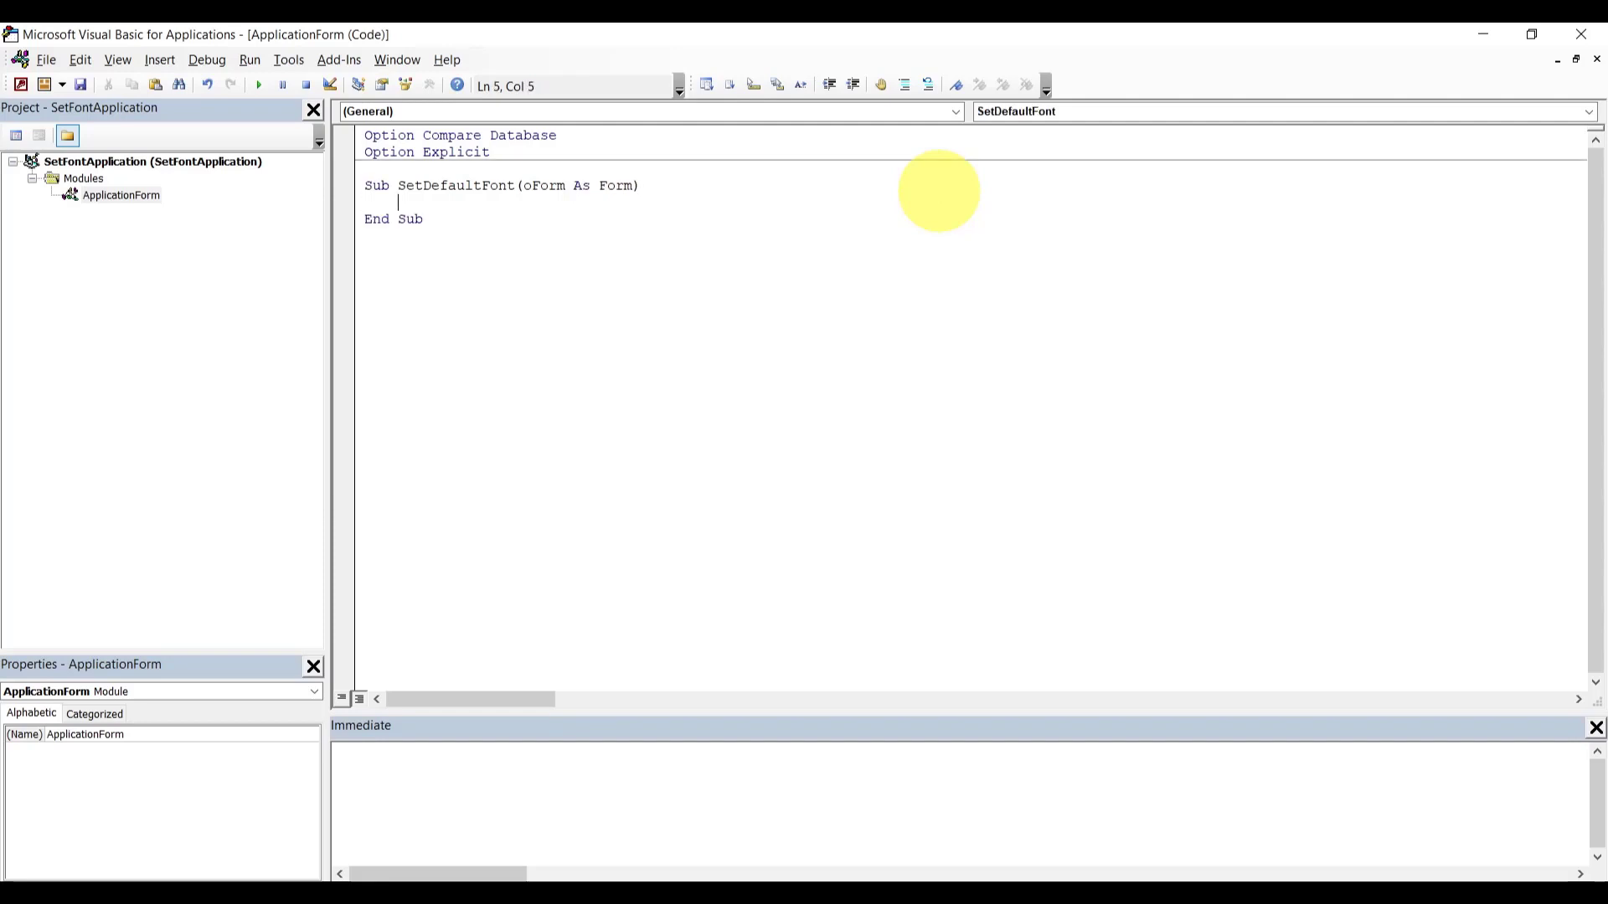
- Declare Dim ctl As Control and start the loop For Each ctl In oForm.Controls
{"action": "type", "text": "dim ctl as co"}
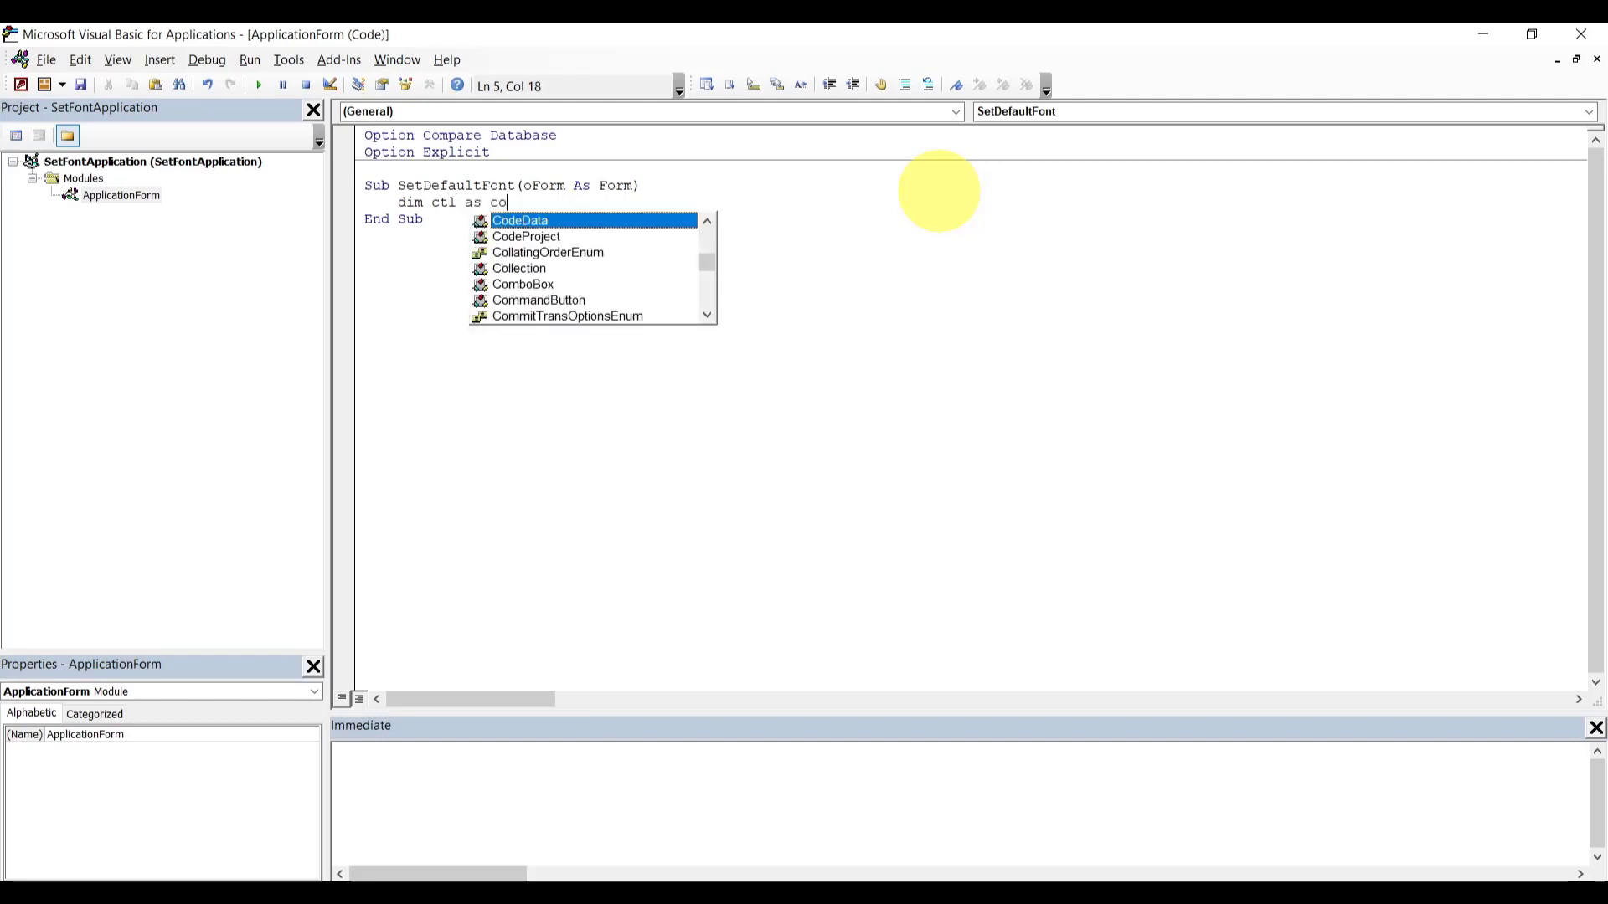
{"action": "type", "text": "ntrol"}
{"action": "key", "text": "Return"}
{"action": "key", "text": "Return"}
{"action": "type", "text": "f"}
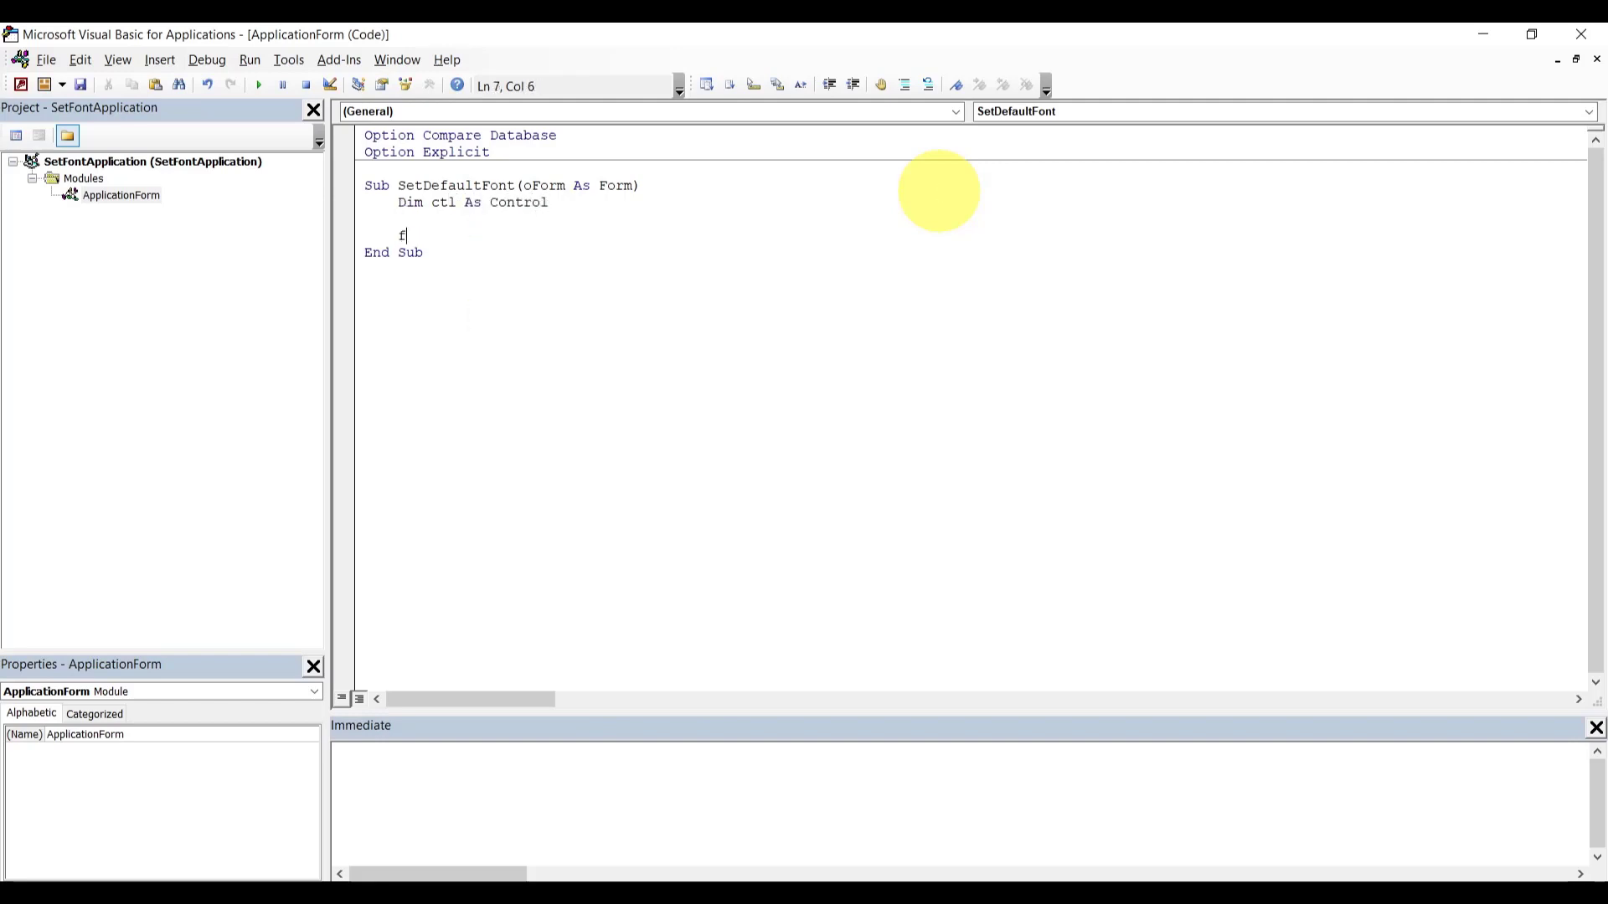
{"action": "type", "text": "or each ctl in oform.controls"}
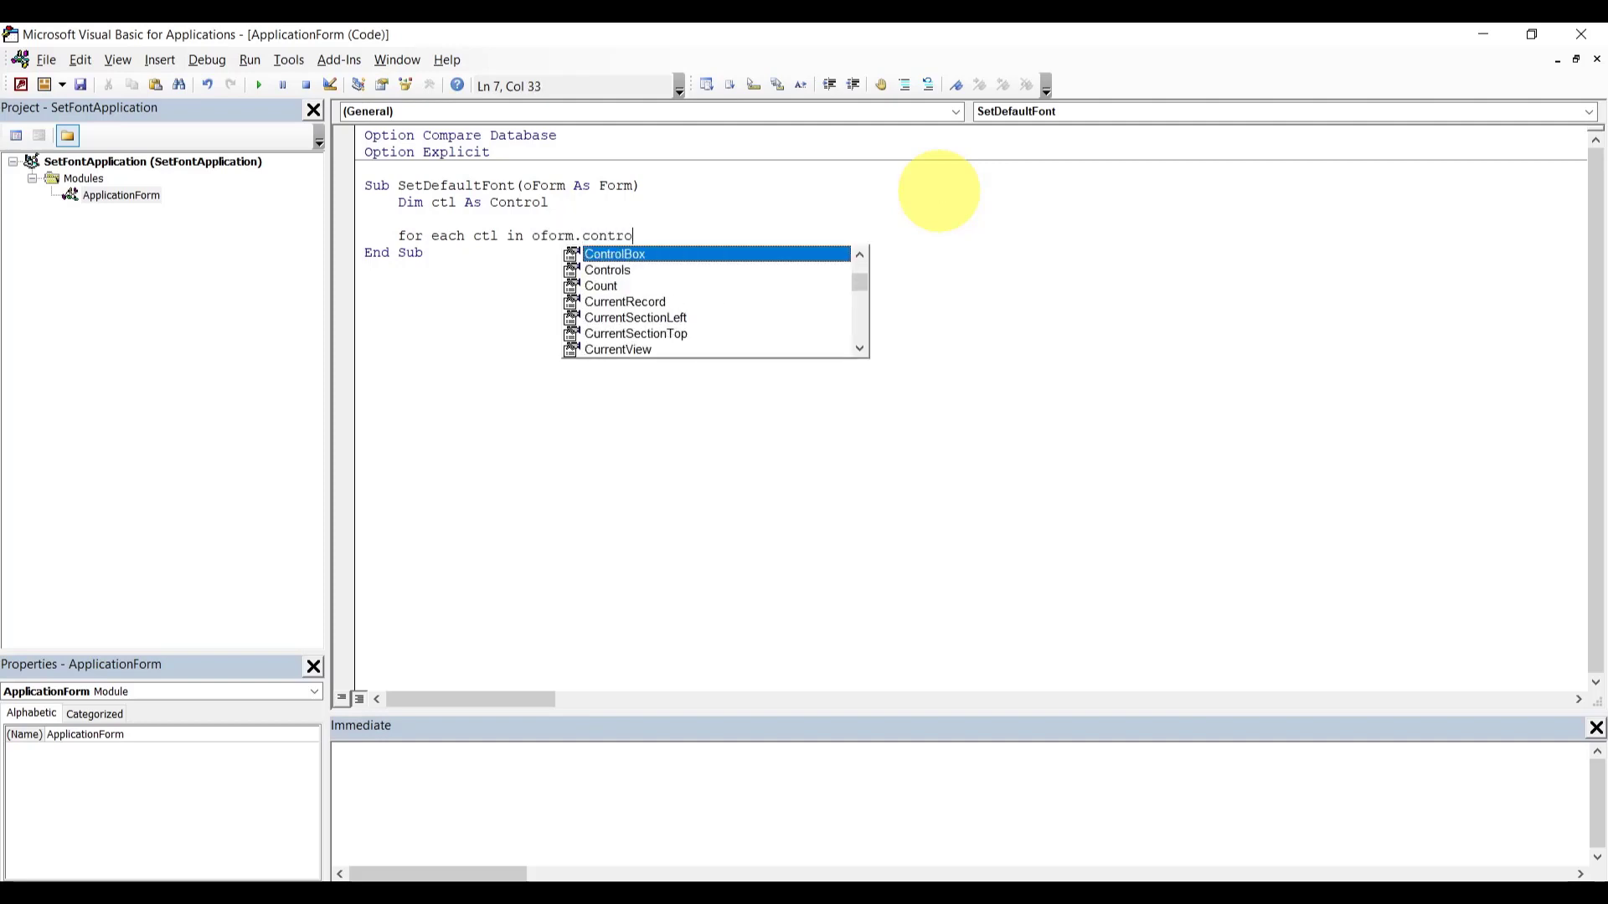
{"action": "key", "text": "Return"}
{"action": "key", "text": "Return"}
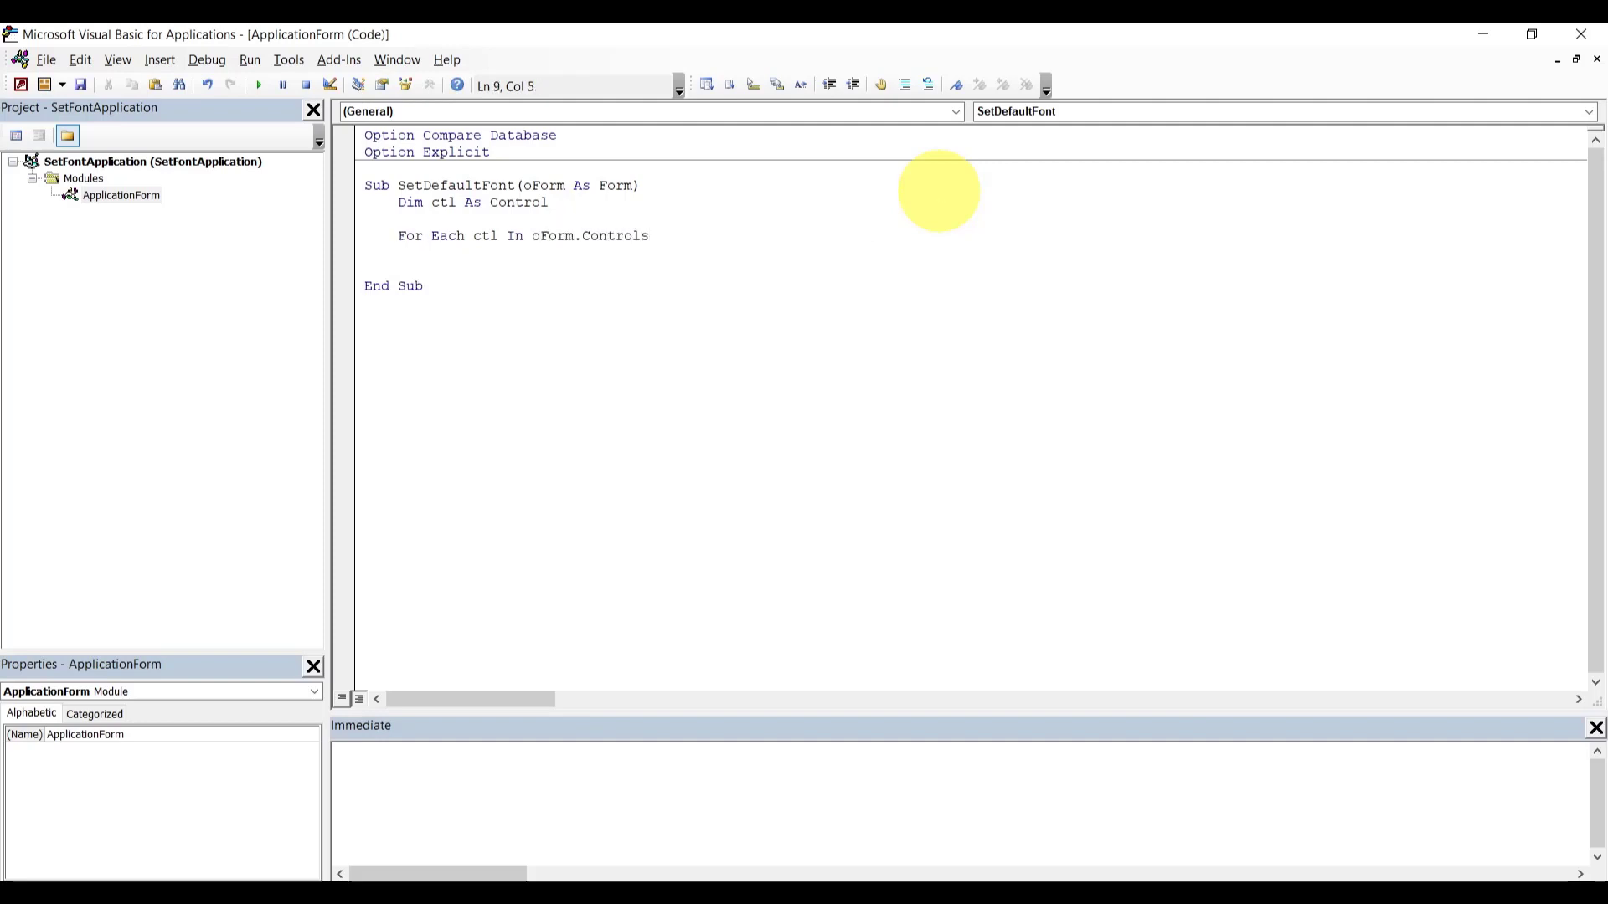
- Close the loop with Next and set ctl.FontName = "verdana" inside it
{"action": "type", "text": "next"}
{"action": "type", "text": "m"}
{"action": "key", "text": "BackSpace"}
{"action": "type", "text": "ctl."}
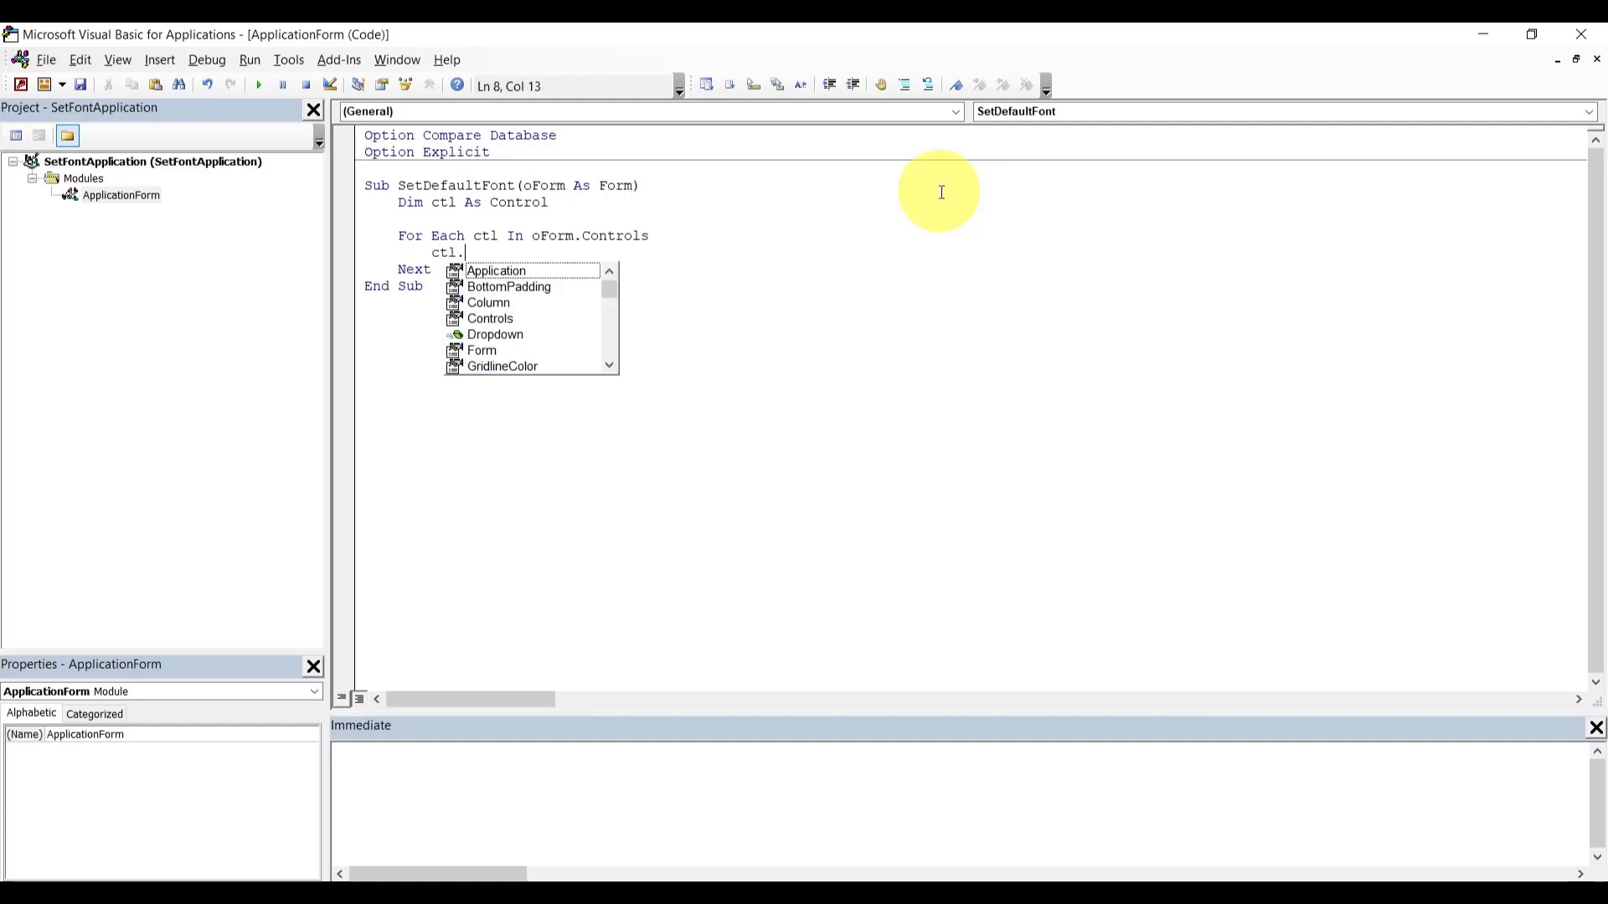
{"action": "key", "text": "Escape"}
{"action": "key", "text": "BackSpace"}
{"action": "key", "text": "BackSpace"}
{"action": "key", "text": "BackSpace"}
{"action": "key", "text": "BackSpace"}
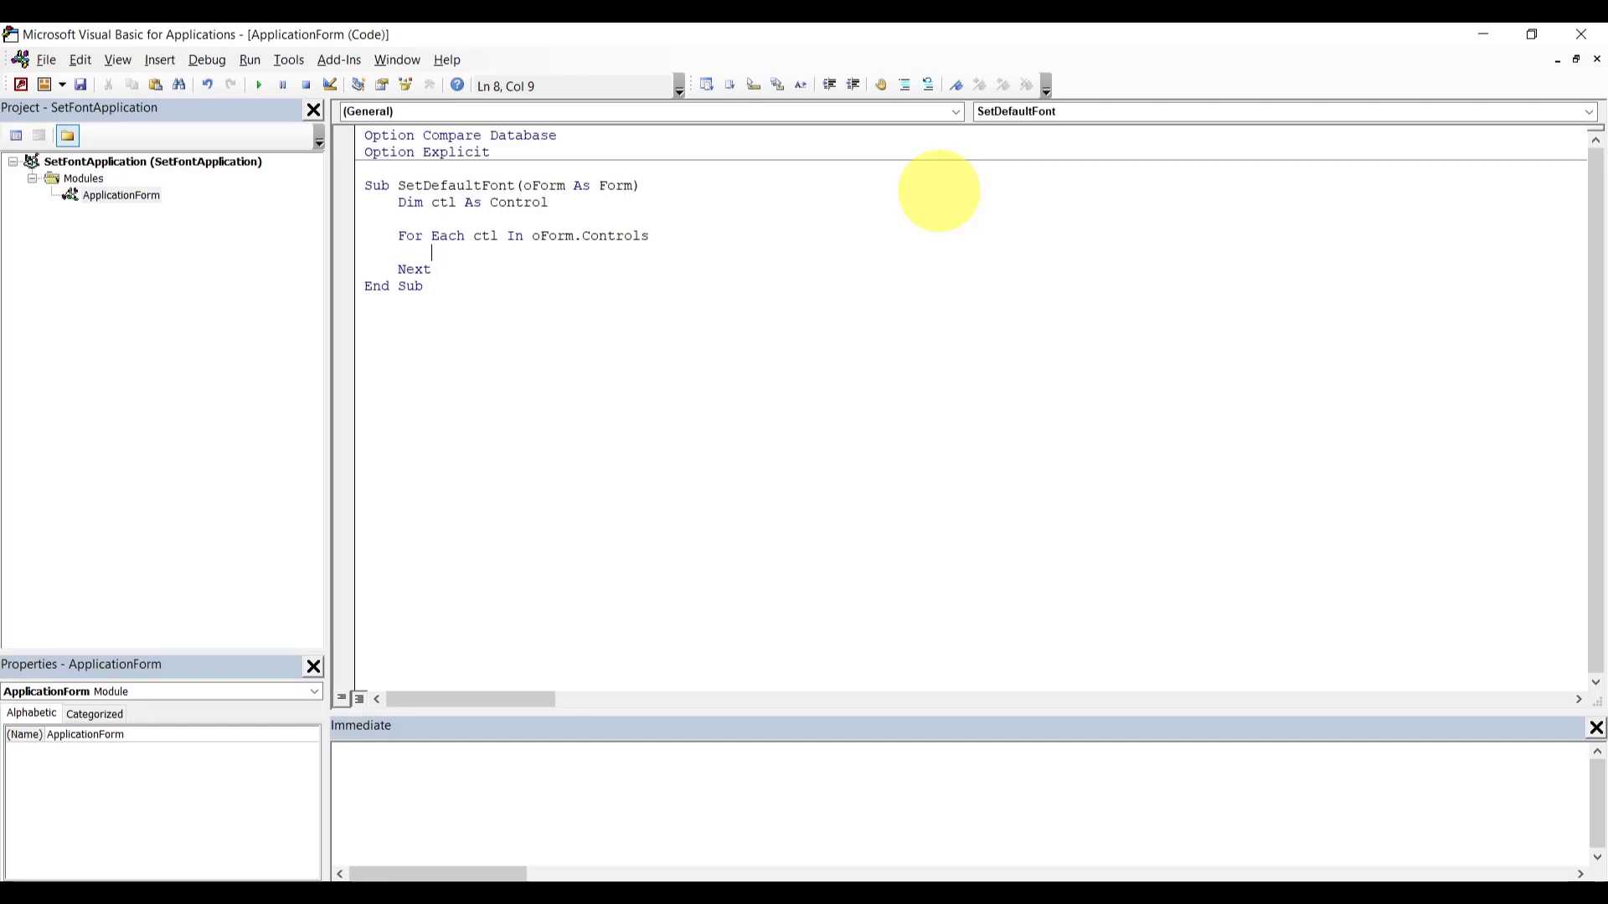
{"action": "type", "text": "ctl."}
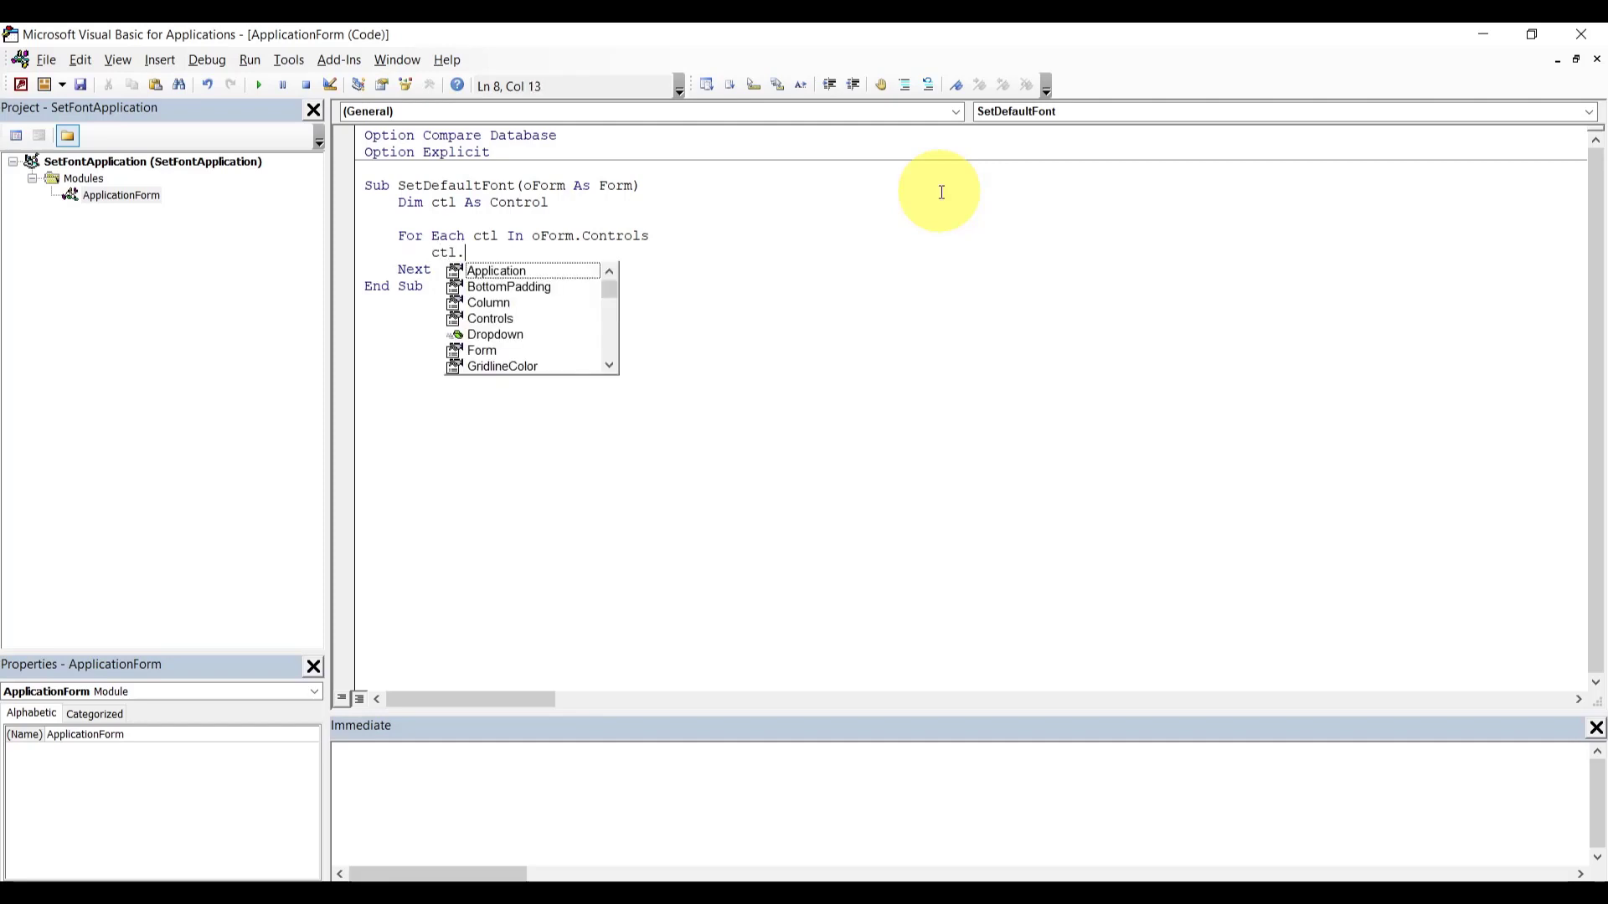
{"action": "type", "text": "forn"}
{"action": "key", "text": "BackSpace"}
{"action": "key", "text": "BackSpace"}
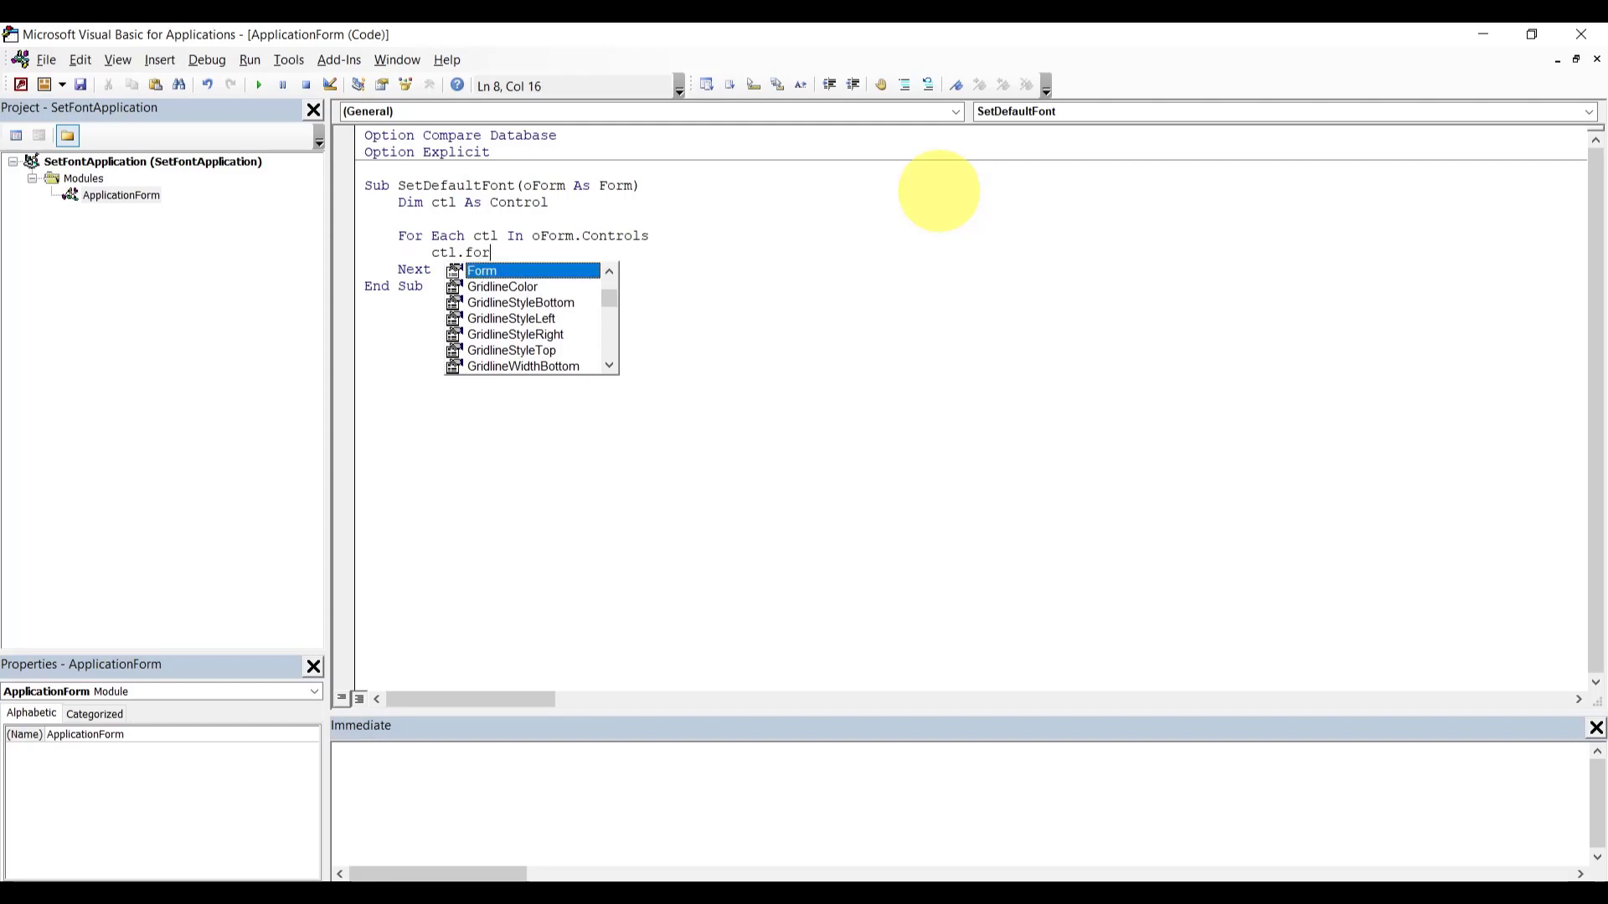
{"action": "type", "text": "ntname"}
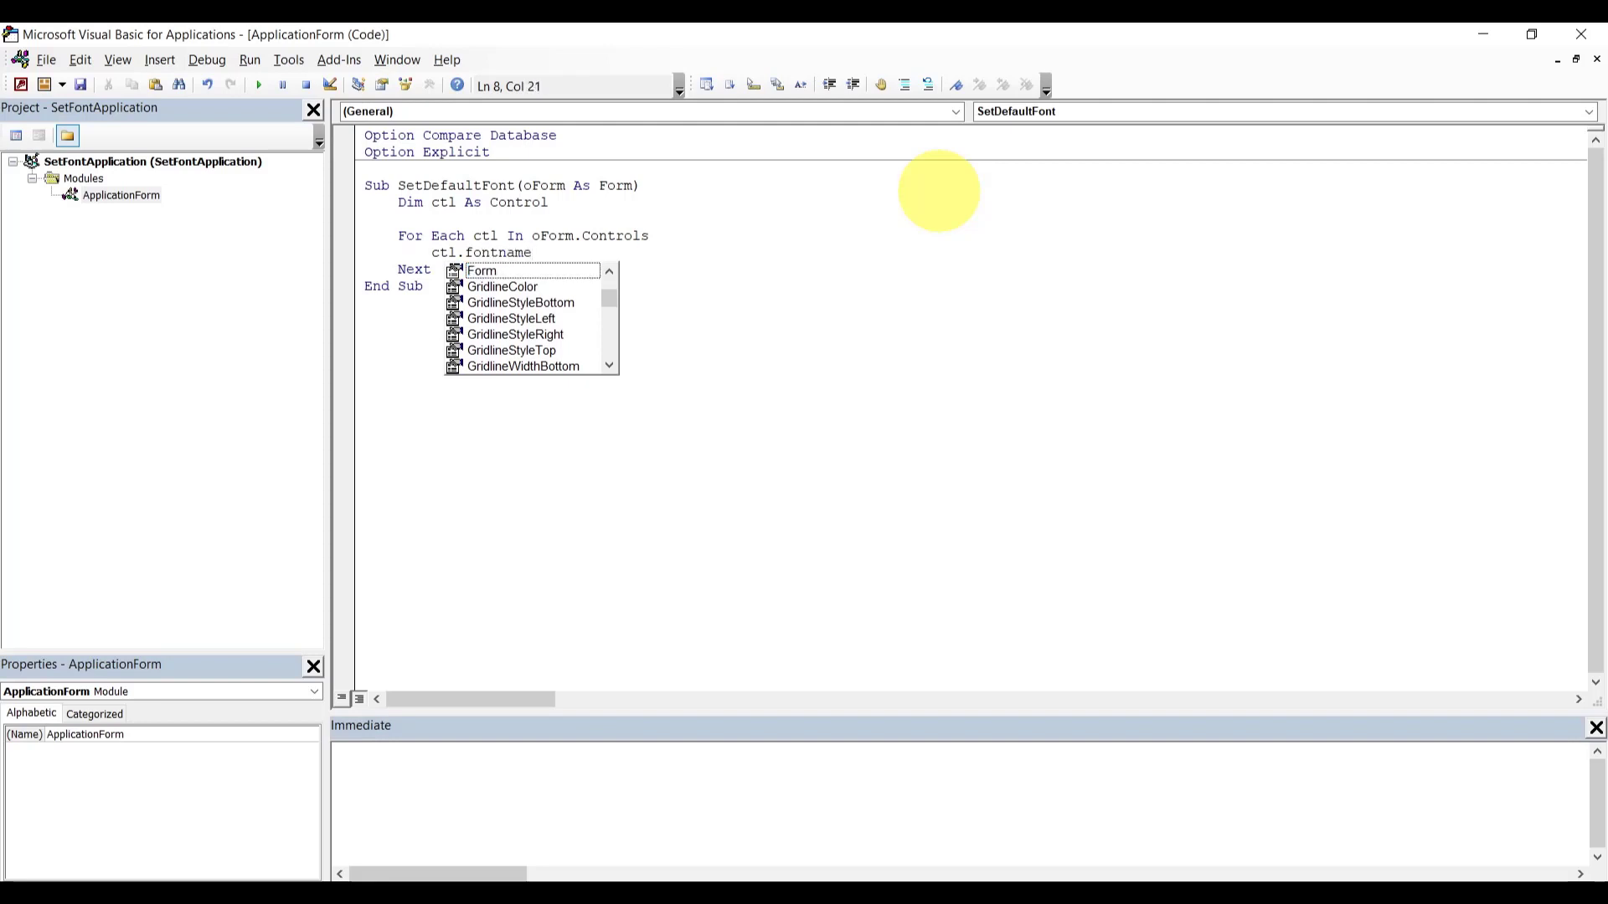
{"action": "type", "text": "=\"v"}
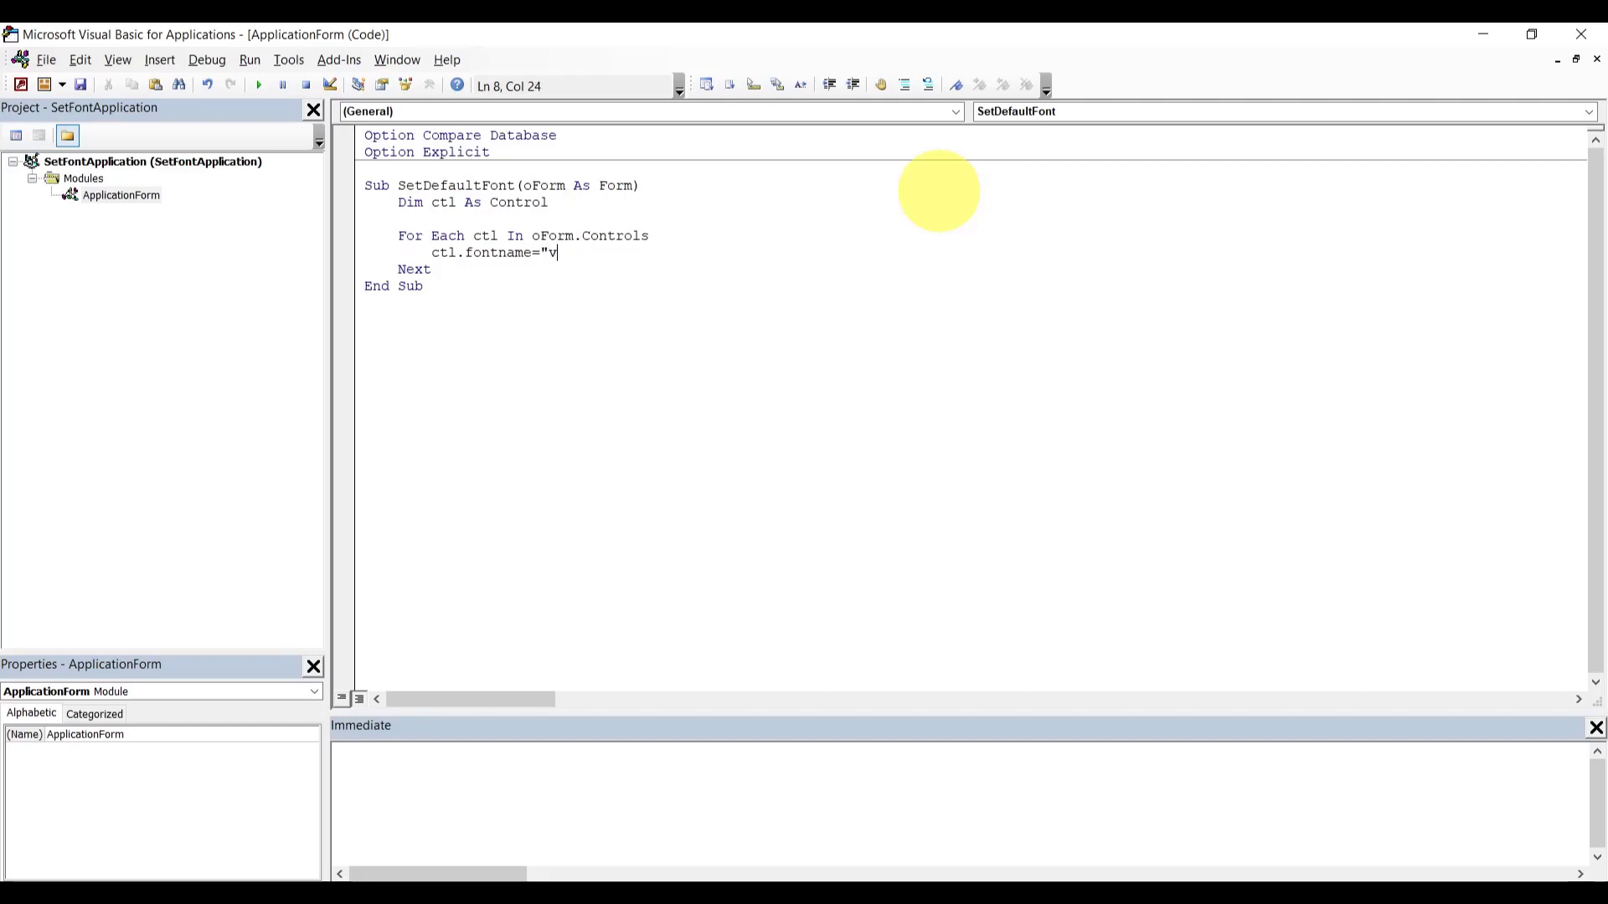
{"action": "type", "text": "erdana\""}
{"action": "key", "text": "Return"}
- Add ctl.FontSize = 10 to the loop and save the module as ApplicationForm
{"action": "type", "text": "ctl.font"}
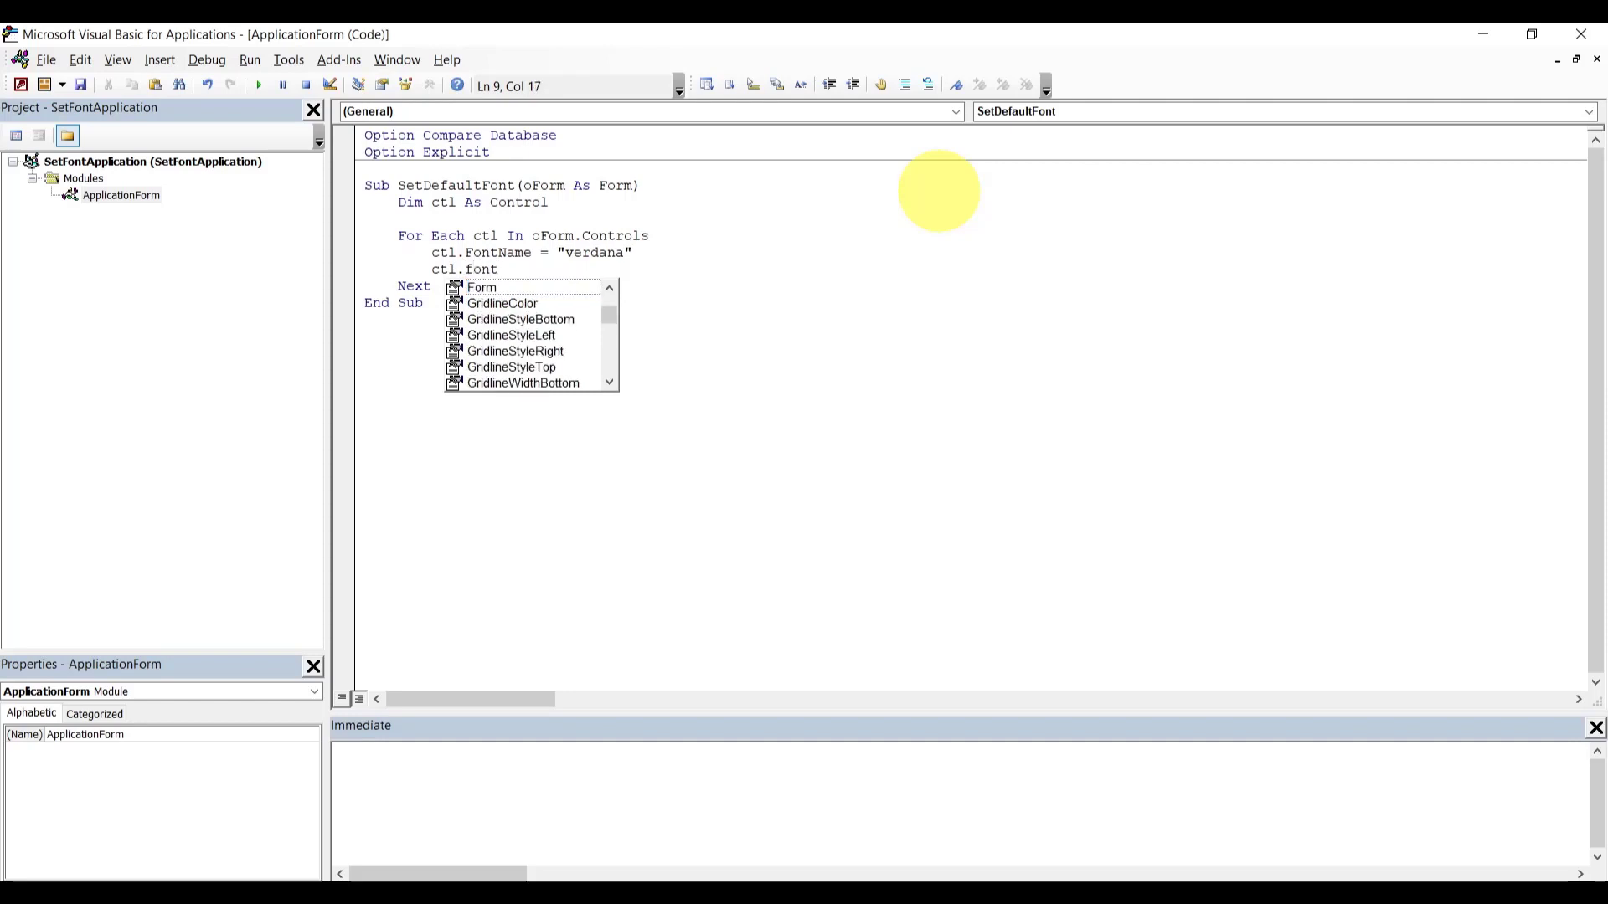
{"action": "type", "text": "size=10"}
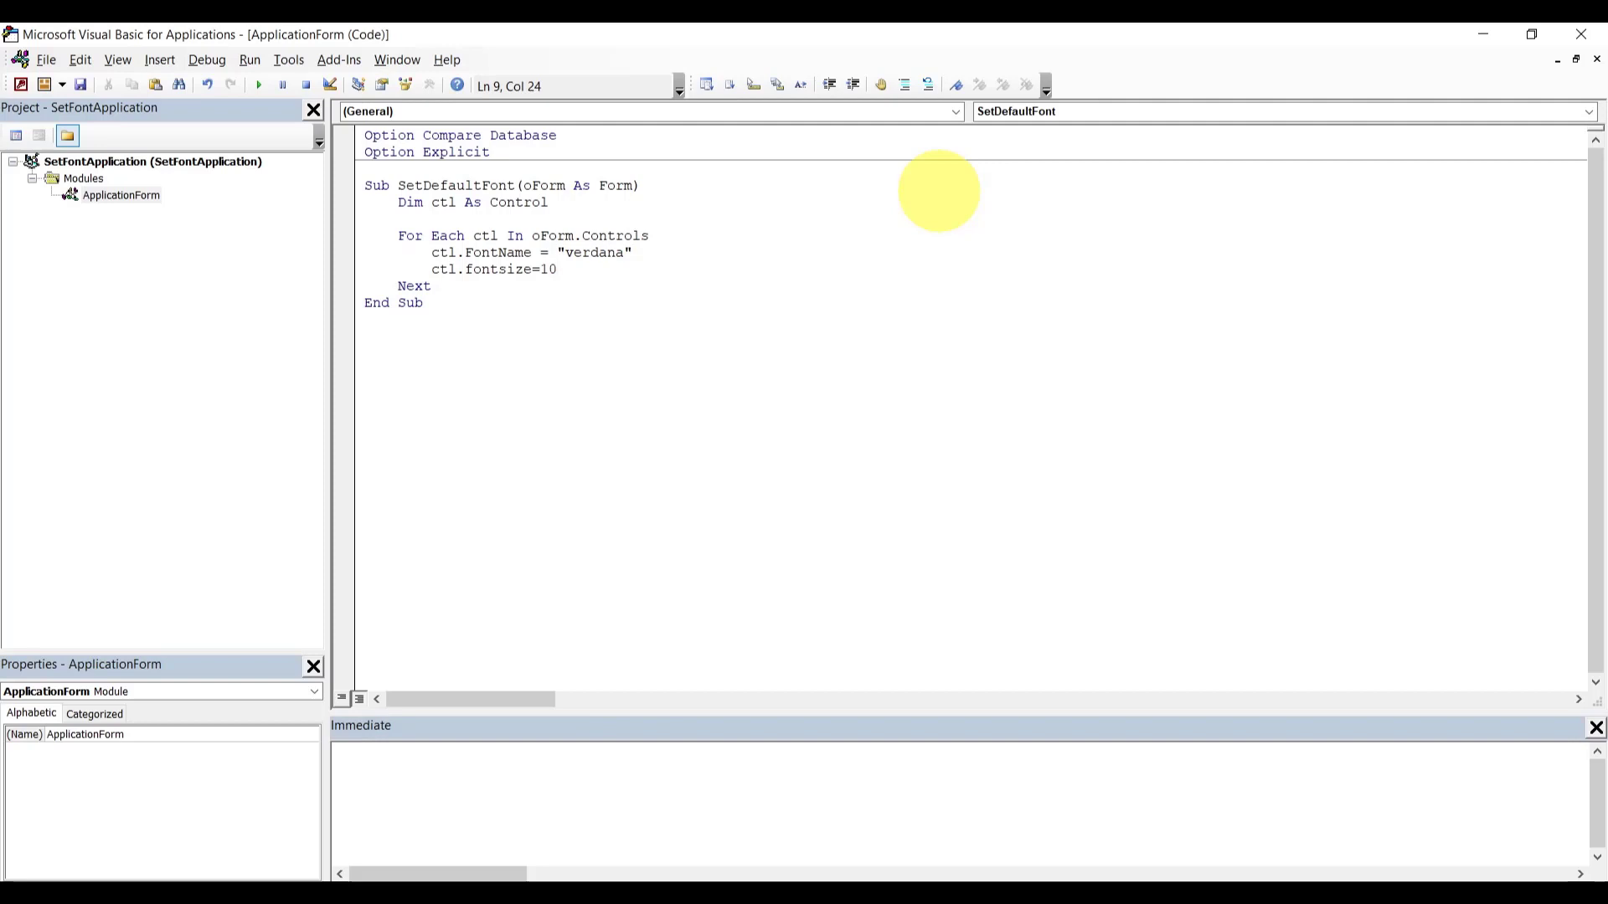
{"action": "left_click", "coordinate": [766, 289]}
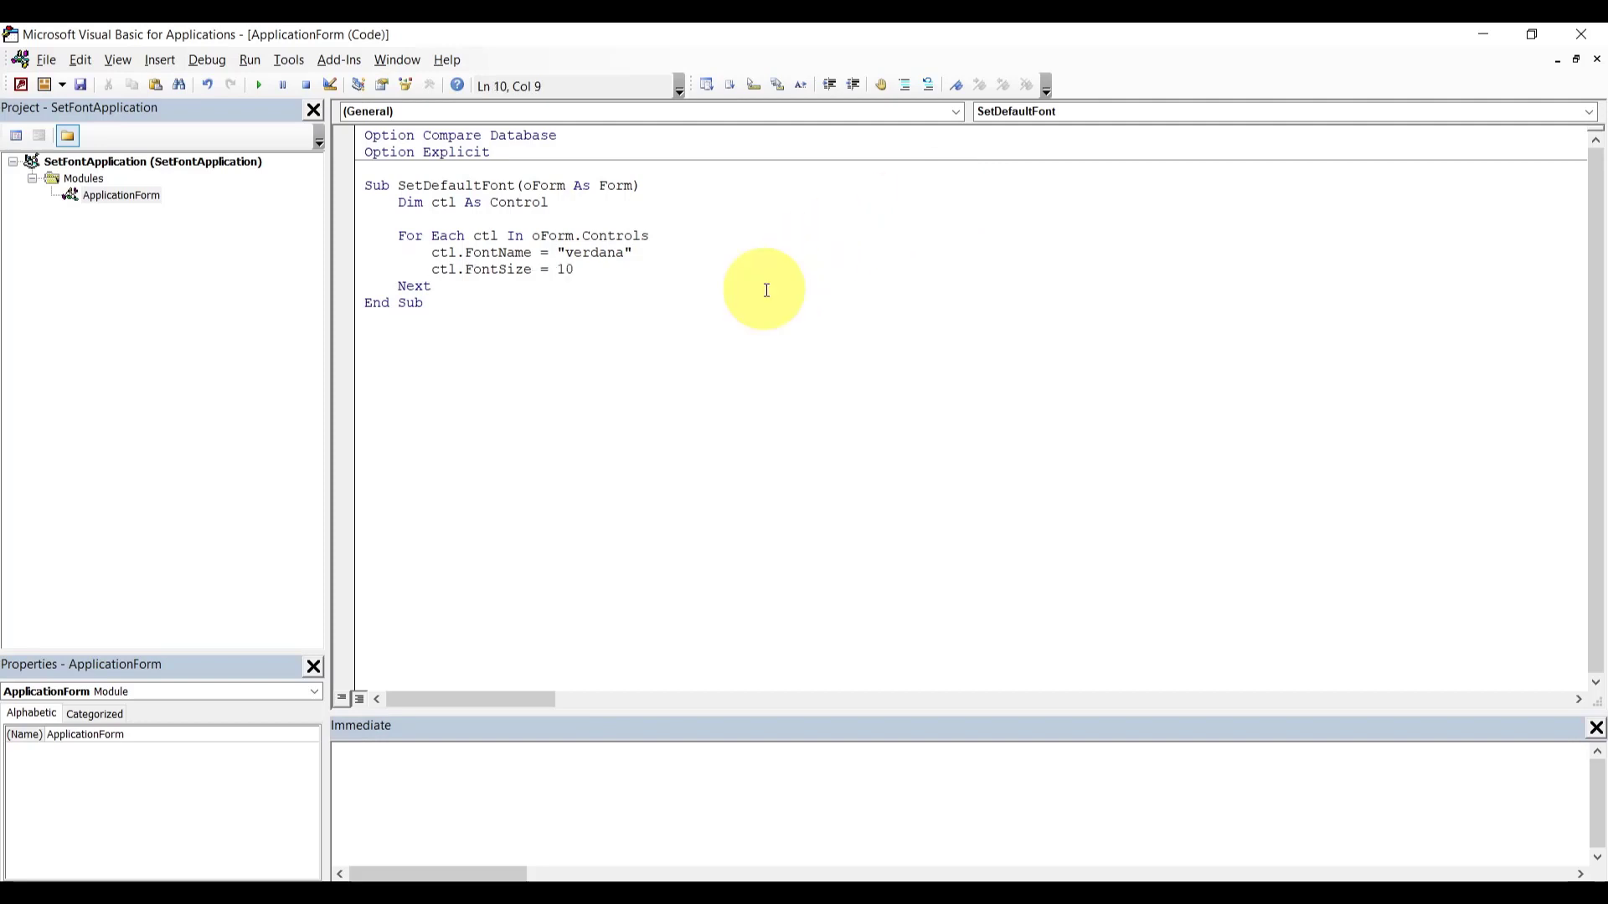
{"action": "key", "text": "ctrl+s"}
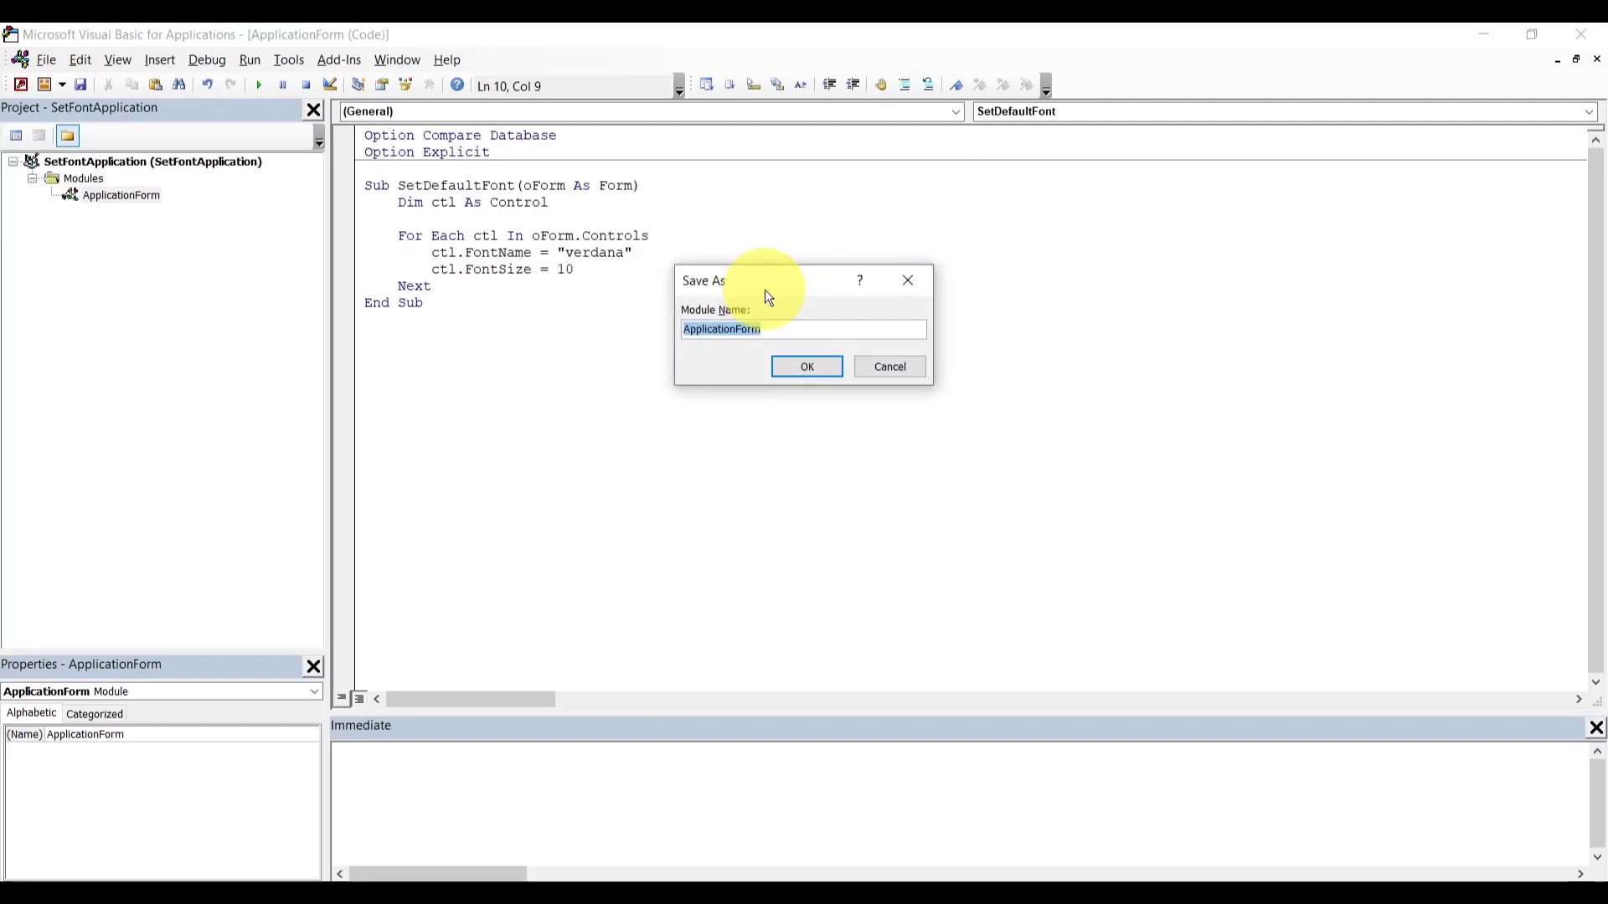
{"action": "left_click", "coordinate": [797, 367]}
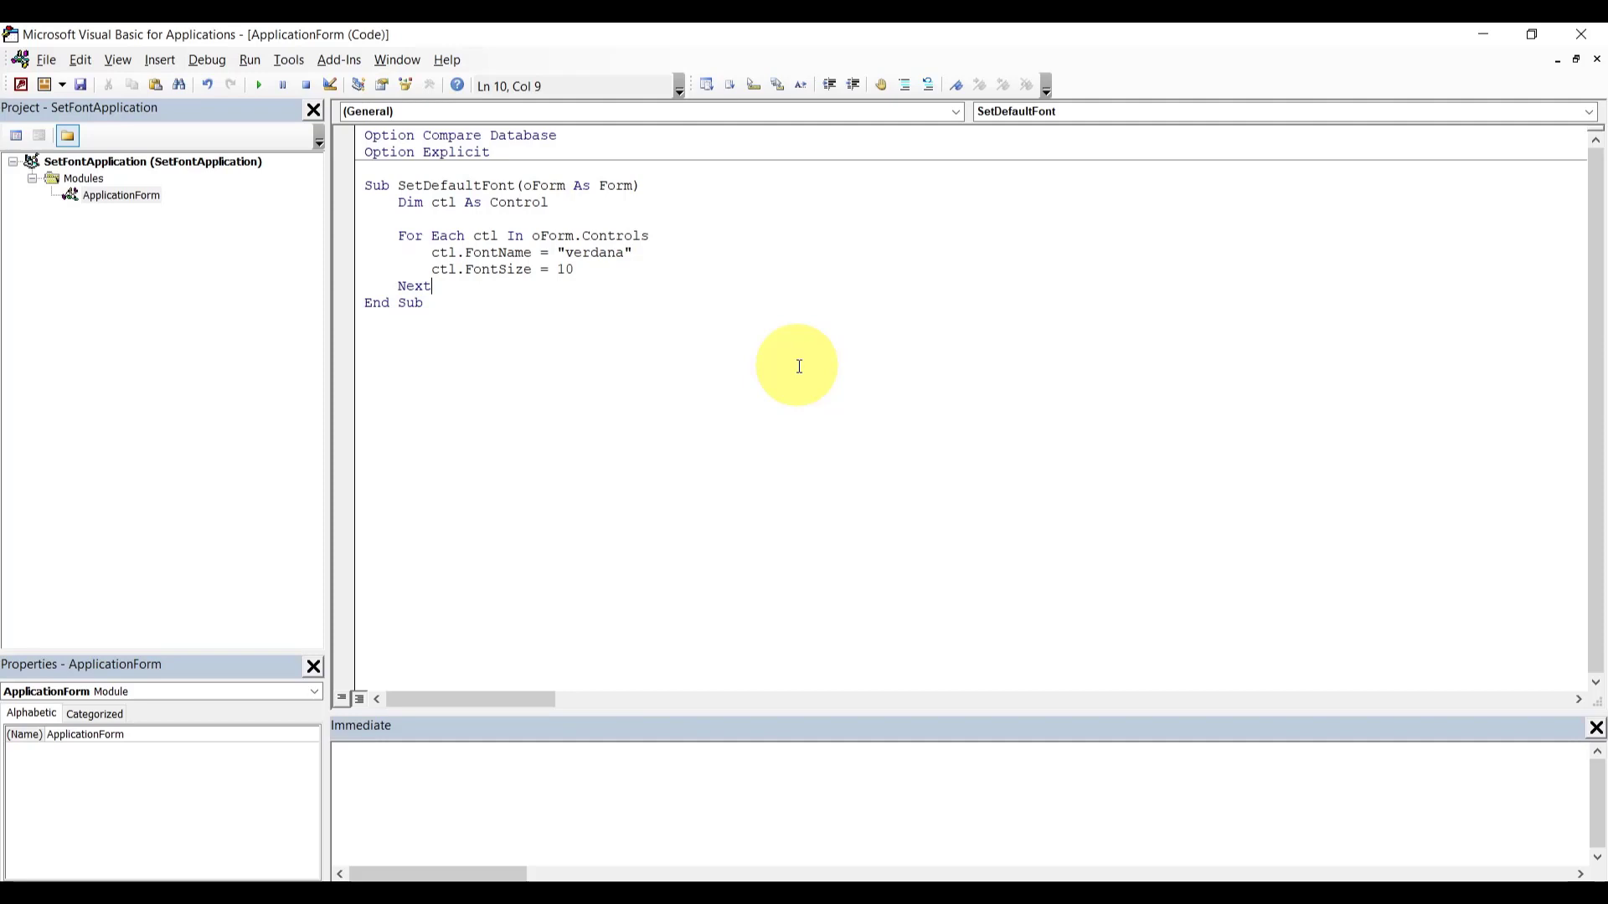
- Start a new blank form in Design View and draw an unbound text box near the top-left
{"action": "left_click", "coordinate": [847, 901]}
{"action": "left_click", "coordinate": [784, 837]}
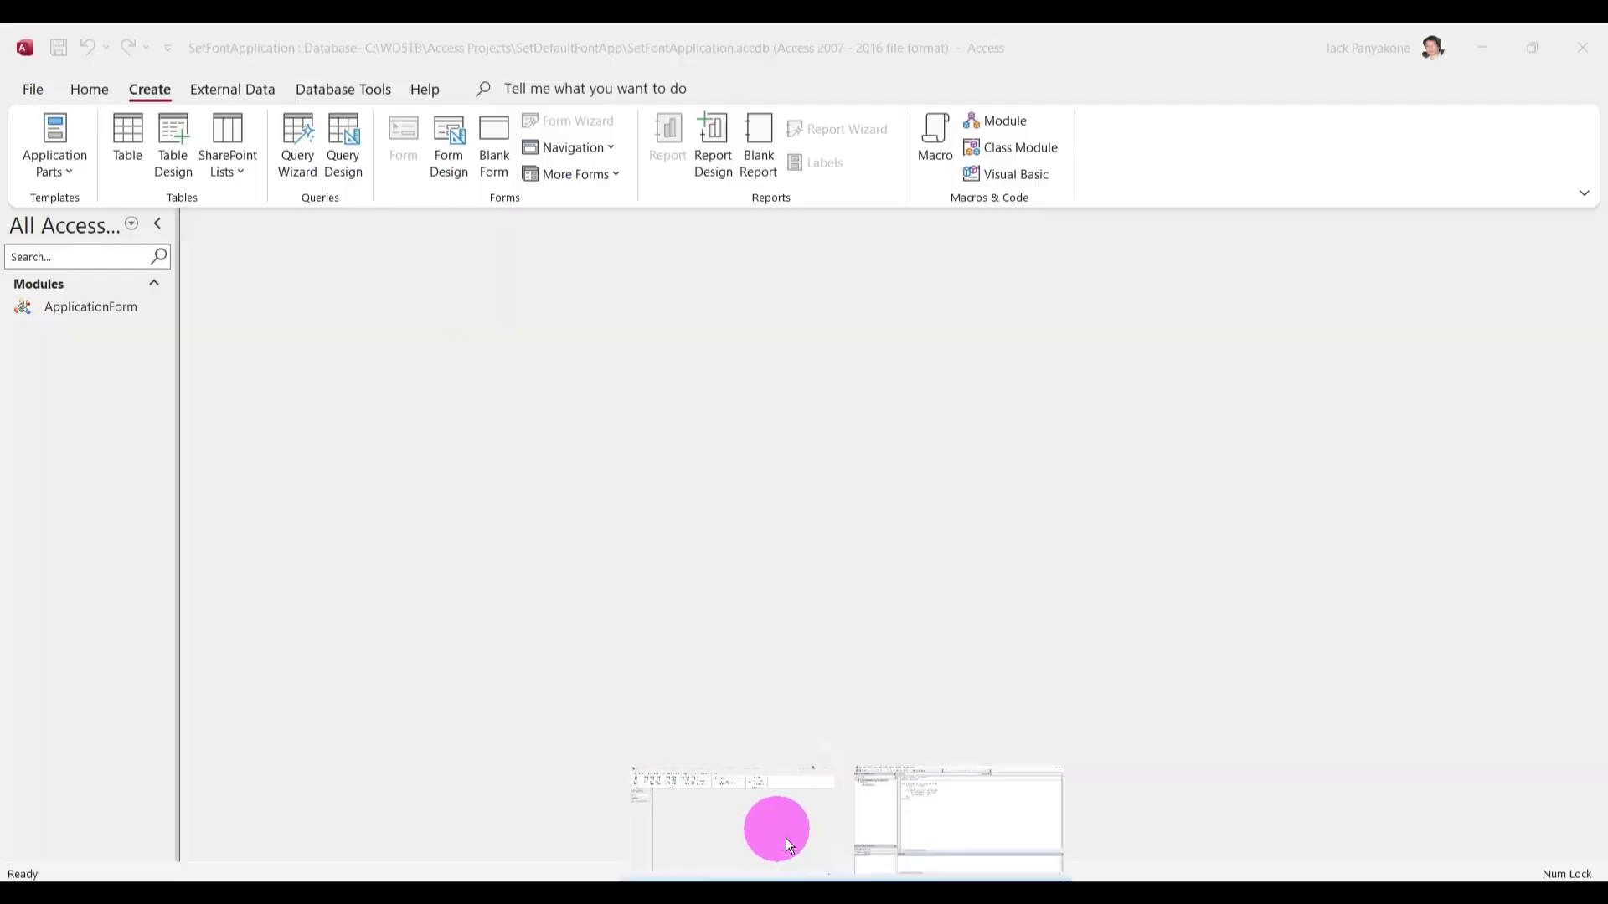
{"action": "left_click", "coordinate": [457, 153]}
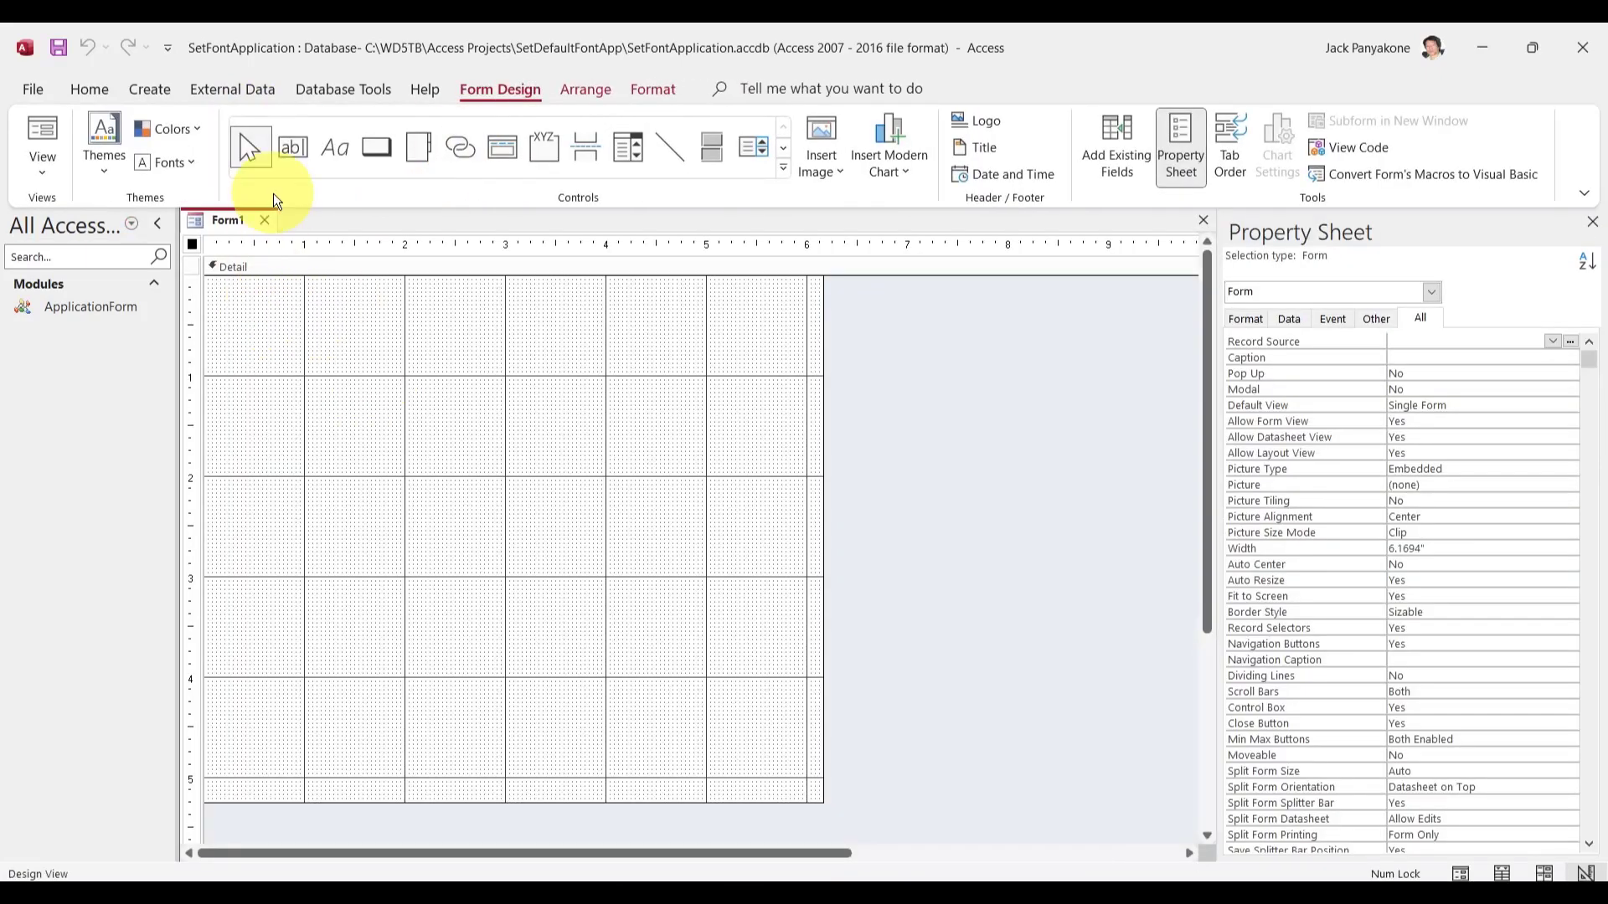
{"action": "left_click", "coordinate": [293, 147]}
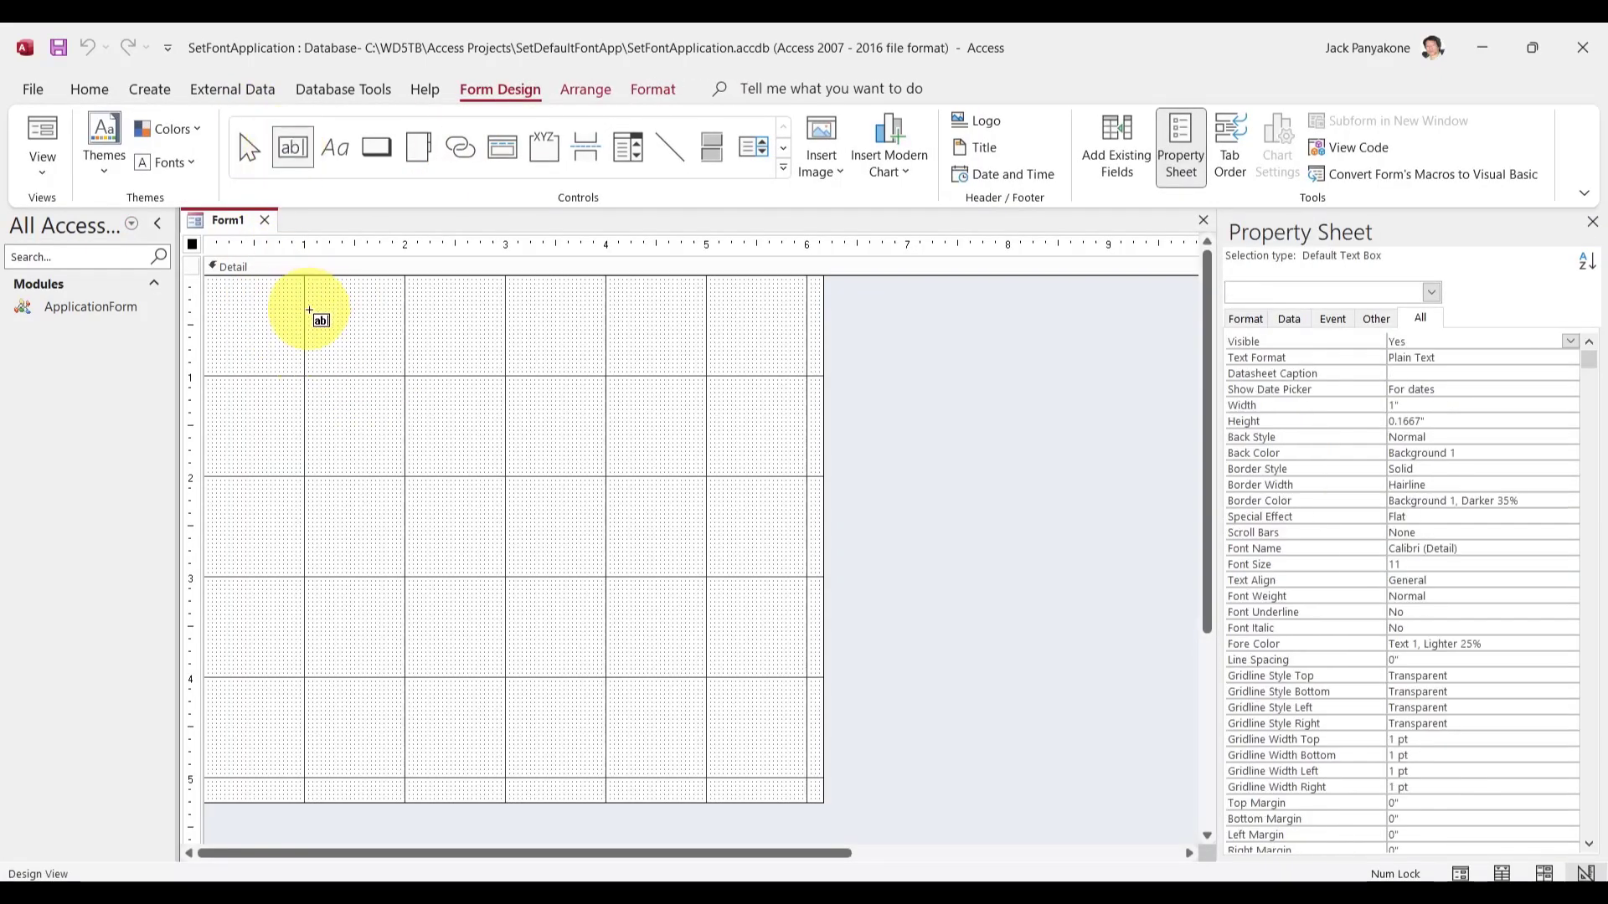
{"action": "left_click_drag", "start_coordinate": [321, 310], "coordinate": [422, 333]}
- Widen the text box's label and caption it 'First Name:'
{"action": "left_click", "coordinate": [232, 320]}
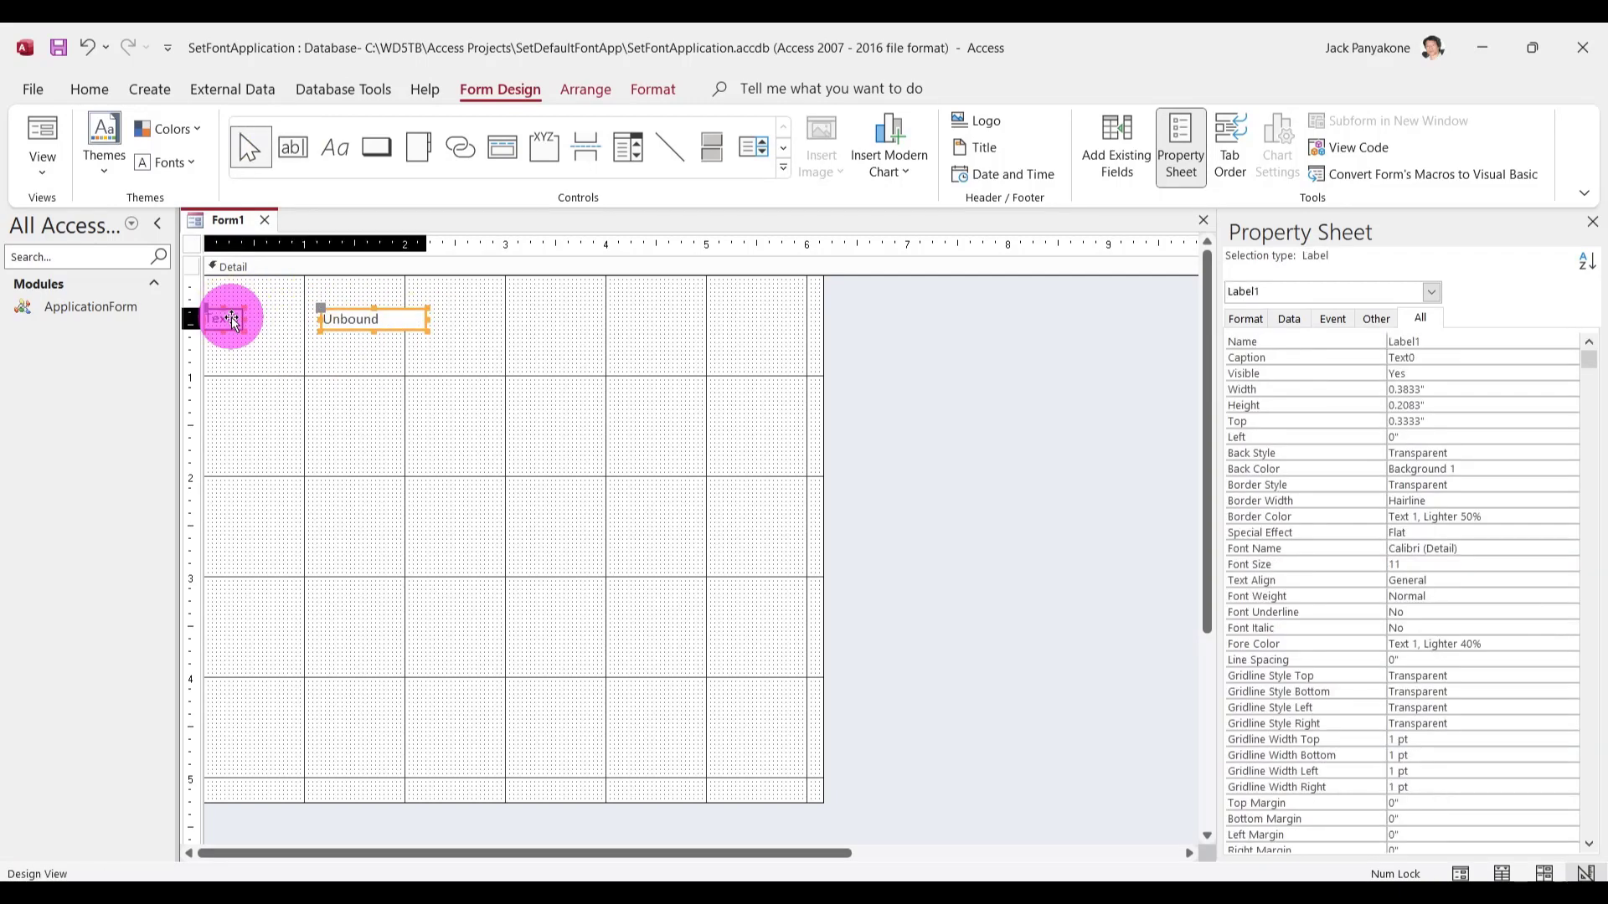
{"action": "left_click_drag", "start_coordinate": [243, 319], "coordinate": [315, 319]}
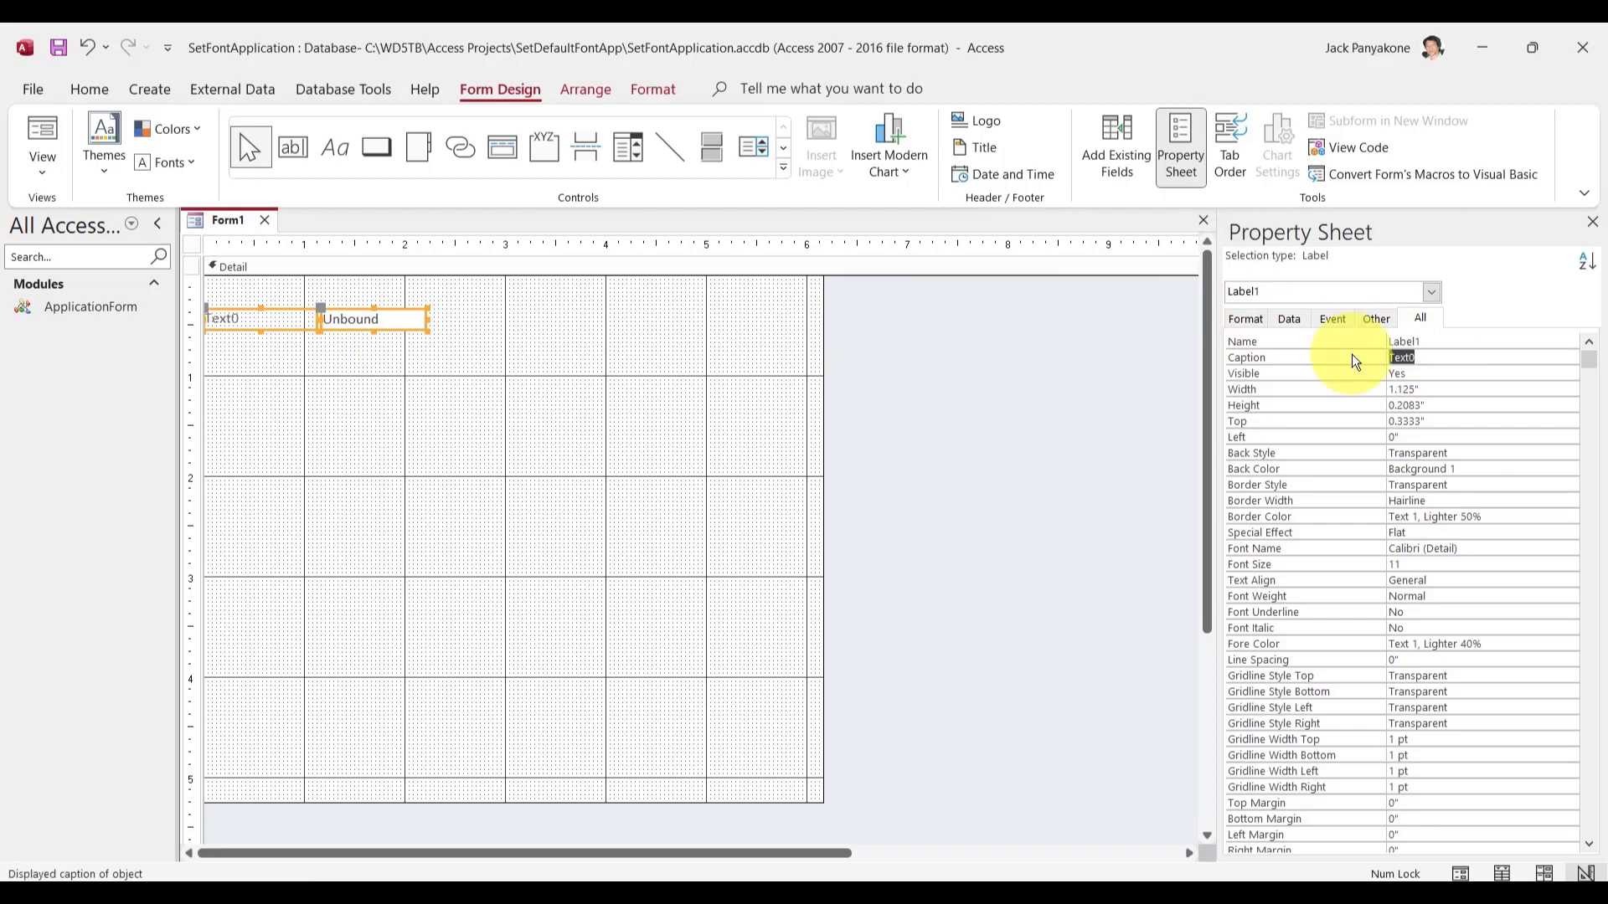
{"action": "type", "text": "Frist"}
{"action": "key", "text": "BackSpace"}
{"action": "key", "text": "BackSpace"}
{"action": "type", "text": "t Name:"}
{"action": "key", "text": "Return"}
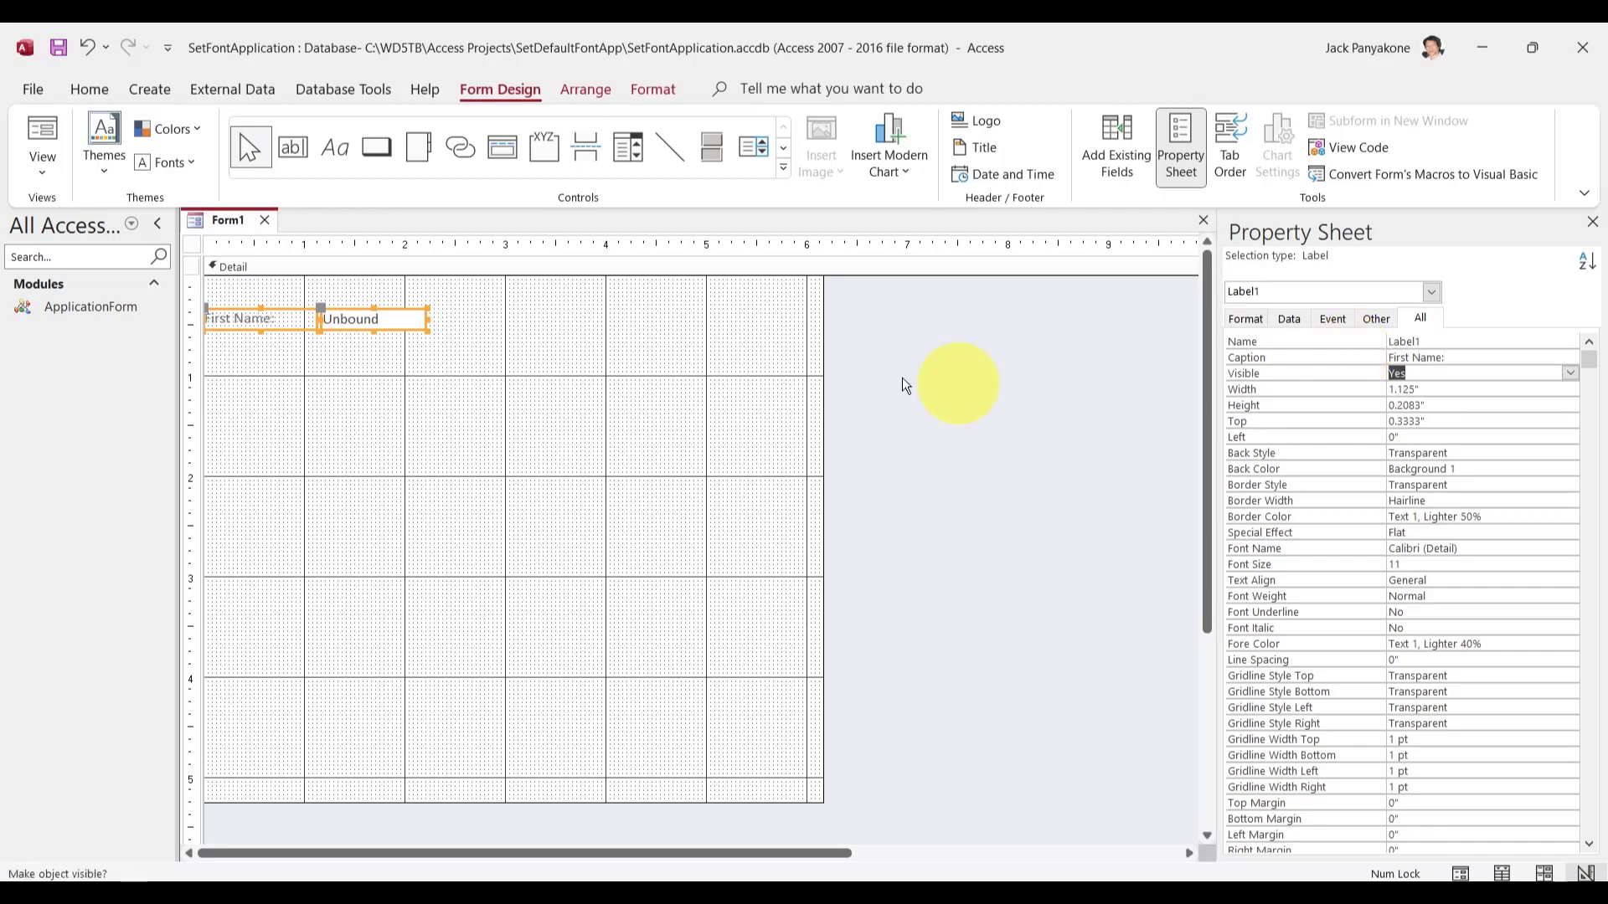
- Duplicate the label and text box pair below the first and caption the copy 'Last Name:'
{"action": "left_click", "coordinate": [423, 327]}
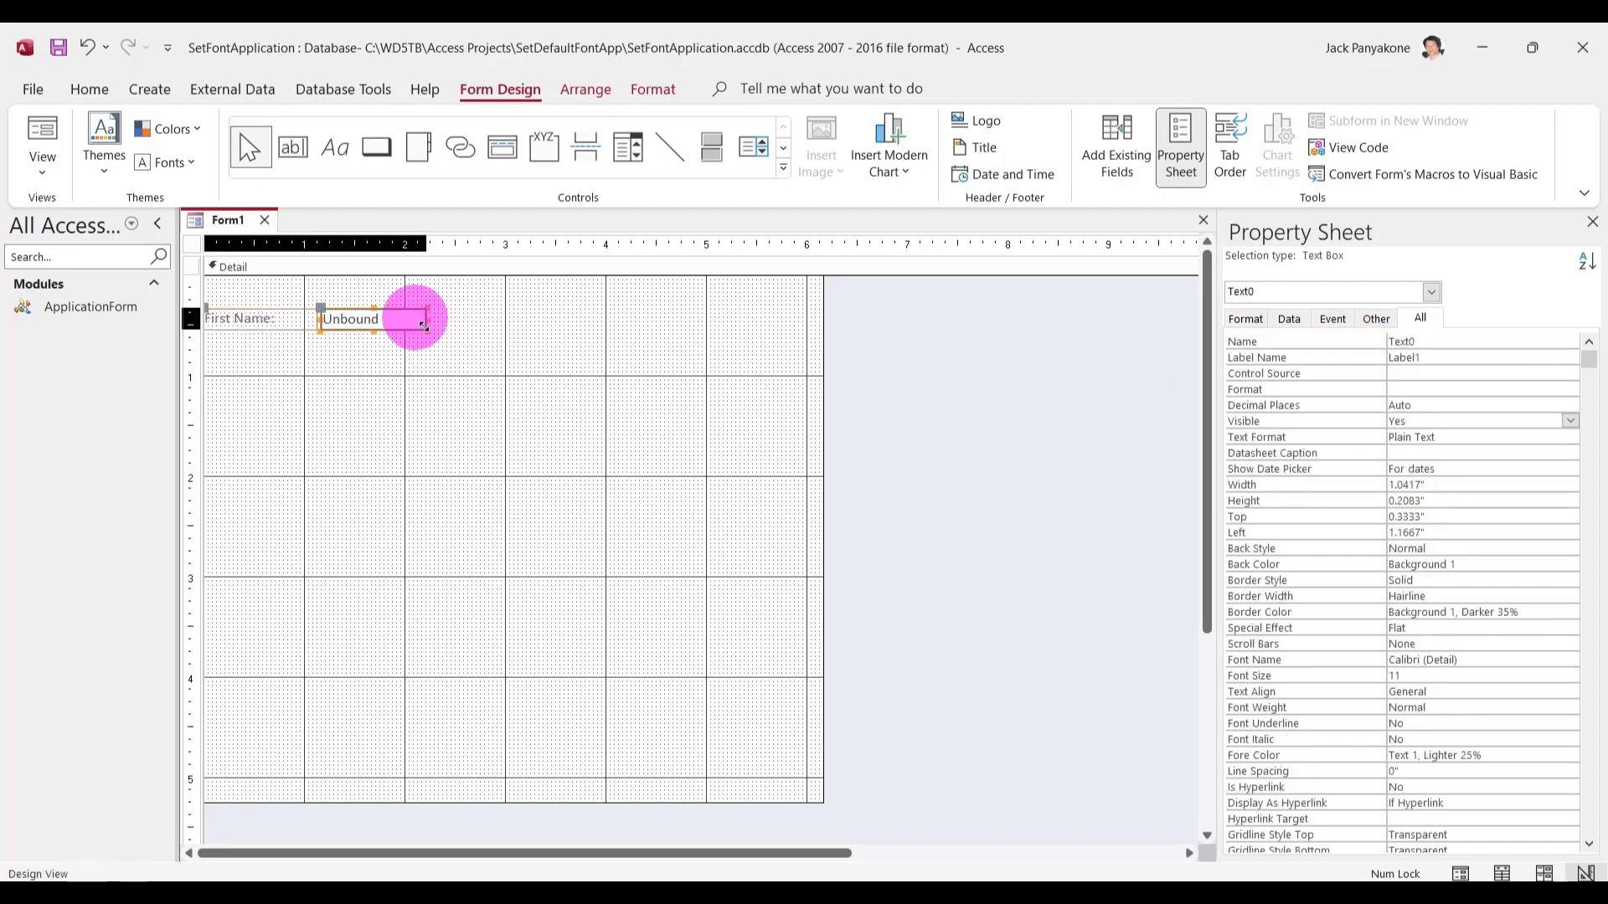
{"action": "key", "text": "ctrl+d"}
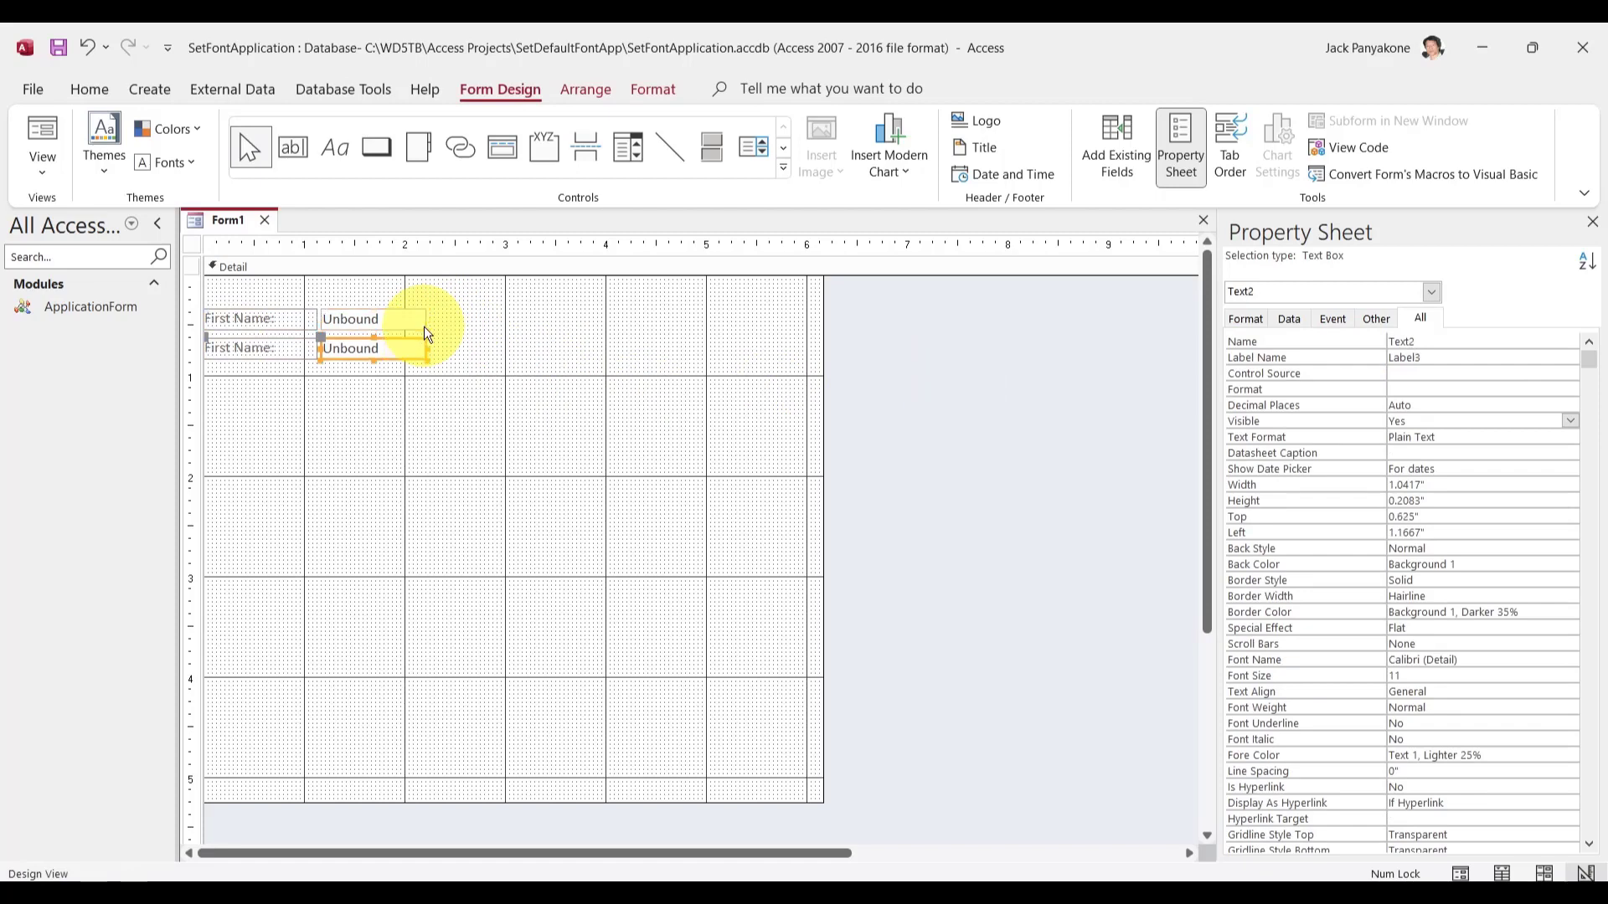
{"action": "key", "text": "Up"}
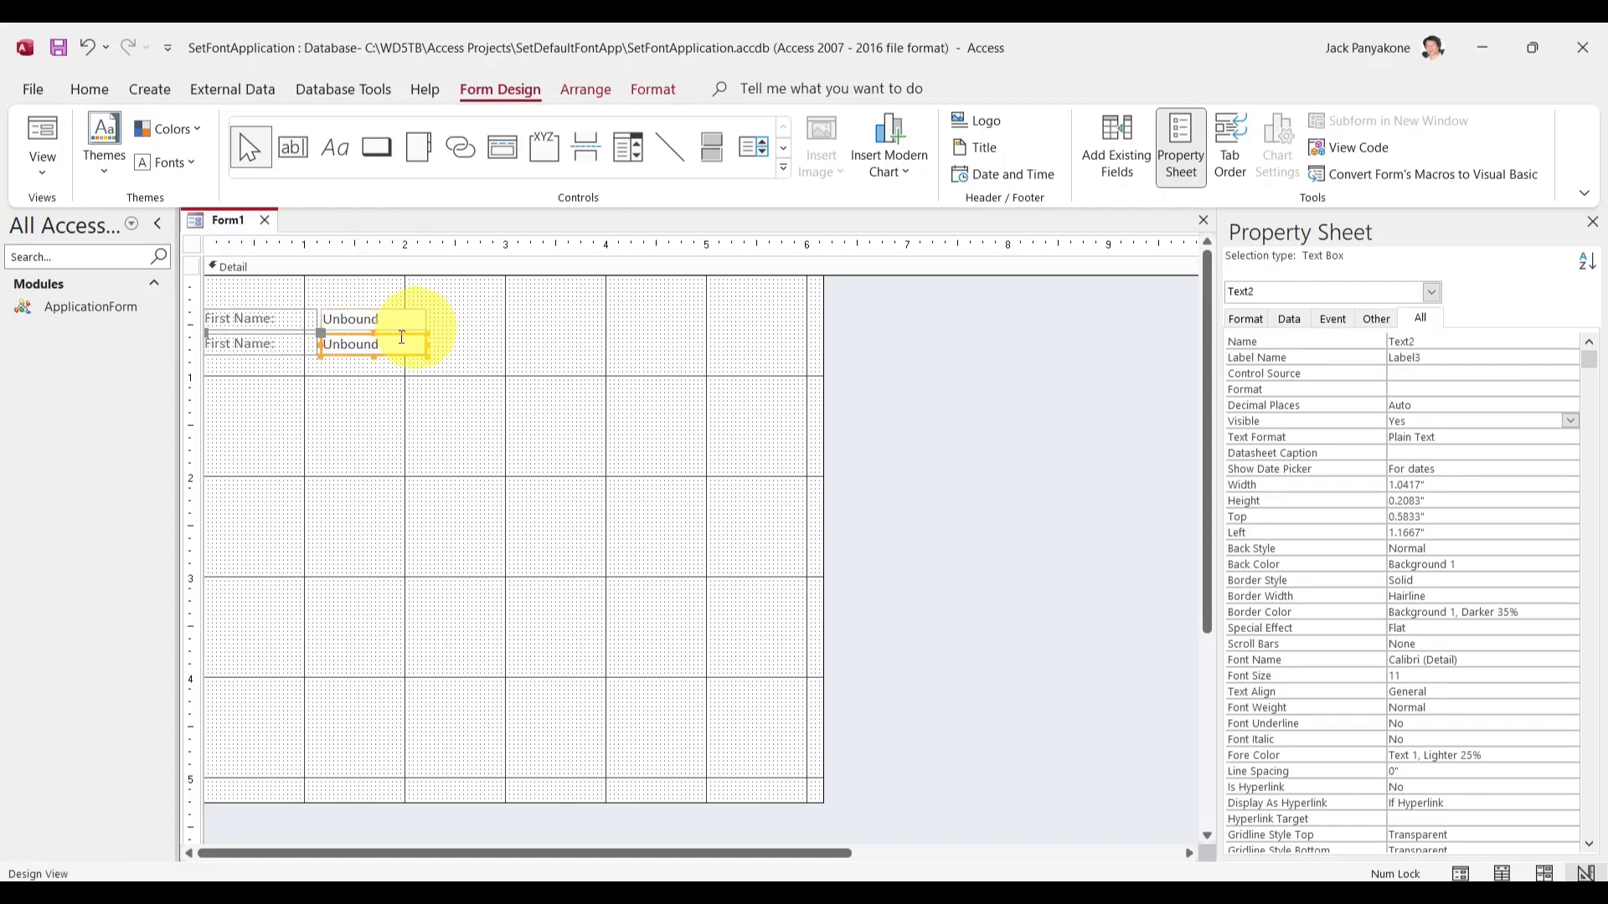
{"action": "left_click", "coordinate": [281, 337]}
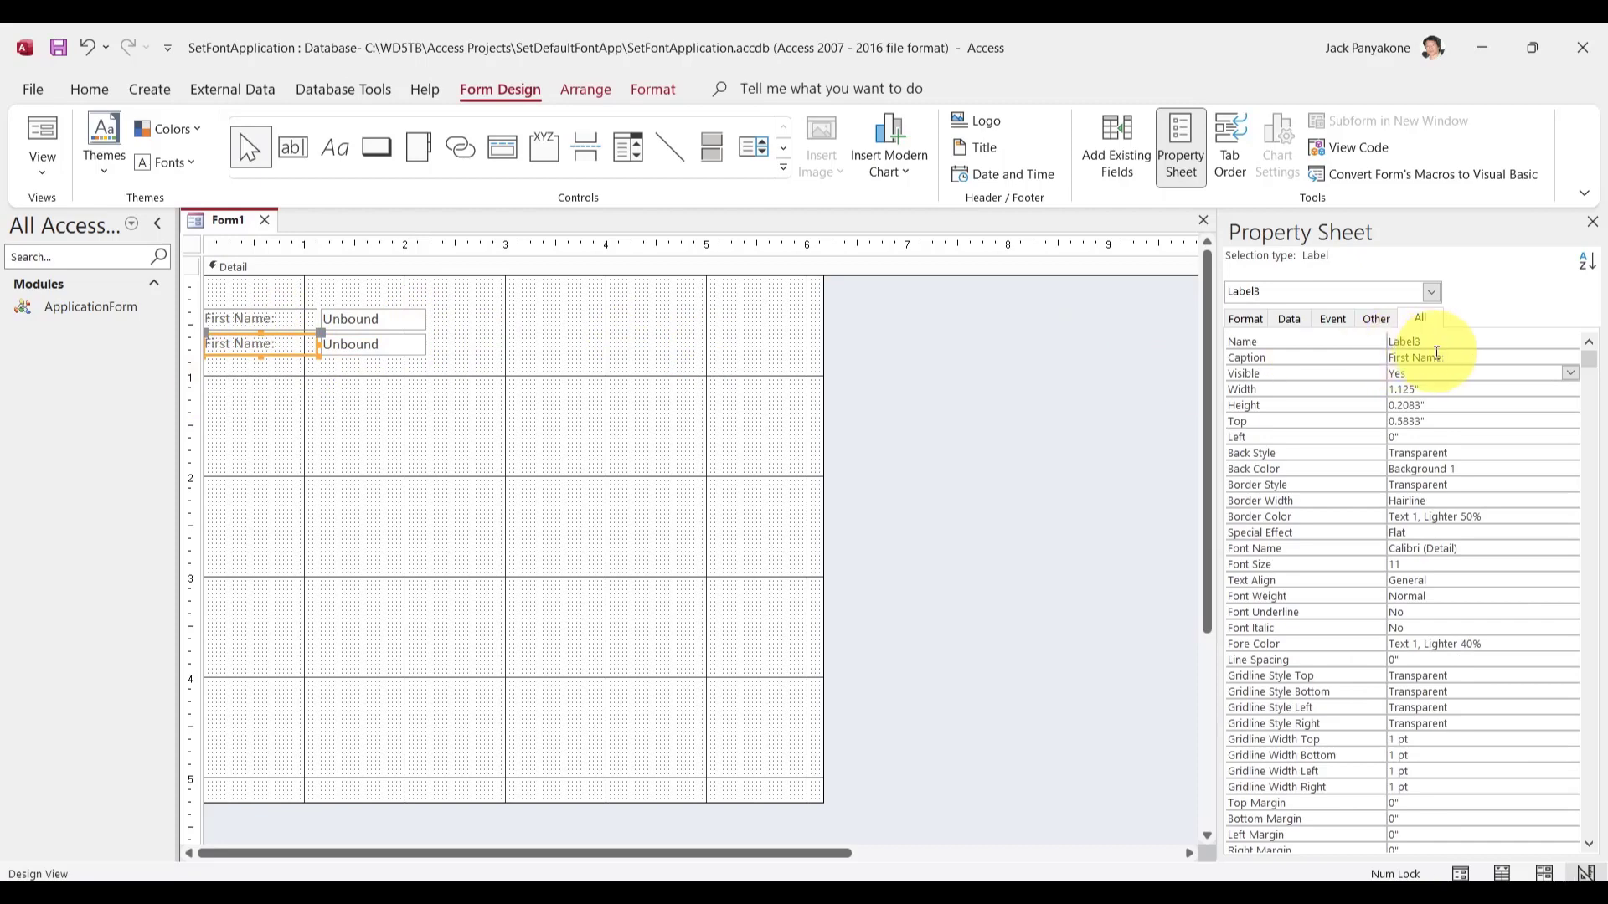
{"action": "left_click", "coordinate": [1410, 358]}
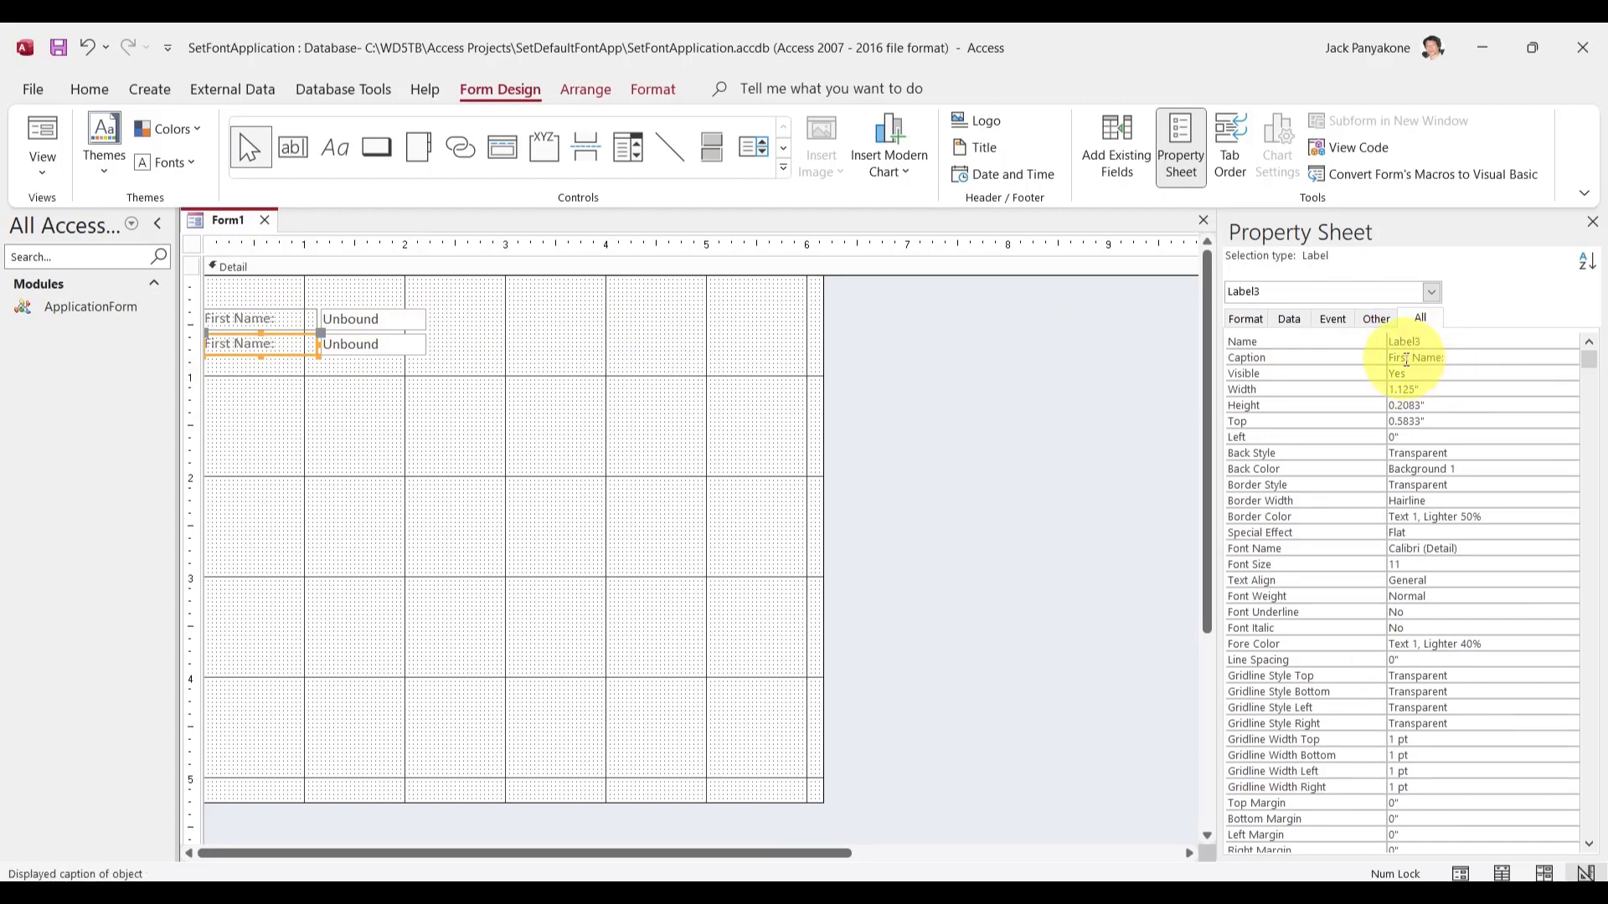
{"action": "double_click", "coordinate": [1406, 359]}
{"action": "type", "text": "Last"}
{"action": "key", "text": "Return"}
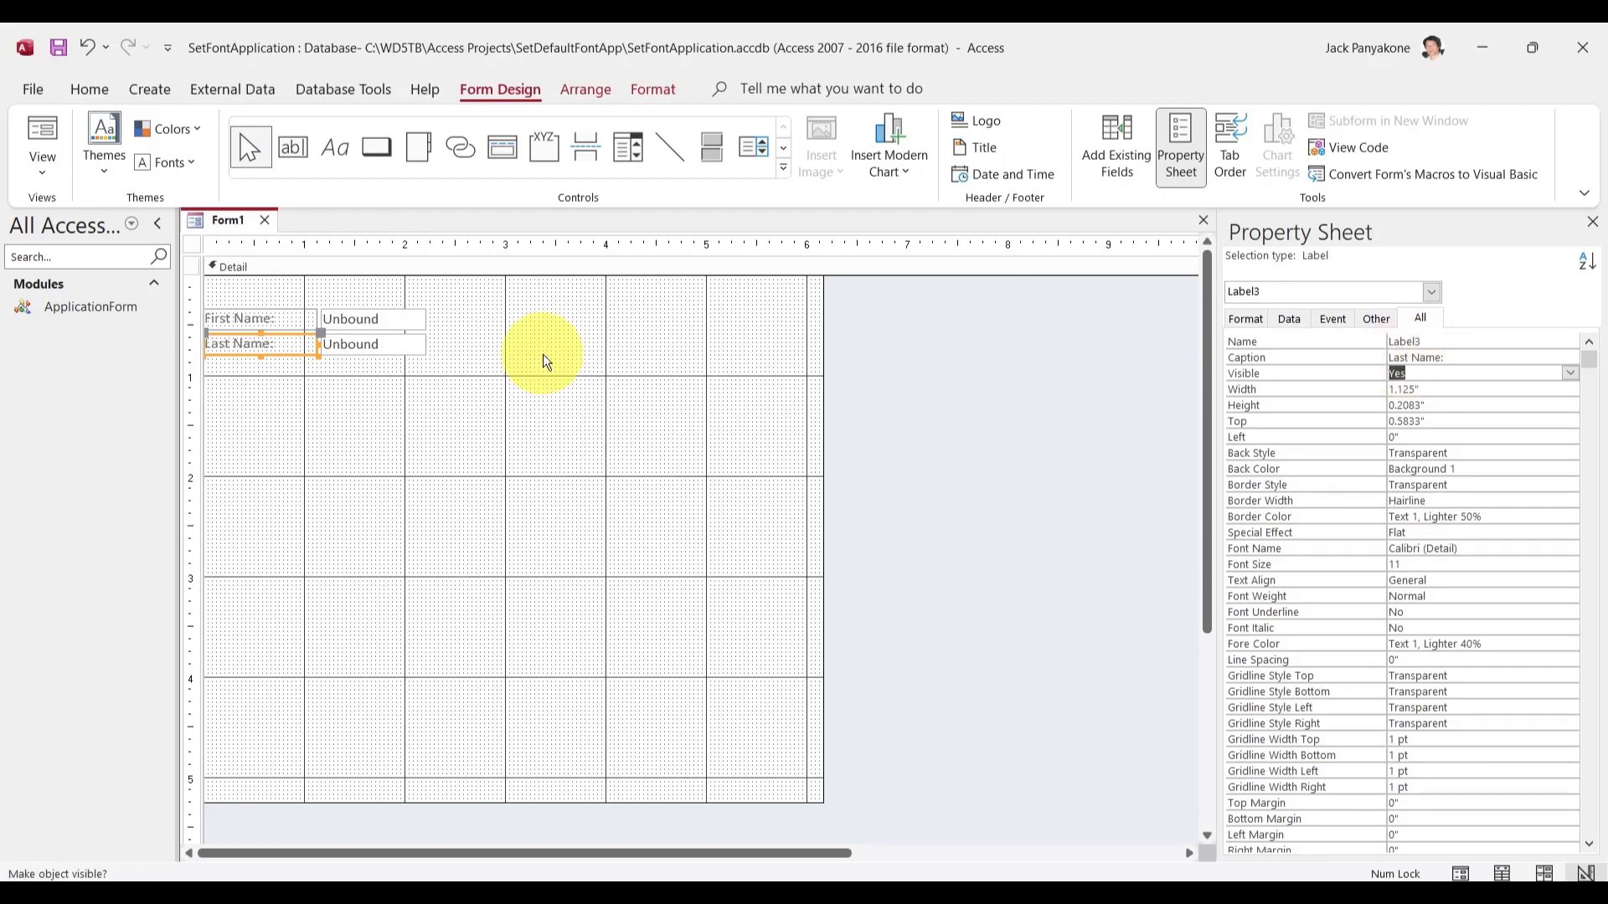
- Review the properties of both unbound text boxes and both name labels
{"action": "left_click", "coordinate": [408, 327]}
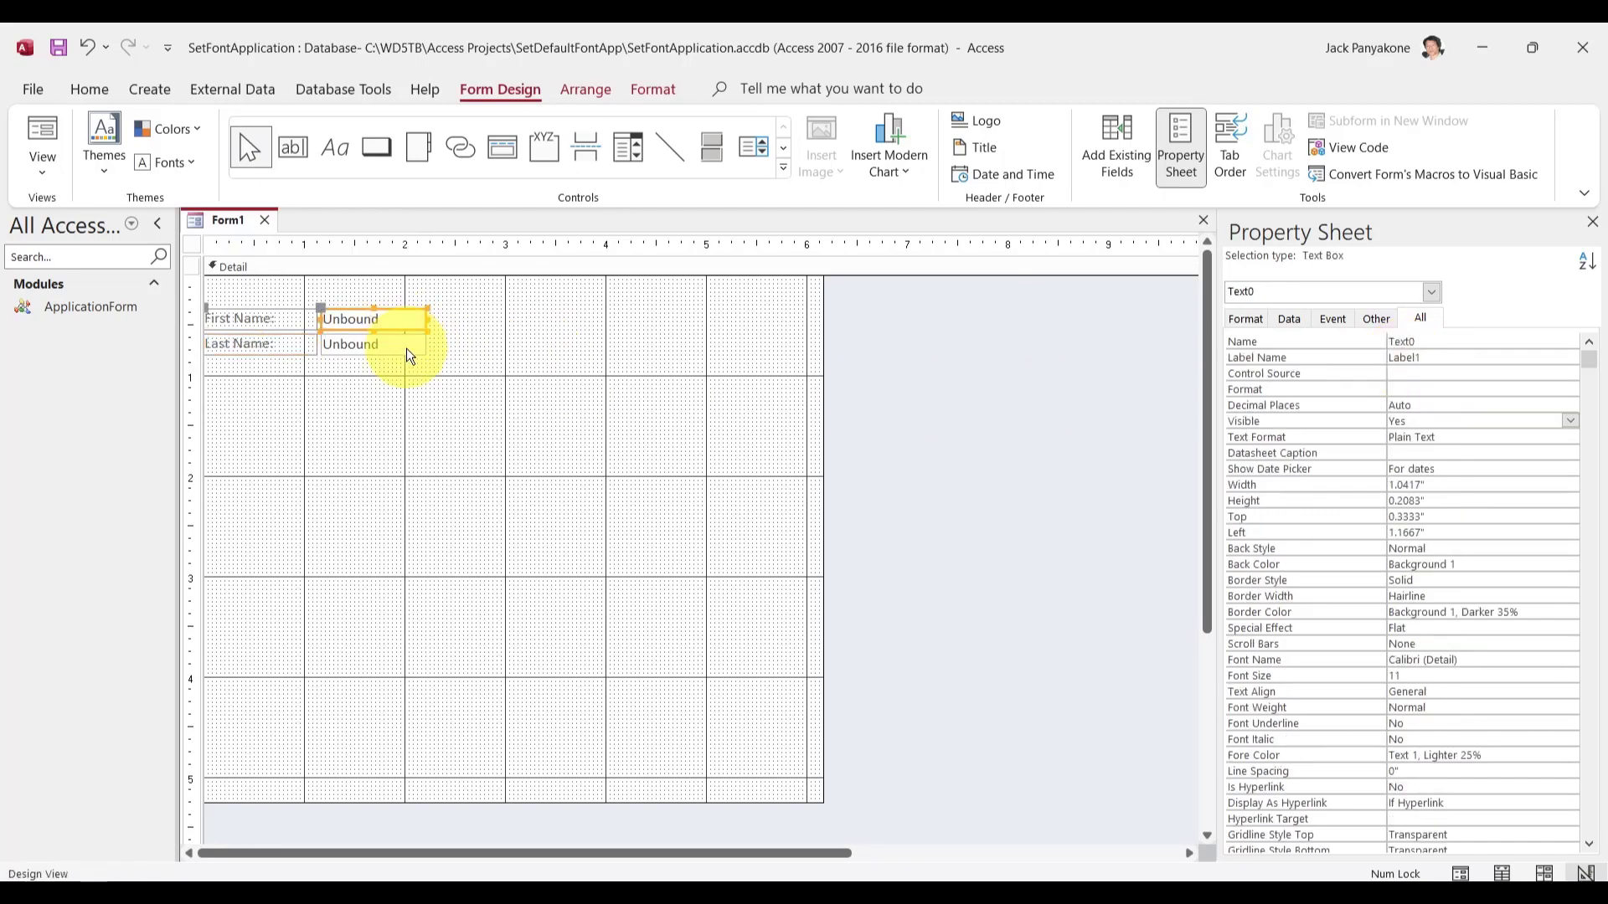
{"action": "left_click", "coordinate": [405, 346]}
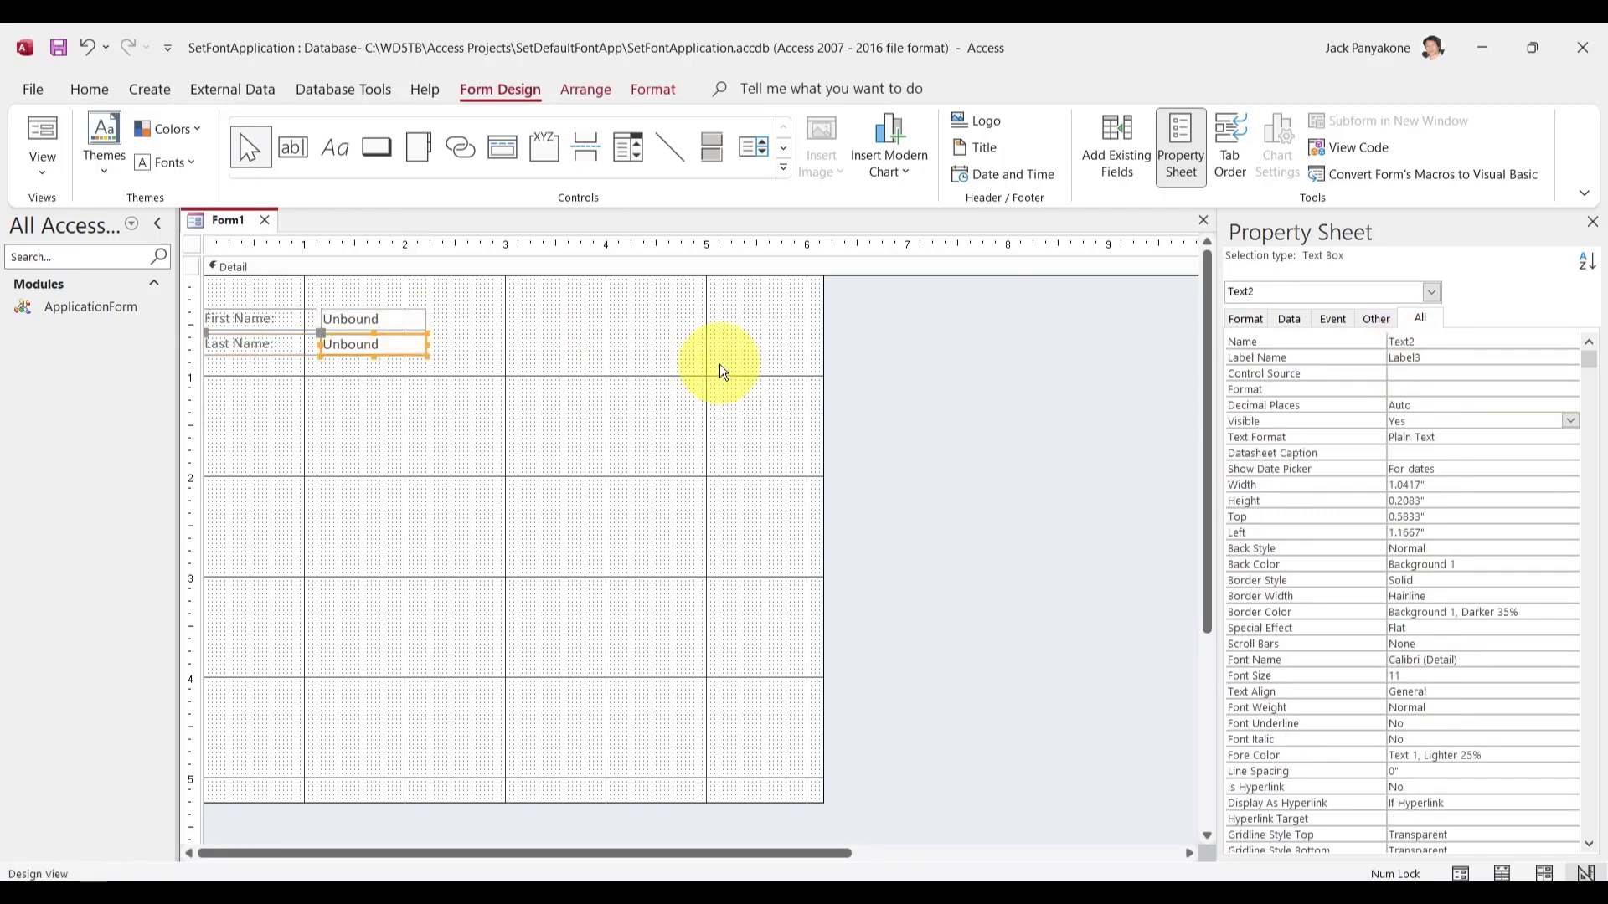
{"action": "left_click", "coordinate": [407, 320]}
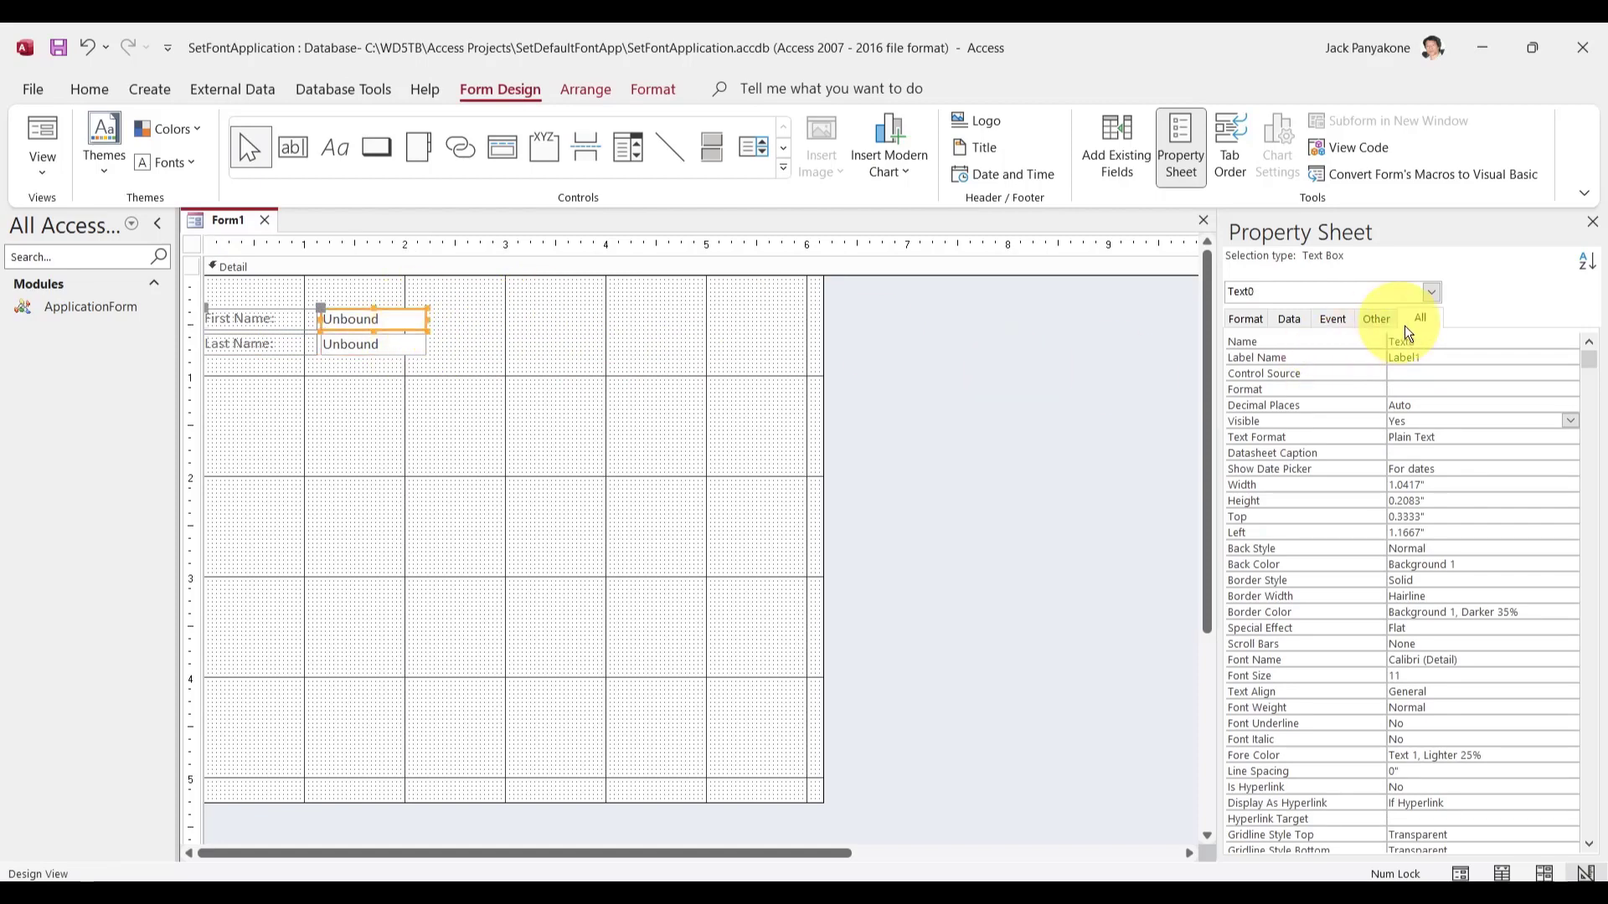
{"action": "left_click", "coordinate": [408, 344]}
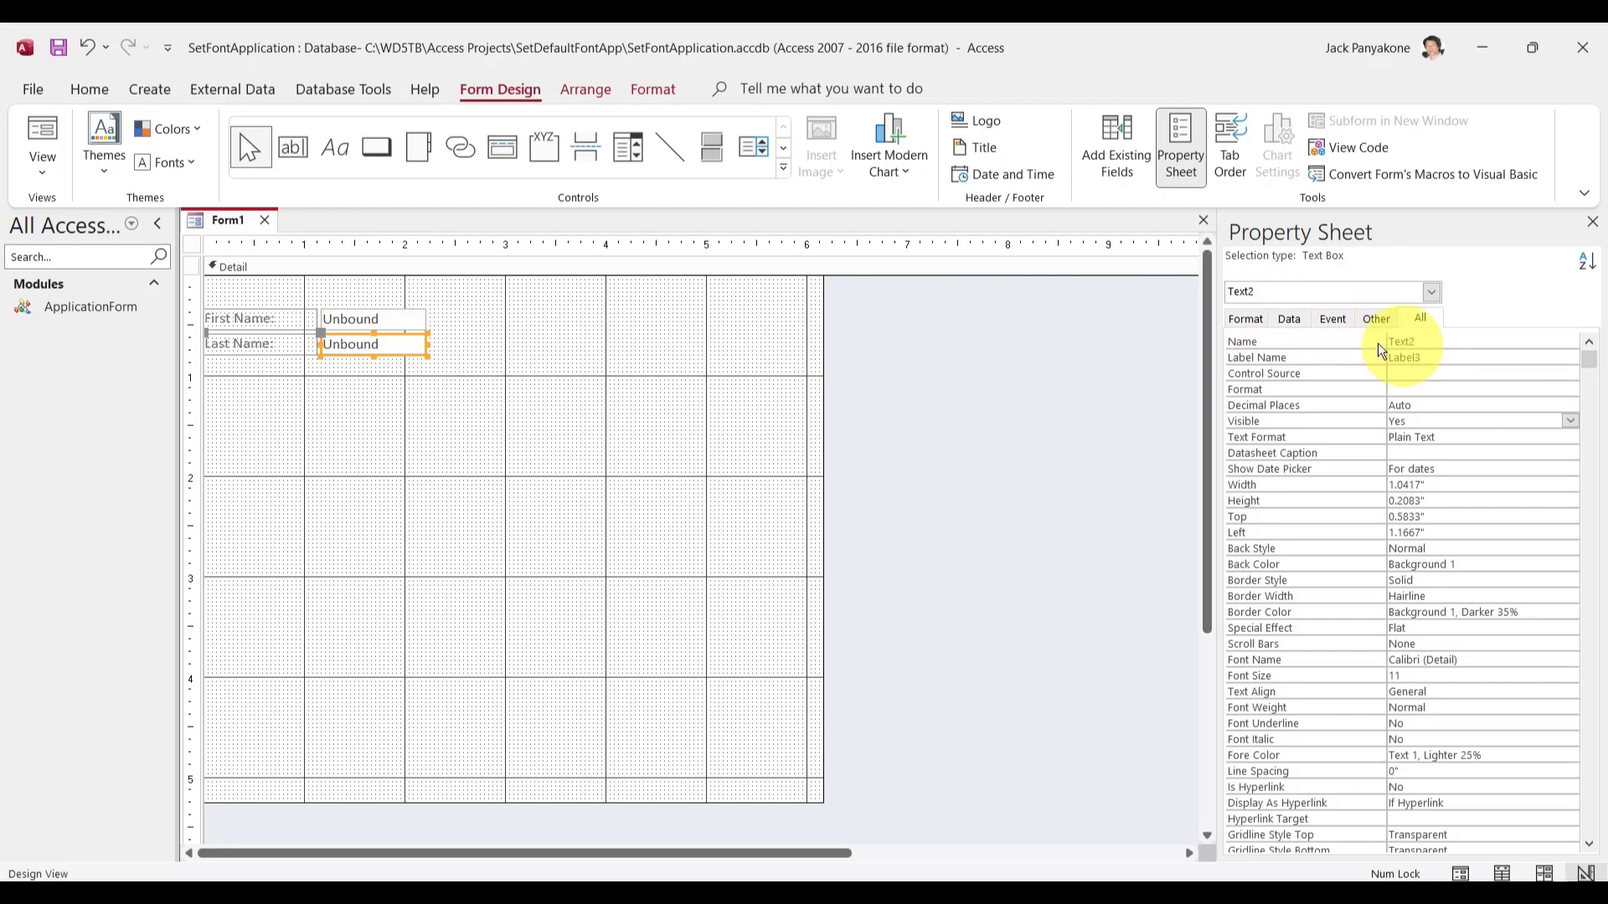
{"action": "left_click", "coordinate": [260, 323]}
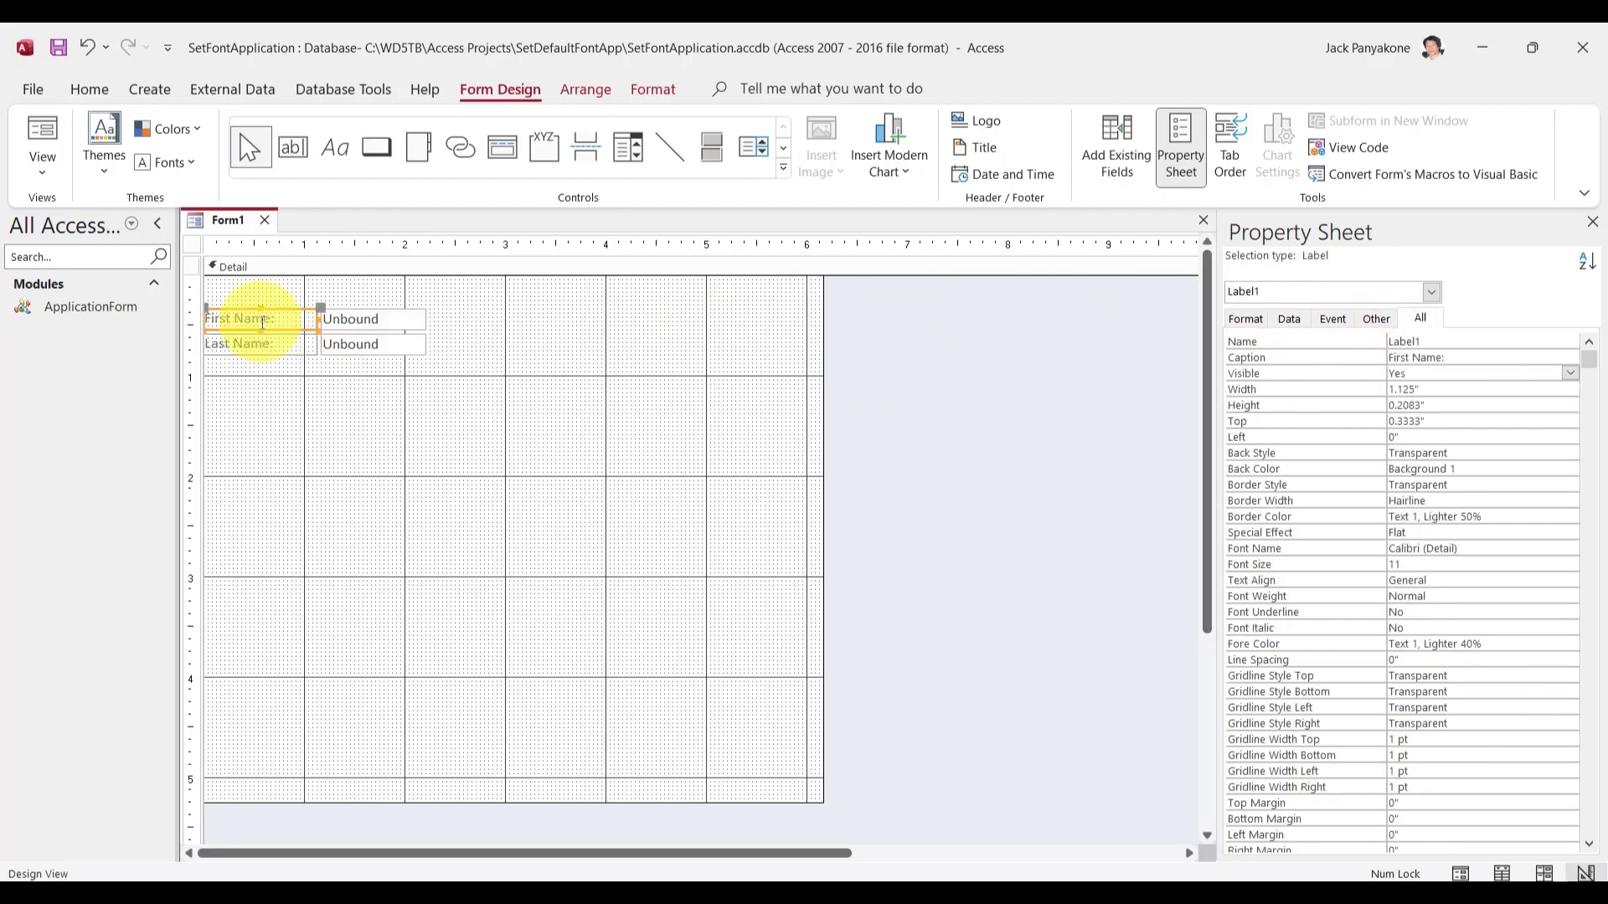
{"action": "left_click", "coordinate": [257, 350]}
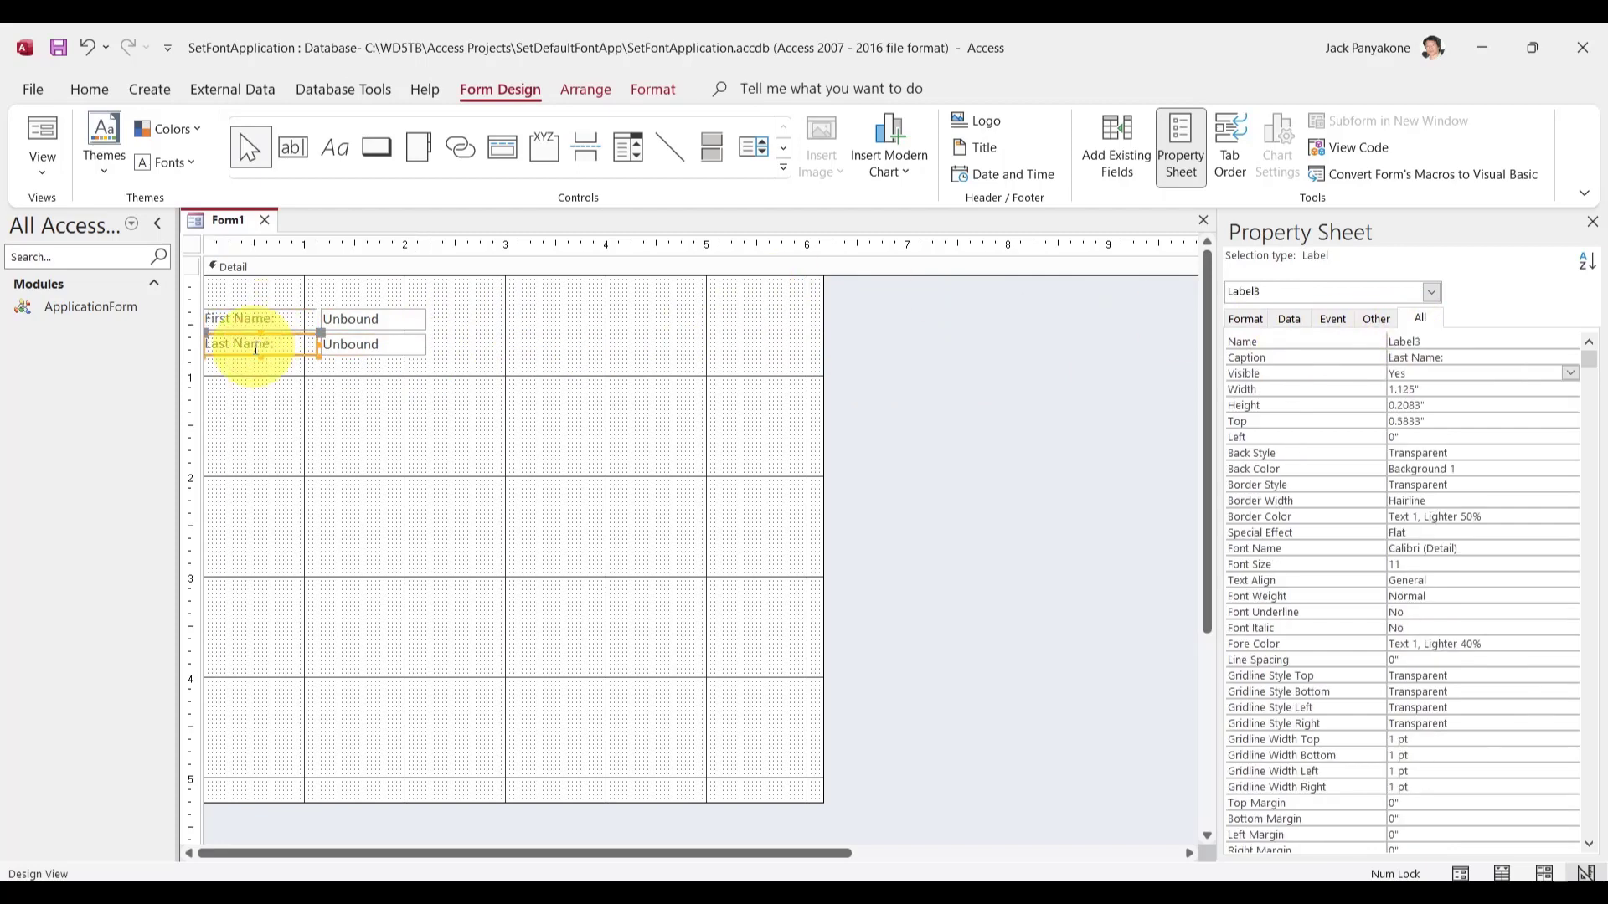
{"action": "left_click", "coordinate": [491, 364]}
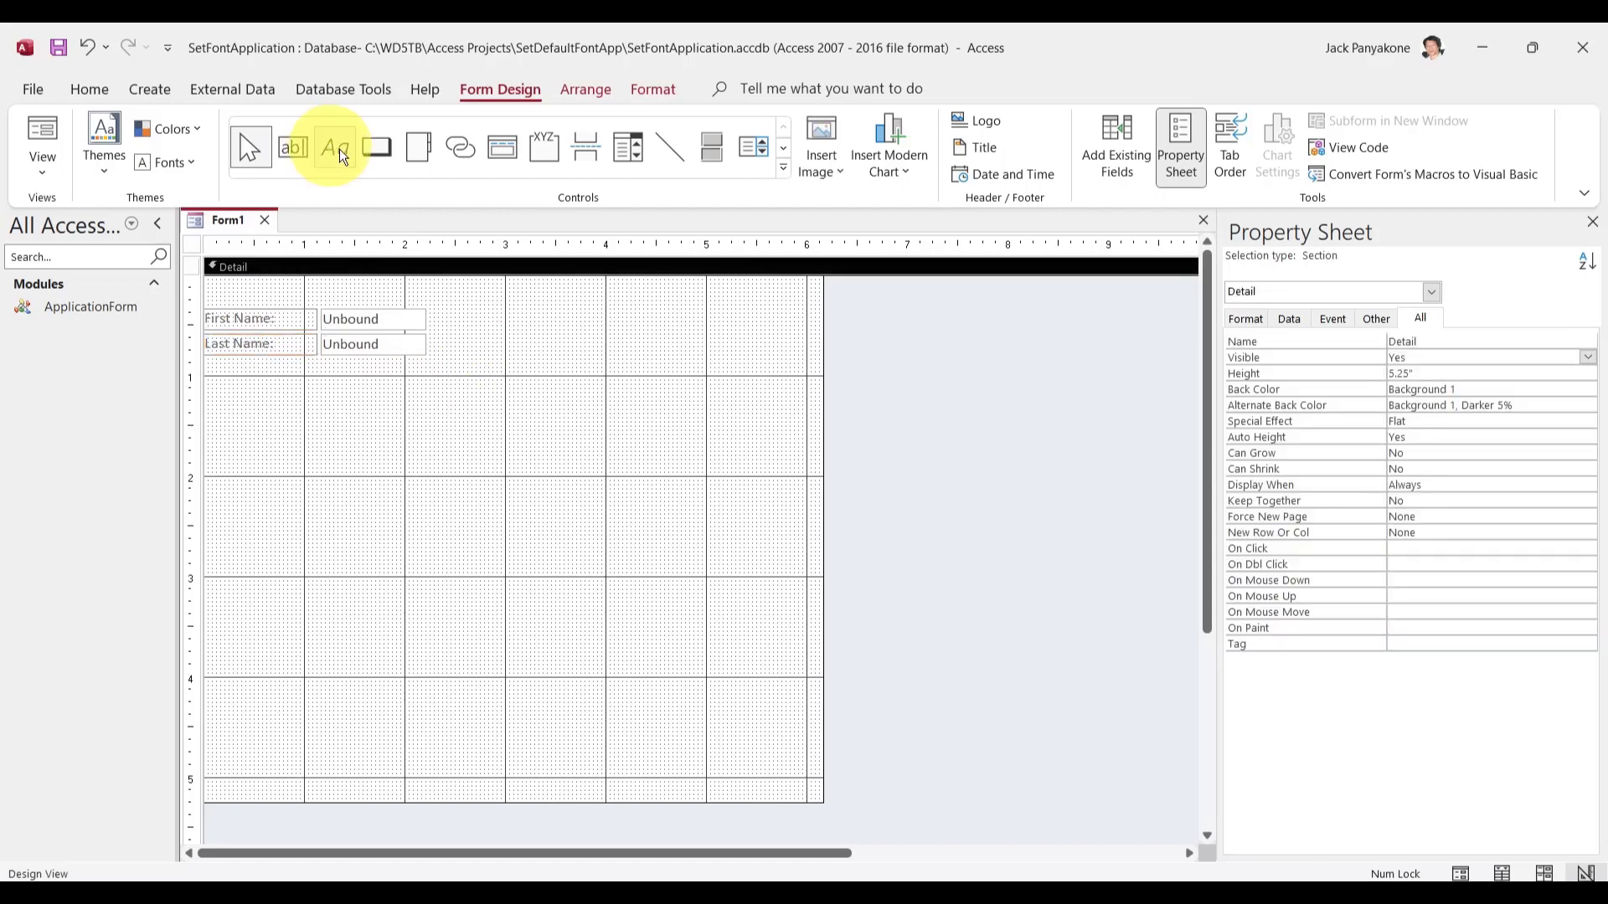
- Draw a command button beside the name boxes without using the button wizard
{"action": "left_click", "coordinate": [378, 151]}
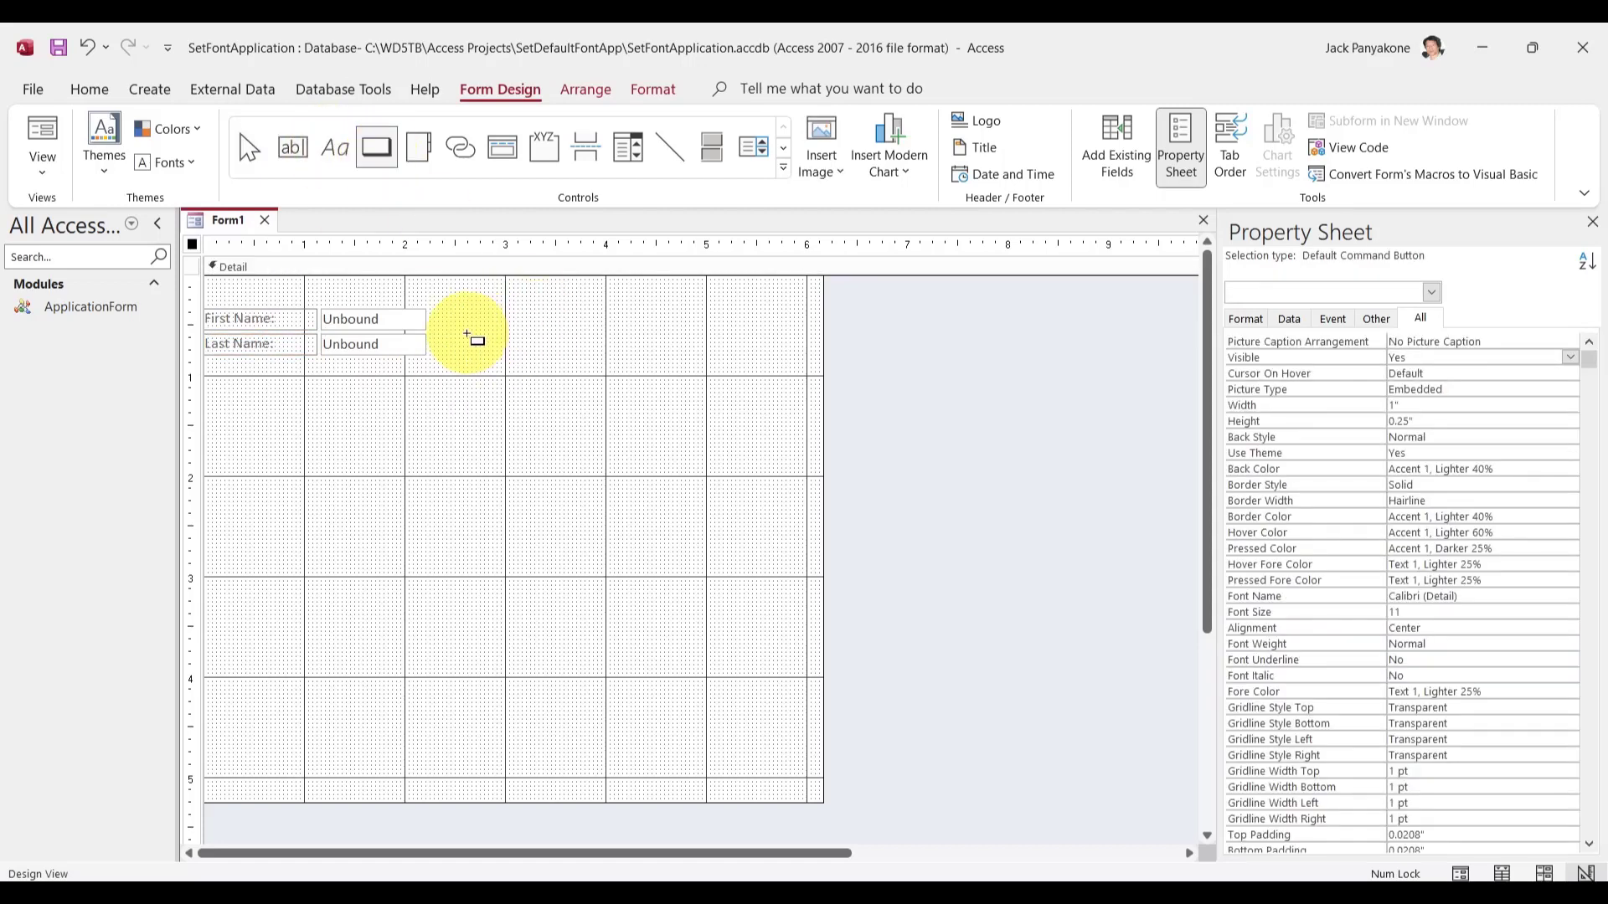
{"action": "left_click_drag", "start_coordinate": [454, 335], "coordinate": [581, 358]}
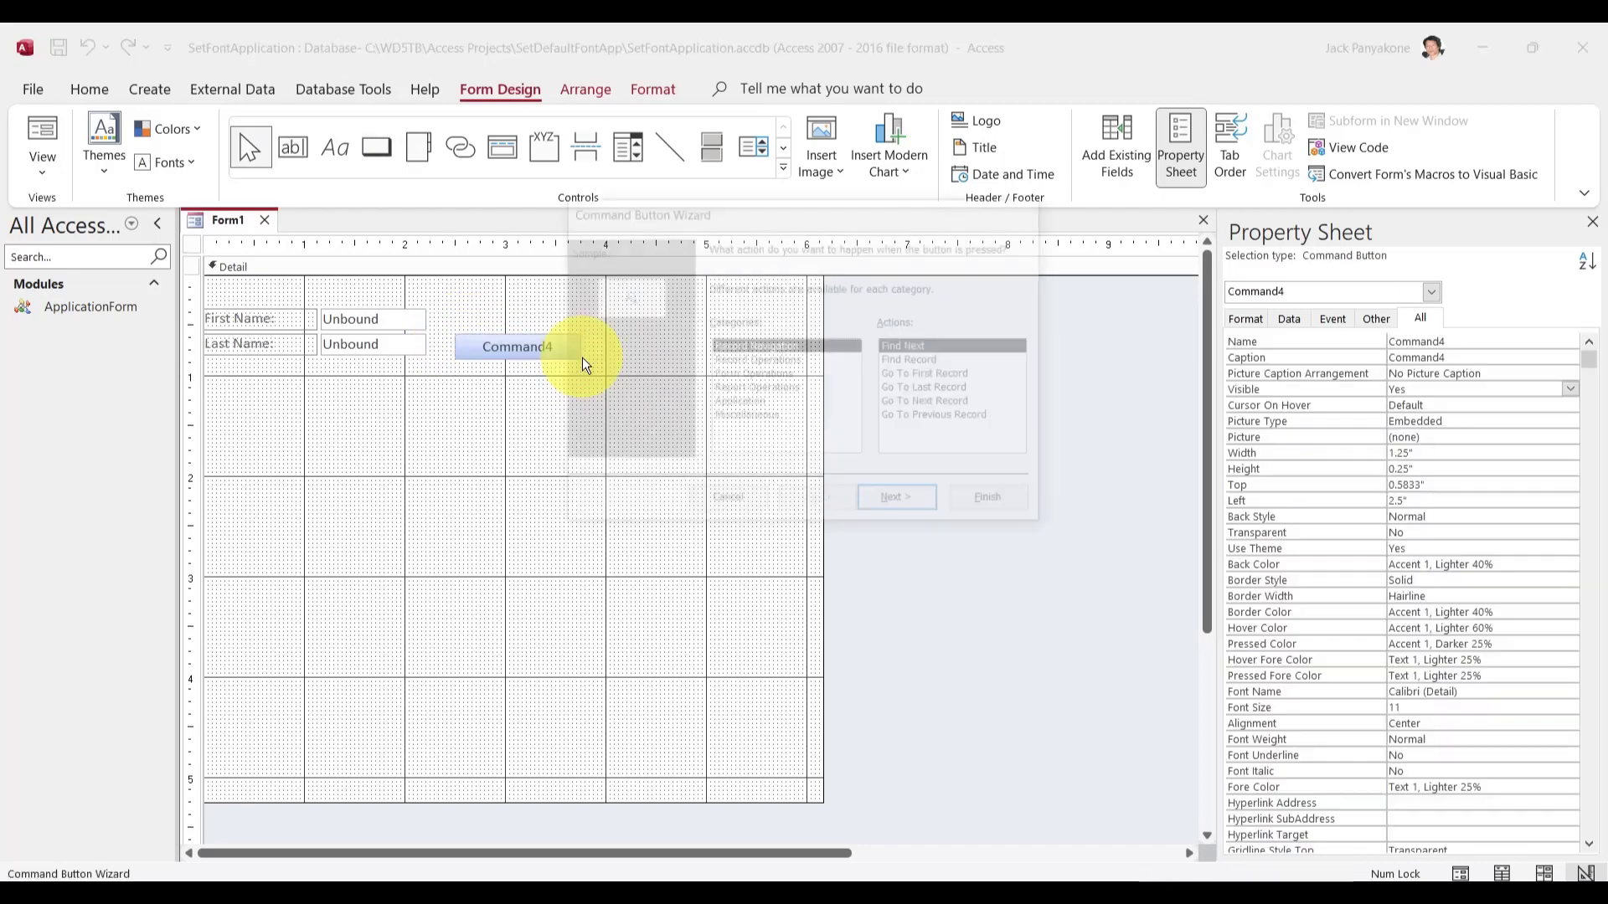
{"action": "left_click", "coordinate": [717, 506]}
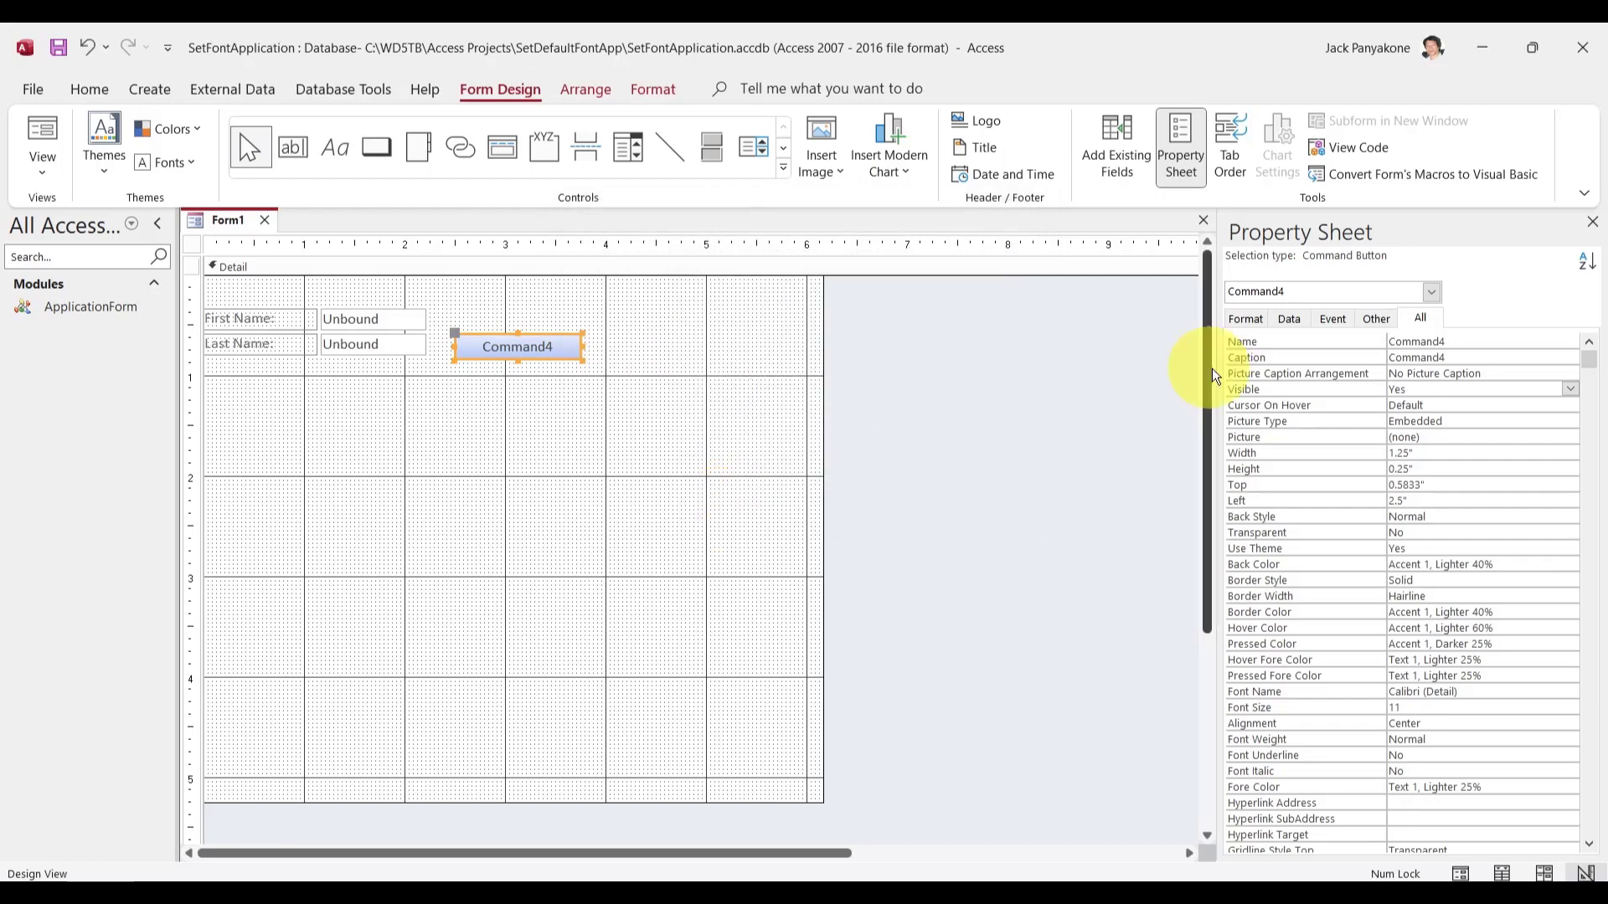
{"action": "left_click", "coordinate": [1458, 358]}
{"action": "key", "text": "BackSpace"}
{"action": "key", "text": "BackSpace"}
{"action": "key", "text": "BackSpace"}
{"action": "key", "text": "BackSpace"}
{"action": "key", "text": "Escape"}
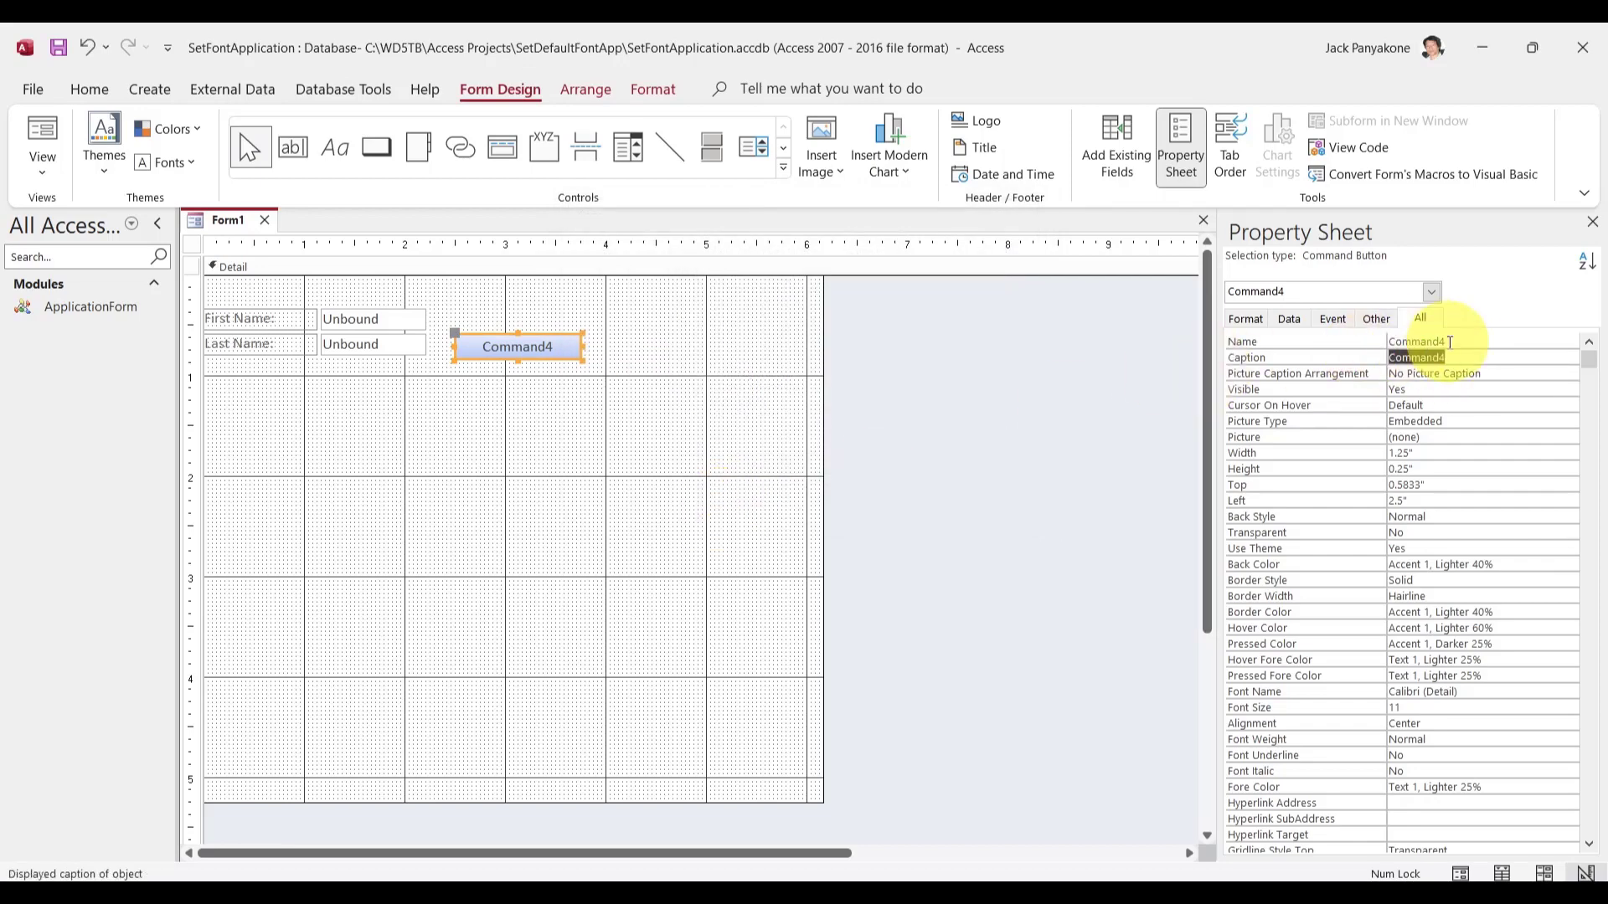
- Name the button cmdSetFont and give it the caption Set Font
{"action": "left_click", "coordinate": [1361, 340]}
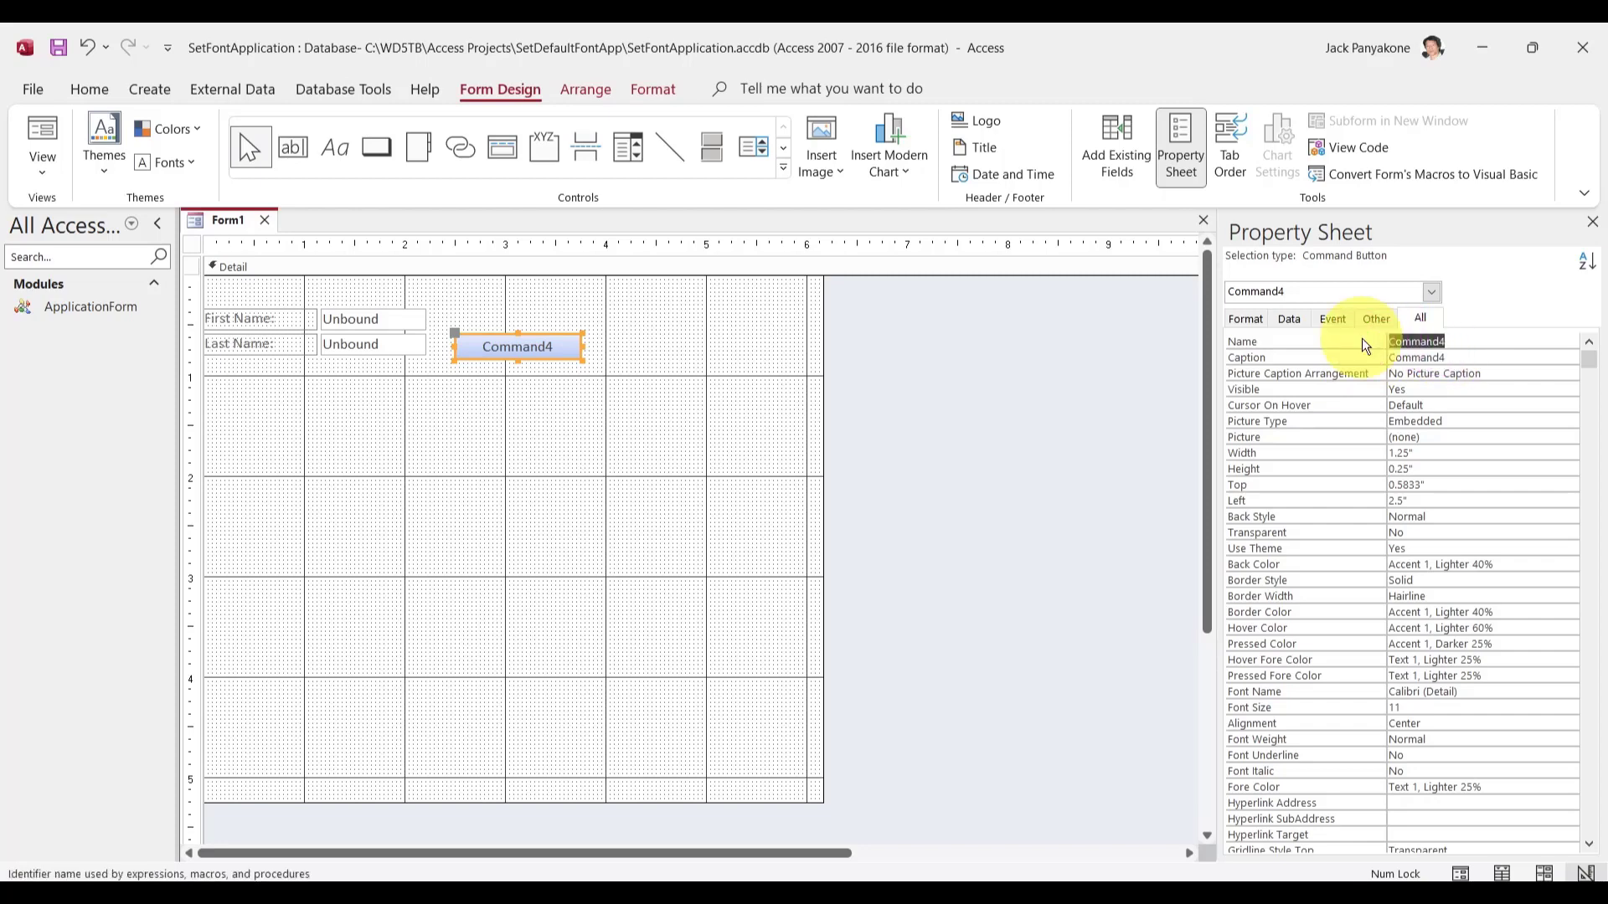
{"action": "type", "text": "cmdSetFont"}
{"action": "key", "text": "Return"}
{"action": "type", "text": "S"}
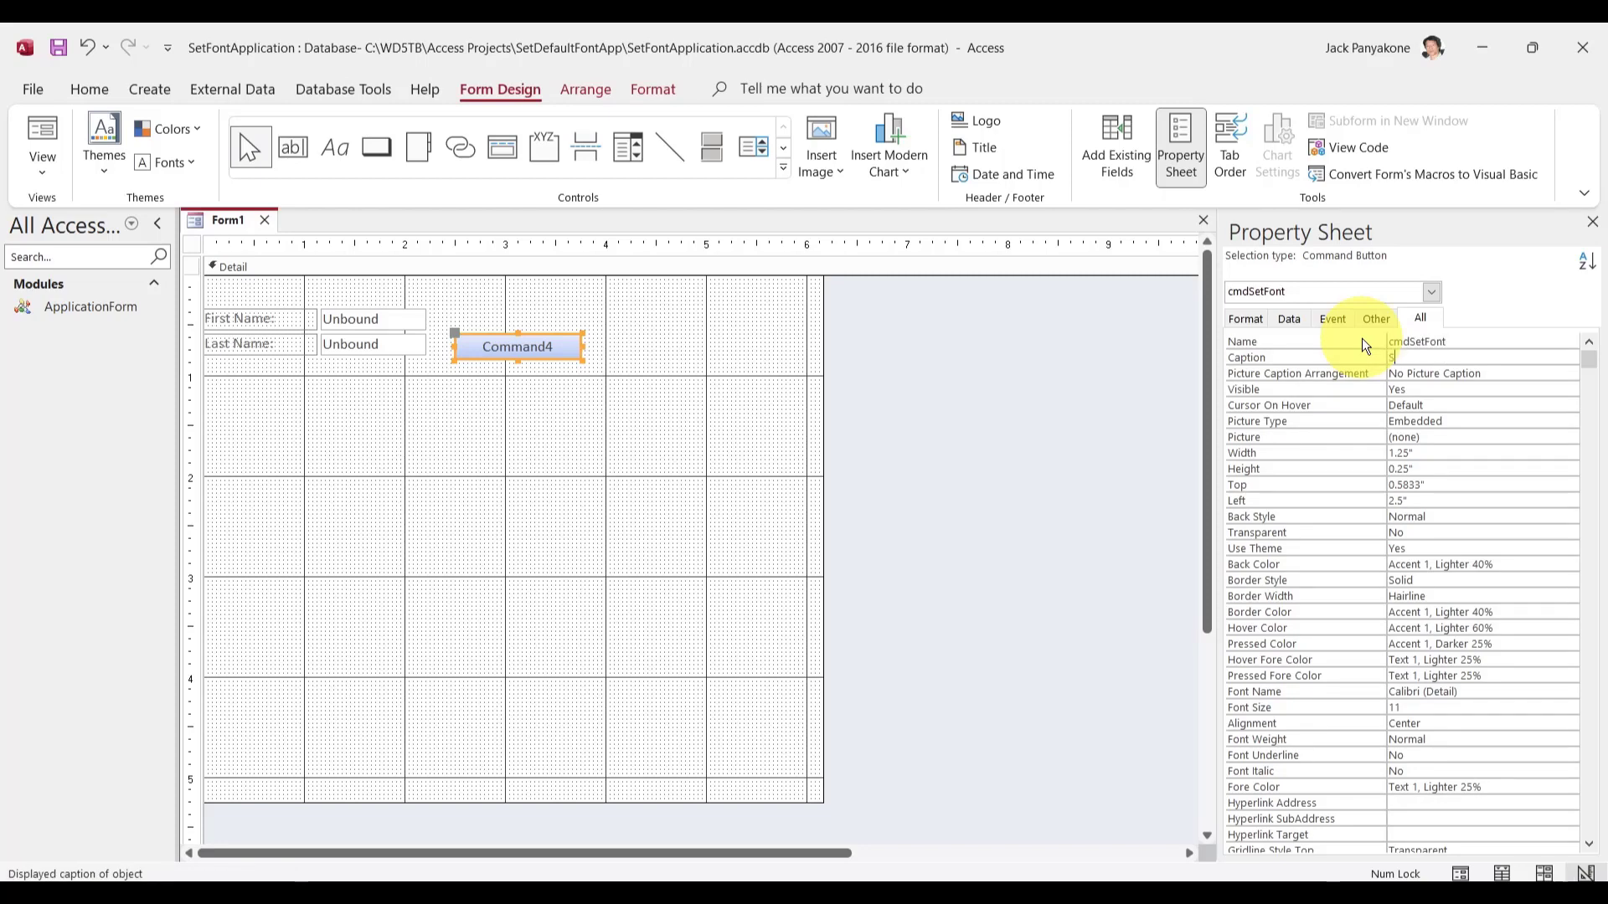
{"action": "type", "text": "et Font"}
{"action": "key", "text": "Return"}
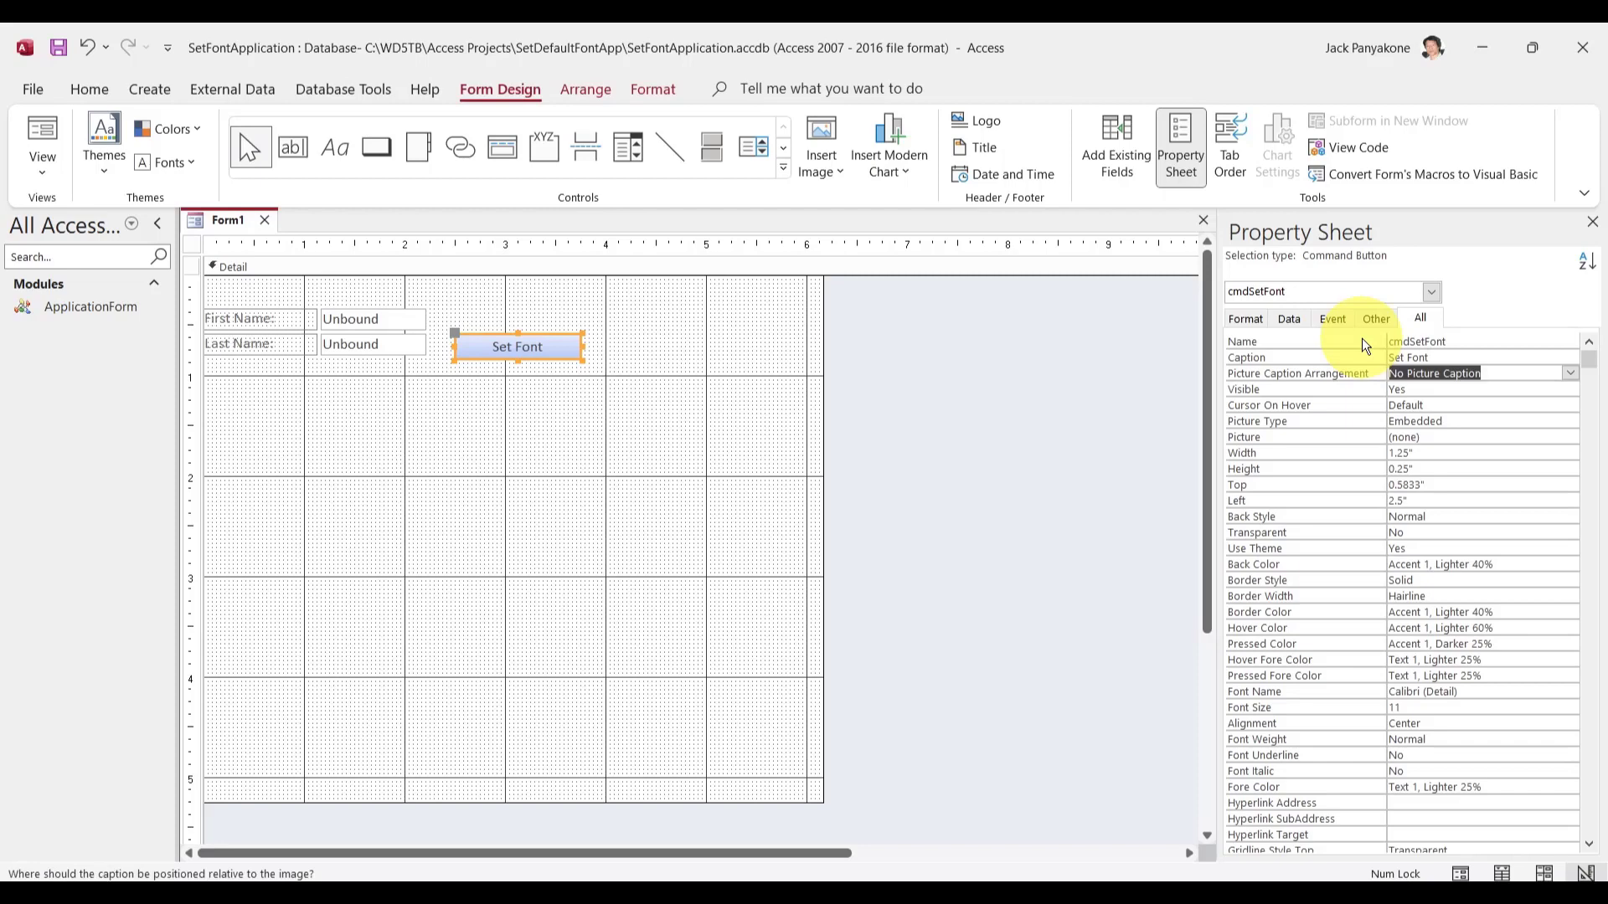
{"action": "left_click", "coordinate": [551, 445]}
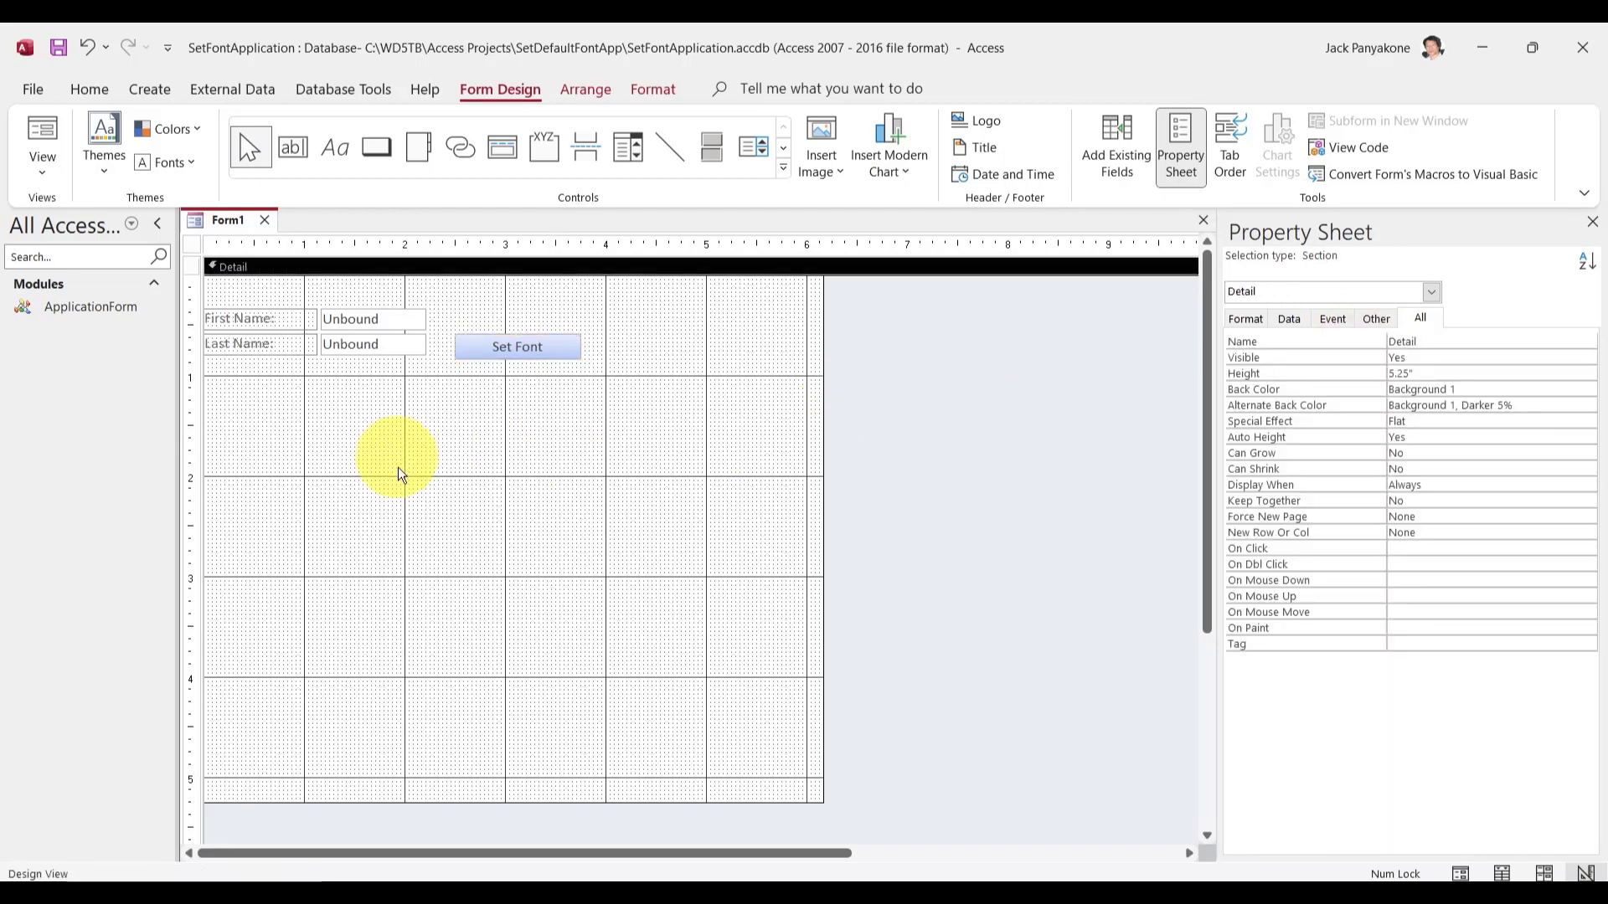
- Add a large text box without its Text5 label, placed below the name fields and enlarged
{"action": "left_click", "coordinate": [308, 153]}
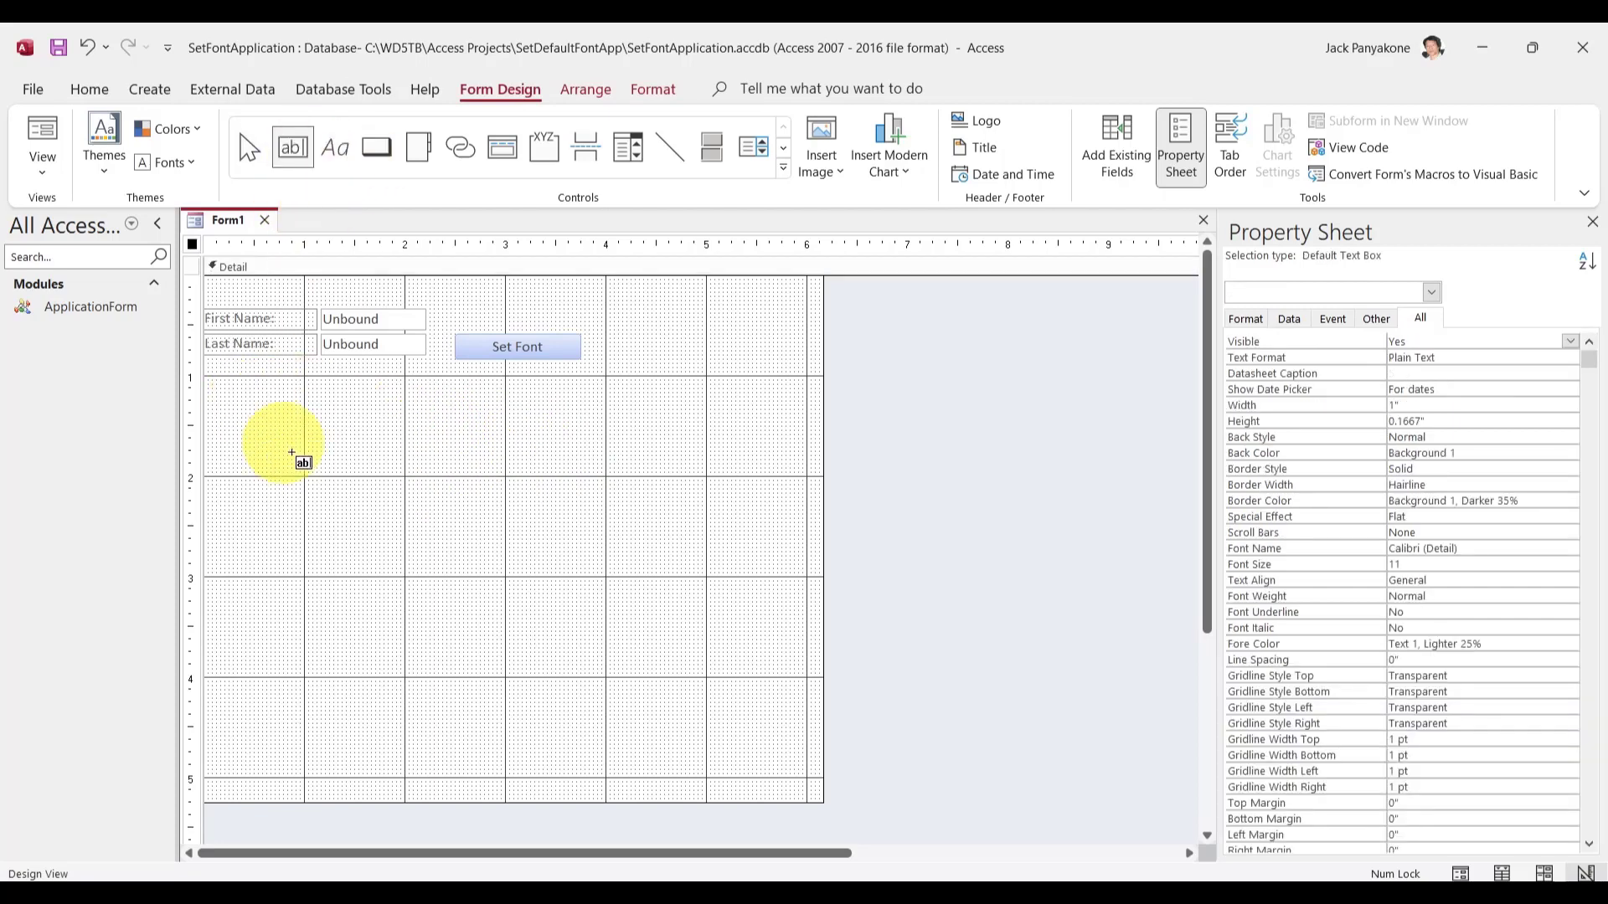
{"action": "left_click_drag", "start_coordinate": [307, 439], "coordinate": [615, 553]}
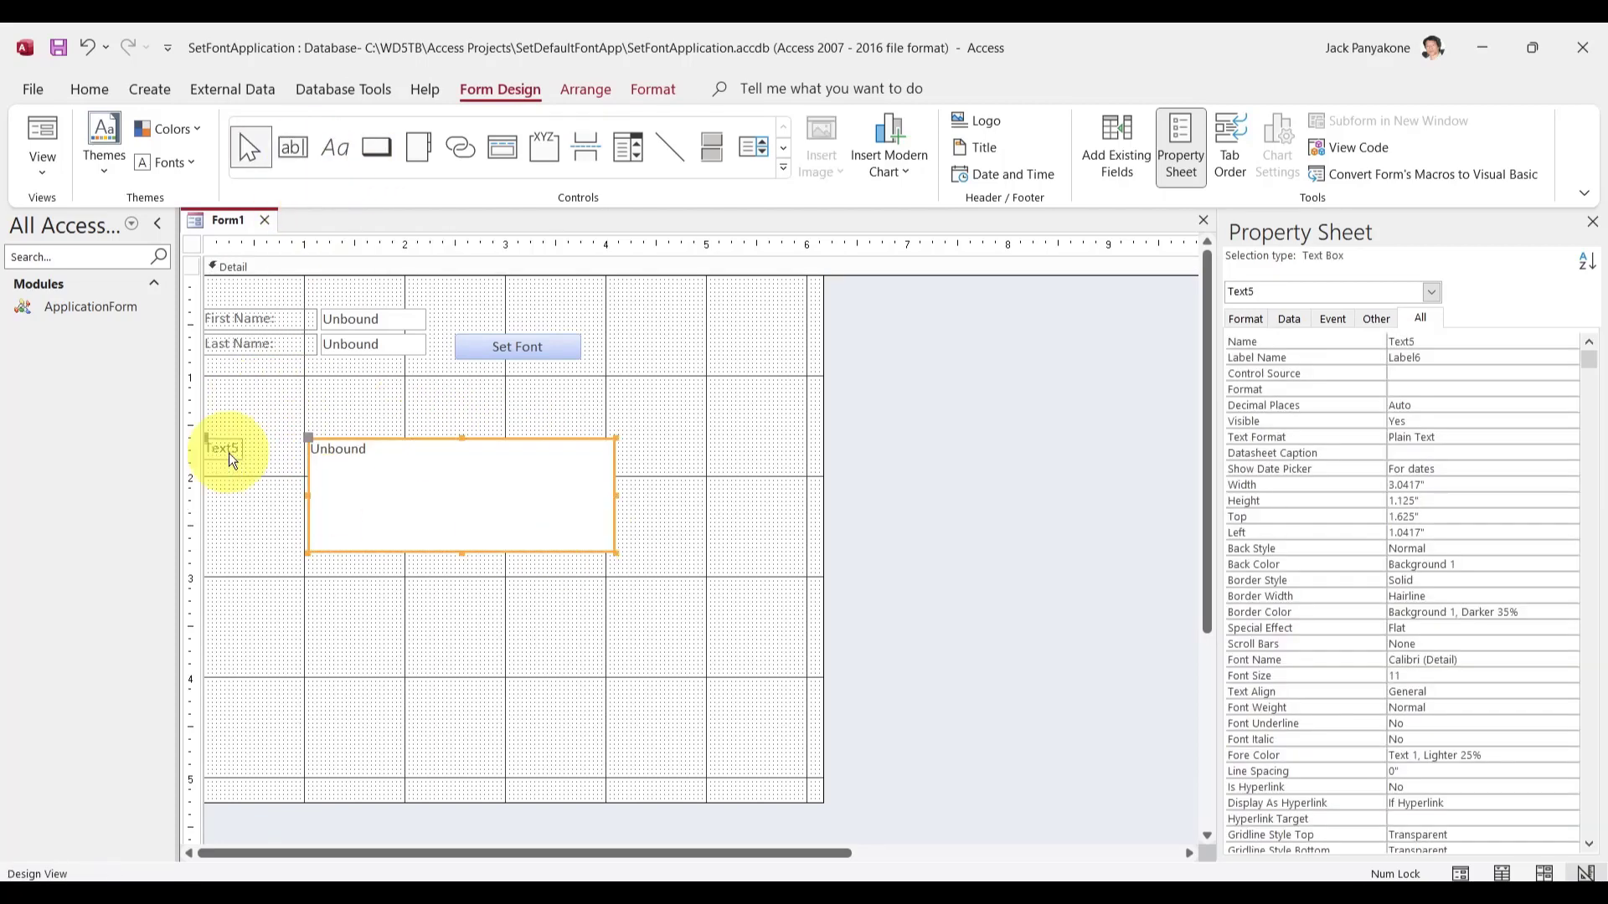
{"action": "left_click", "coordinate": [228, 454]}
{"action": "key", "text": "Delete"}
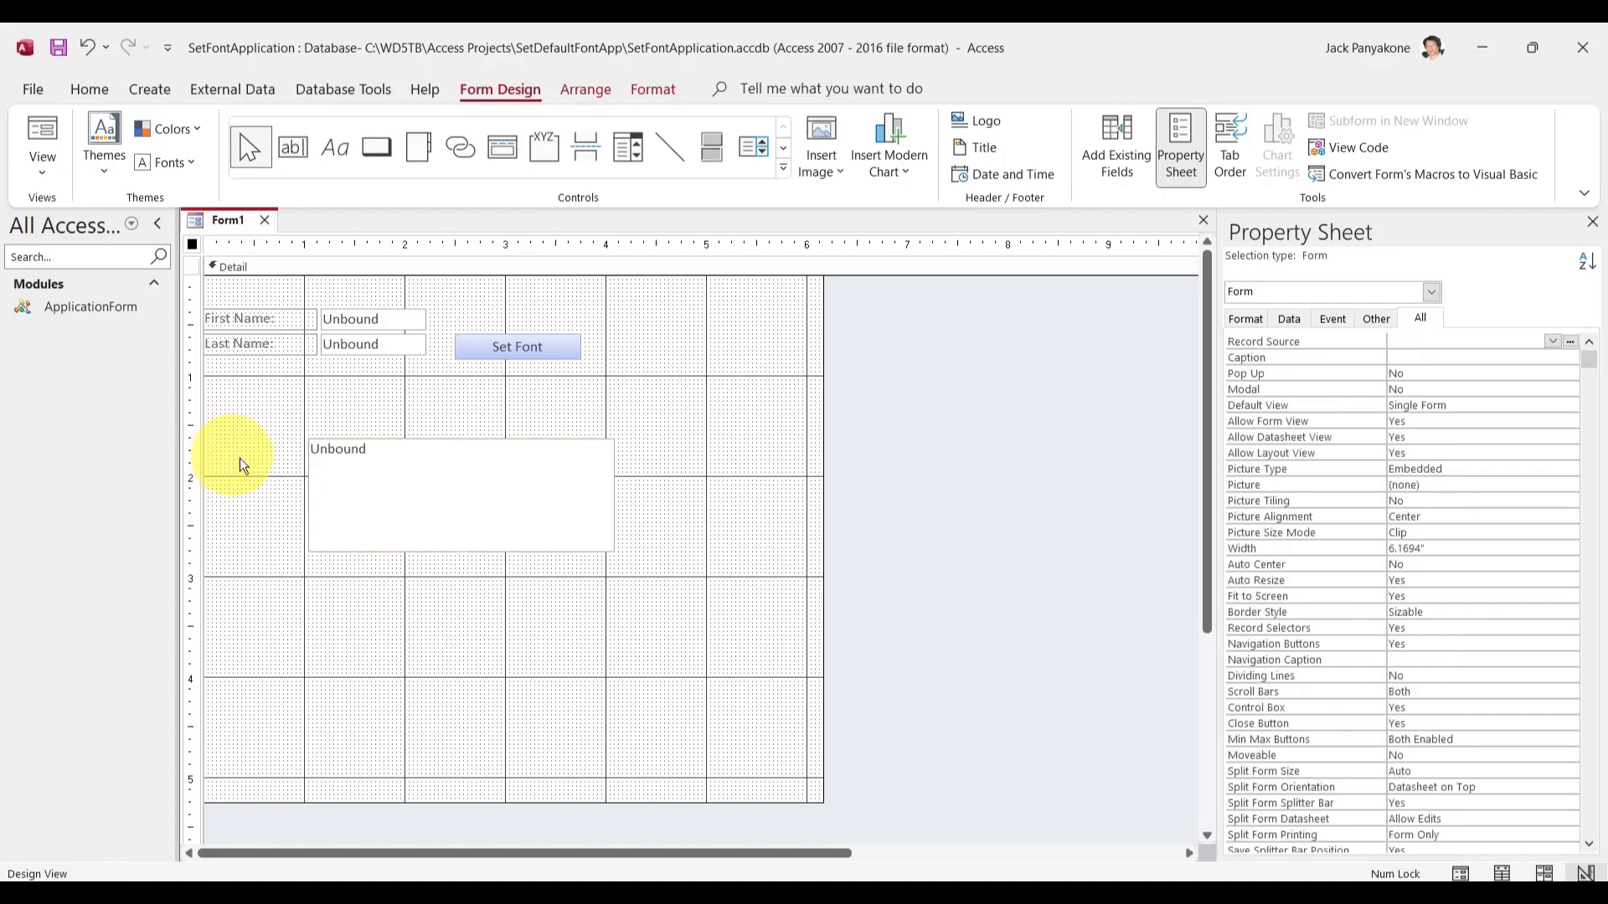
{"action": "left_click", "coordinate": [335, 474]}
{"action": "left_click_drag", "start_coordinate": [334, 474], "coordinate": [237, 414]}
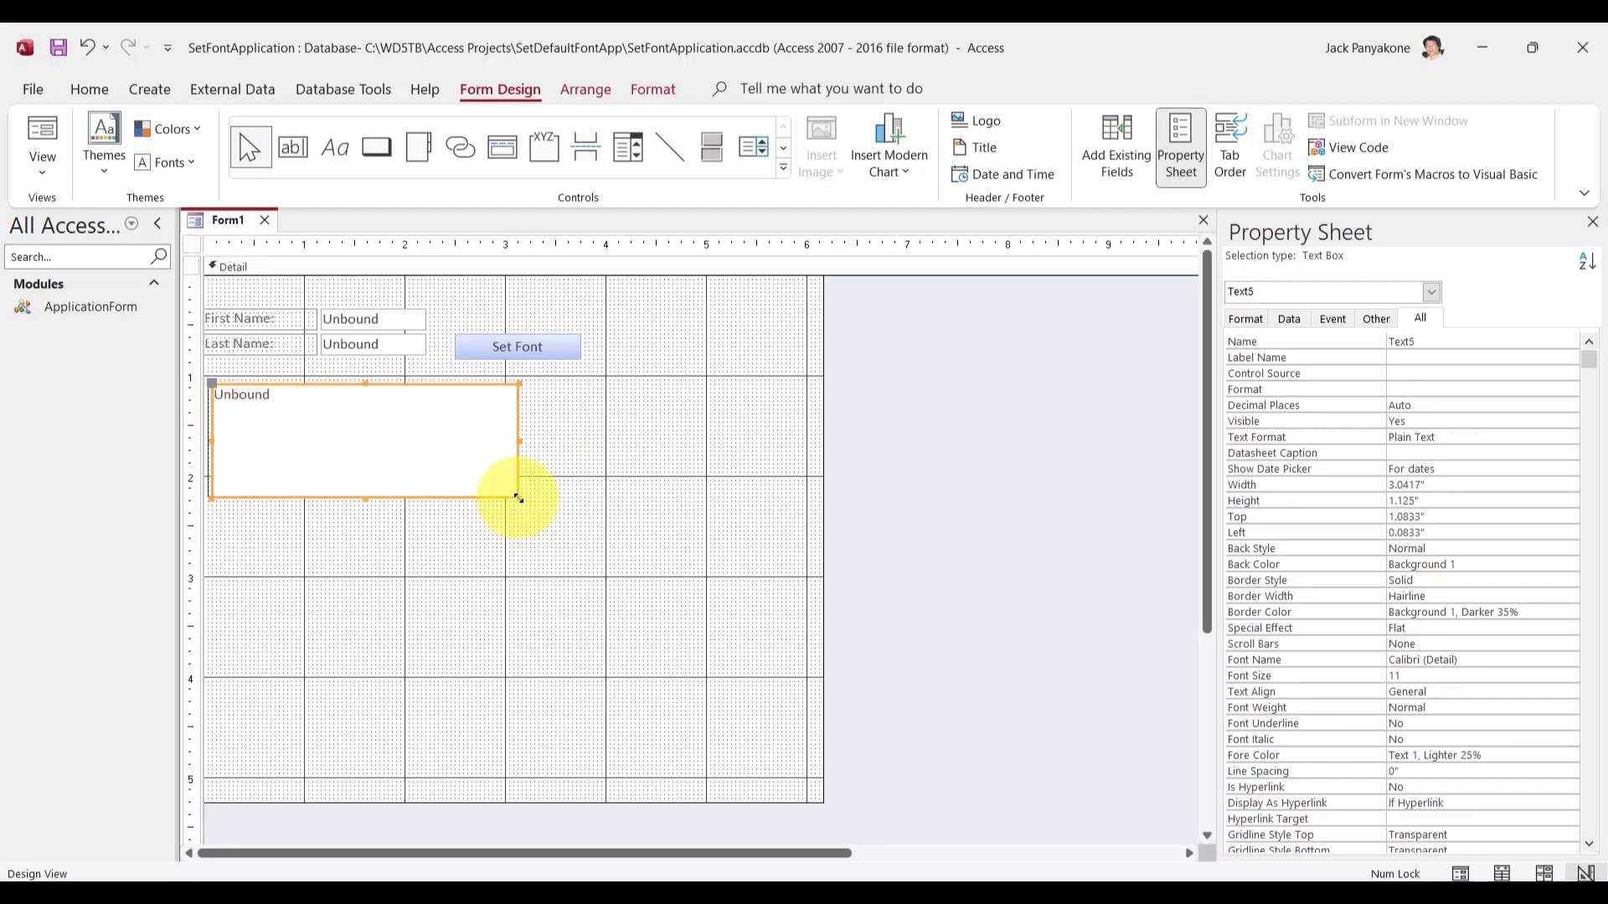
{"action": "left_click_drag", "start_coordinate": [517, 500], "coordinate": [784, 533]}
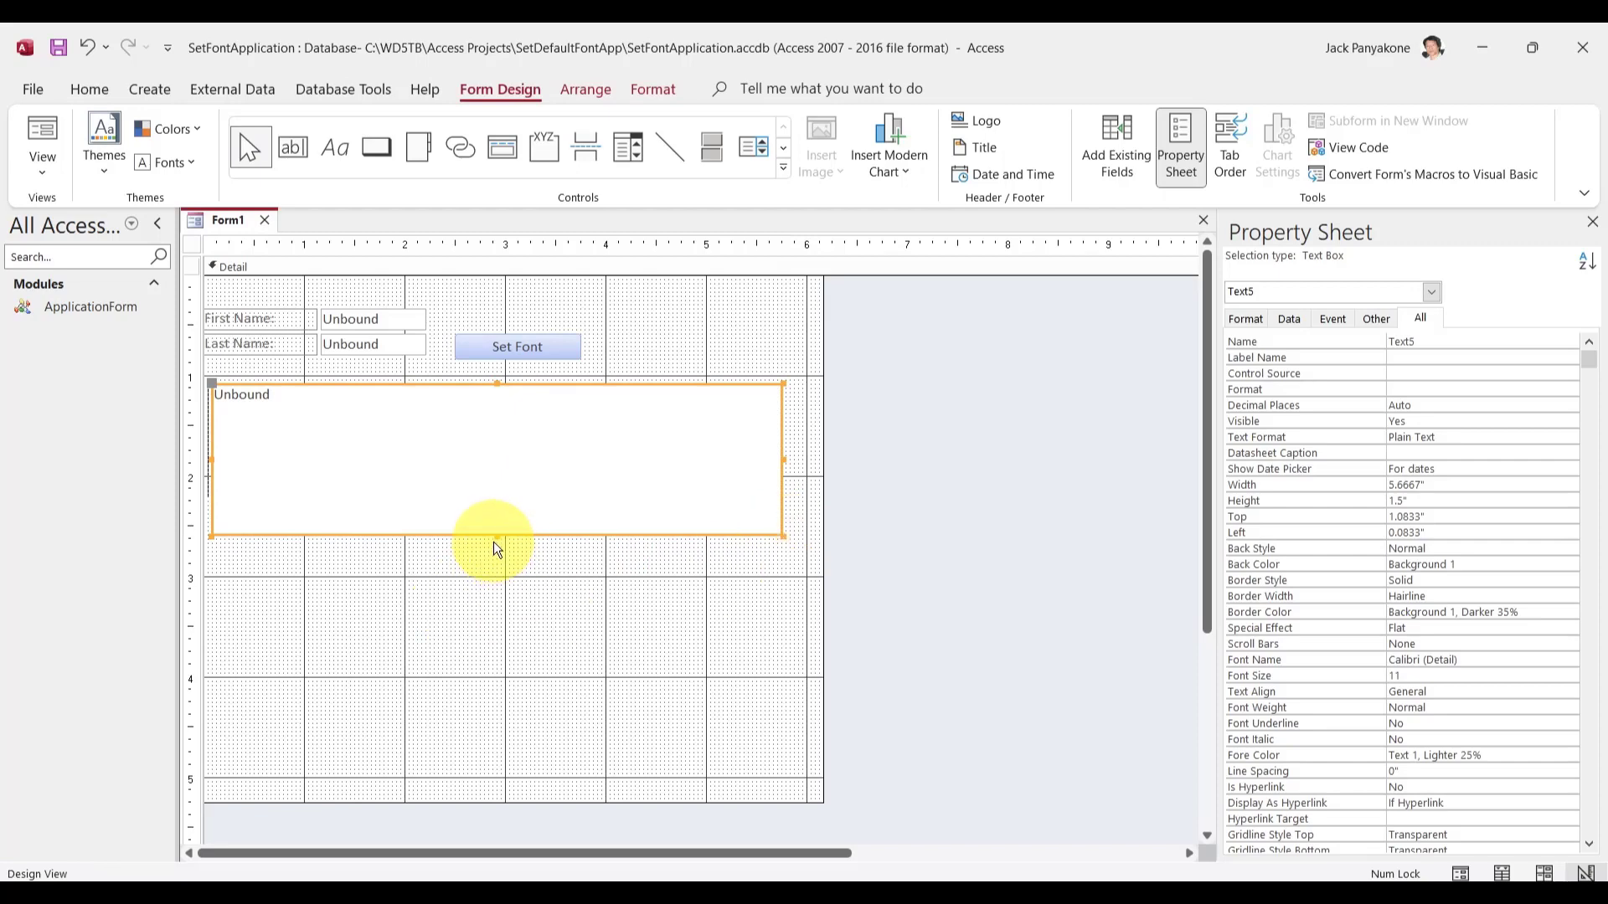
{"action": "left_click_drag", "start_coordinate": [495, 536], "coordinate": [494, 613]}
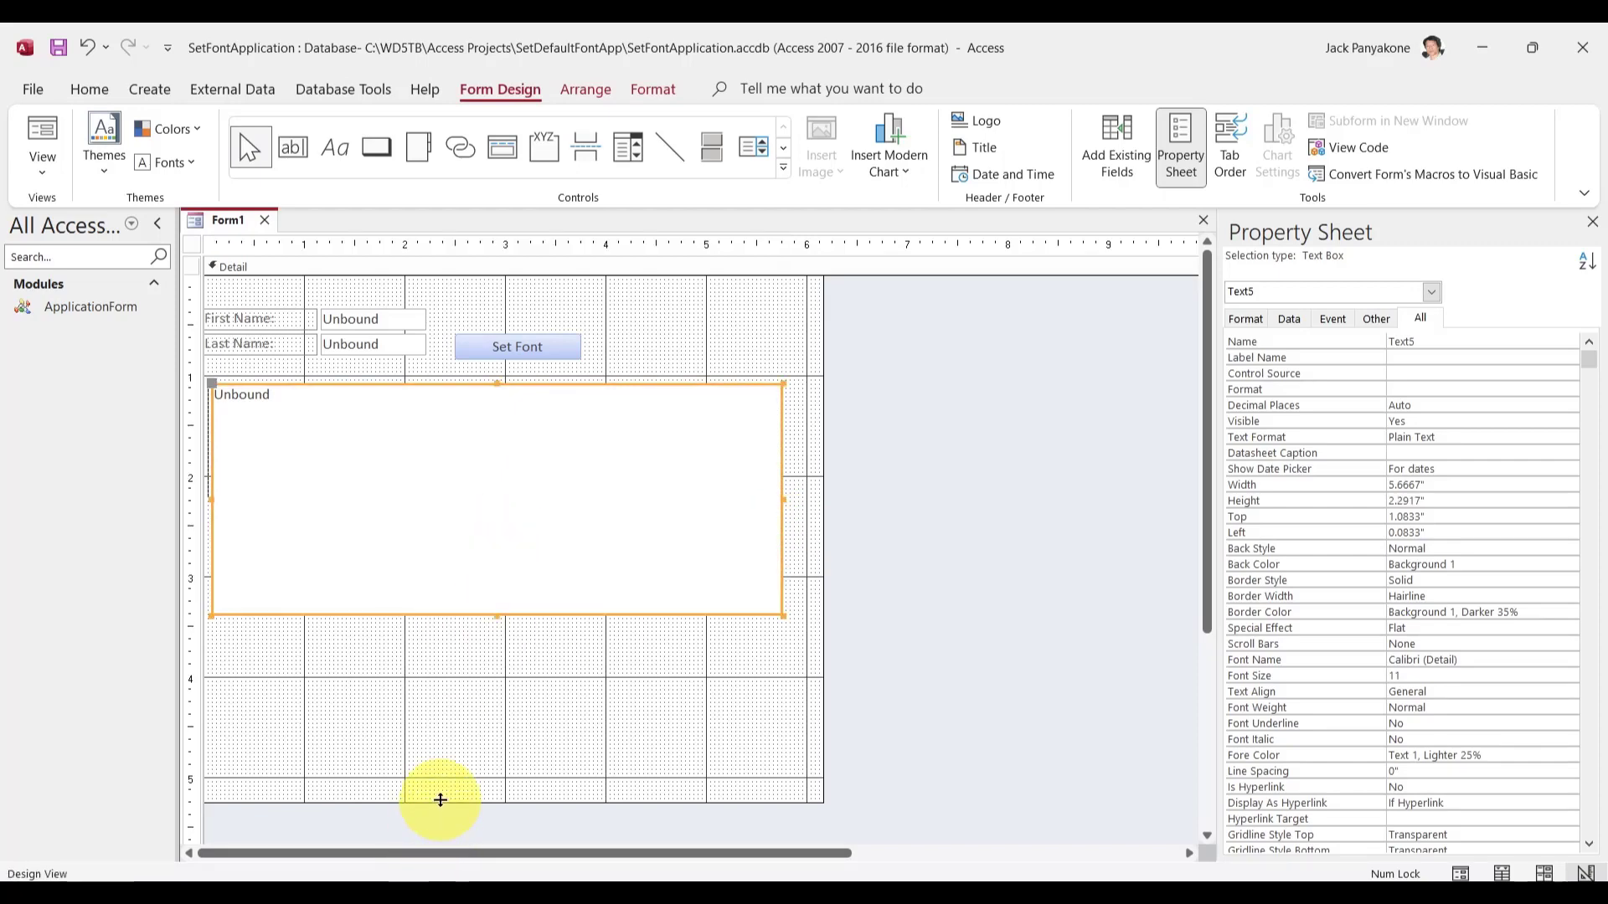
- Shrink the Detail section's height and narrow the form to 5.875" around the text box
{"action": "left_click_drag", "start_coordinate": [440, 801], "coordinate": [434, 628]}
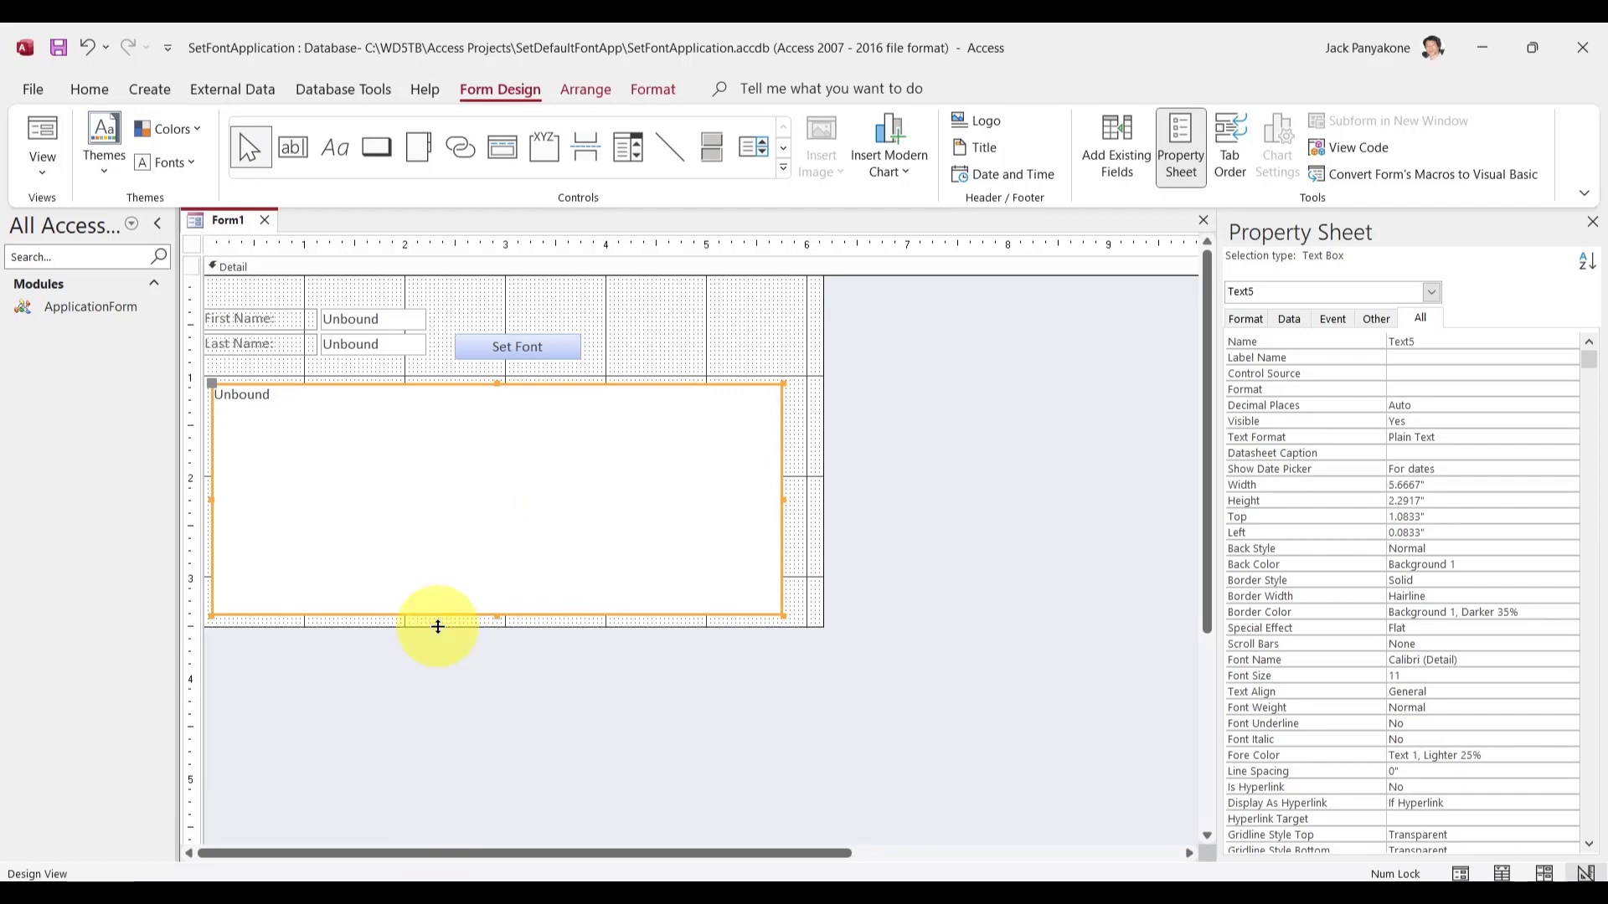
{"action": "left_click_drag", "start_coordinate": [822, 451], "coordinate": [794, 453]}
{"action": "left_click", "coordinate": [878, 482]}
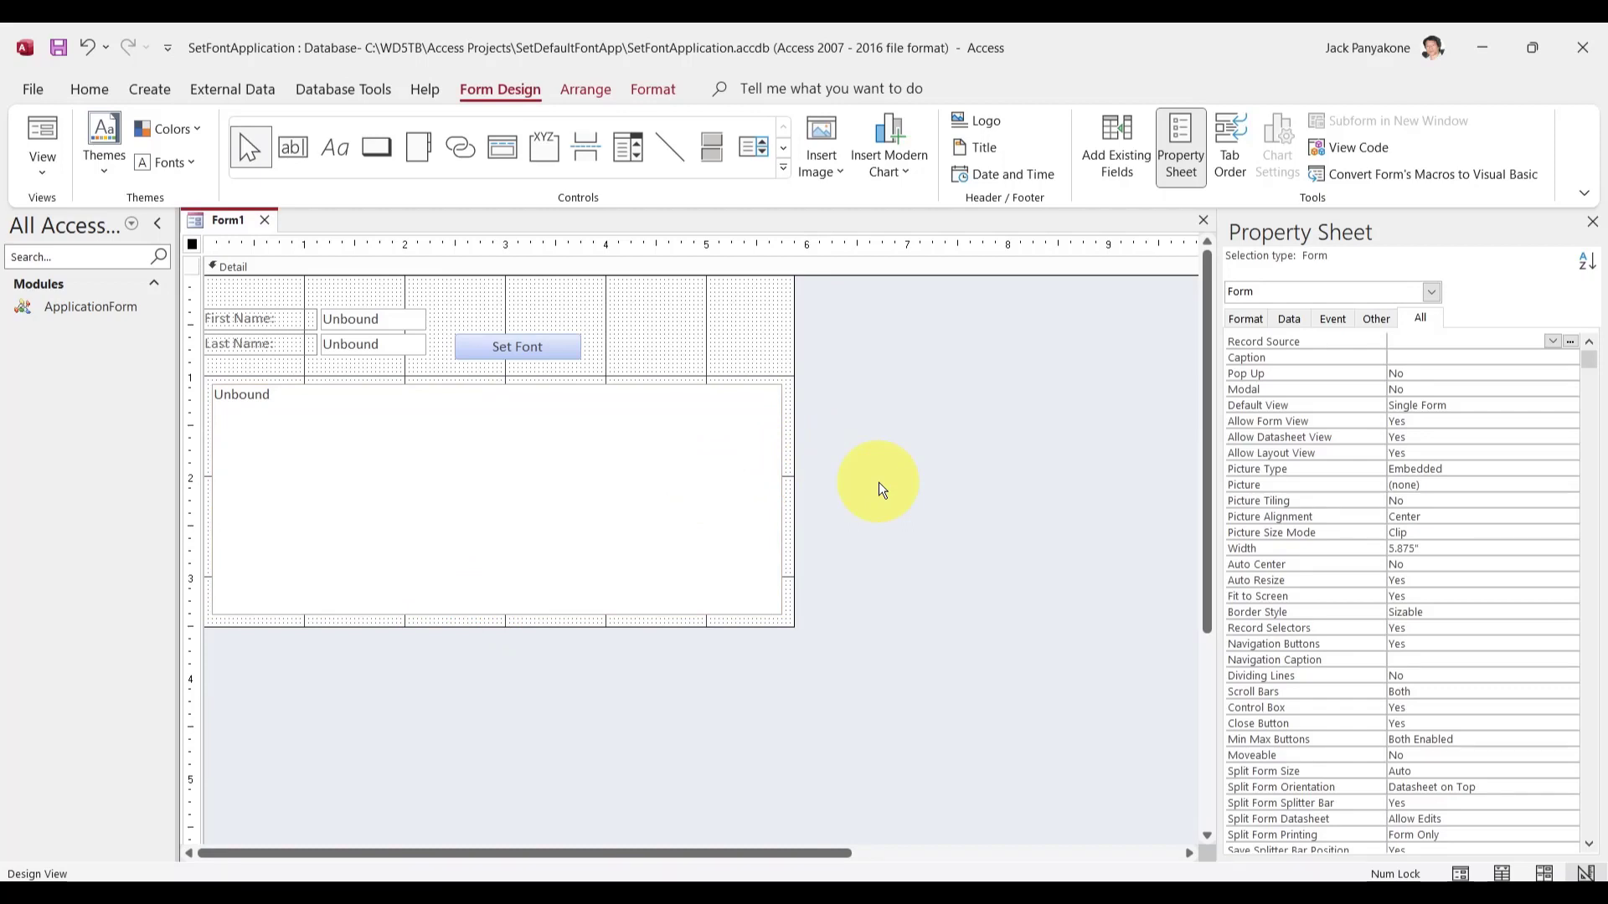
- Save the new form as frmTest
{"action": "key", "text": "ctrl+s"}
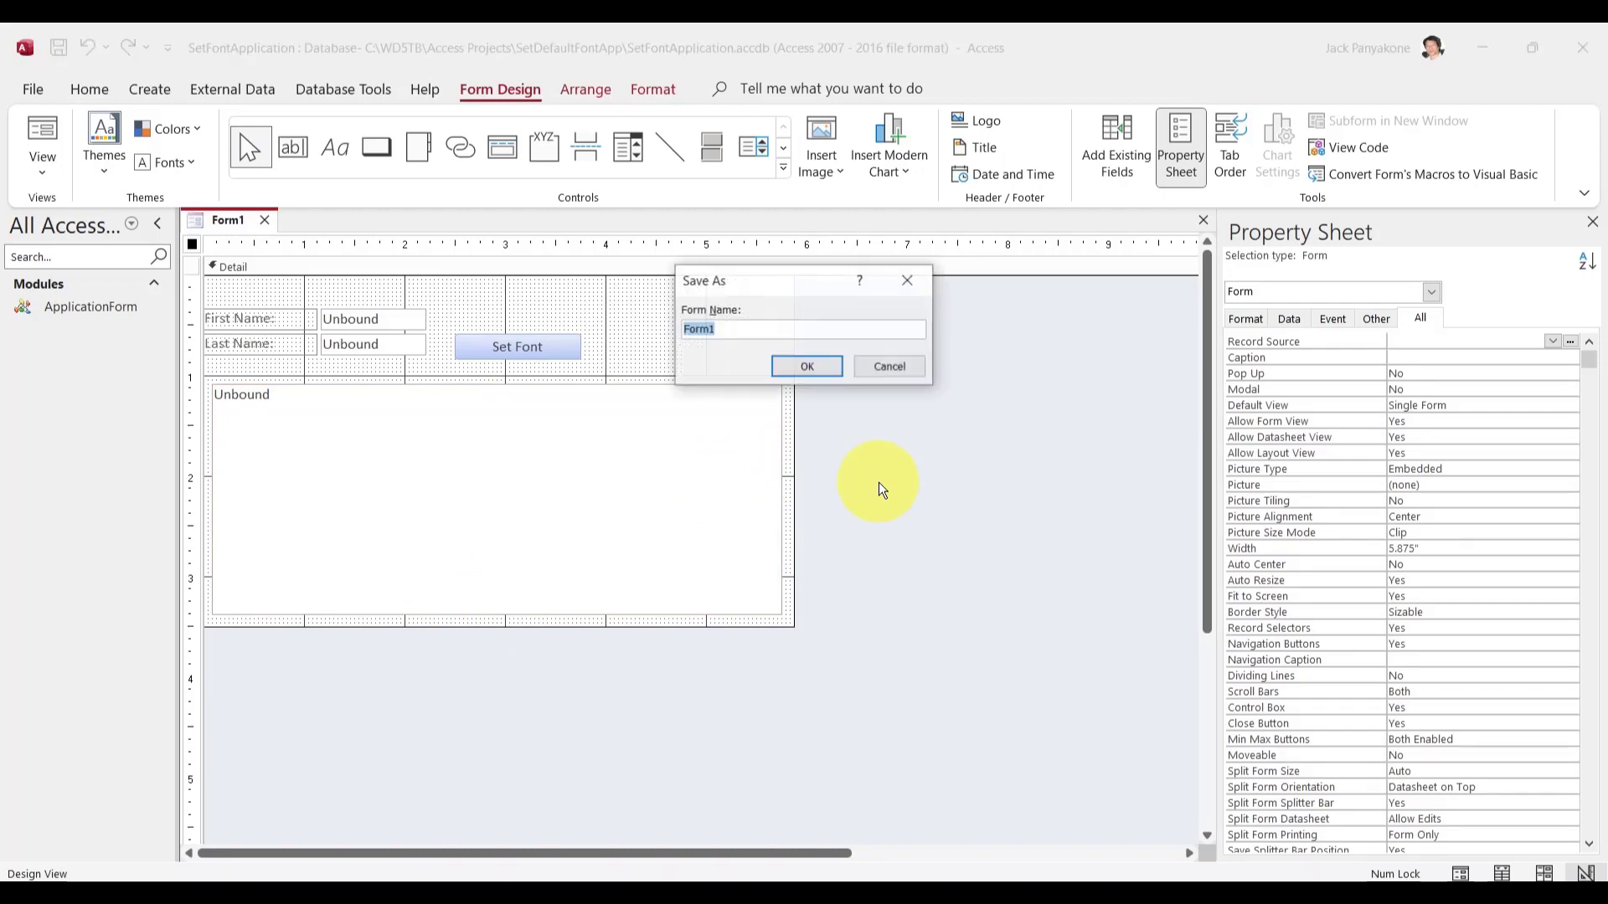
{"action": "type", "text": "sf"}
{"action": "key", "text": "BackSpace"}
{"action": "key", "text": "BackSpace"}
{"action": "type", "text": "f"}
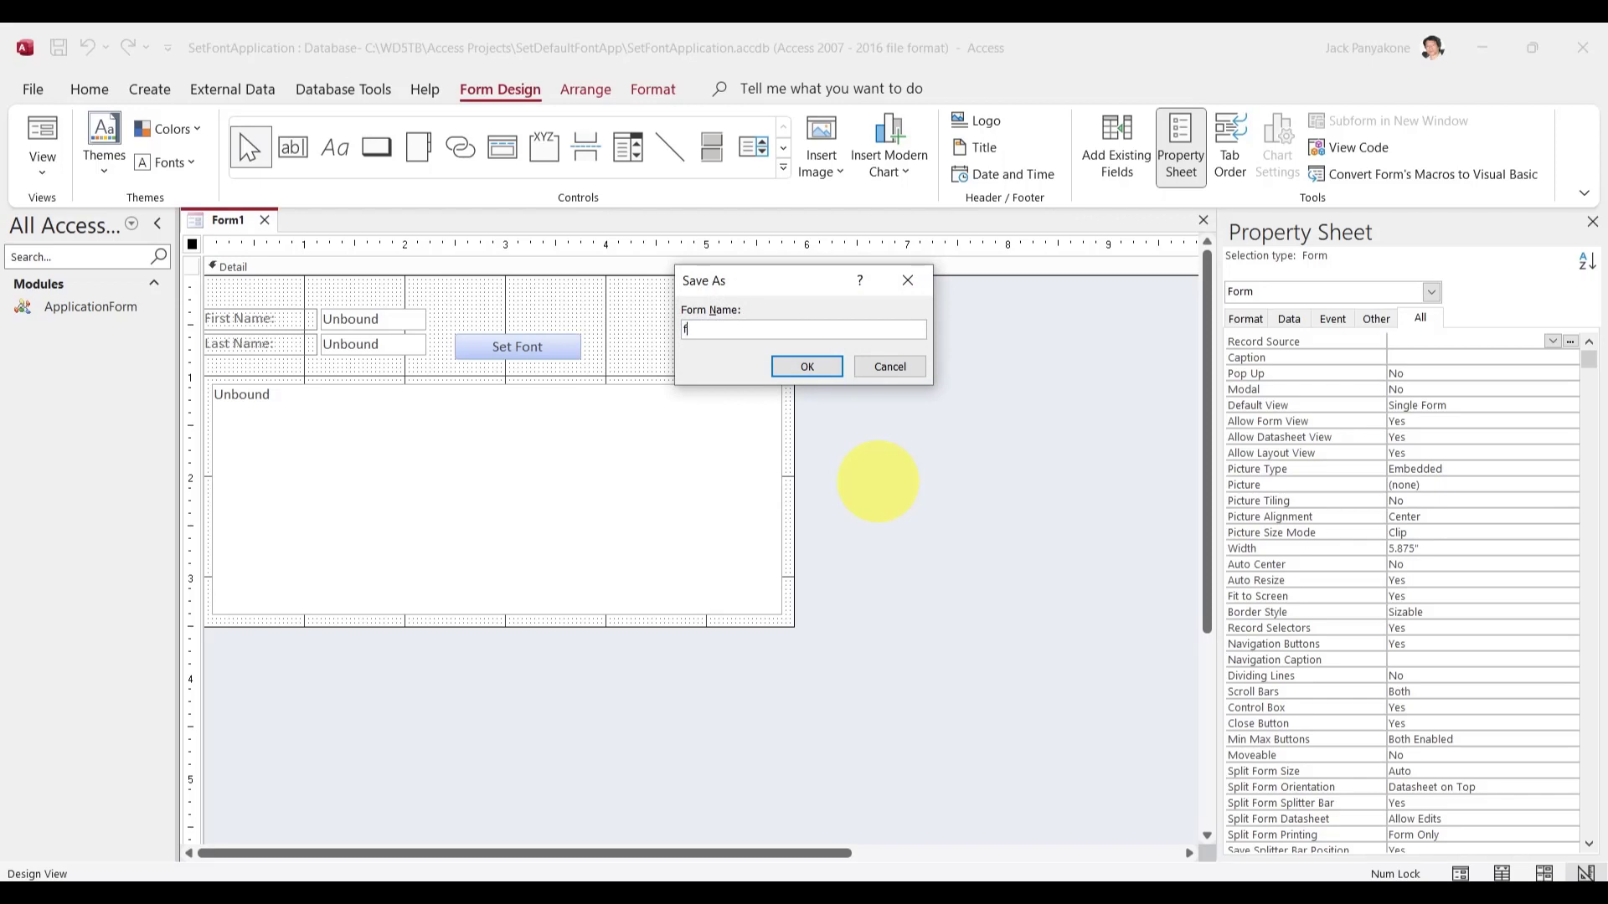
{"action": "type", "text": "rmTest"}
{"action": "key", "text": "Return"}
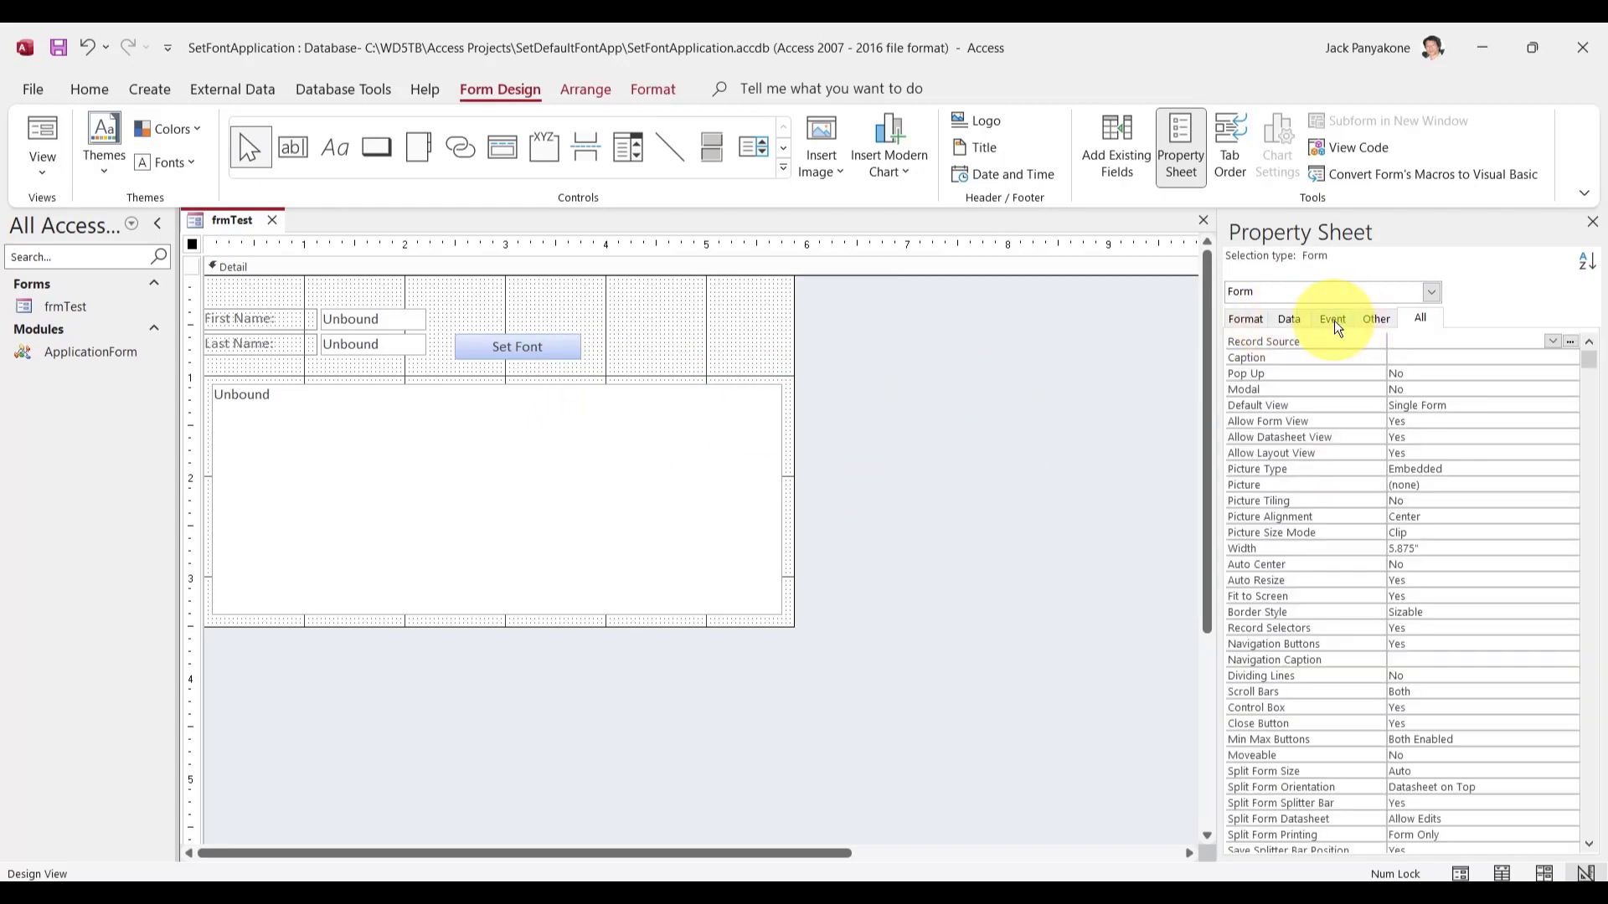
- Set cmdSetFont's On Click to [Event Procedure] and open its code stub
{"action": "left_click", "coordinate": [564, 347]}
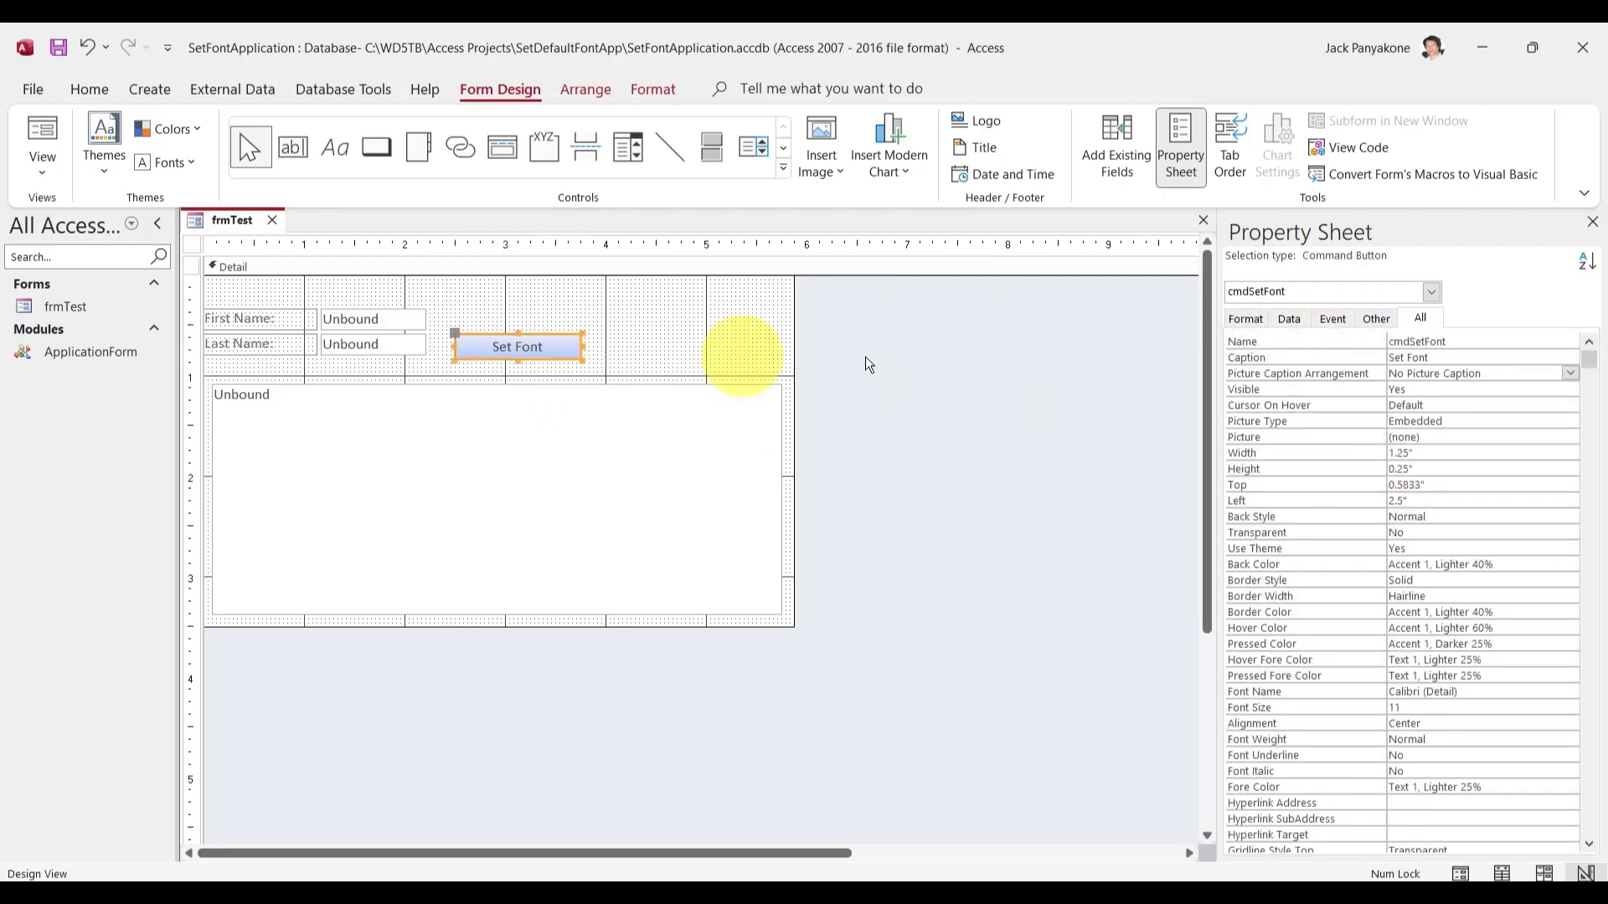
{"action": "left_click", "coordinate": [1332, 319]}
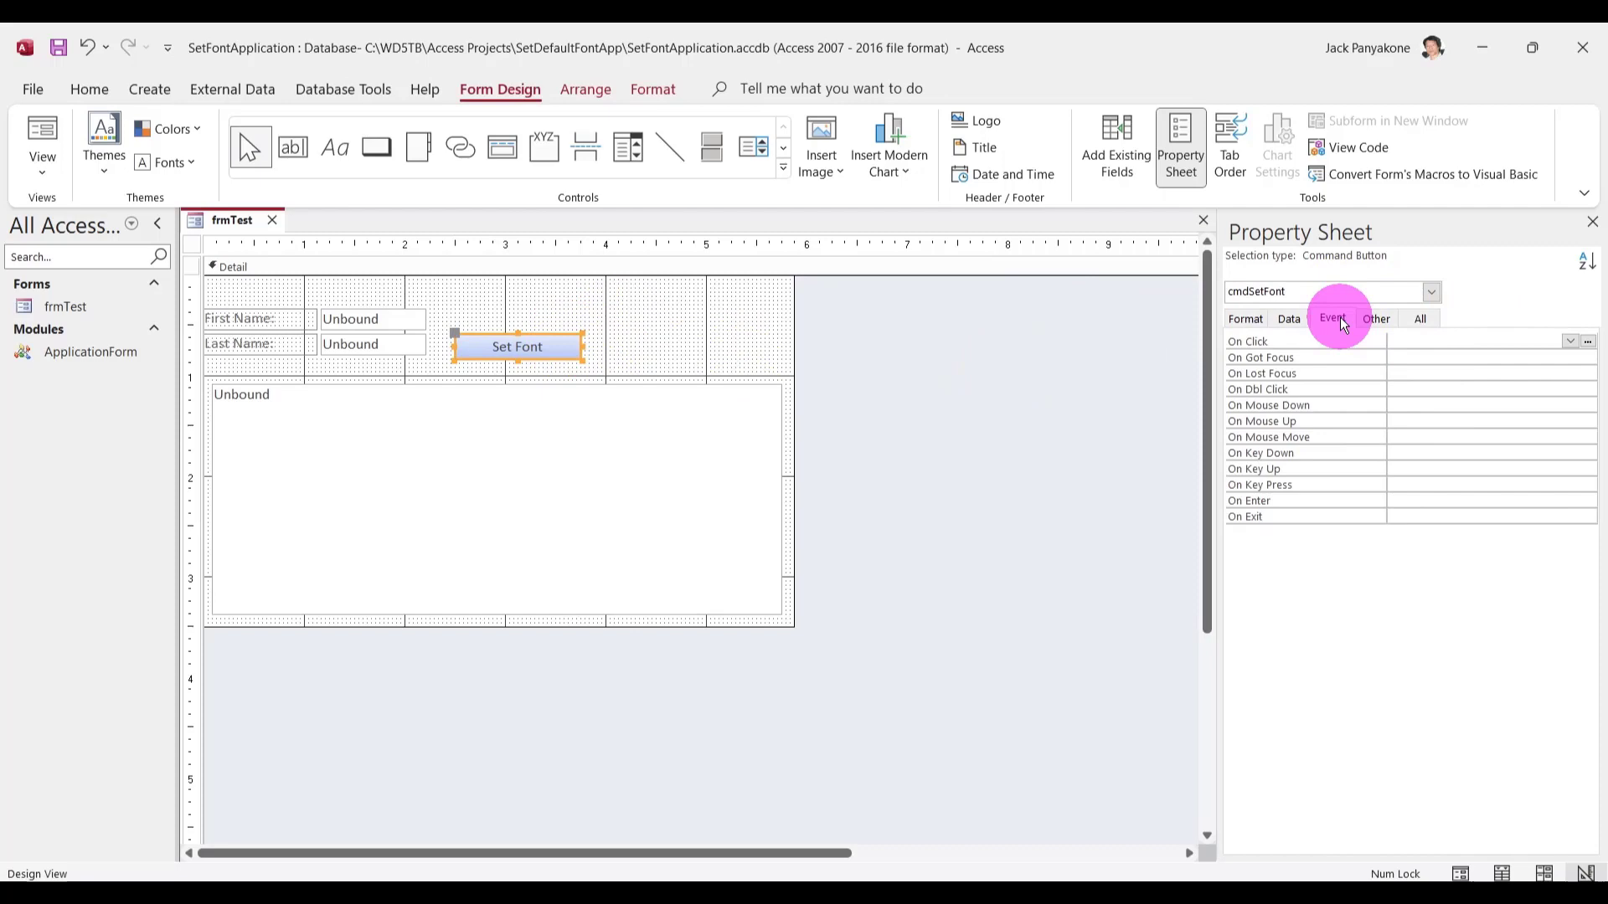
{"action": "double_click", "coordinate": [1504, 343]}
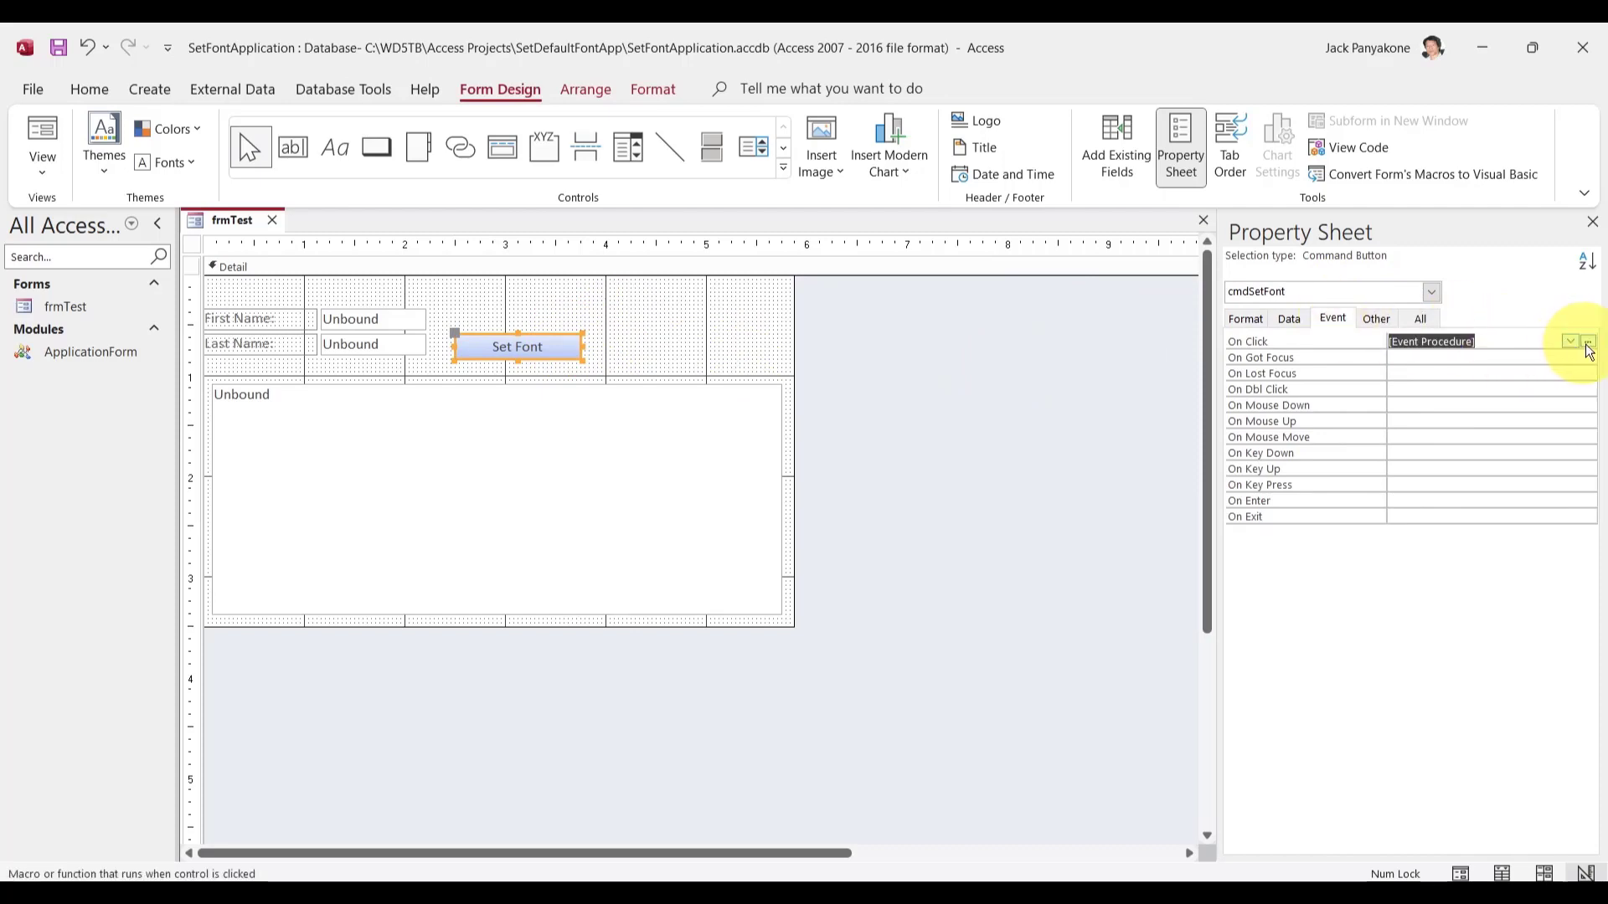
{"action": "left_click", "coordinate": [1587, 342]}
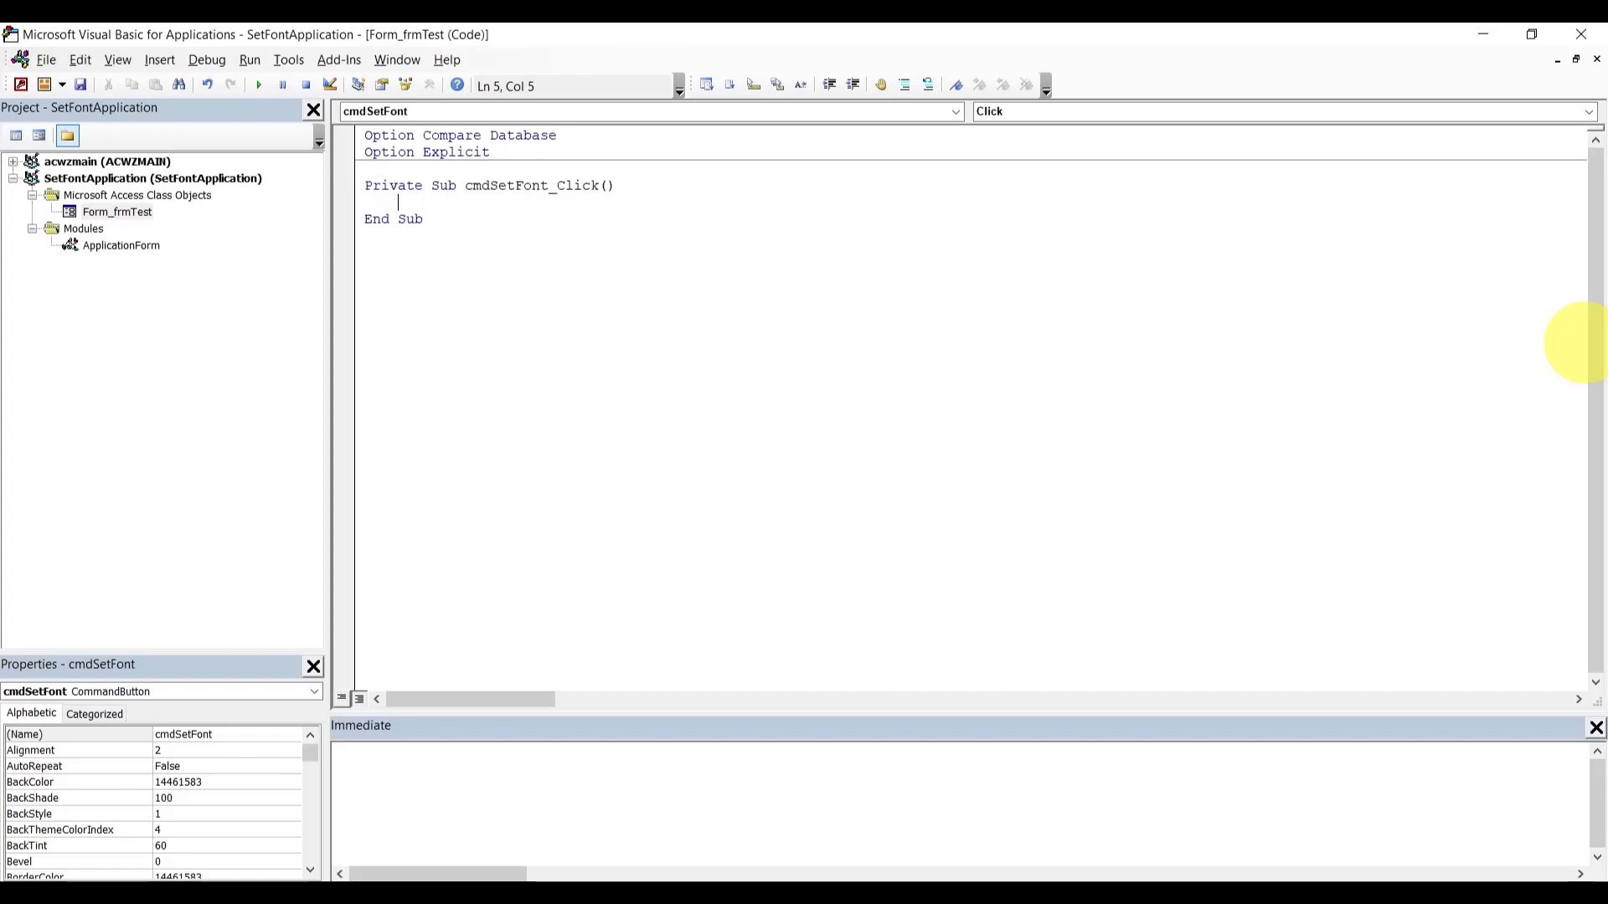
- Add the line Call ApplicationForm.SetDefaultFont(Me) to cmdSetFont_Click
{"action": "type", "text": "call applicationf"}
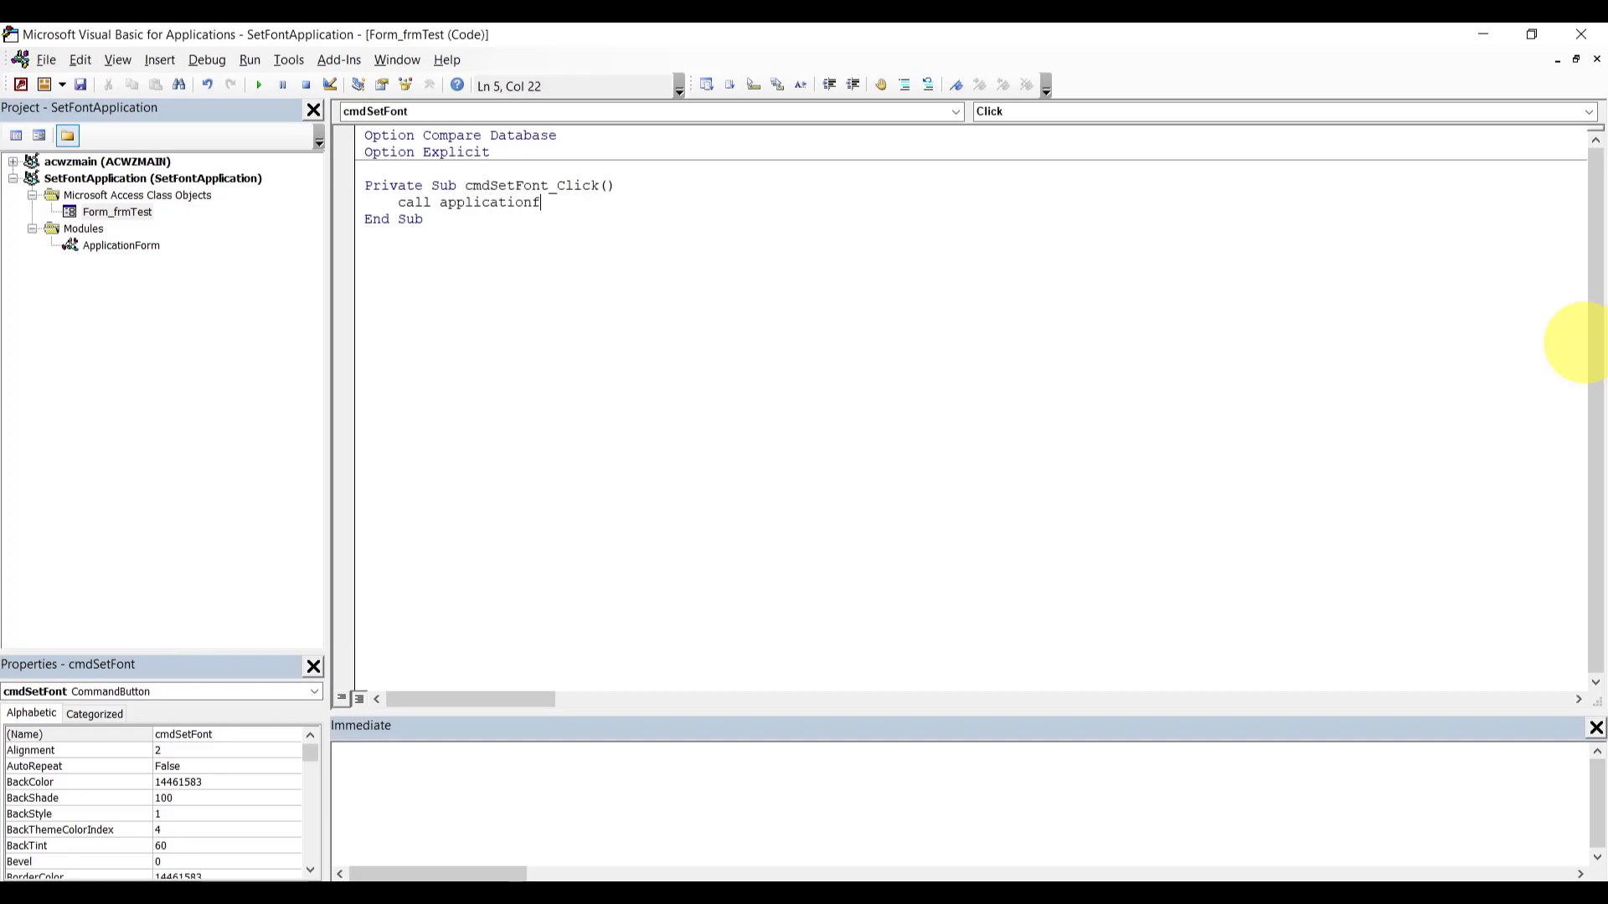
{"action": "type", "text": "orm.S"}
{"action": "key", "text": "Tab"}
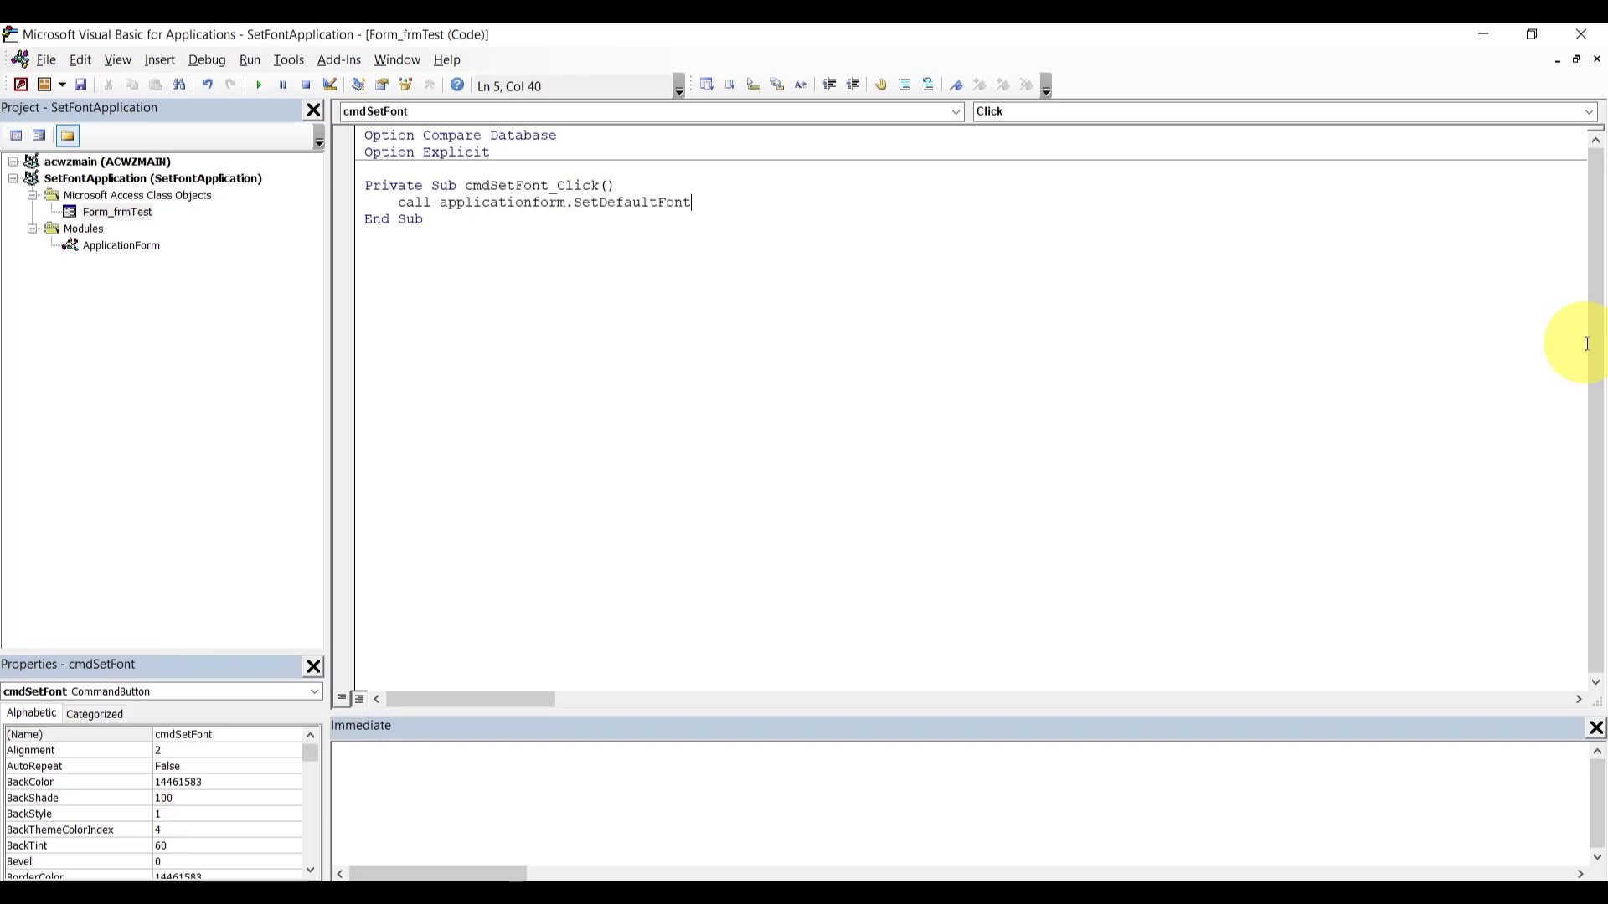
{"action": "type", "text": "(me)"}
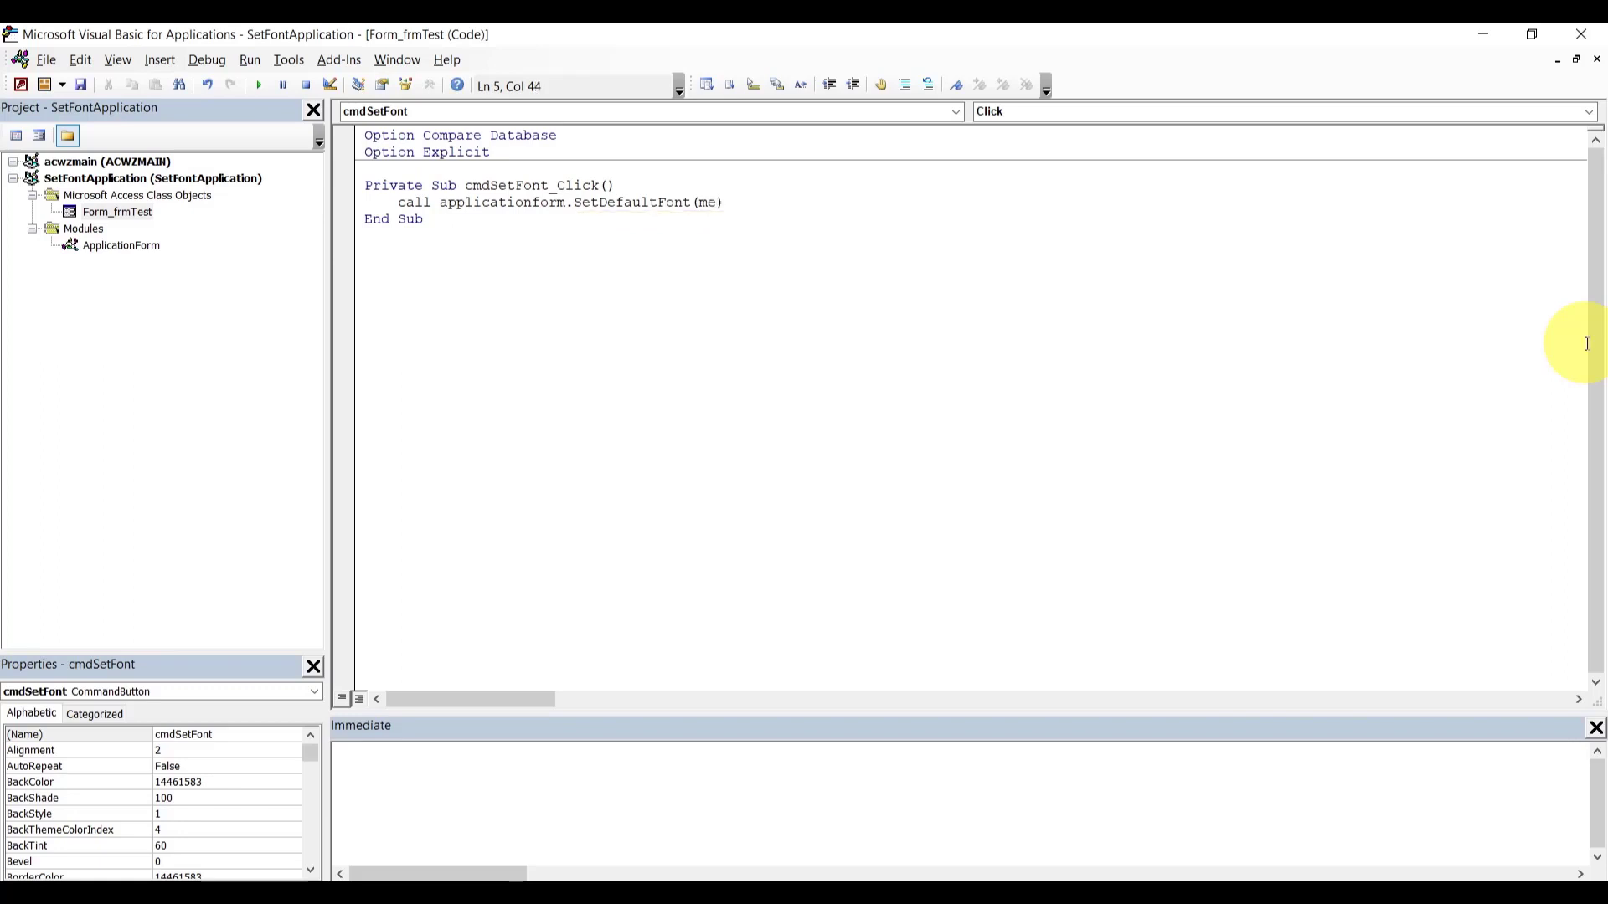
{"action": "left_click", "coordinate": [1483, 416]}
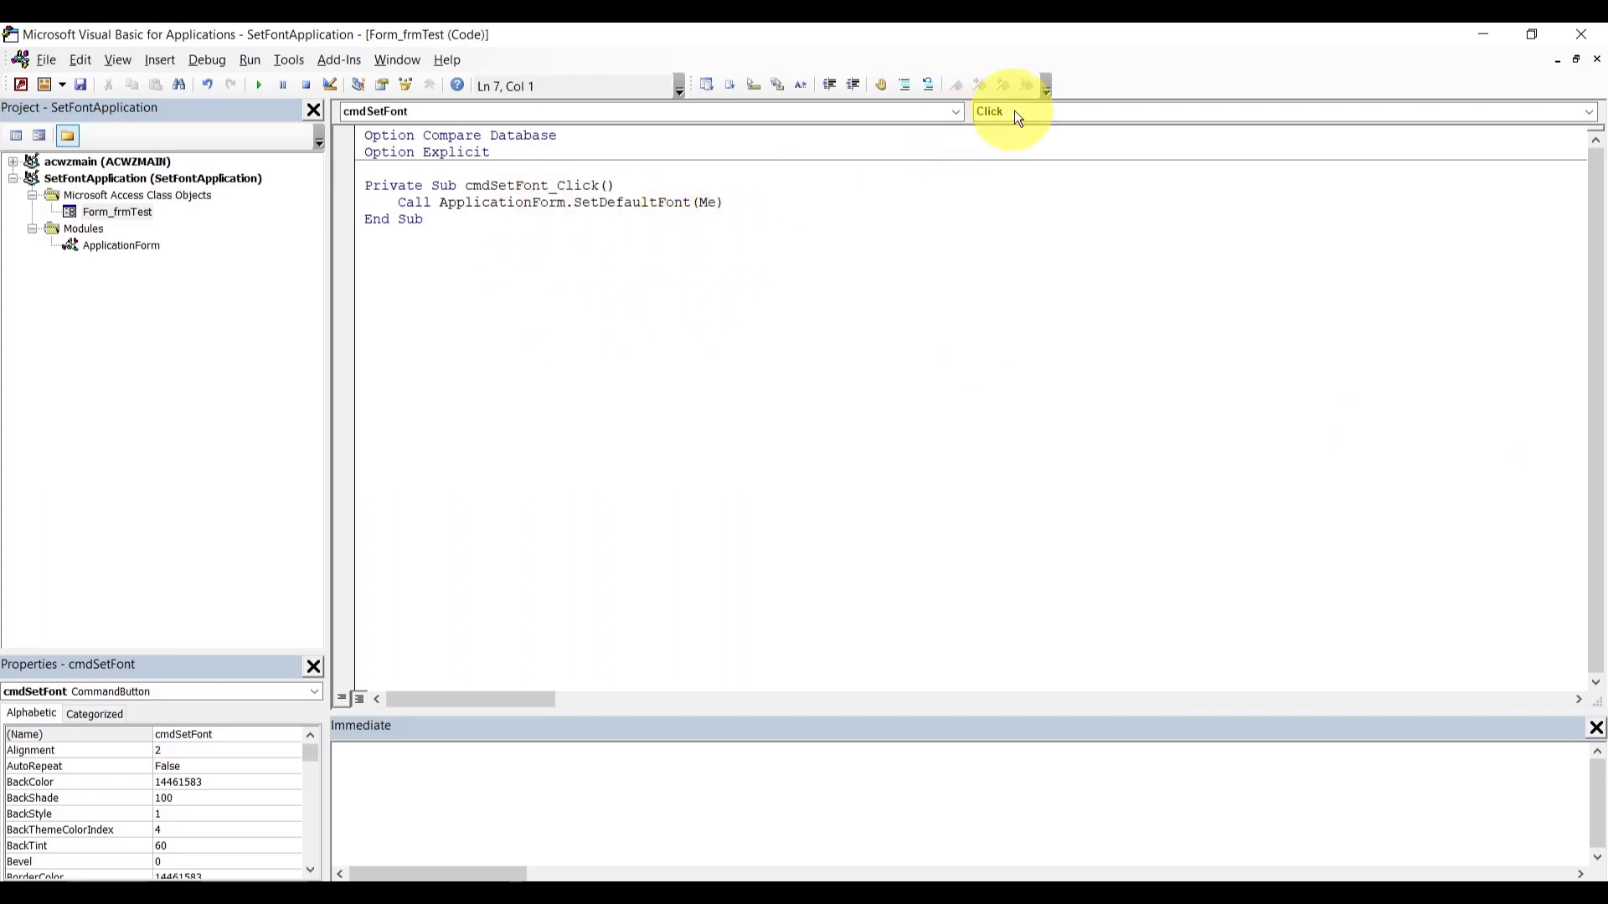
- Create a Form_Load procedure that calls cmdSetFont_Click
{"action": "left_click", "coordinate": [956, 112]}
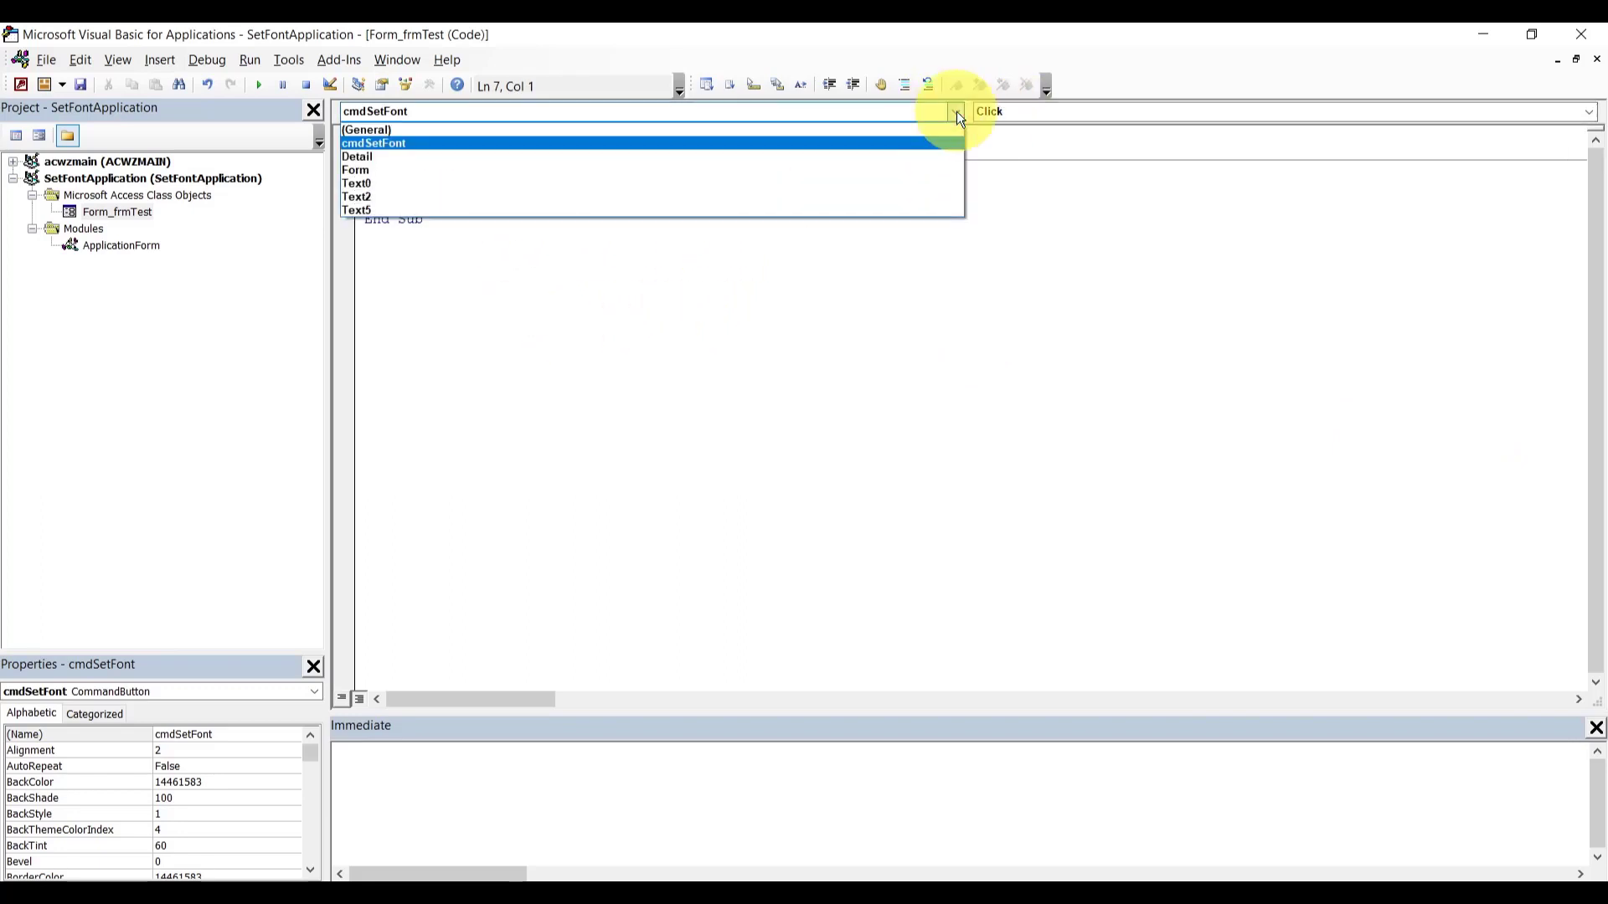
{"action": "left_click", "coordinate": [830, 172]}
{"action": "key", "text": "Tab"}
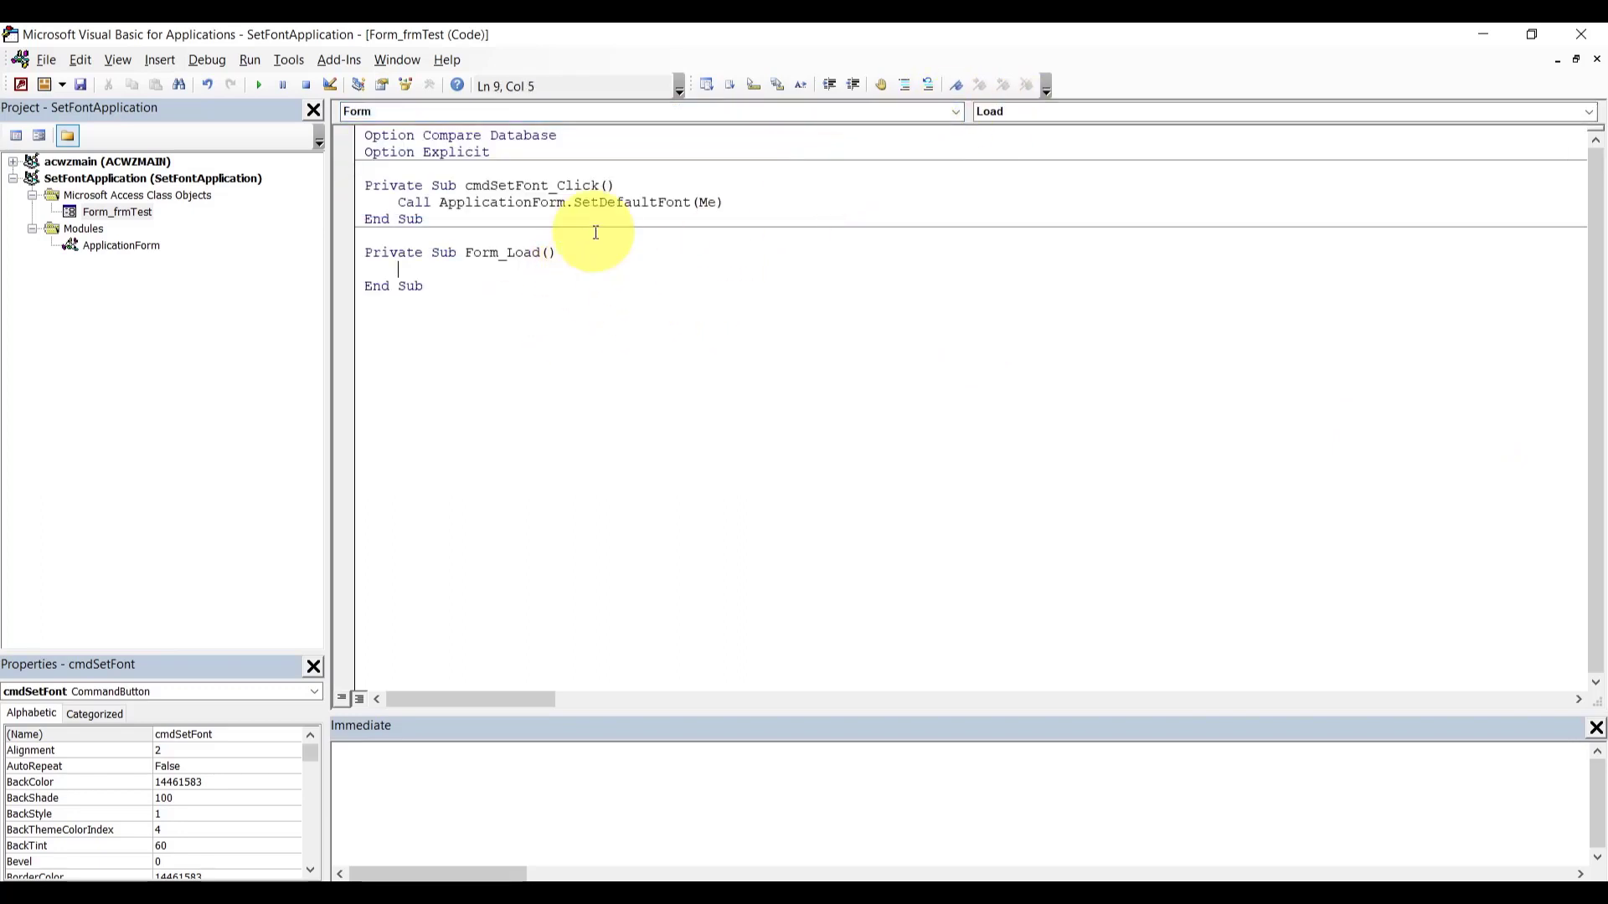
{"action": "double_click", "coordinate": [580, 187]}
{"action": "key", "text": "ctrl+c"}
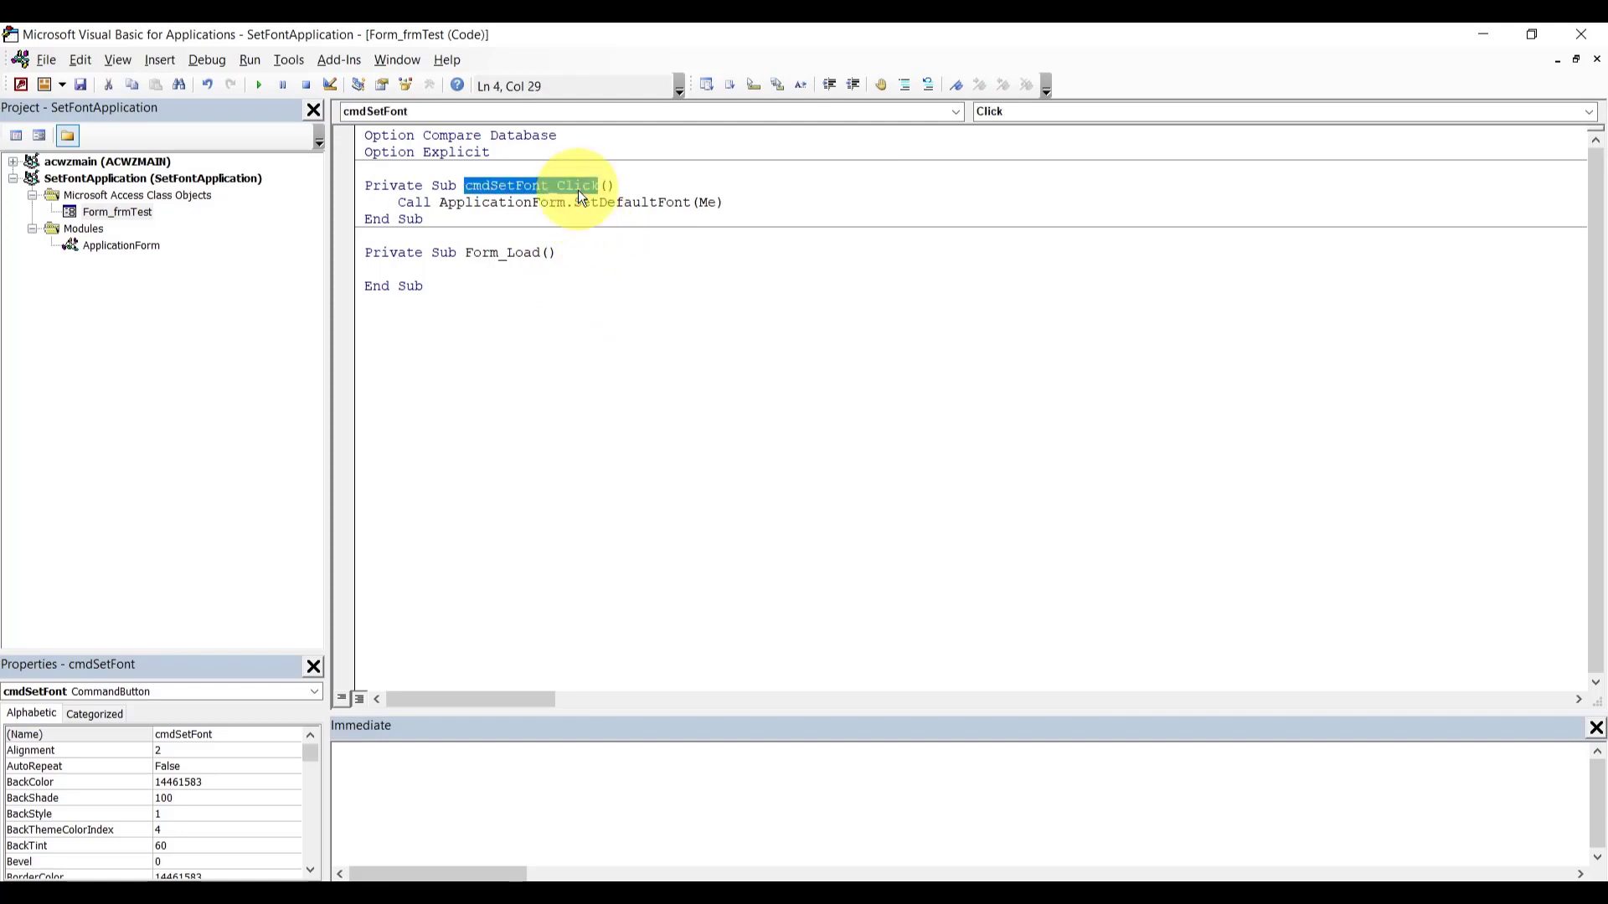
{"action": "left_click", "coordinate": [510, 269]}
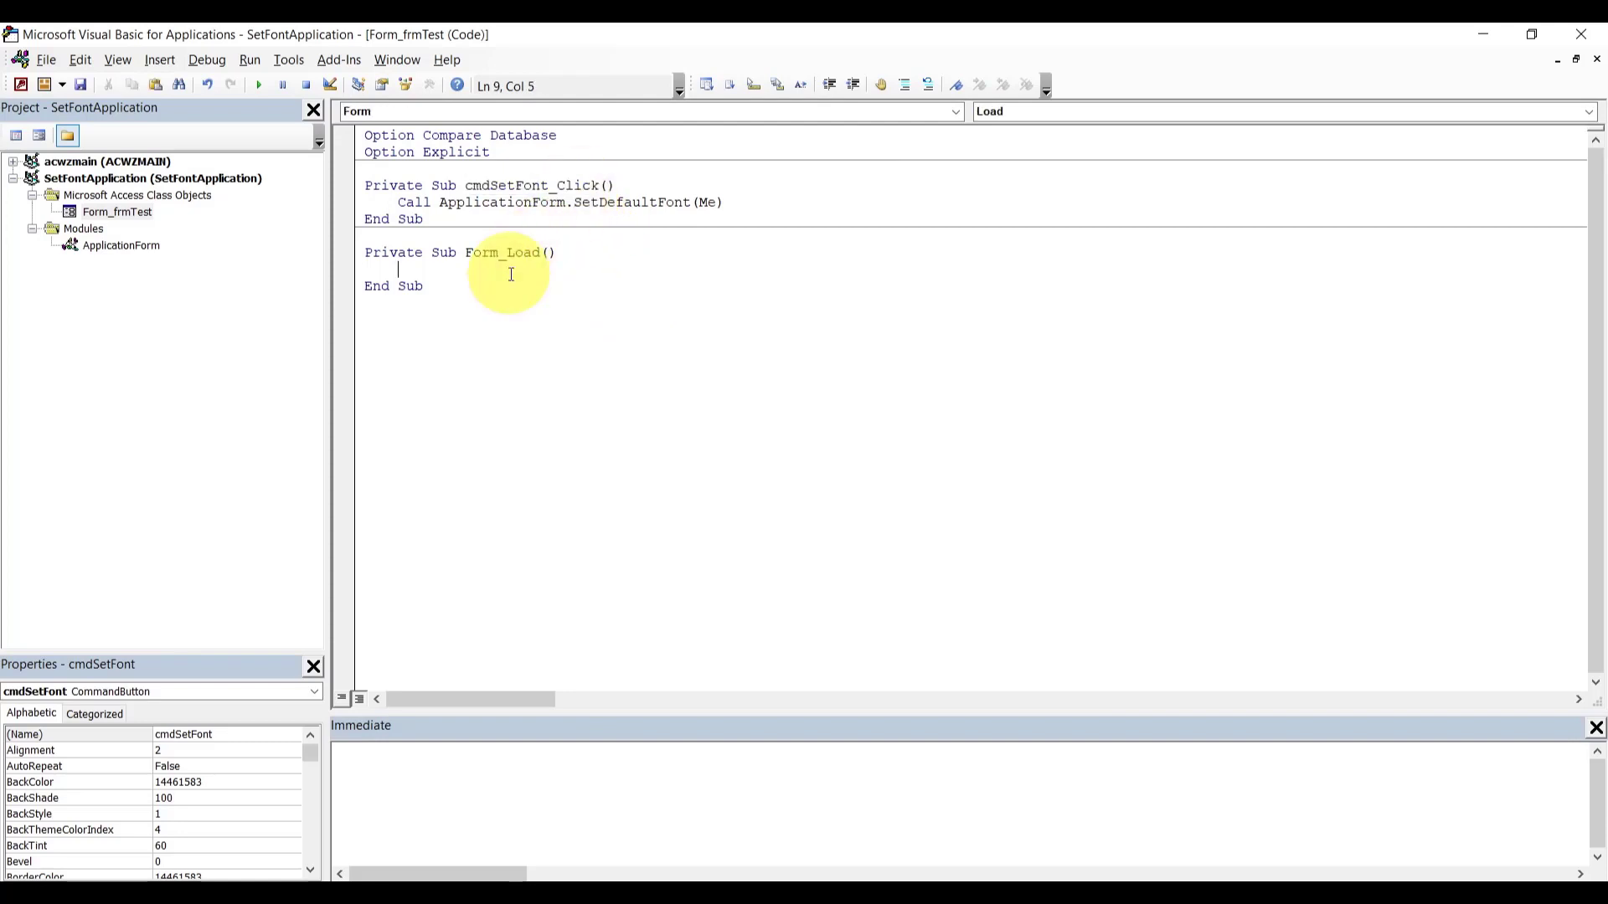
{"action": "type", "text": "call"}
{"action": "key", "text": "ctrl+v"}
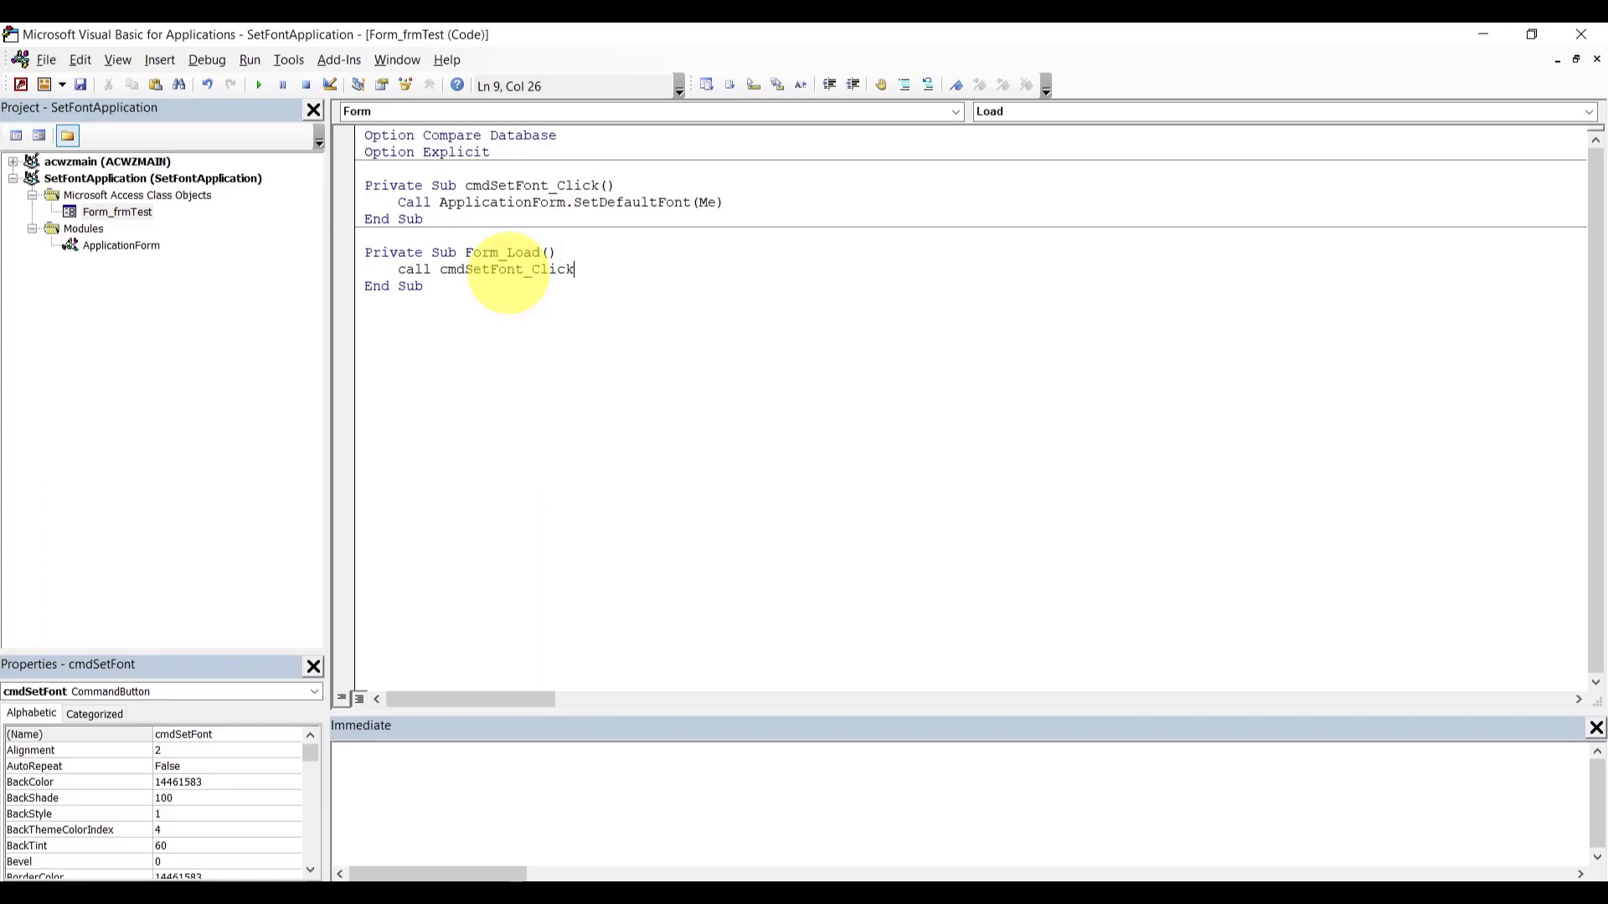
{"action": "left_click", "coordinate": [516, 309]}
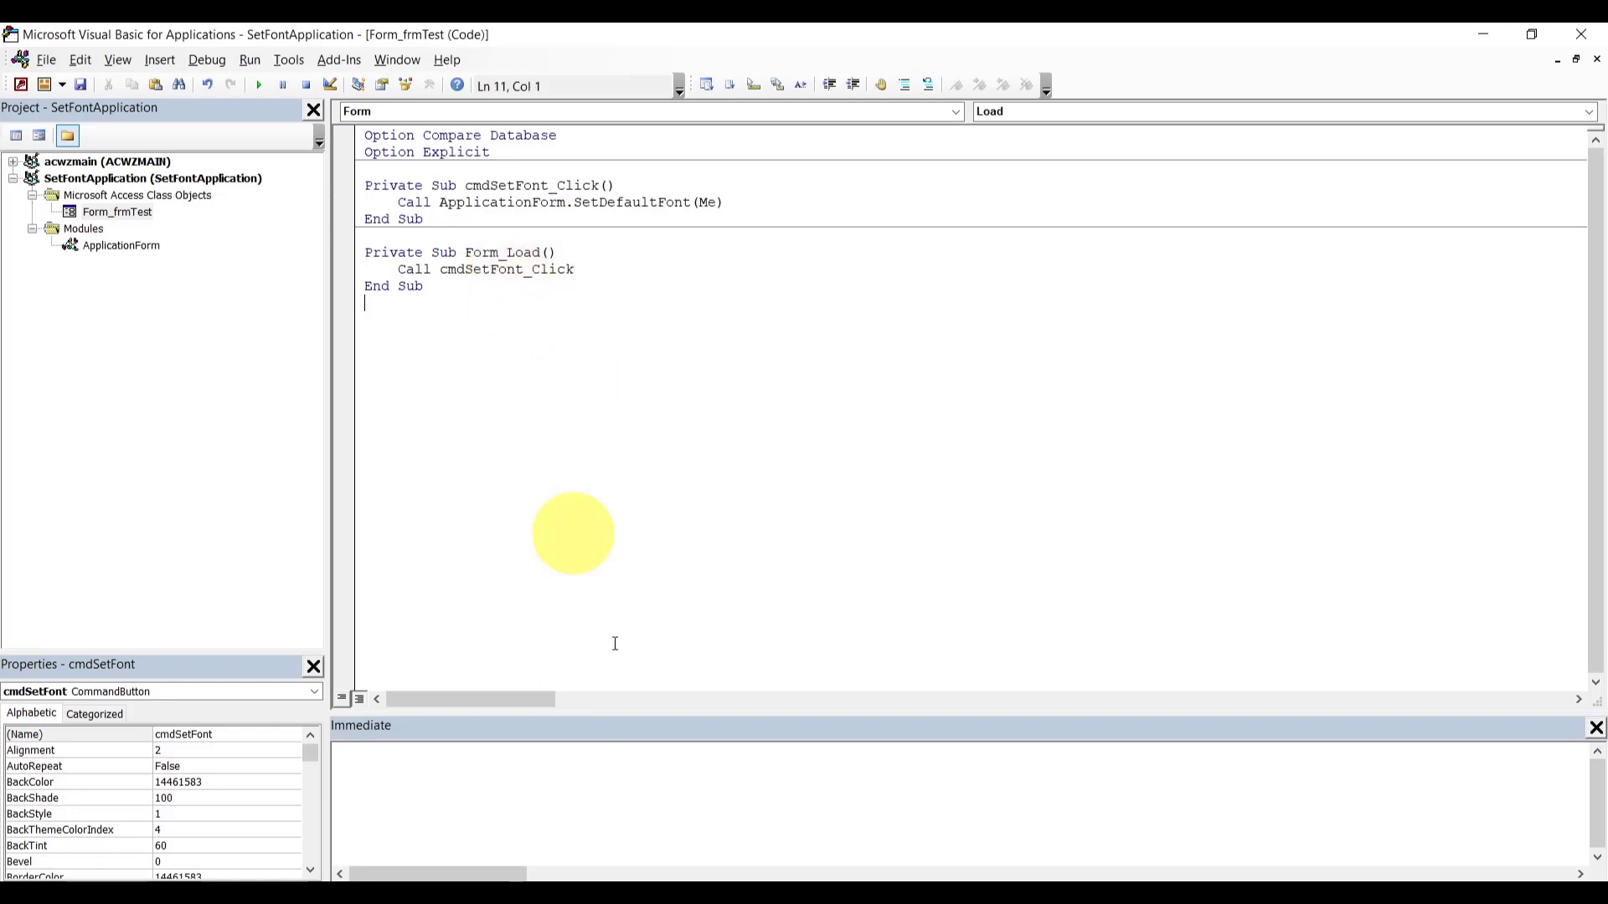
- Comment out the Call cmdSetFont_Click line in Form_Load and return to Access
{"action": "mouse_move", "coordinate": [841, 871]}
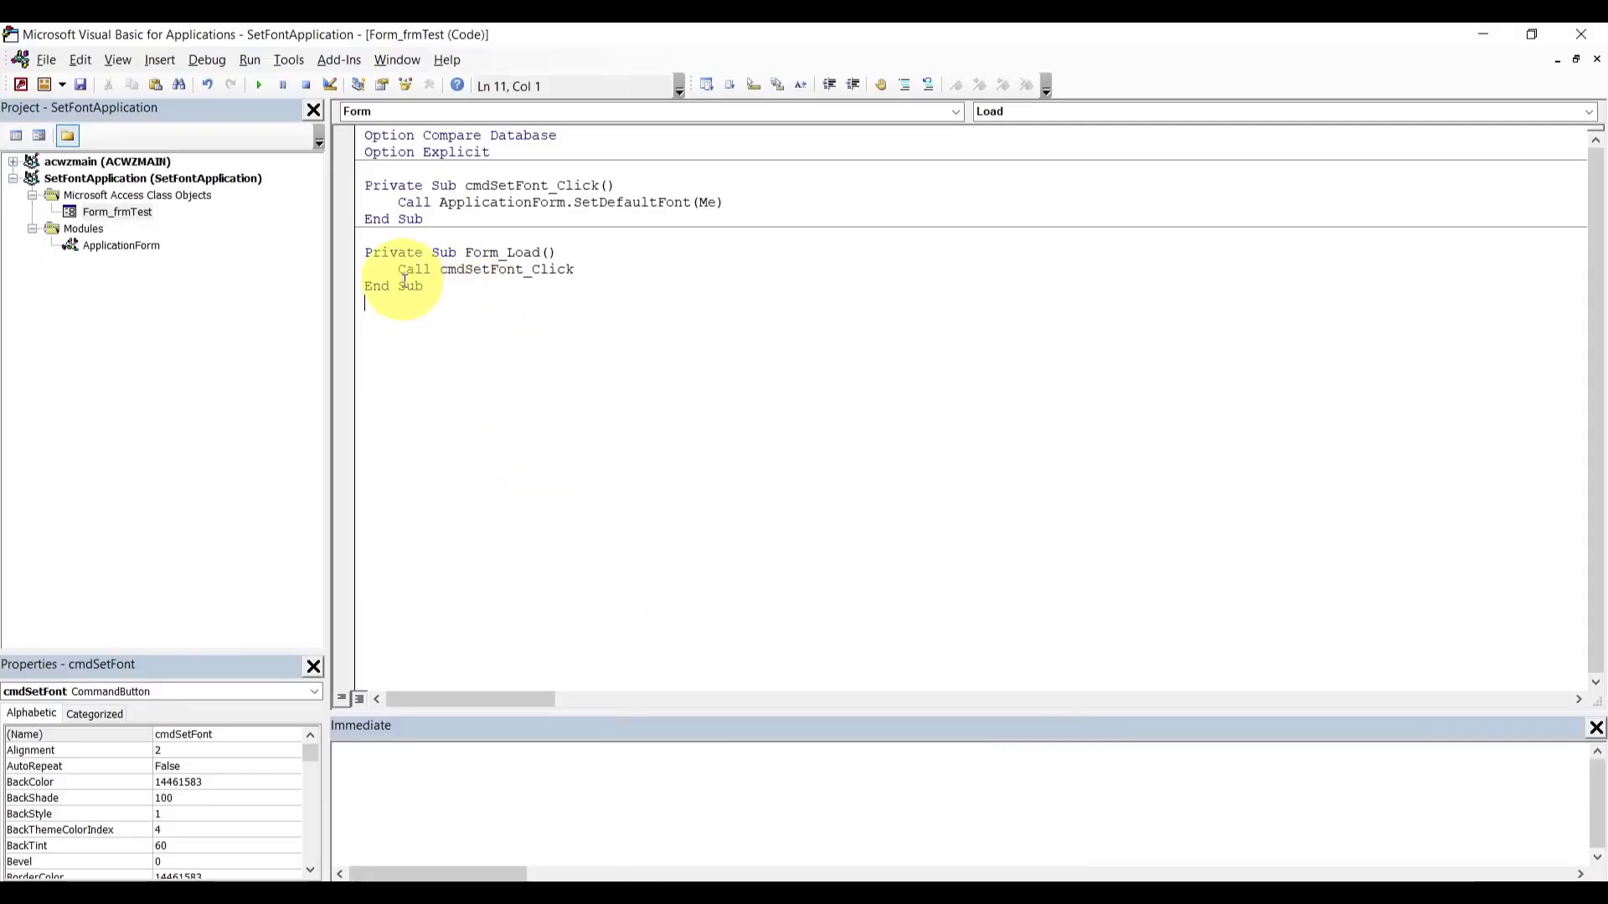
{"action": "left_click", "coordinate": [397, 270]}
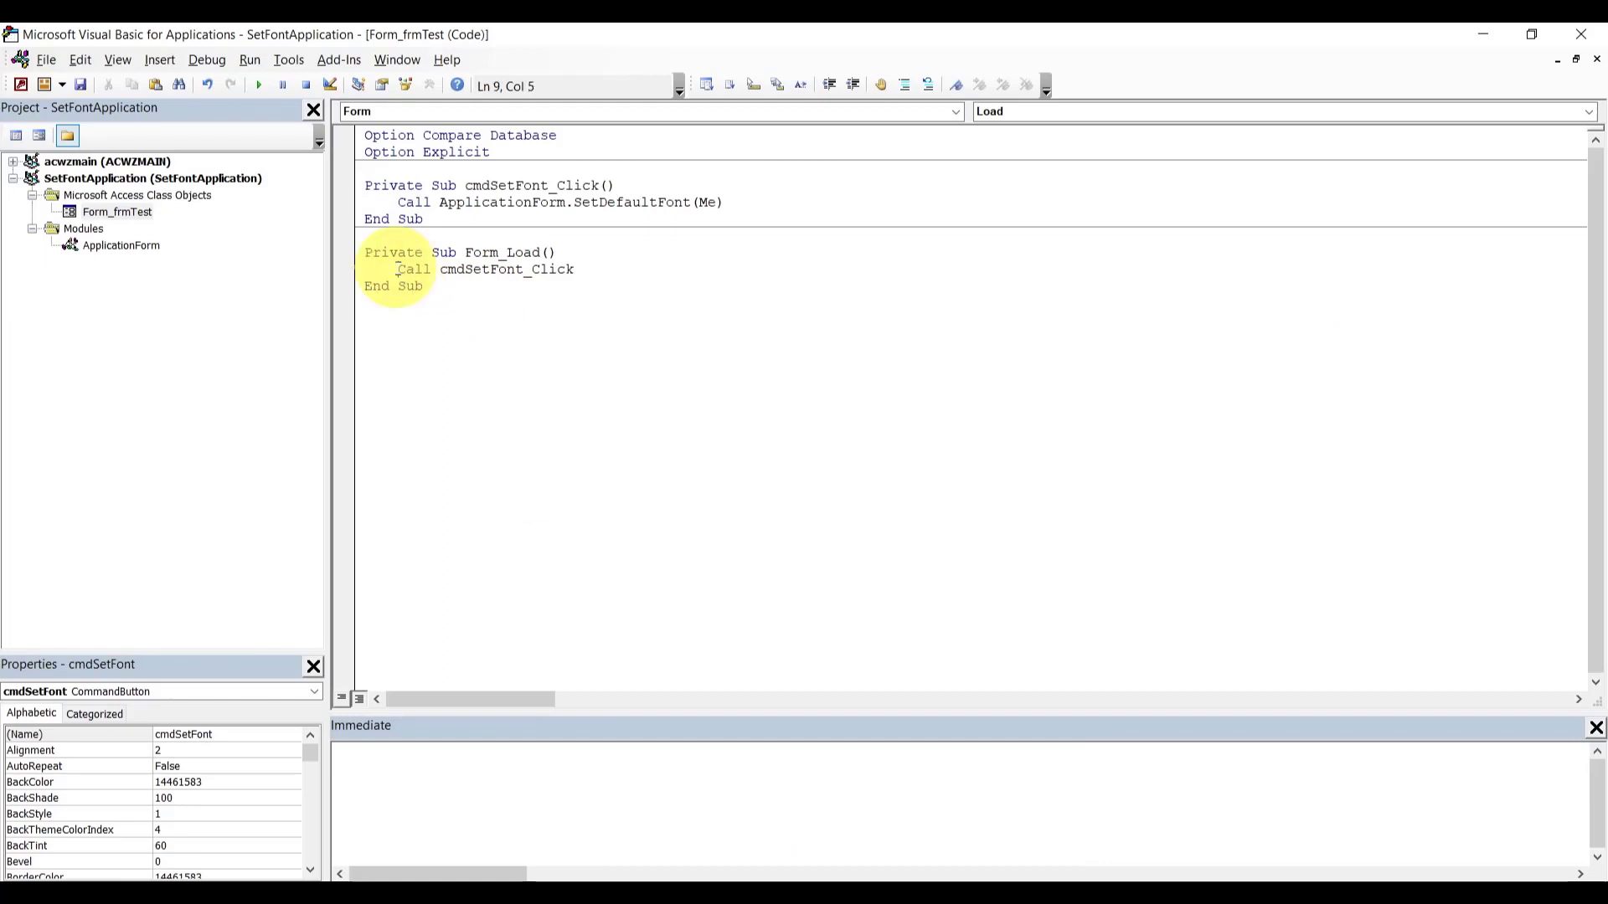
{"action": "left_click", "coordinate": [902, 94]}
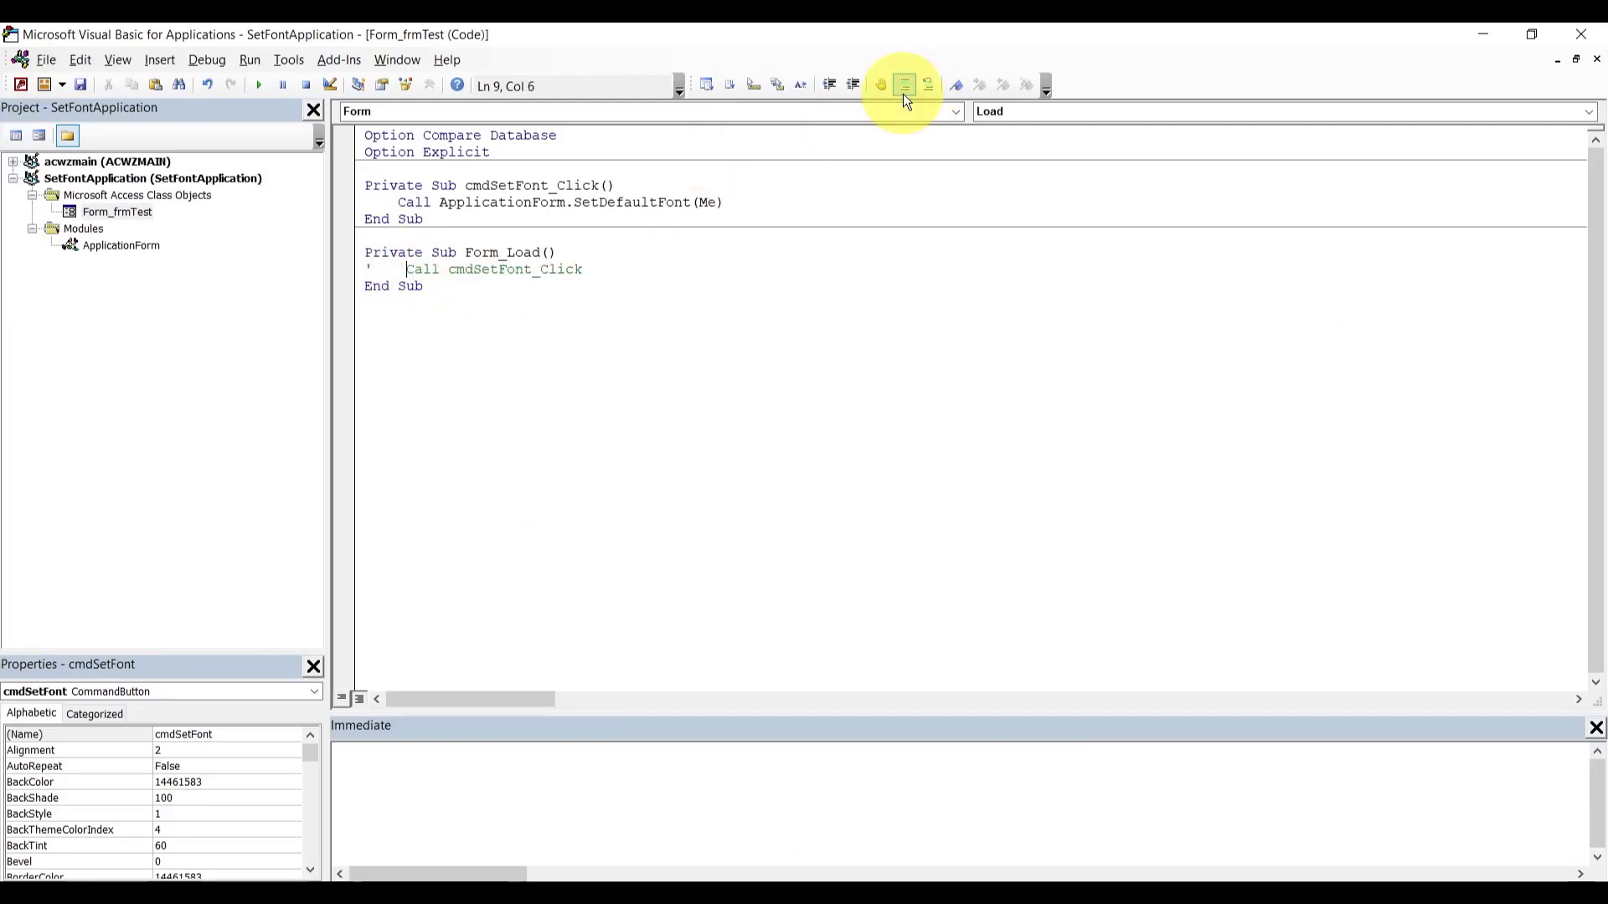
{"action": "left_click", "coordinate": [620, 273]}
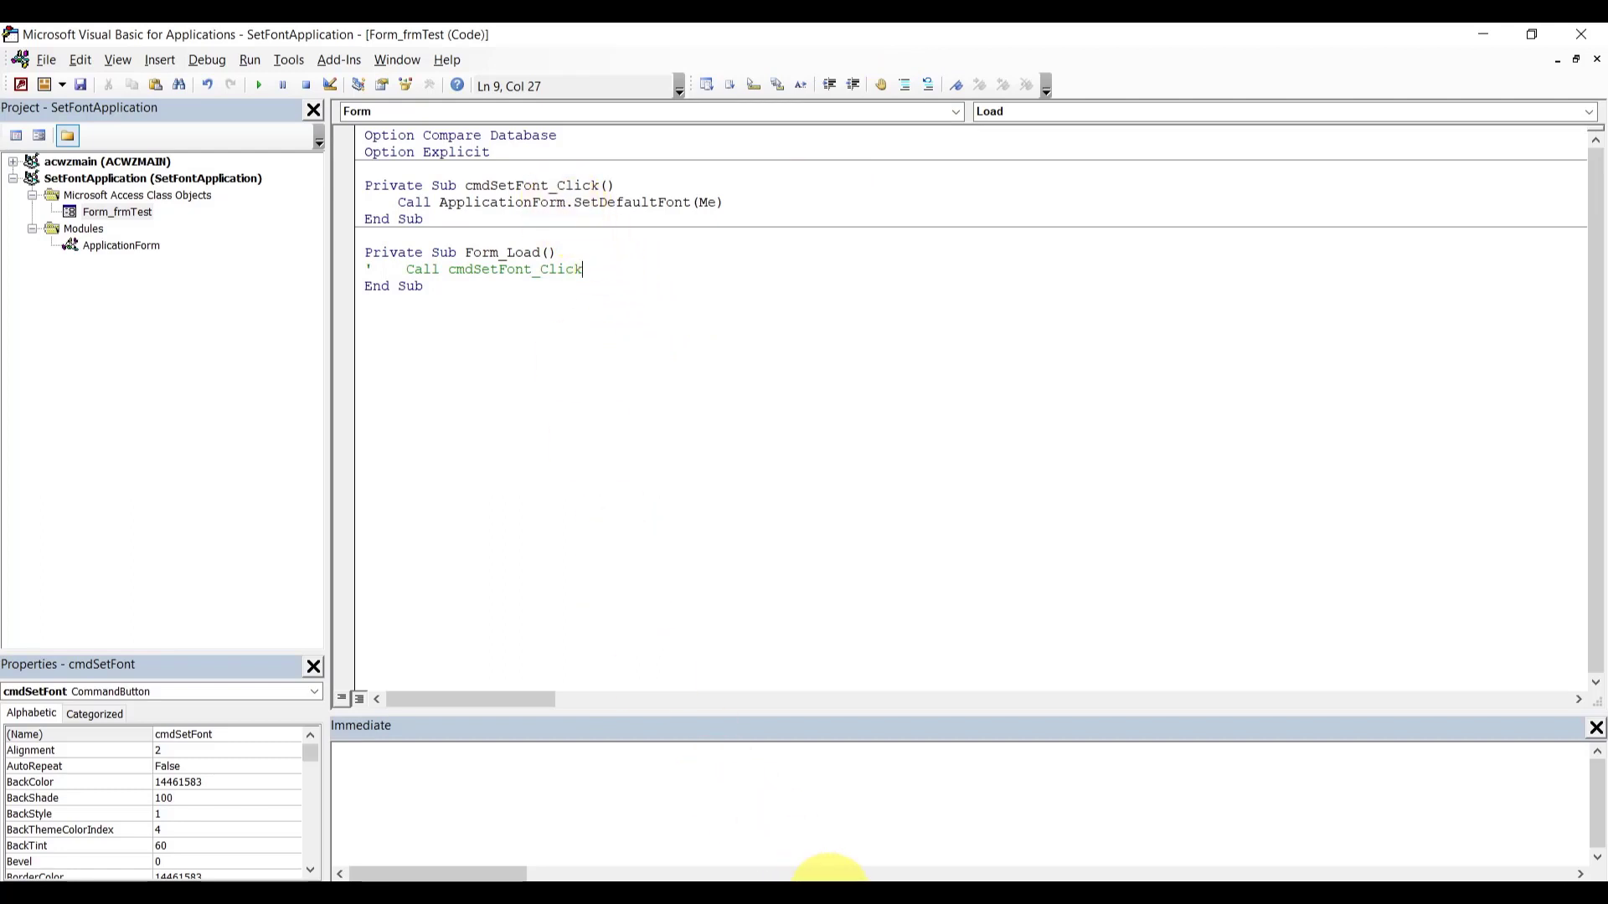
{"action": "mouse_move", "coordinate": [829, 879]}
{"action": "left_click", "coordinate": [723, 825]}
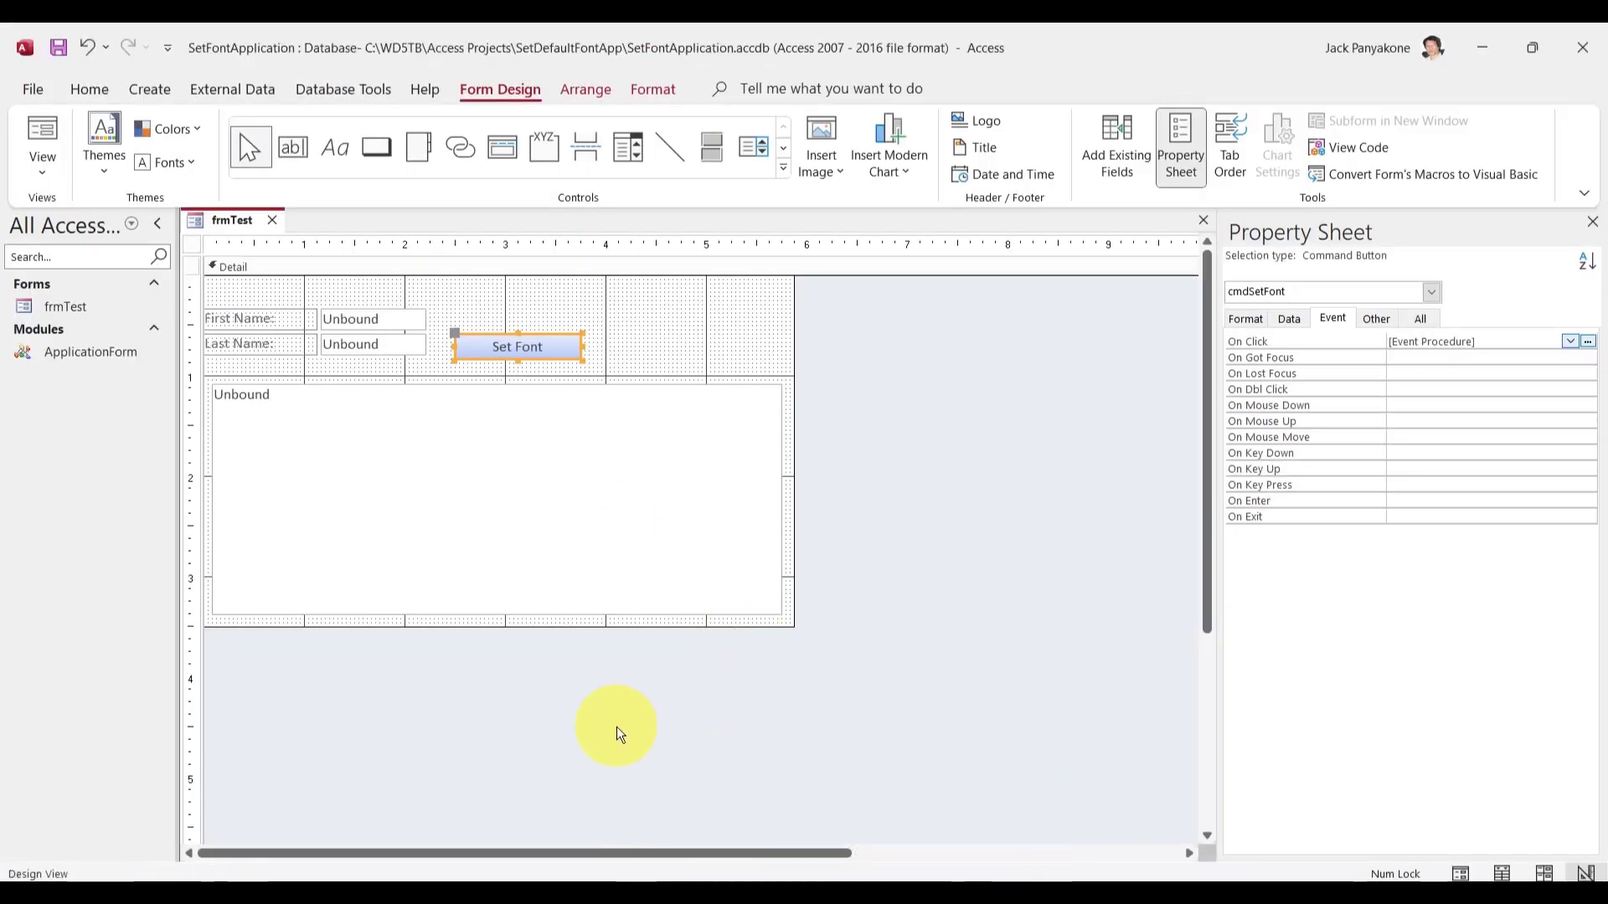
- Review the large text box's full property list, then switch frmTest to Form View
{"action": "left_click", "coordinate": [484, 490]}
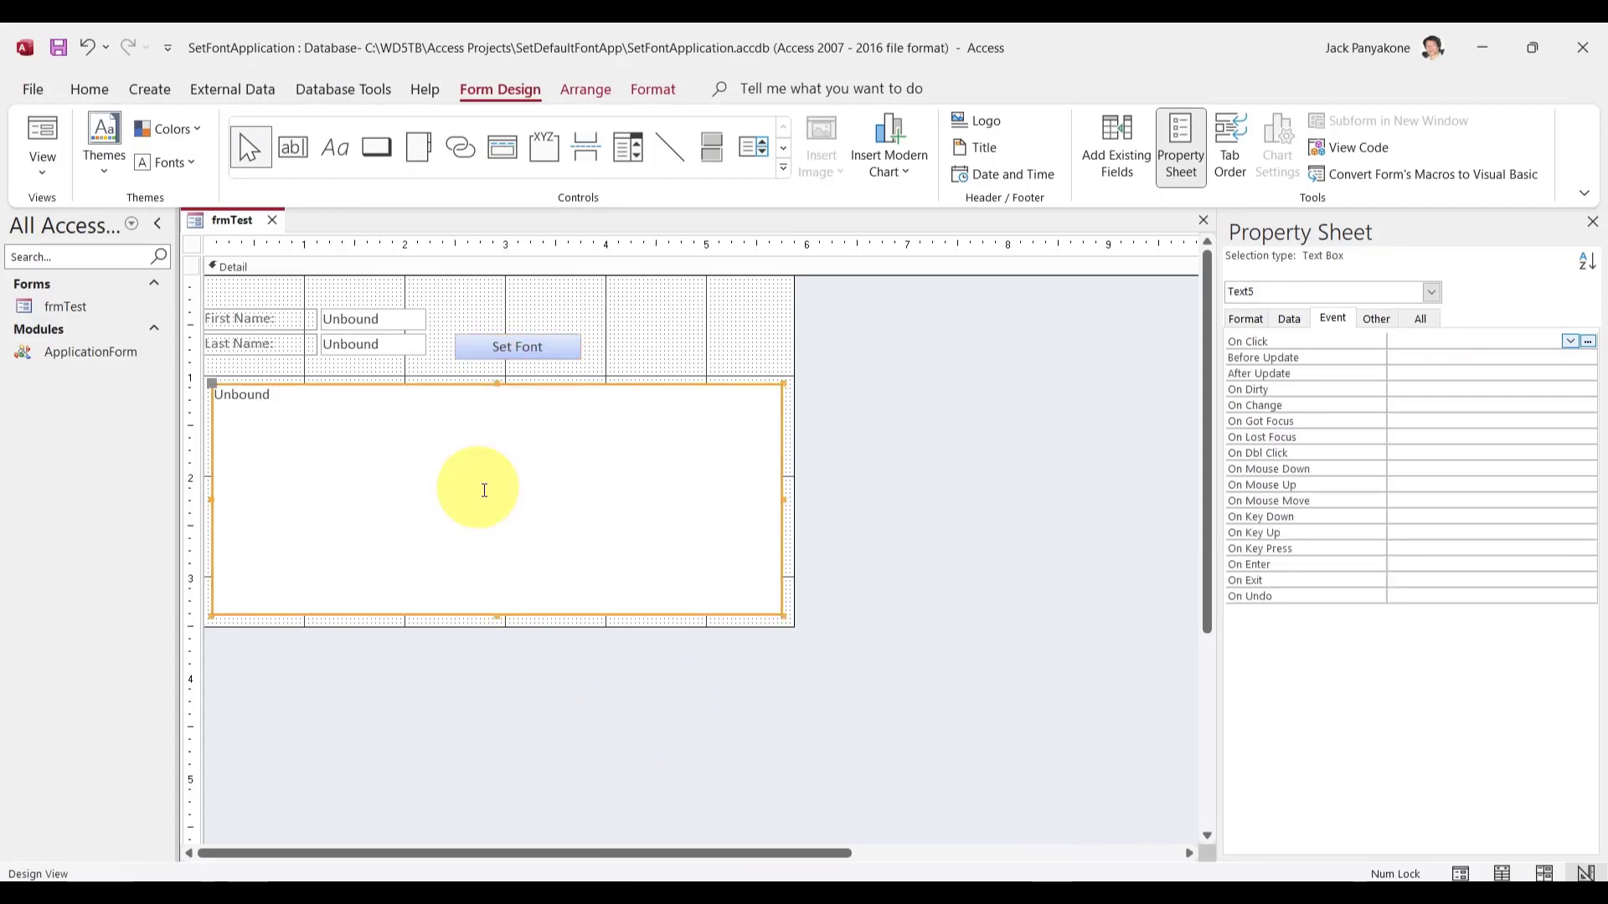
{"action": "left_click", "coordinate": [1422, 319]}
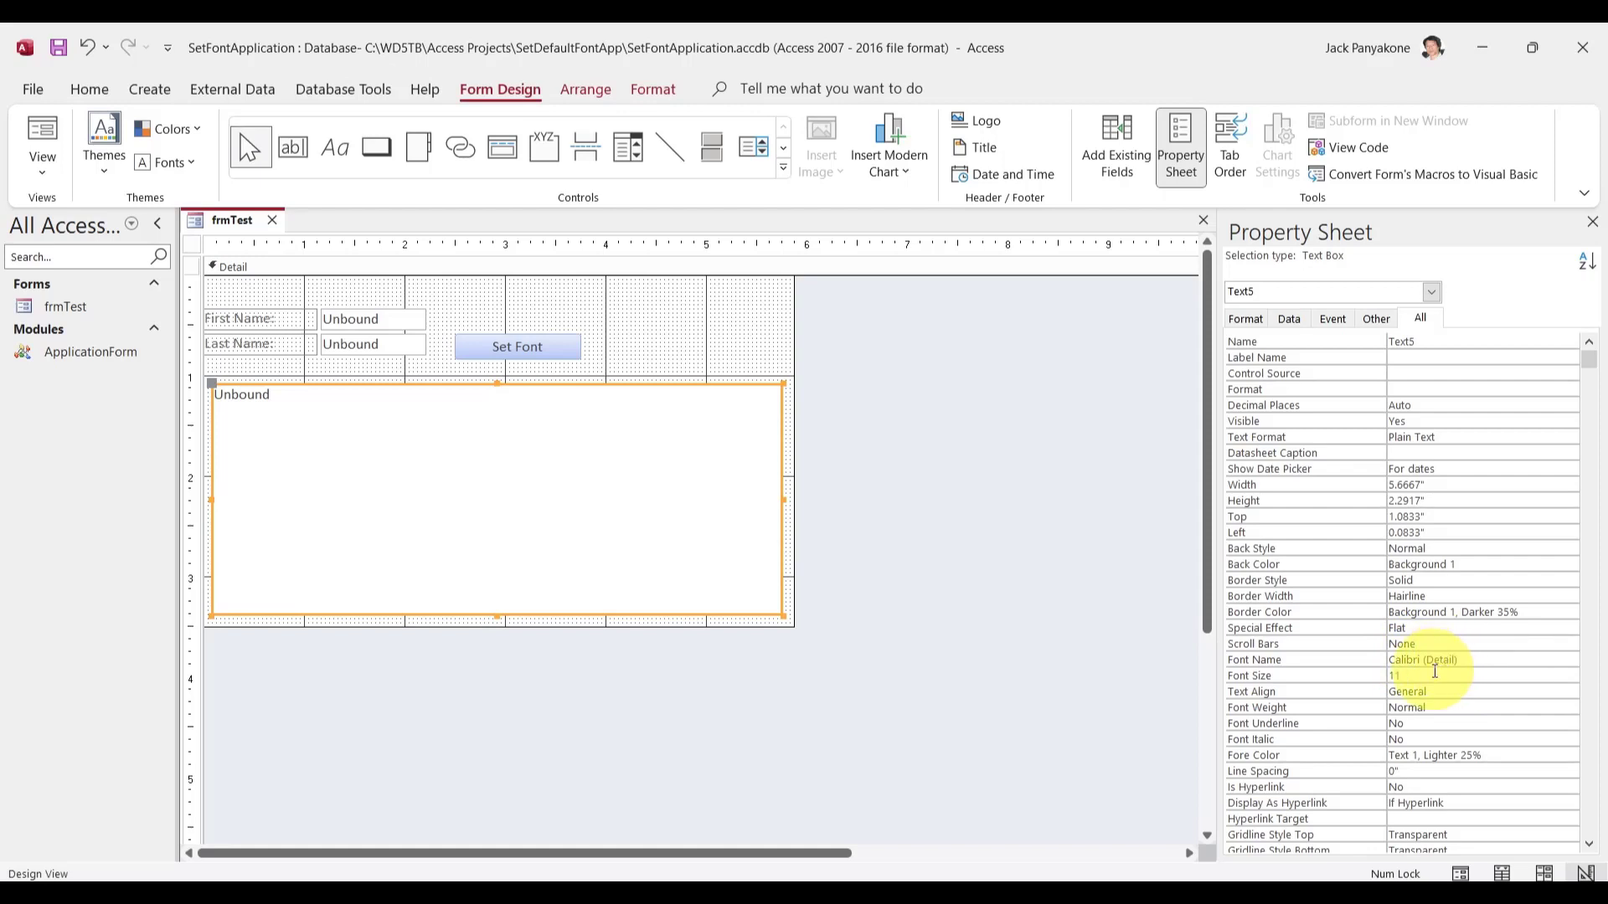
{"action": "left_click", "coordinate": [1039, 545]}
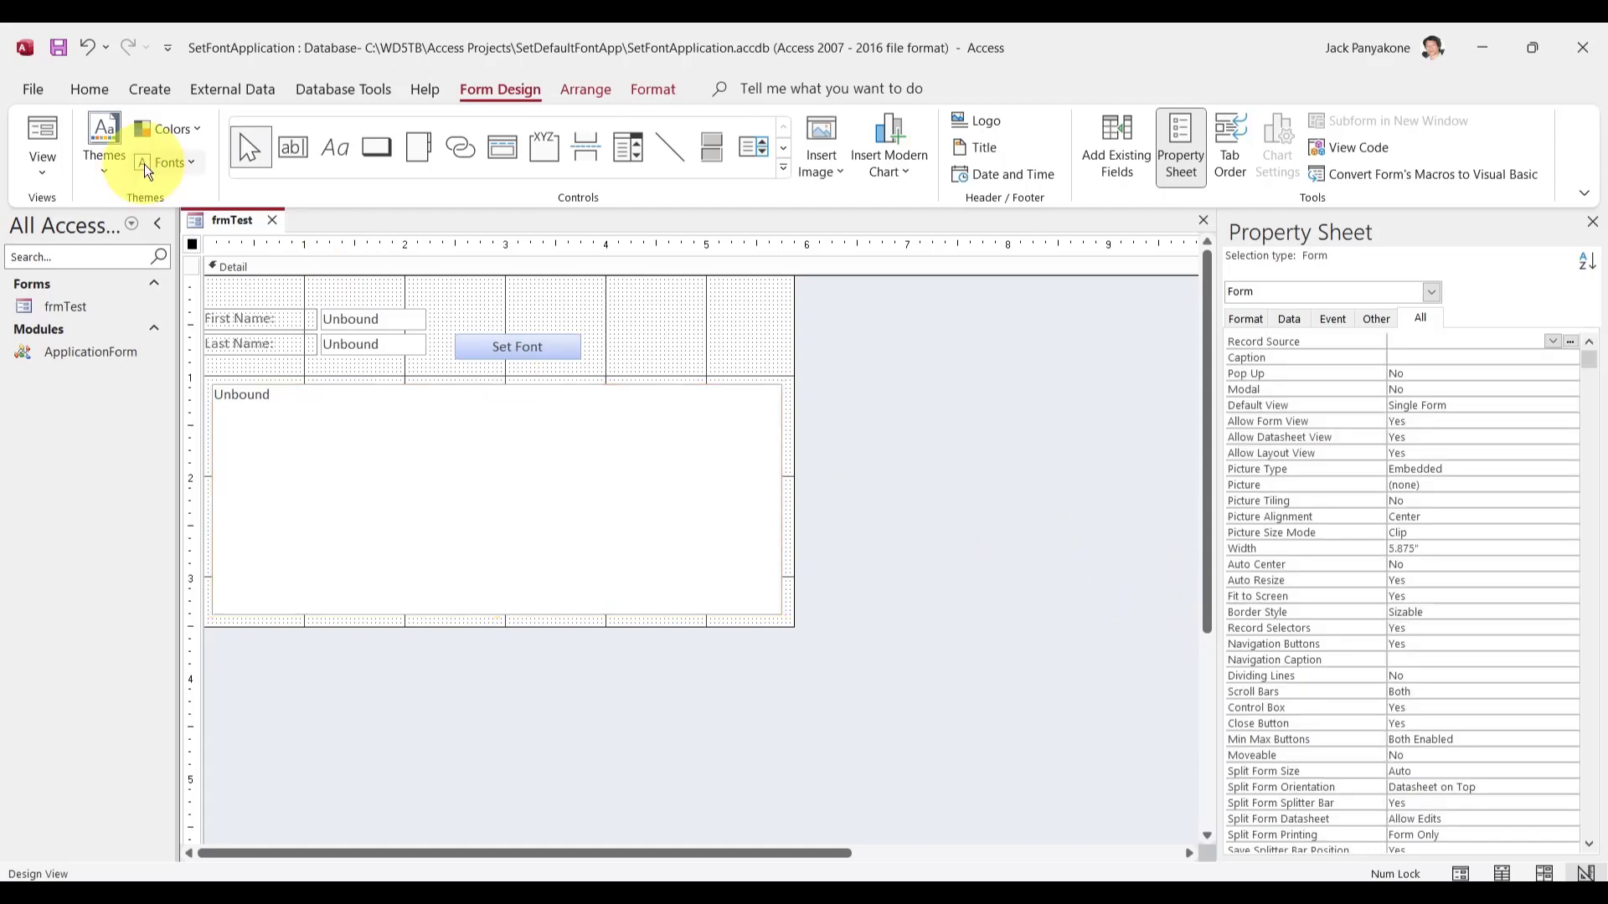
{"action": "left_click", "coordinate": [53, 126]}
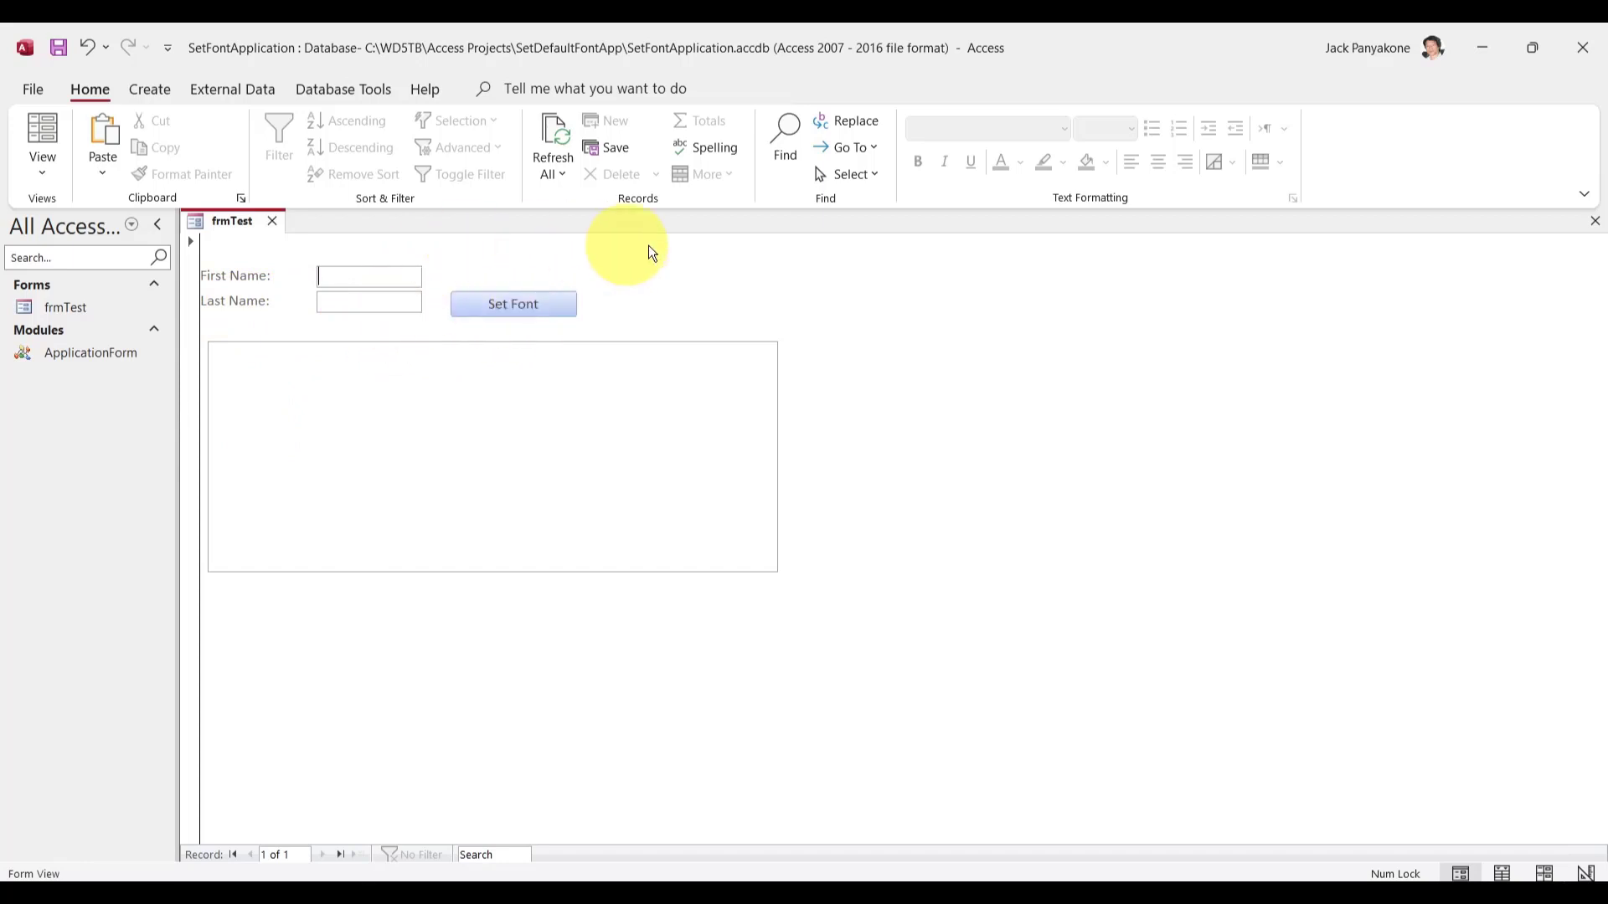
- Enter a first and last name on frmTest, then launch Edge to the Fox News homepage
{"action": "type", "text": "jack"}
{"action": "key", "text": "Tab"}
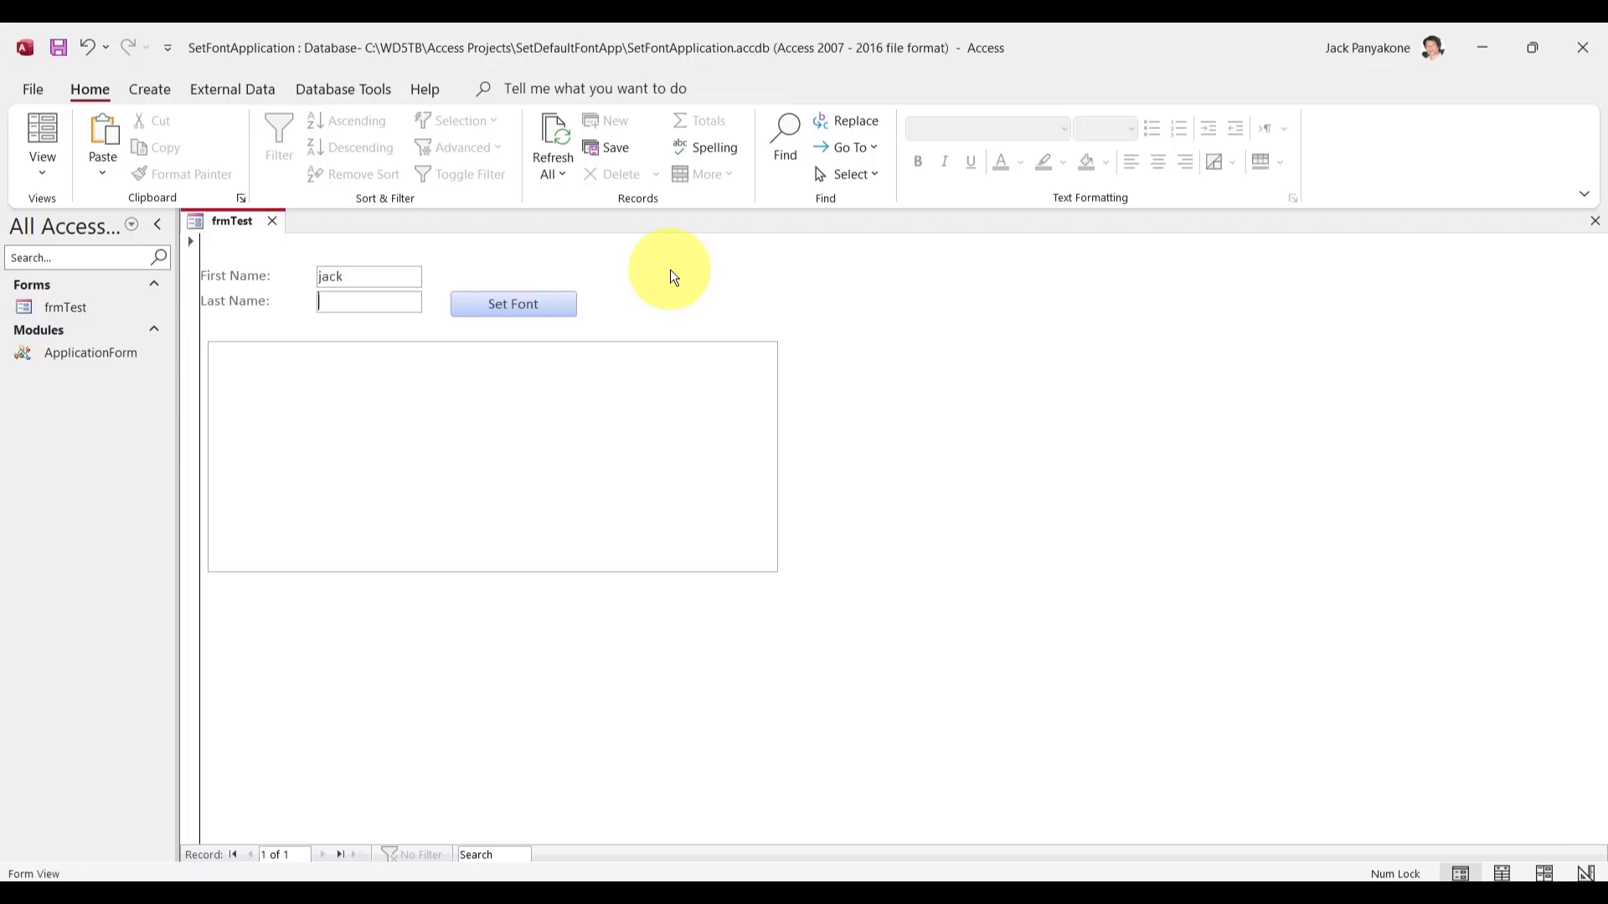
{"action": "type", "text": "panyakone"}
{"action": "left_click", "coordinate": [585, 380]}
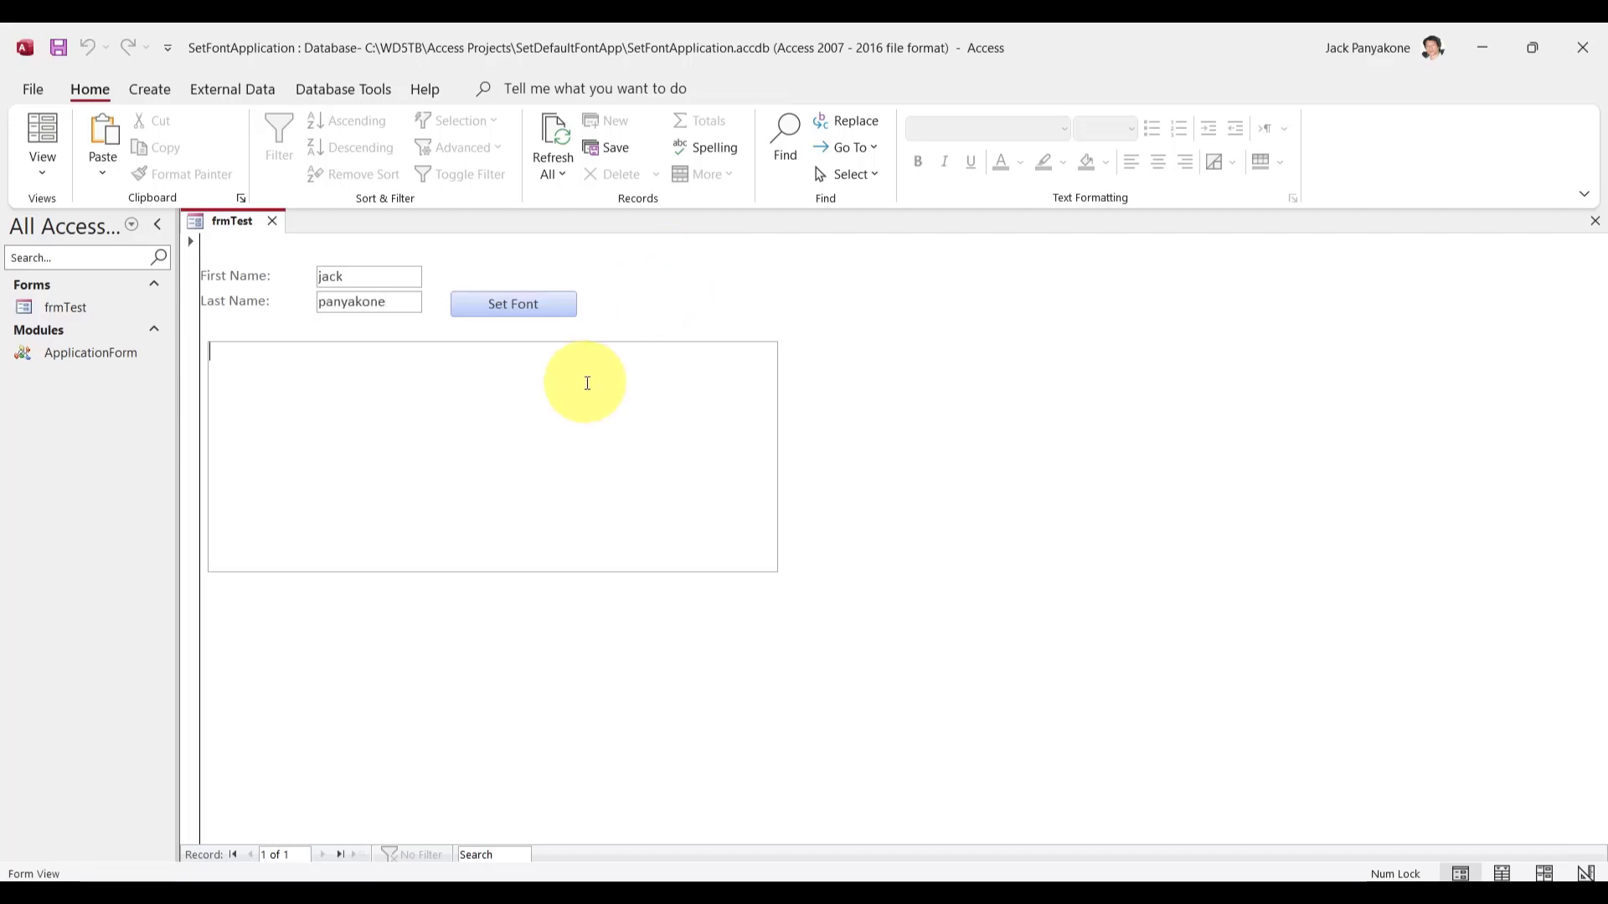
{"action": "left_click", "coordinate": [601, 877]}
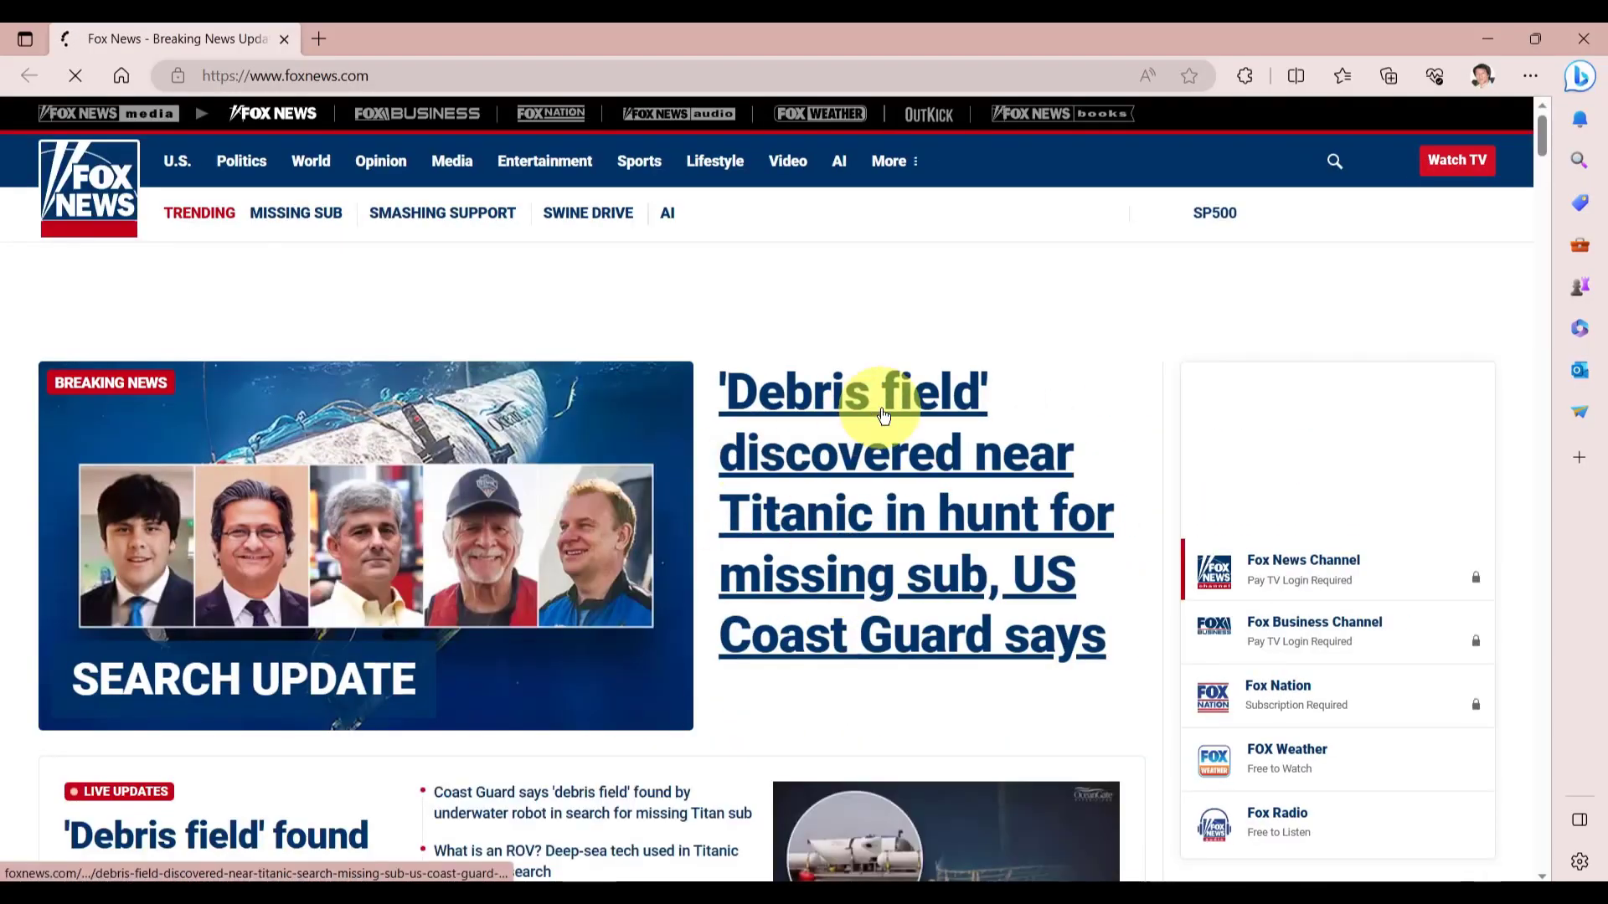
- Open the Fox News 'Debris field' Titan article, select its opening paragraphs, and close Edge
{"action": "left_click", "coordinate": [883, 415]}
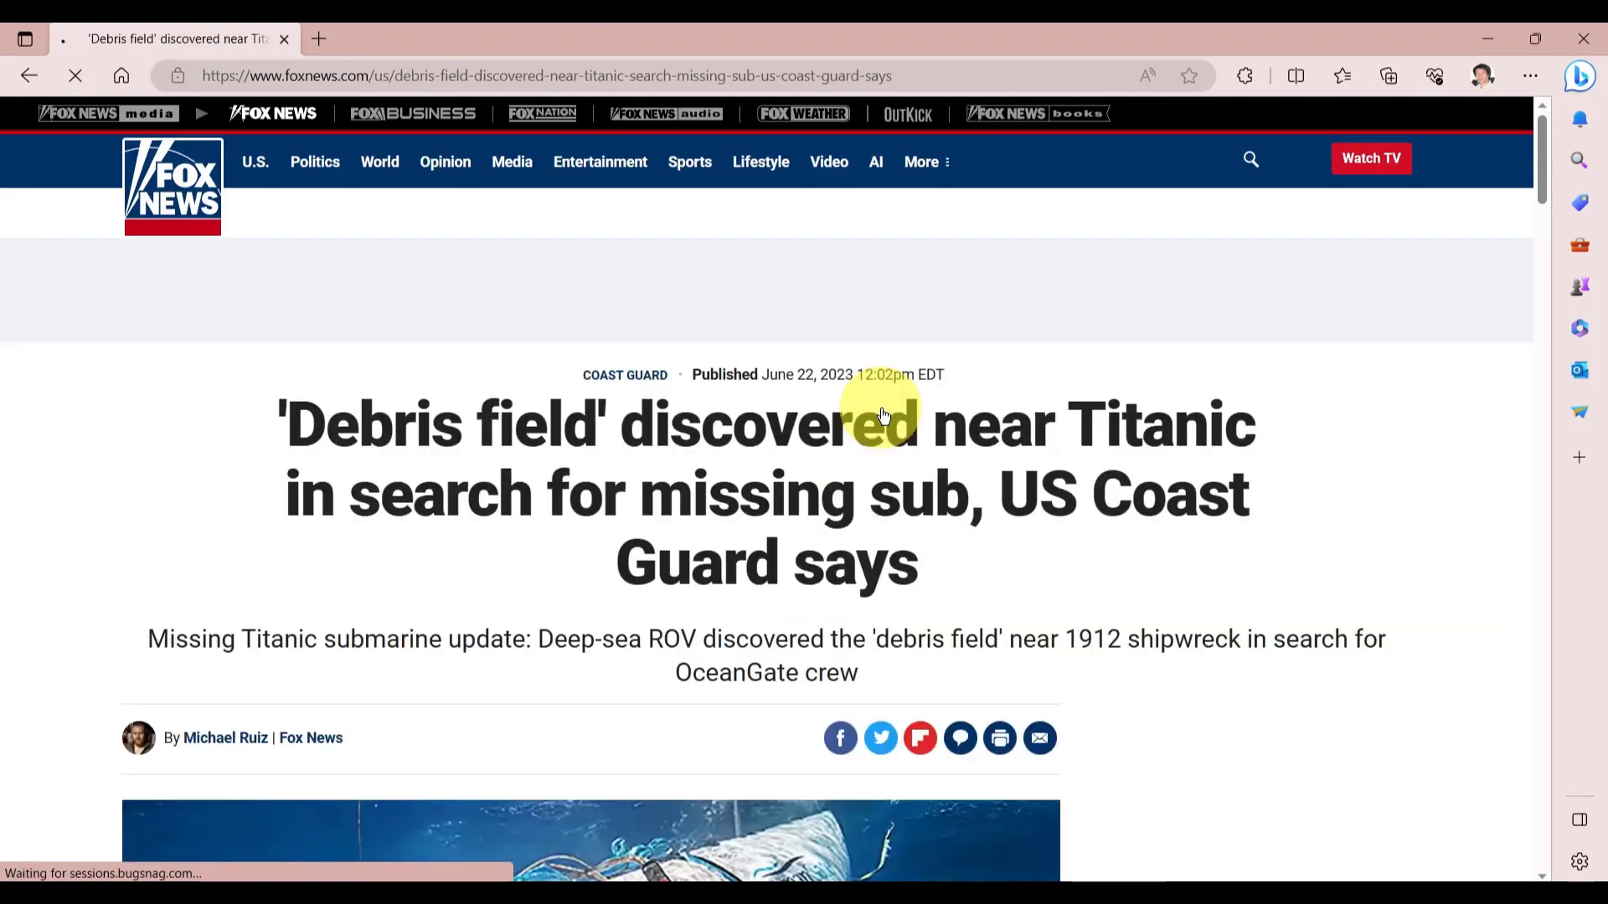
{"action": "left_click_drag", "start_coordinate": [1539, 177], "coordinate": [1545, 308]}
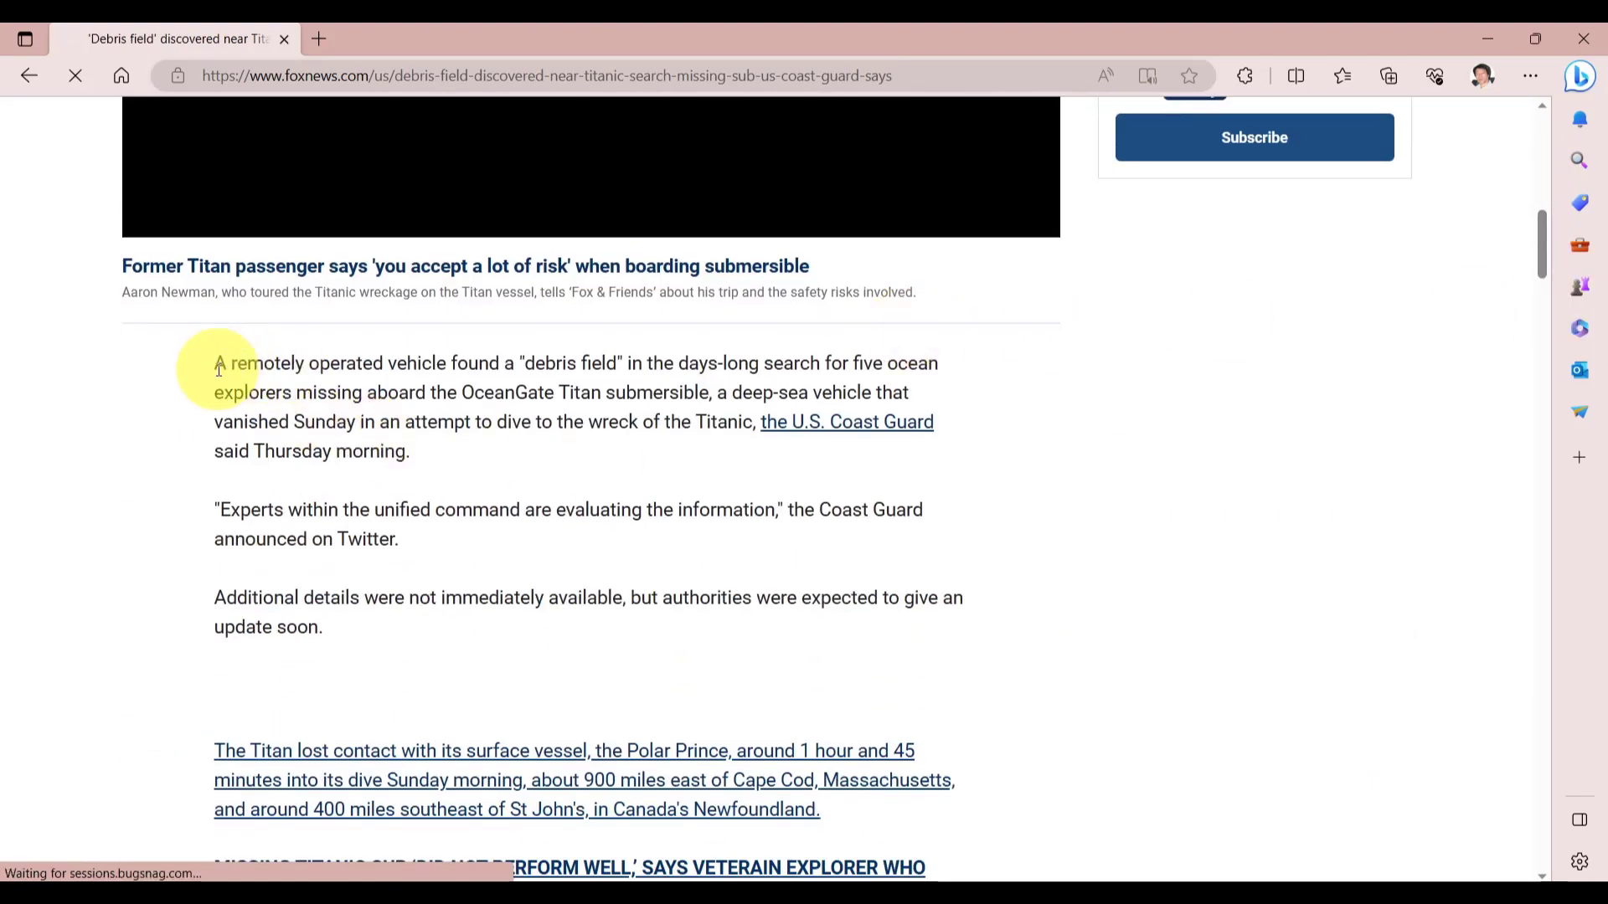
{"action": "left_click_drag", "start_coordinate": [216, 362], "coordinate": [333, 624]}
{"action": "key", "text": "ctrl+c"}
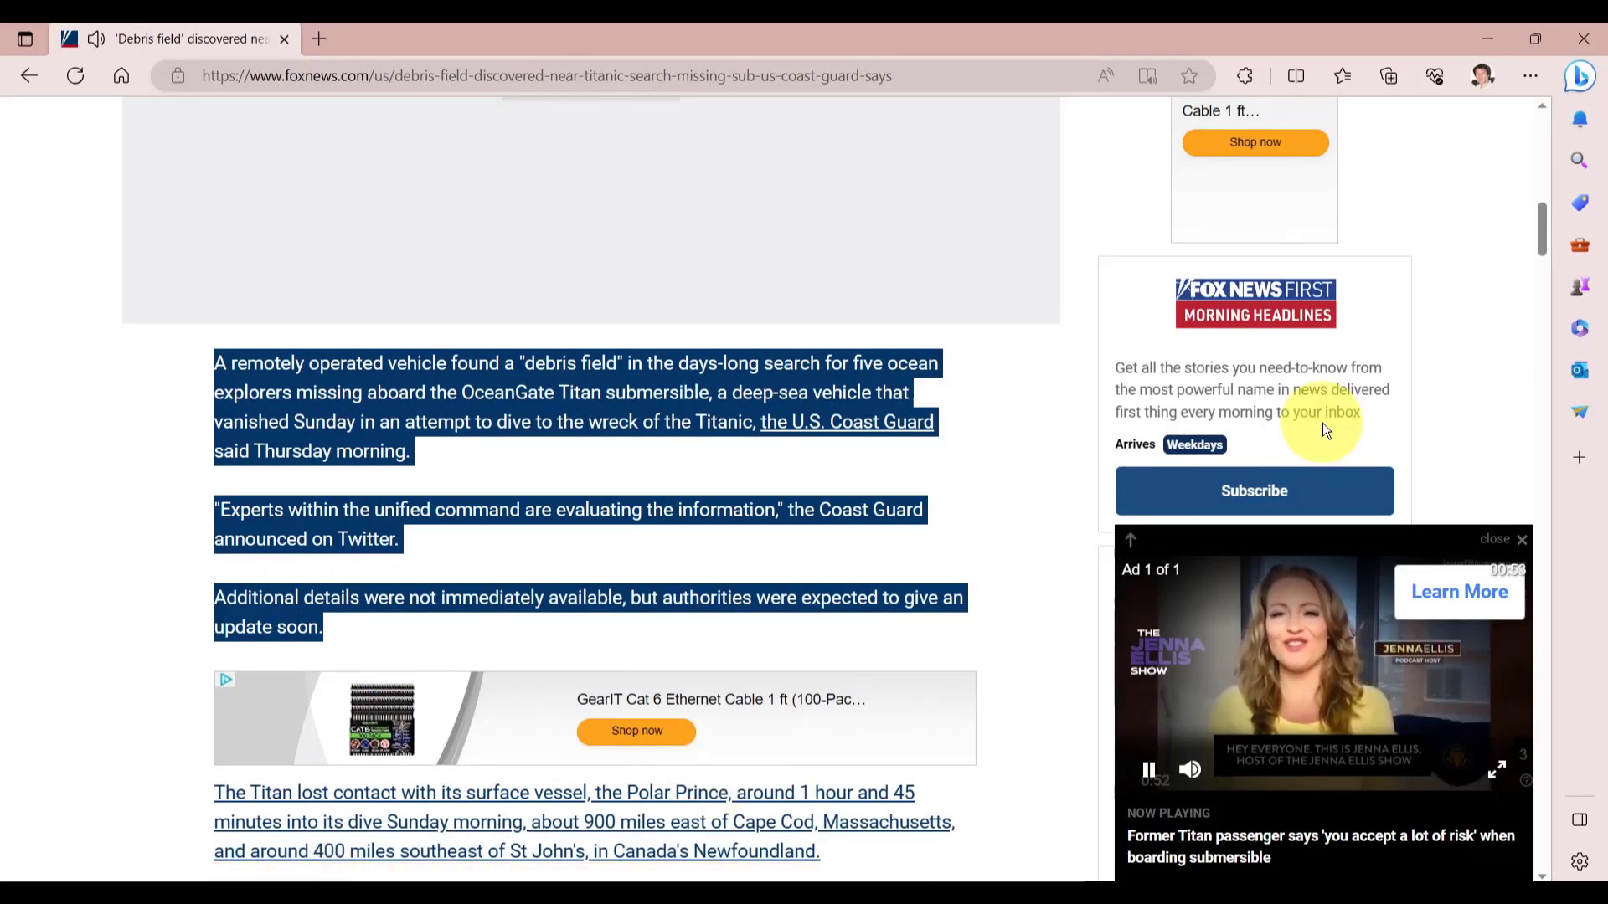
{"action": "left_click", "coordinate": [1586, 42]}
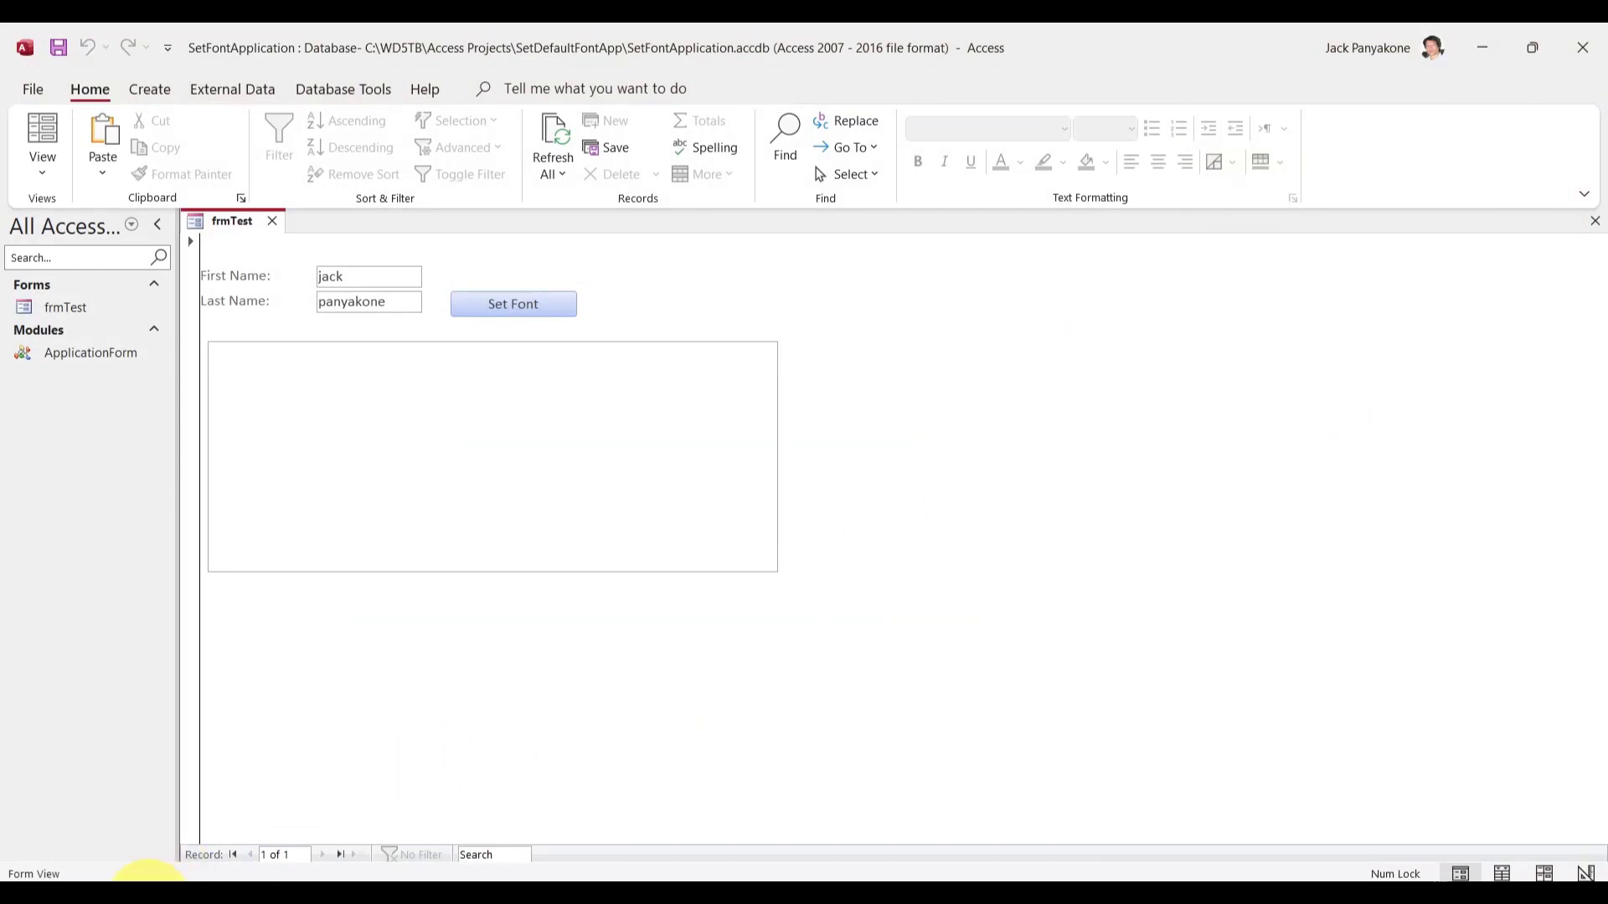
- Paste the article text into a new Notepad document and select all of it
{"action": "left_click", "coordinate": [175, 878]}
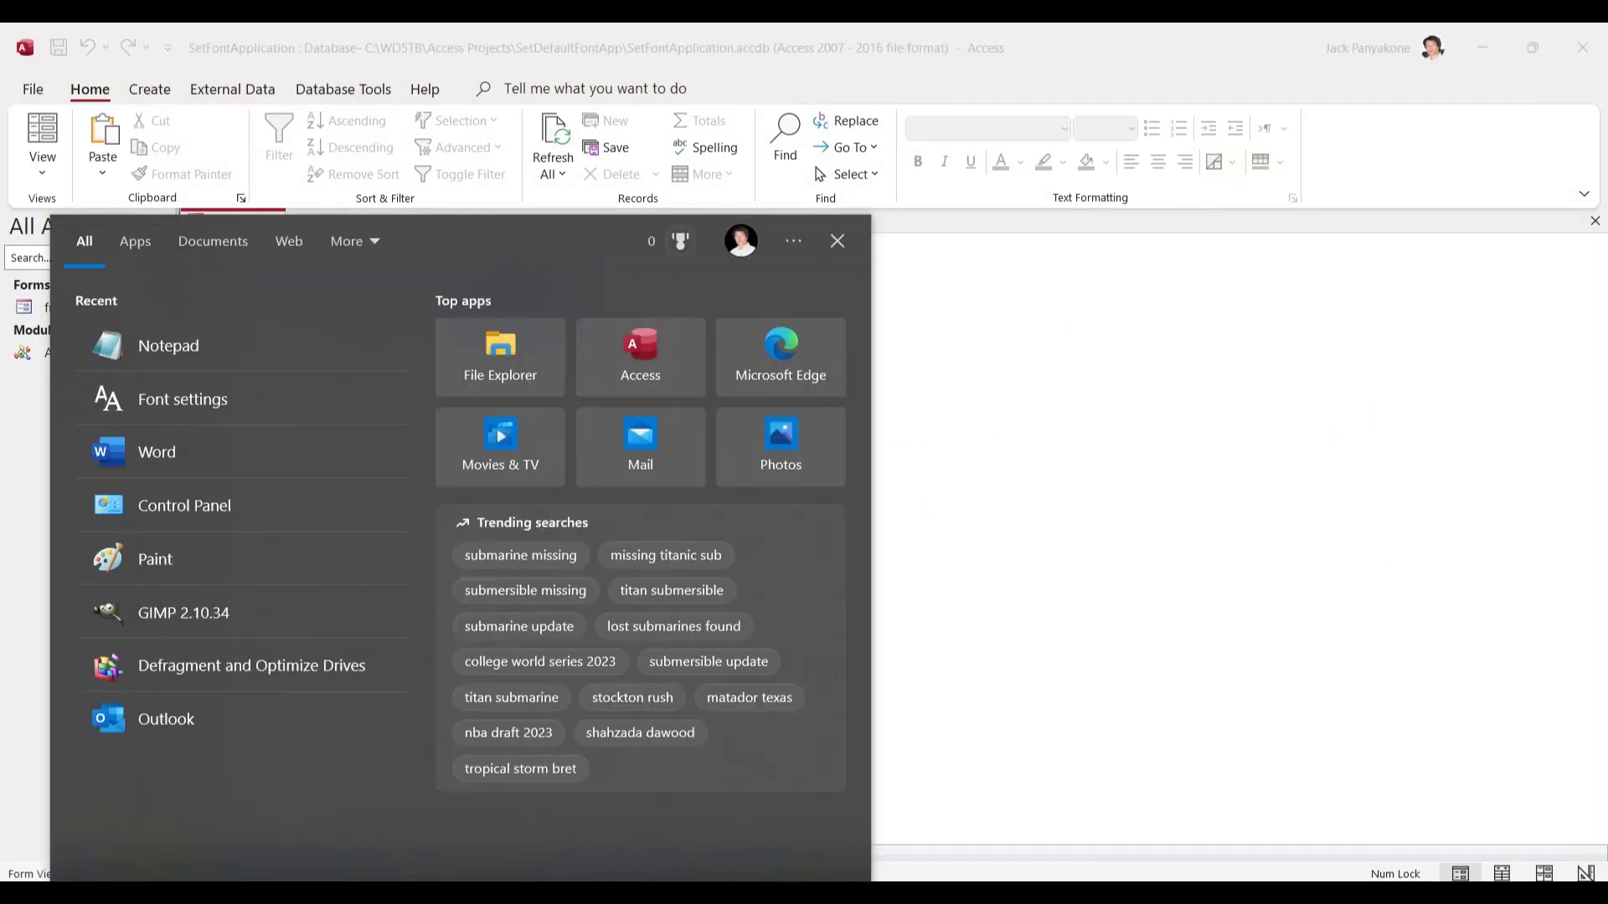
{"action": "left_click", "coordinate": [251, 359]}
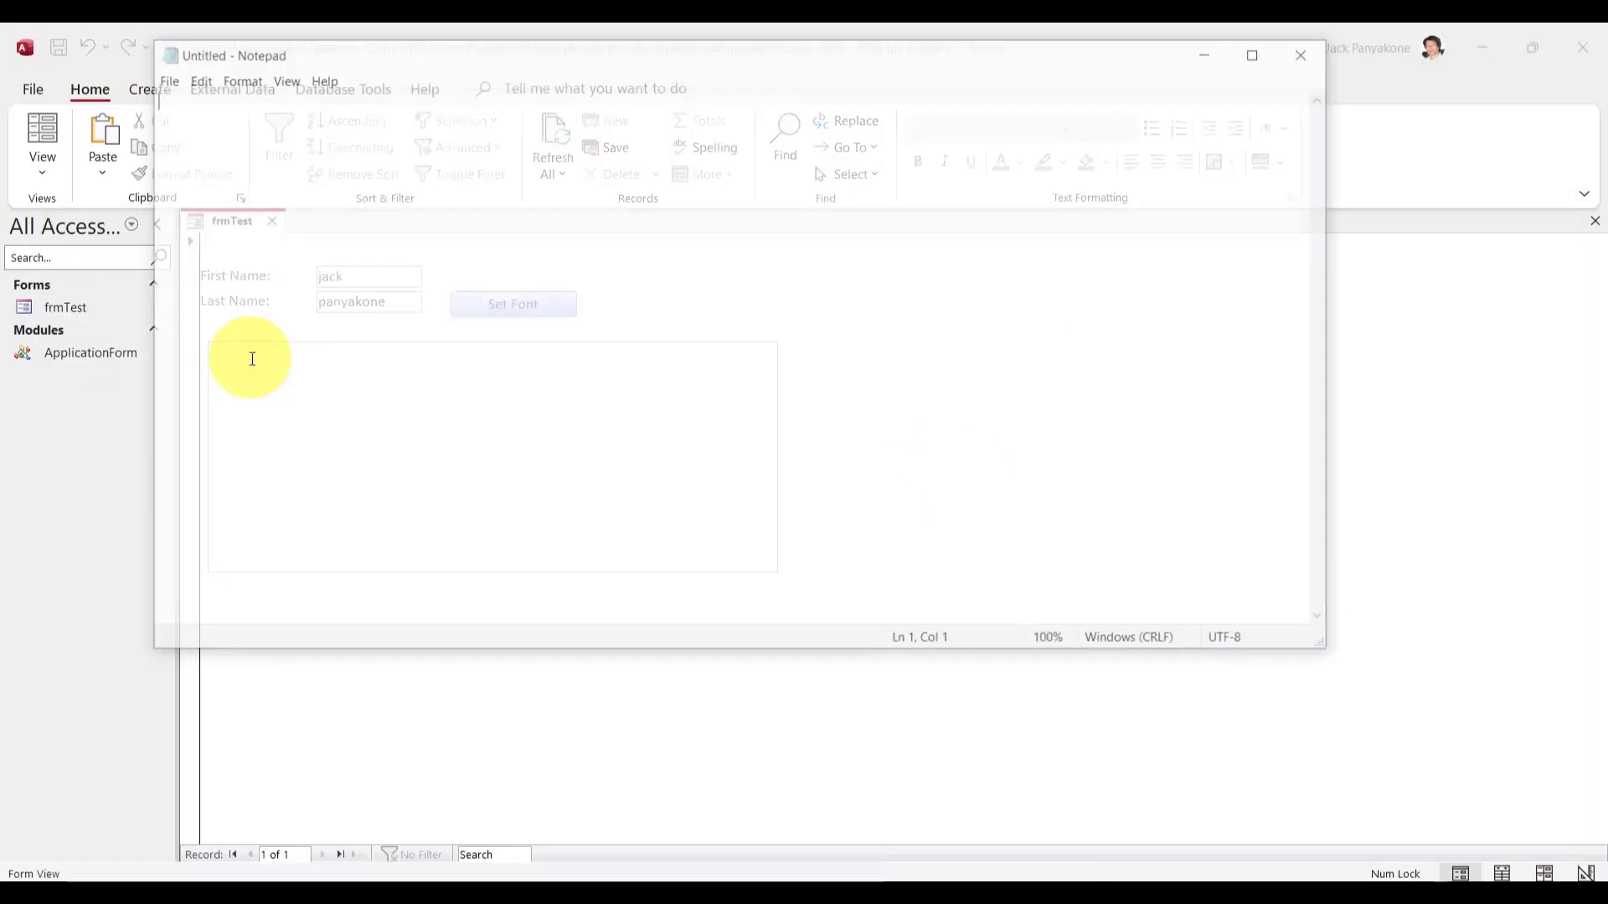
{"action": "key", "text": "ctrl+v"}
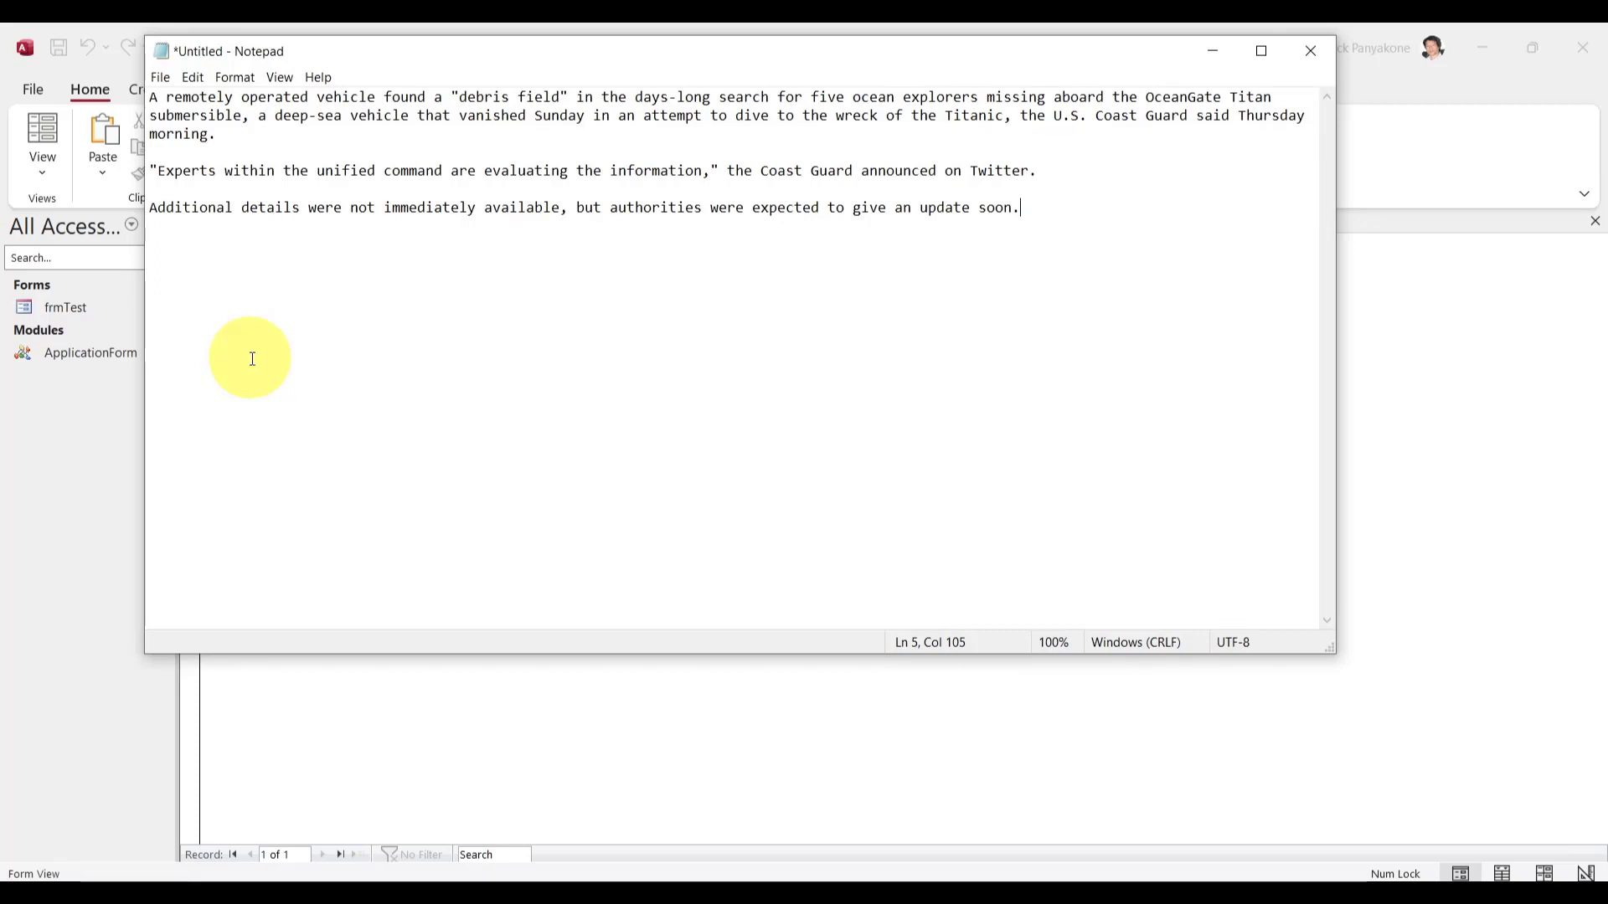
{"action": "key", "text": "ctrl+a"}
{"action": "key", "text": "ctrl+c"}
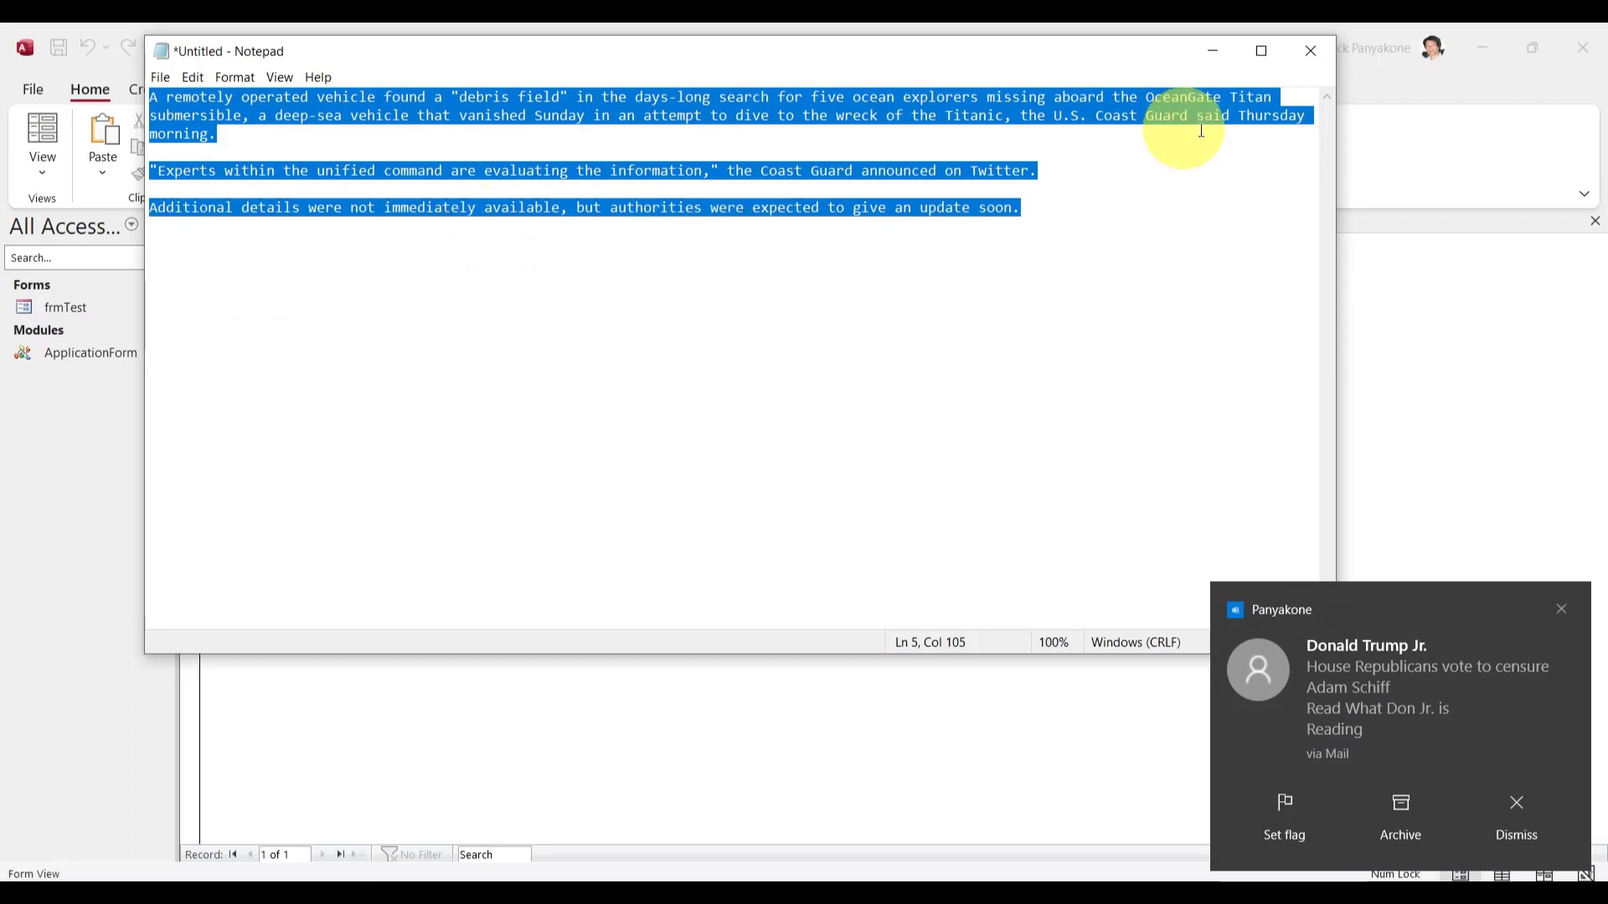
{"action": "left_click", "coordinate": [1399, 152]}
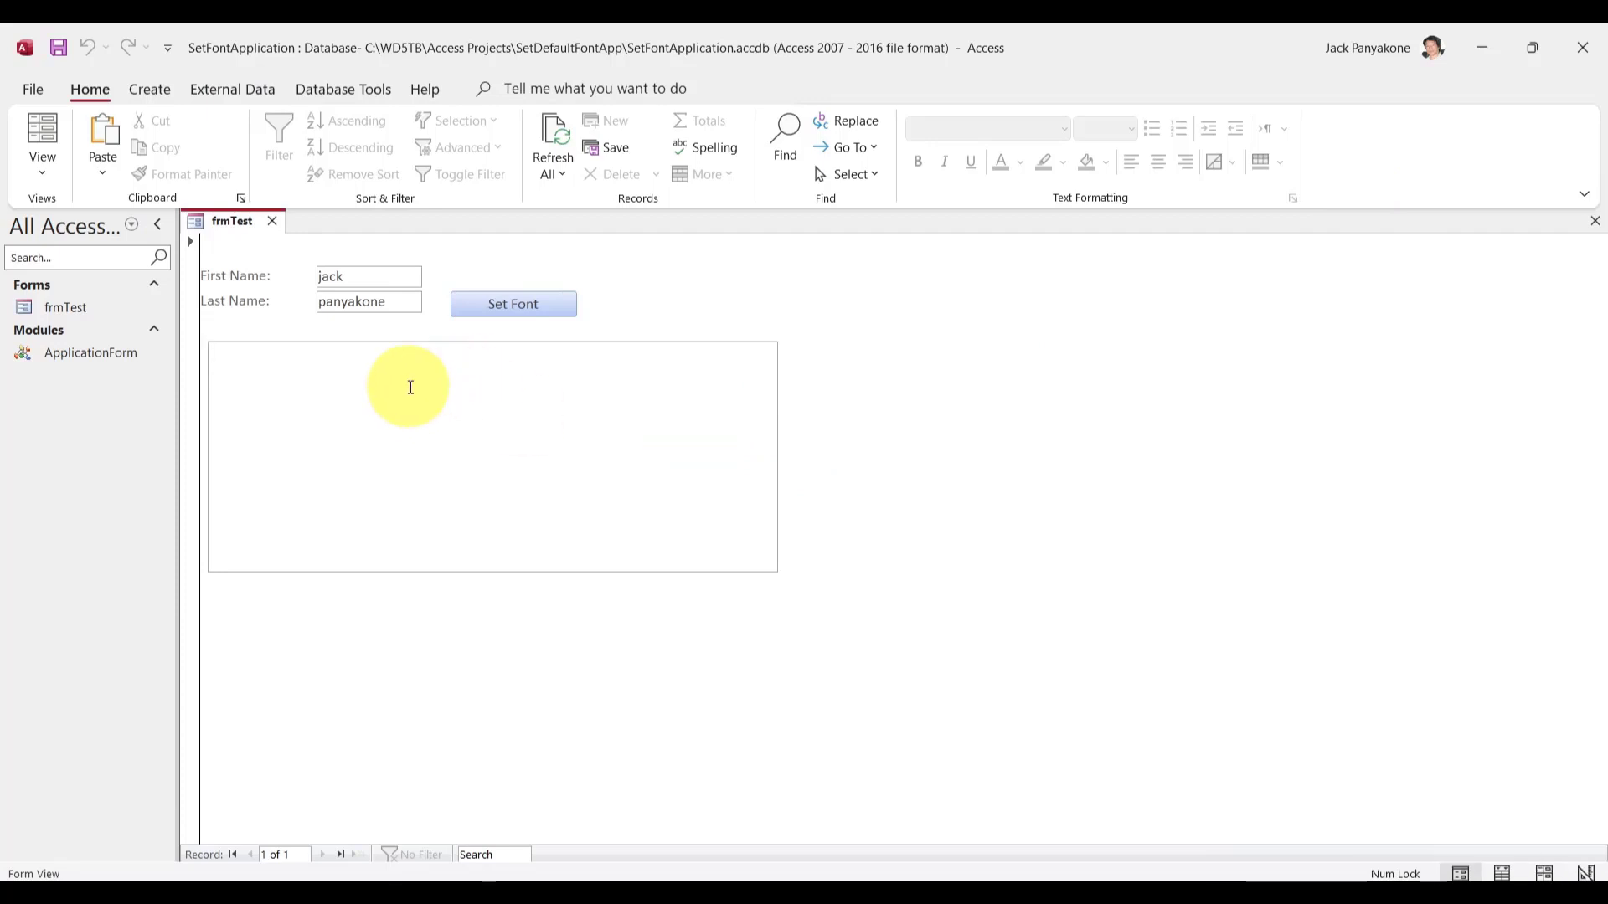
- Paste the news text into the large box and run Set Font to restyle controls in Verdana
{"action": "key", "text": "ctrl+v"}
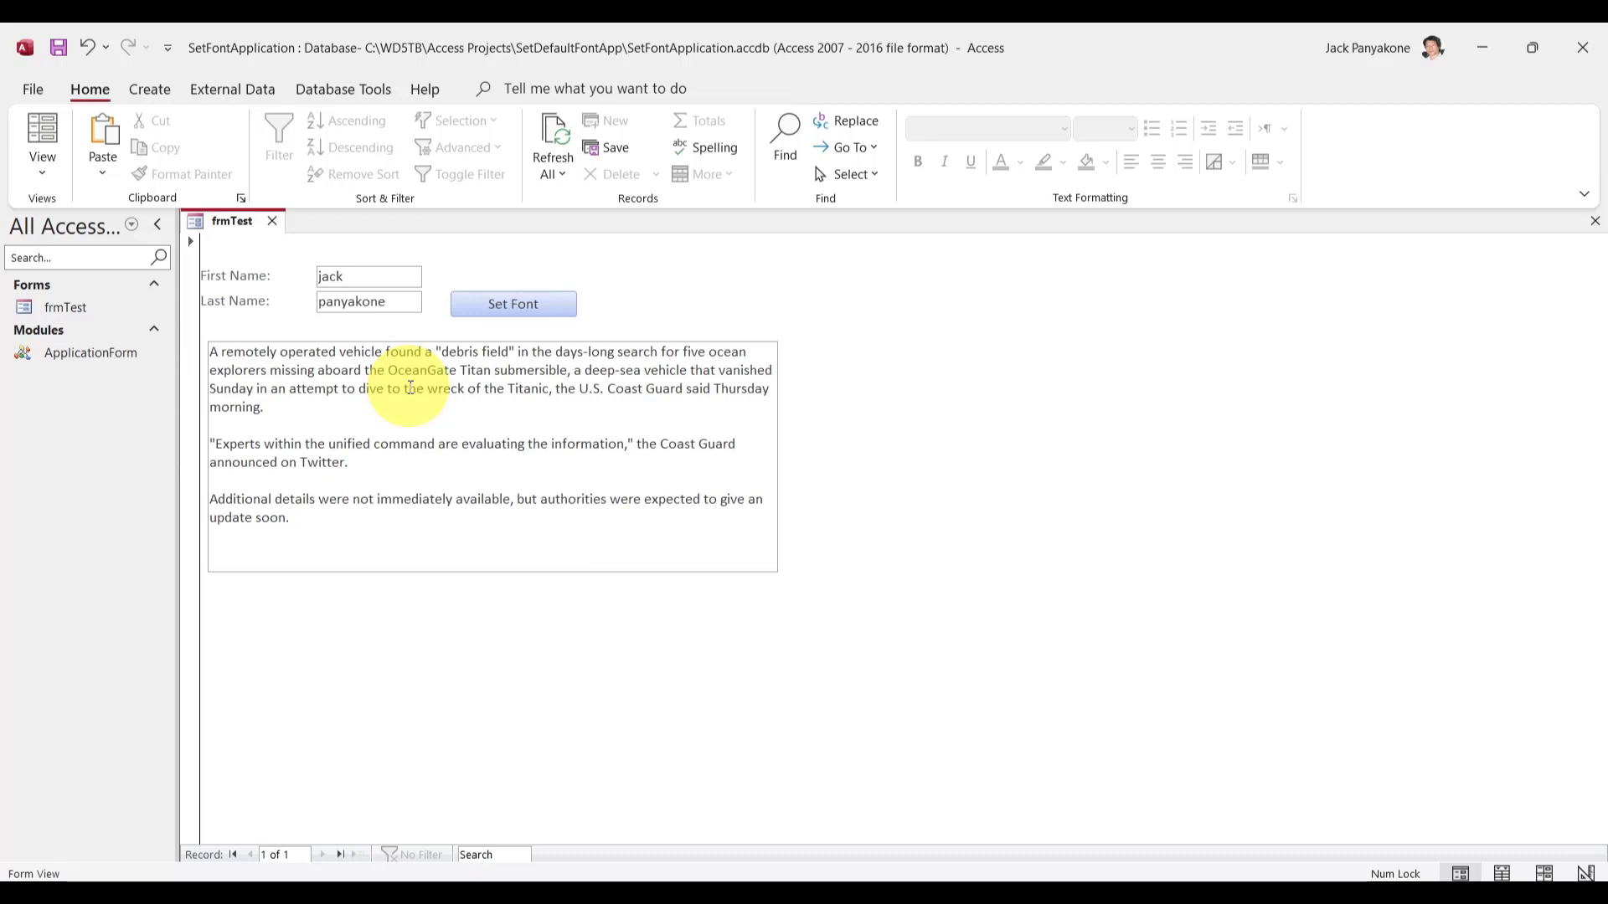
{"action": "left_click", "coordinate": [526, 305]}
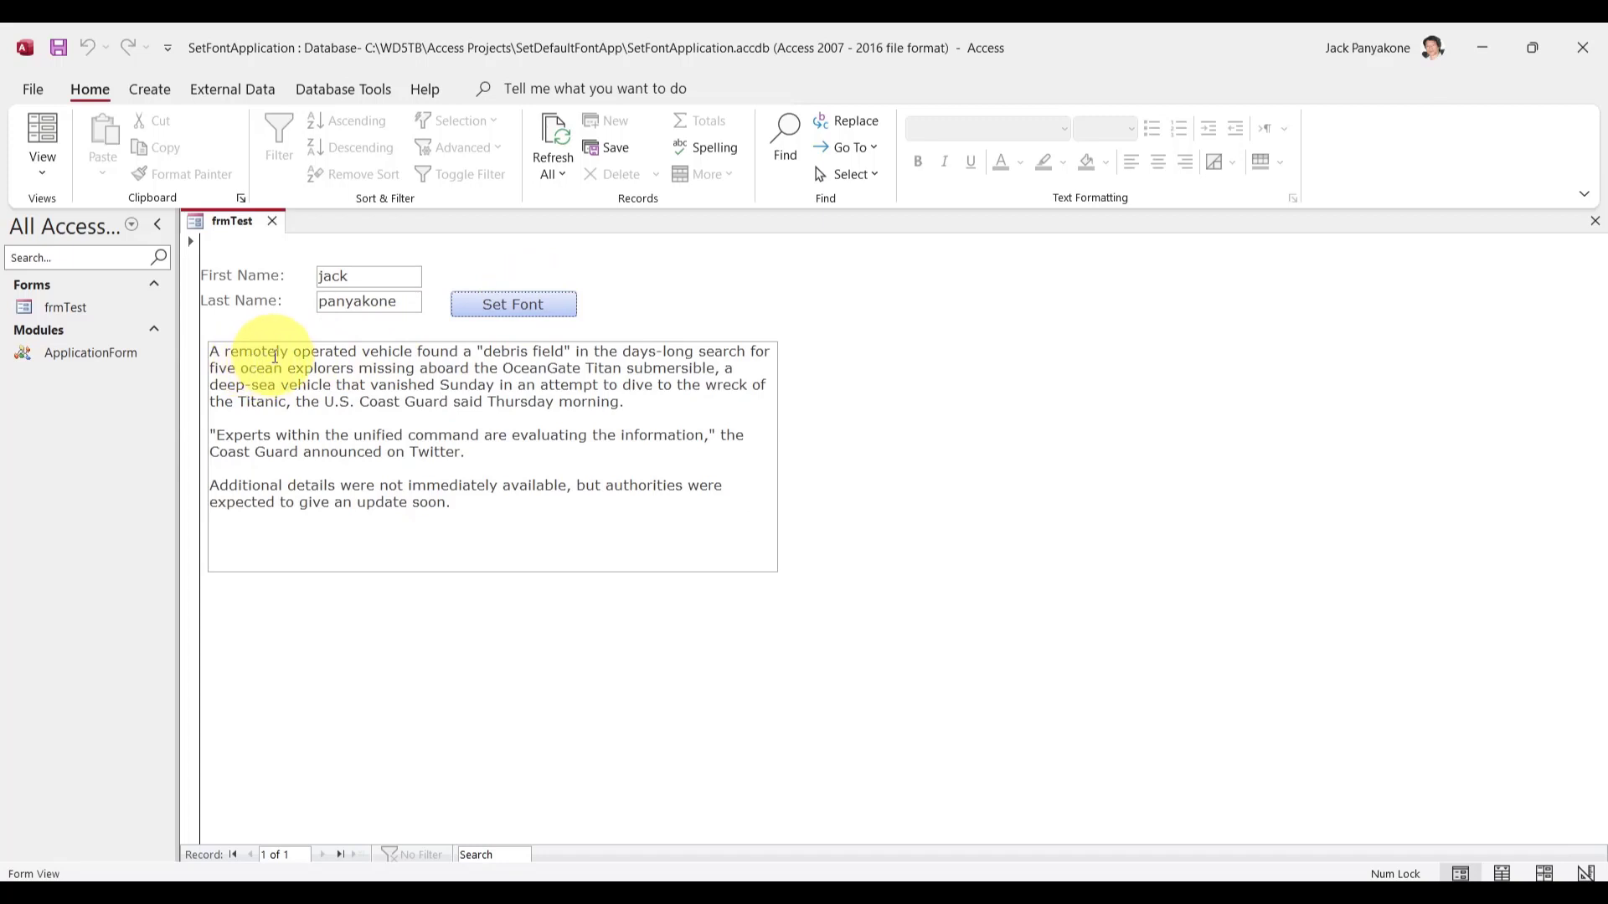
- Reopen frmTest and paste the news text back into the large memo box
{"action": "left_click", "coordinate": [271, 222]}
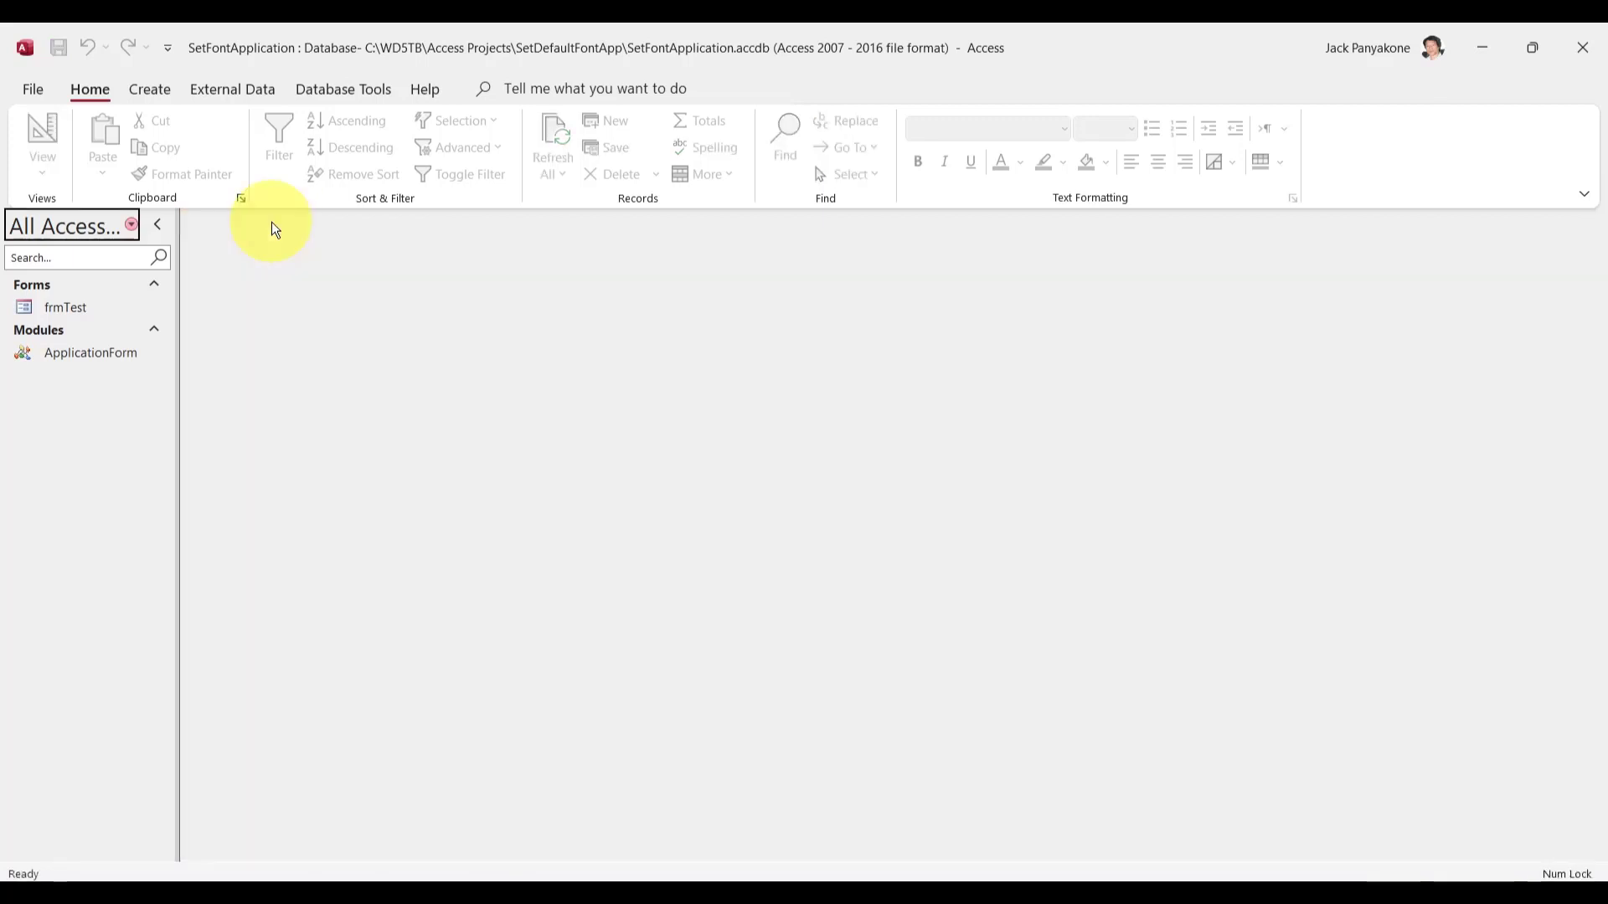
{"action": "double_click", "coordinate": [64, 307]}
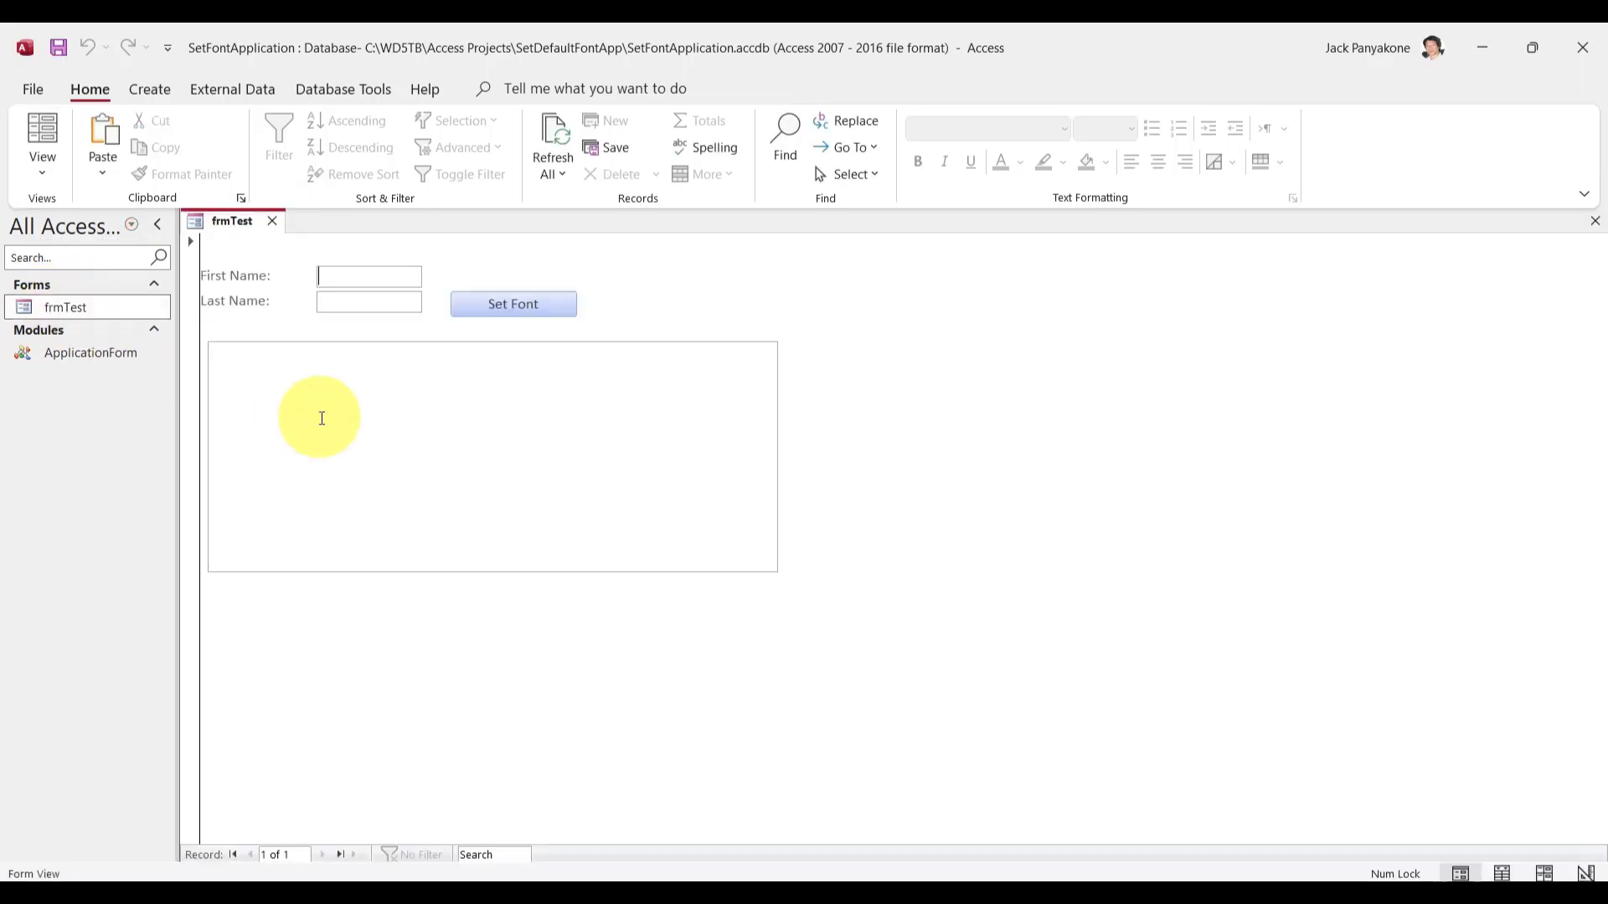
{"action": "left_click", "coordinate": [322, 418]}
{"action": "key", "text": "ctrl+v"}
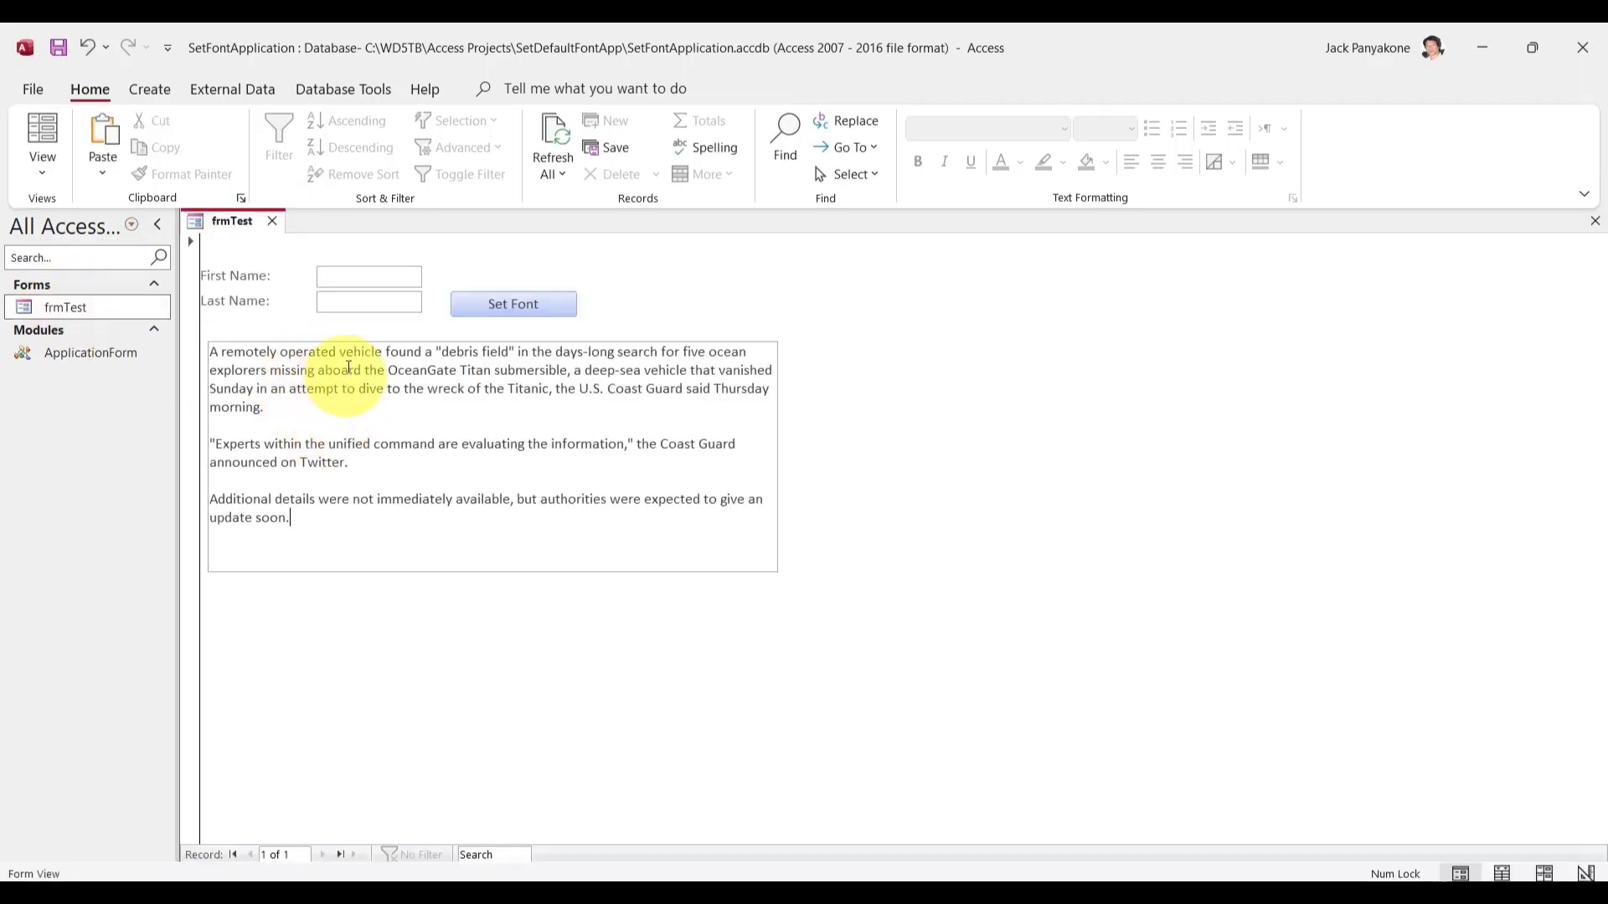
- Apply the default font with Set Font and start entering the first name
{"action": "left_click", "coordinate": [528, 309]}
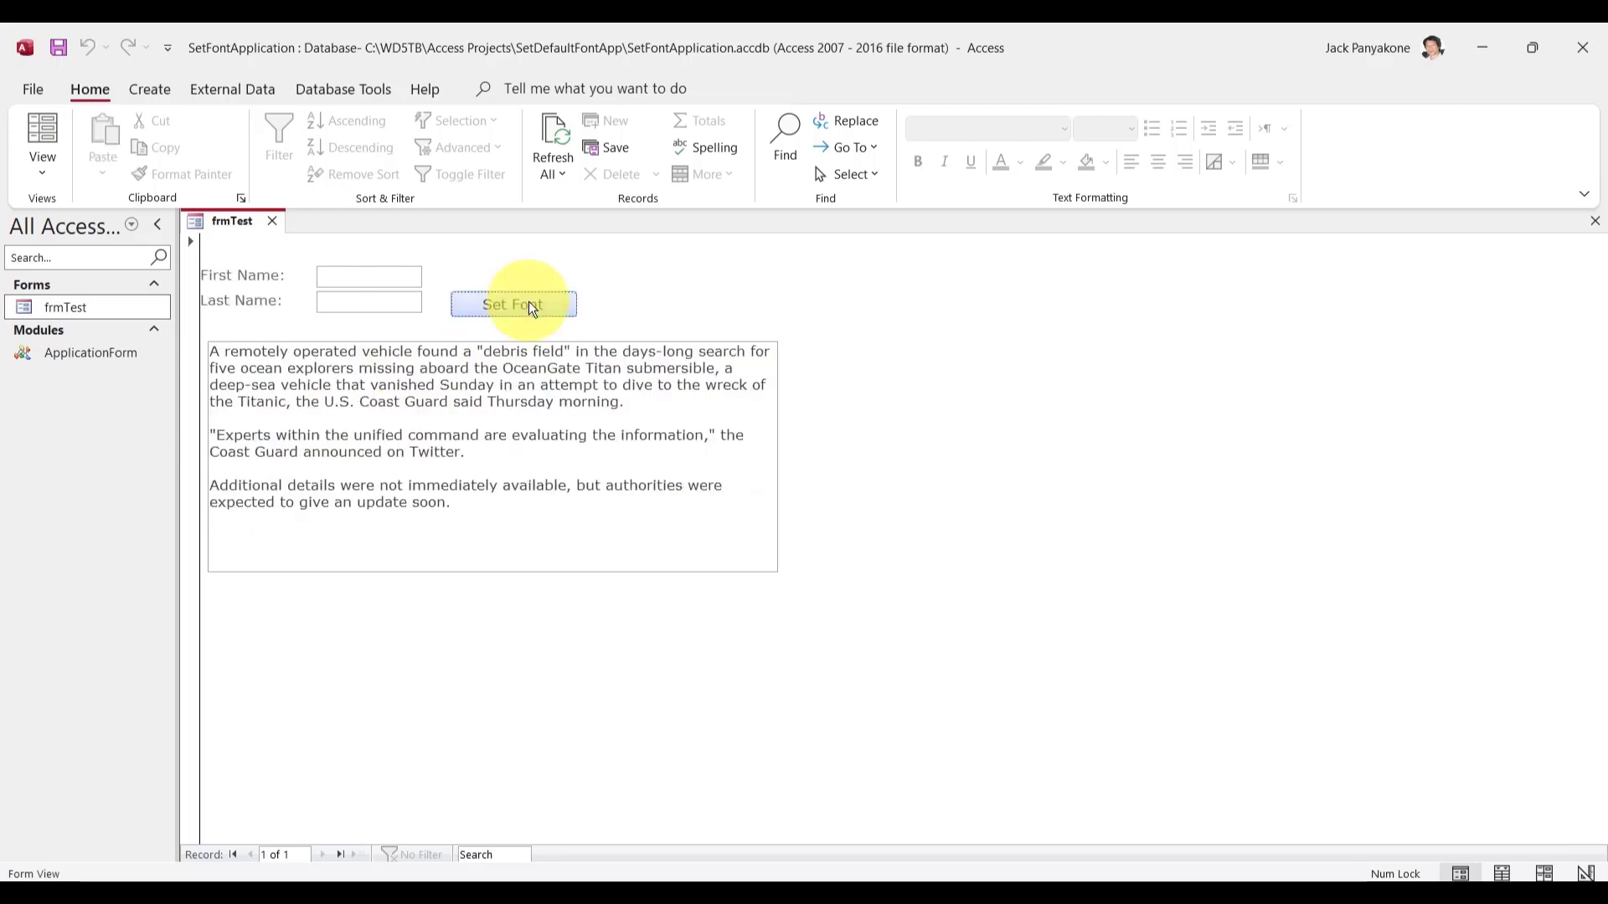
{"action": "left_click", "coordinate": [389, 273]}
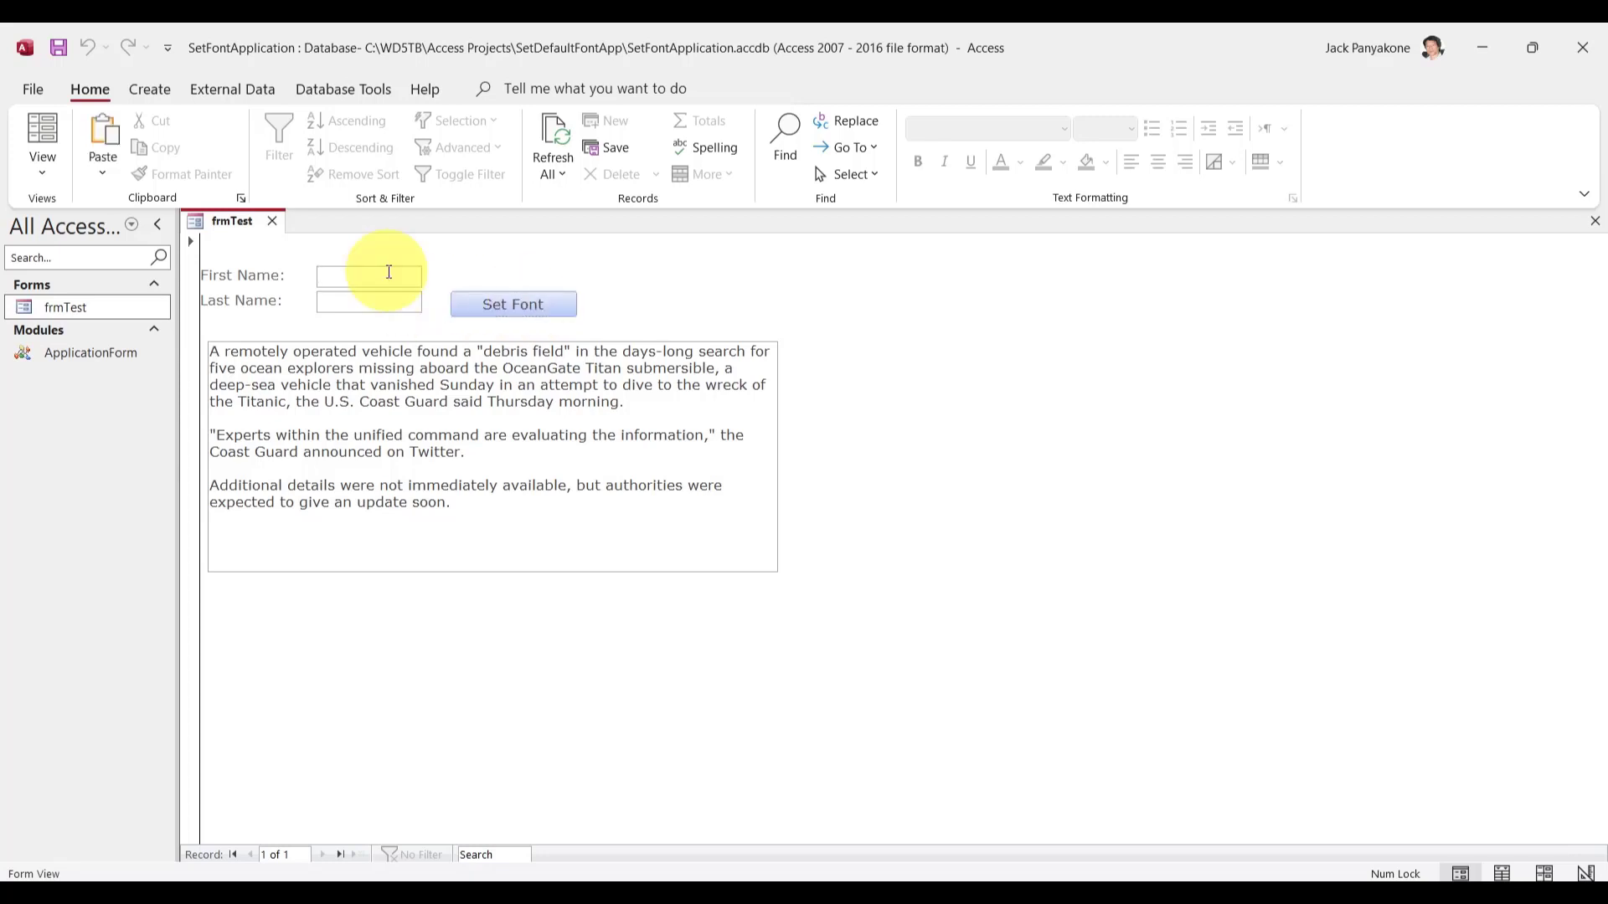
{"action": "type", "text": "jac"}
{"action": "type", "text": "panyakone"}
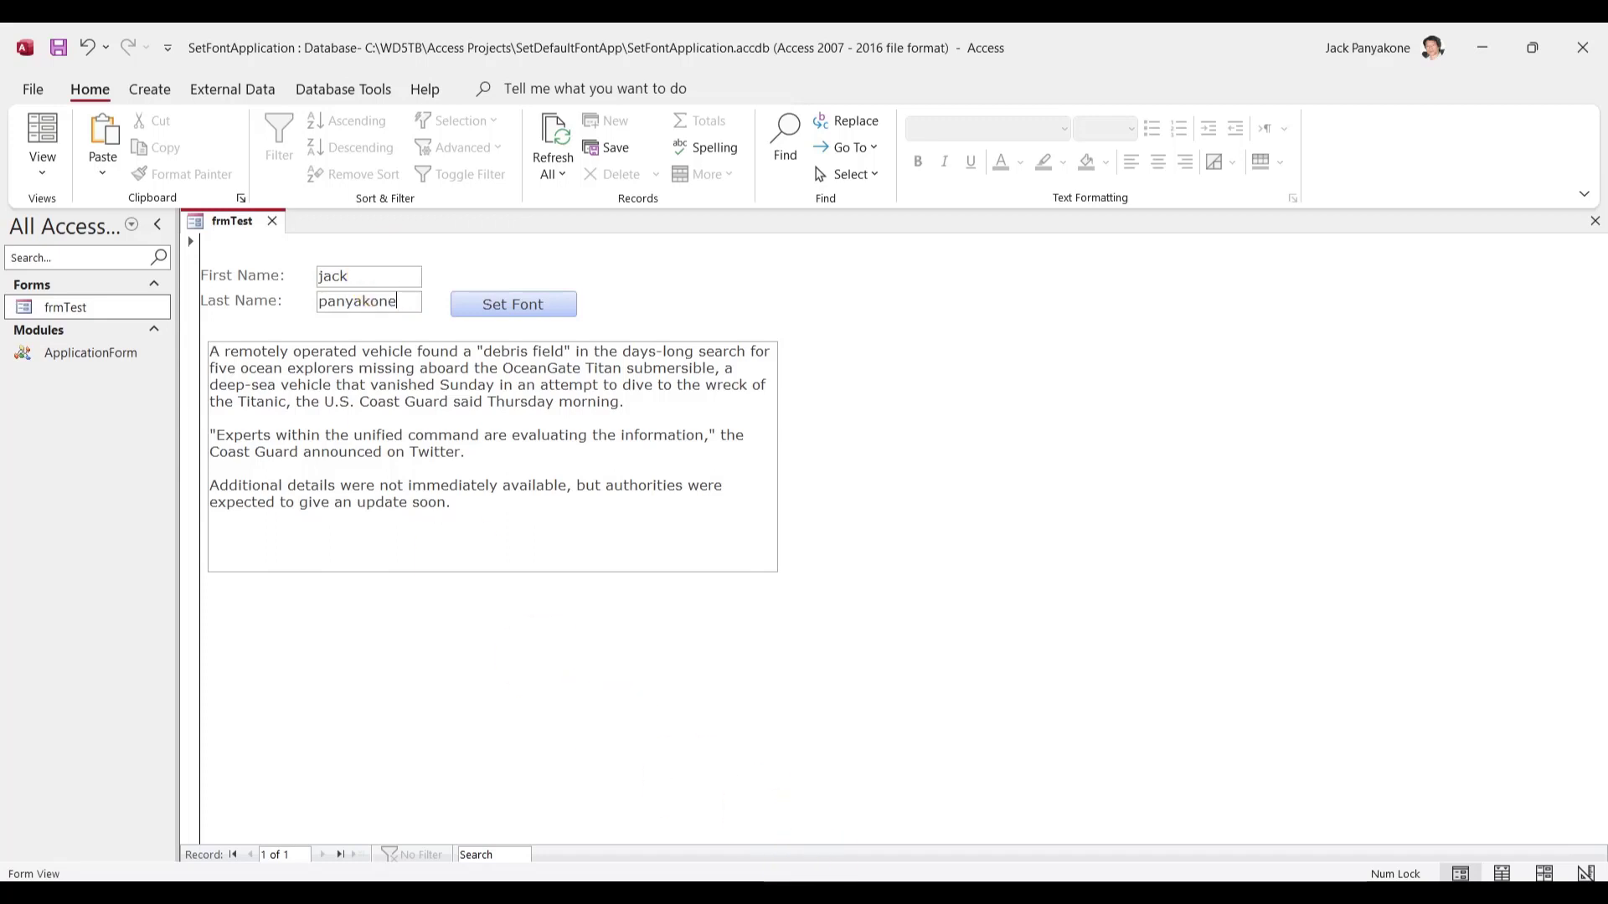
- Open the ApplicationForm module in VBA and select the font name verdana in SetDefaultFont
{"action": "mouse_move", "coordinate": [840, 881]}
{"action": "left_click", "coordinate": [925, 811]}
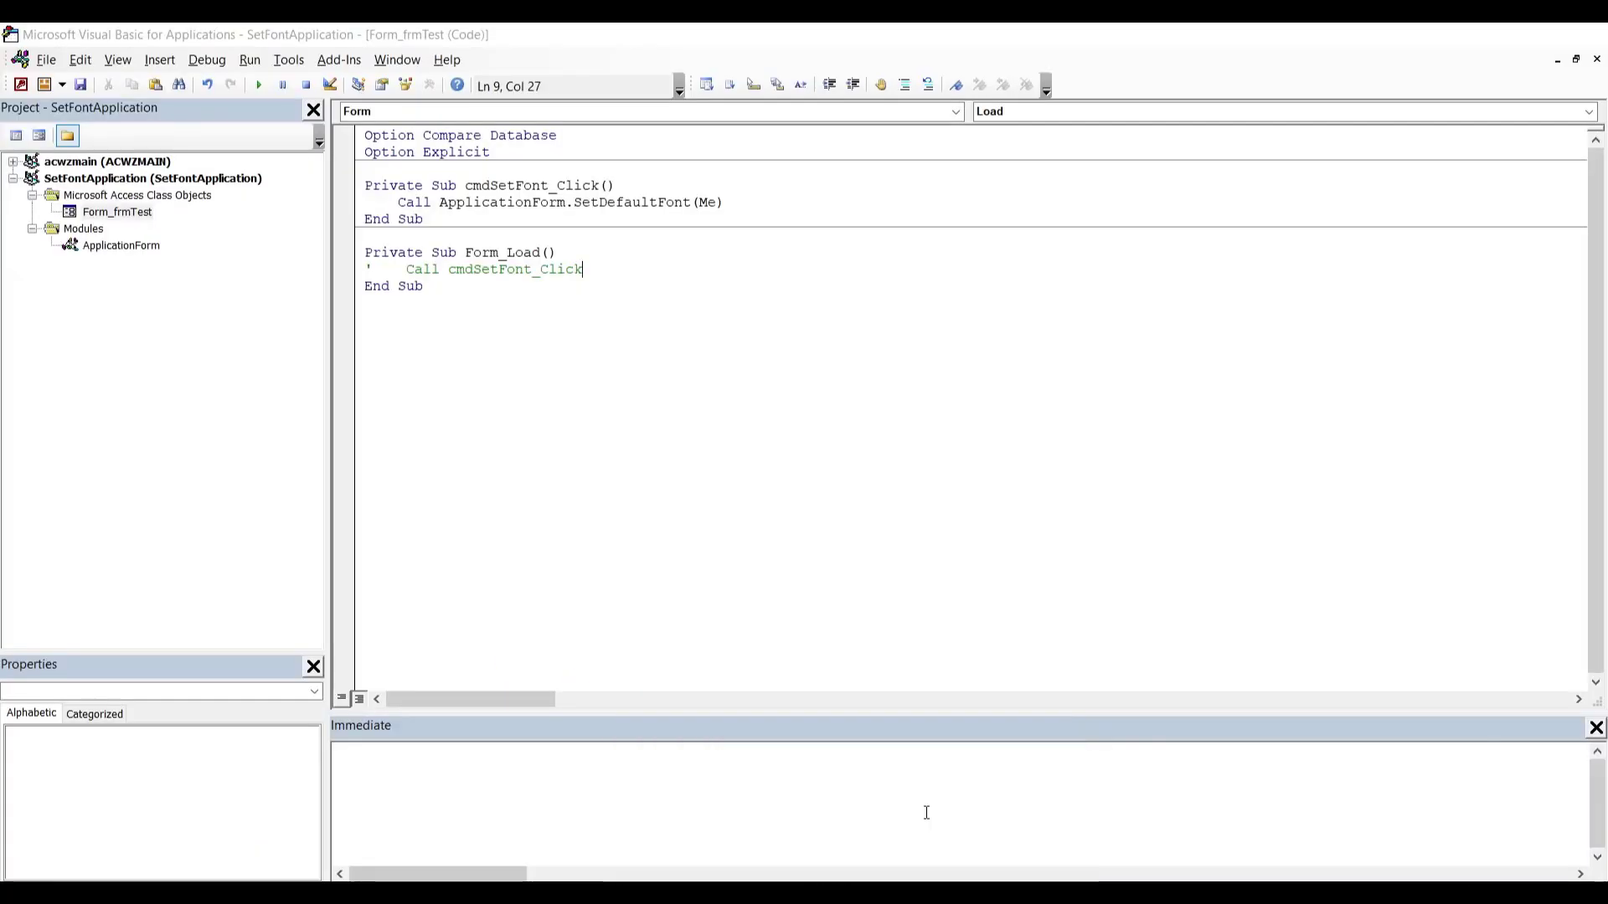
{"action": "double_click", "coordinate": [134, 247]}
{"action": "double_click", "coordinate": [596, 251]}
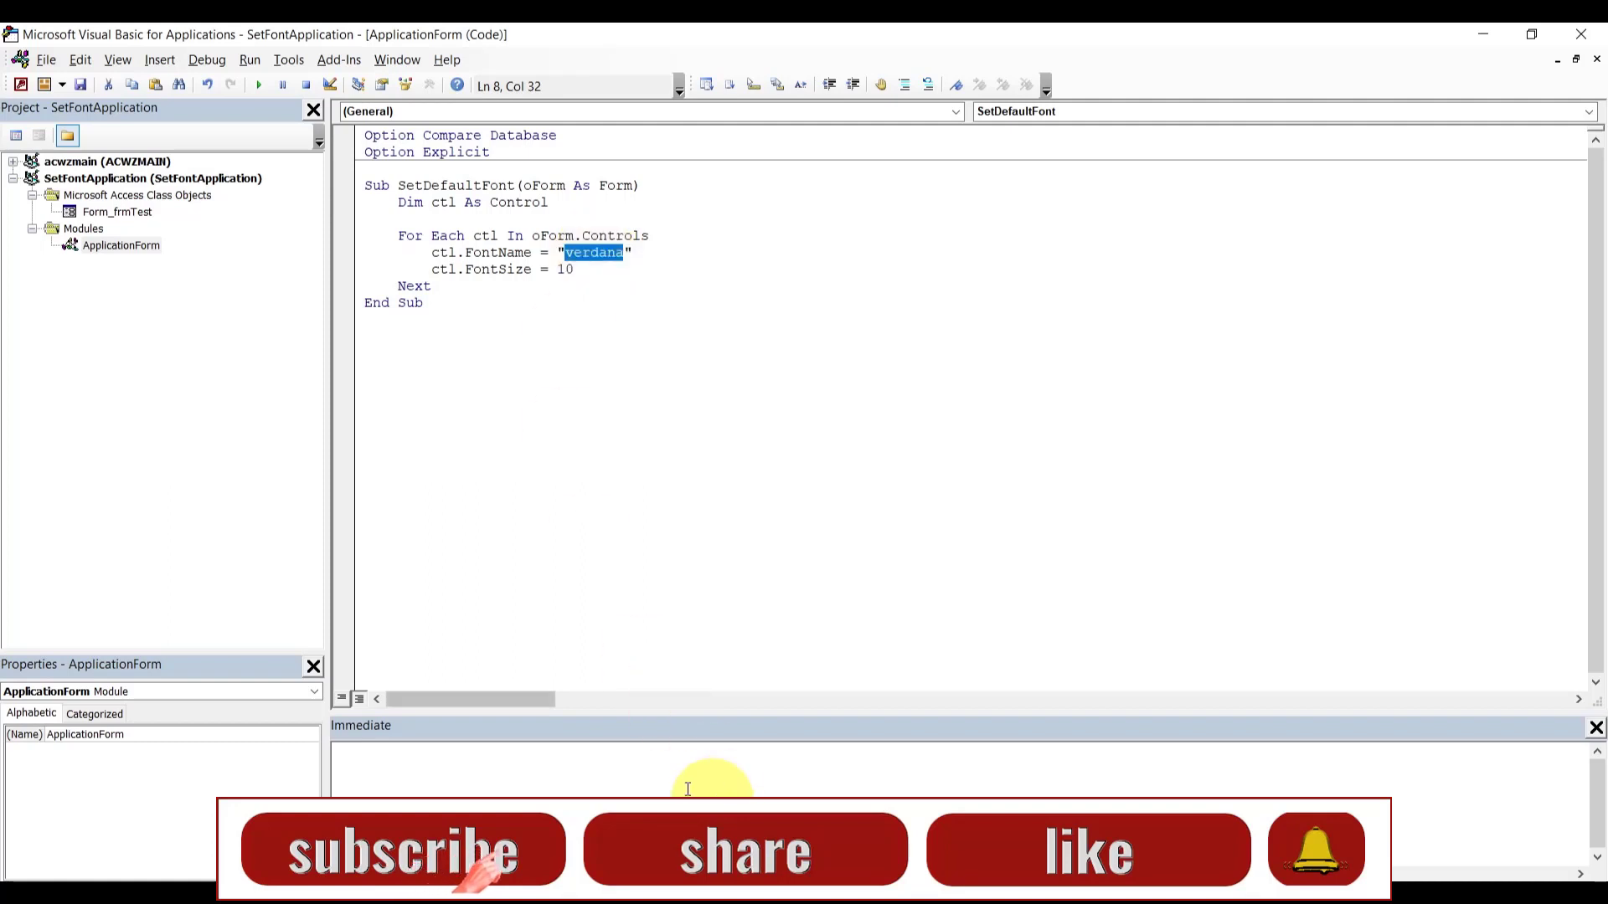
- Open the Windows Font settings page by searching for 'font sett'
{"action": "left_click", "coordinate": [154, 896]}
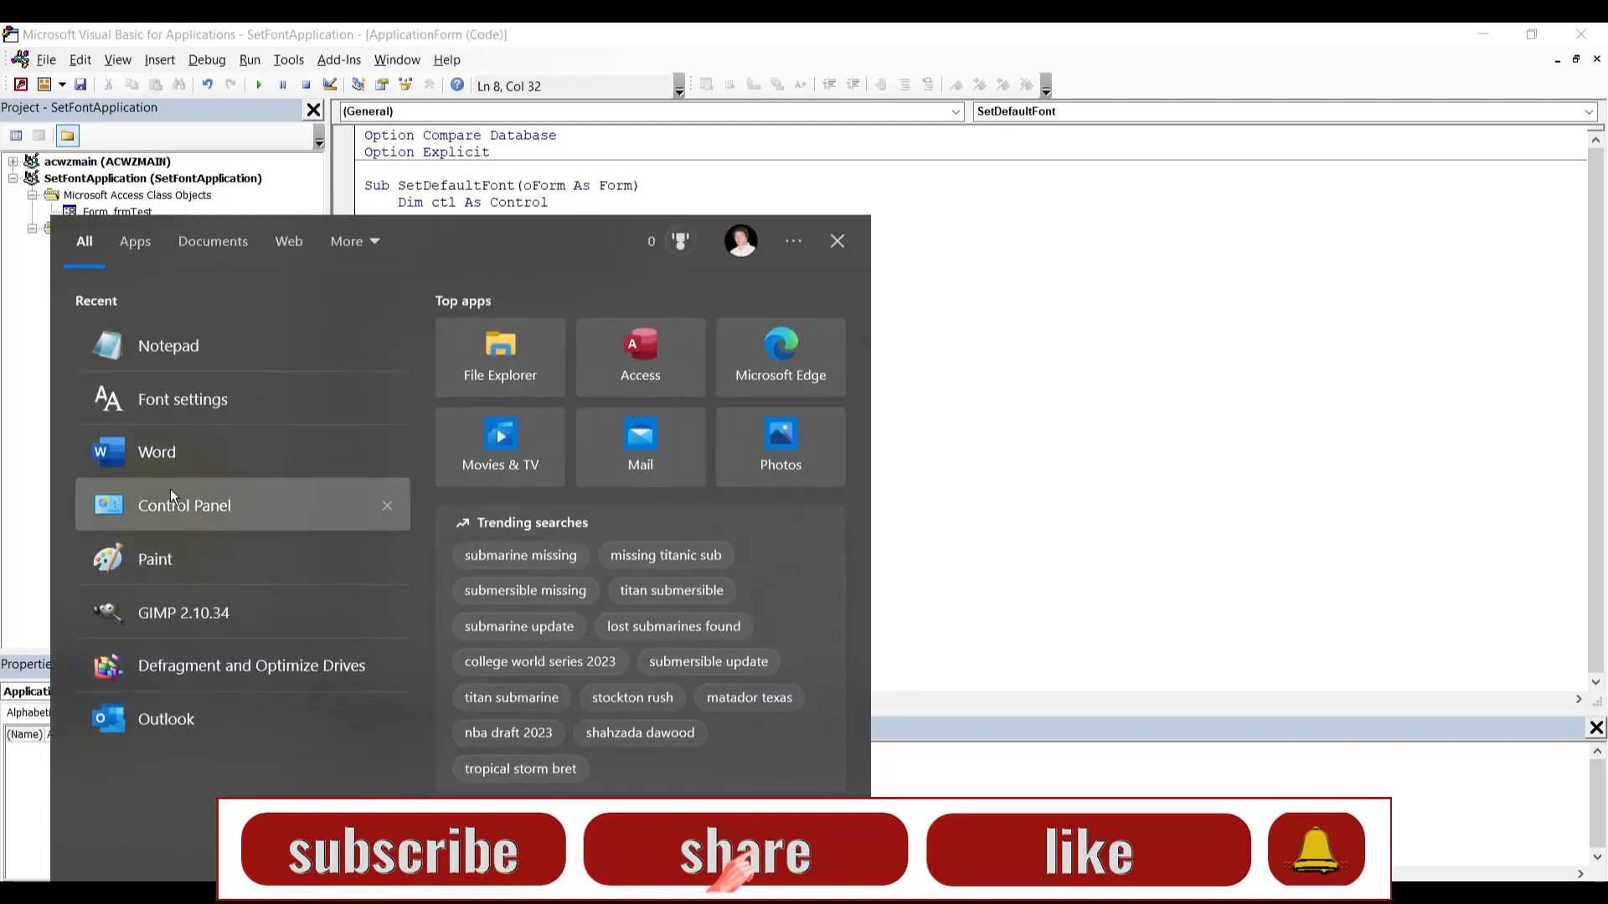
{"action": "left_click", "coordinate": [168, 405]}
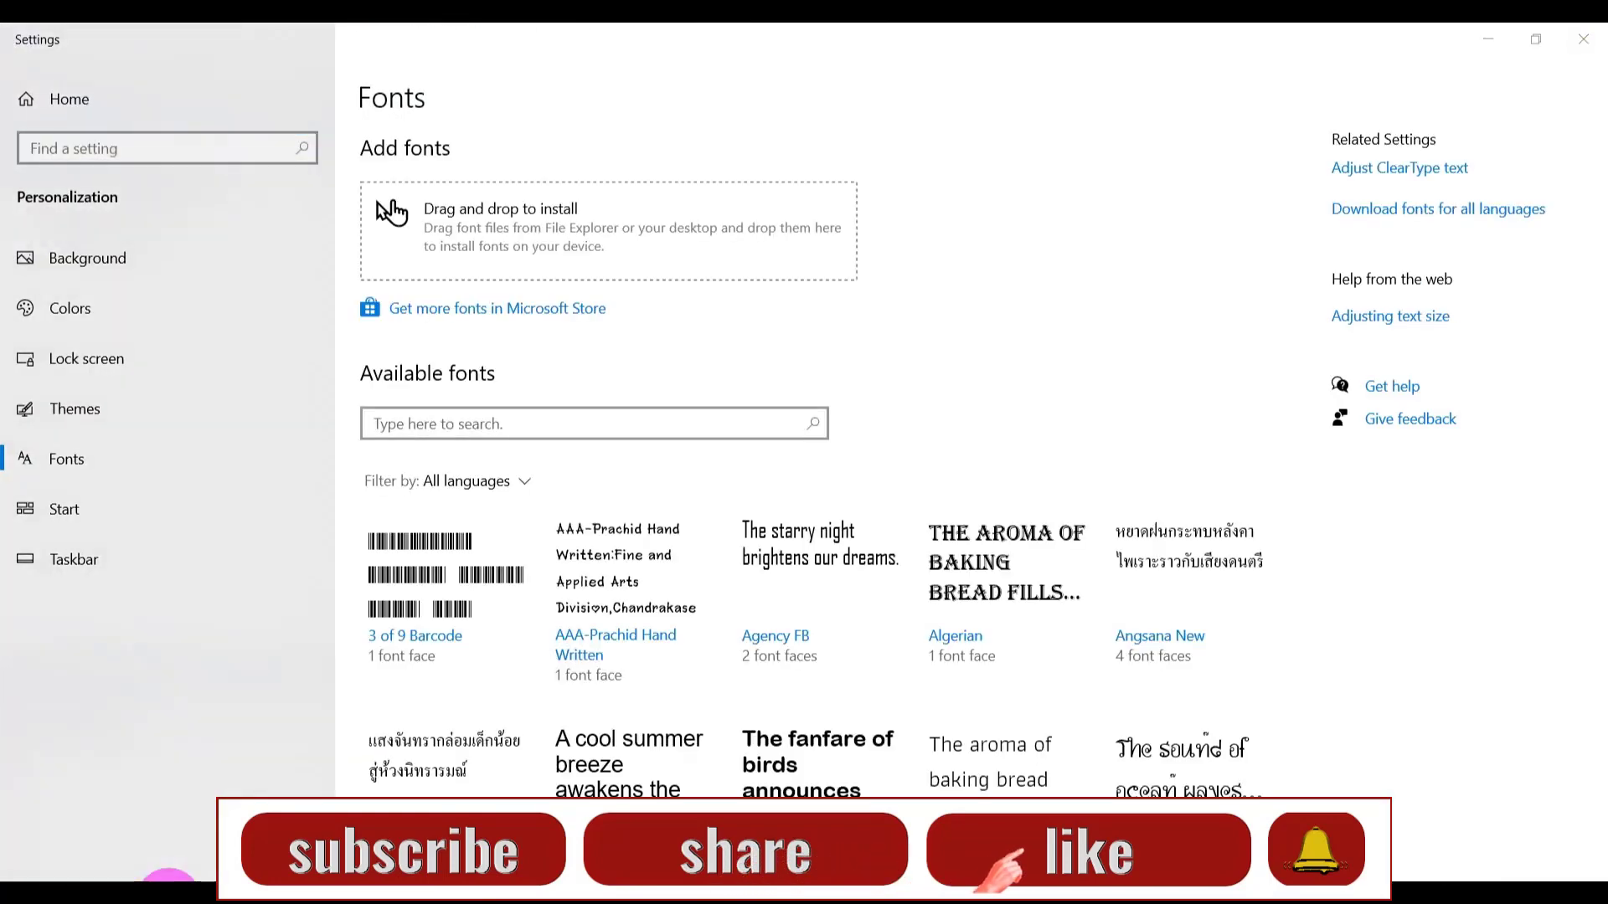
{"action": "left_click", "coordinate": [168, 894]}
{"action": "type", "text": "font sett"}
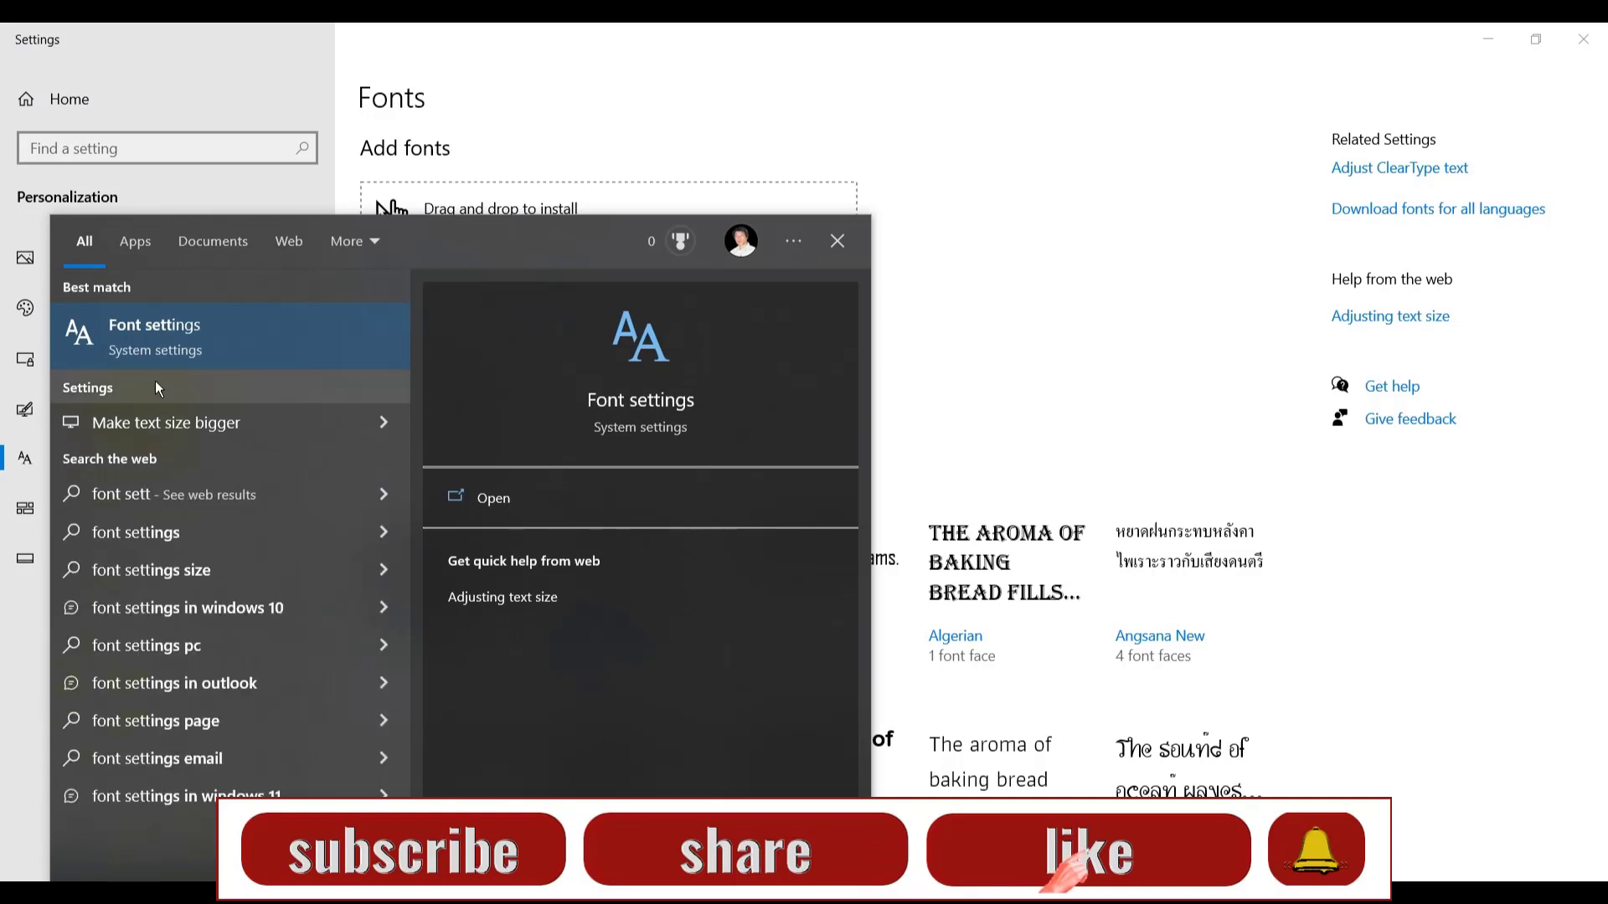
{"action": "left_click", "coordinate": [837, 242]}
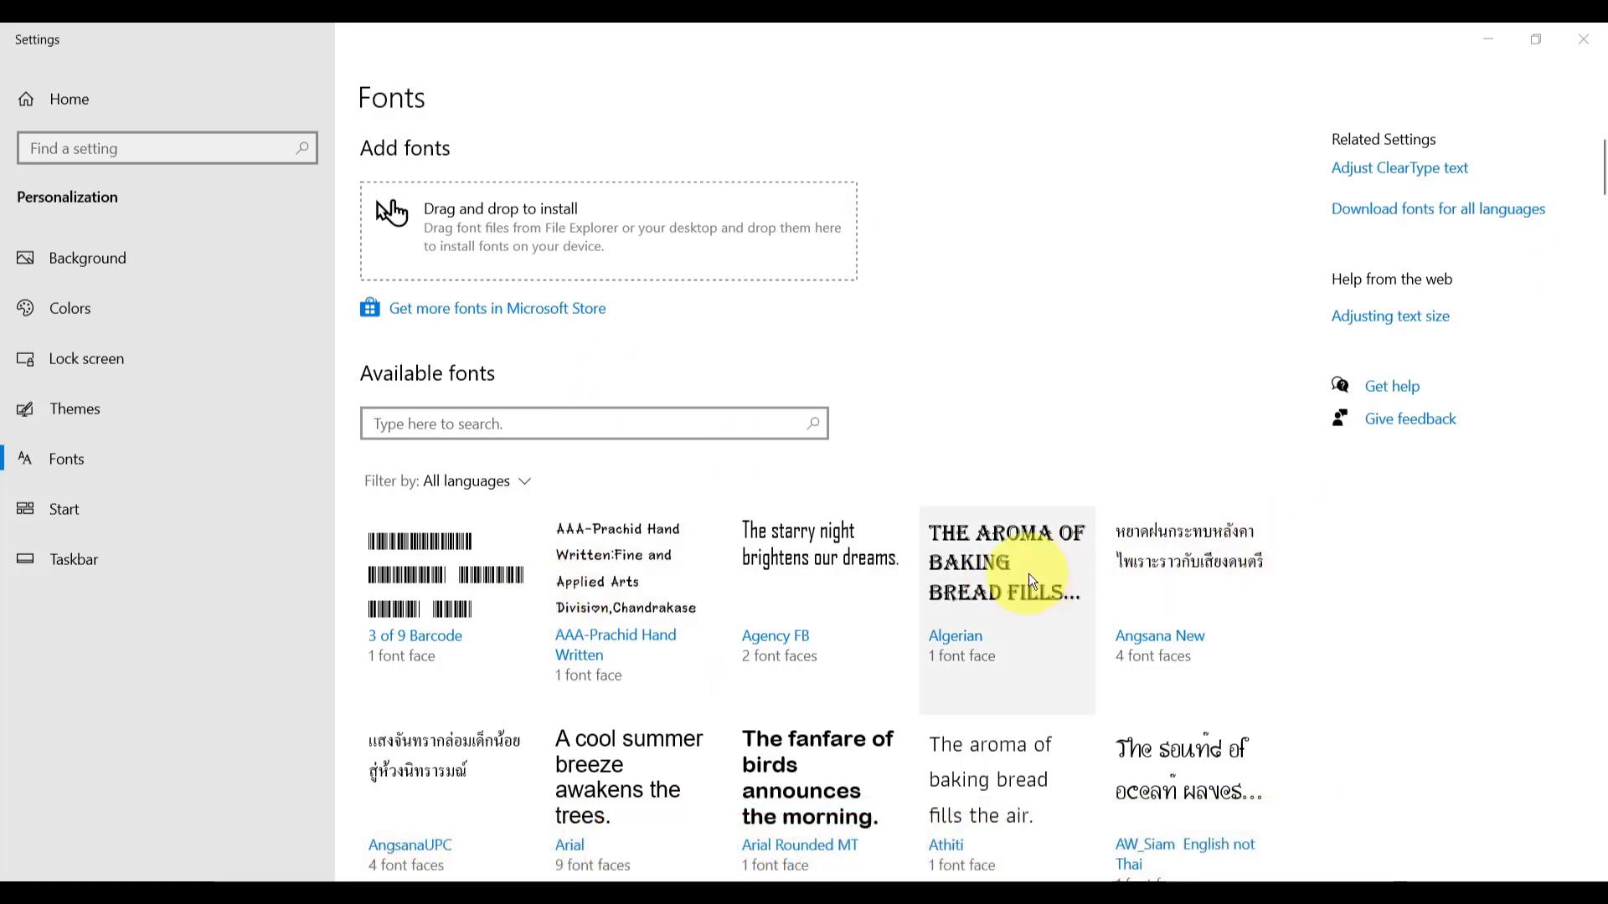
- Scroll through the available fonts list, then go back to the VBA code
{"action": "left_click_drag", "start_coordinate": [1601, 180], "coordinate": [1600, 209]}
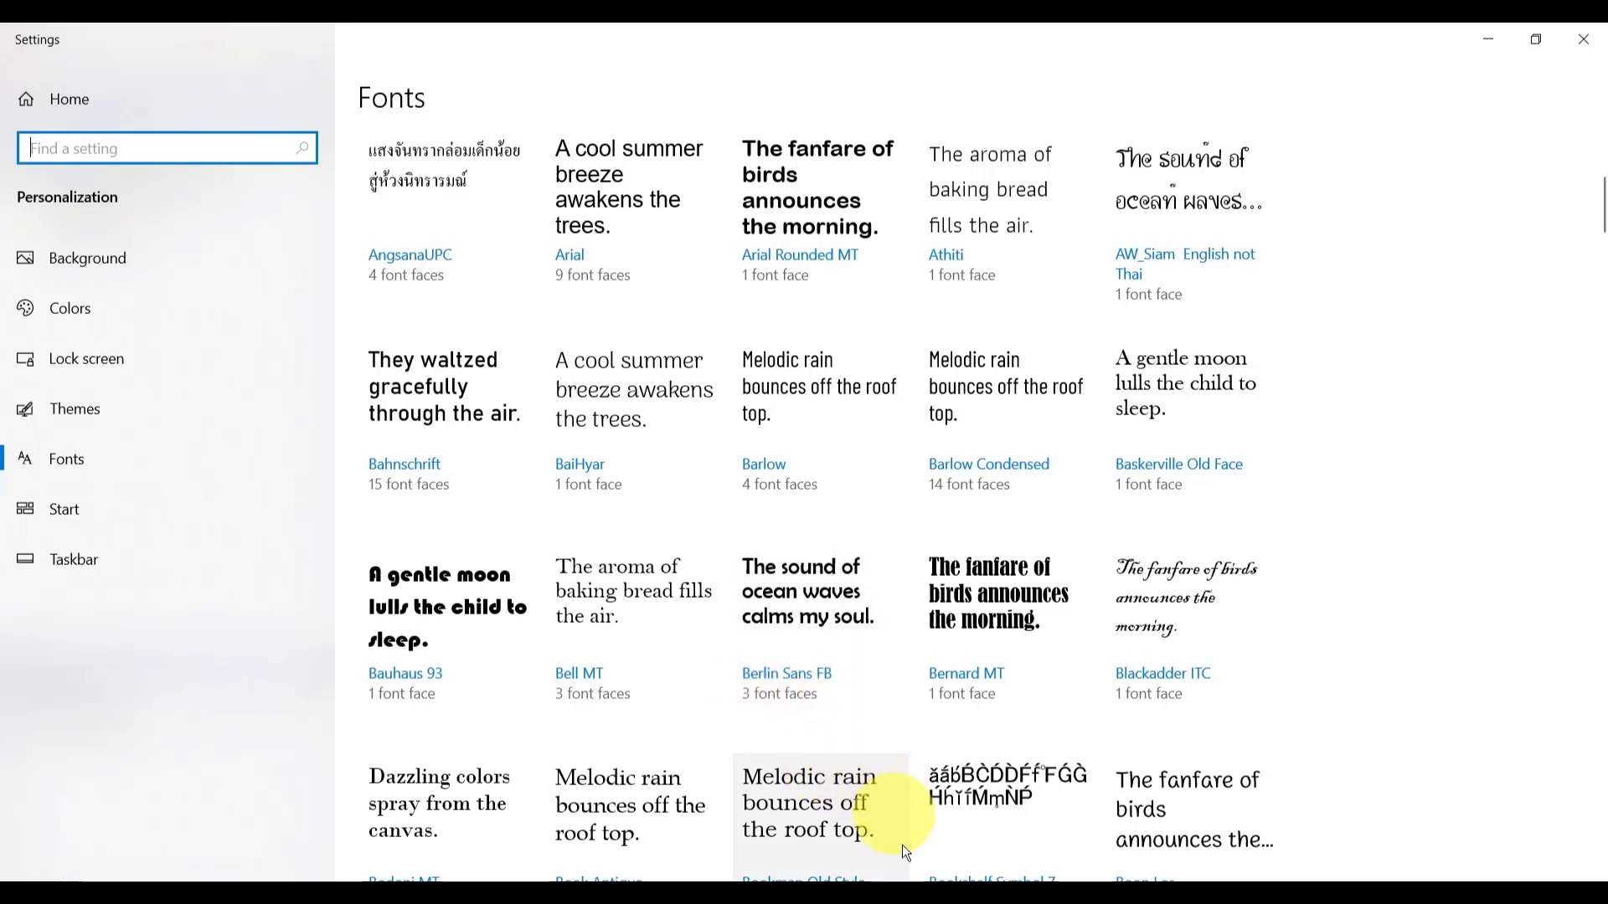
{"action": "mouse_move", "coordinate": [854, 879]}
{"action": "left_click", "coordinate": [941, 823]}
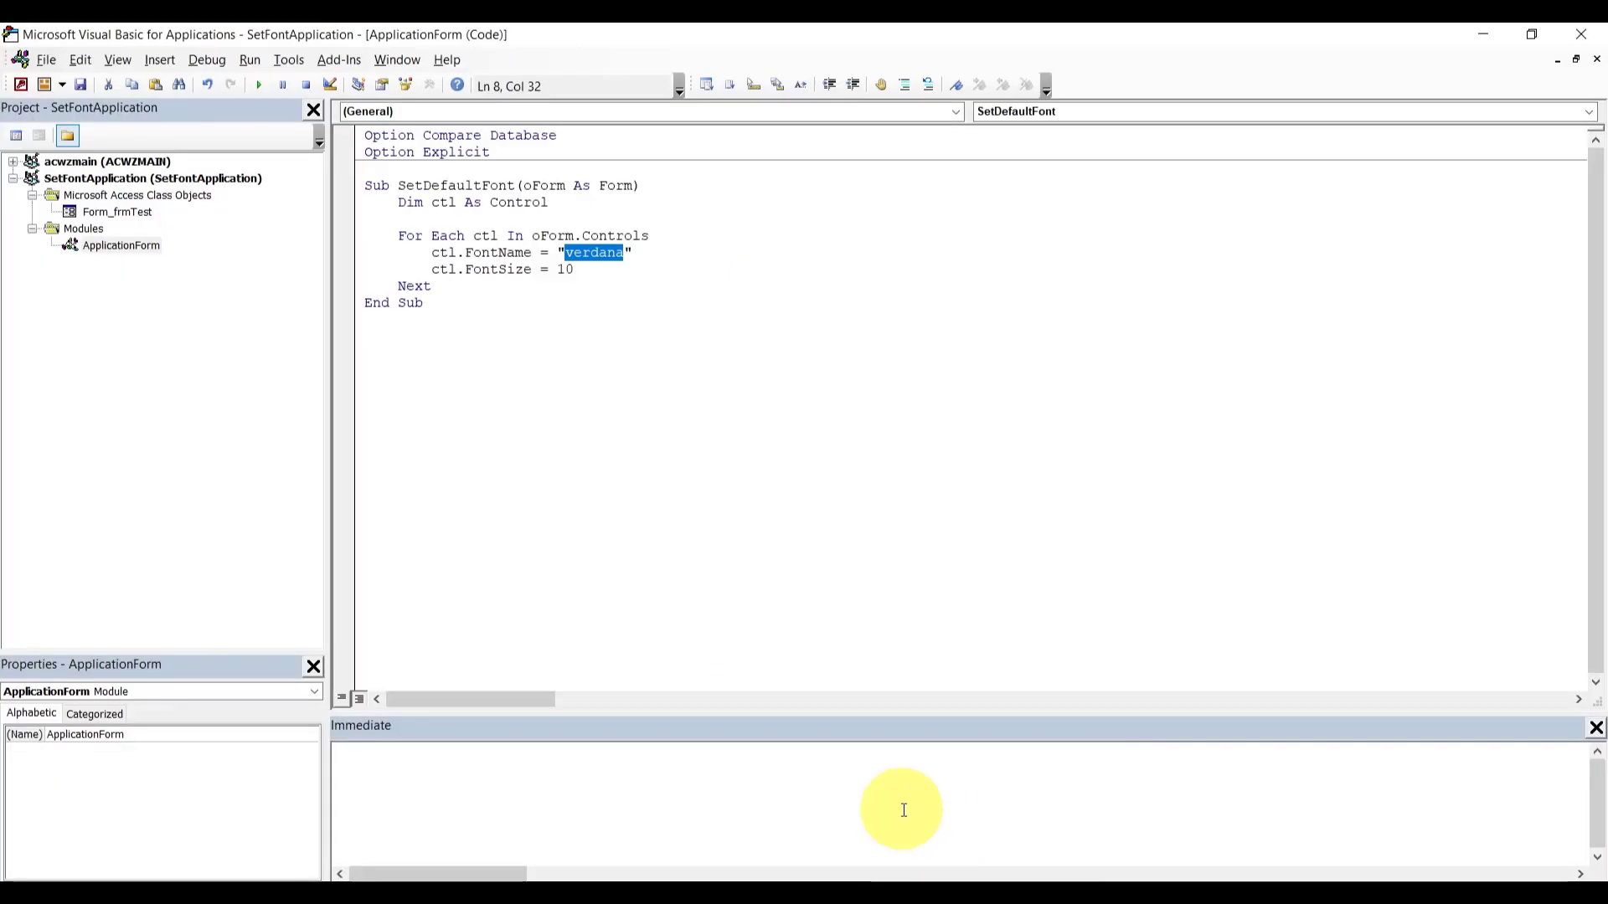
- Replace verdana with berlin sans fb in SetDefaultFont and return to the frmTest form
{"action": "type", "text": "be"}
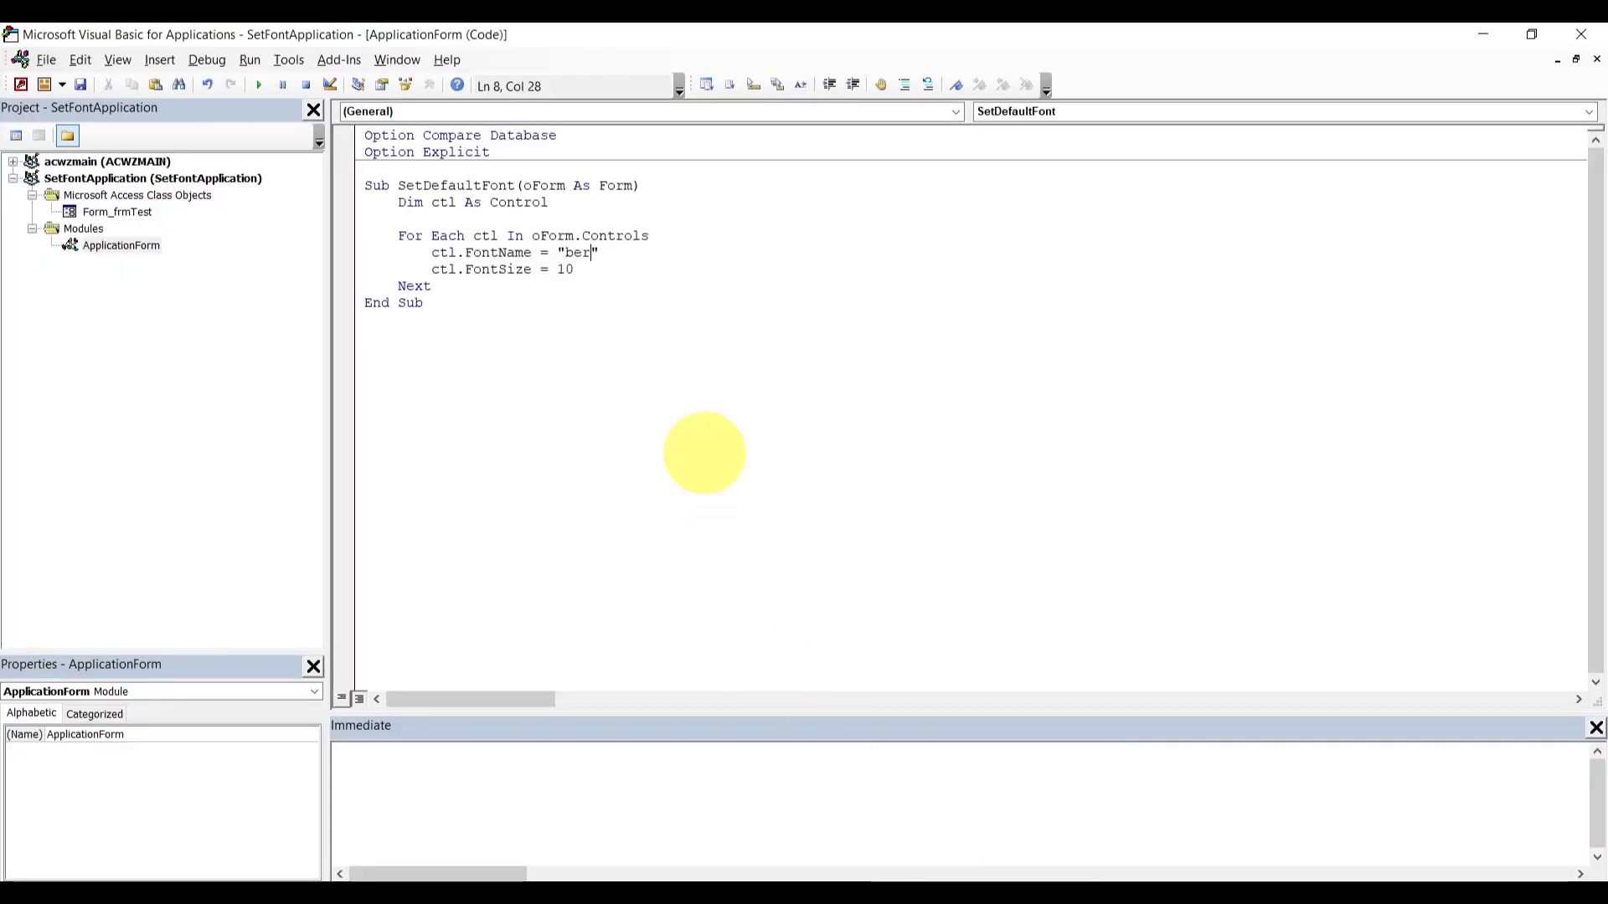
{"action": "type", "text": "rlin sans fb"}
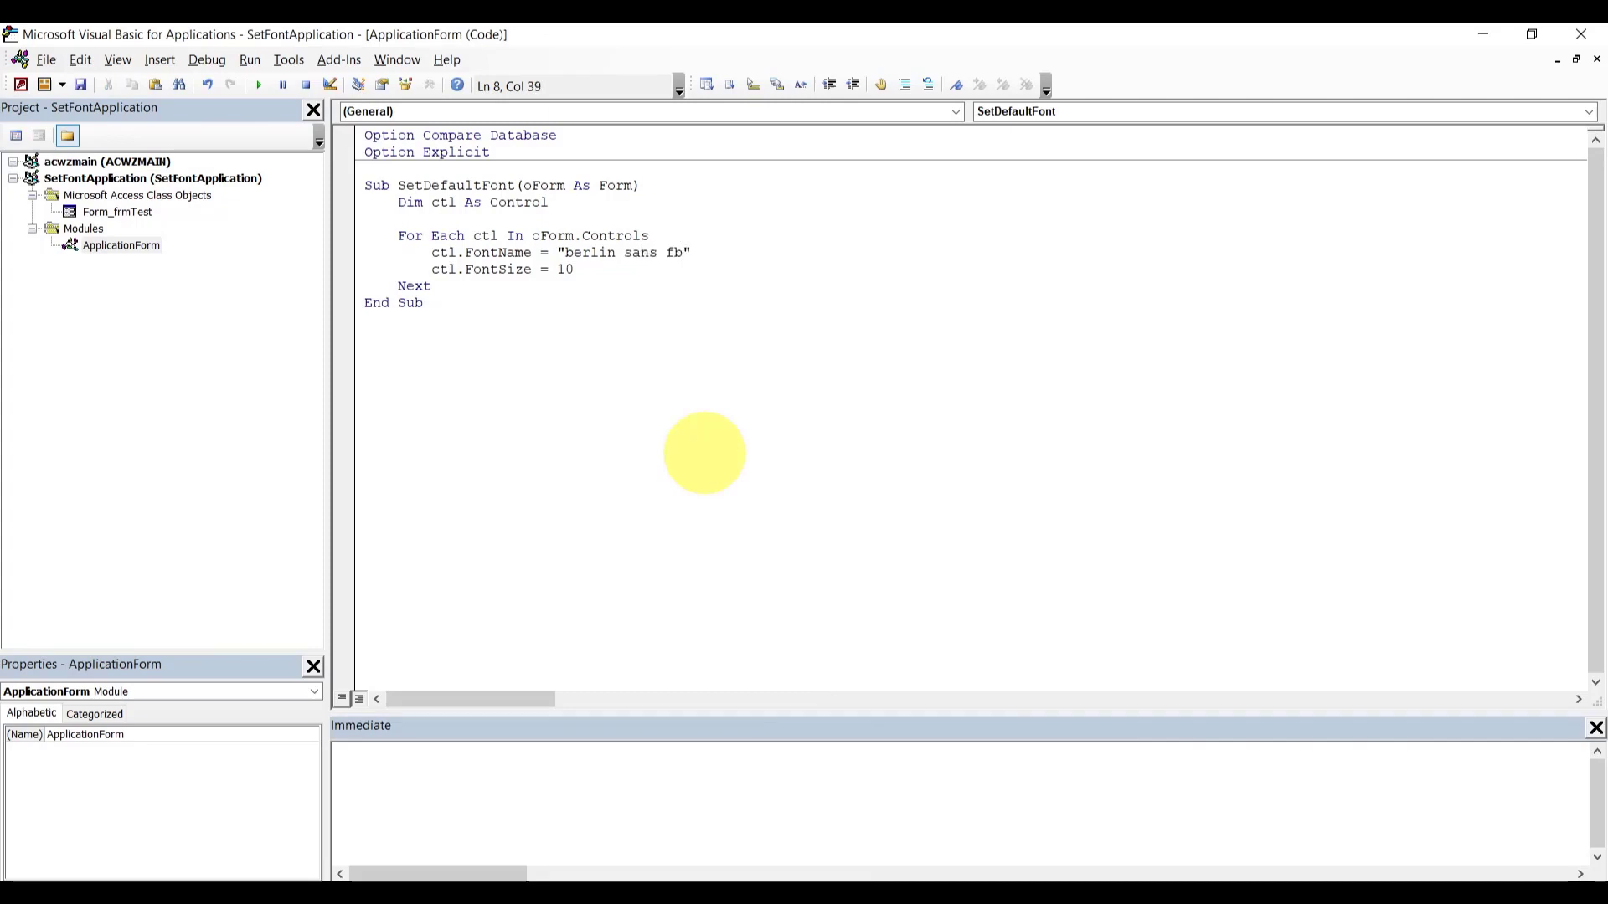
{"action": "left_click", "coordinate": [690, 428]}
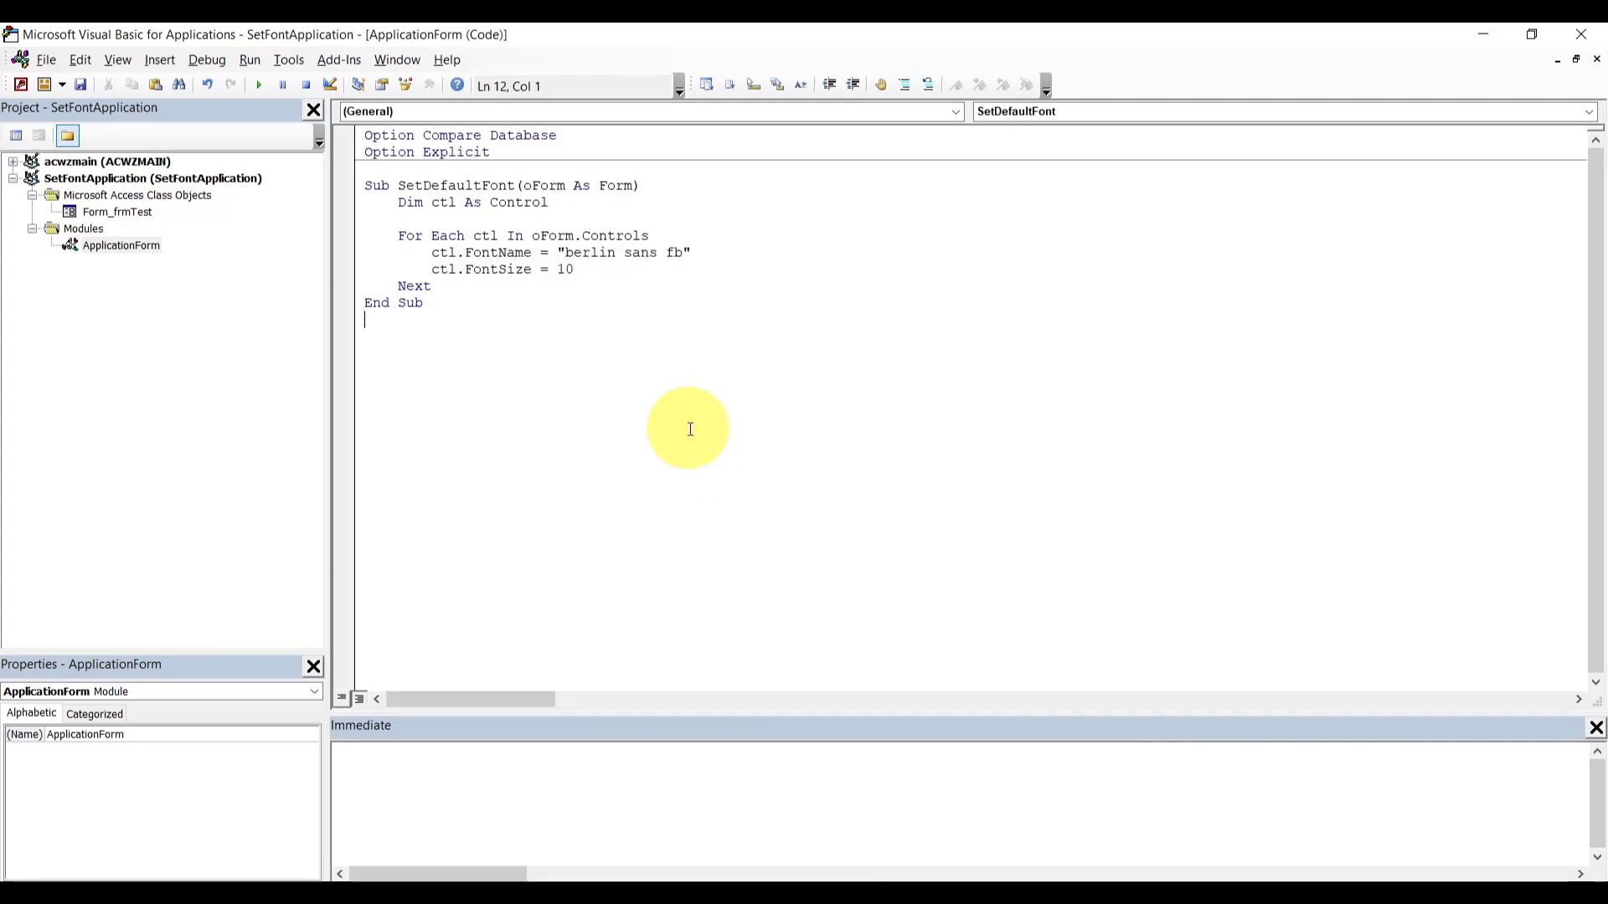
{"action": "mouse_move", "coordinate": [839, 892]}
{"action": "left_click", "coordinate": [767, 832]}
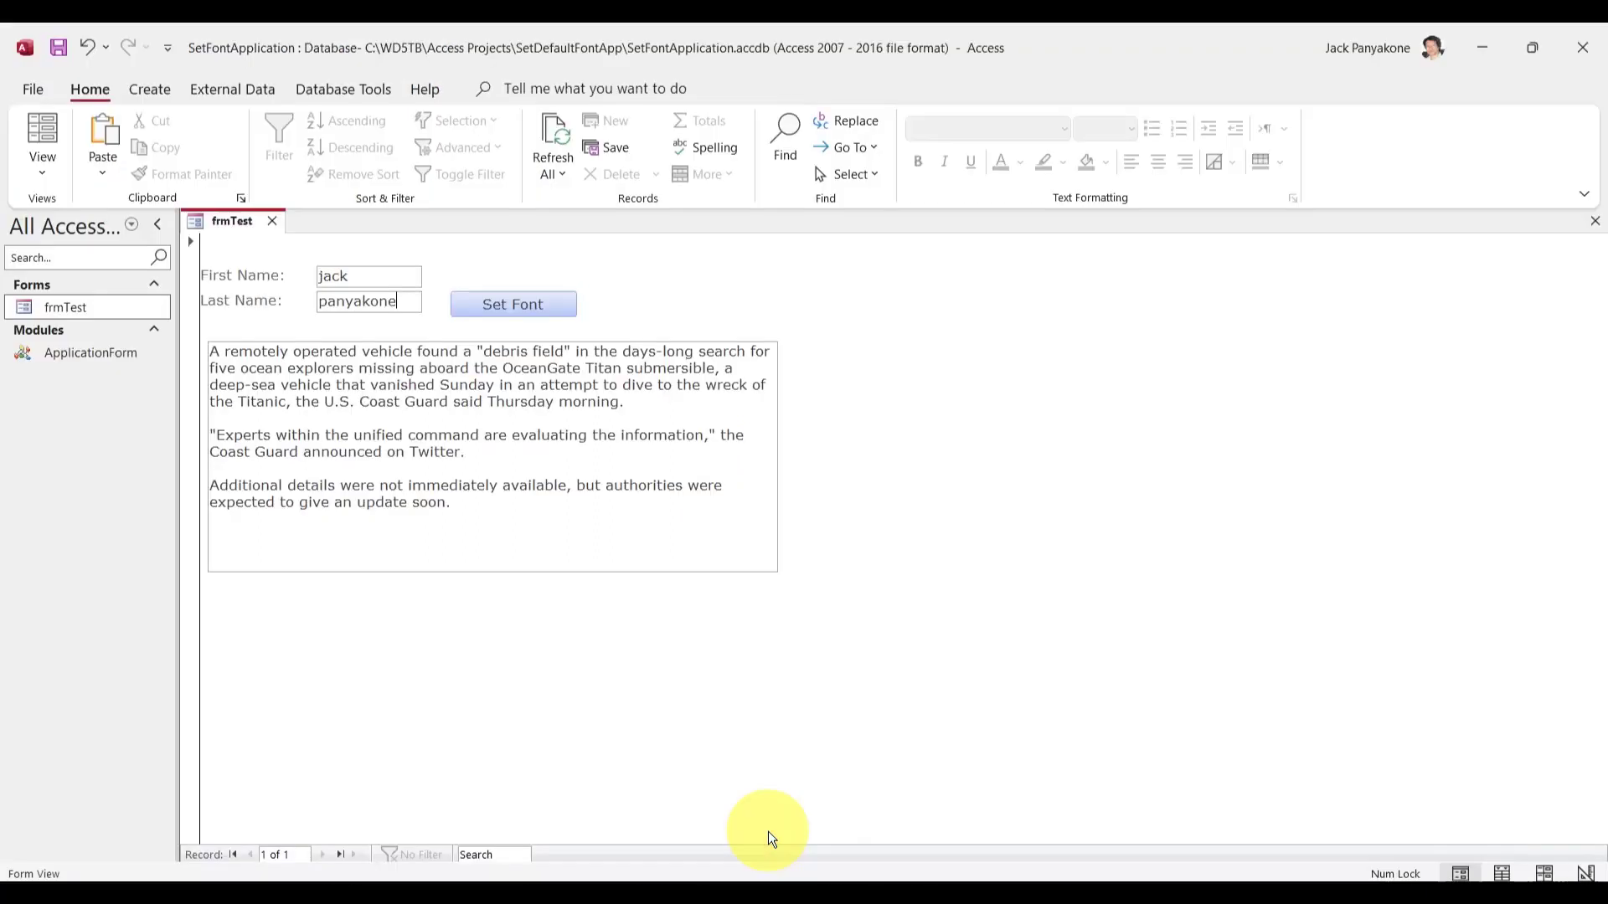
- Restyle frmTest's controls in Berlin Sans FB, then bring back the Windows Fonts page
{"action": "left_click", "coordinate": [512, 303]}
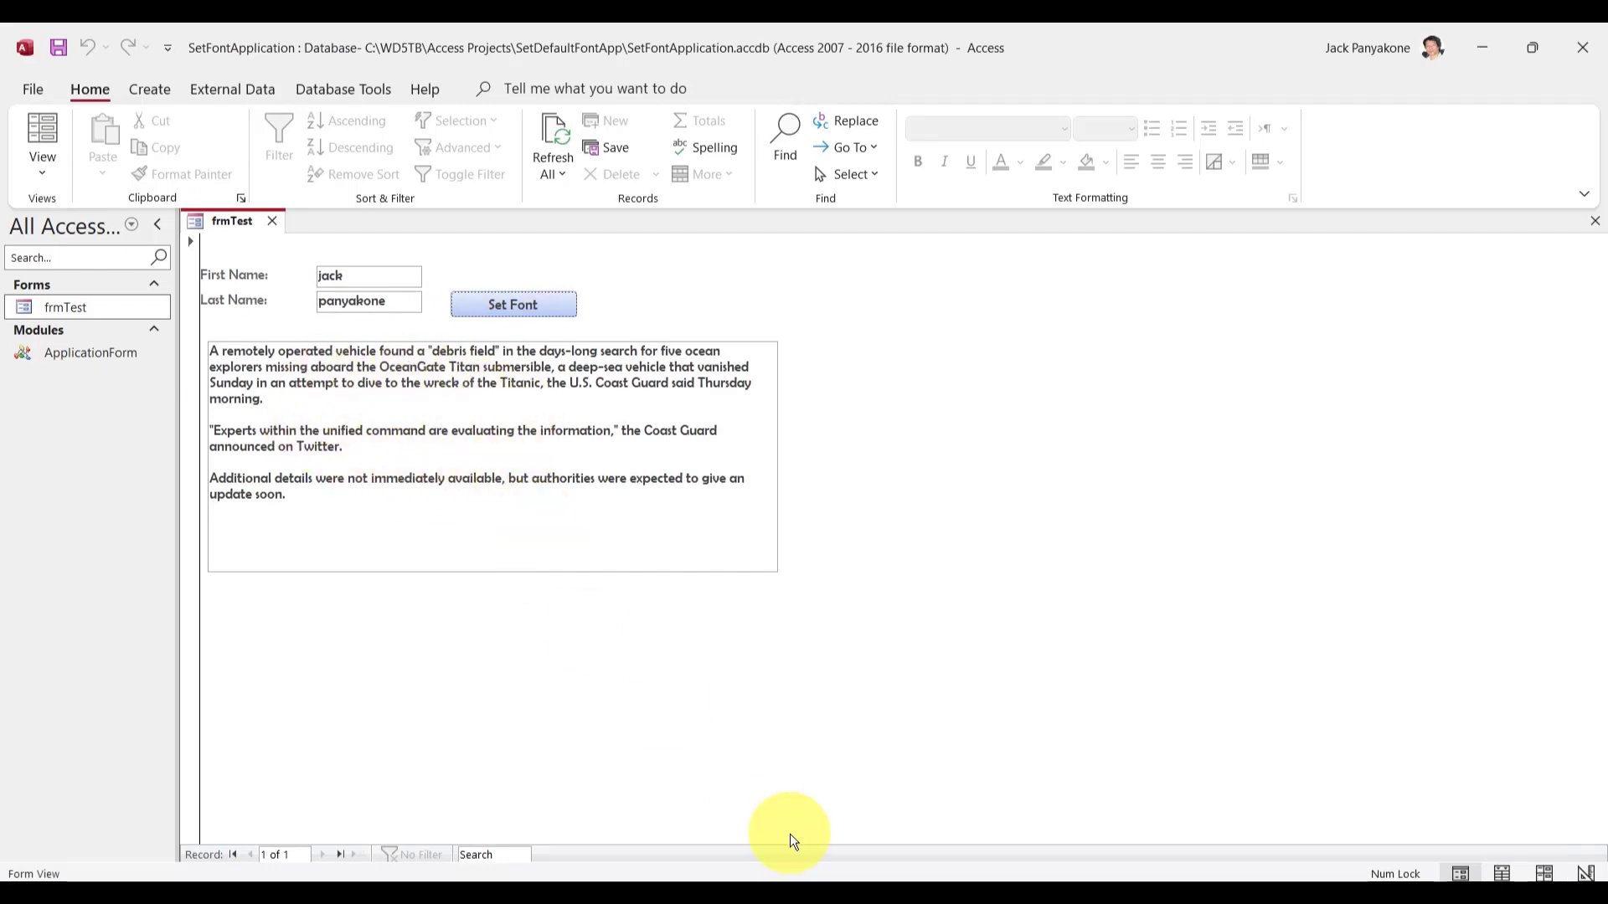
{"action": "left_click", "coordinate": [950, 895]}
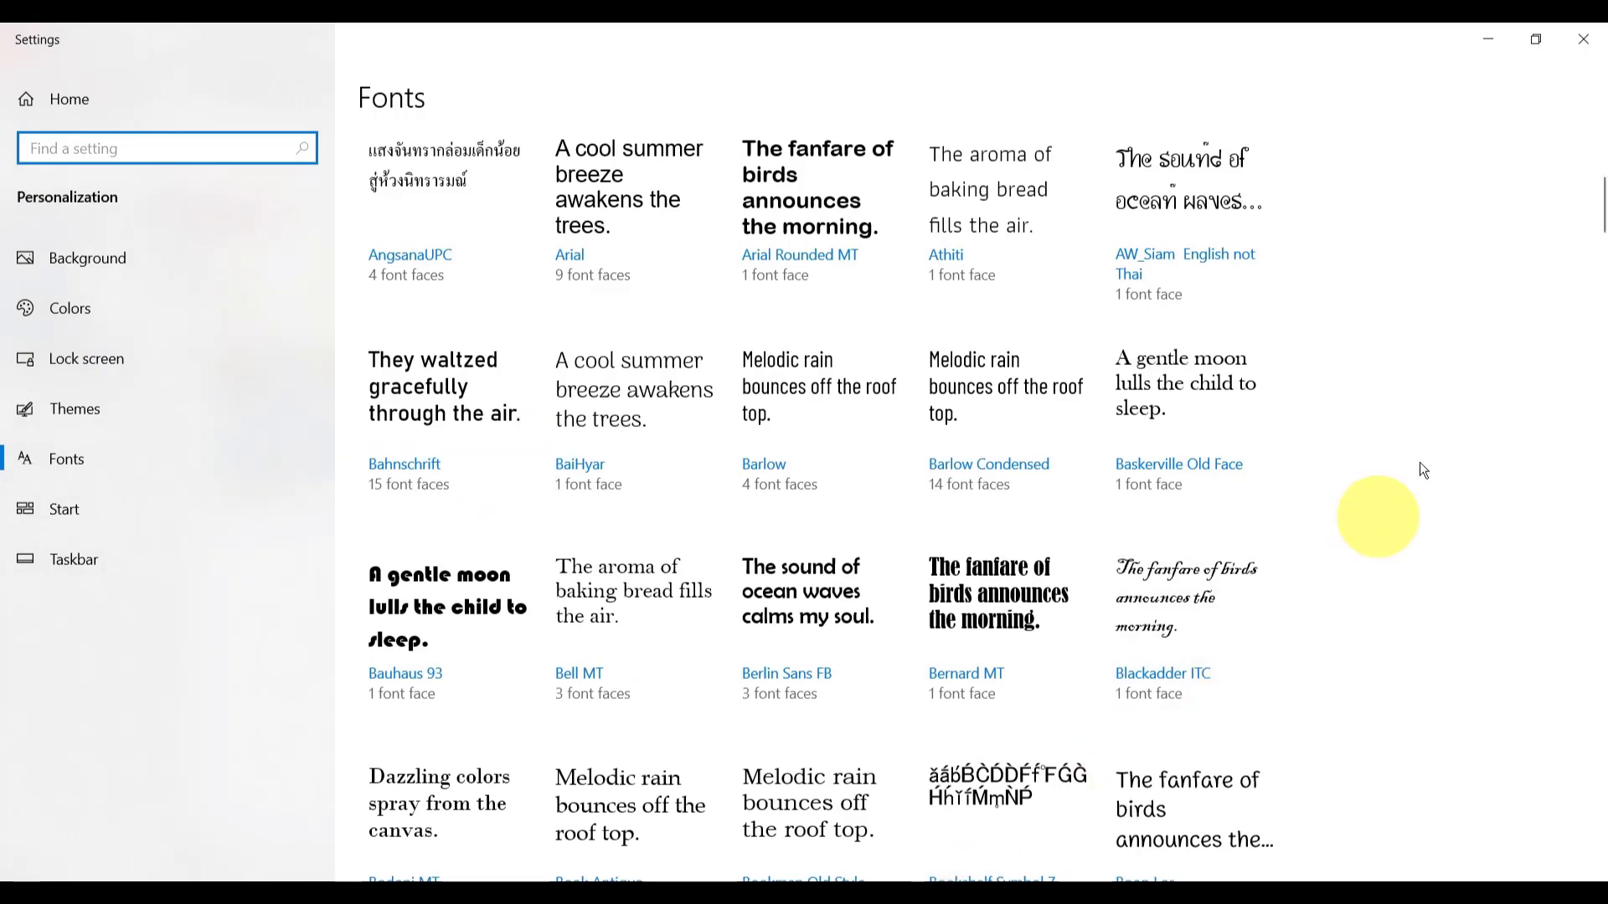
- Scroll the installed fonts list to Britannic, Calibri and Cambria
{"action": "left_click_drag", "start_coordinate": [1602, 216], "coordinate": [1601, 268]}
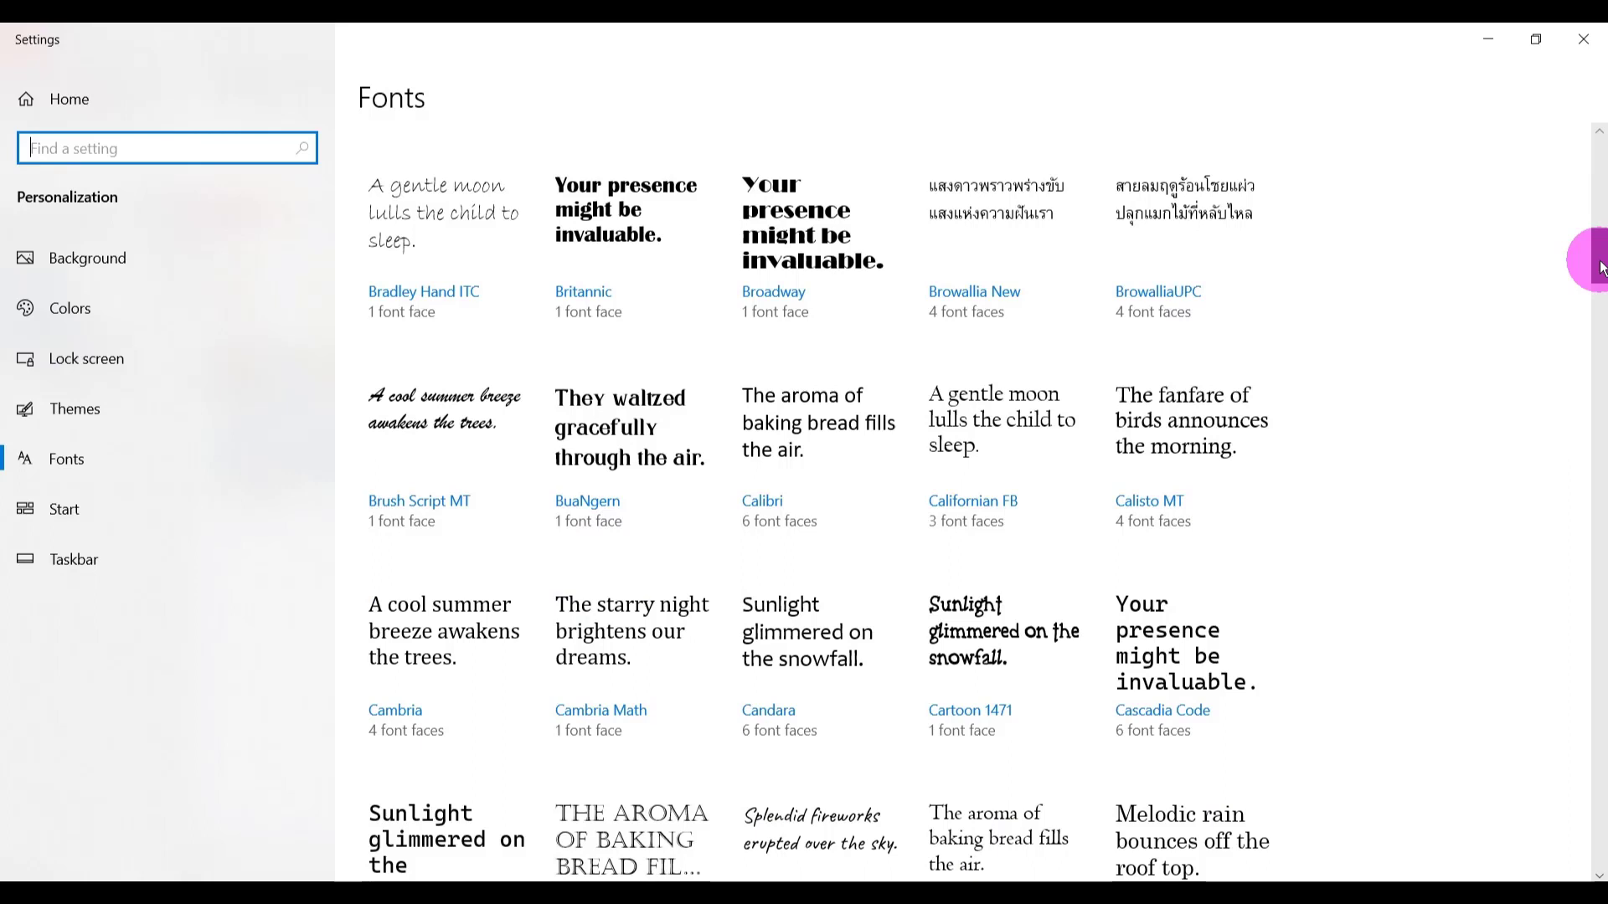
{"action": "left_click_drag", "start_coordinate": [1601, 268], "coordinate": [1601, 268]}
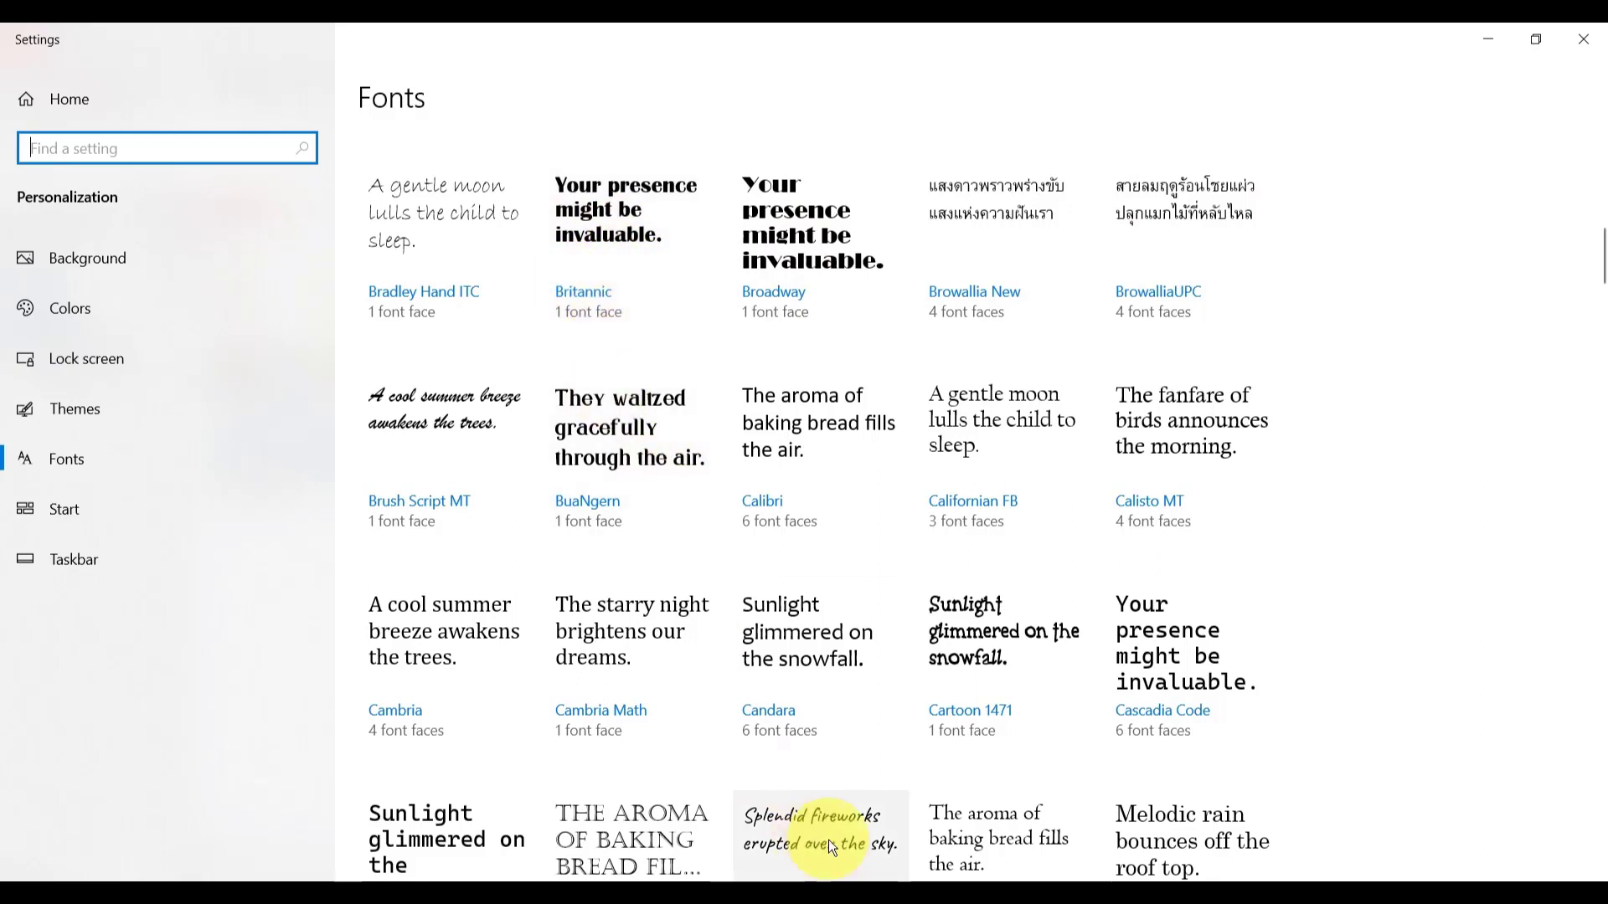
{"action": "left_click", "coordinate": [849, 903]}
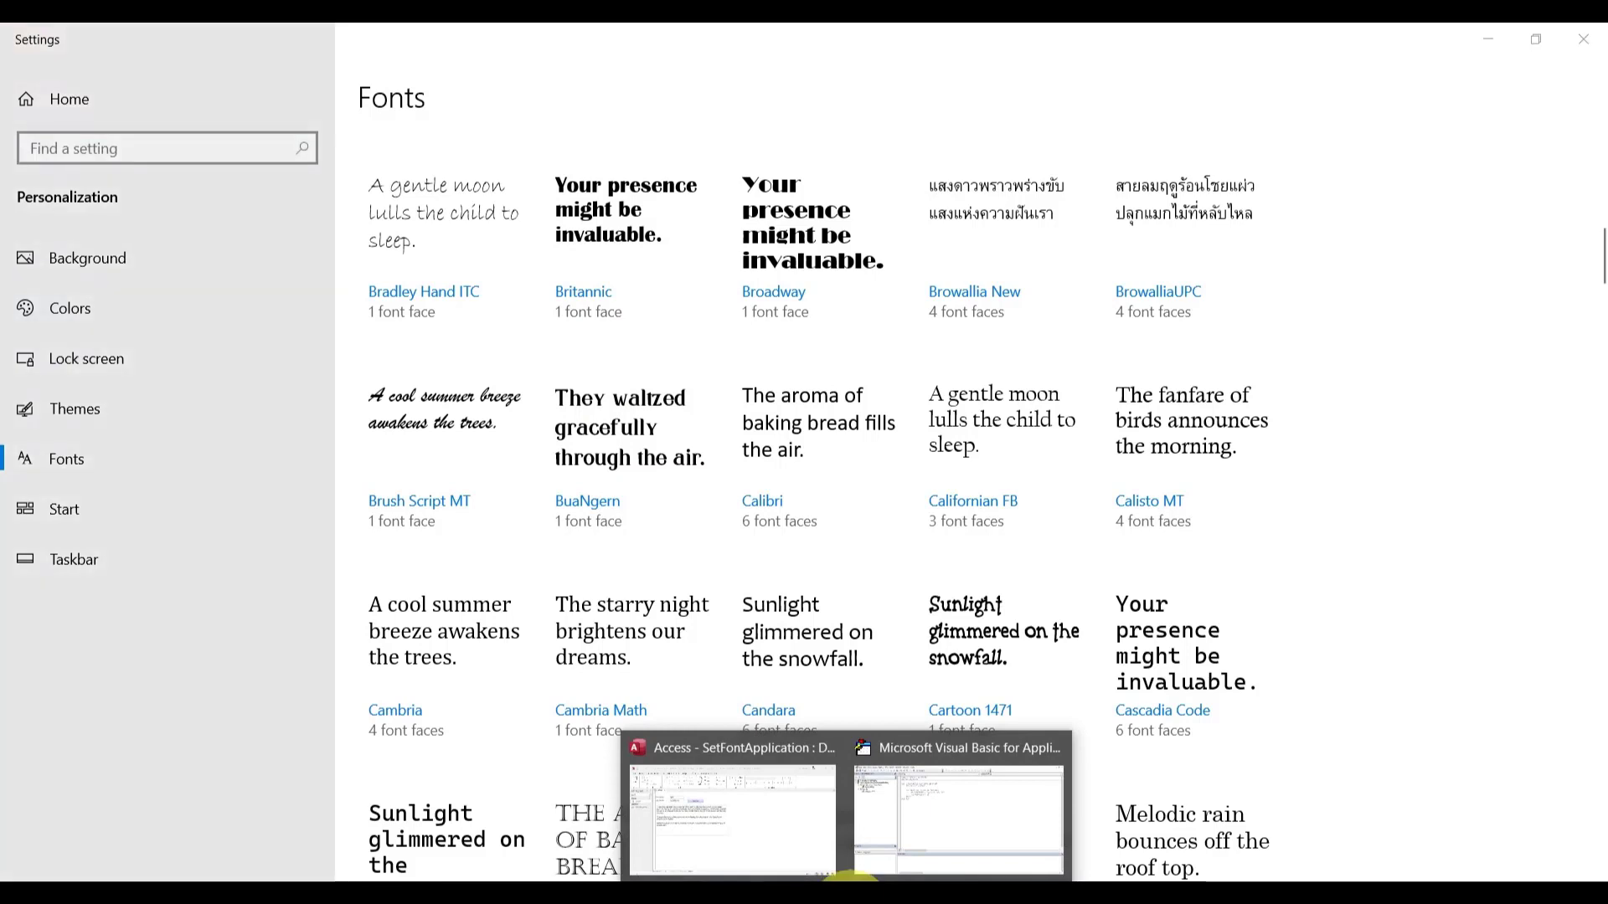
- Change the SetDefaultFont font name from berlin sans fb to britannic
{"action": "left_click", "coordinate": [959, 821]}
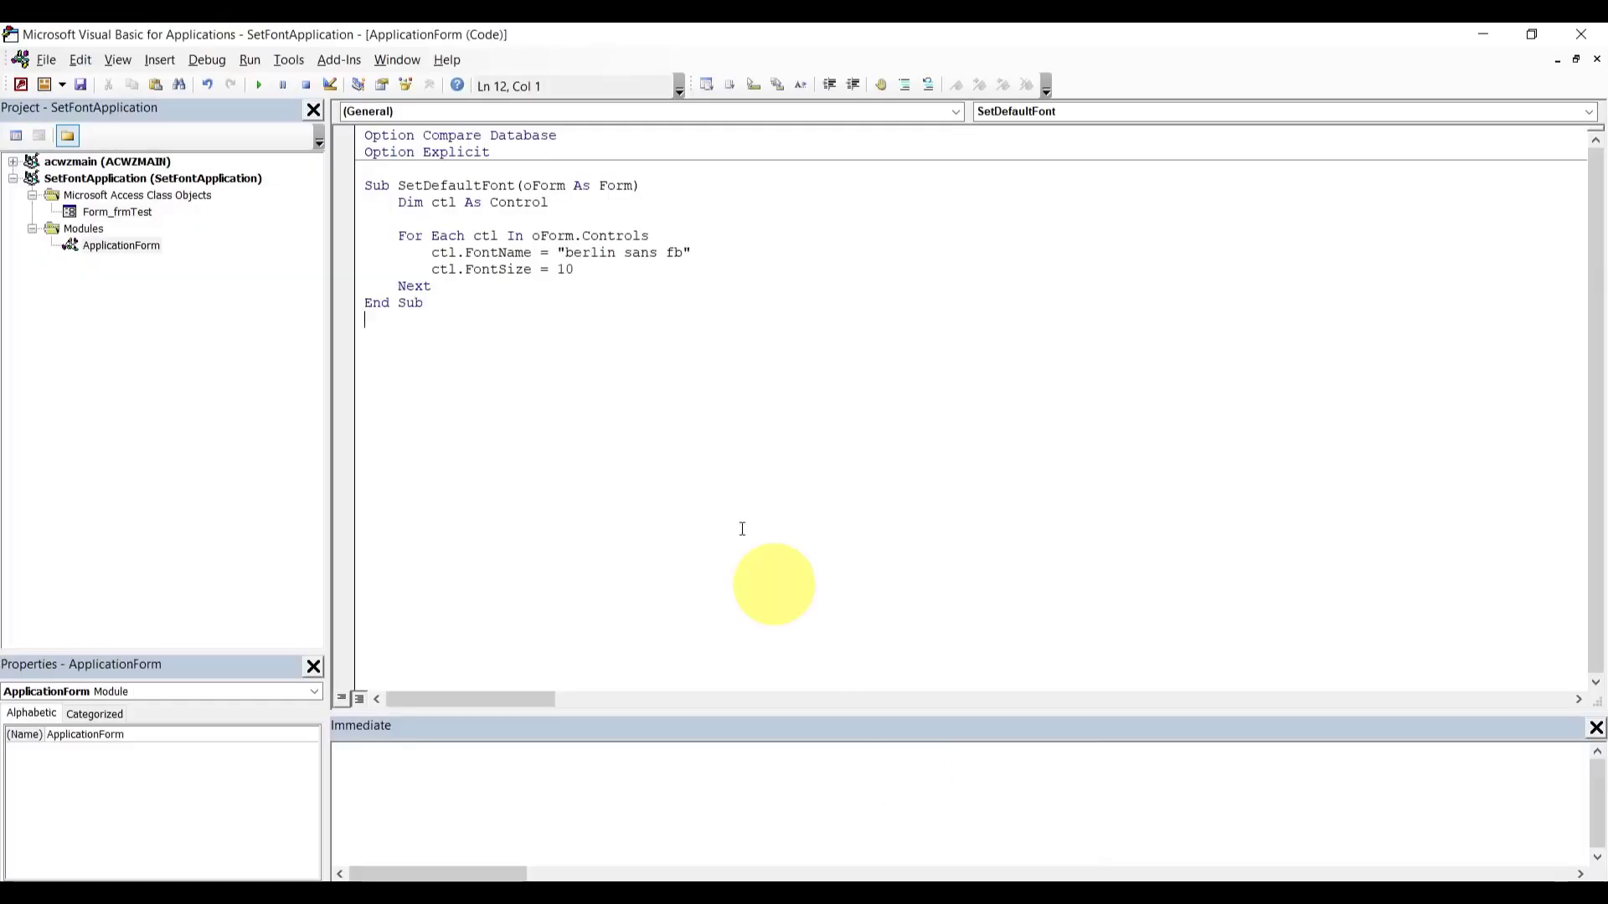
{"action": "left_click", "coordinate": [602, 253]}
{"action": "left_click_drag", "start_coordinate": [602, 255], "coordinate": [682, 253]}
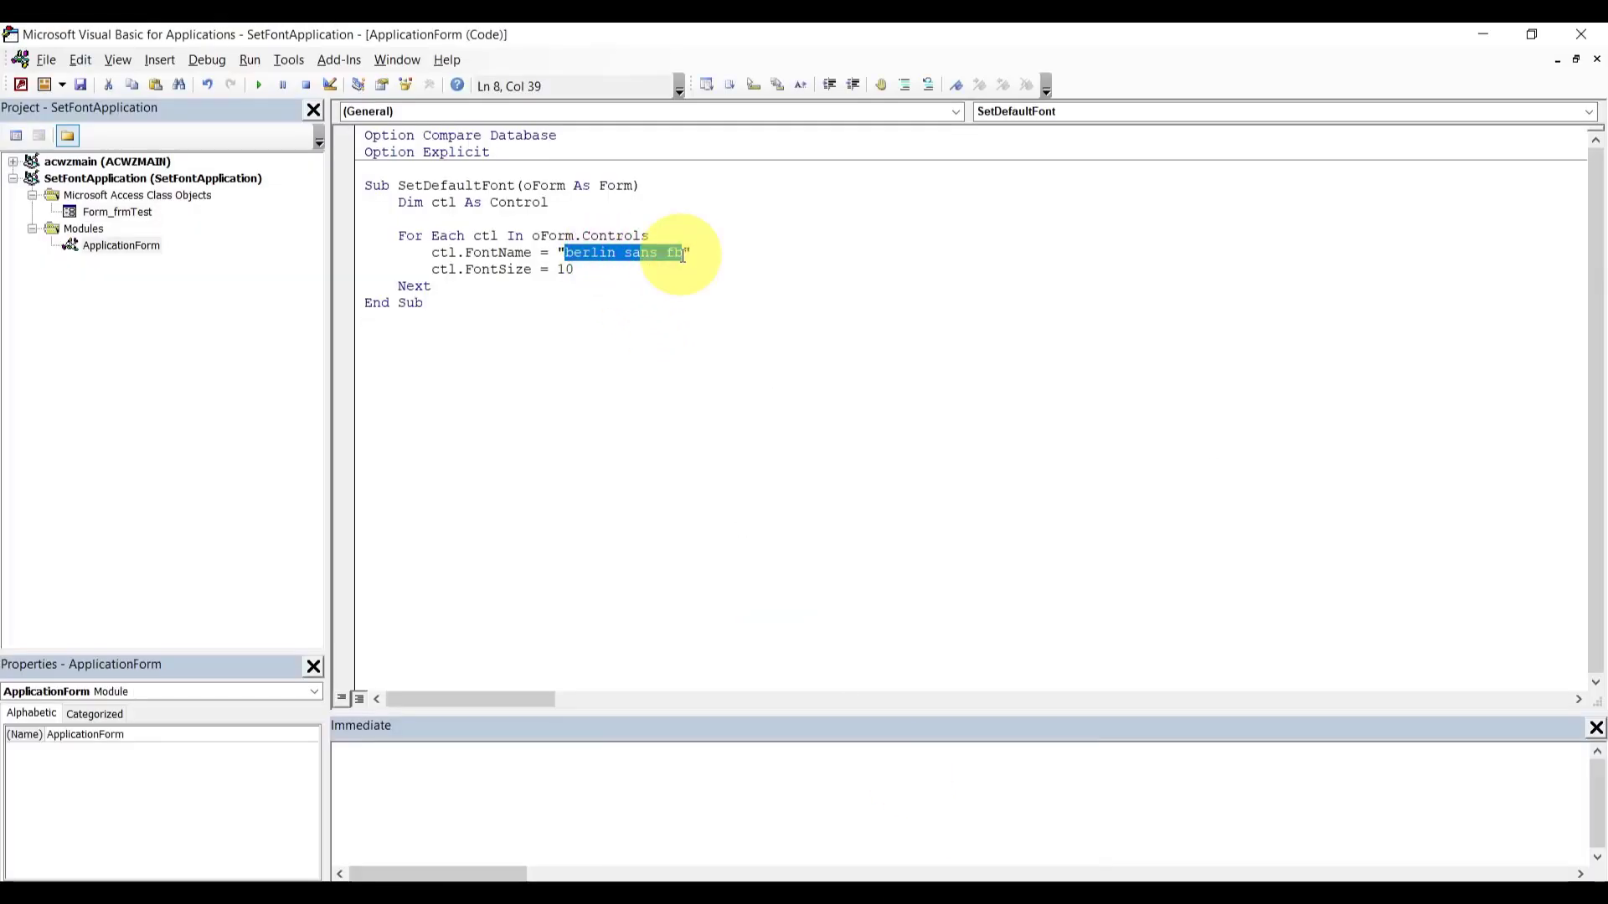
{"action": "type", "text": "britannic"}
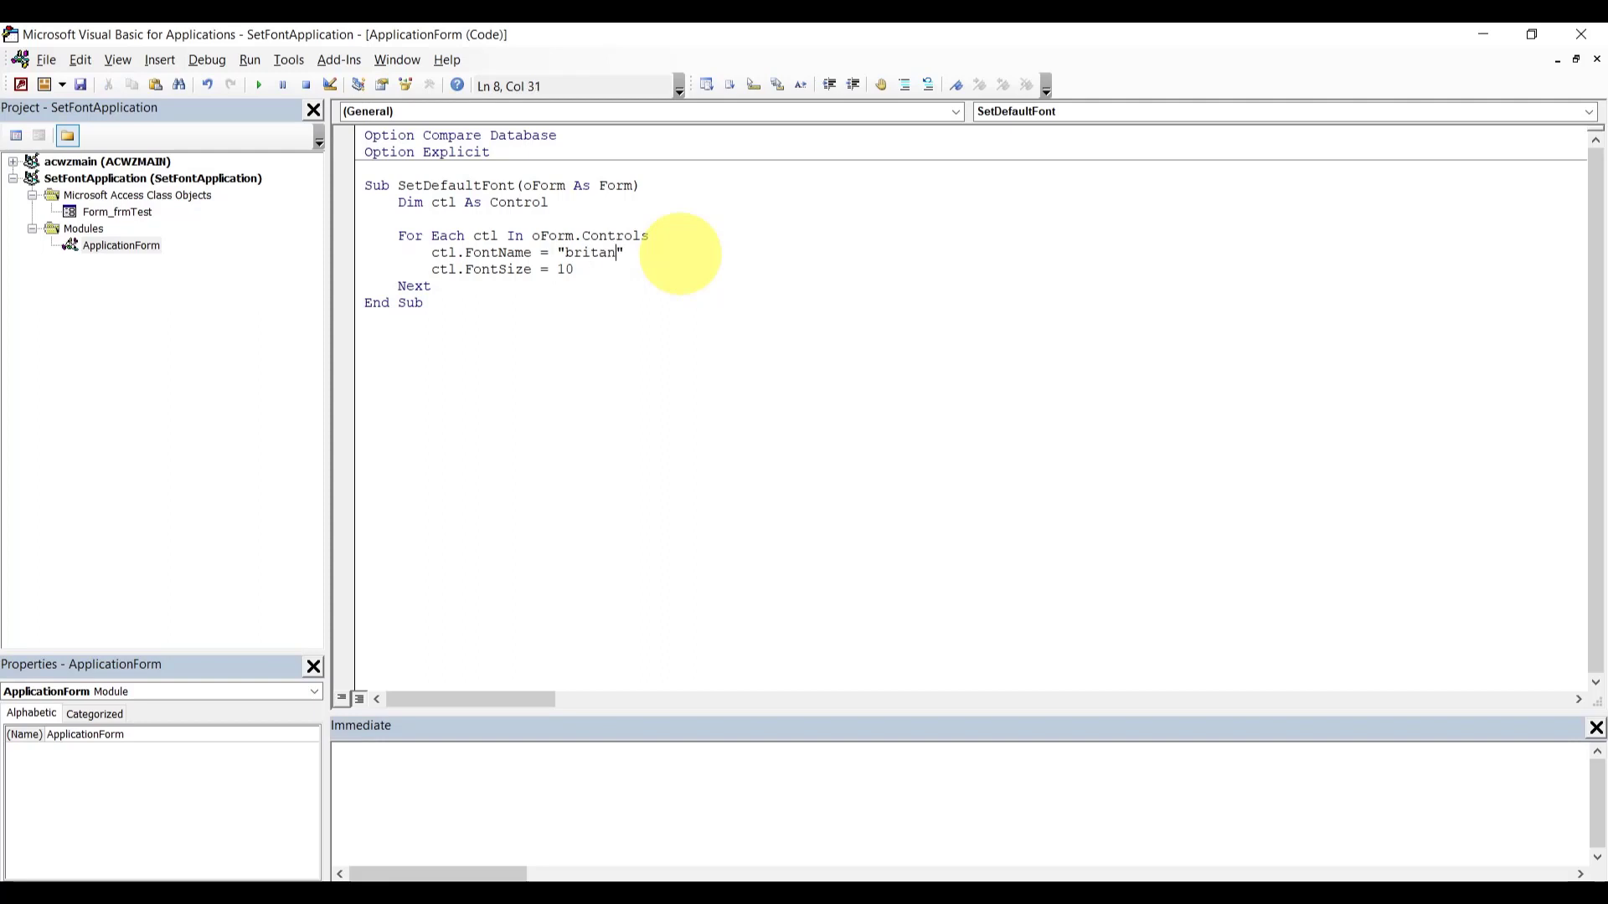
{"action": "left_click", "coordinate": [629, 349]}
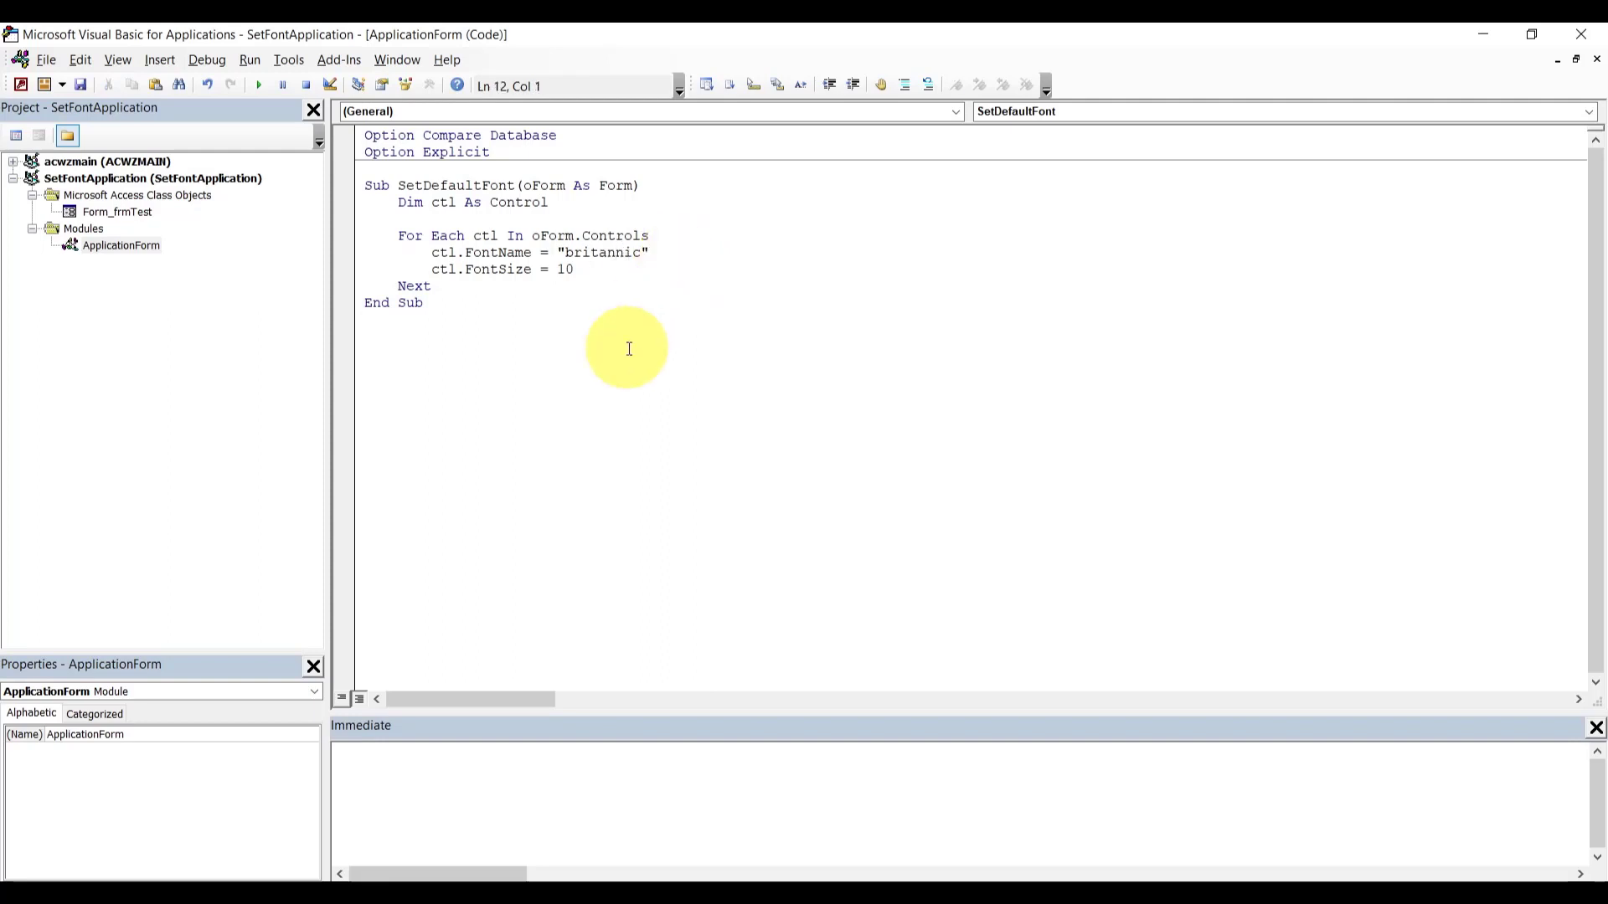
- Switch to Access and apply the britannic font to frmTest's controls
{"action": "left_click", "coordinate": [849, 901]}
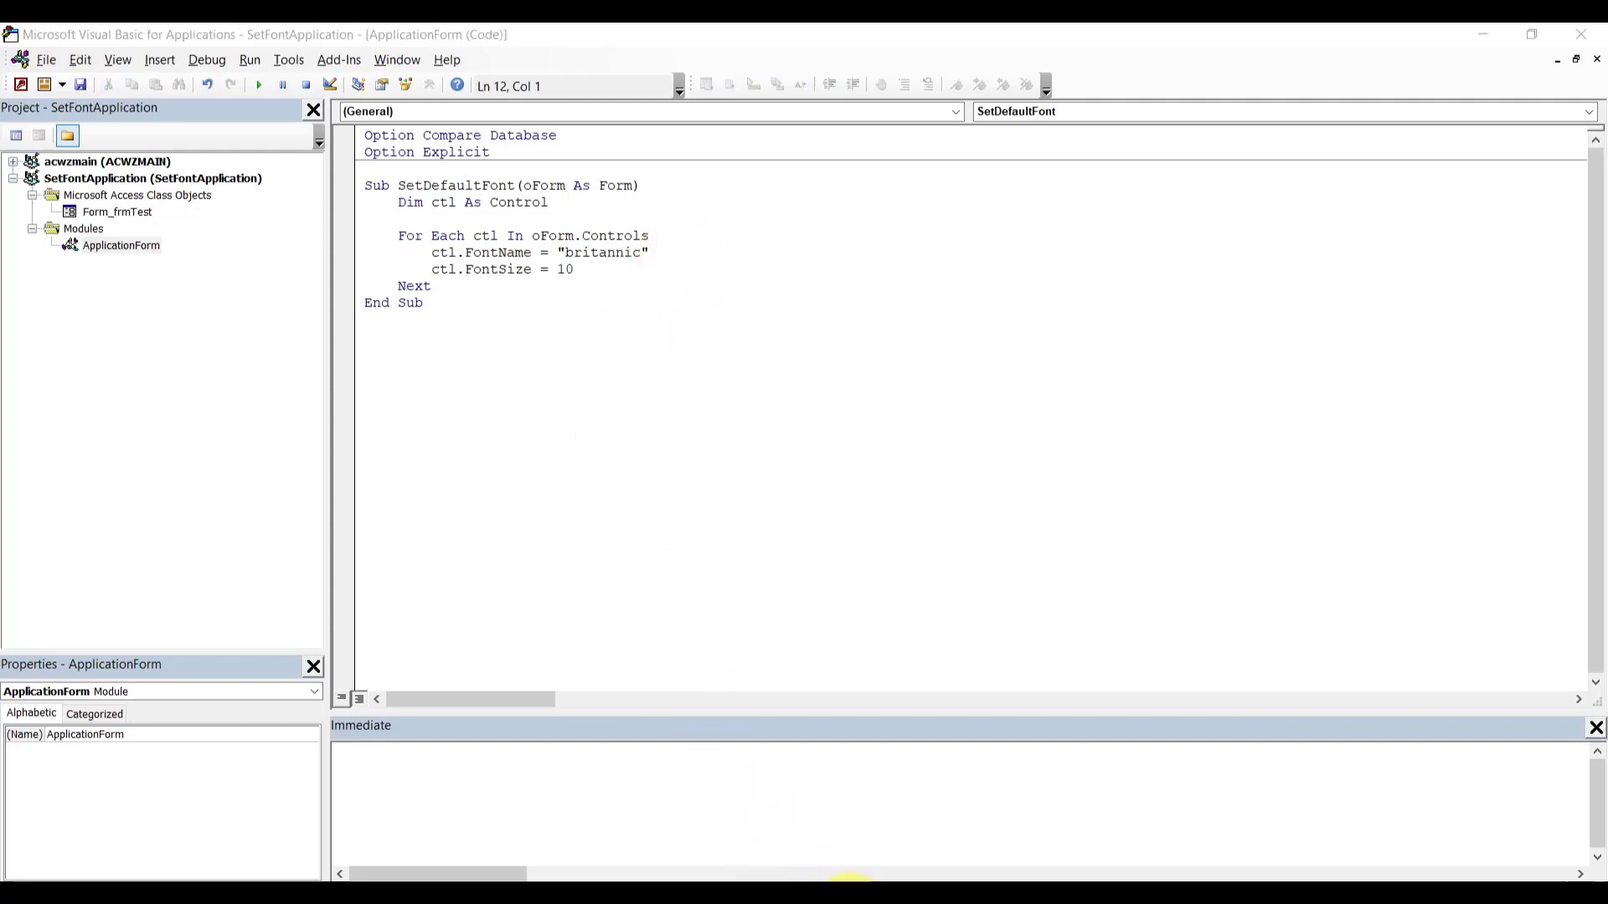
{"action": "left_click", "coordinate": [786, 817]}
{"action": "left_click", "coordinate": [548, 305]}
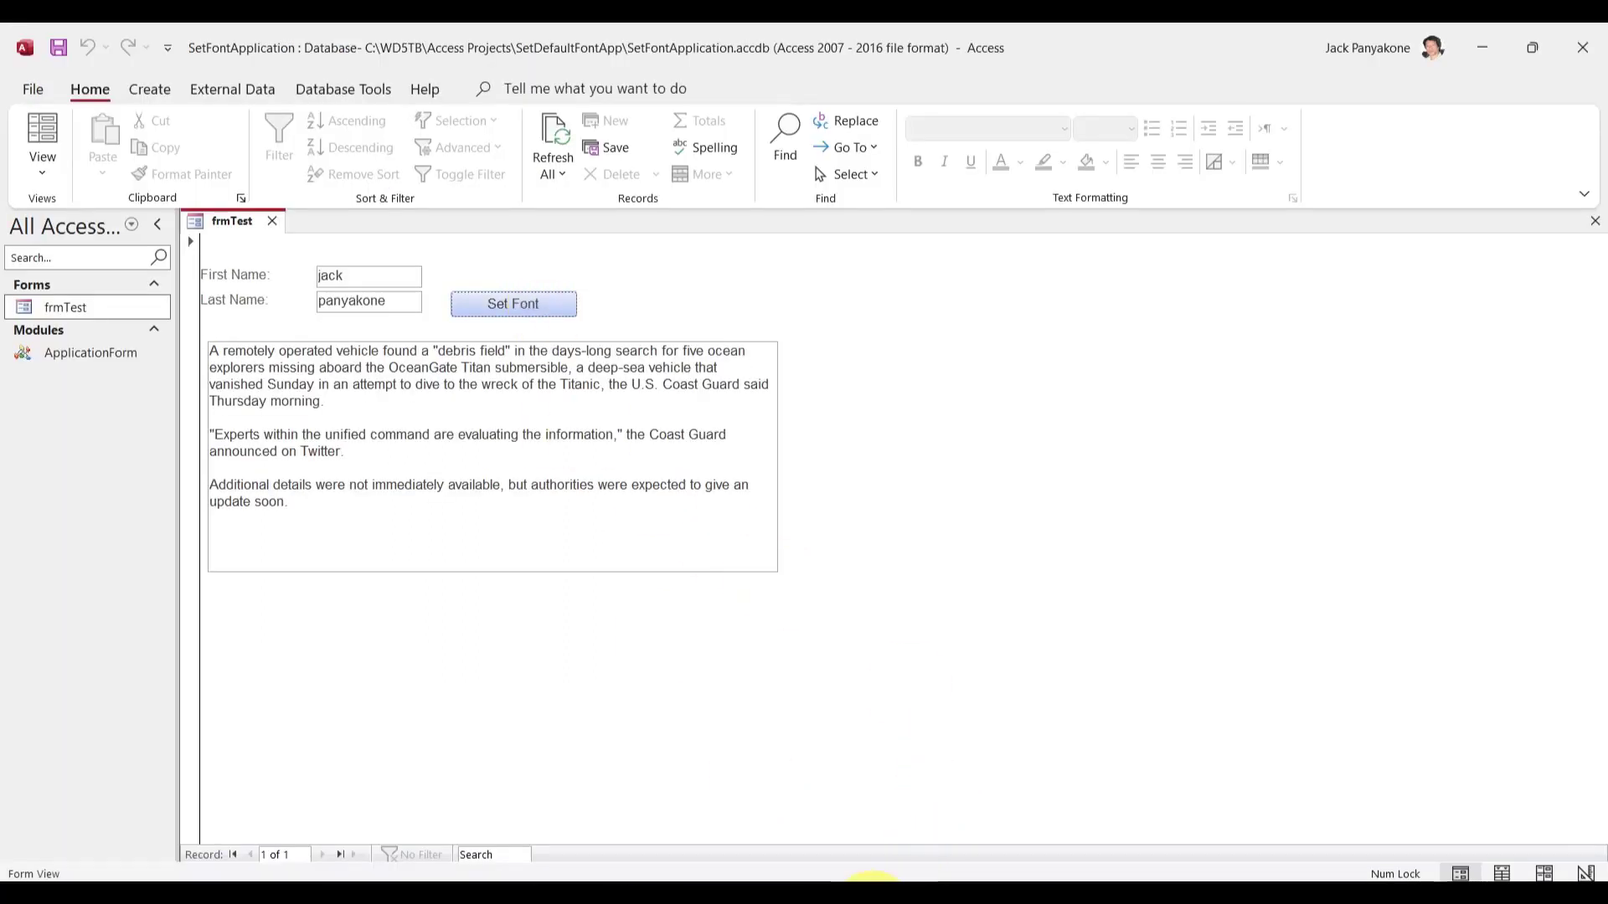
- Return to the Windows Fonts list showing Cartoon 1471, Candara and Cascadia Code
{"action": "mouse_move", "coordinate": [839, 881]}
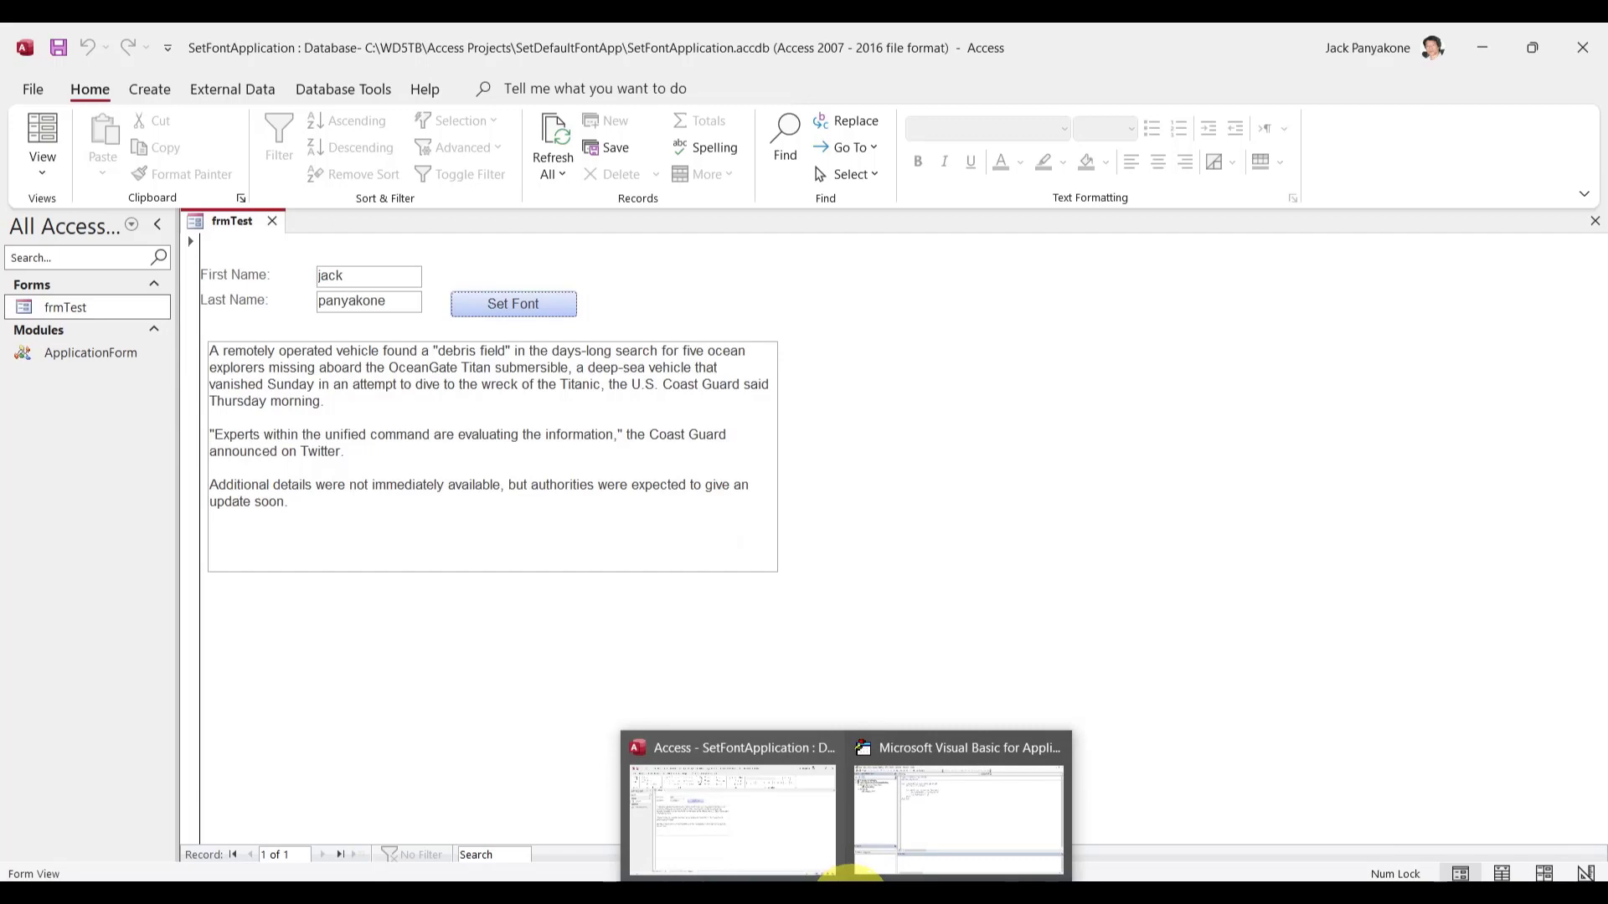
{"action": "left_click", "coordinate": [955, 878]}
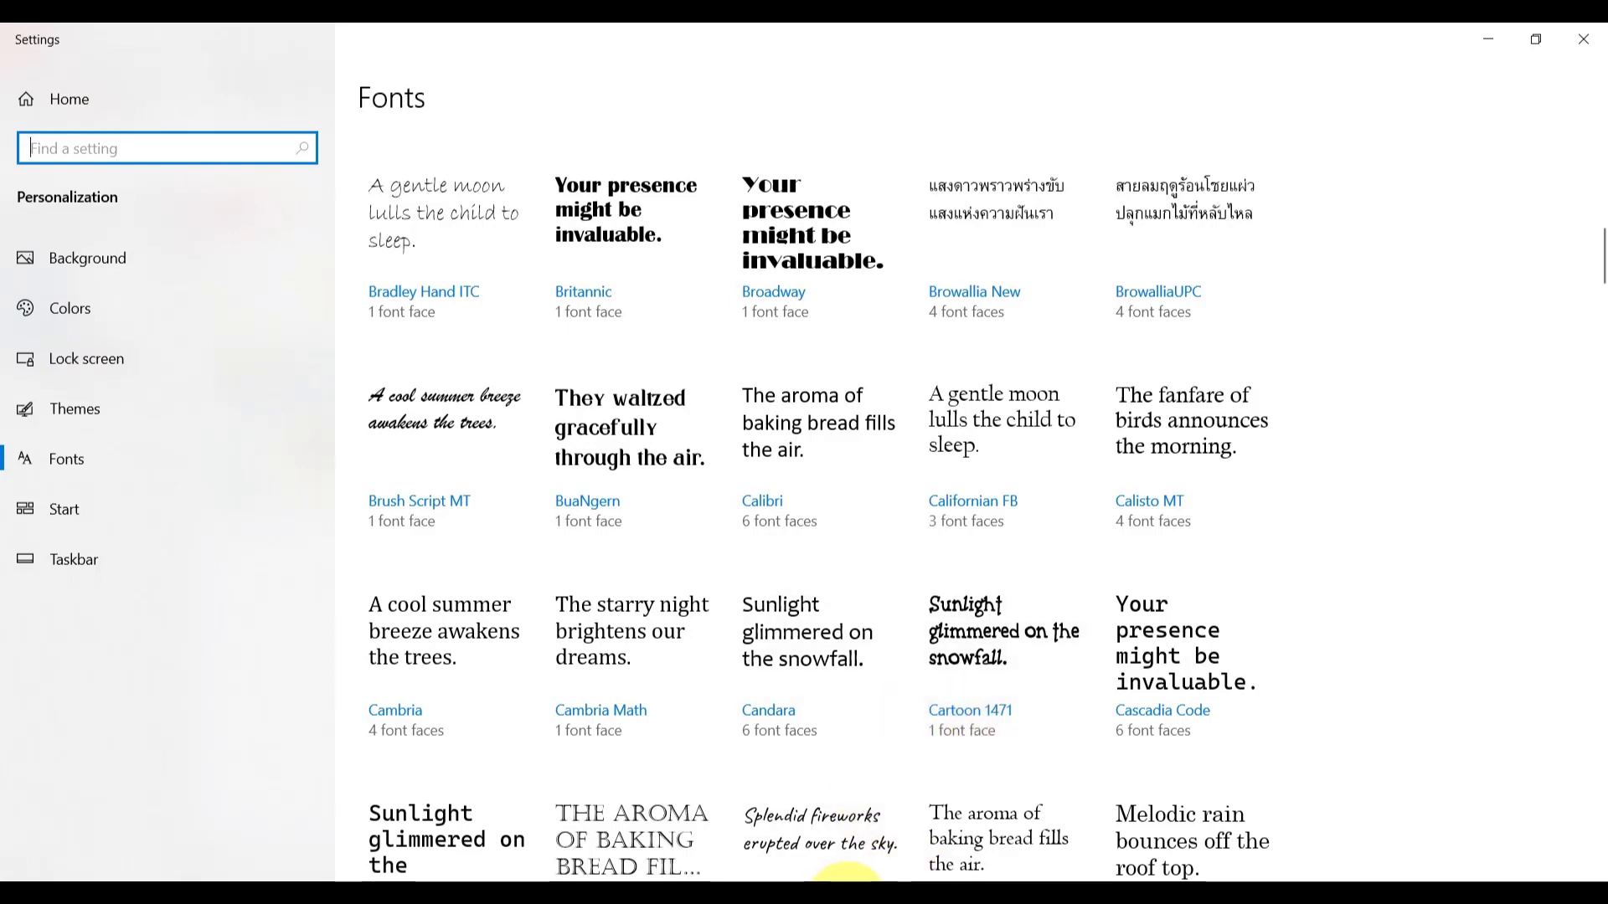
- Replace britannic with cartoon 1471 as the SetDefaultFont font name
{"action": "mouse_move", "coordinate": [848, 884]}
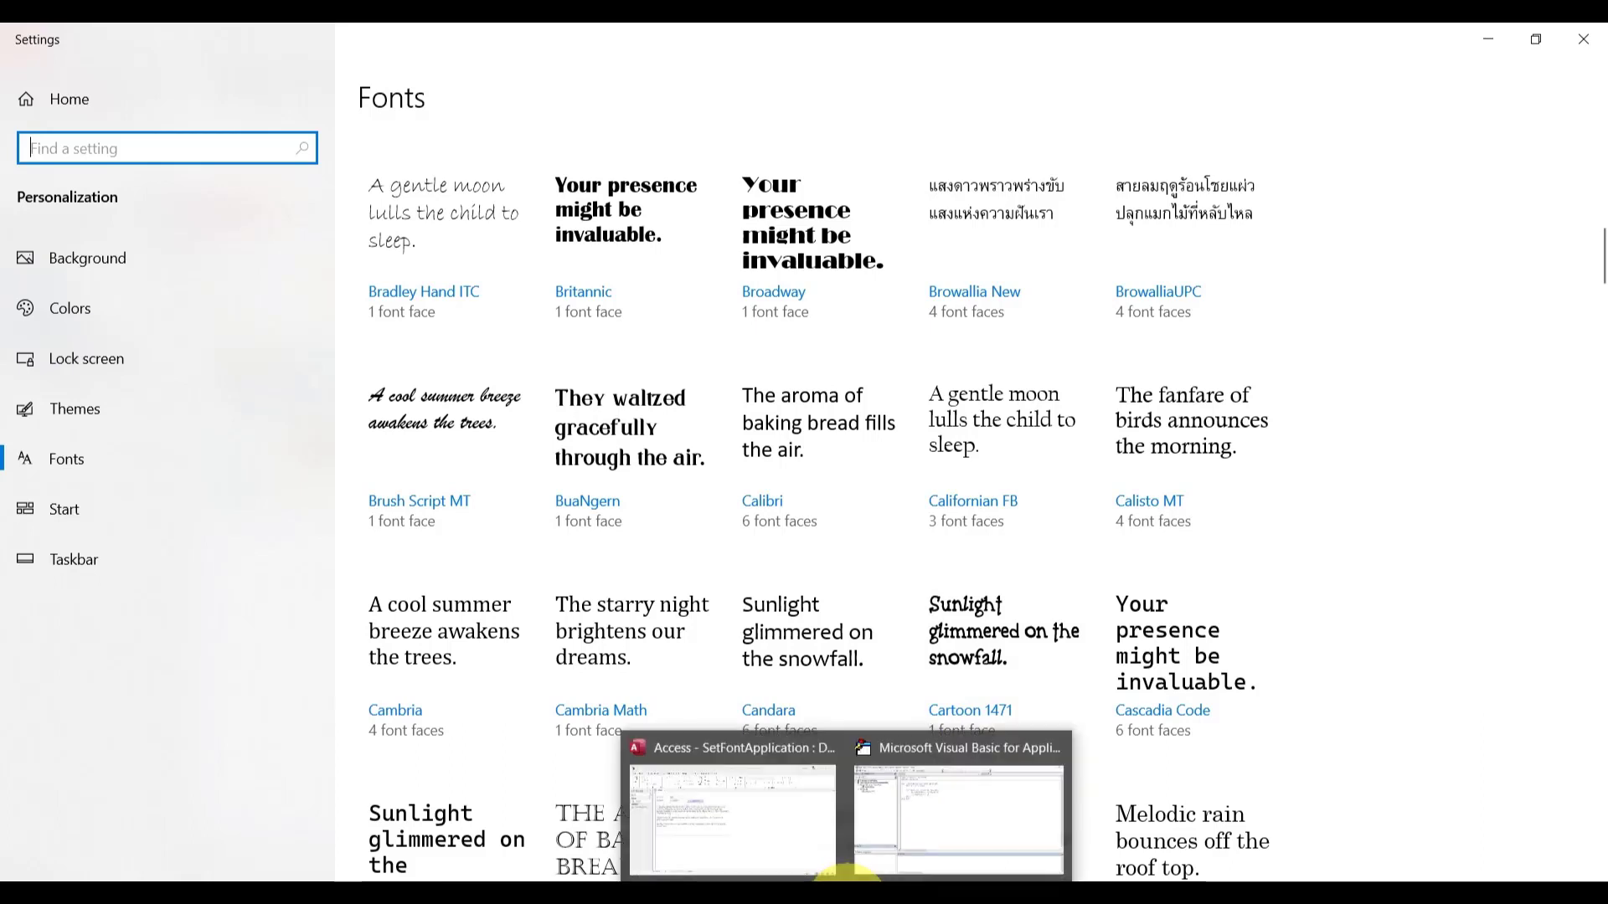
{"action": "left_click", "coordinate": [959, 808]}
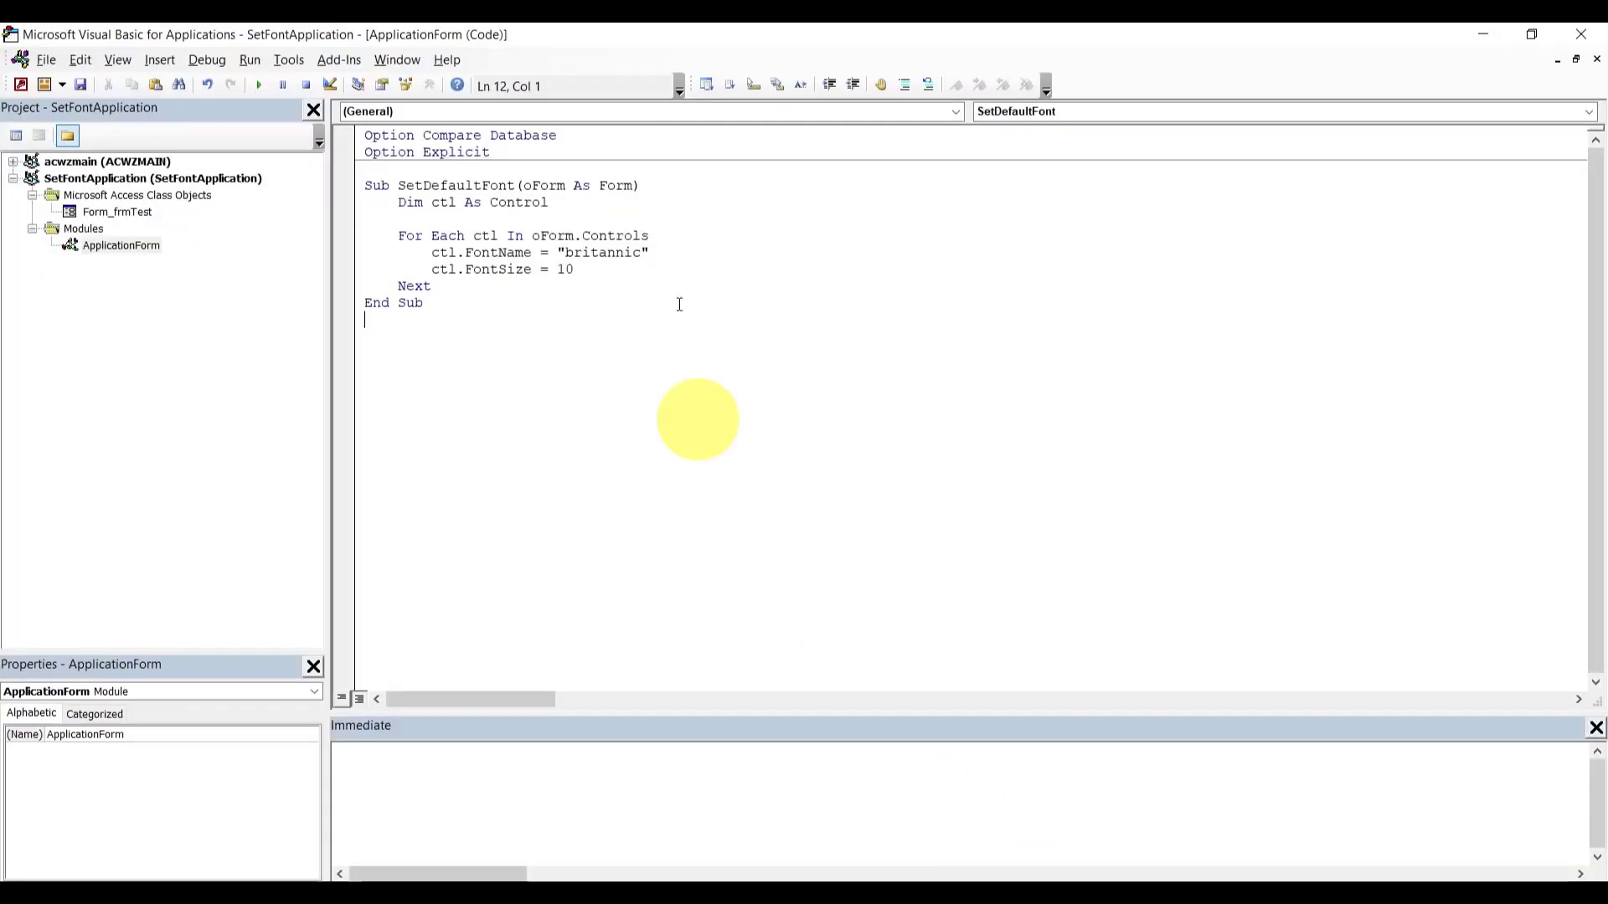
{"action": "double_click", "coordinate": [628, 254]}
{"action": "type", "text": "cartoo"}
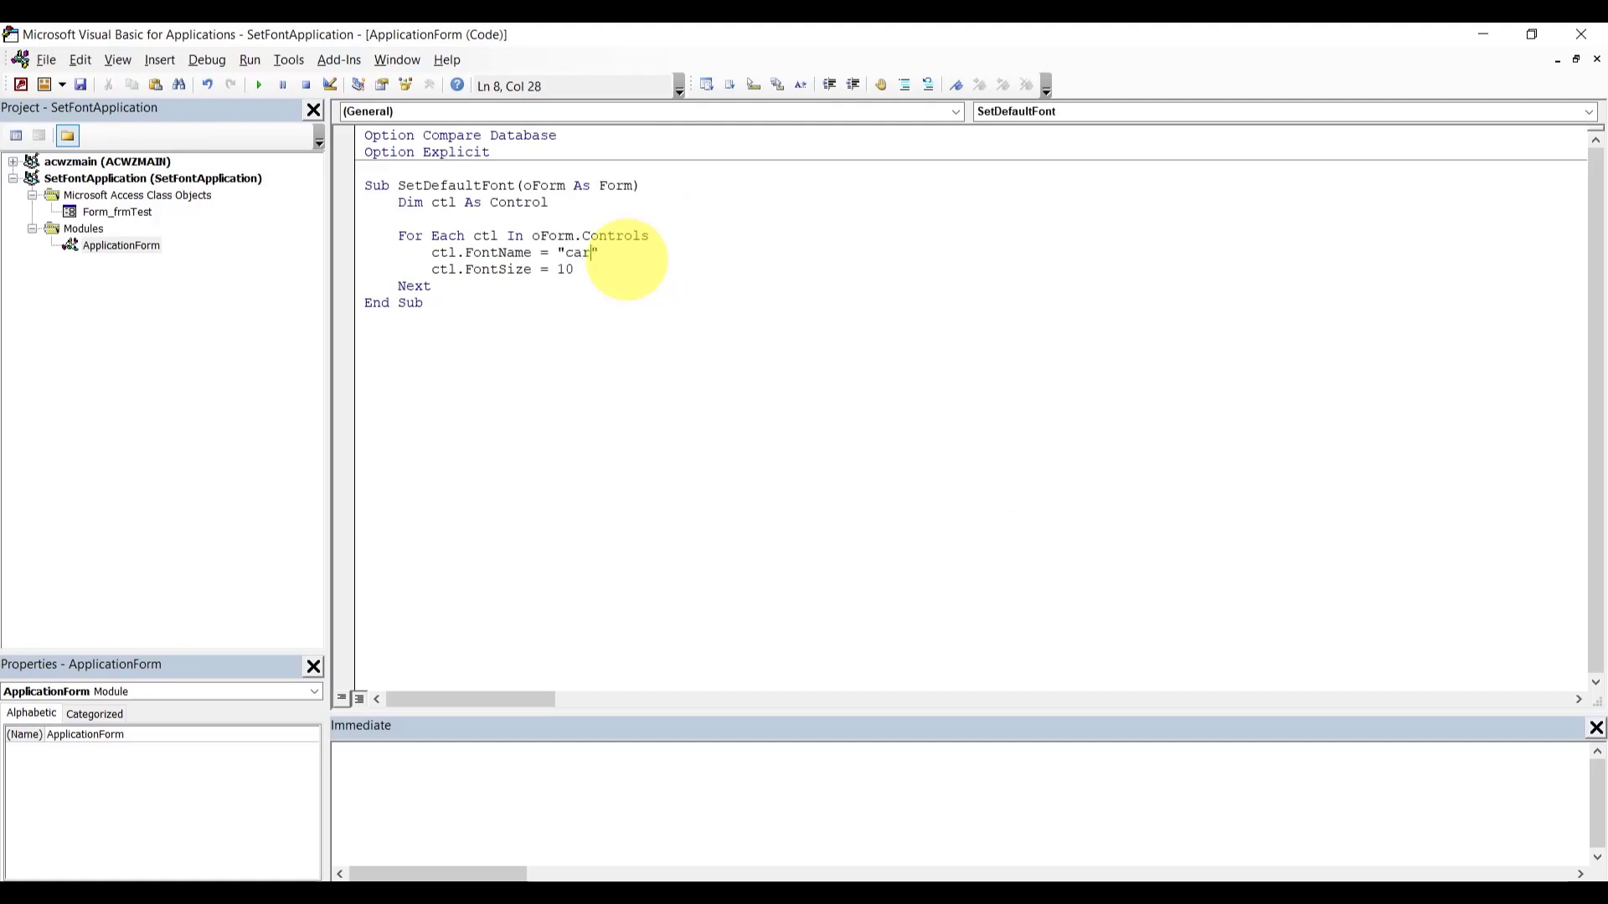
{"action": "type", "text": "n "}
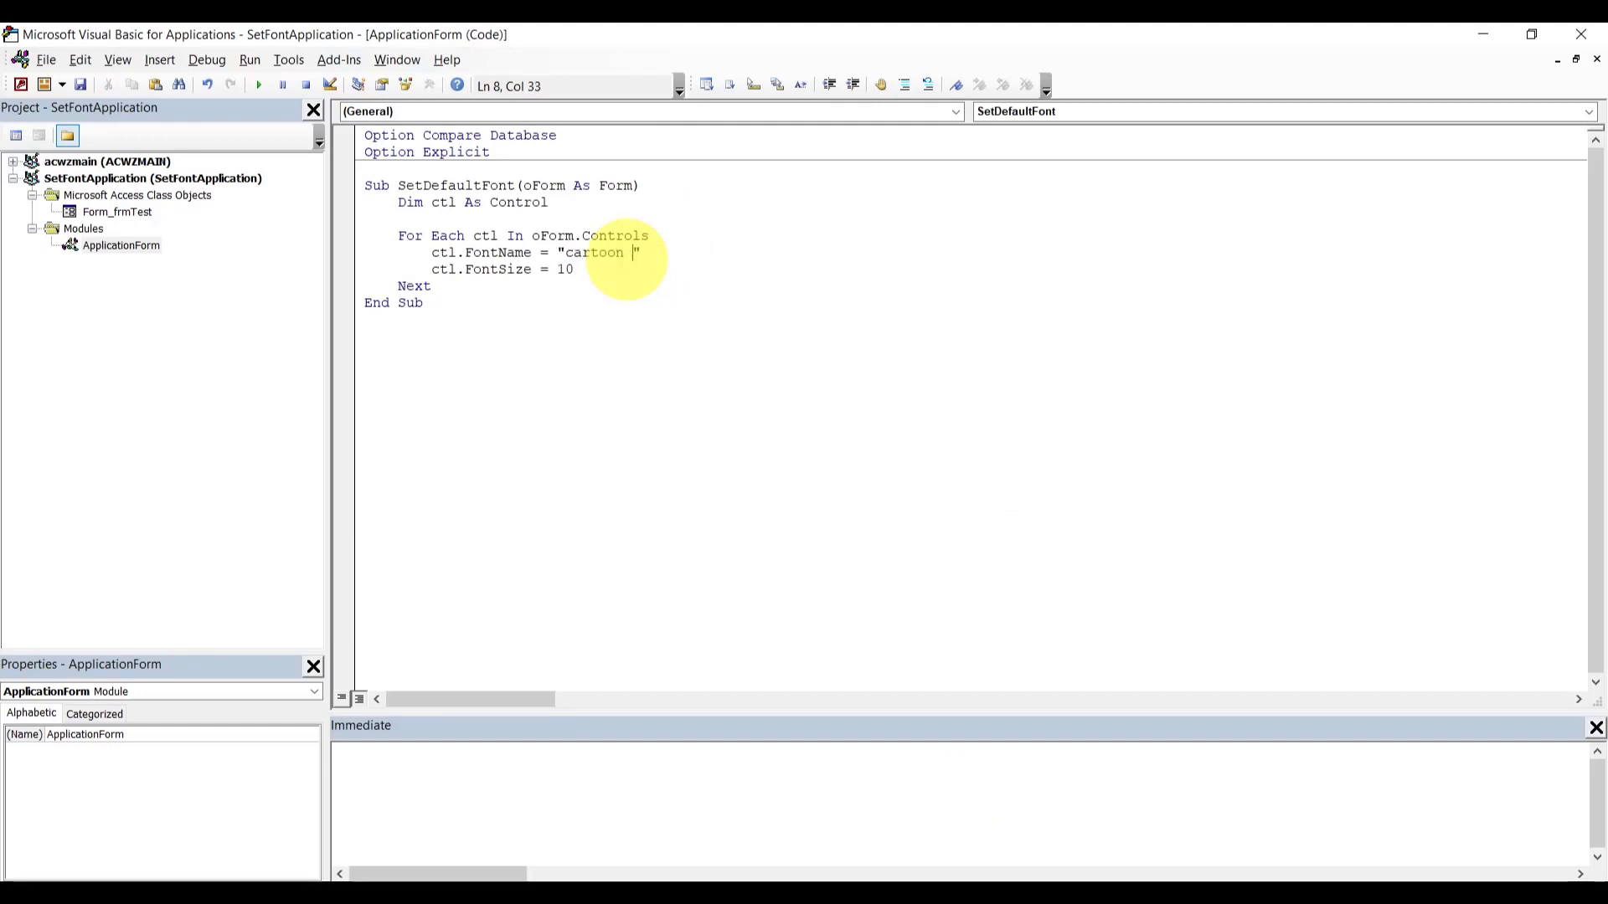
{"action": "type", "text": "1471"}
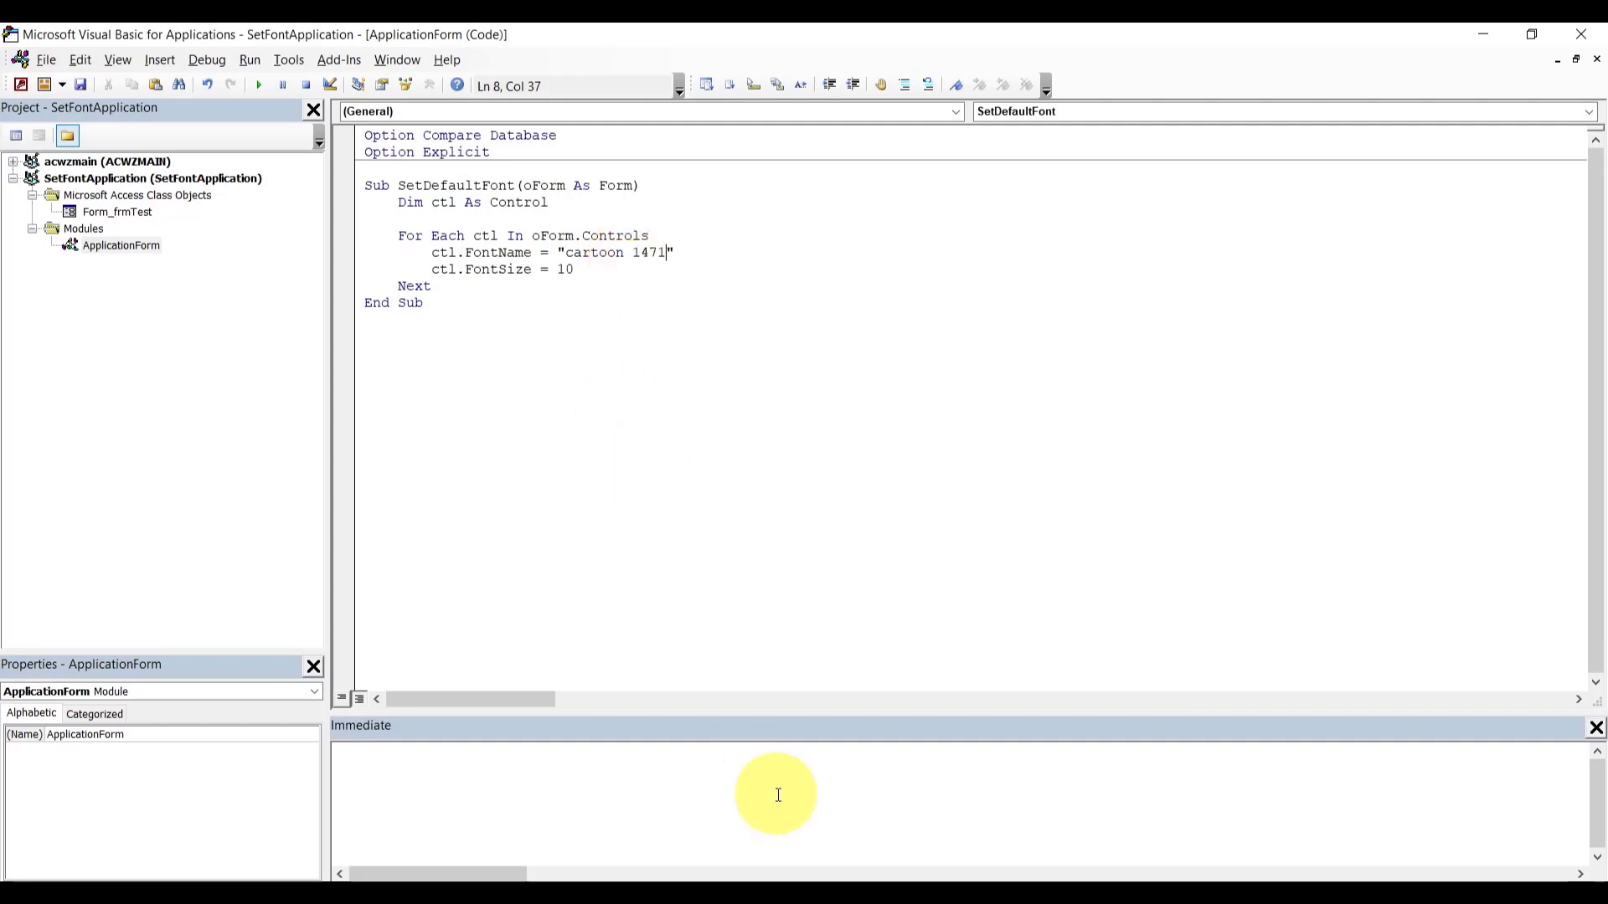
- Apply the cartoon 1471 font to frmTest, then return to the Windows fonts list
{"action": "mouse_move", "coordinate": [932, 889]}
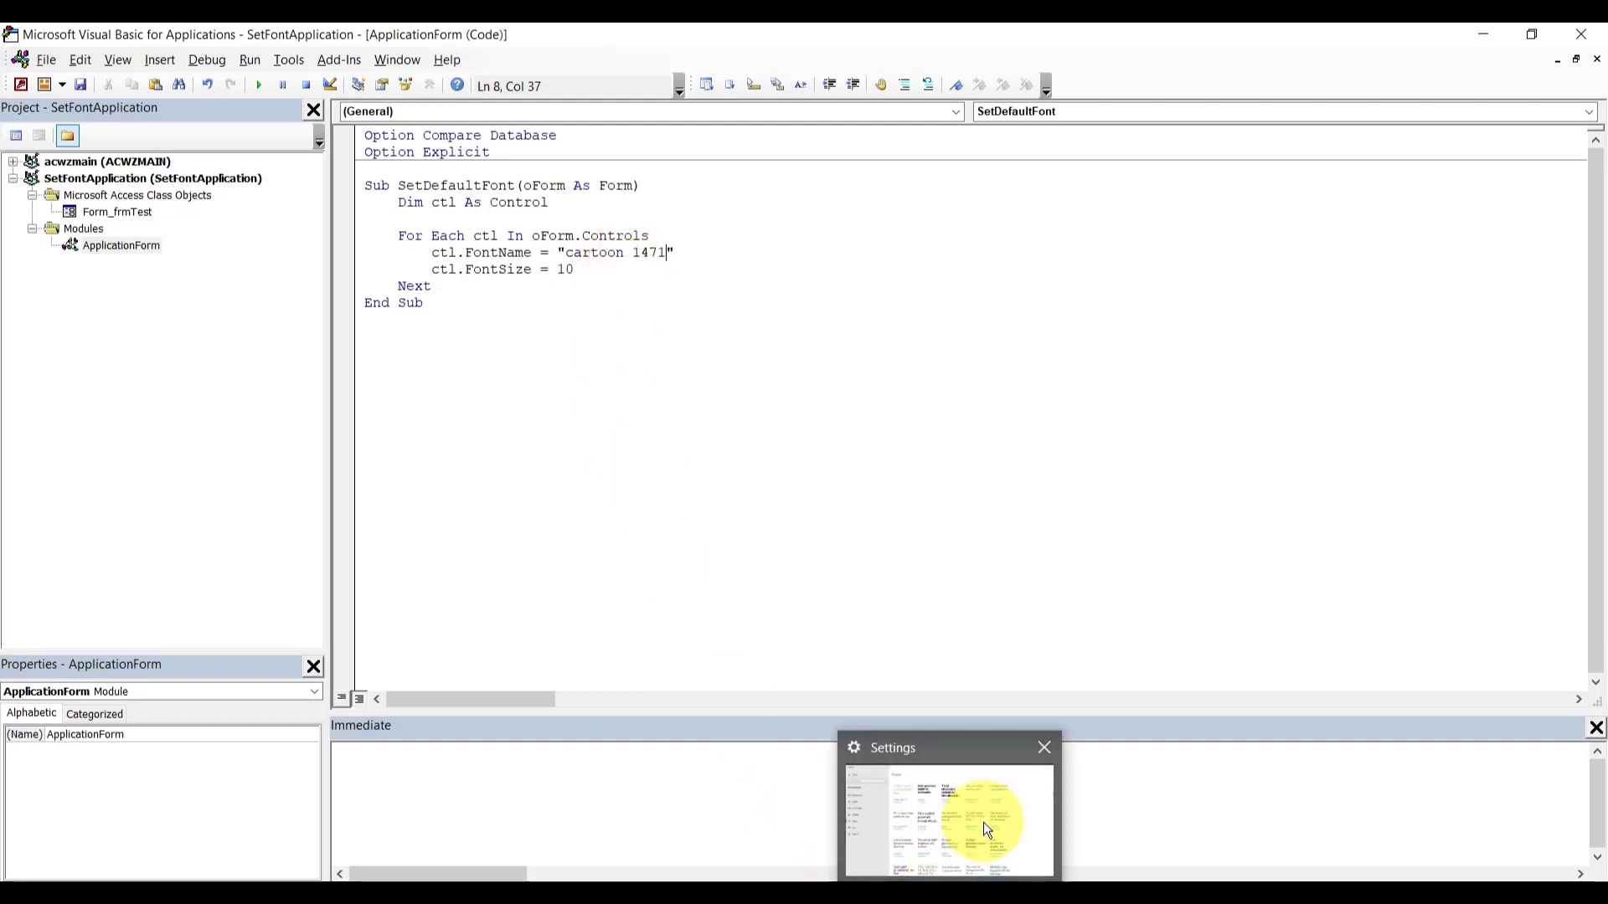
{"action": "mouse_move", "coordinate": [983, 822]}
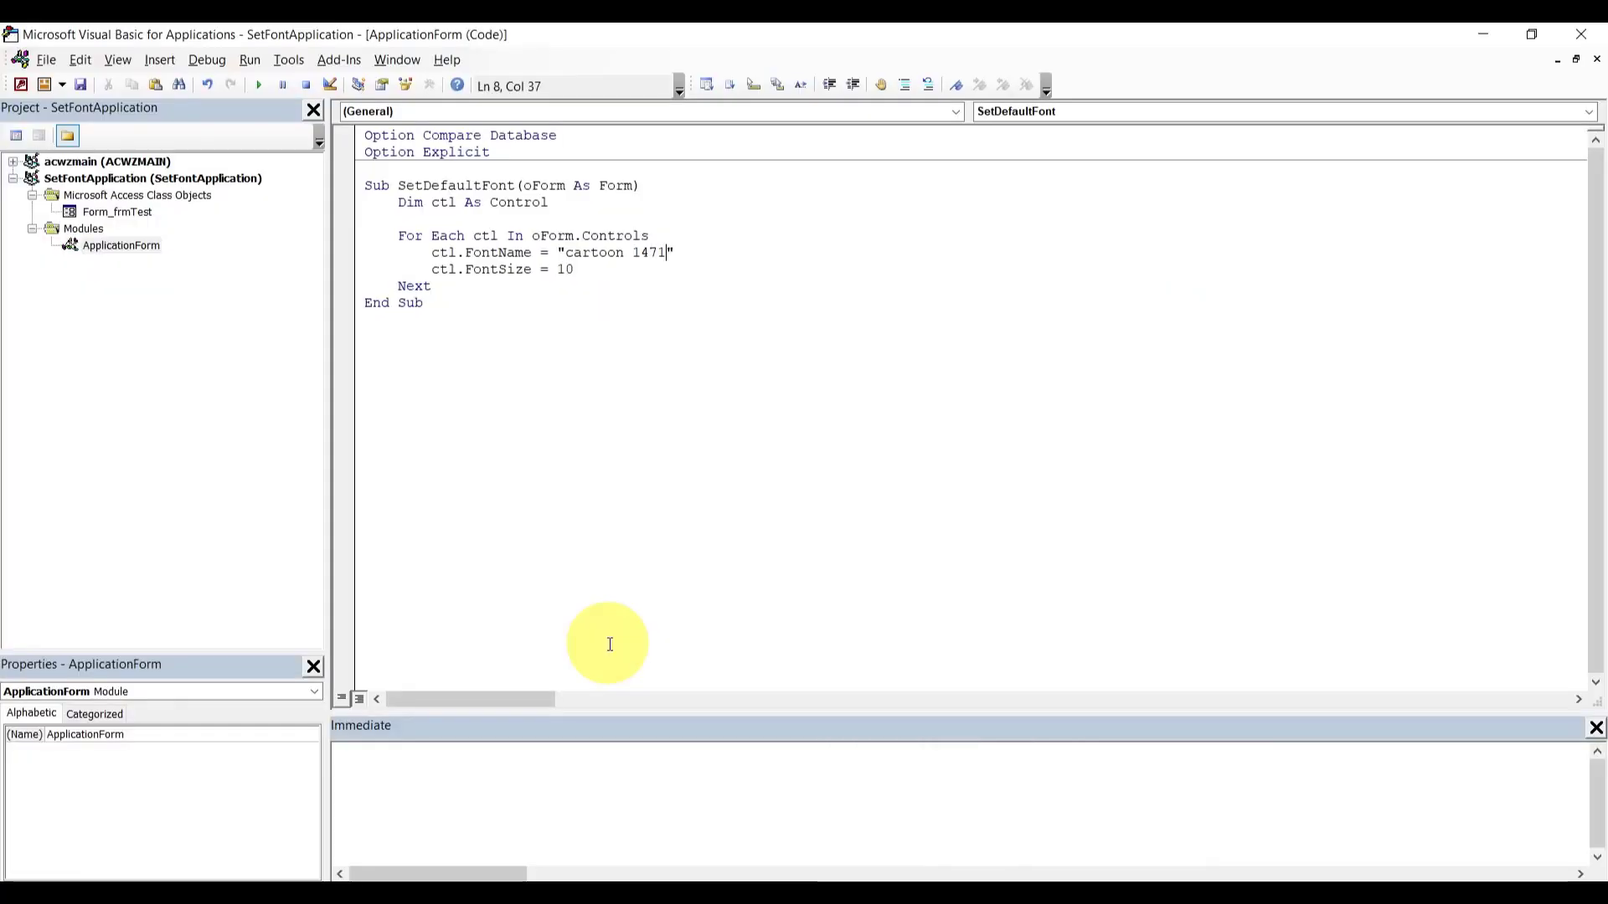
{"action": "left_click", "coordinate": [845, 890]}
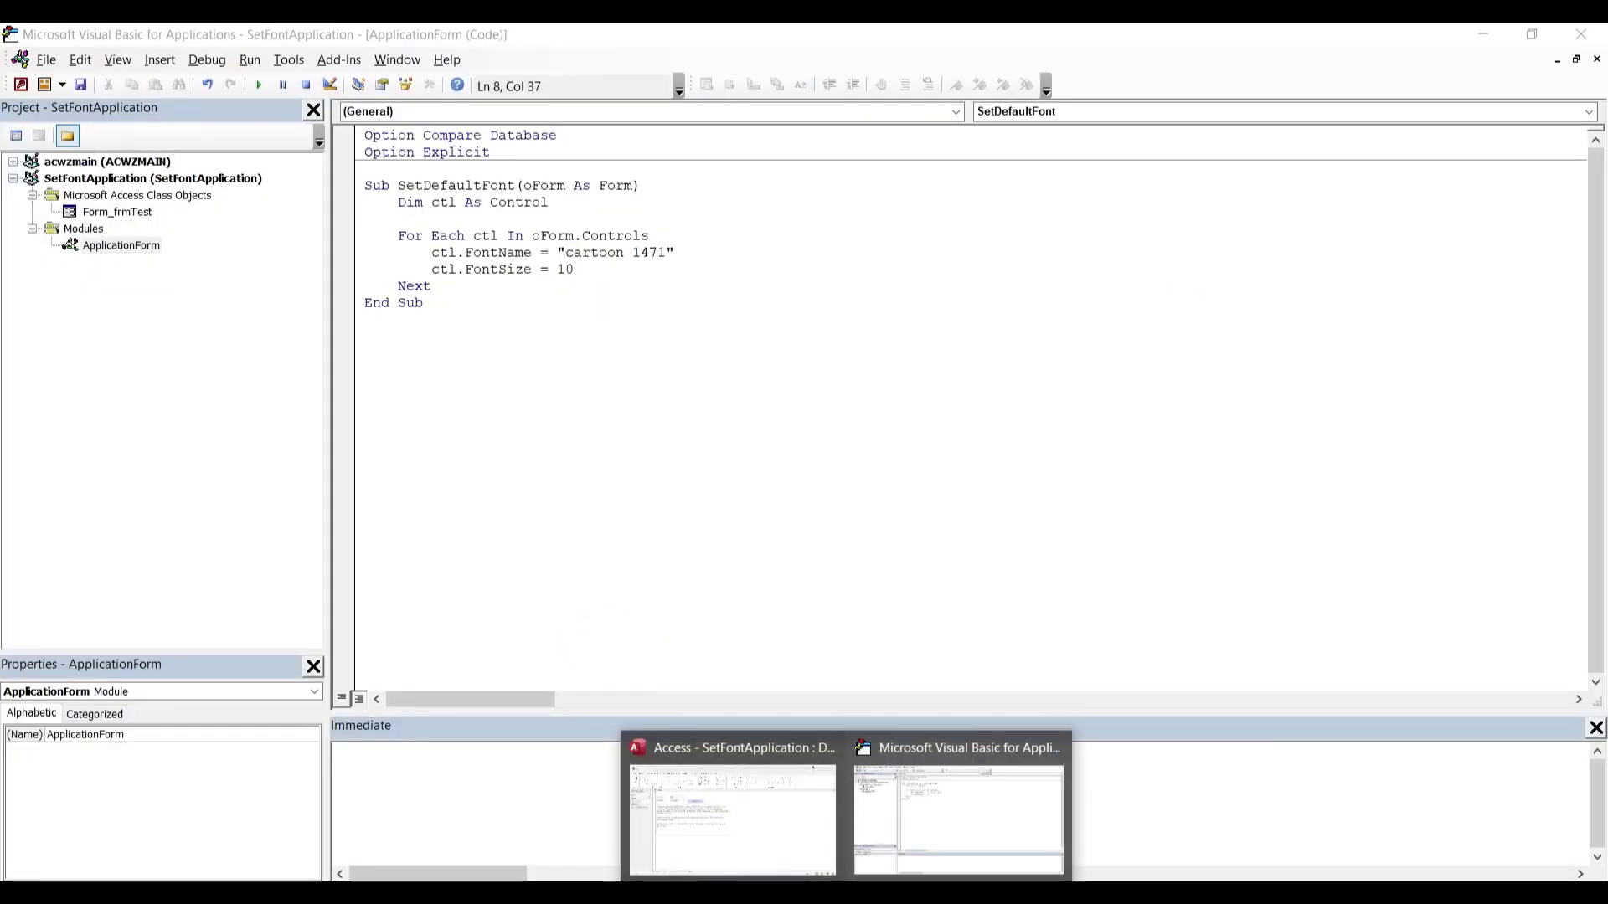
{"action": "left_click", "coordinate": [795, 851]}
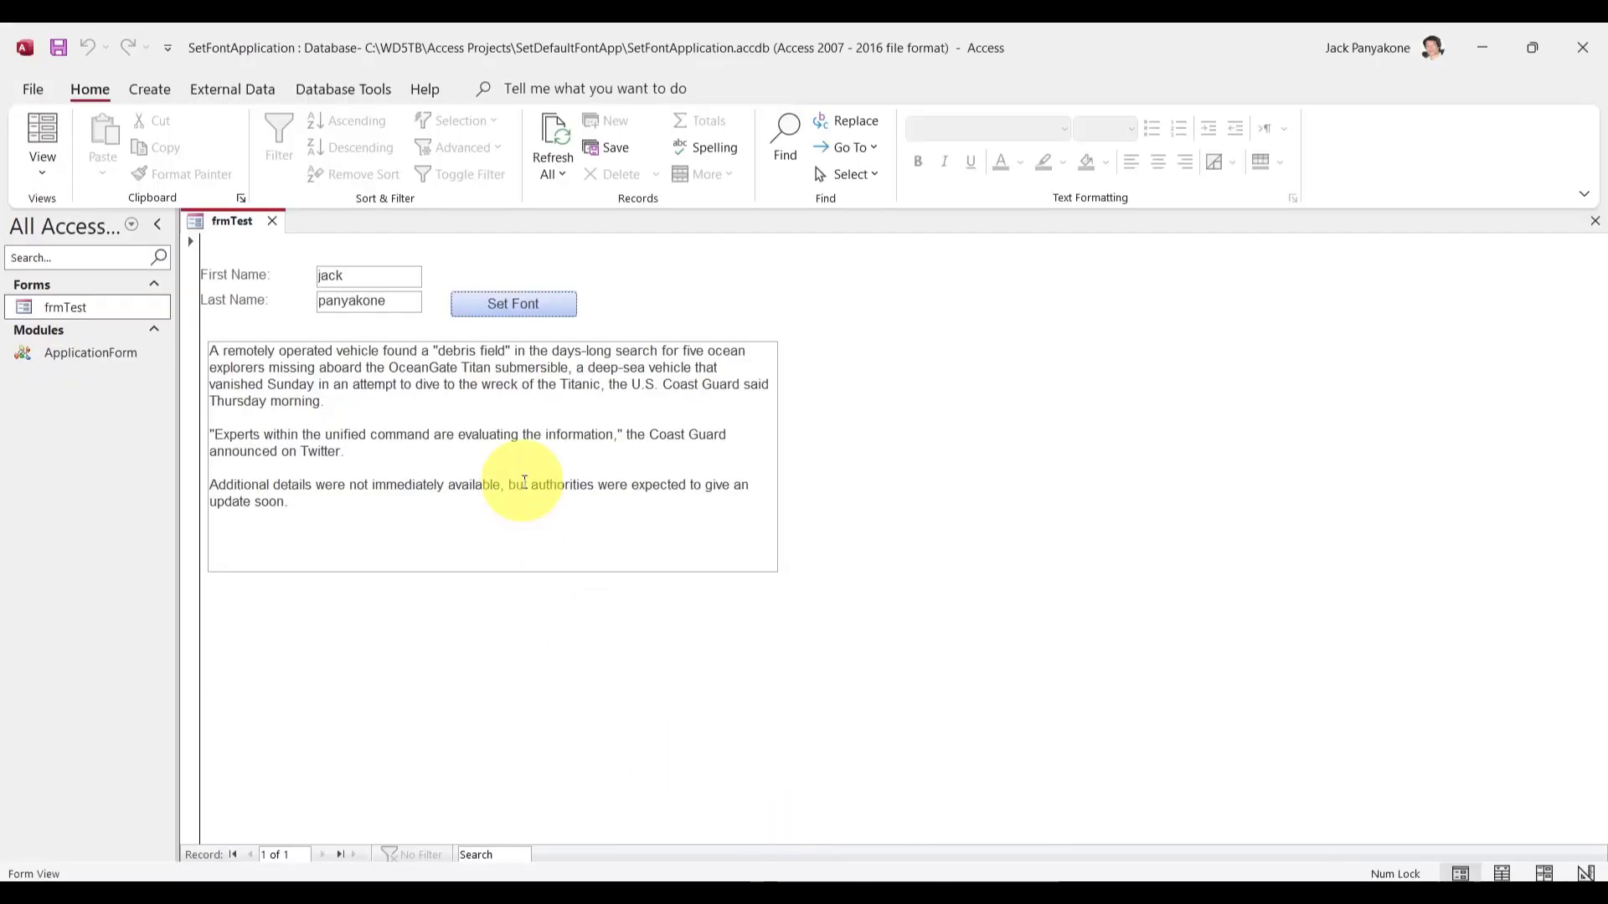
{"action": "left_click", "coordinate": [537, 310]}
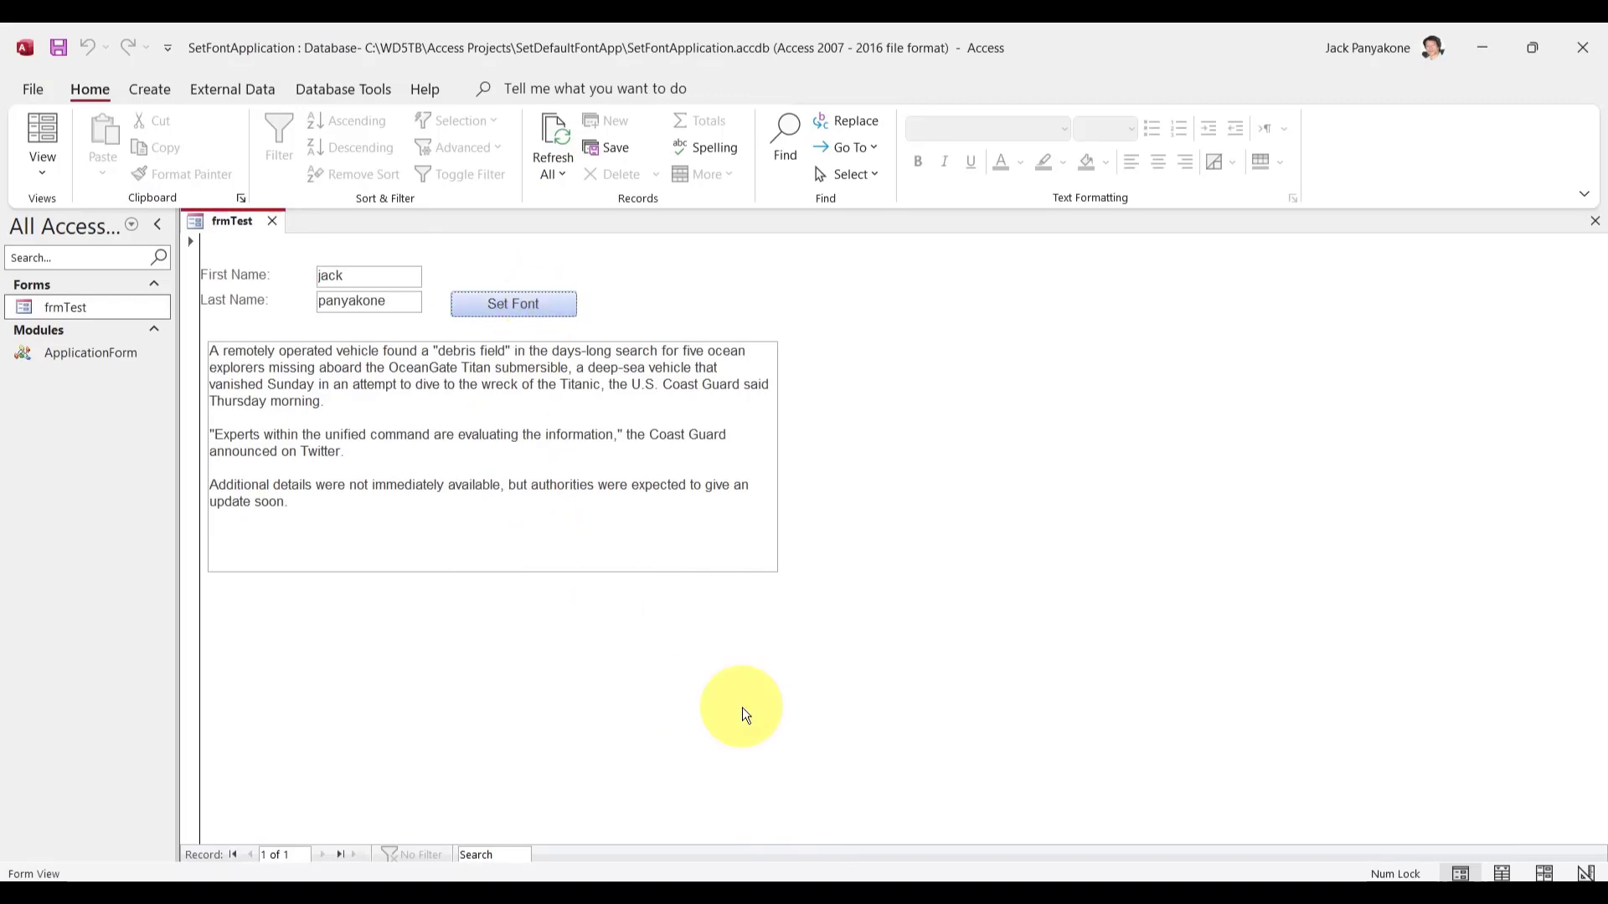
{"action": "left_click", "coordinate": [942, 889]}
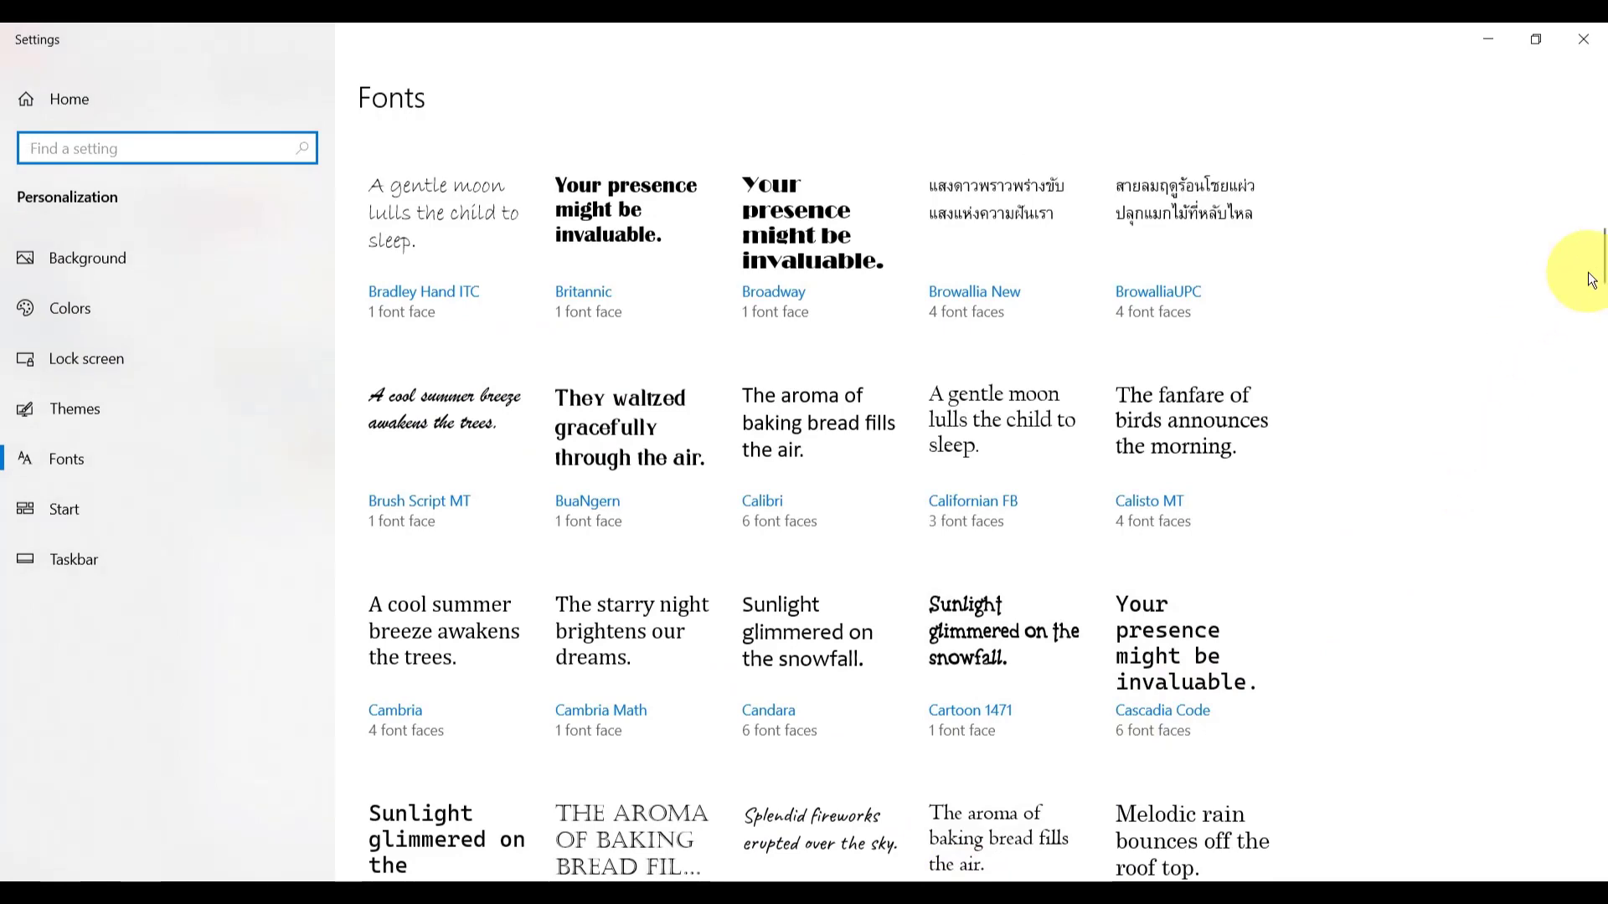
- Scroll the fonts list, then change the SetDefaultFont font name from cartoon 1471 to cooper
{"action": "left_click_drag", "start_coordinate": [1599, 241], "coordinate": [1596, 298]}
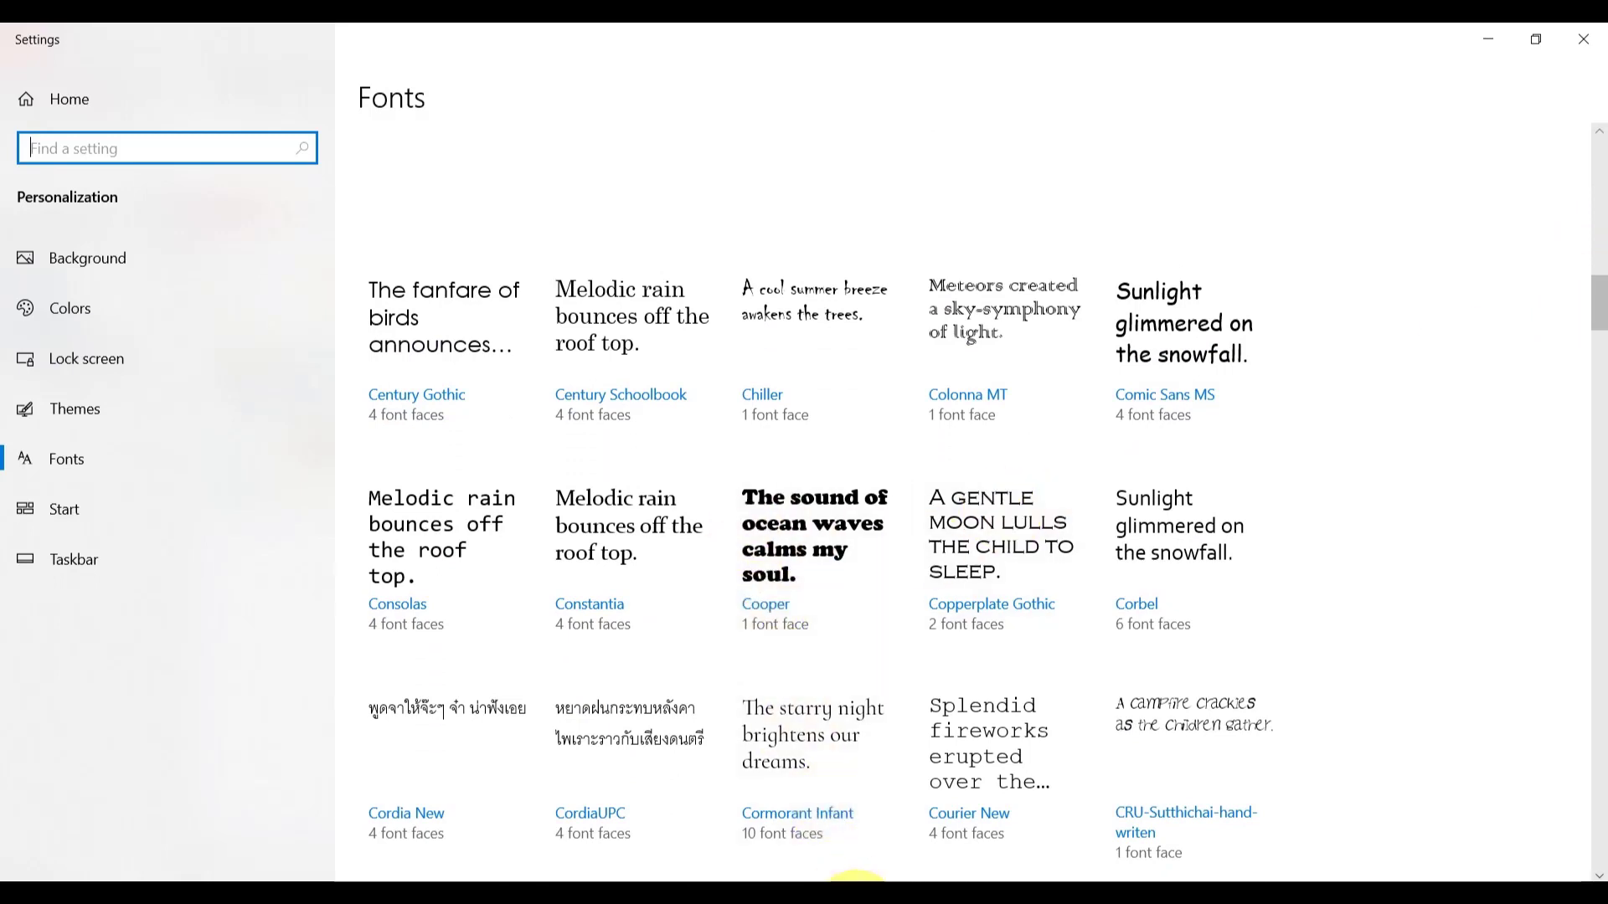
{"action": "left_click", "coordinate": [846, 896]}
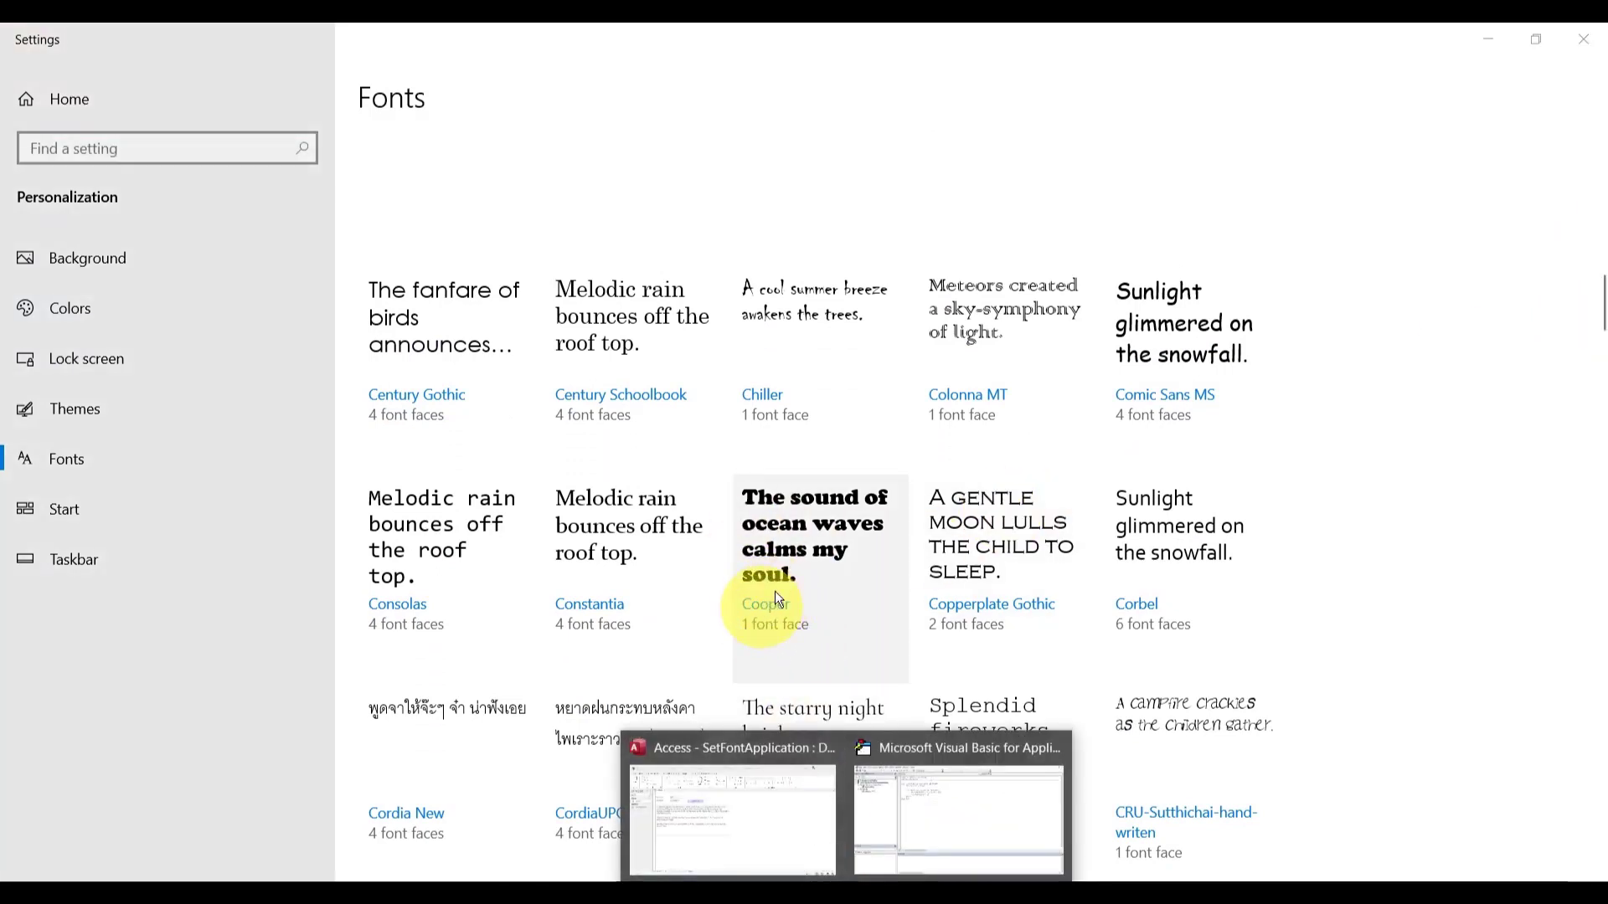
{"action": "left_click", "coordinate": [915, 813]}
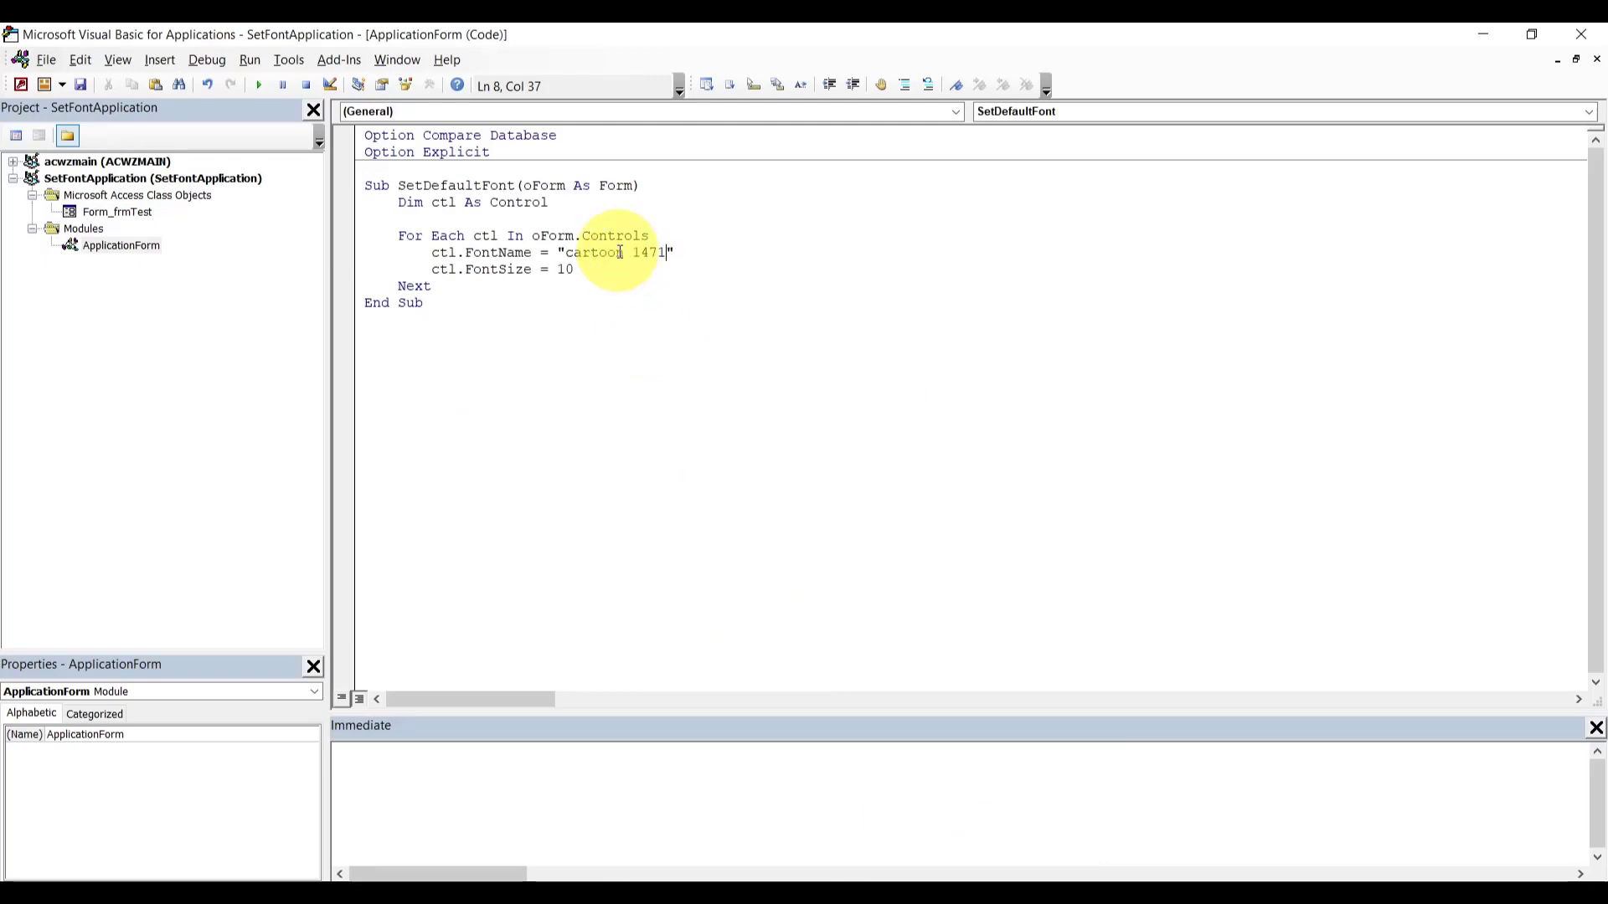
{"action": "left_click_drag", "start_coordinate": [620, 253], "coordinate": [642, 254]}
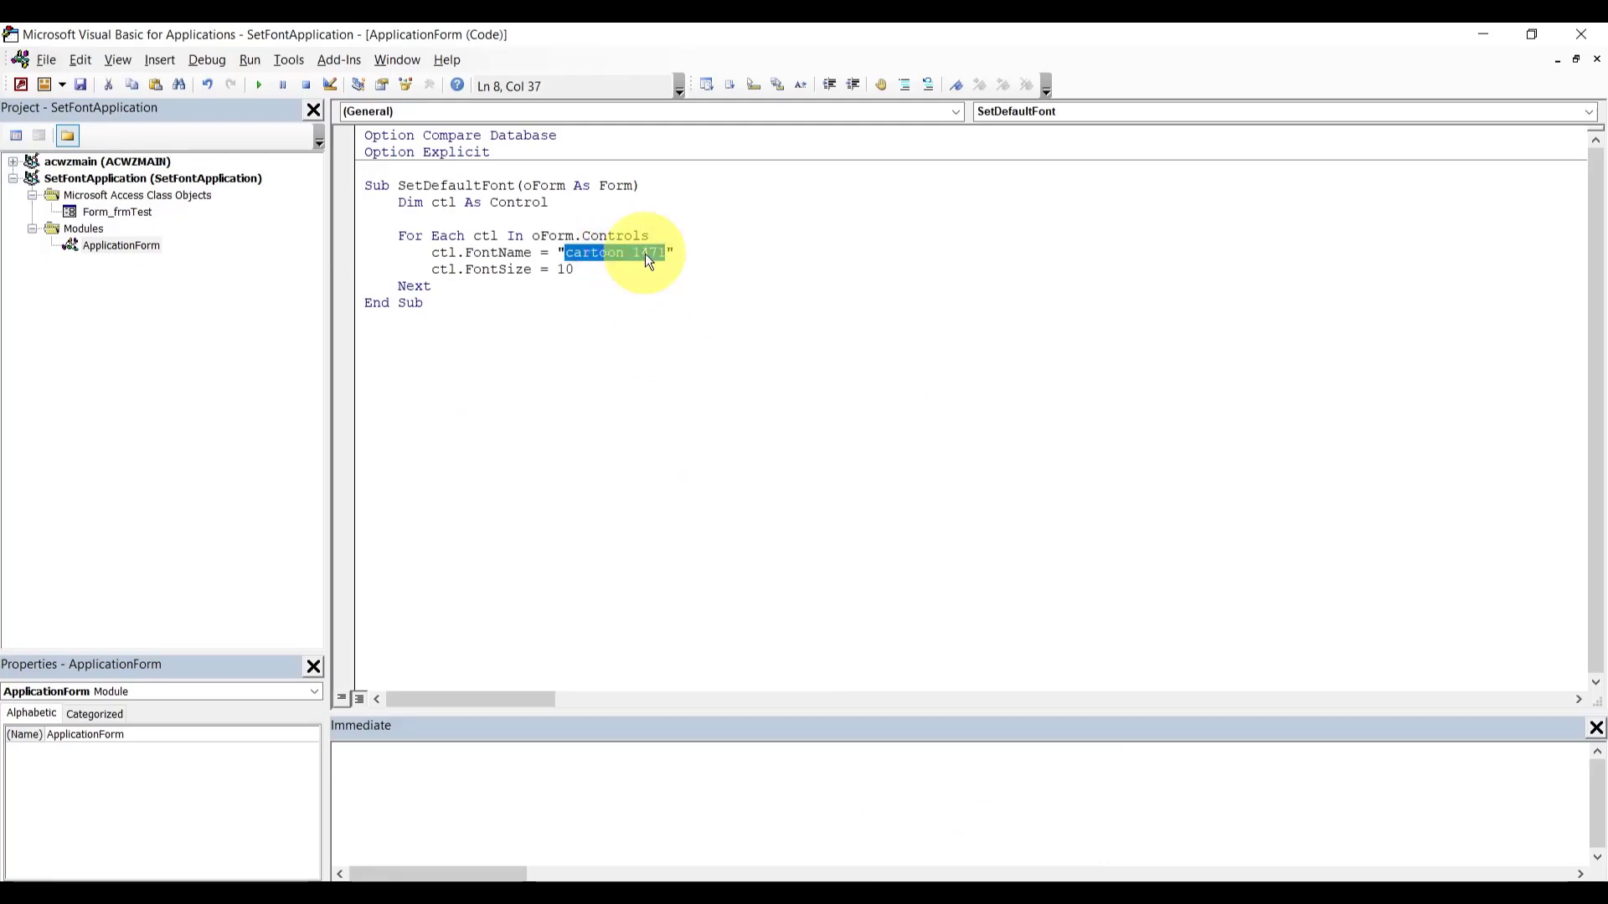
{"action": "type", "text": "cooper"}
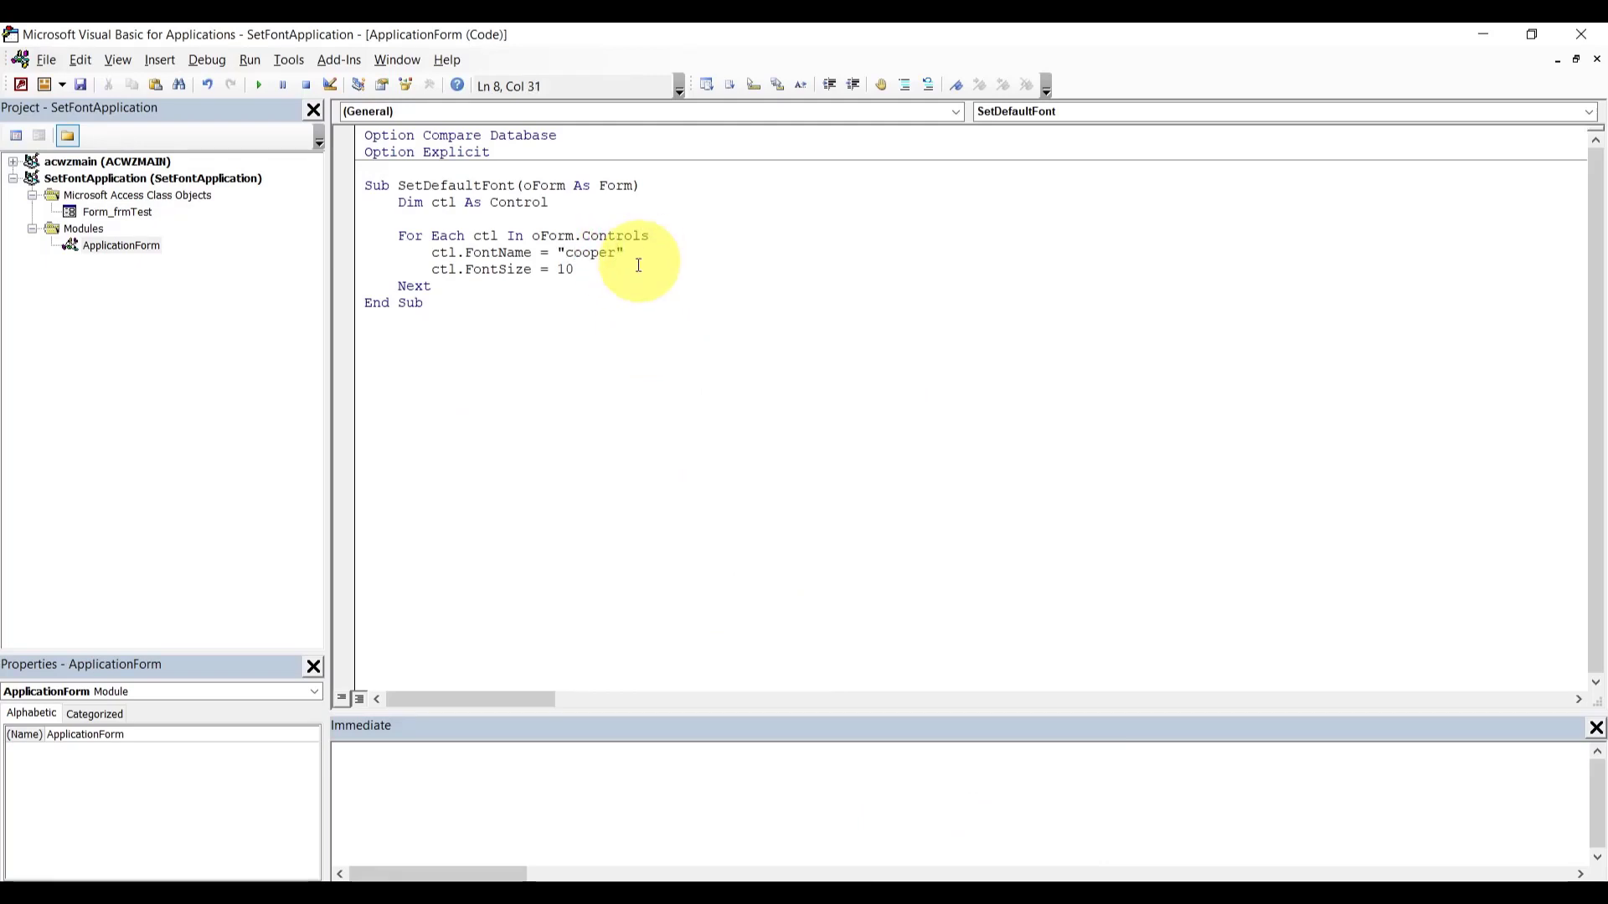
{"action": "left_click", "coordinate": [627, 272]}
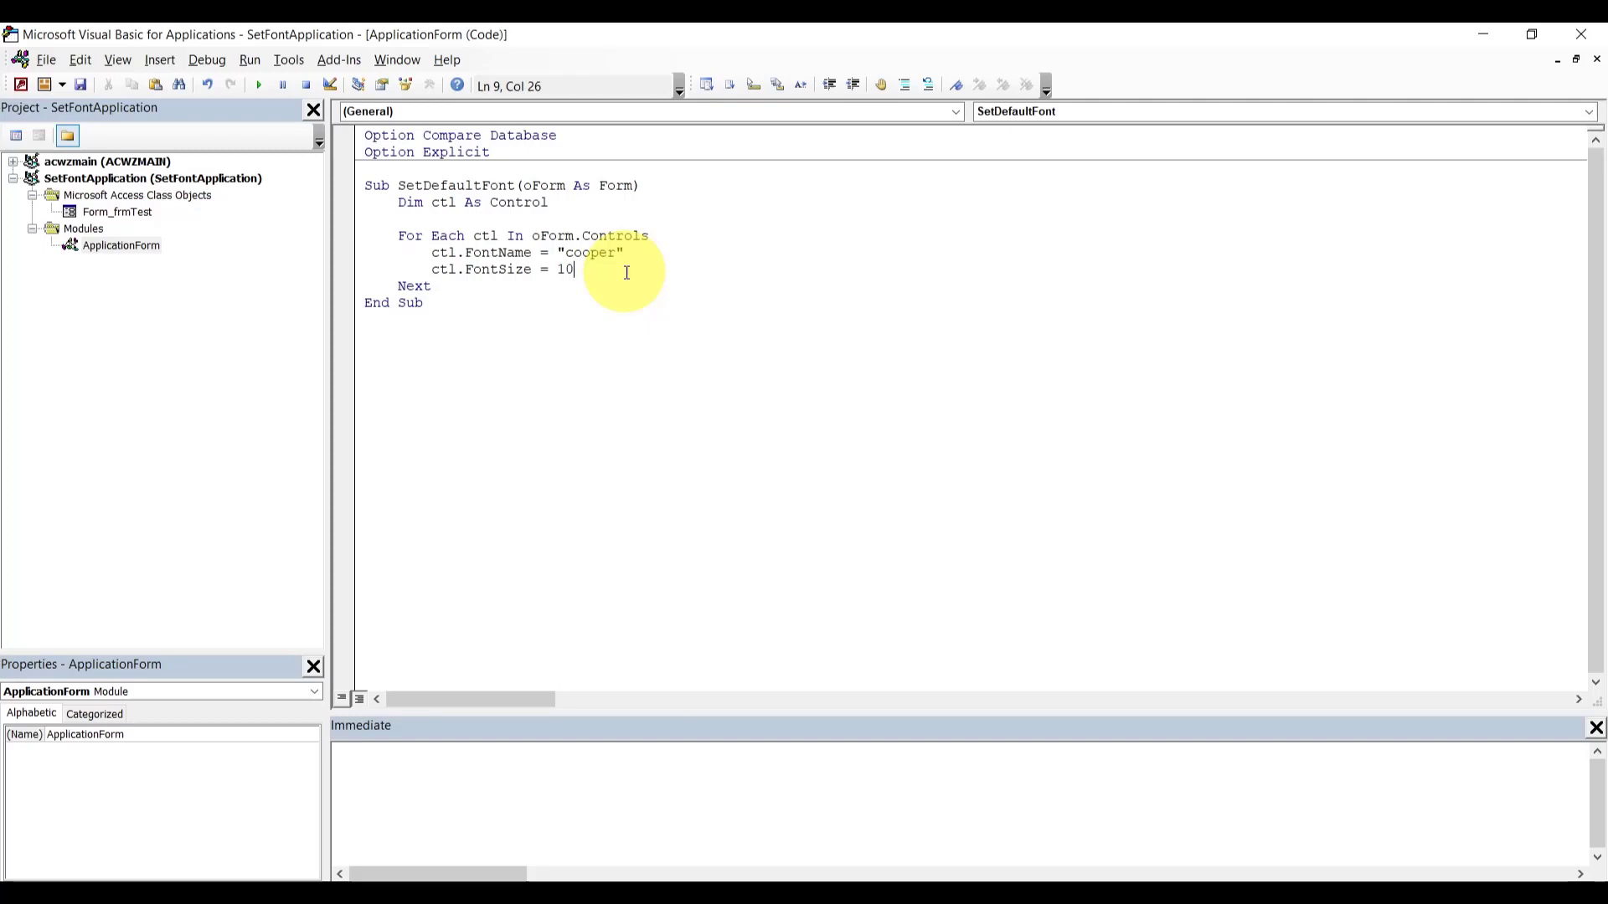
- Apply the cooper font to frmTest, then return to the code and the Windows fonts list
{"action": "left_click", "coordinate": [771, 818]}
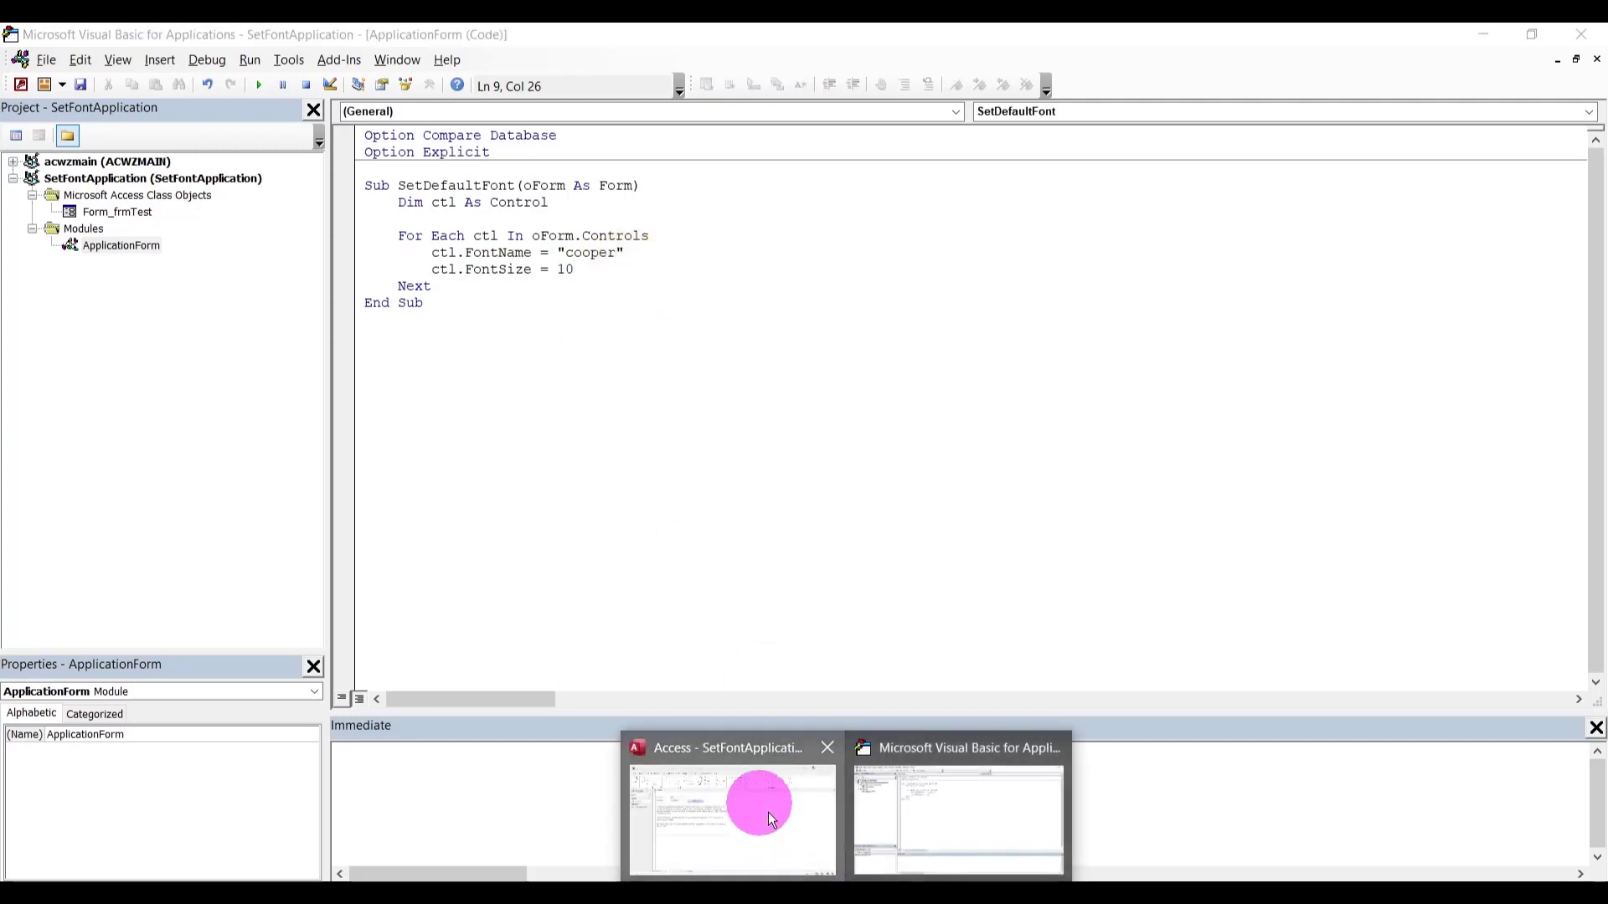
{"action": "left_click", "coordinate": [510, 299]}
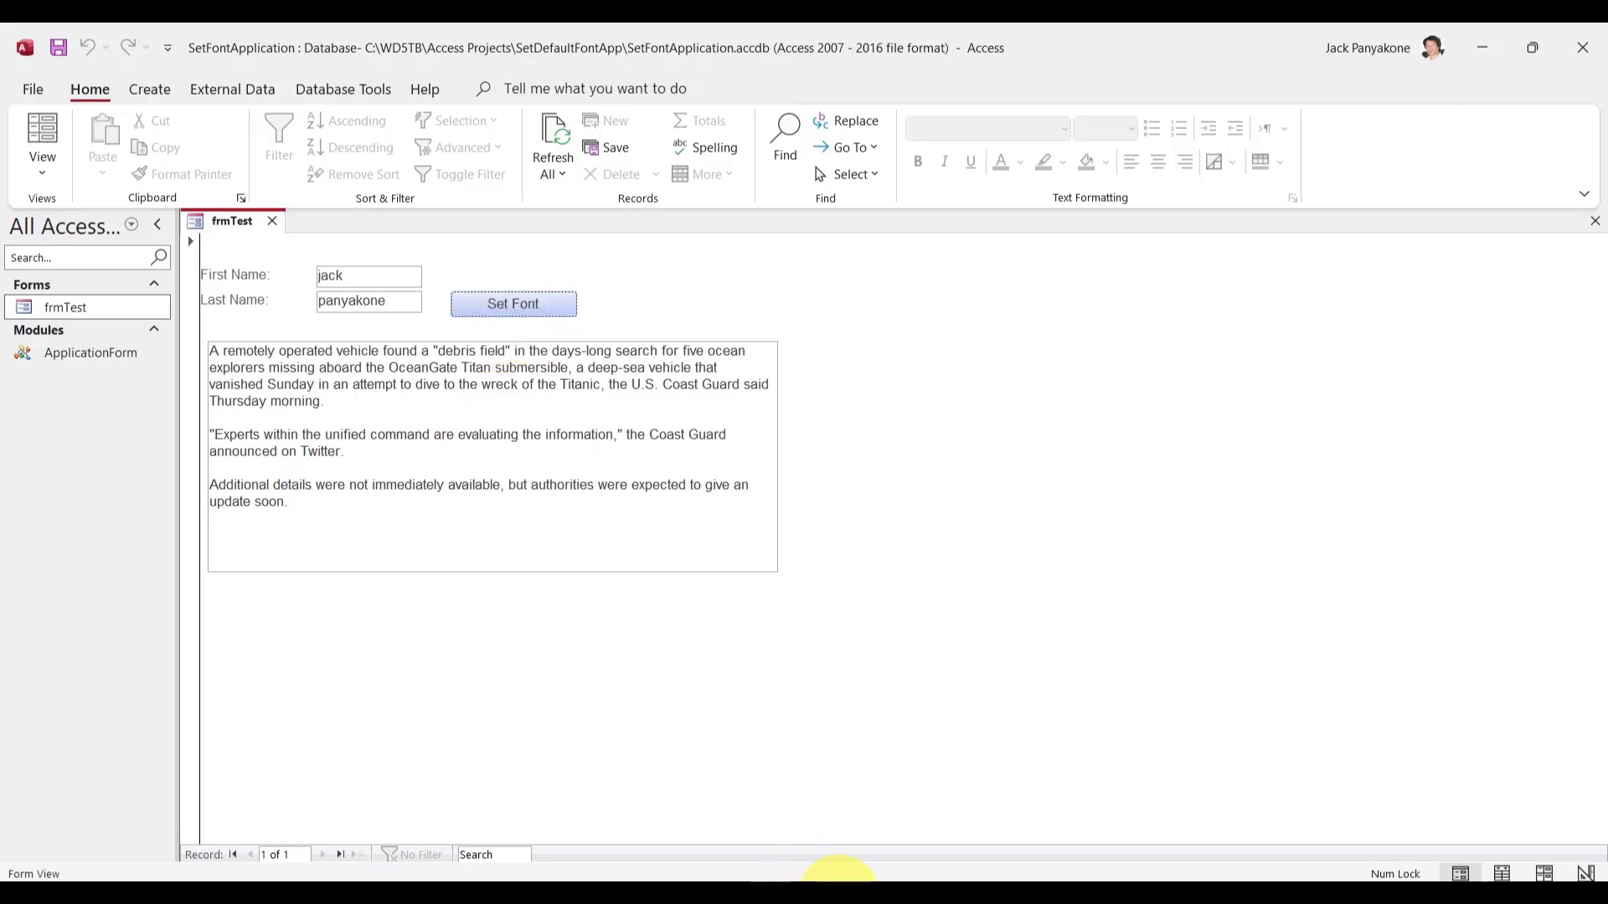
{"action": "left_click", "coordinate": [931, 835]}
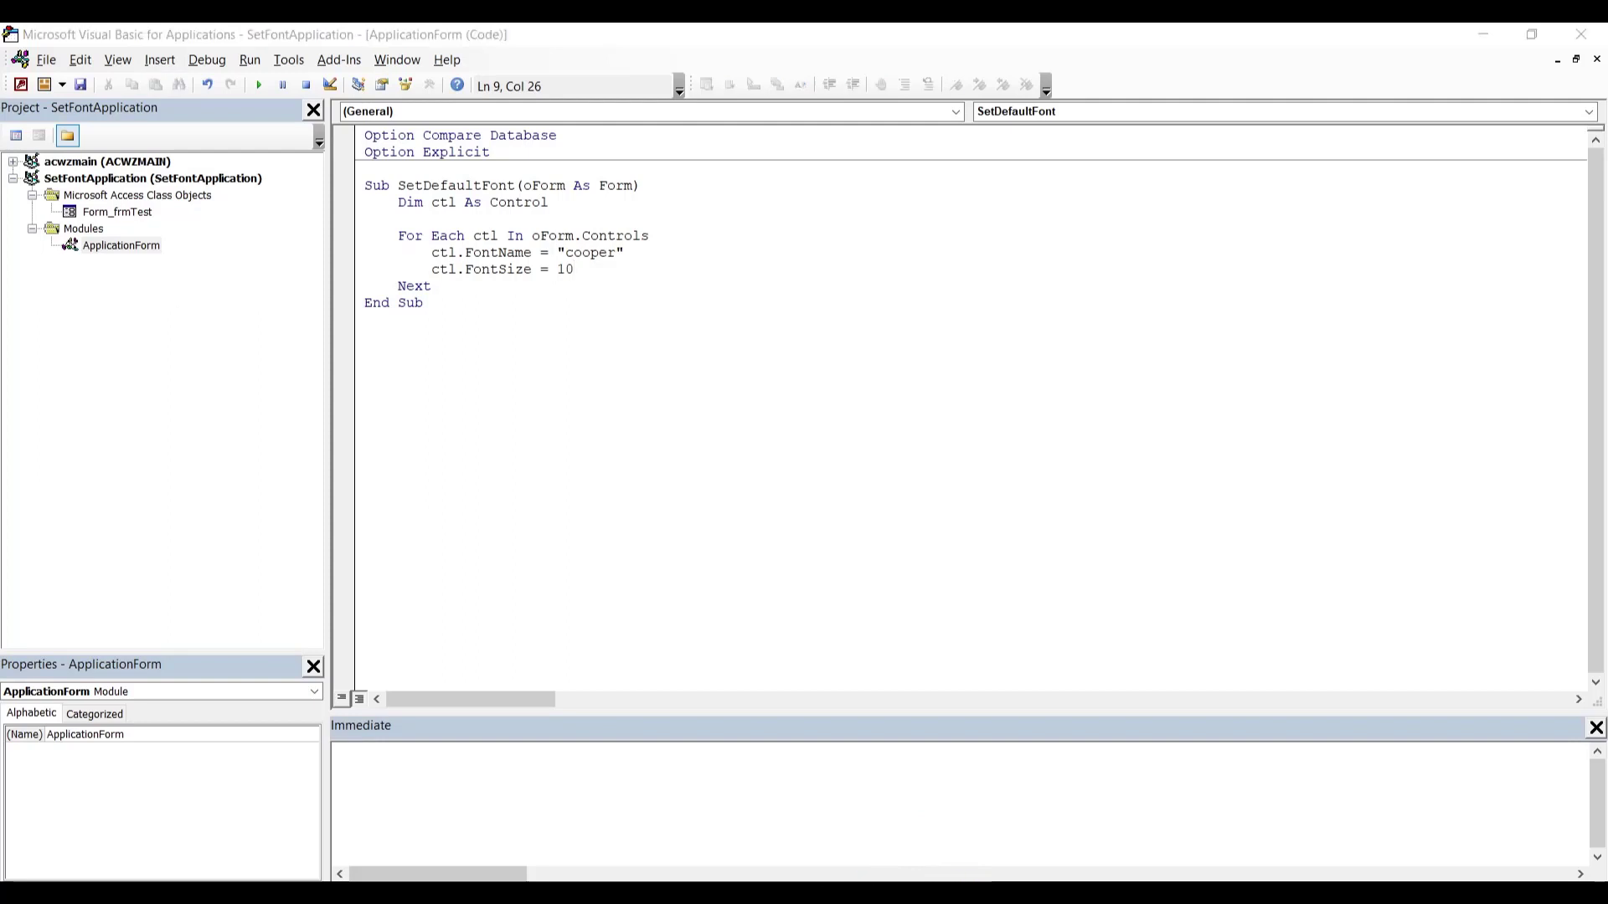
{"action": "left_click", "coordinate": [962, 880]}
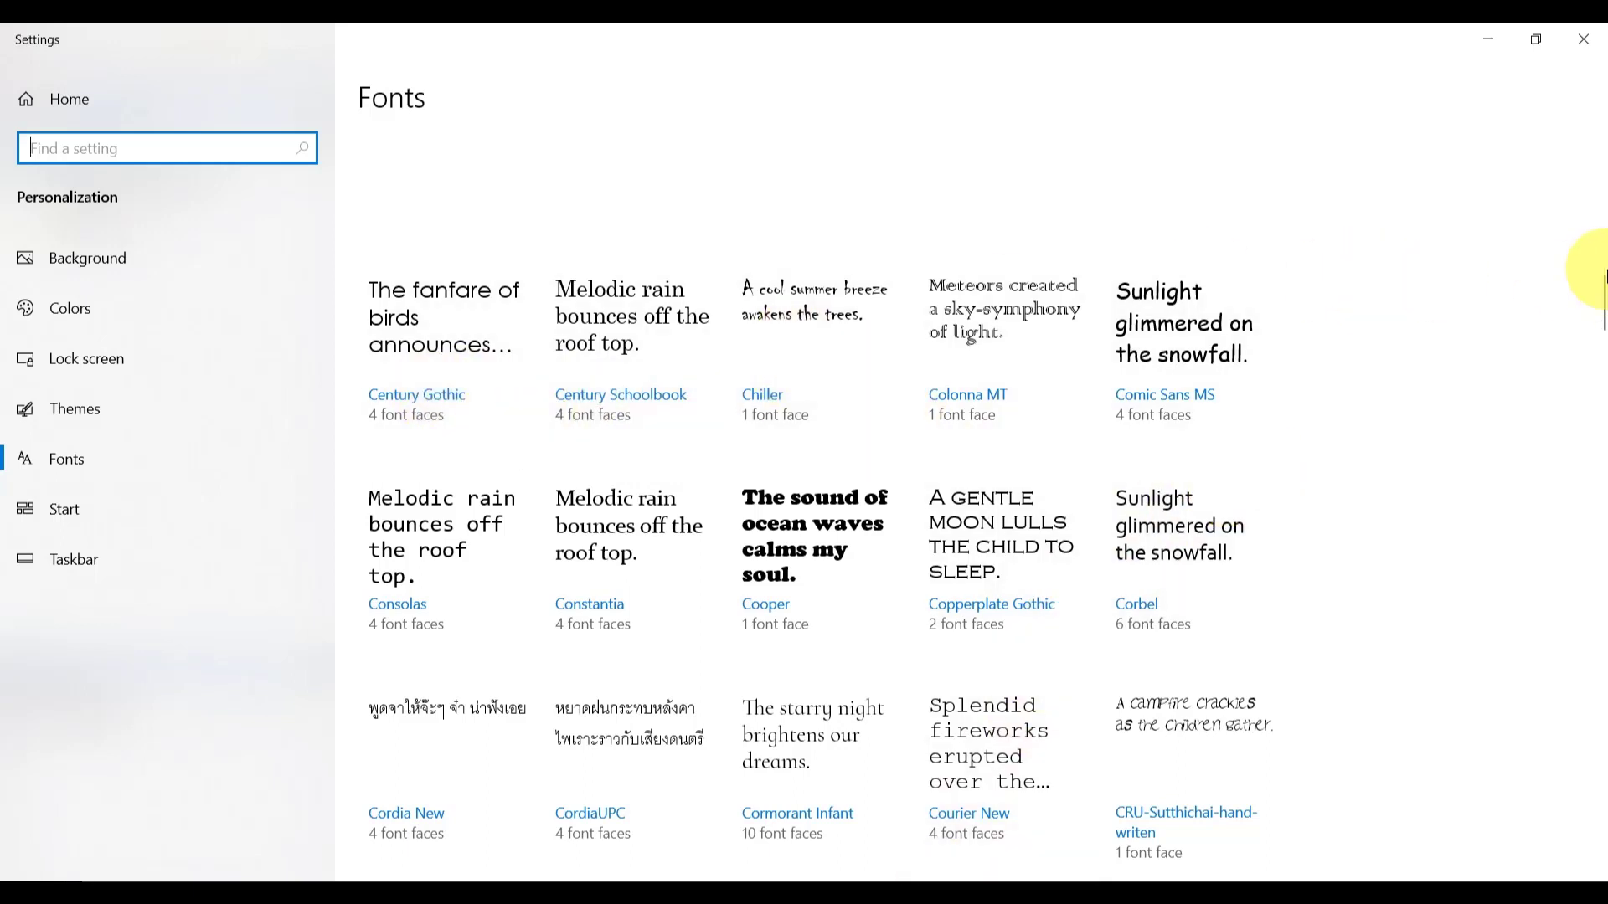
- In SetDefaultFont, change the font name from cooper to century and the size from 10 to 11
{"action": "left_click_drag", "start_coordinate": [1601, 285], "coordinate": [1601, 264]}
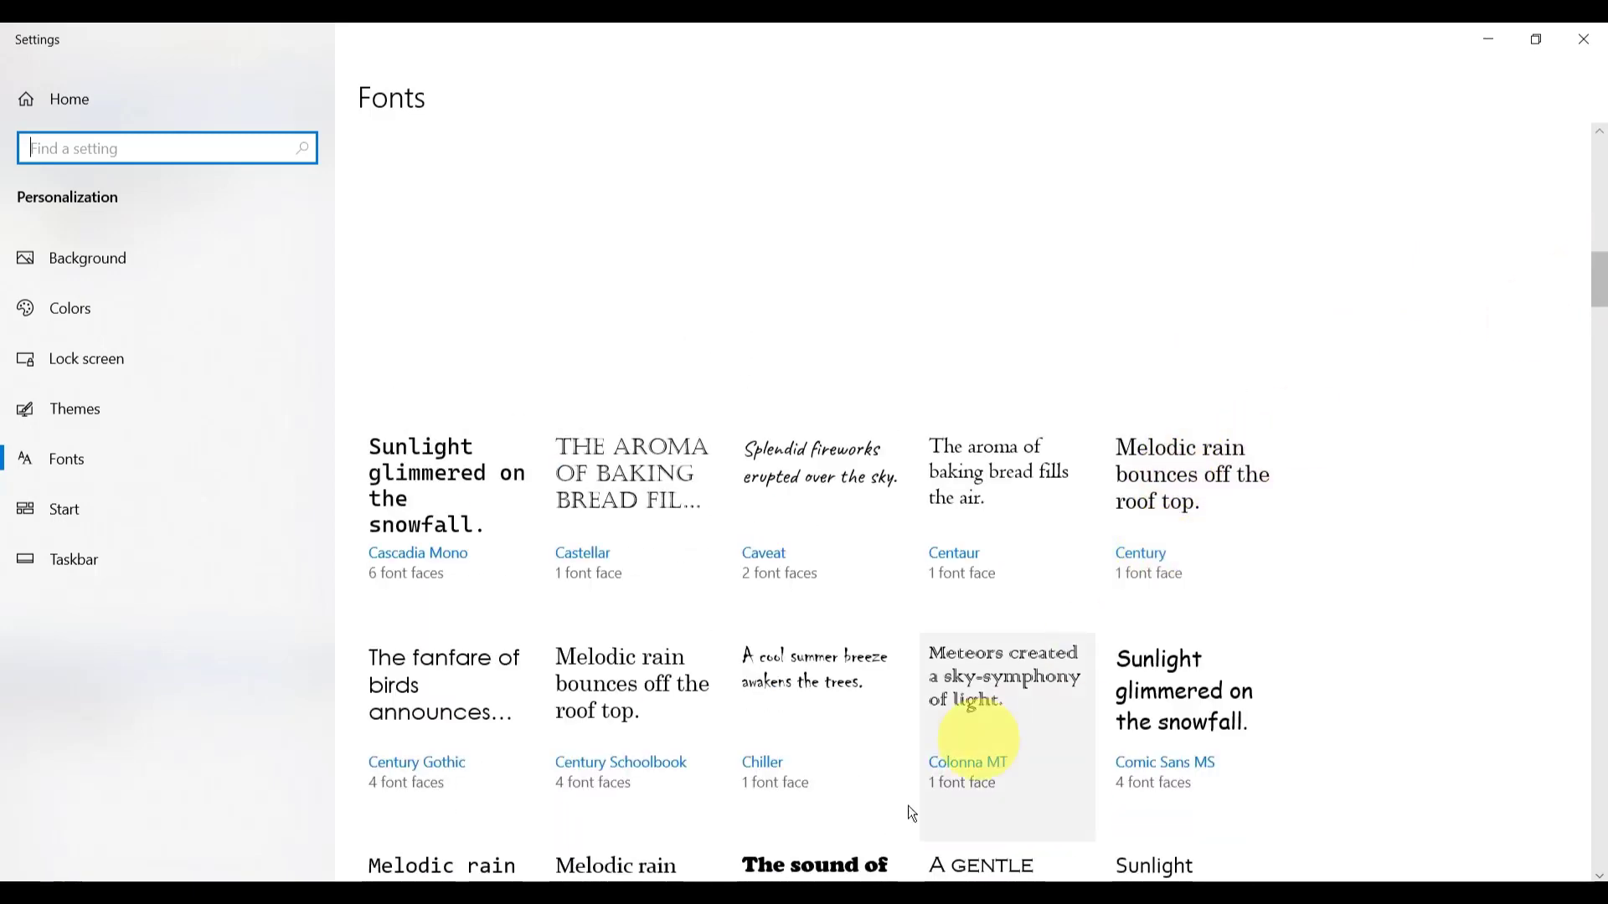
{"action": "left_click", "coordinate": [846, 893]}
{"action": "left_click", "coordinate": [924, 835]}
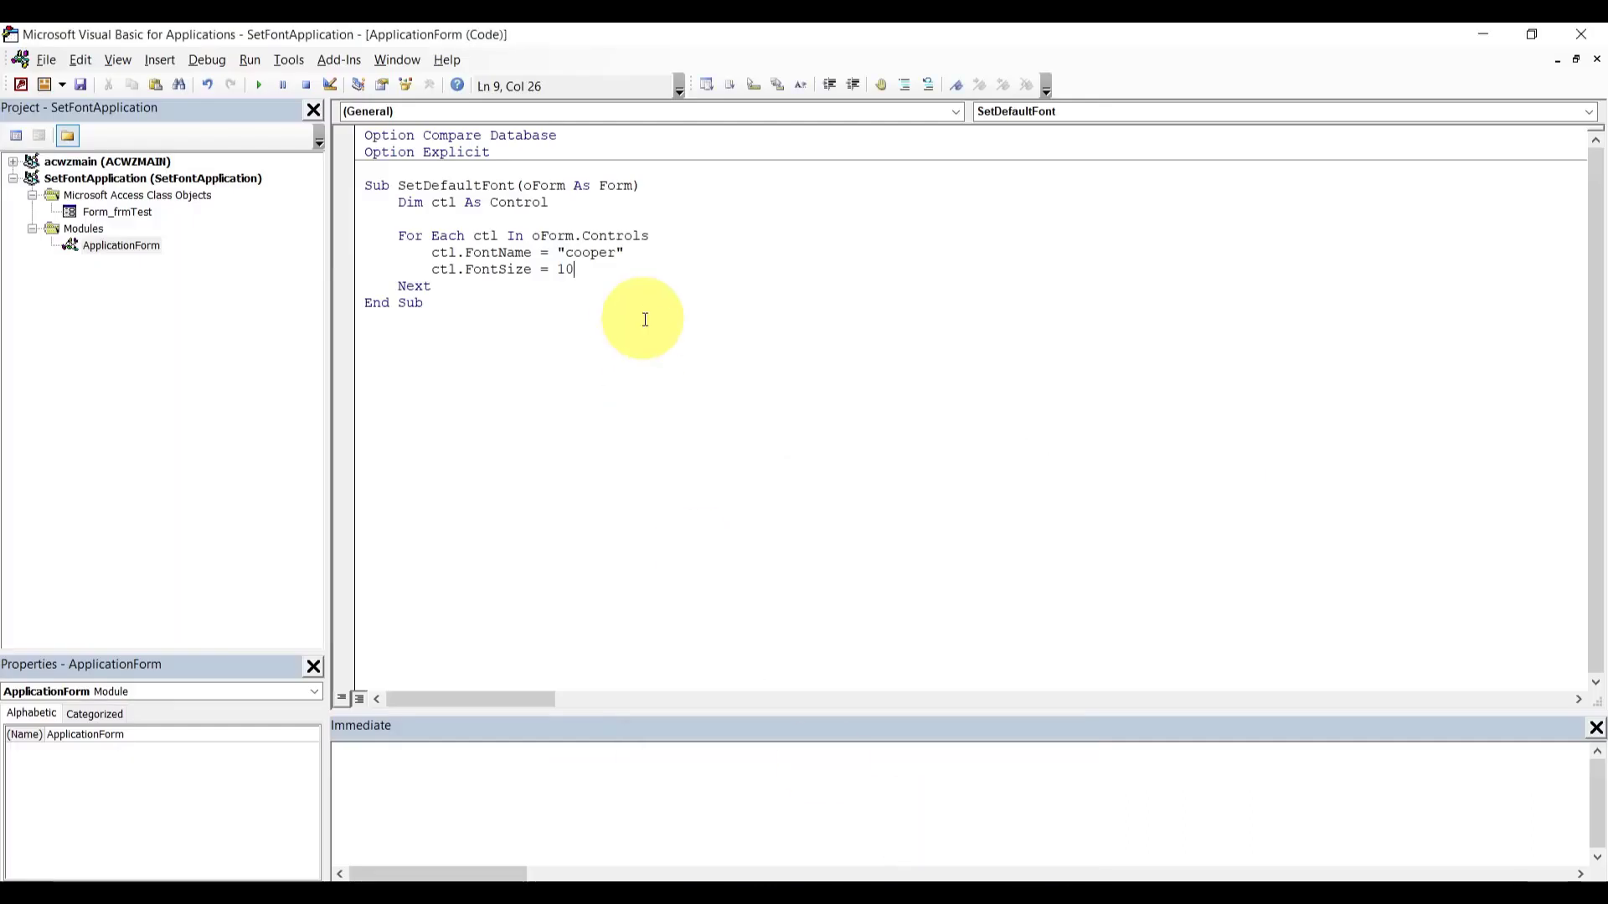
{"action": "double_click", "coordinate": [590, 254]}
{"action": "type", "text": "century"}
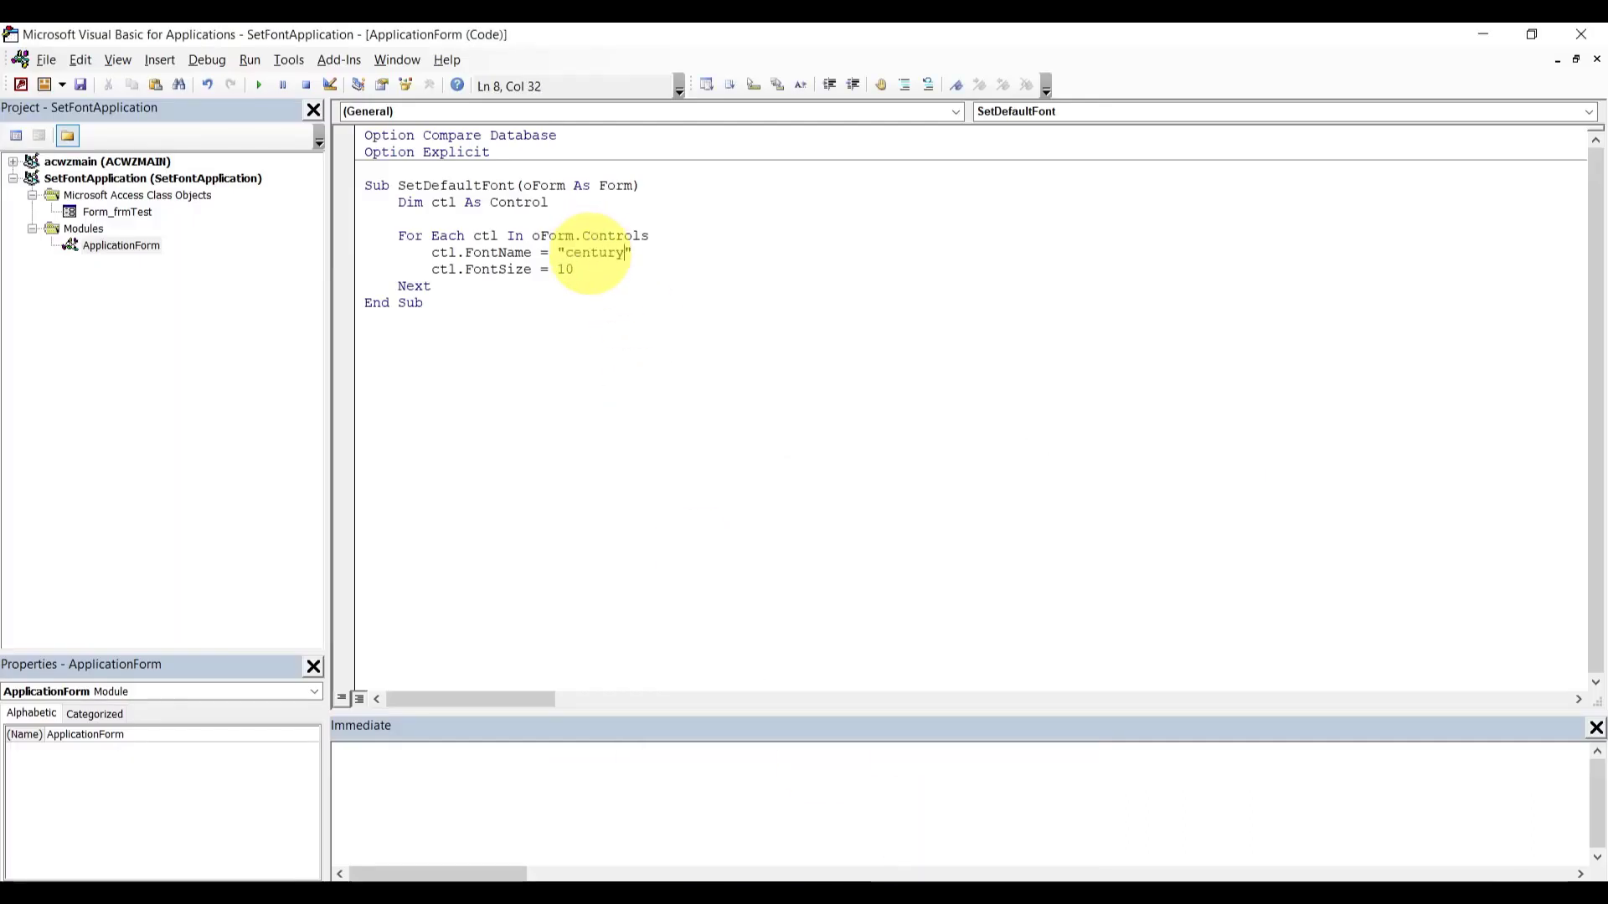
{"action": "left_click", "coordinate": [577, 288]}
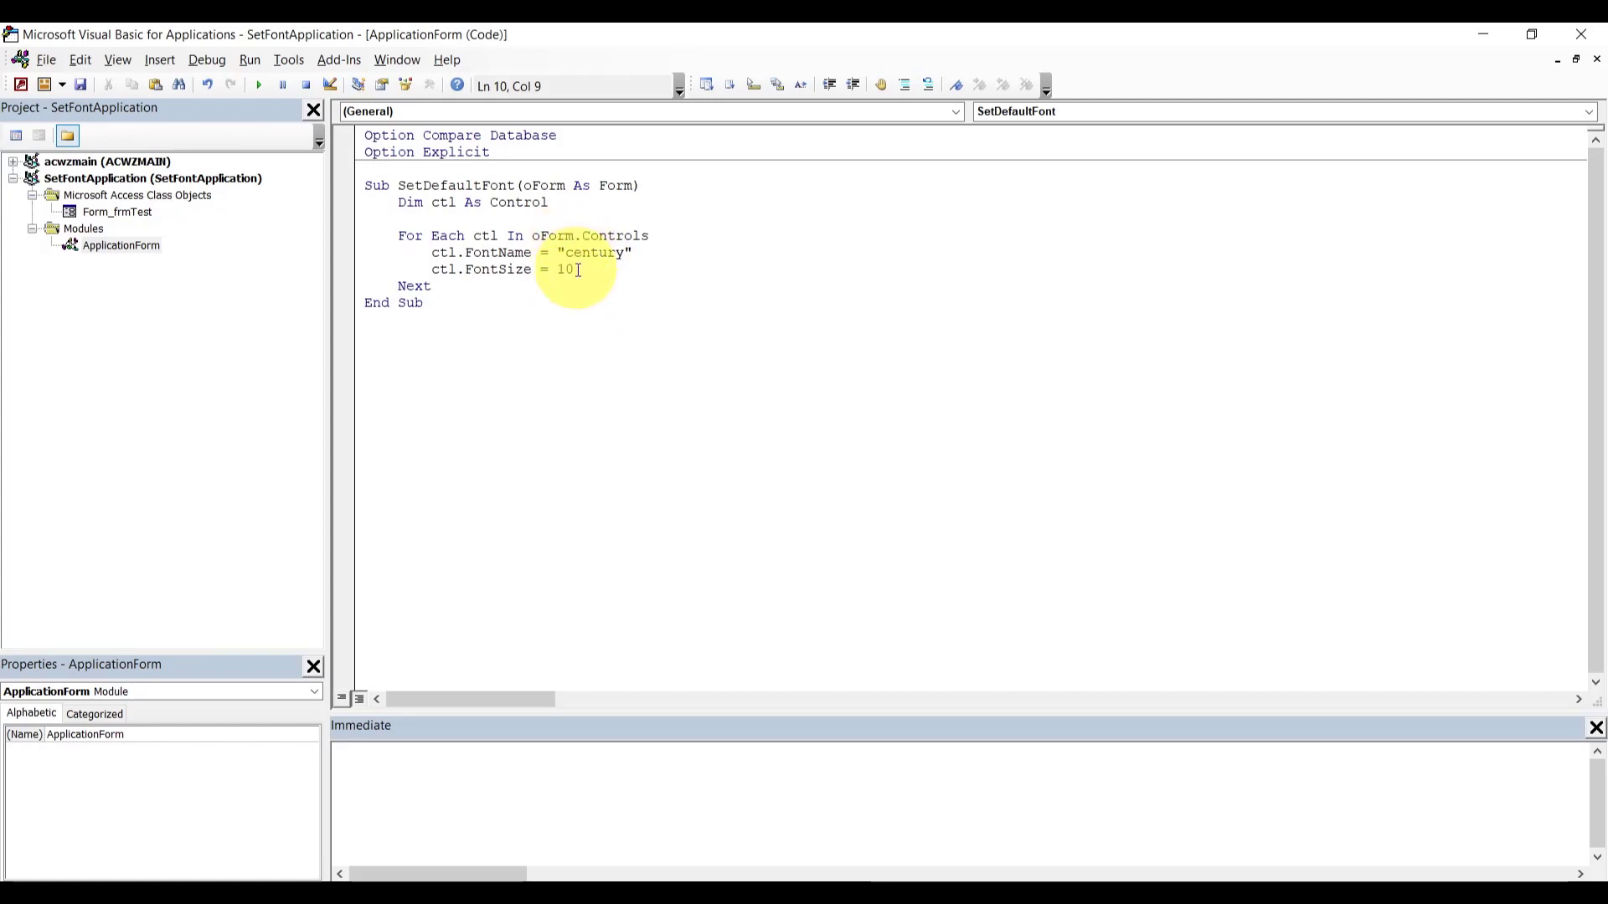
{"action": "double_click", "coordinate": [567, 269]}
{"action": "type", "text": "11"}
- Add a ctl.FontBold = True line after the font size setting
{"action": "key", "text": "Return"}
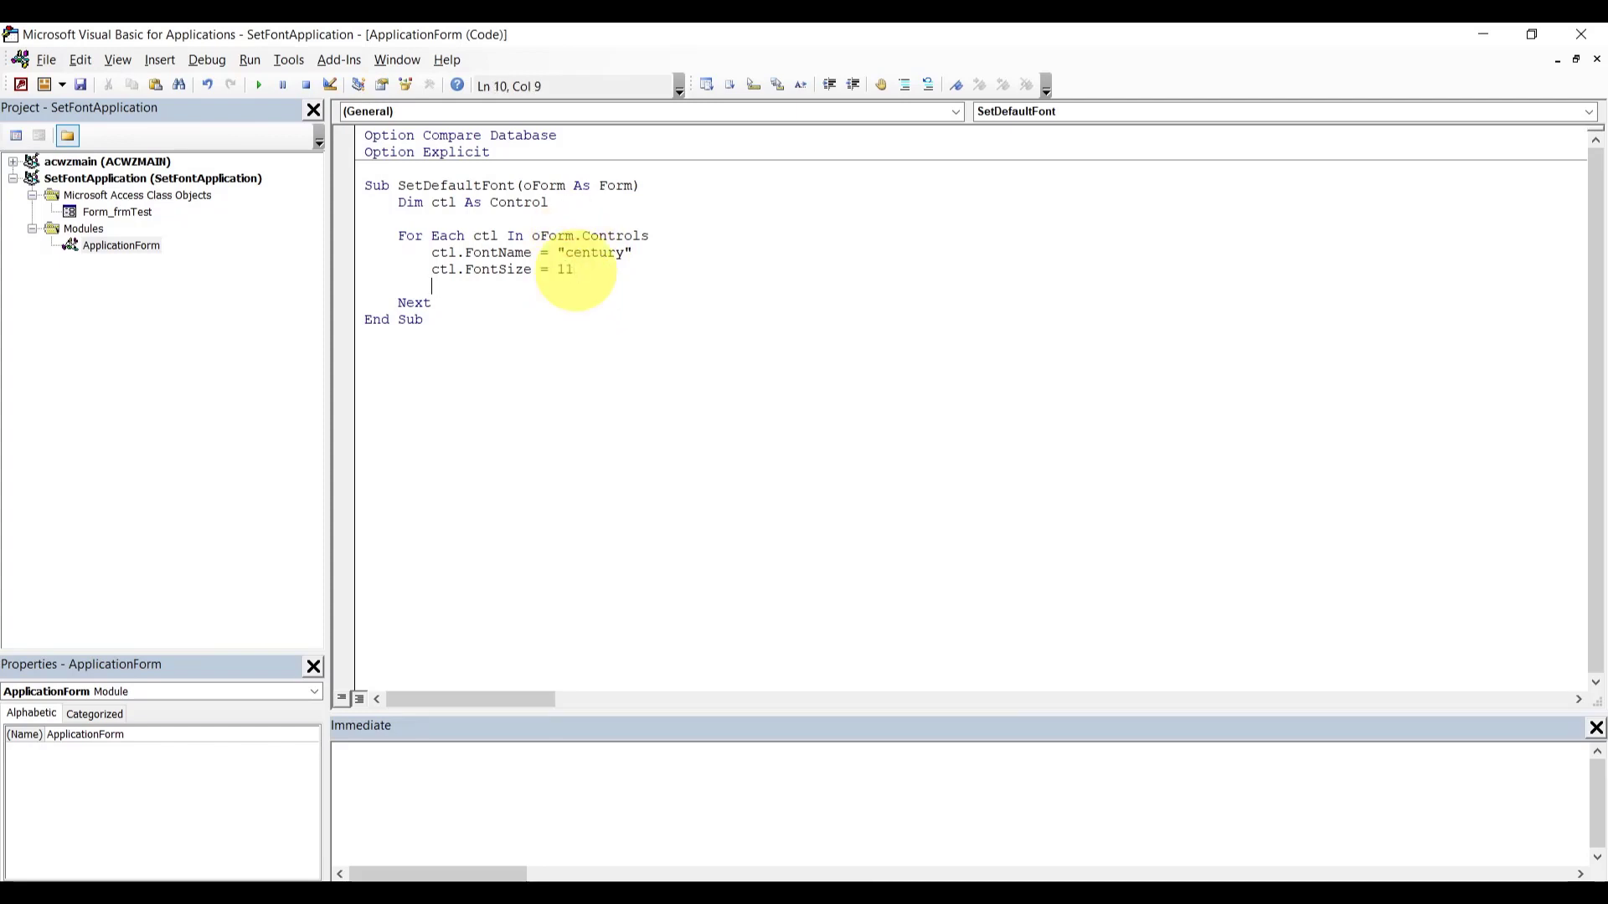
{"action": "type", "text": "ctl."}
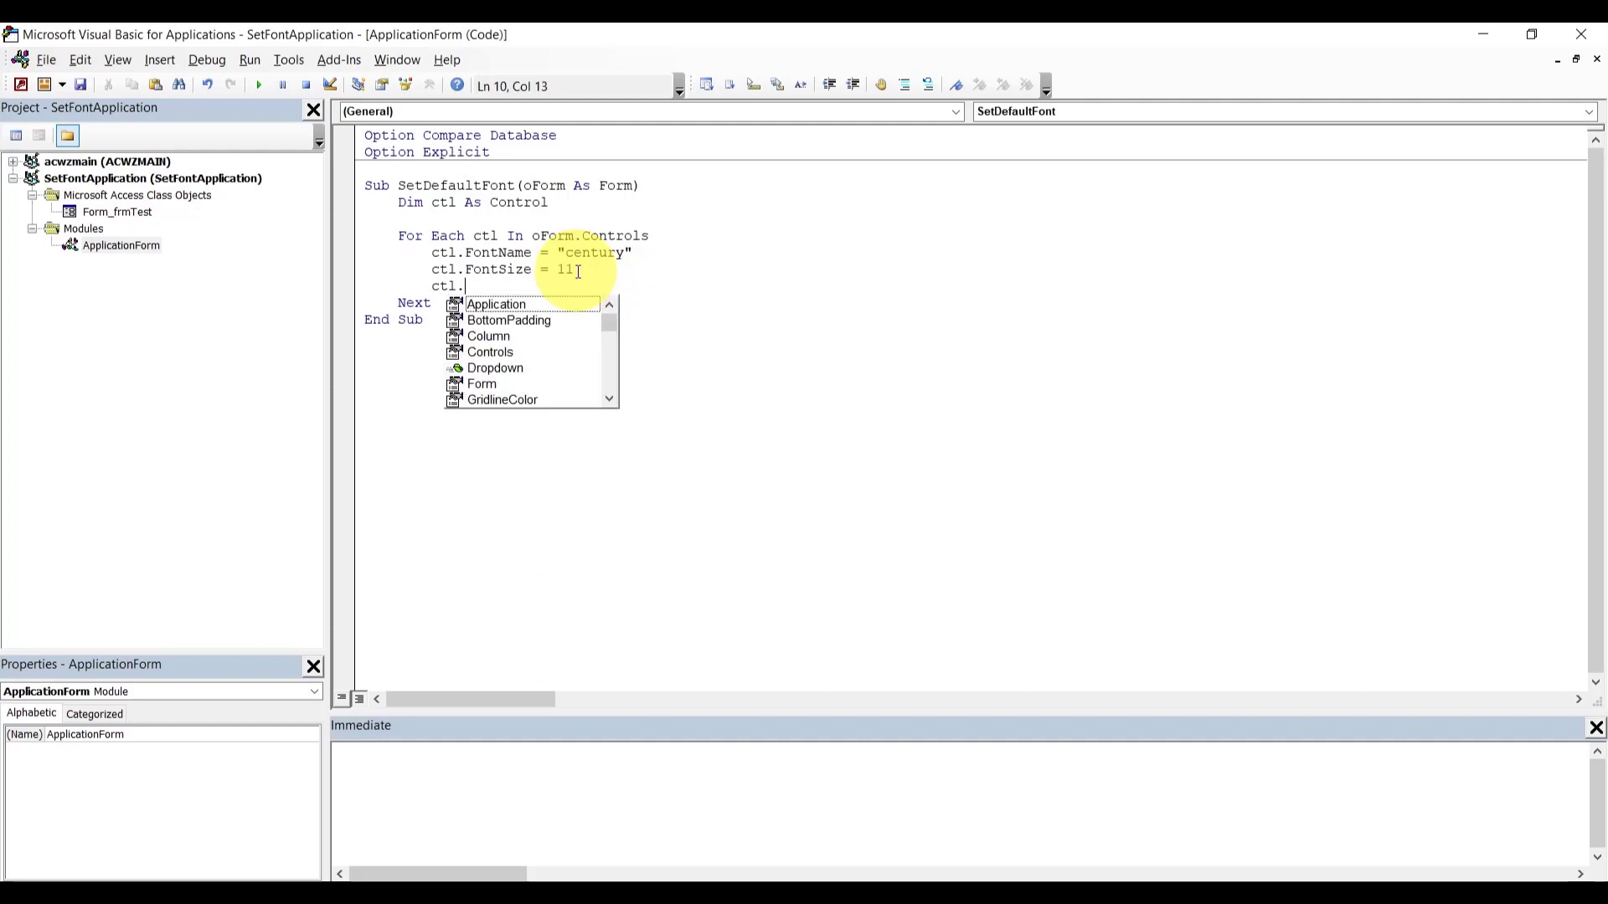
{"action": "type", "text": "fontboo"}
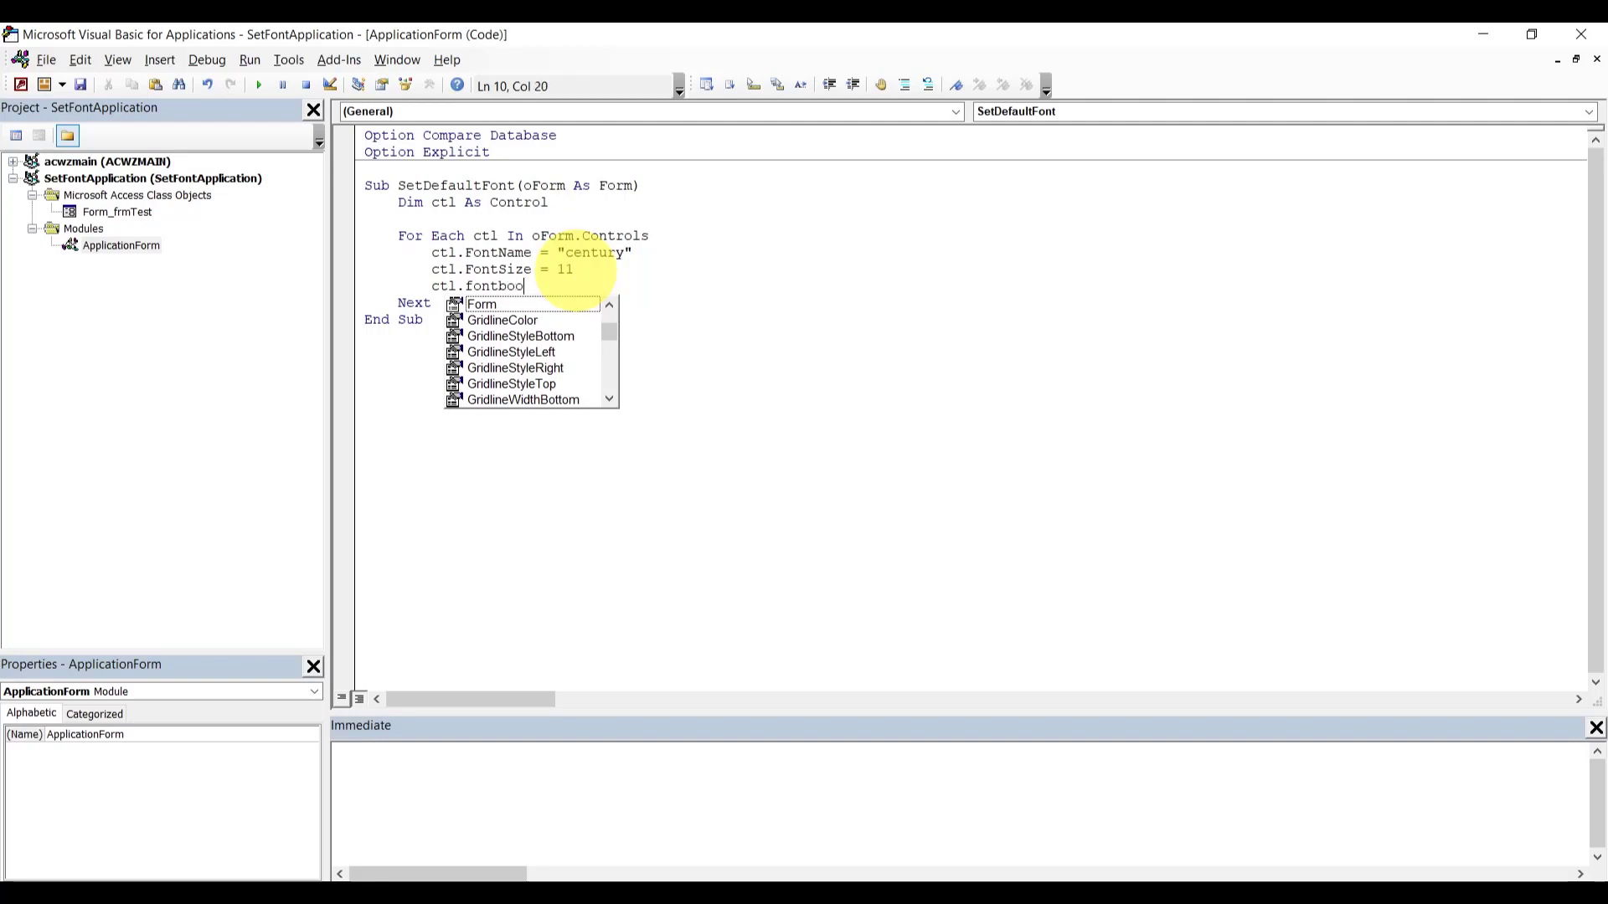
{"action": "key", "text": "BackSpace"}
{"action": "type", "text": "ld=true"}
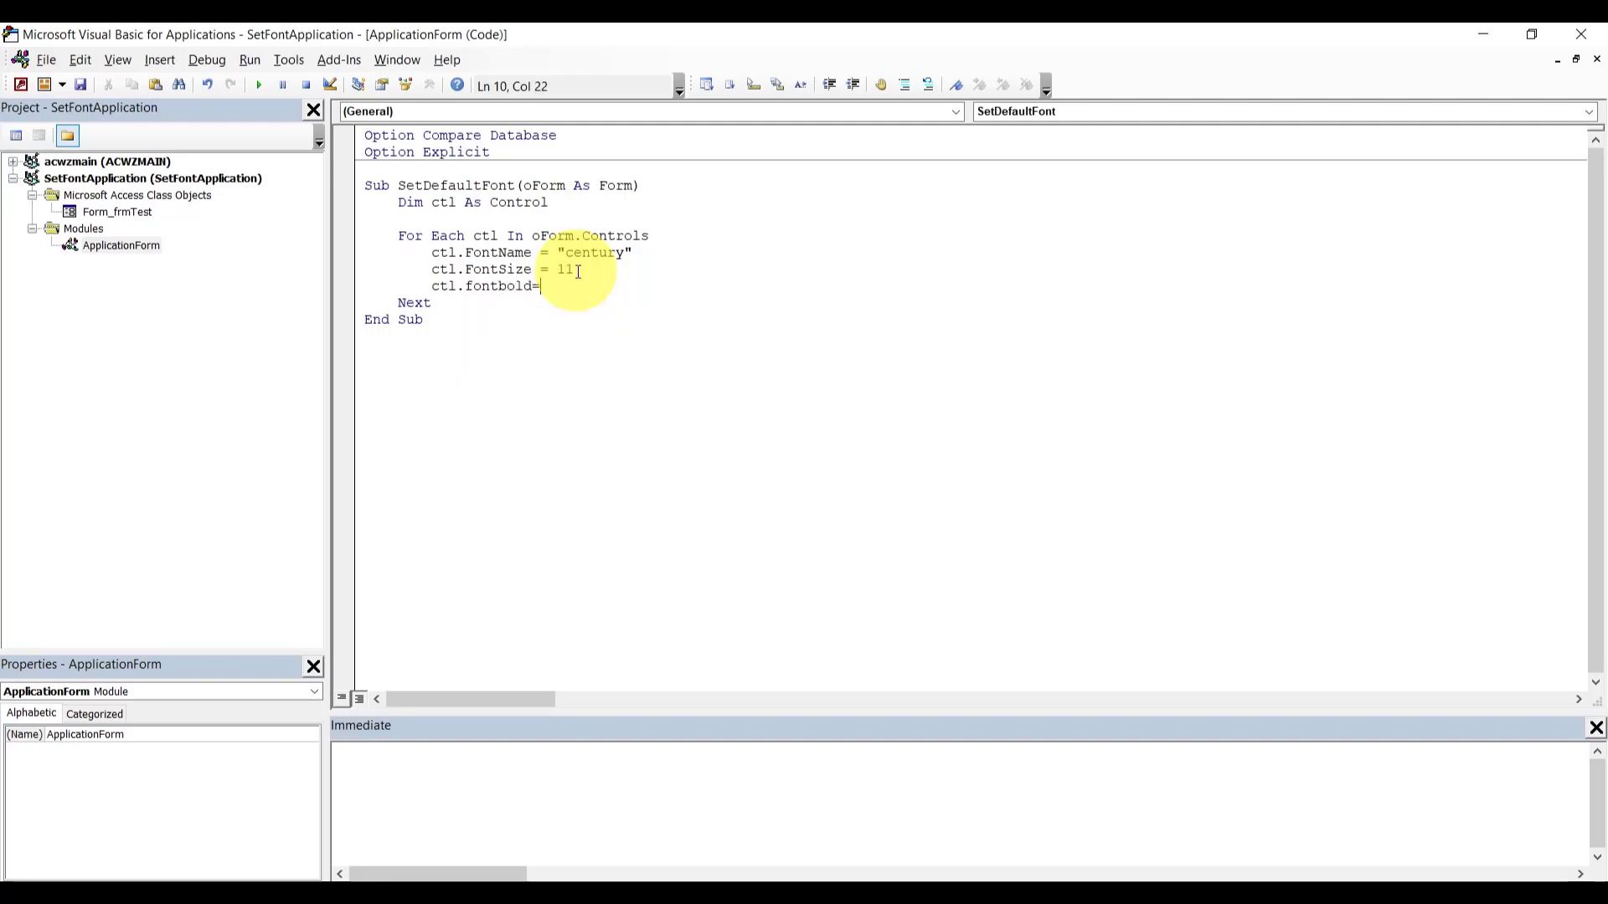
{"action": "left_click", "coordinate": [567, 324]}
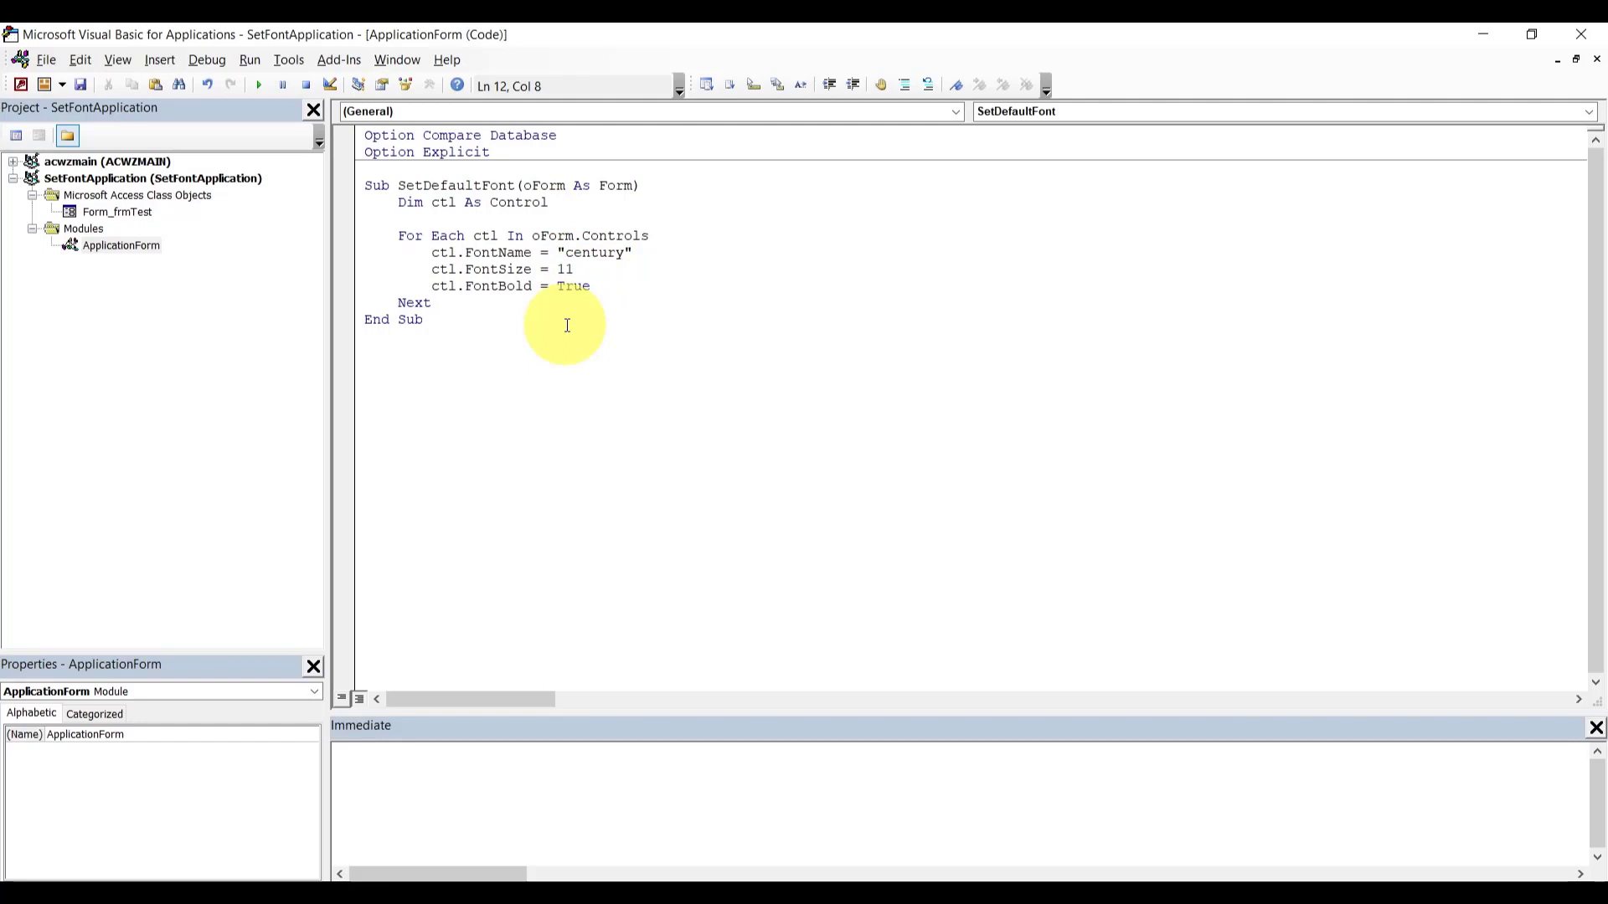
- Apply bold Century 11 to frmTest with Set Font, then bring back the installed fonts list
{"action": "left_click", "coordinate": [833, 881]}
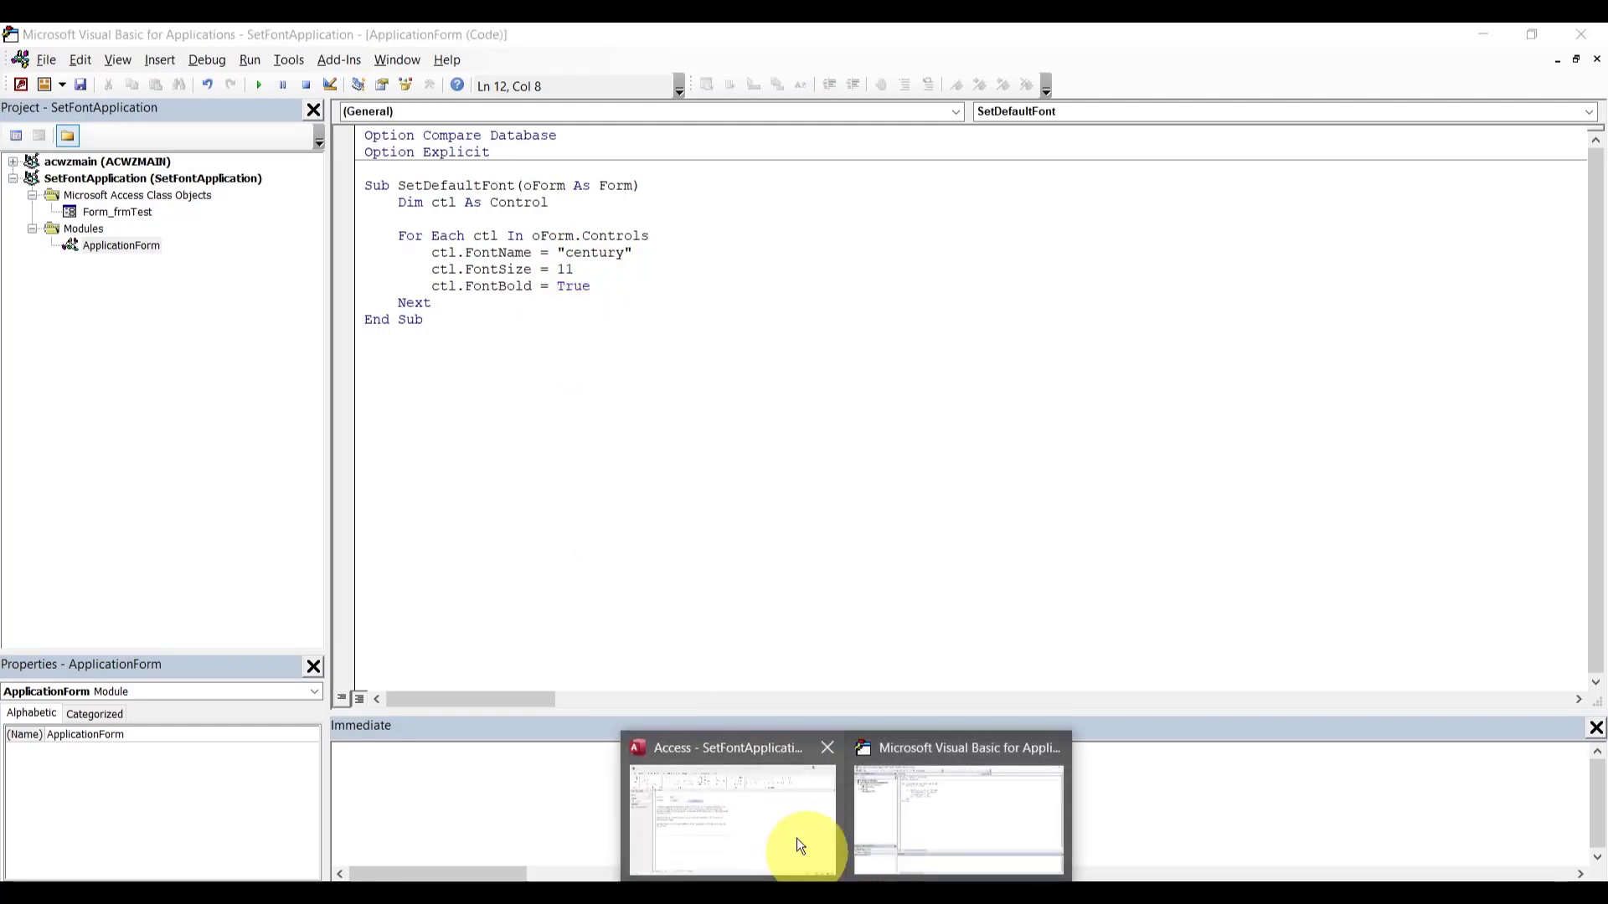
{"action": "left_click", "coordinate": [796, 837]}
{"action": "left_click", "coordinate": [541, 305]}
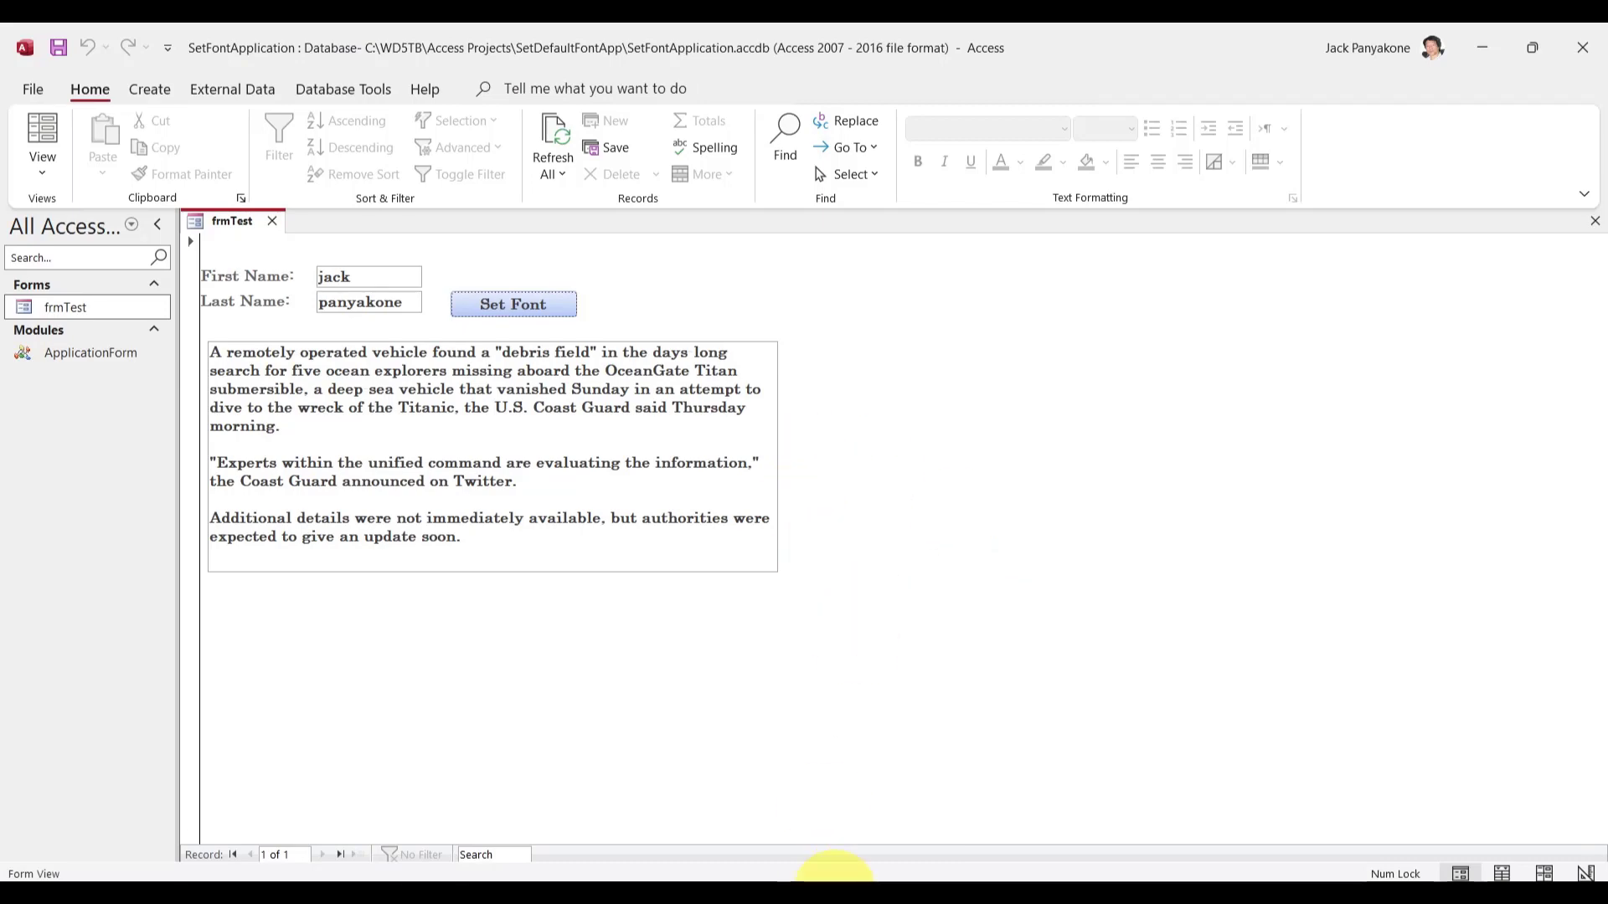
{"action": "left_click", "coordinate": [947, 899]}
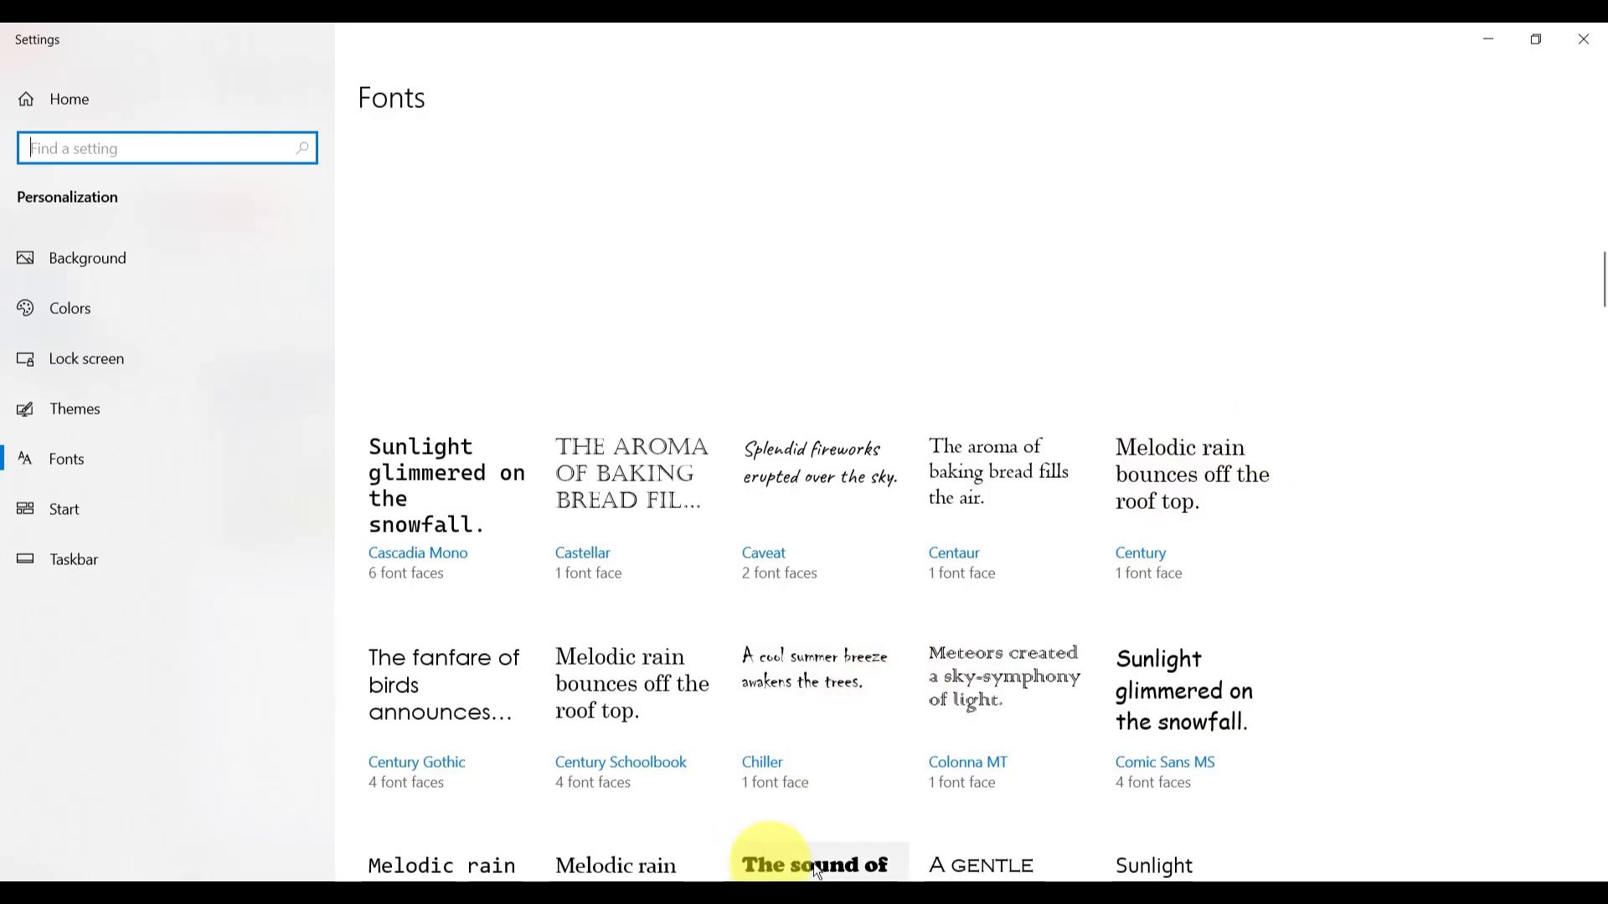
- After browsing the fonts list, change SetDefaultFont's font name from century to 'engravers mt'
{"action": "mouse_move", "coordinate": [850, 879]}
{"action": "mouse_move", "coordinate": [775, 837]}
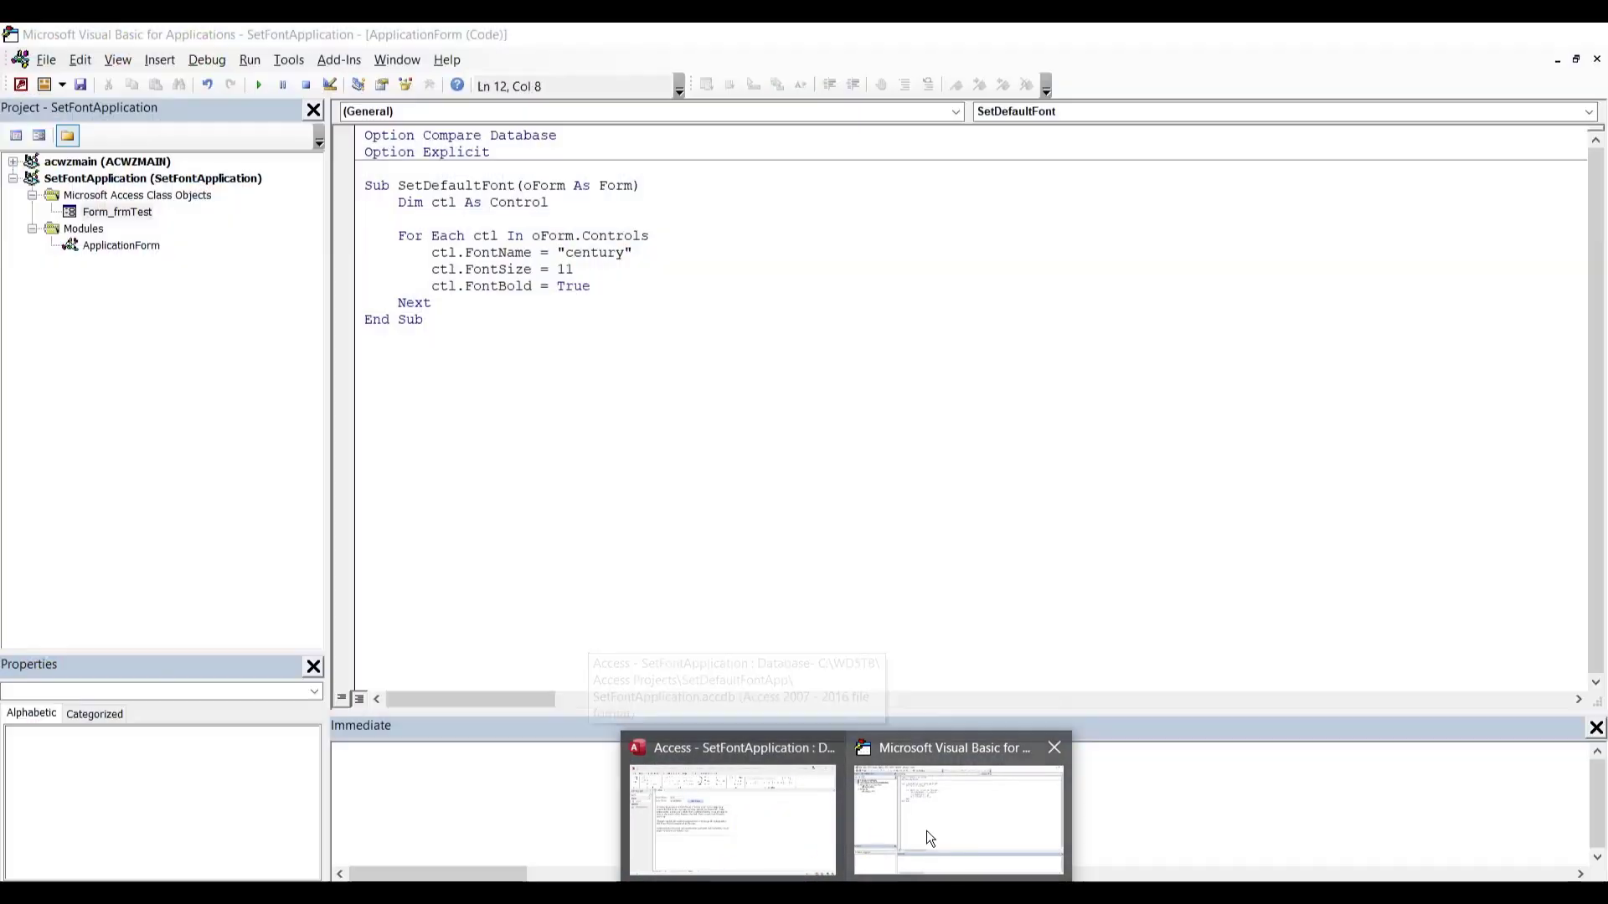
{"action": "mouse_move", "coordinate": [926, 831]}
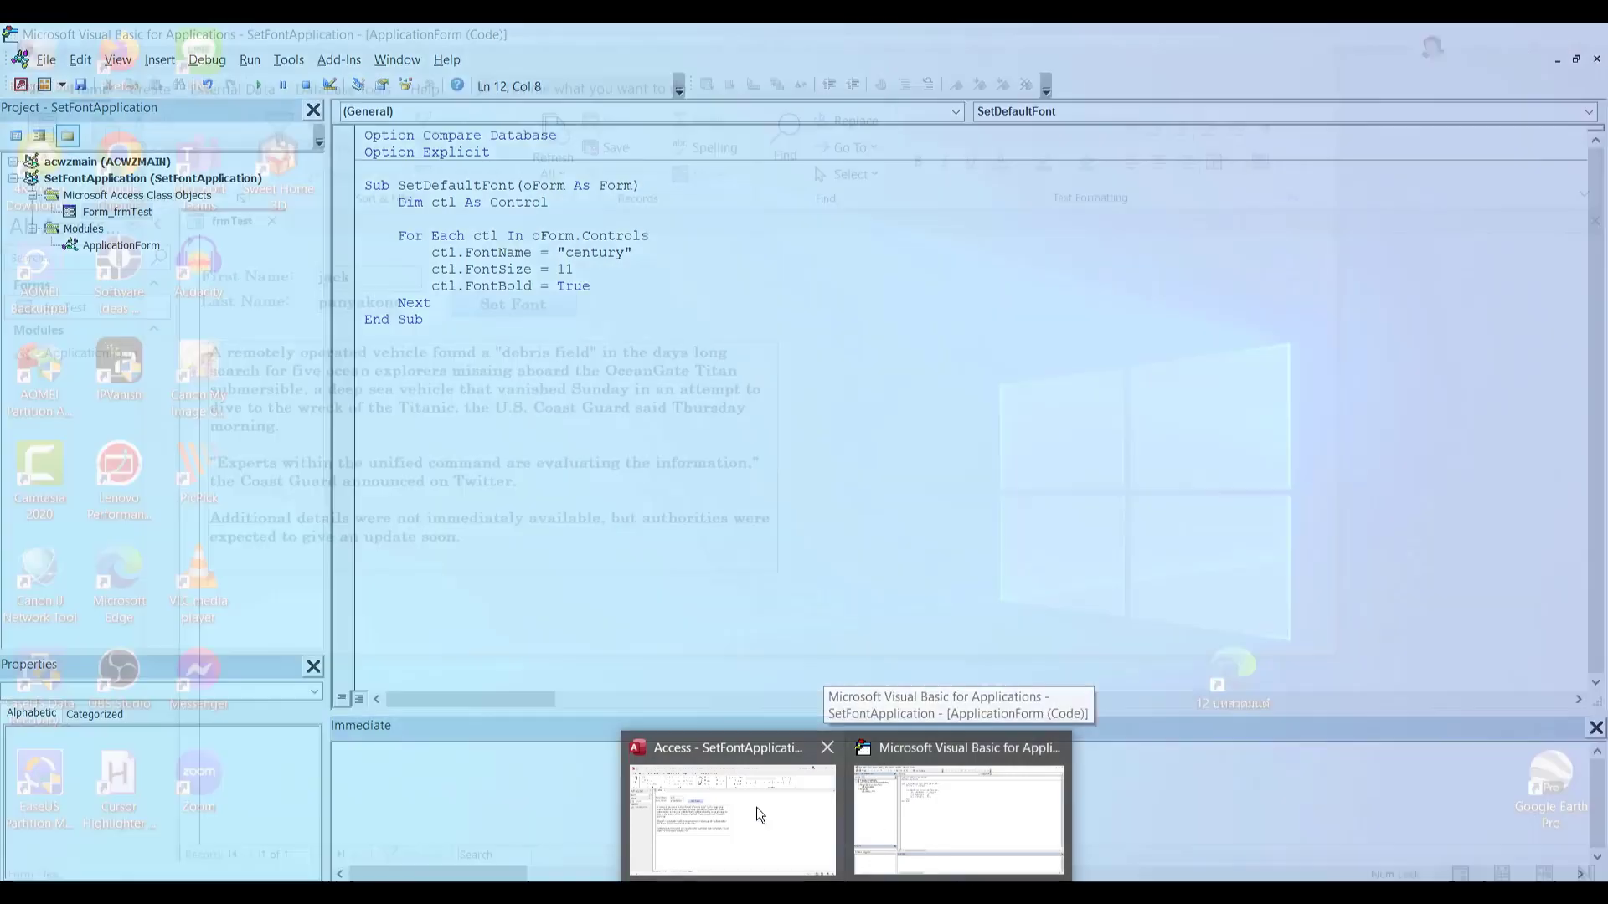
{"action": "mouse_move", "coordinate": [727, 806]}
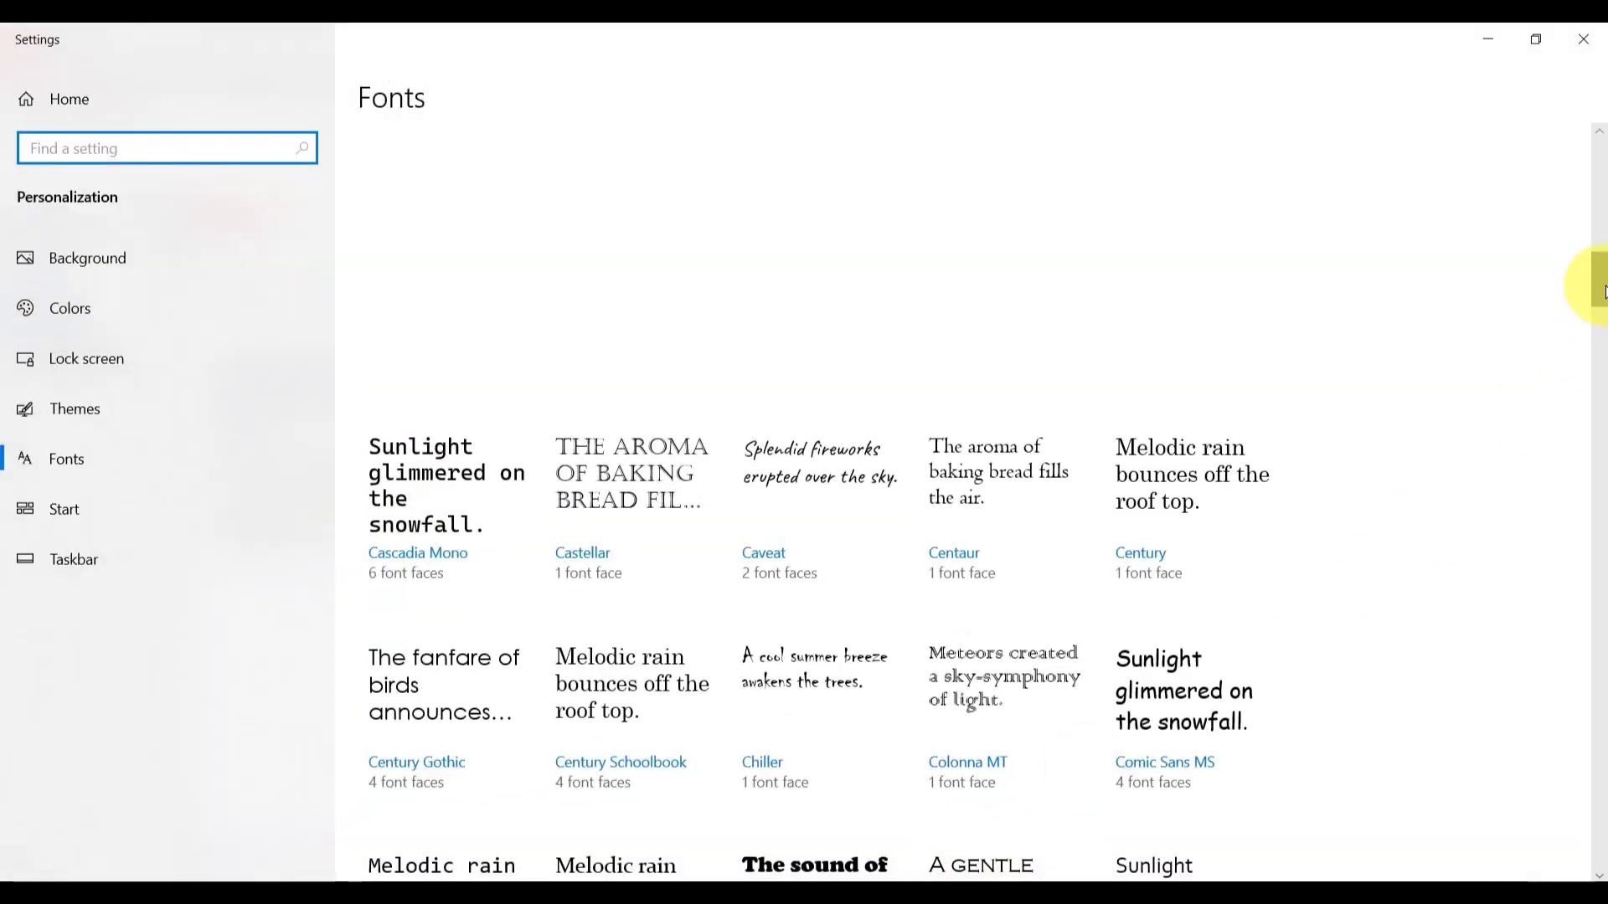
{"action": "left_click_drag", "start_coordinate": [1599, 283], "coordinate": [1582, 348]}
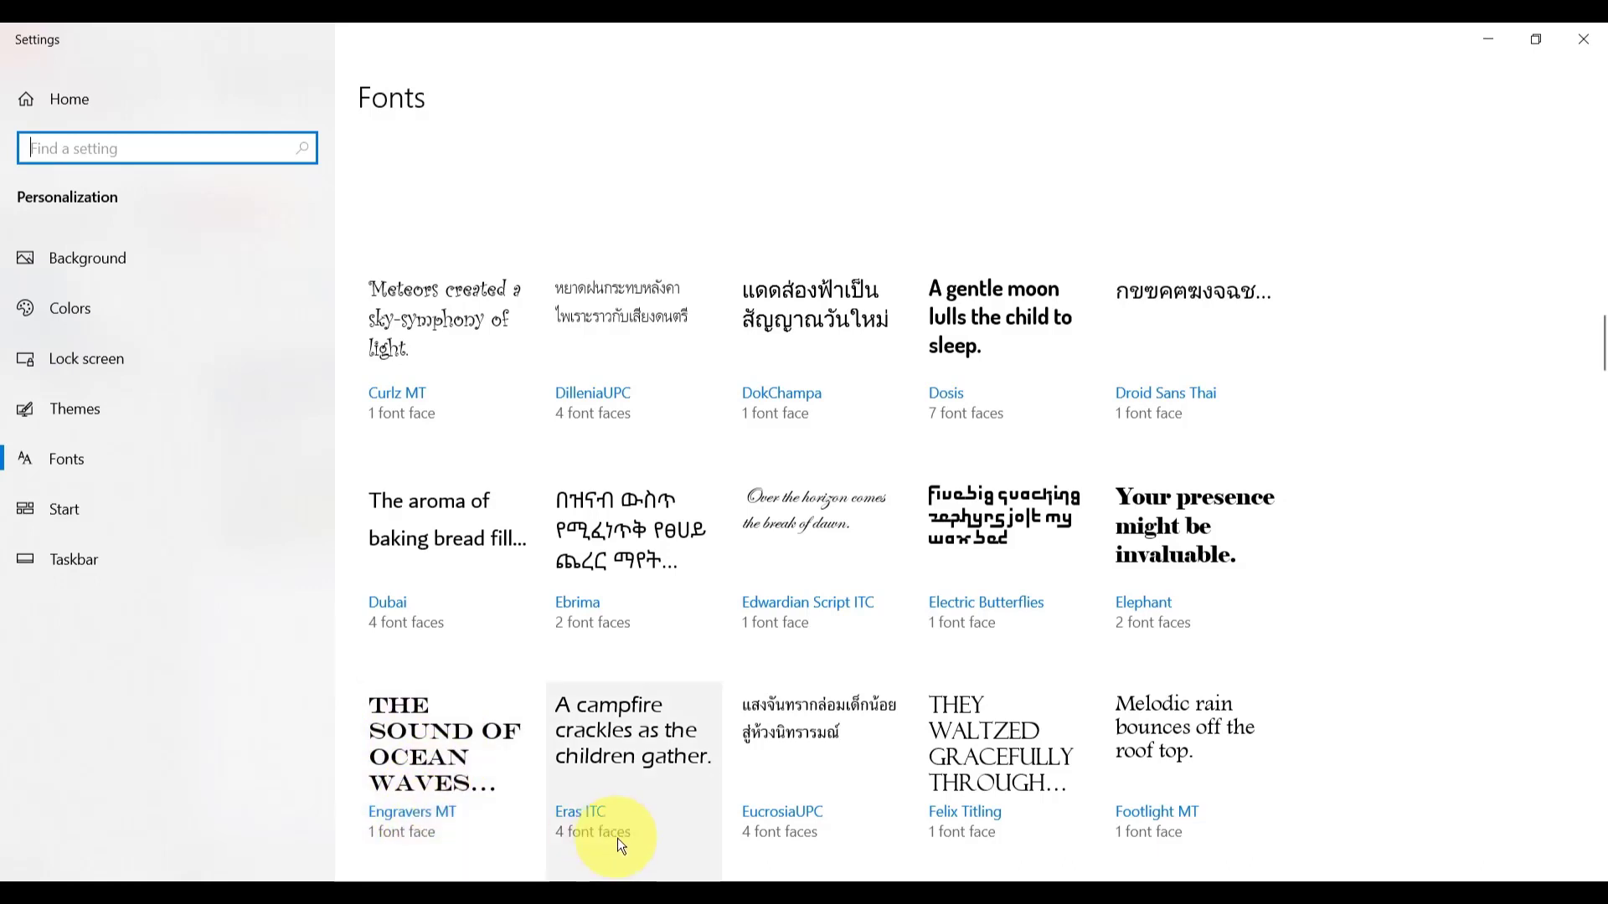
{"action": "mouse_move", "coordinate": [850, 880]}
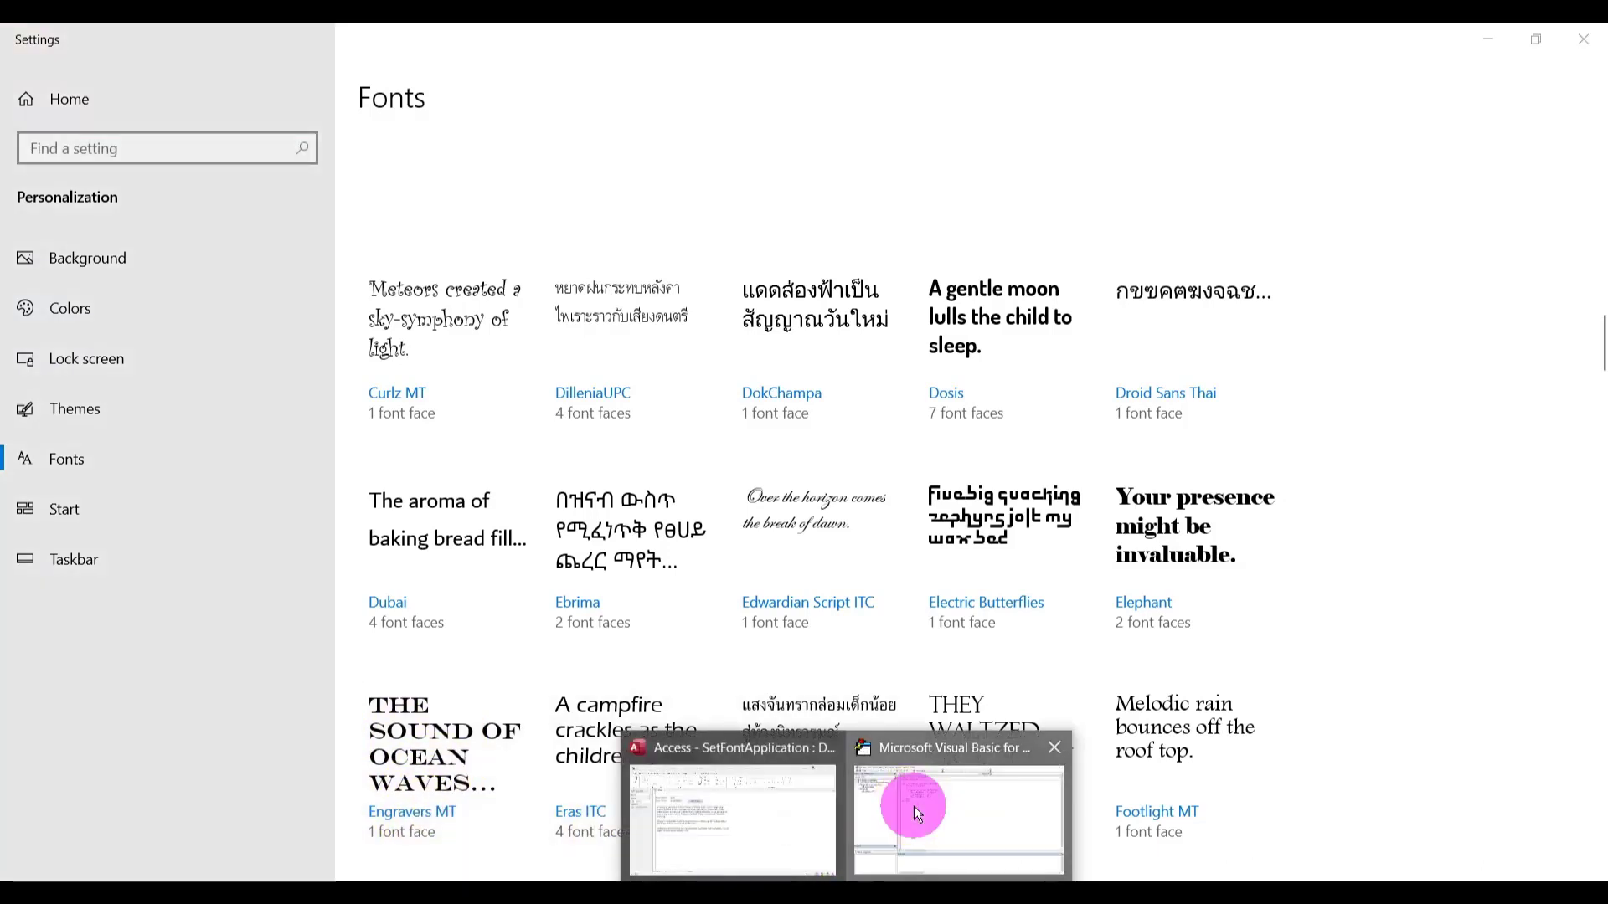
{"action": "left_click", "coordinate": [912, 807]}
{"action": "double_click", "coordinate": [602, 252]}
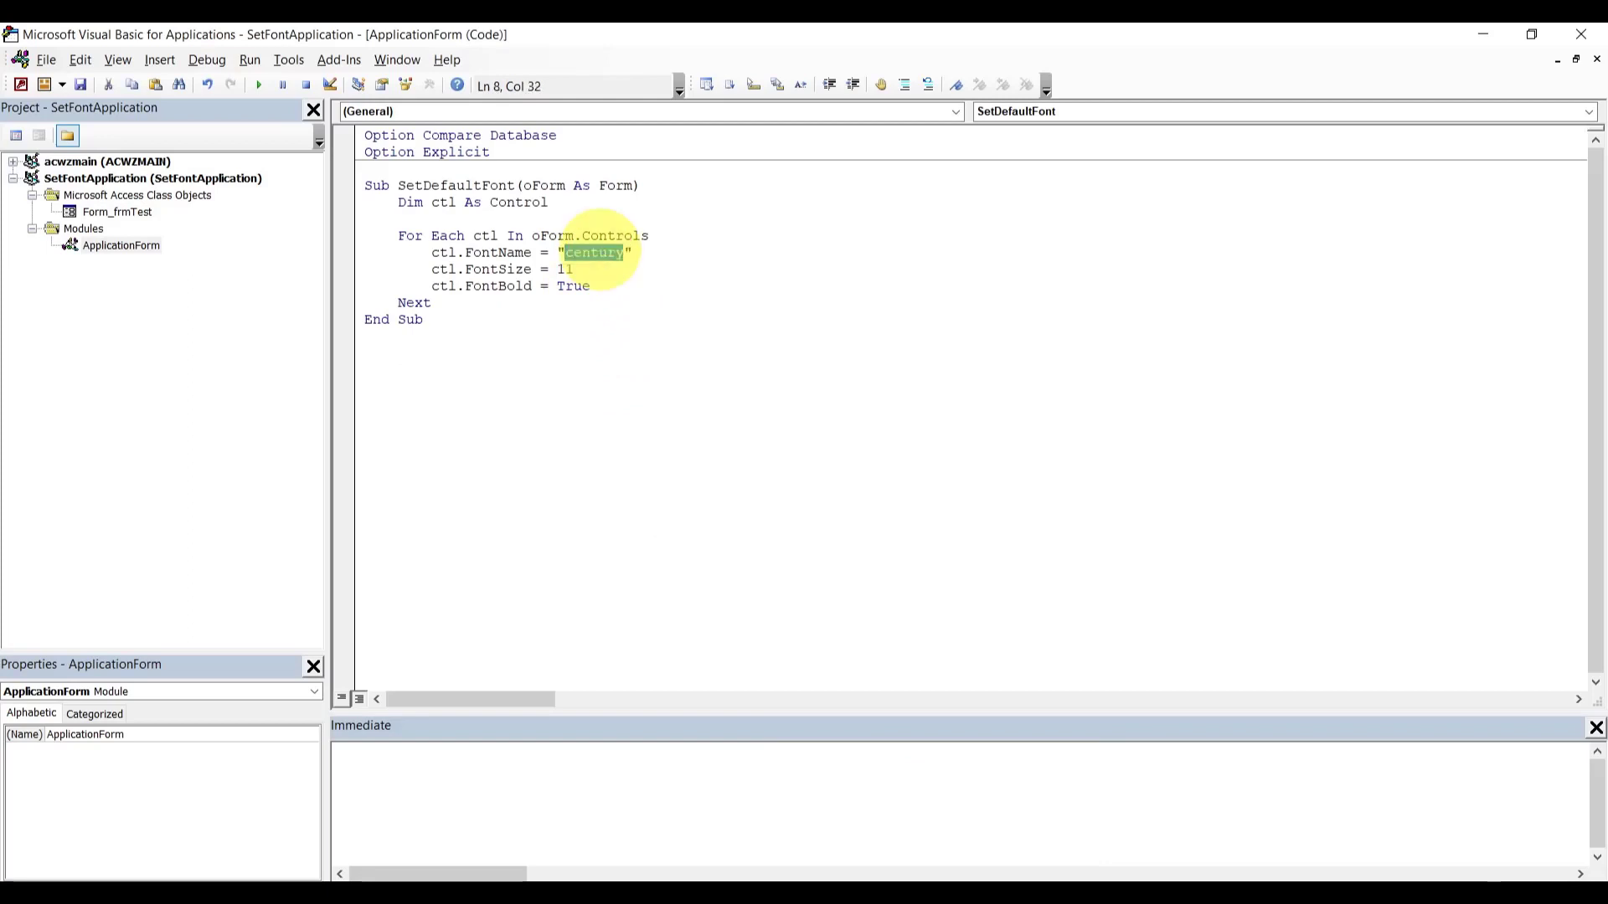
{"action": "type", "text": "engravers mt"}
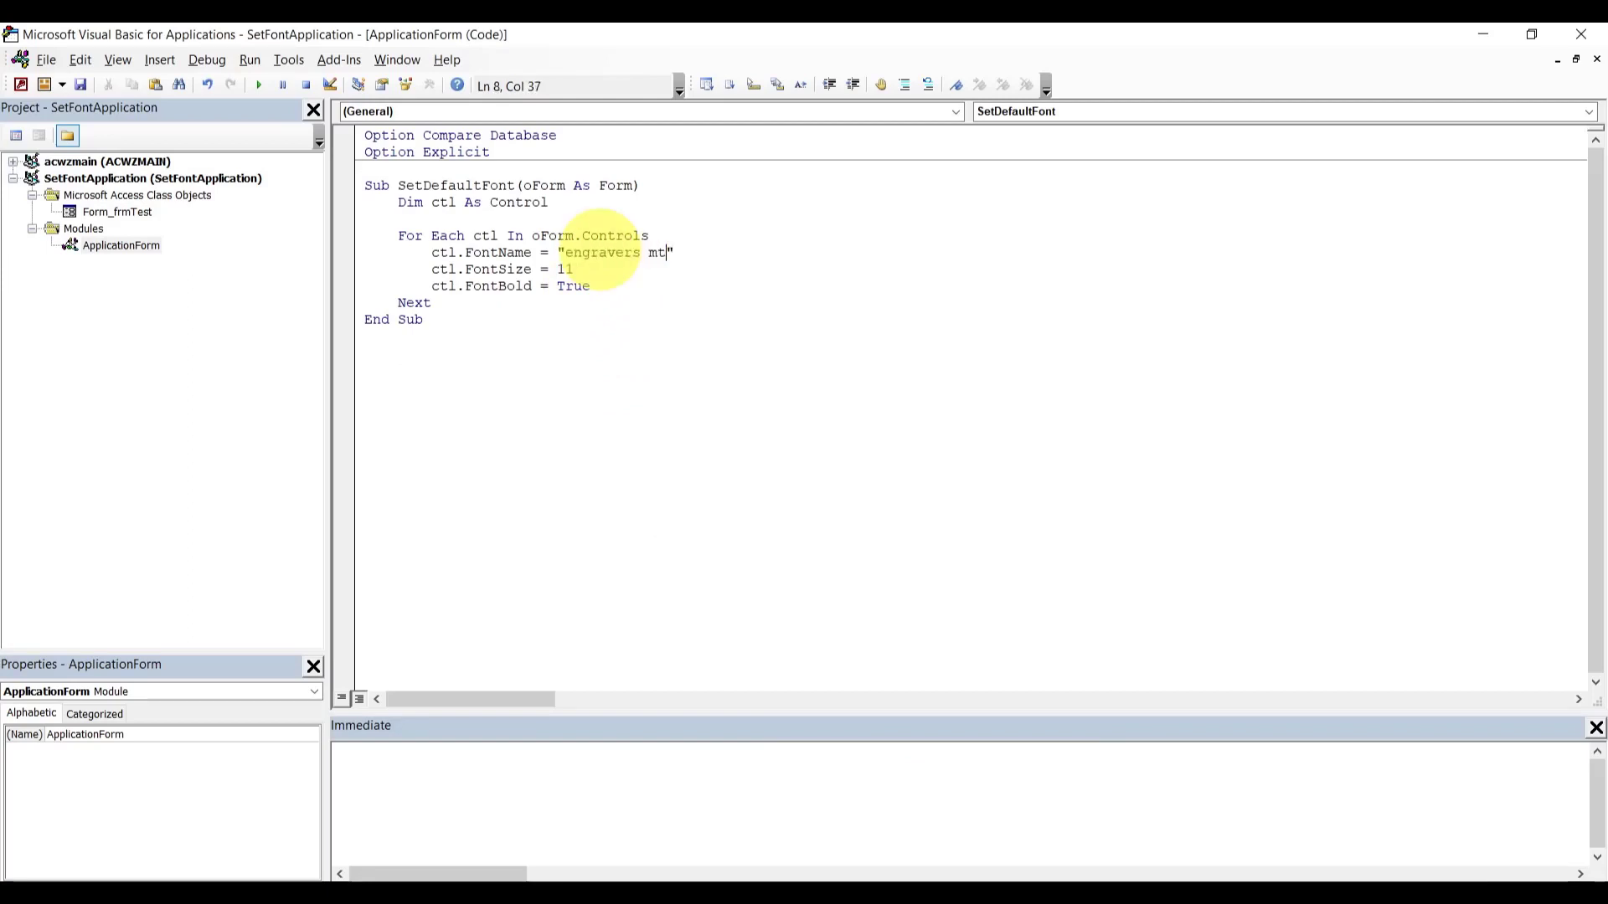
- Comment out the FontBold line and apply Engravers MT to frmTest with Set Font
{"action": "left_click", "coordinate": [623, 287]}
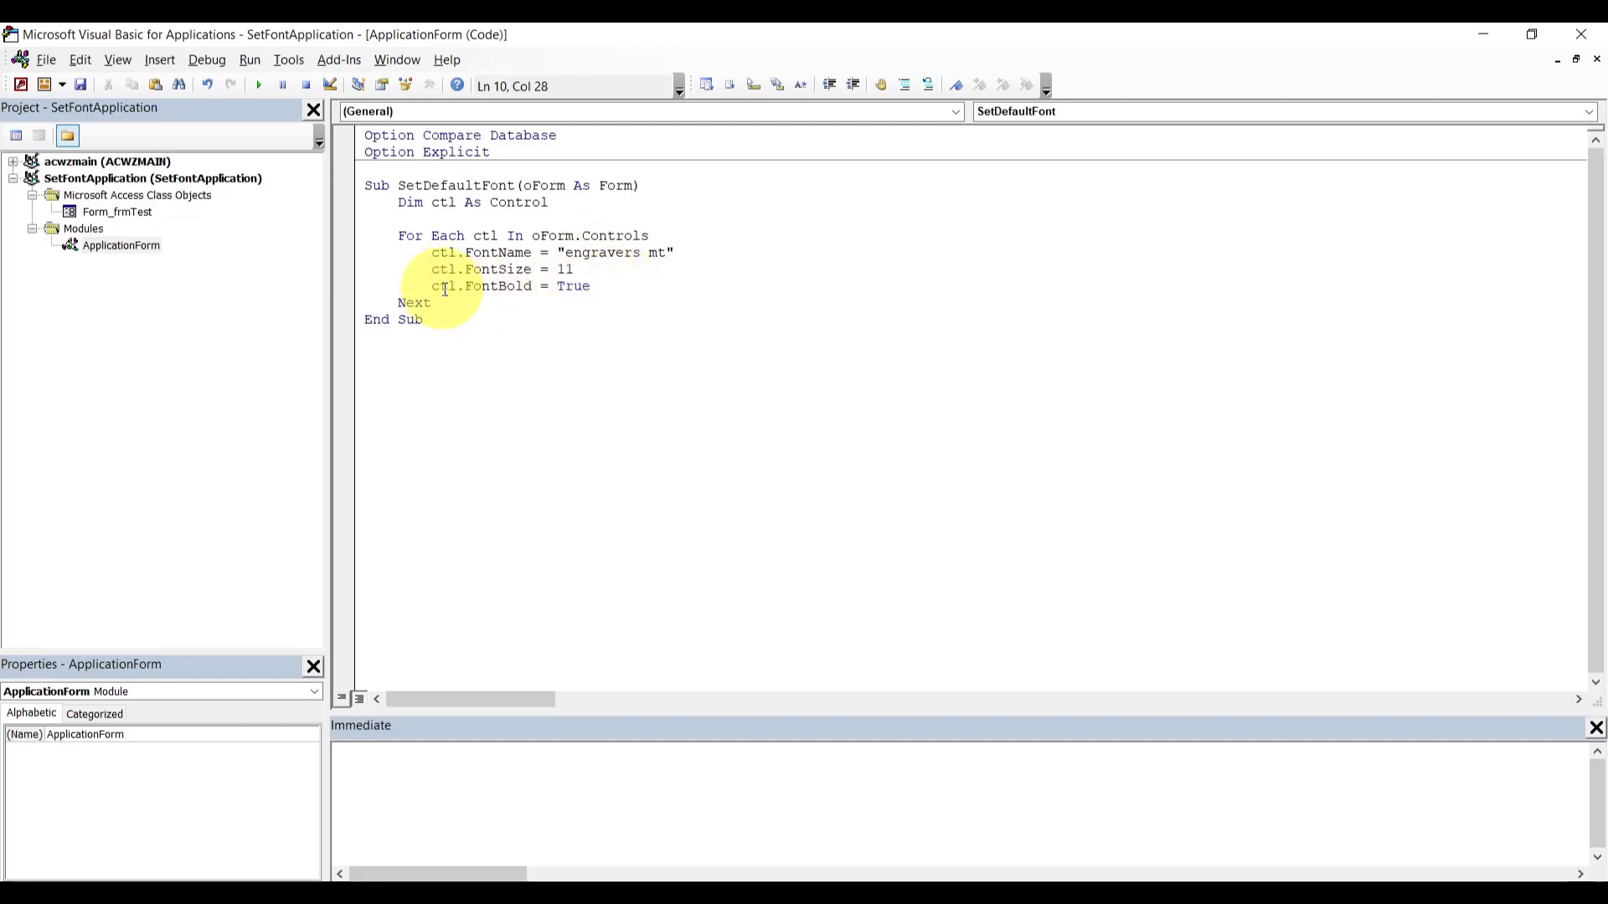
{"action": "left_click", "coordinate": [903, 84]}
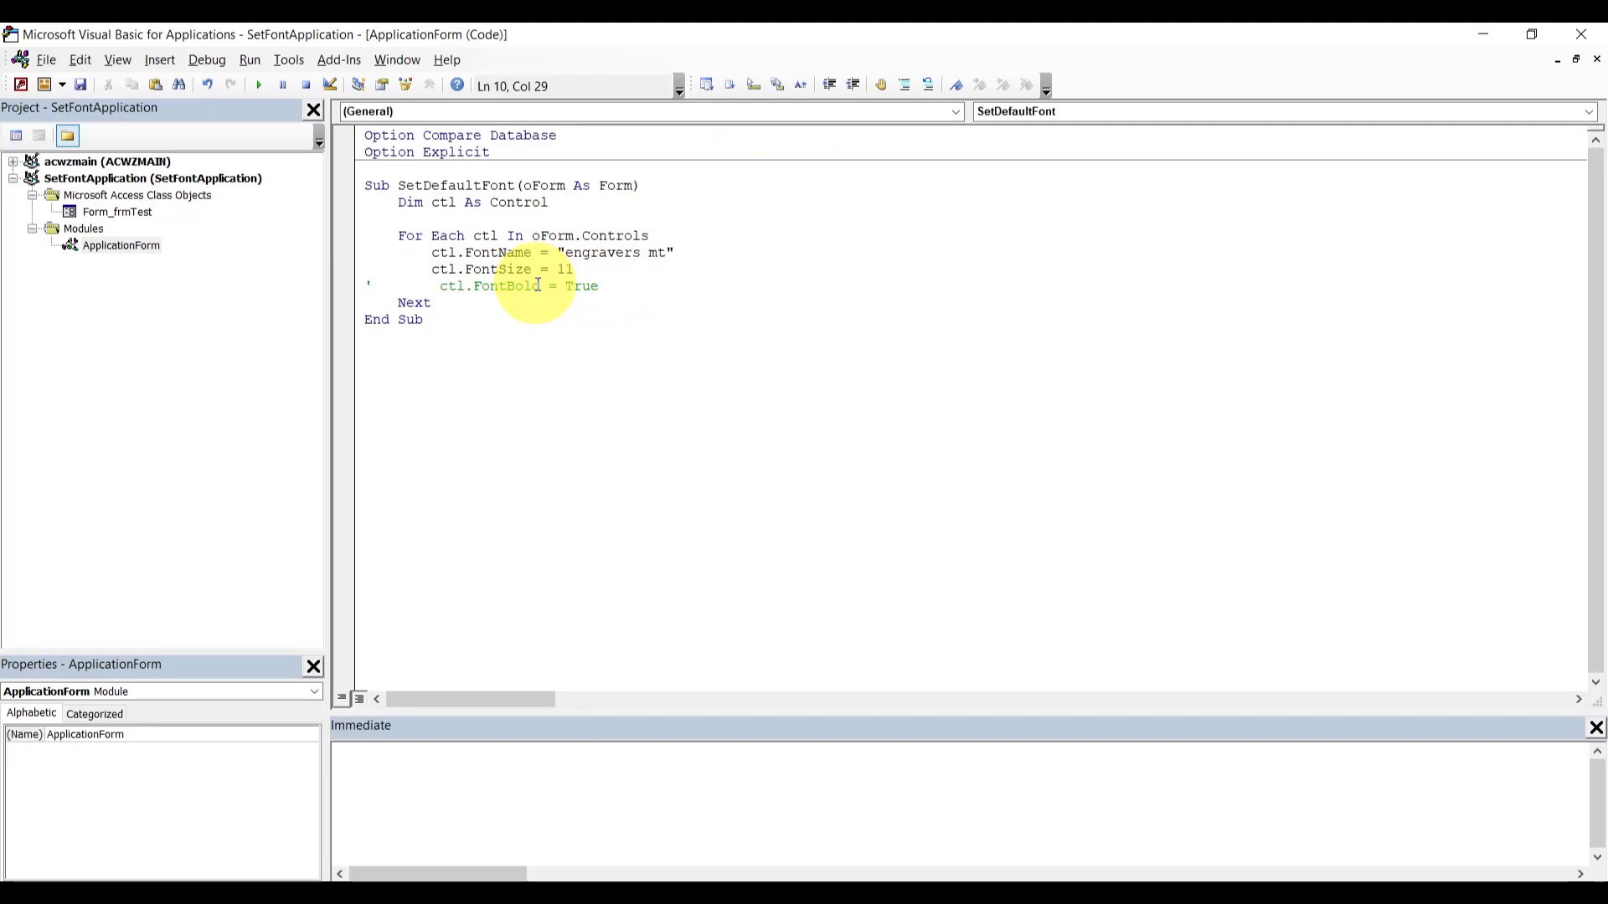
{"action": "left_click", "coordinate": [837, 891]}
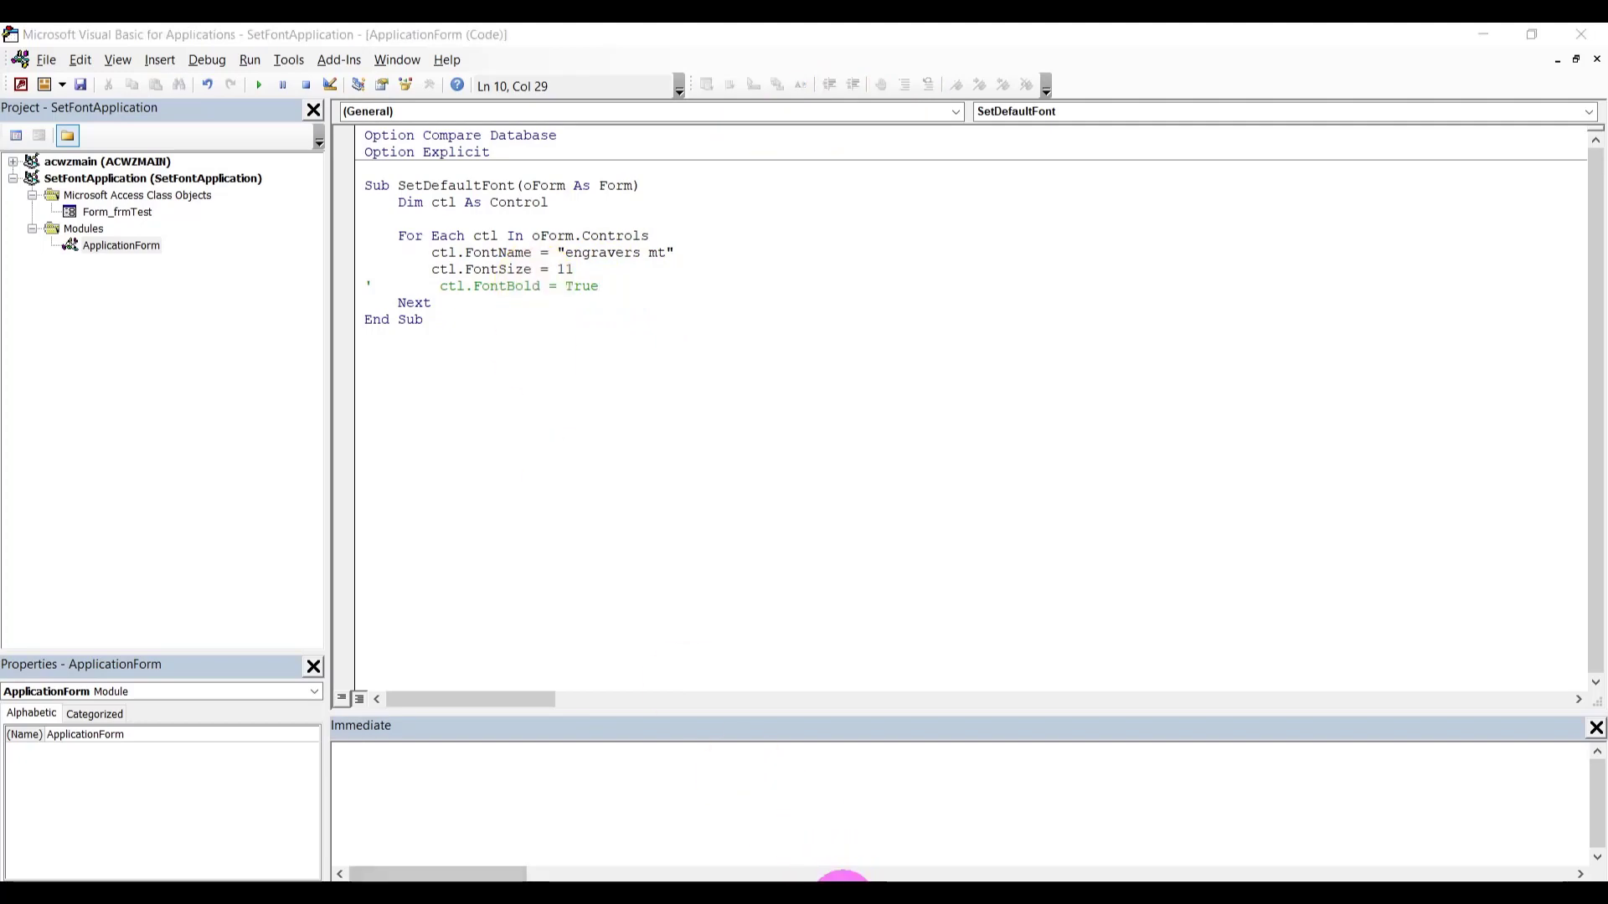
{"action": "left_click", "coordinate": [767, 826]}
{"action": "left_click", "coordinate": [505, 305]}
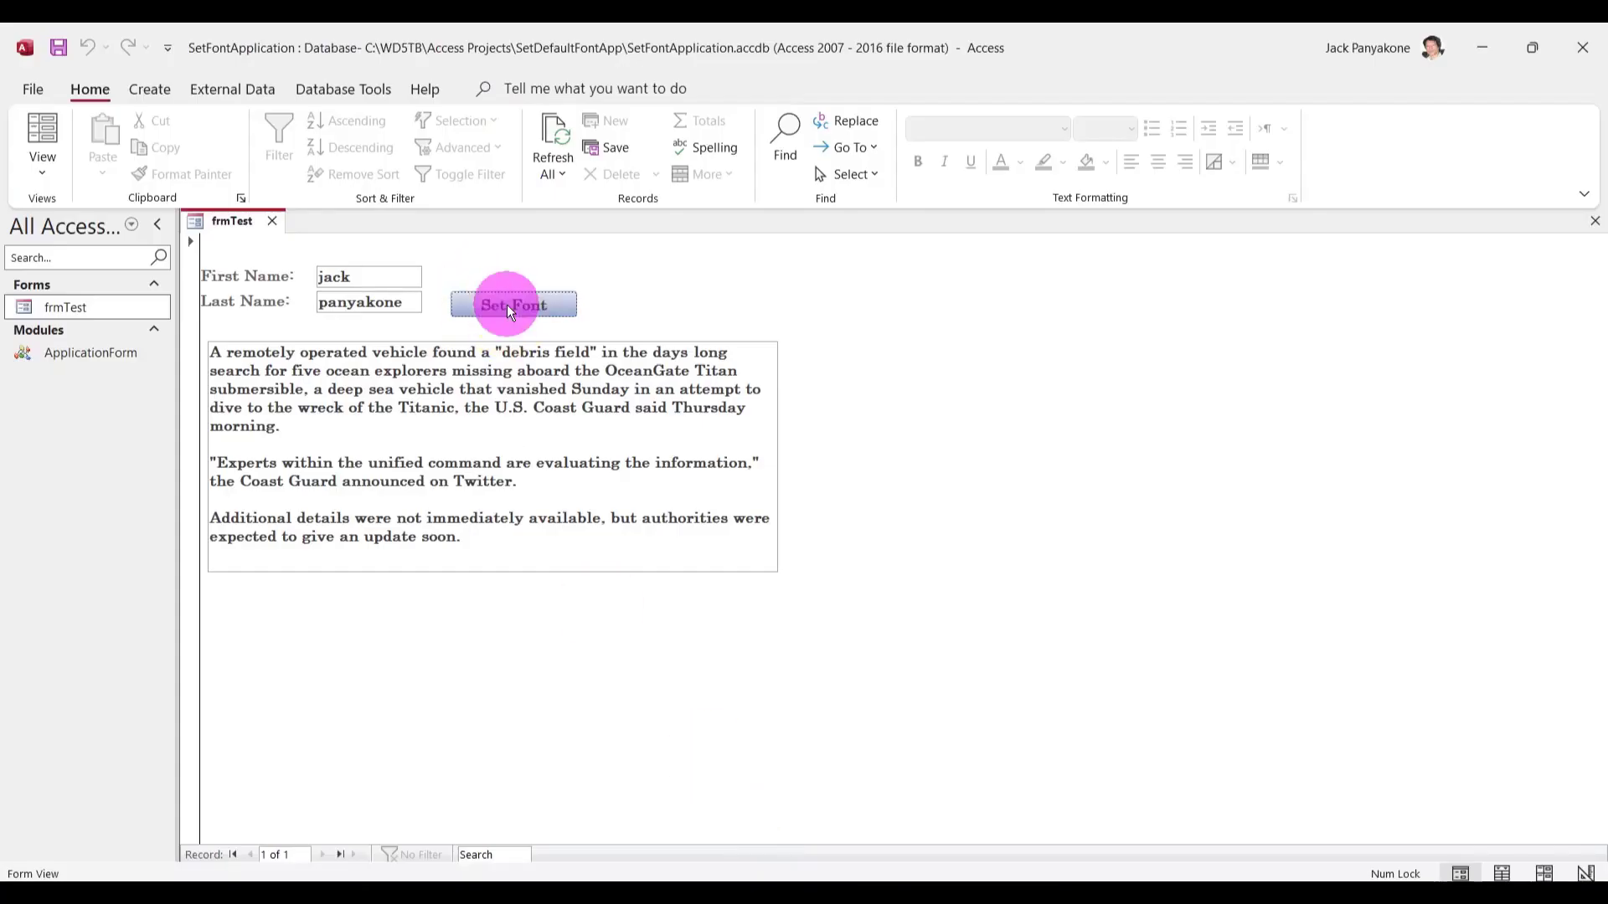
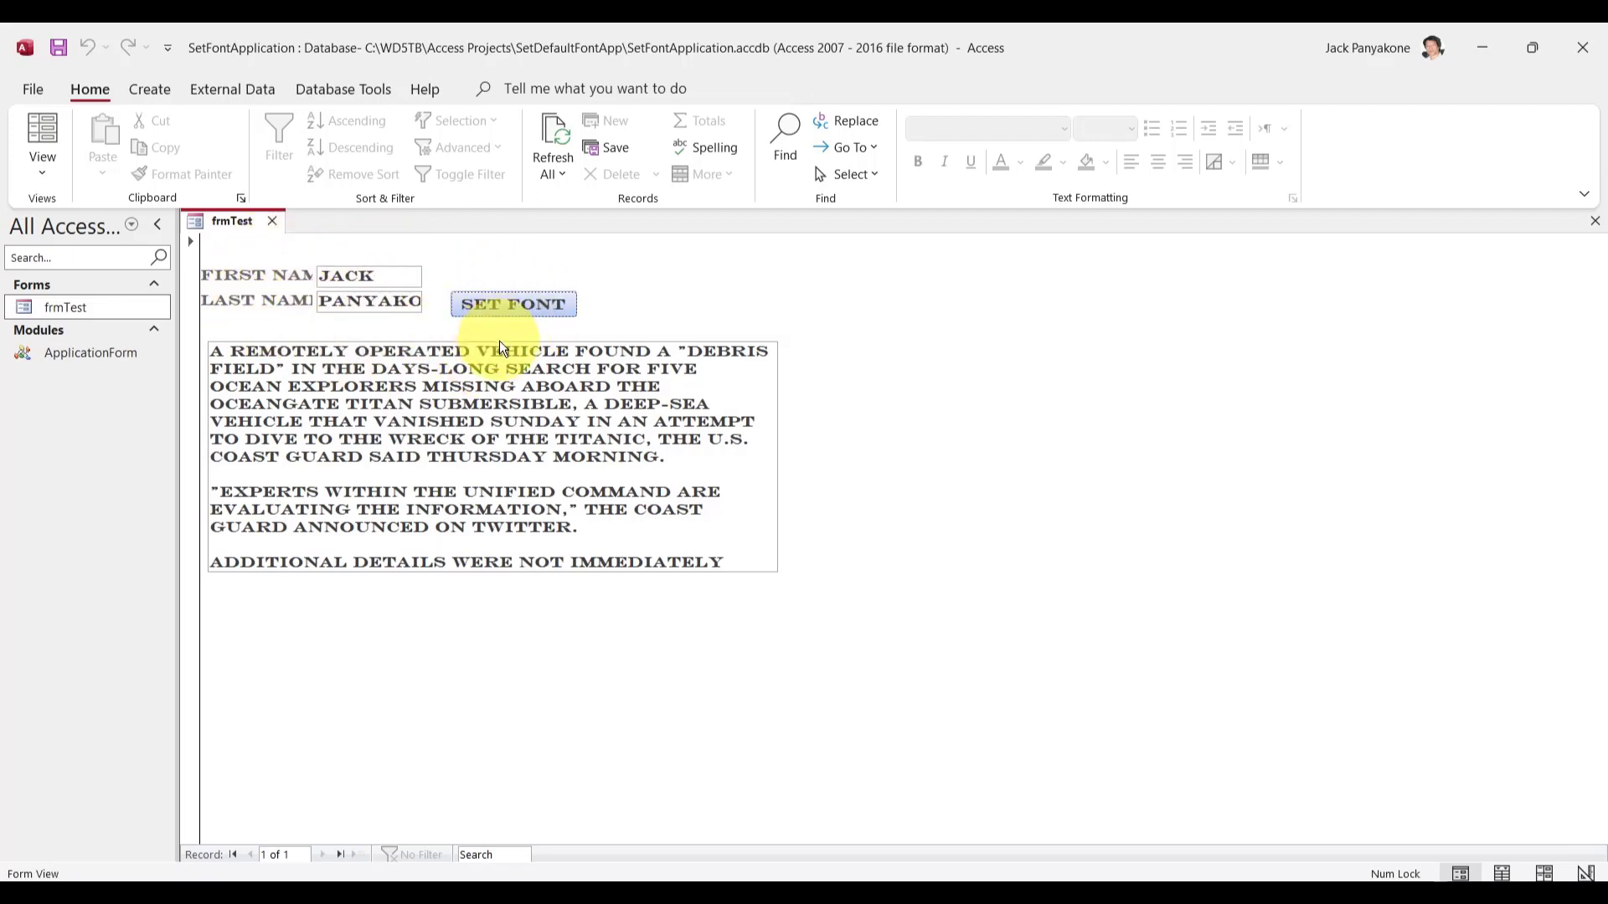
- Open frmTest in Design View and select its large unbound text box
{"action": "right_click", "coordinate": [233, 219]}
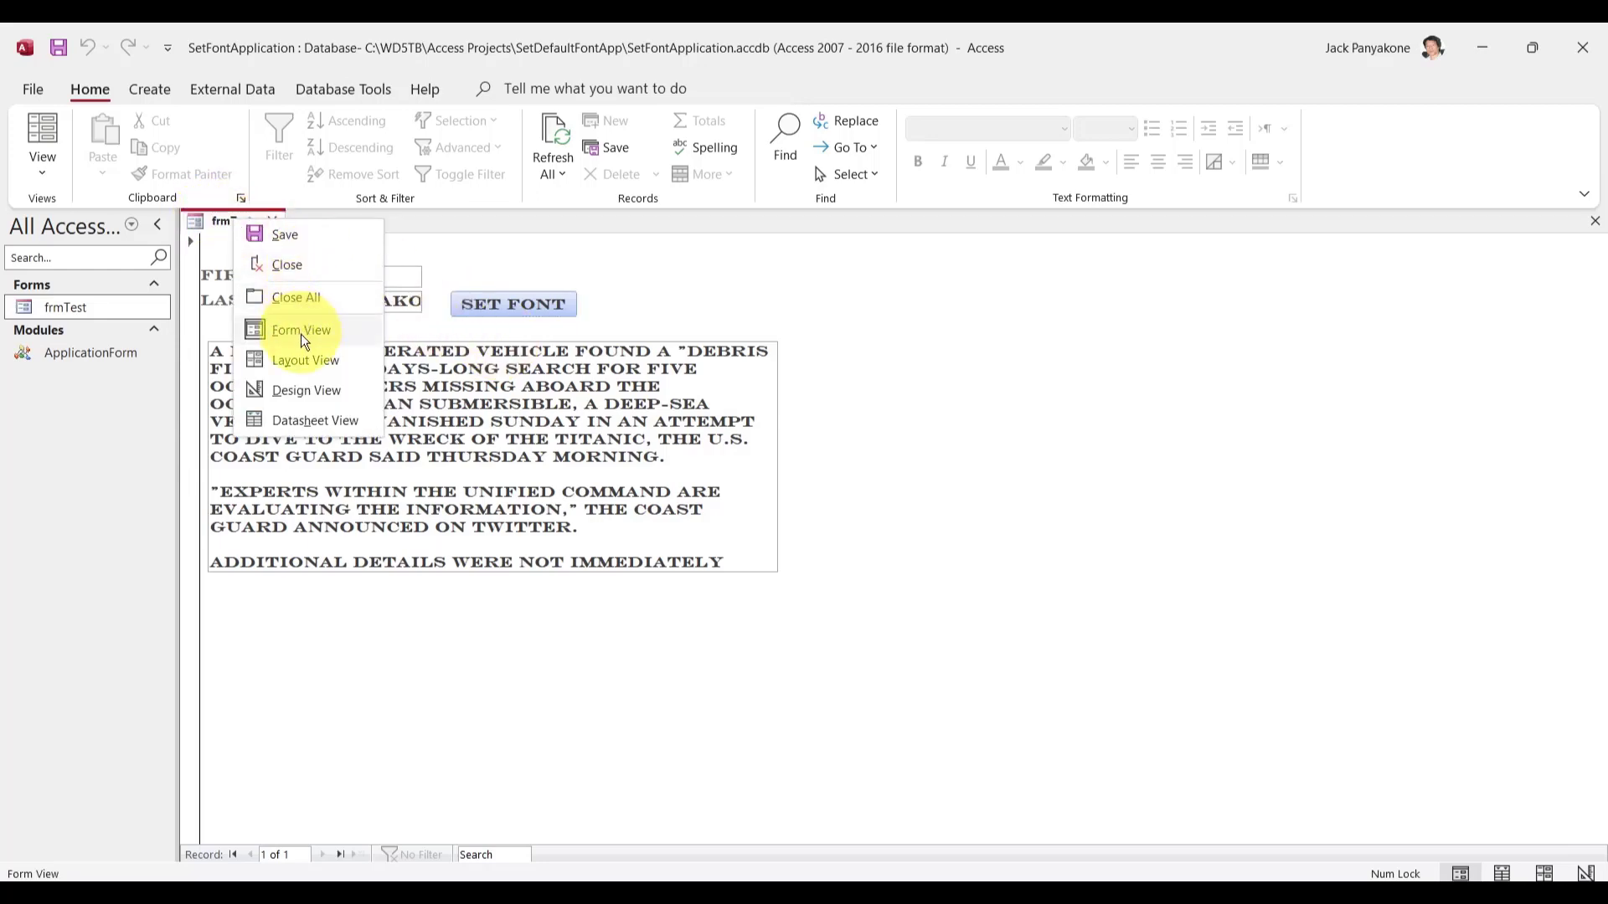
{"action": "left_click", "coordinate": [291, 390]}
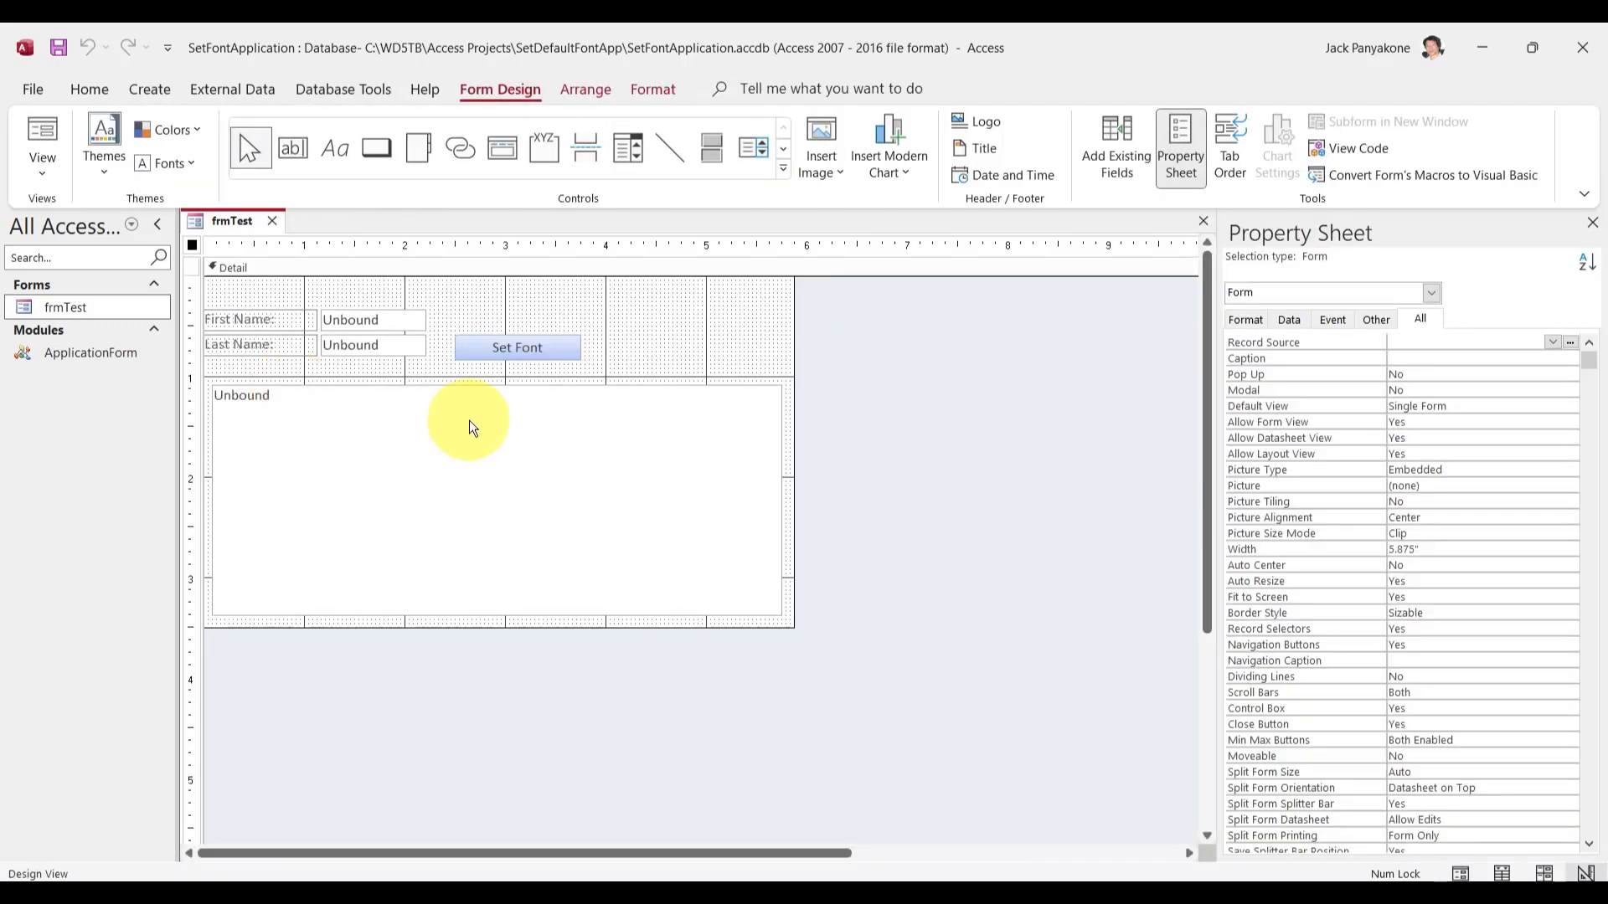
{"action": "left_click", "coordinate": [895, 444]}
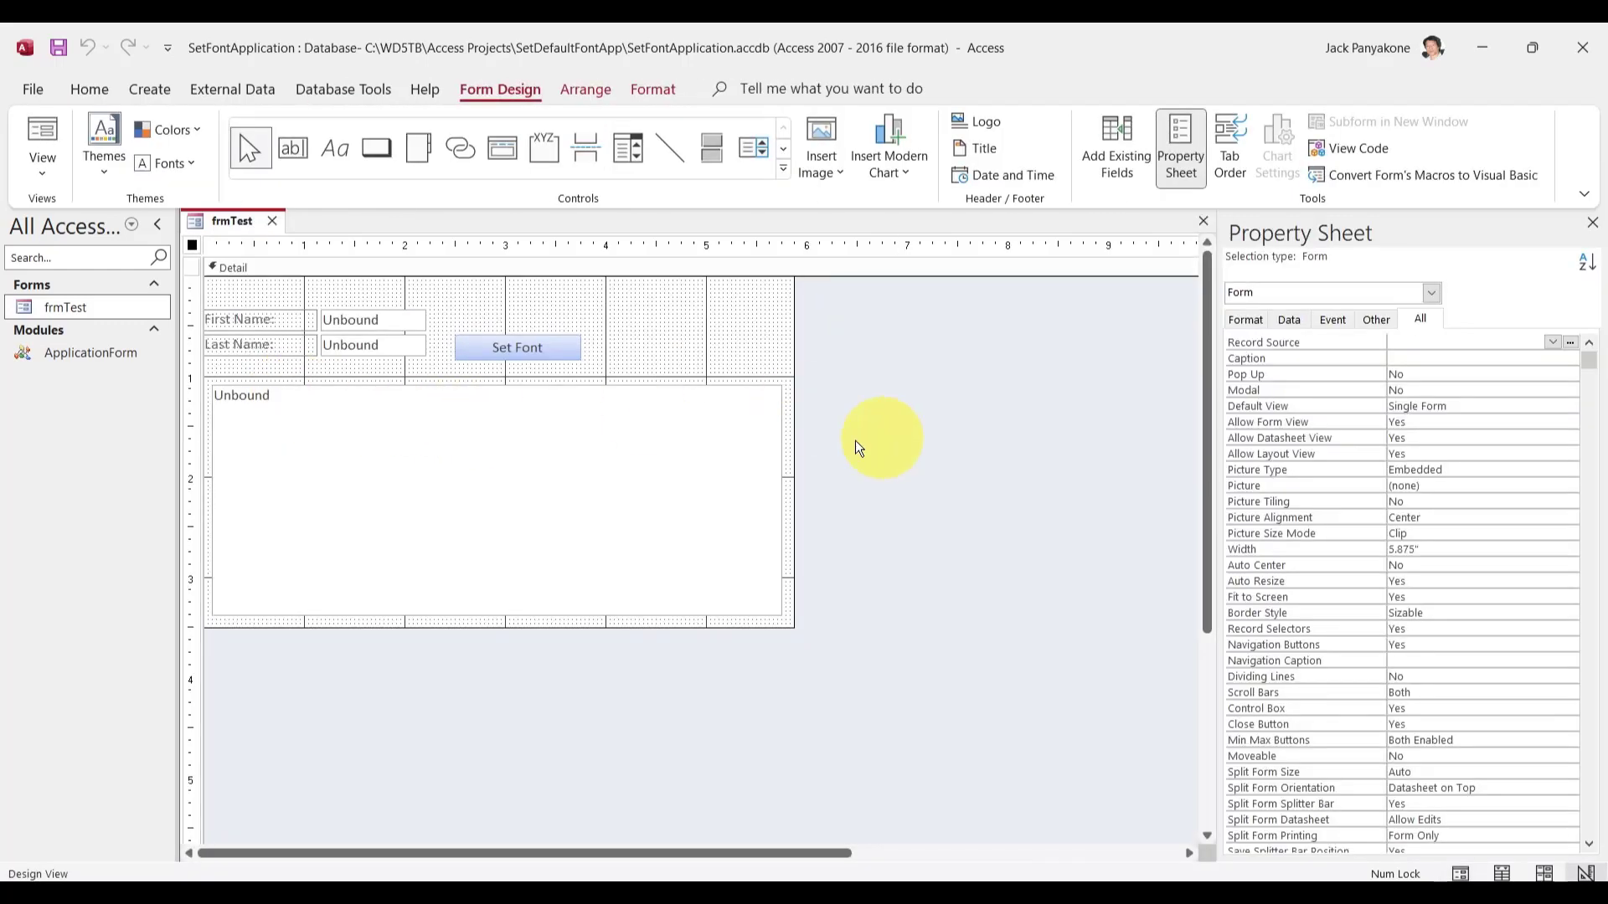
{"action": "left_click", "coordinate": [449, 465]}
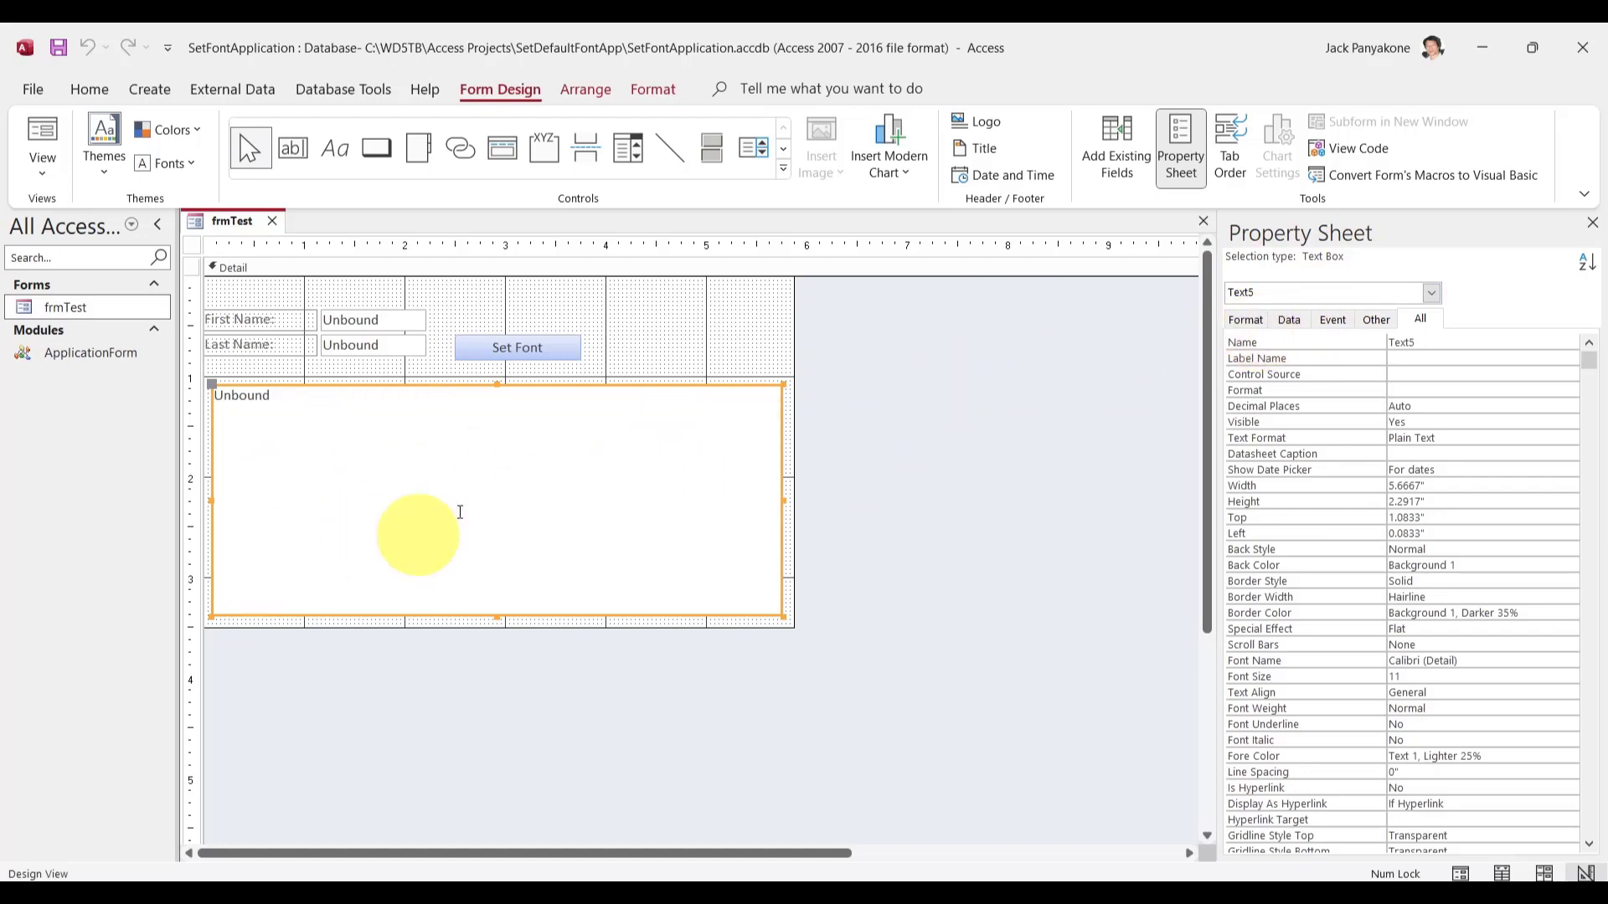
- Rename the large text box from Text5 to txtTextBody in the Property Sheet
{"action": "double_click", "coordinate": [1432, 342]}
{"action": "type", "text": "txt"}
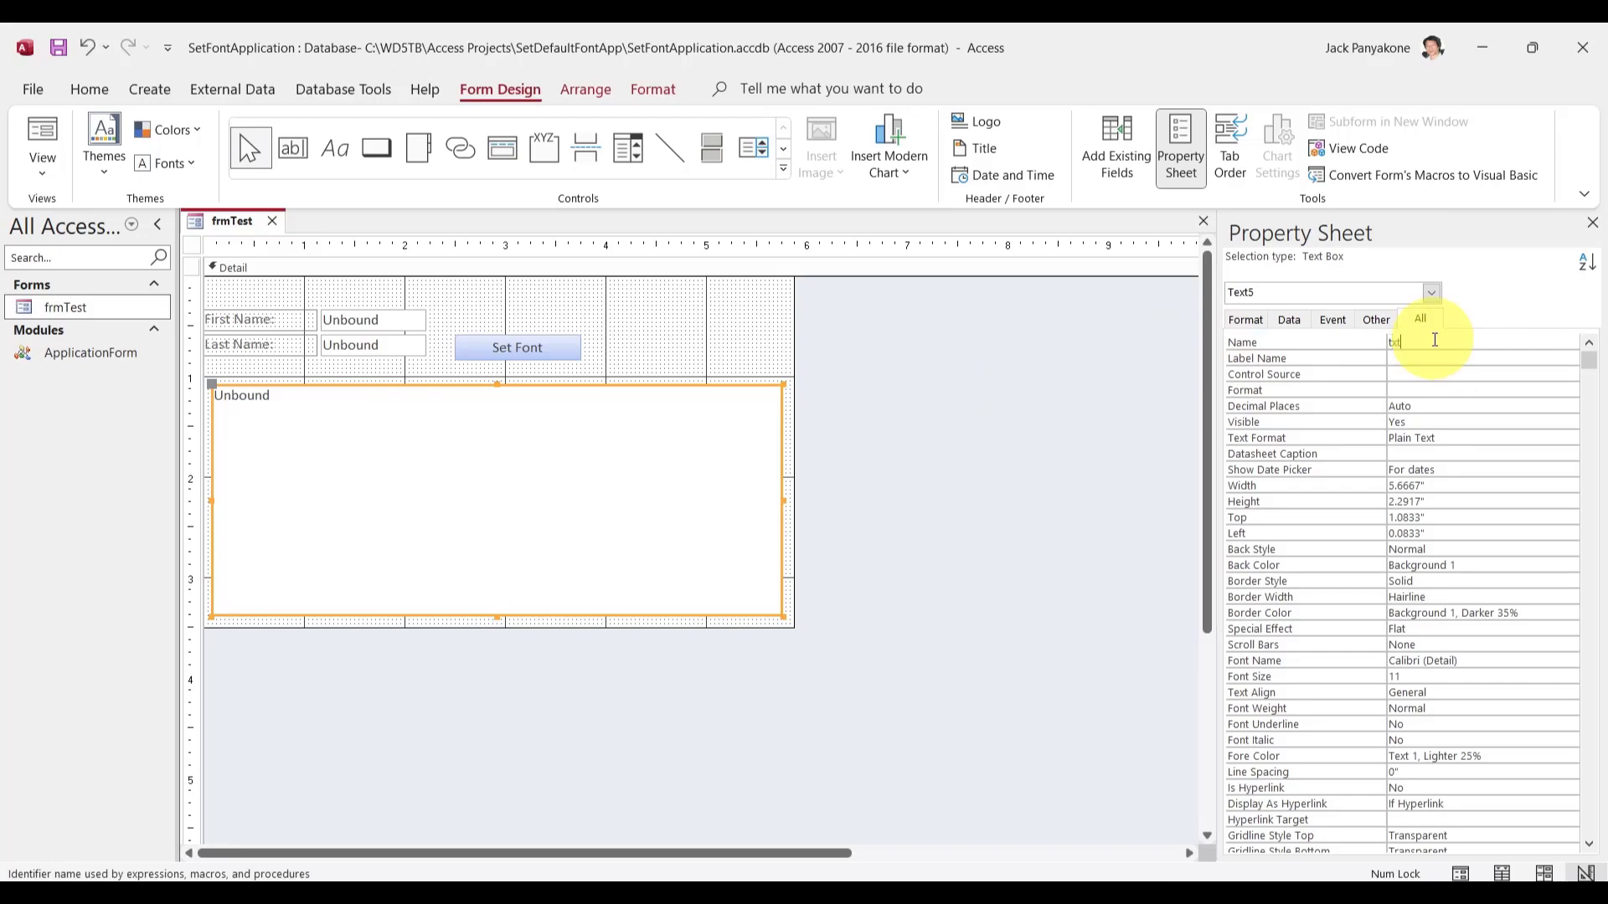
{"action": "type", "text": "Desc"}
{"action": "key", "text": "BackSpace"}
{"action": "key", "text": "BackSpace"}
{"action": "key", "text": "BackSpace"}
{"action": "key", "text": "BackSpace"}
{"action": "type", "text": "M"}
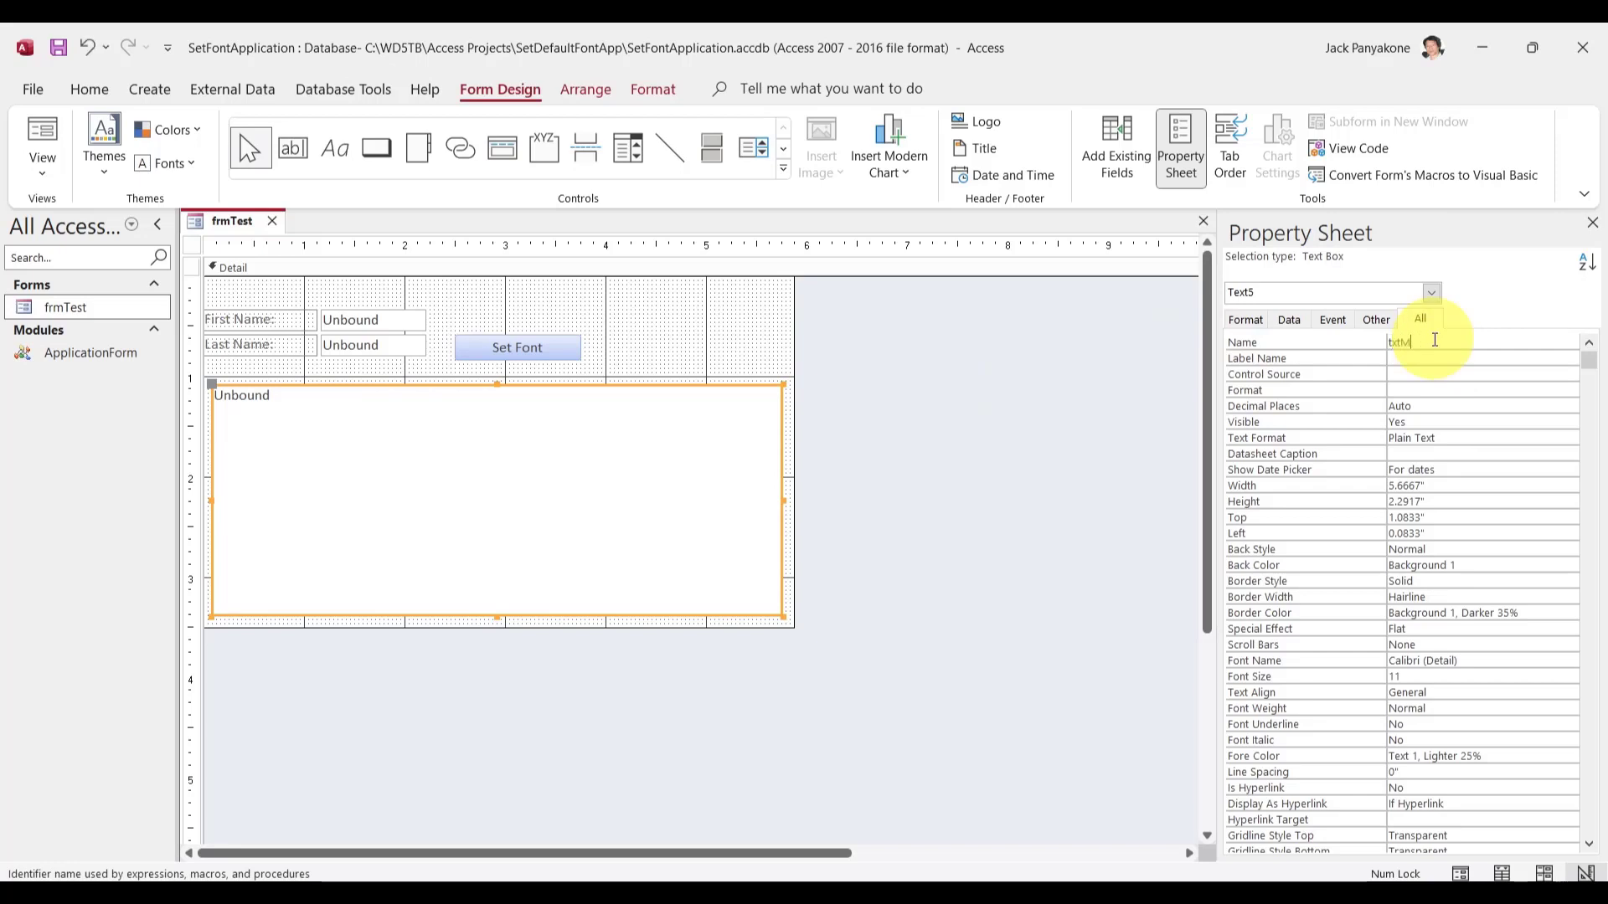
{"action": "key", "text": "BackSpace"}
{"action": "type", "text": "Te"}
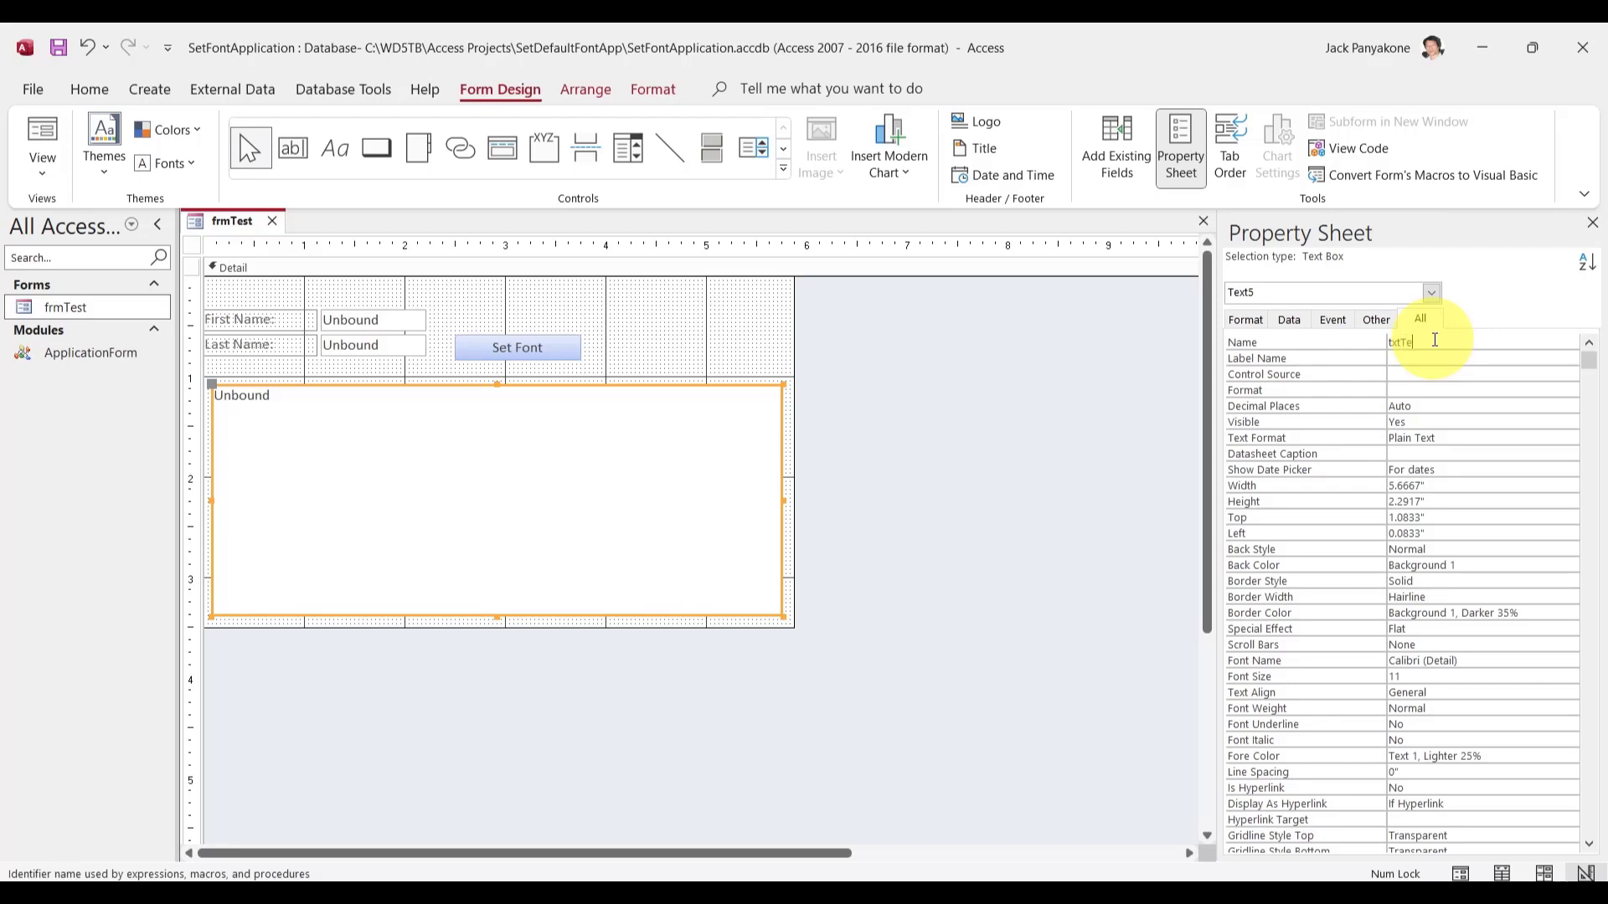
{"action": "type", "text": "xtBoxdy"}
{"action": "key", "text": "Return"}
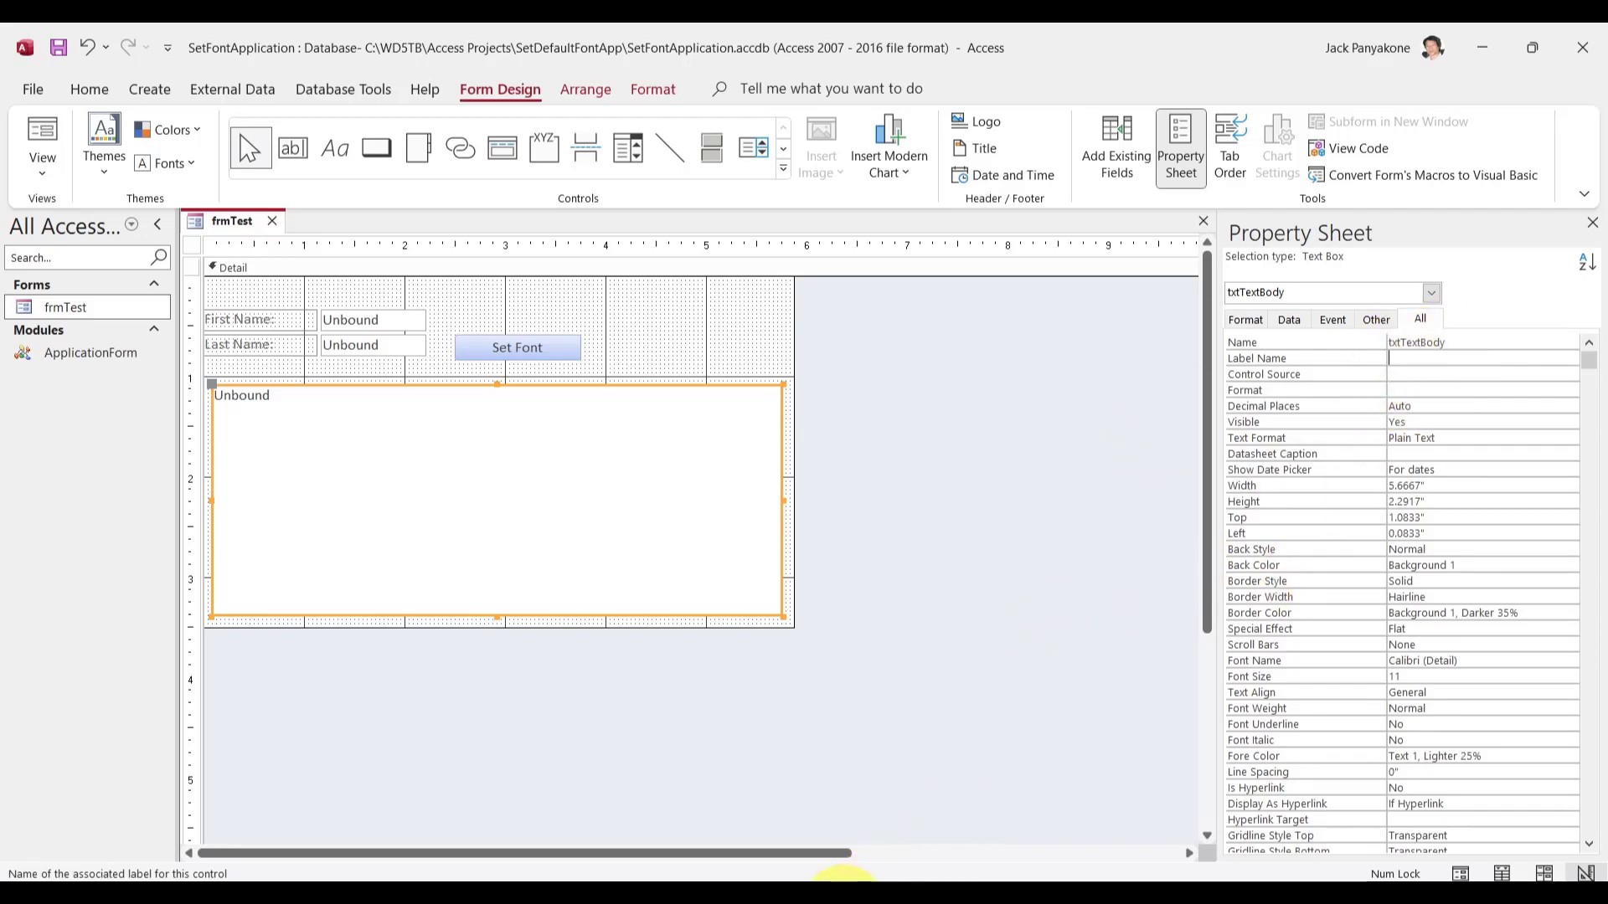
- Inside the SetDefaultFont loop, add If TypeName(ctl)="label" Or TypeName(ctl)="commandbutton" Then
{"action": "mouse_move", "coordinate": [871, 875]}
{"action": "left_click", "coordinate": [958, 802]}
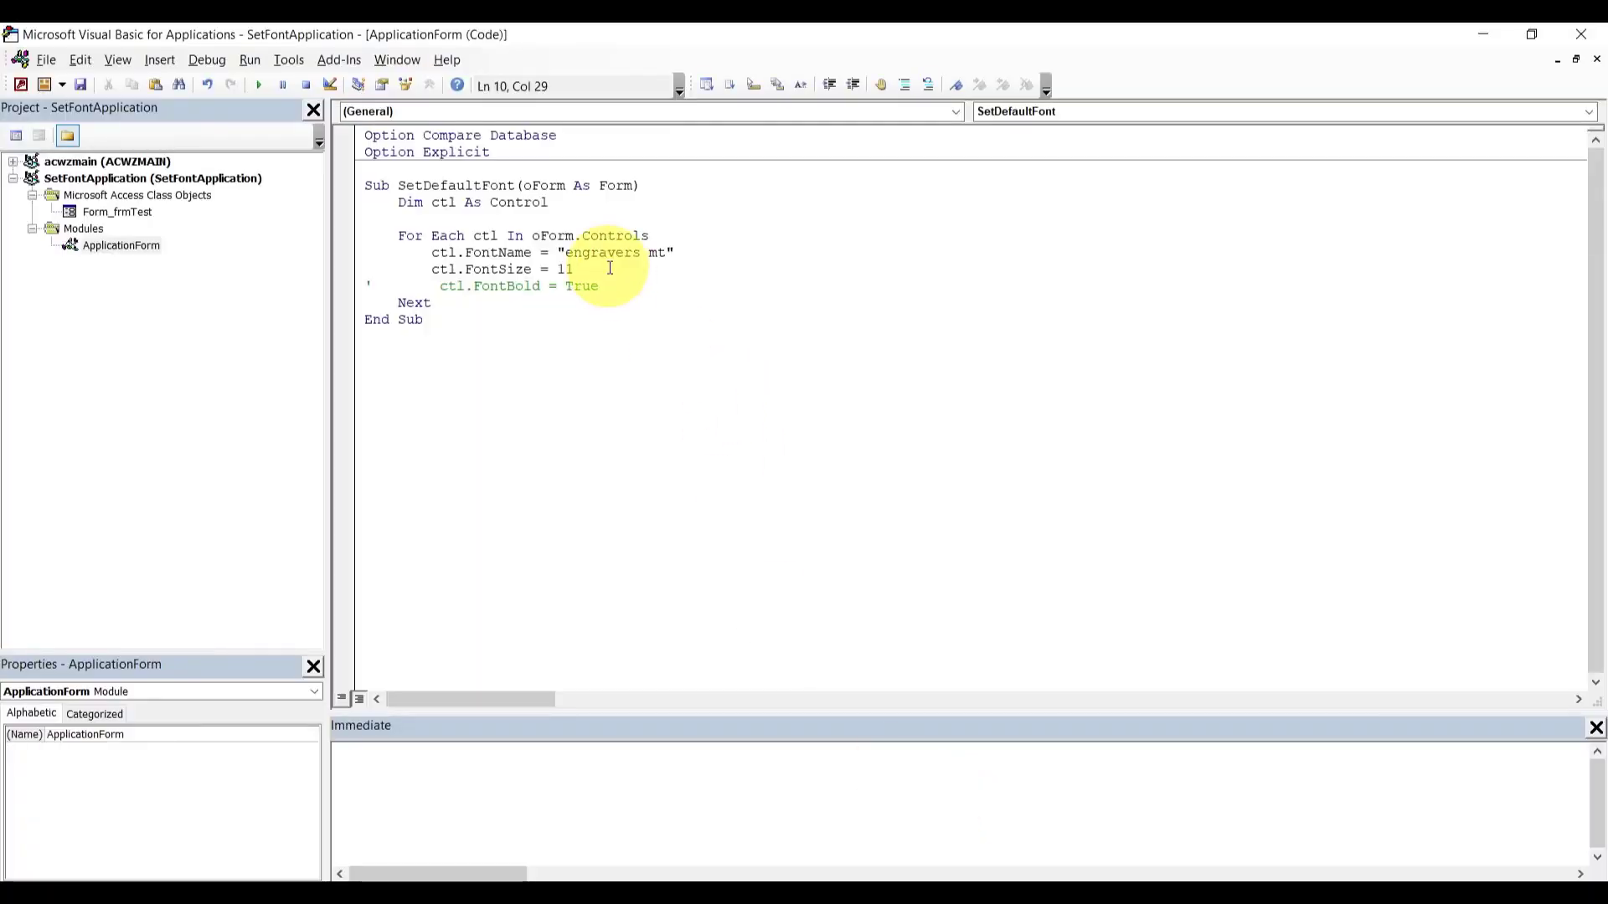
{"action": "left_click", "coordinate": [682, 240]}
{"action": "key", "text": "Return"}
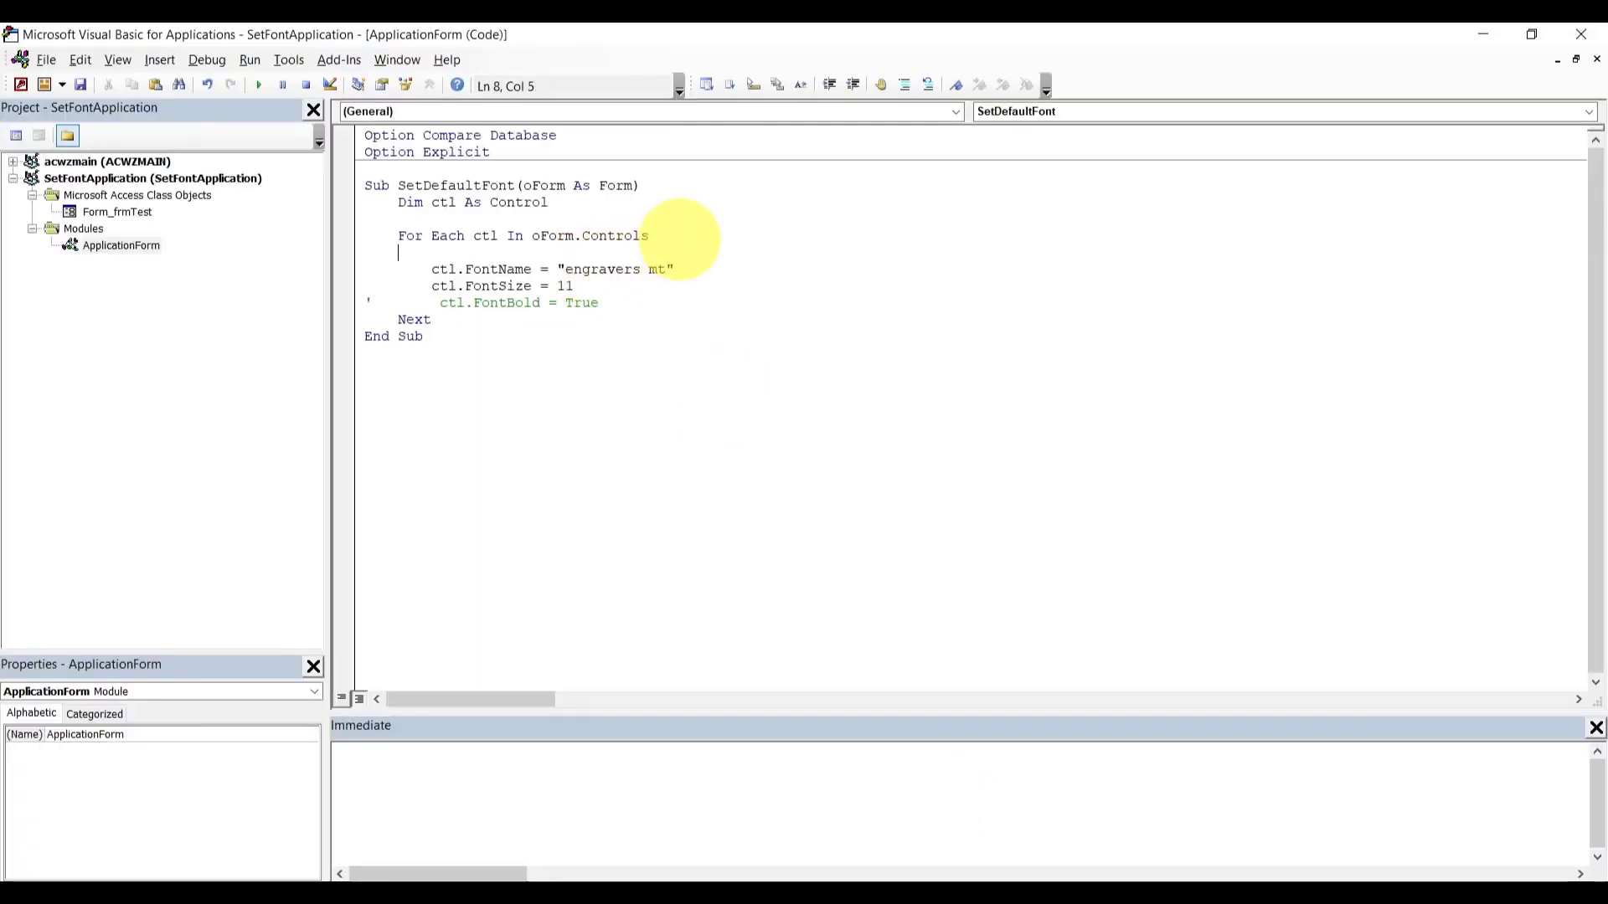
{"action": "type", "text": "if typename("}
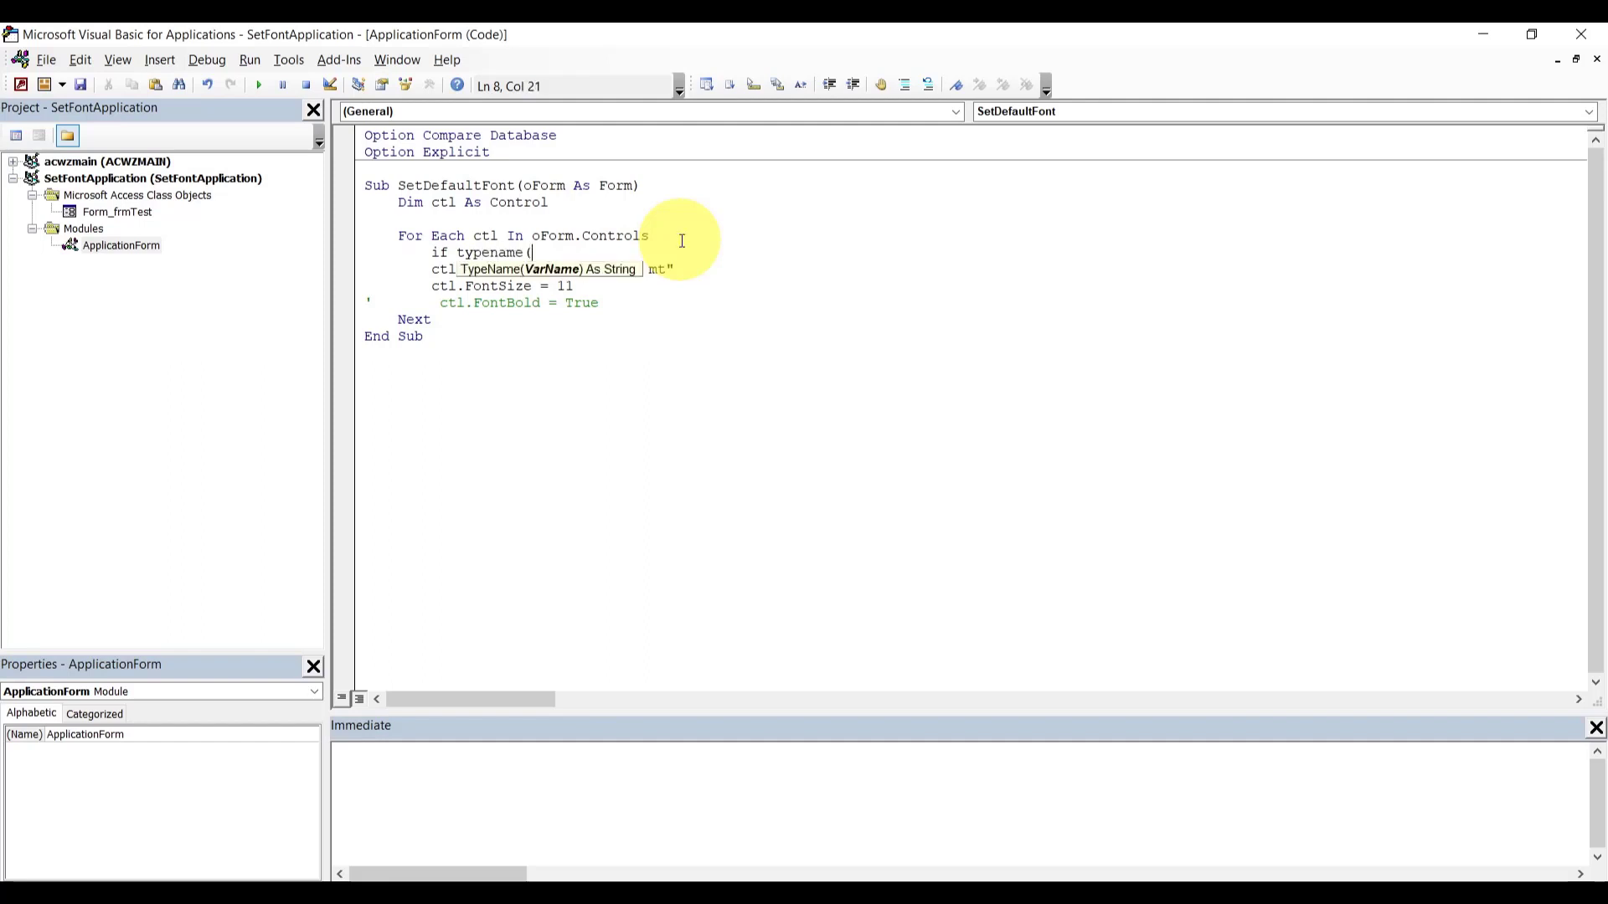
{"action": "type", "text": "ctl)"}
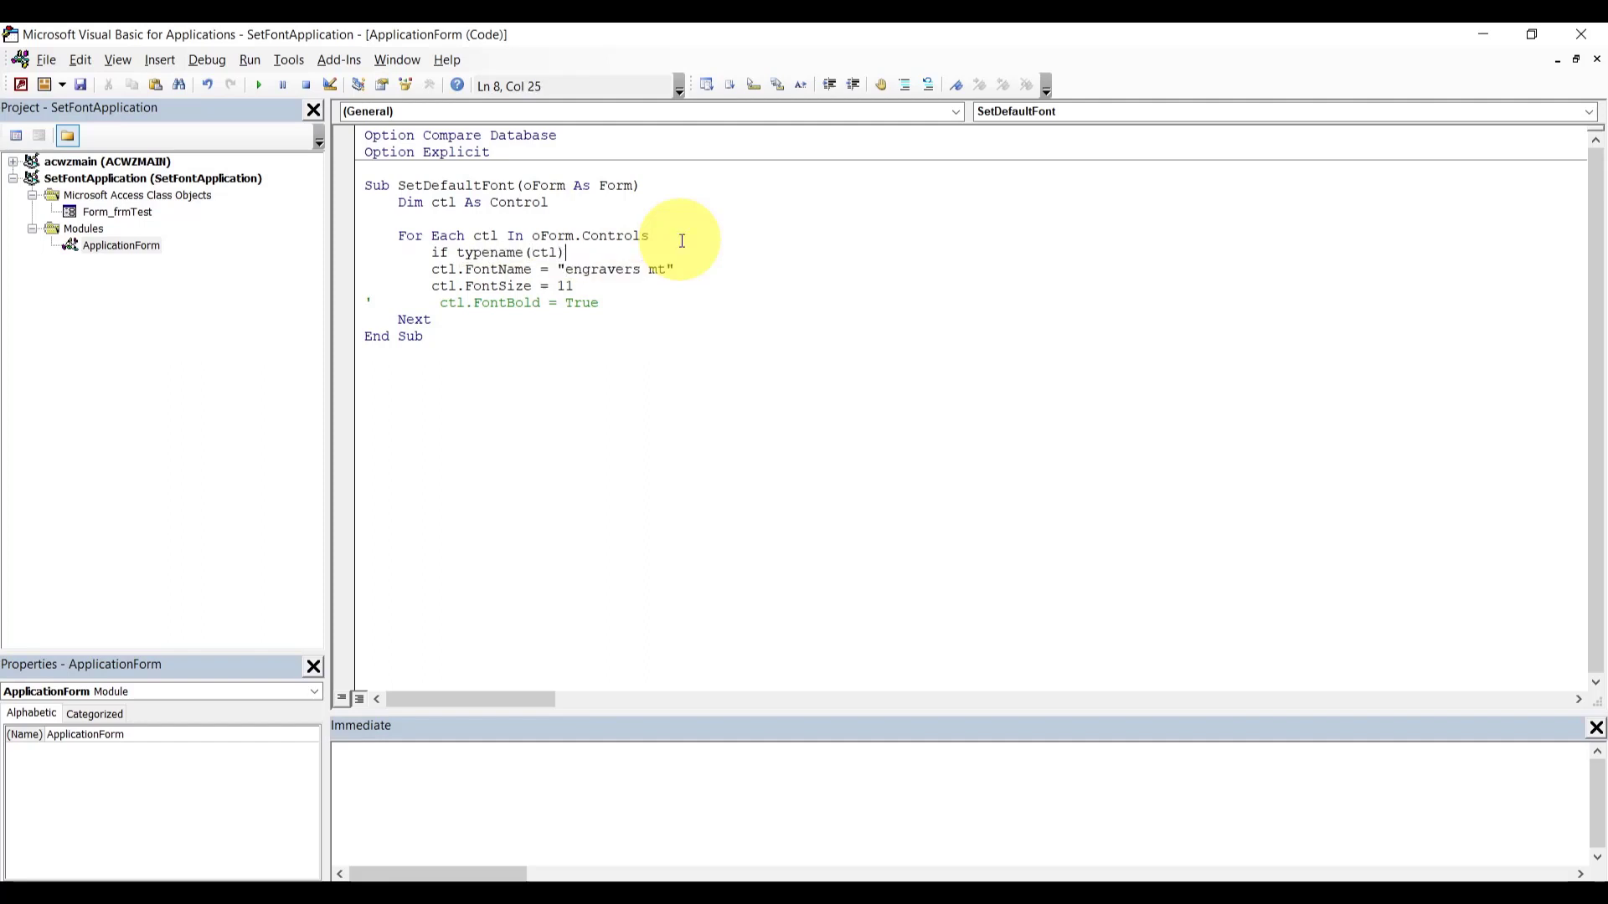
{"action": "type", "text": "=\"label\" or typename()=\"comman"}
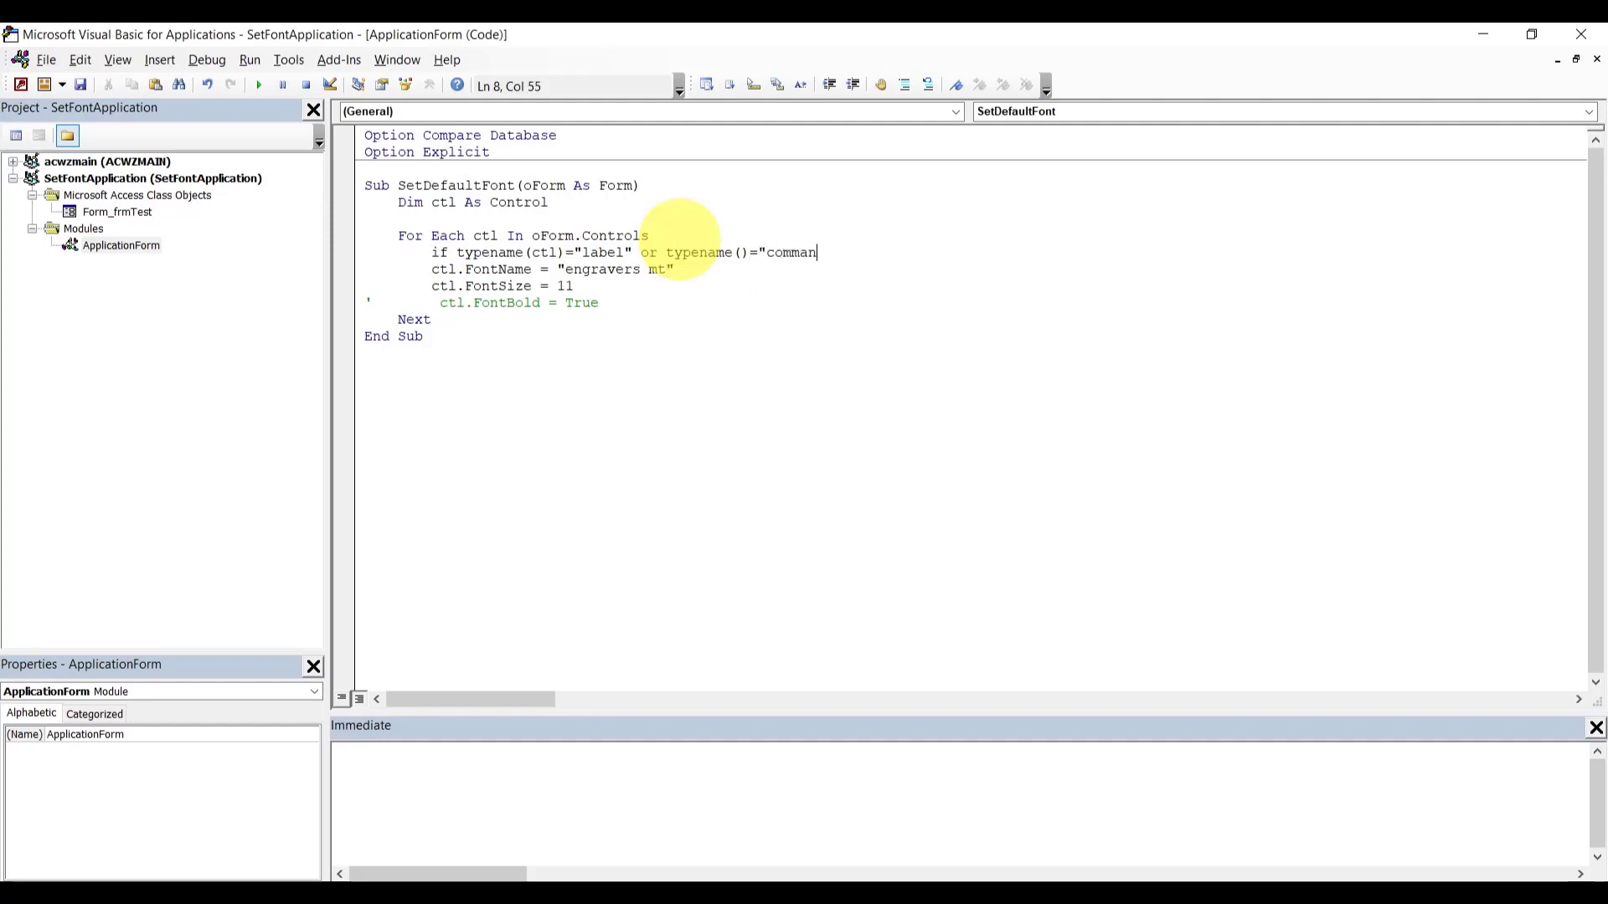
{"action": "type", "text": "dbutton\""}
{"action": "left_click", "coordinate": [741, 254]}
{"action": "type", "text": "ctl"}
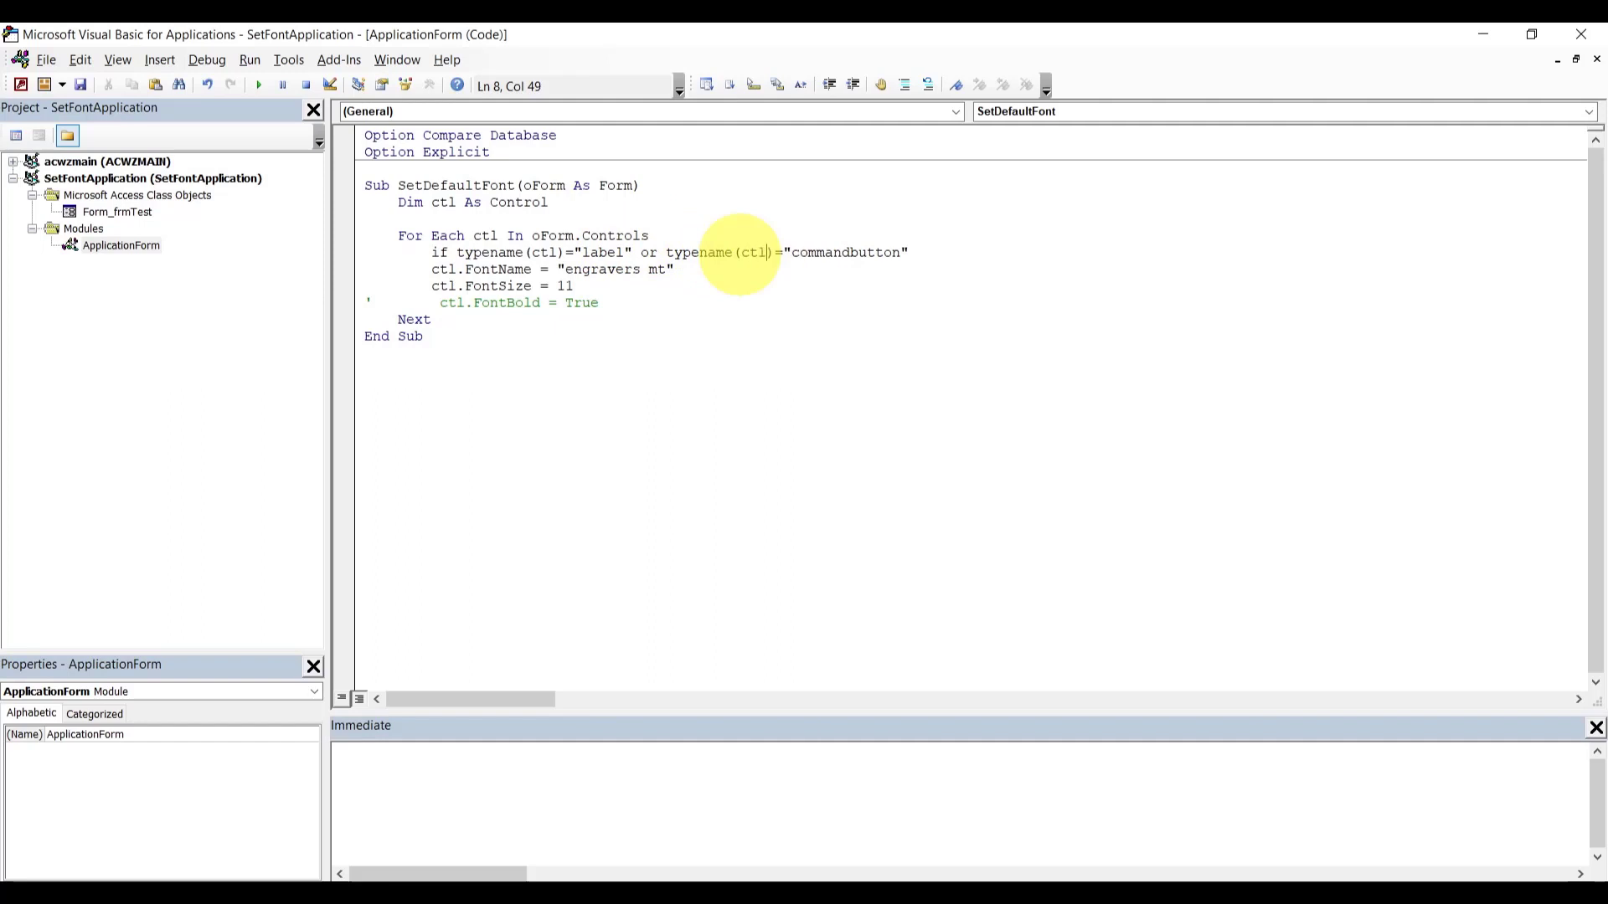
{"action": "left_click", "coordinate": [936, 253]}
{"action": "type", "text": "then"}
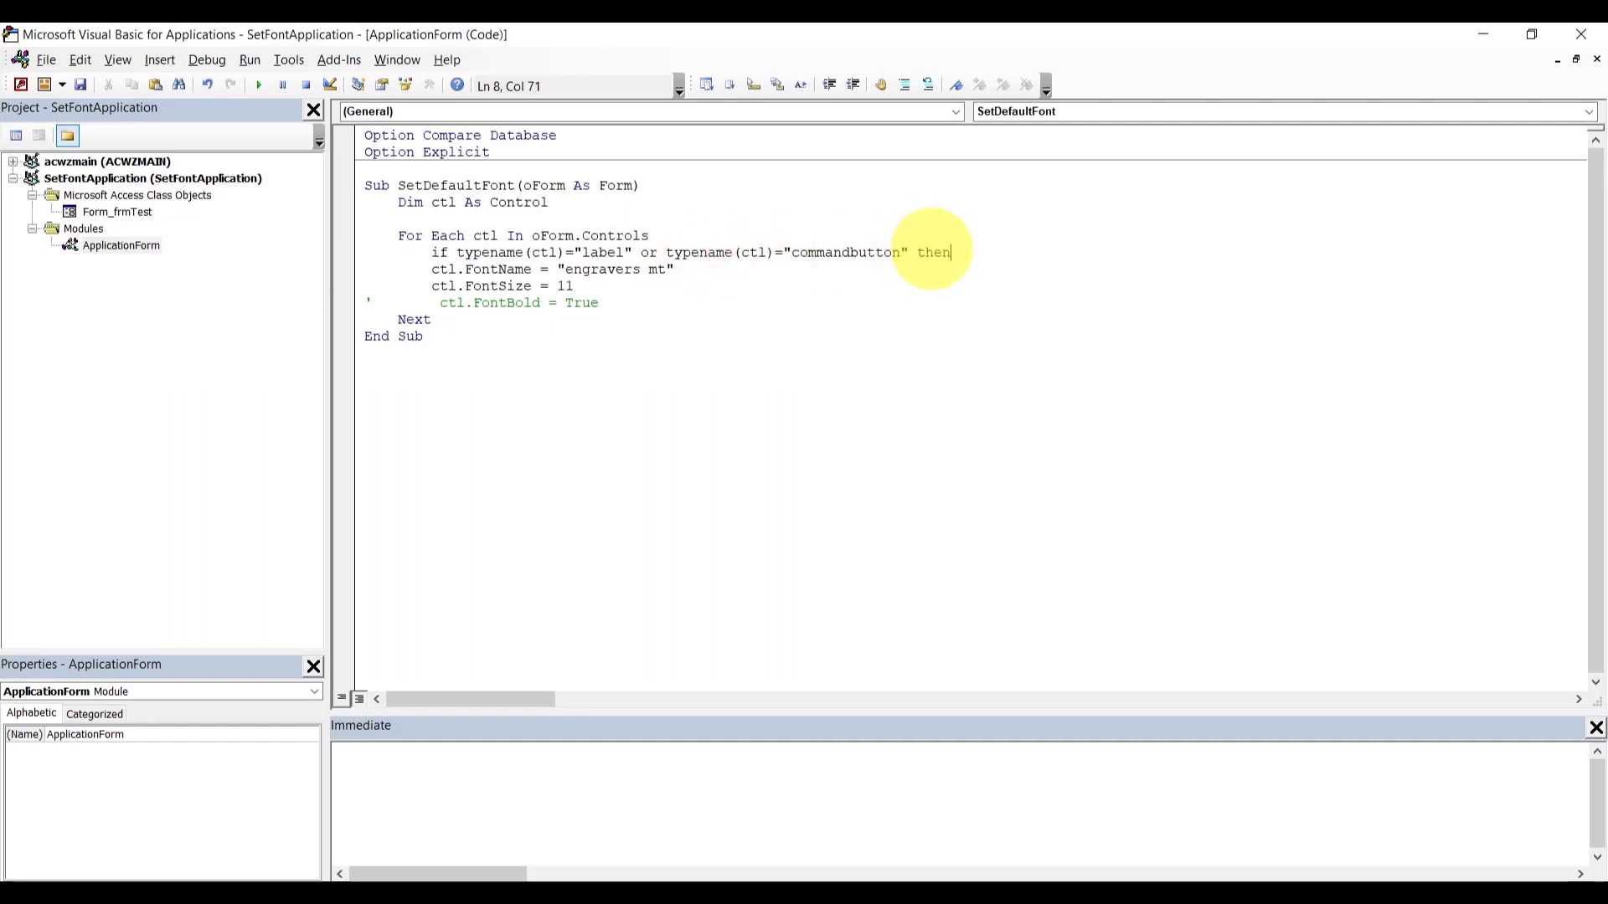
- Close the block with End If below the FontBold line and start another check after it
{"action": "left_click", "coordinate": [843, 300]}
{"action": "key", "text": "Return"}
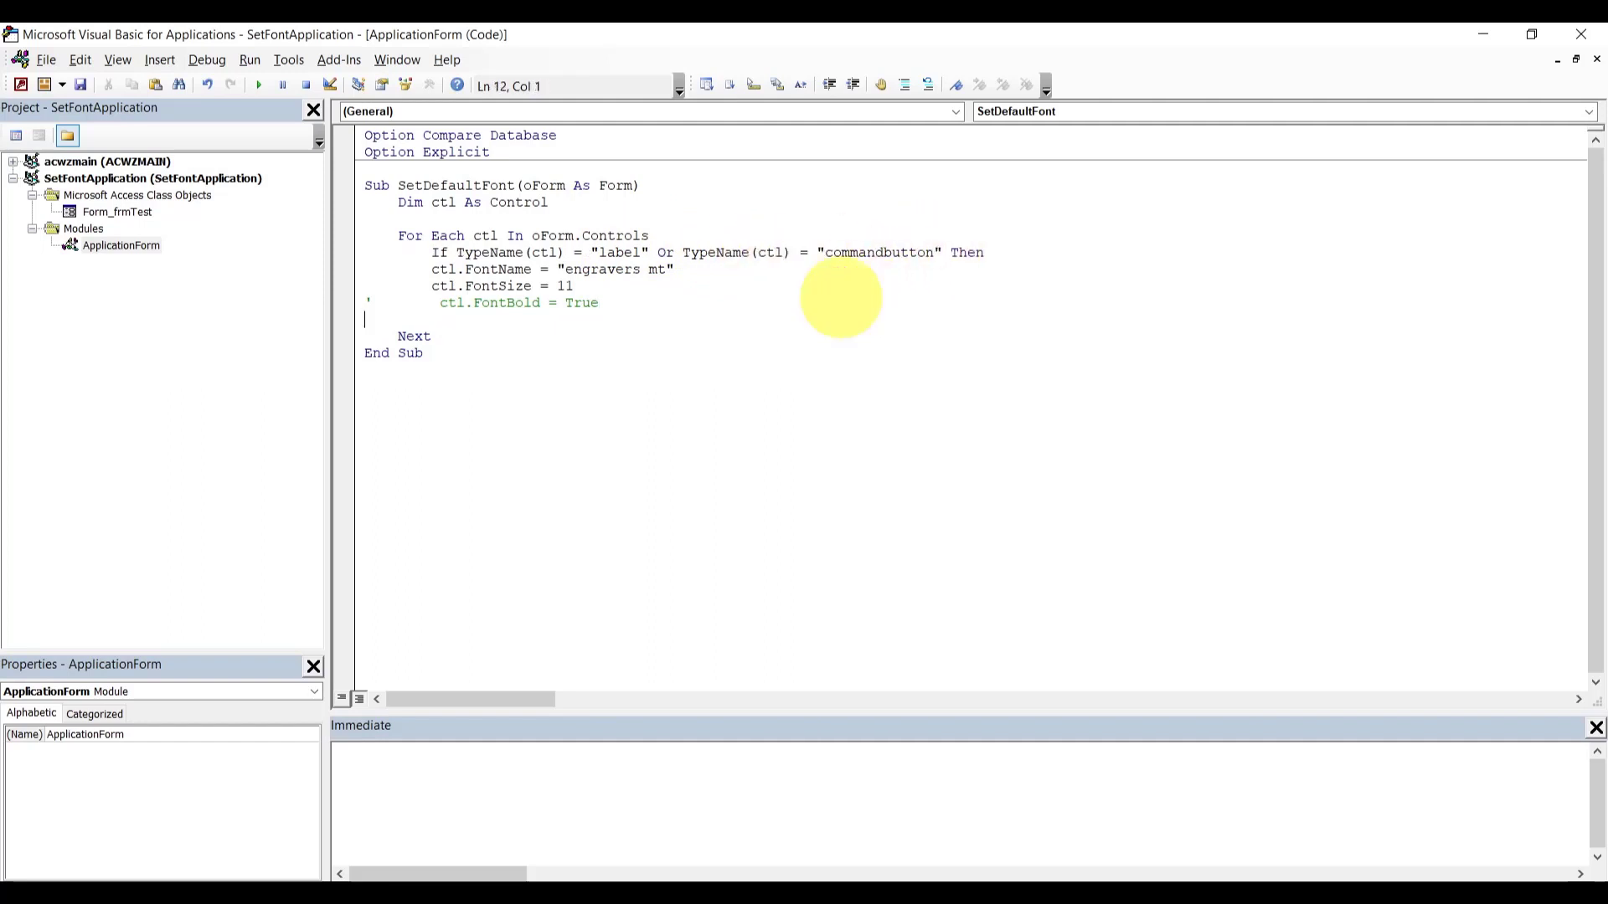
{"action": "type", "text": "endif"}
{"action": "key", "text": "Return"}
{"action": "key", "text": "Return"}
{"action": "type", "text": "if "}
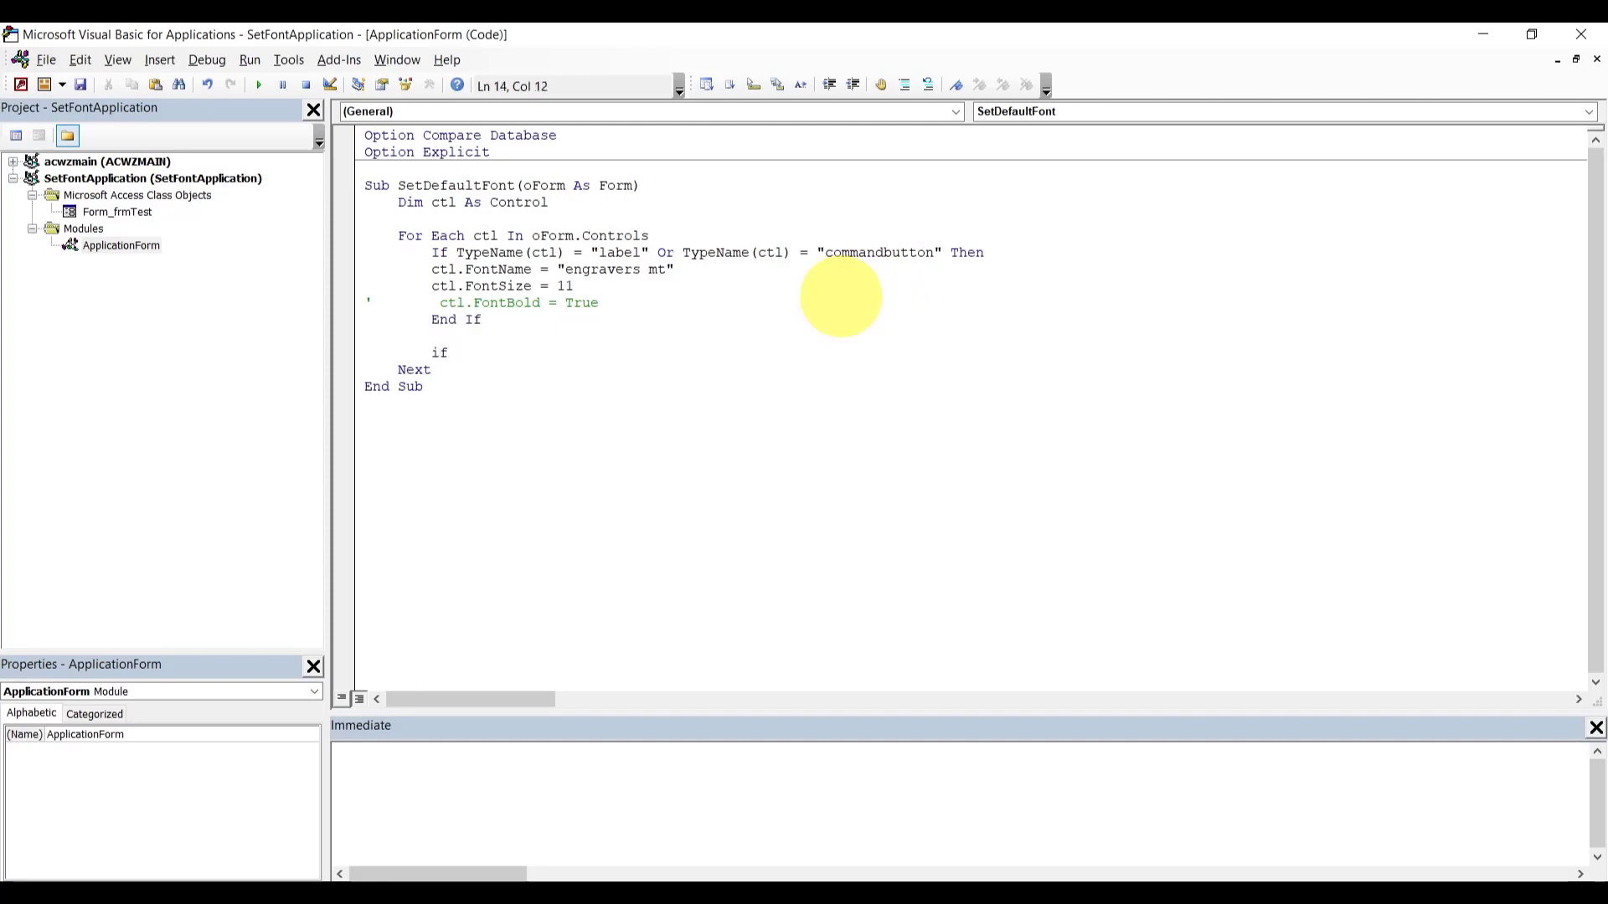
{"action": "type", "text": "typ"}
{"action": "key", "text": "BackSpace"}
{"action": "key", "text": "BackSpace"}
{"action": "key", "text": "BackSpace"}
{"action": "key", "text": "BackSpace"}
{"action": "key", "text": "BackSpace"}
{"action": "key", "text": "BackSpace"}
{"action": "type", "text": "if typename"}
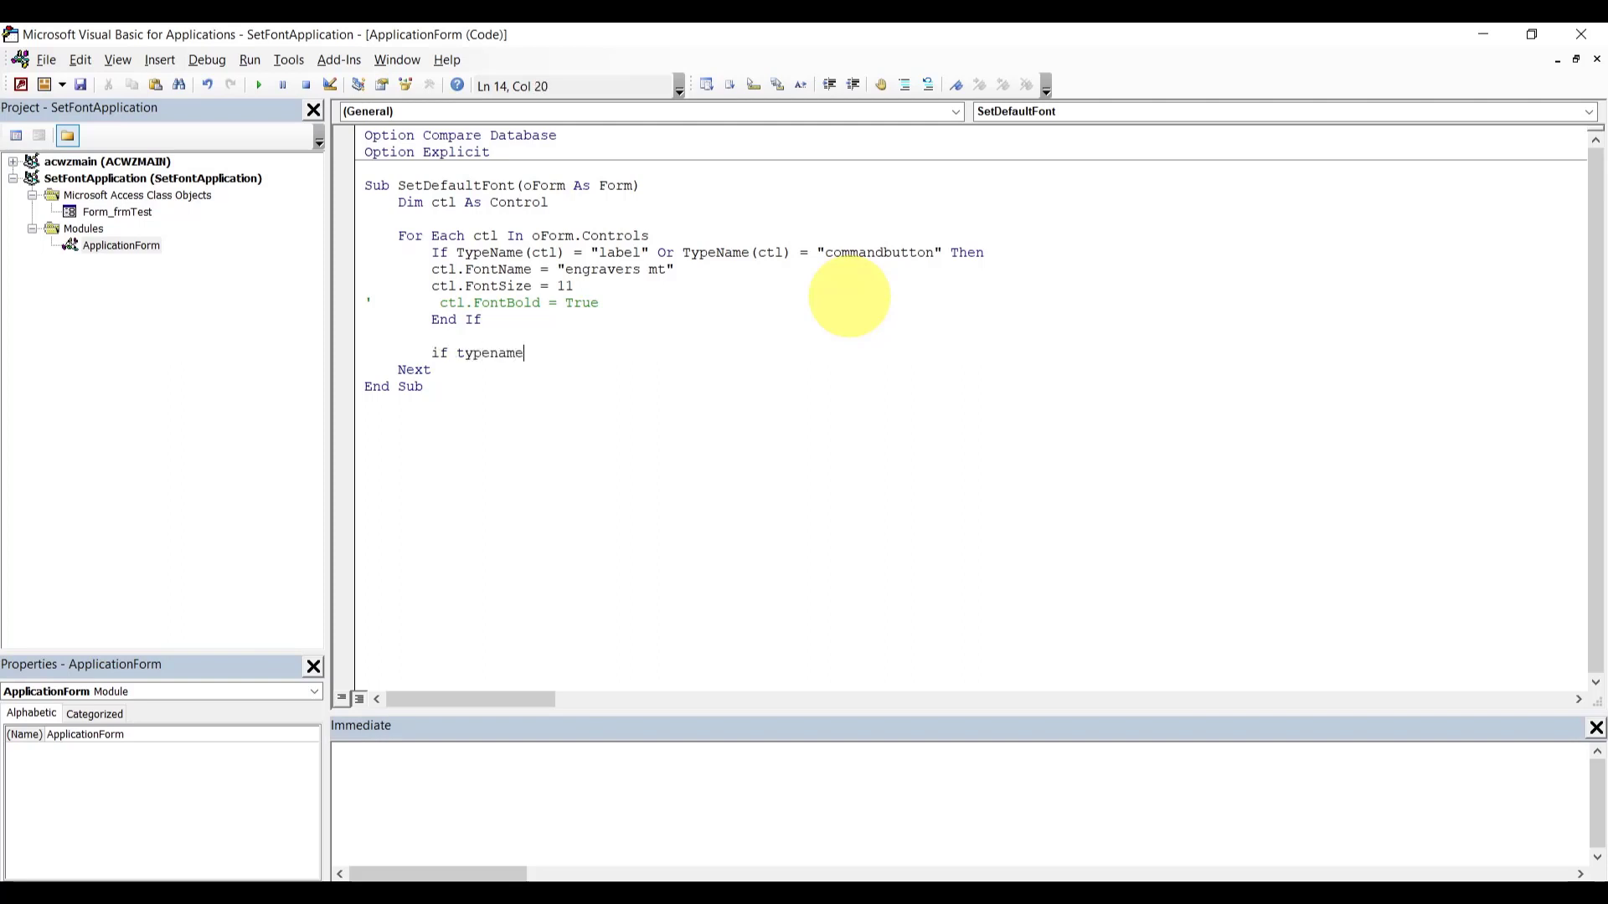
{"action": "type", "text": "(ctl)"}
{"action": "key", "text": "BackSpace"}
{"action": "key", "text": "BackSpace"}
{"action": "key", "text": "BackSpace"}
{"action": "key", "text": "BackSpace"}
{"action": "key", "text": "BackSpace"}
{"action": "key", "text": "BackSpace"}
{"action": "key", "text": "BackSpace"}
{"action": "key", "text": "BackSpace"}
{"action": "key", "text": "BackSpace"}
{"action": "key", "text": "BackSpace"}
{"action": "key", "text": "BackSpace"}
{"action": "key", "text": "BackSpace"}
{"action": "key", "text": "BackSpace"}
{"action": "key", "text": "BackSpace"}
{"action": "key", "text": "BackSpace"}
{"action": "key", "text": "BackSpace"}
{"action": "key", "text": "BackSpace"}
{"action": "key", "text": "BackSpace"}
{"action": "key", "text": "BackSpace"}
{"action": "key", "text": "BackSpace"}
{"action": "key", "text": "BackSpace"}
{"action": "key", "text": "BackSpace"}
{"action": "key", "text": "BackSpace"}
{"action": "key", "text": "BackSpace"}
{"action": "key", "text": "BackSpace"}
{"action": "key", "text": "BackSpace"}
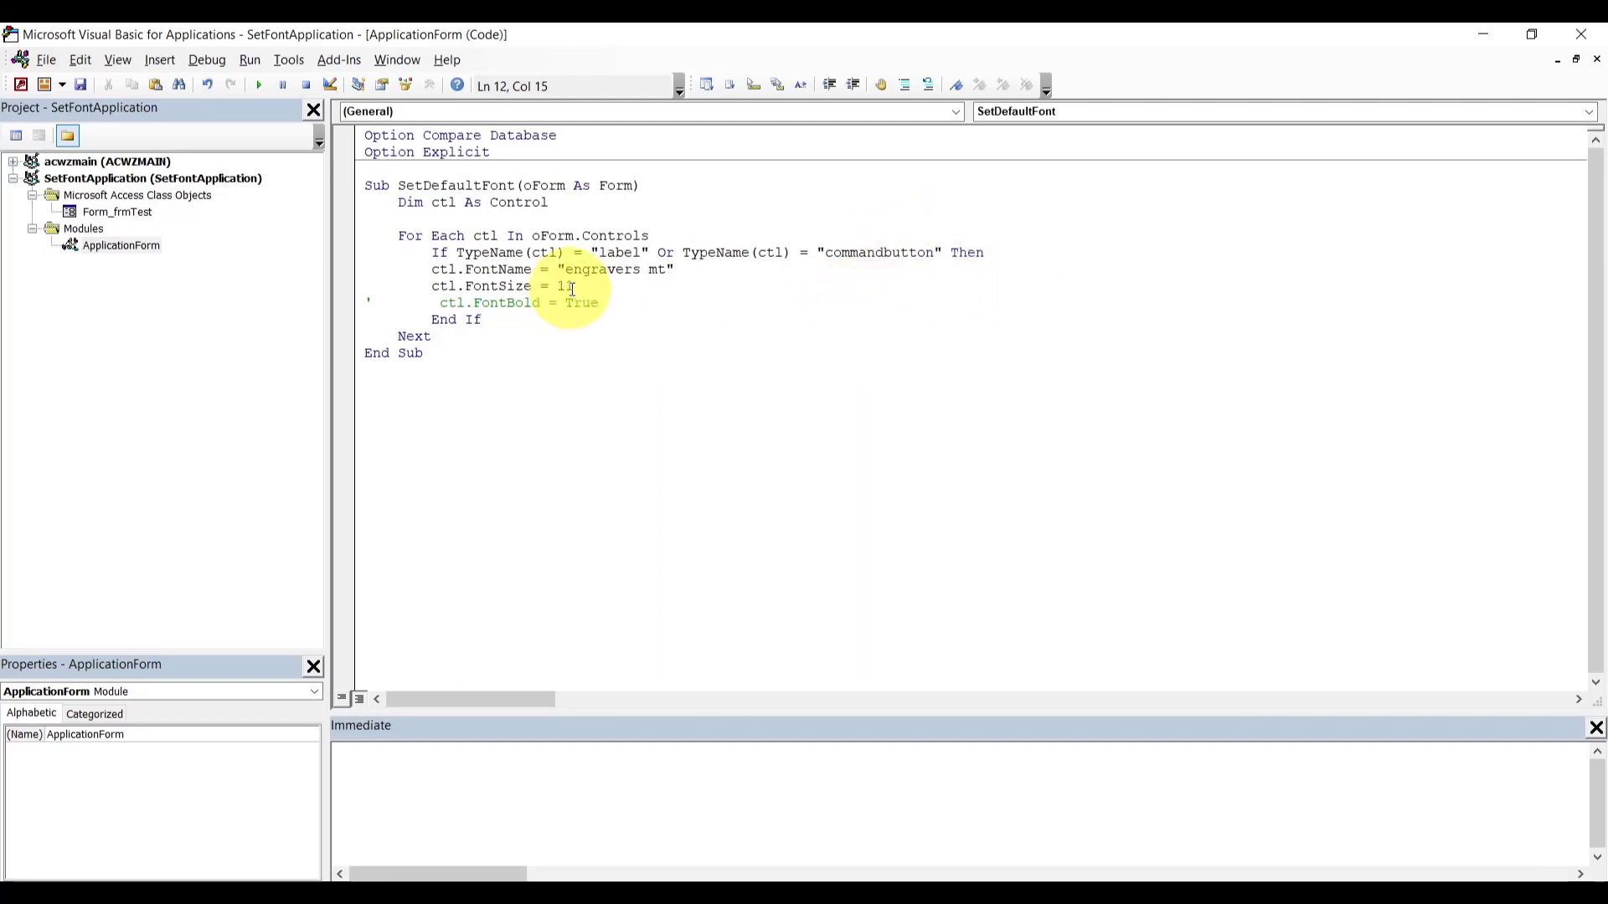
- Add a second If TypeName(ctl)="textbox" Then … End If block with an indented empty body
{"action": "key", "text": "Return"}
{"action": "key", "text": "Return"}
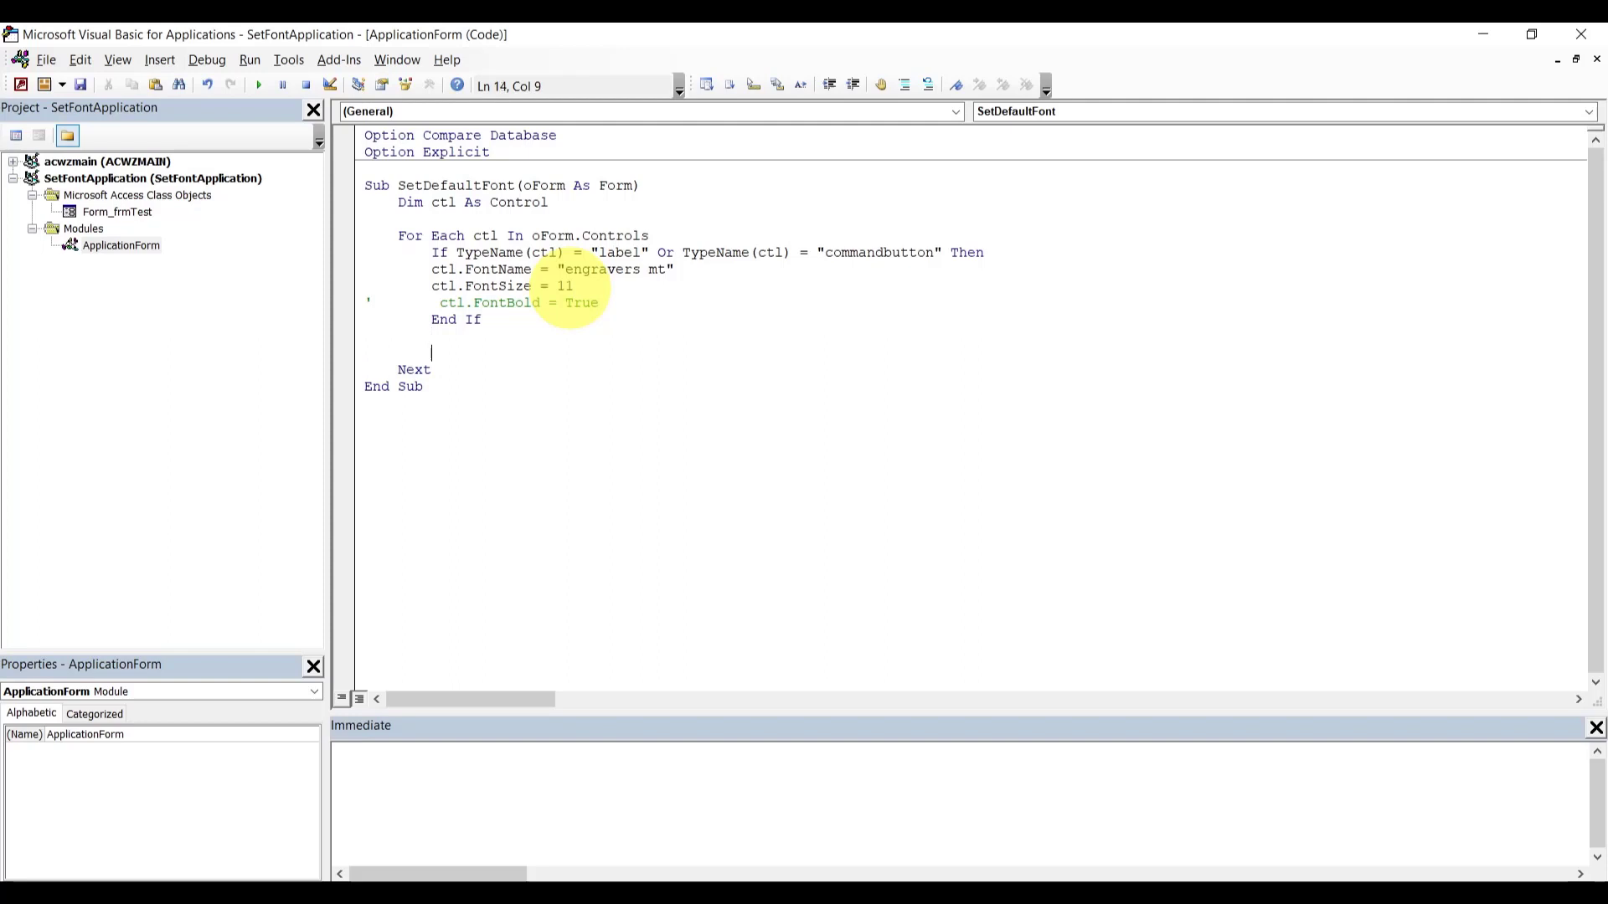
{"action": "type", "text": "if typename("}
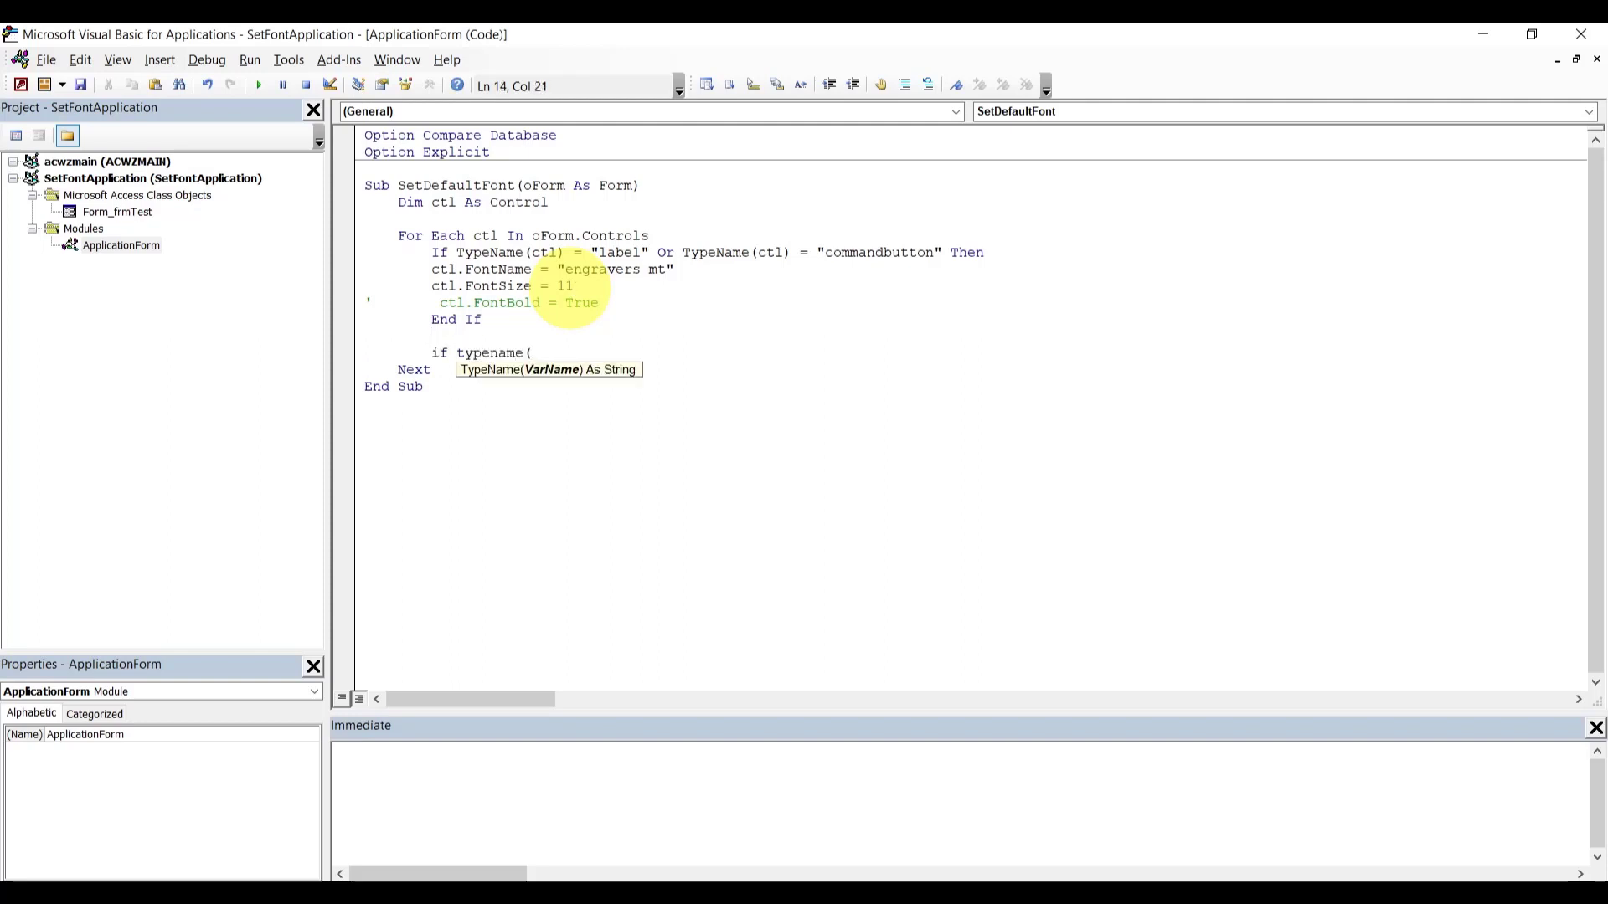
{"action": "type", "text": "ctl)"}
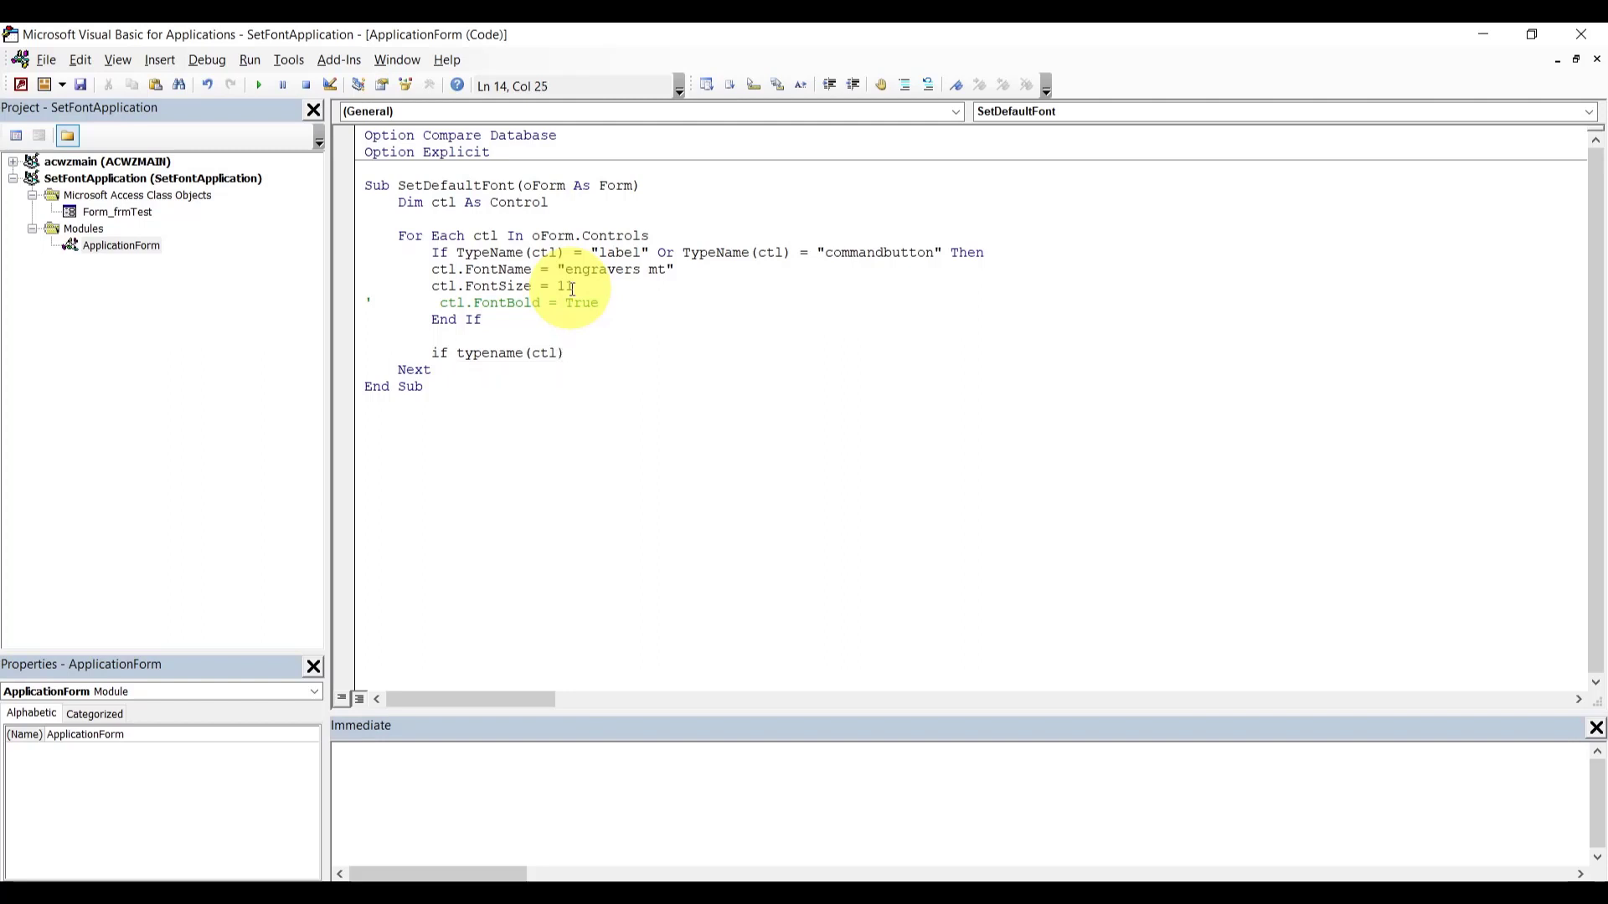
{"action": "type", "text": "="}
{"action": "type", "text": "\"tet"}
{"action": "type", "text": "tbox"}
{"action": "type", "text": "\""}
{"action": "type", "text": " Then"}
{"action": "key", "text": "Return"}
{"action": "key", "text": "Return"}
{"action": "type", "text": "endif"}
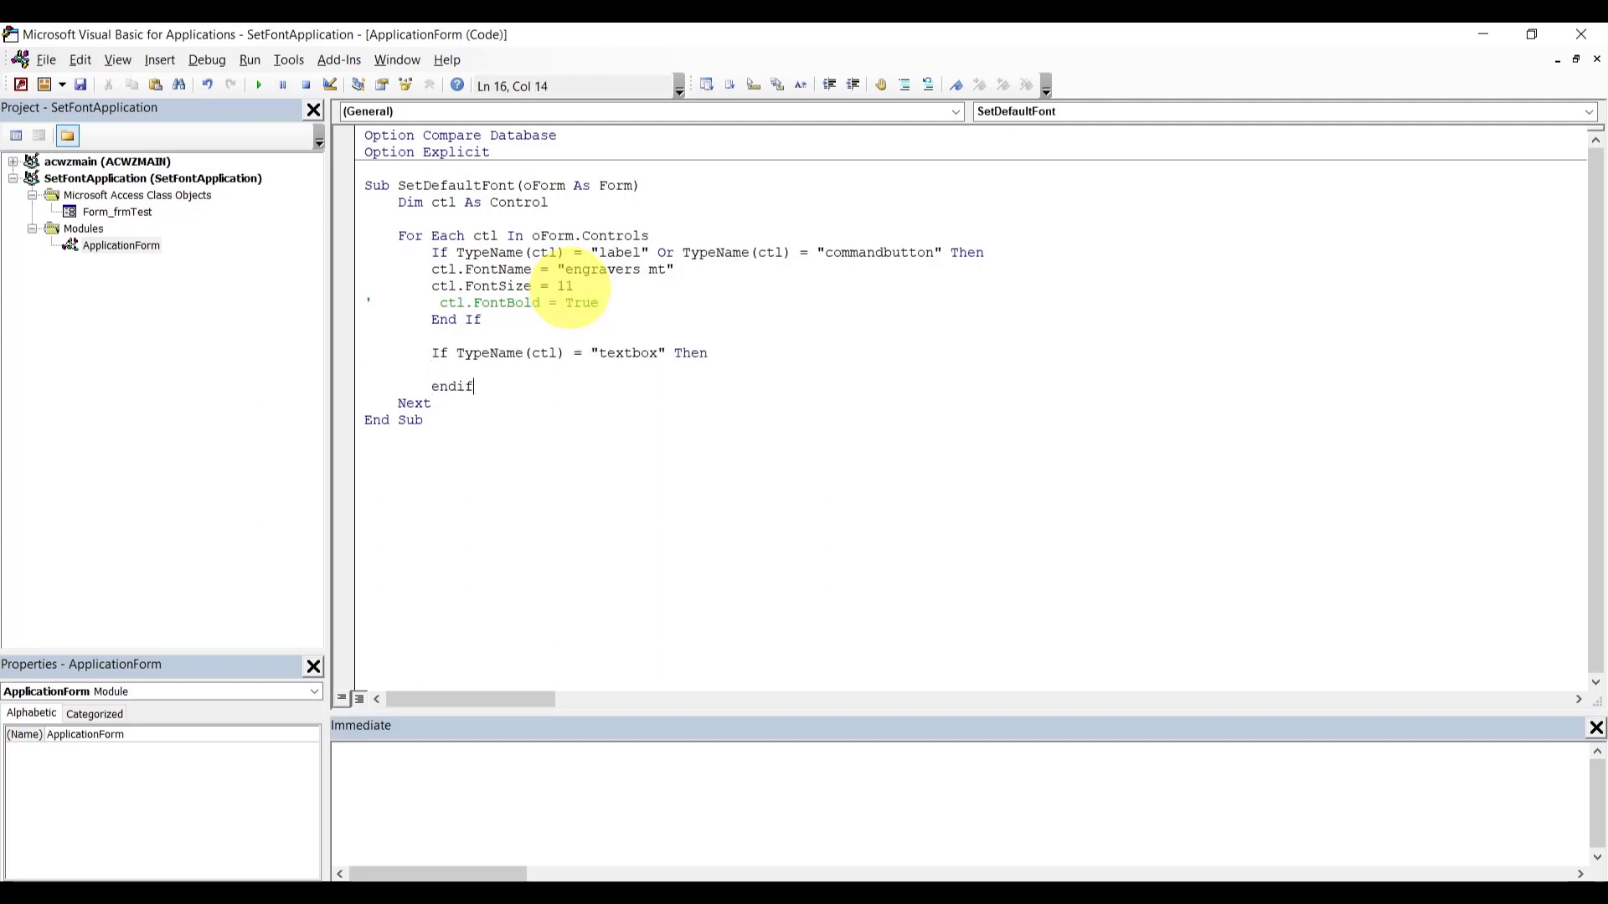
{"action": "key", "text": "Up"}
{"action": "key", "text": "Tab"}
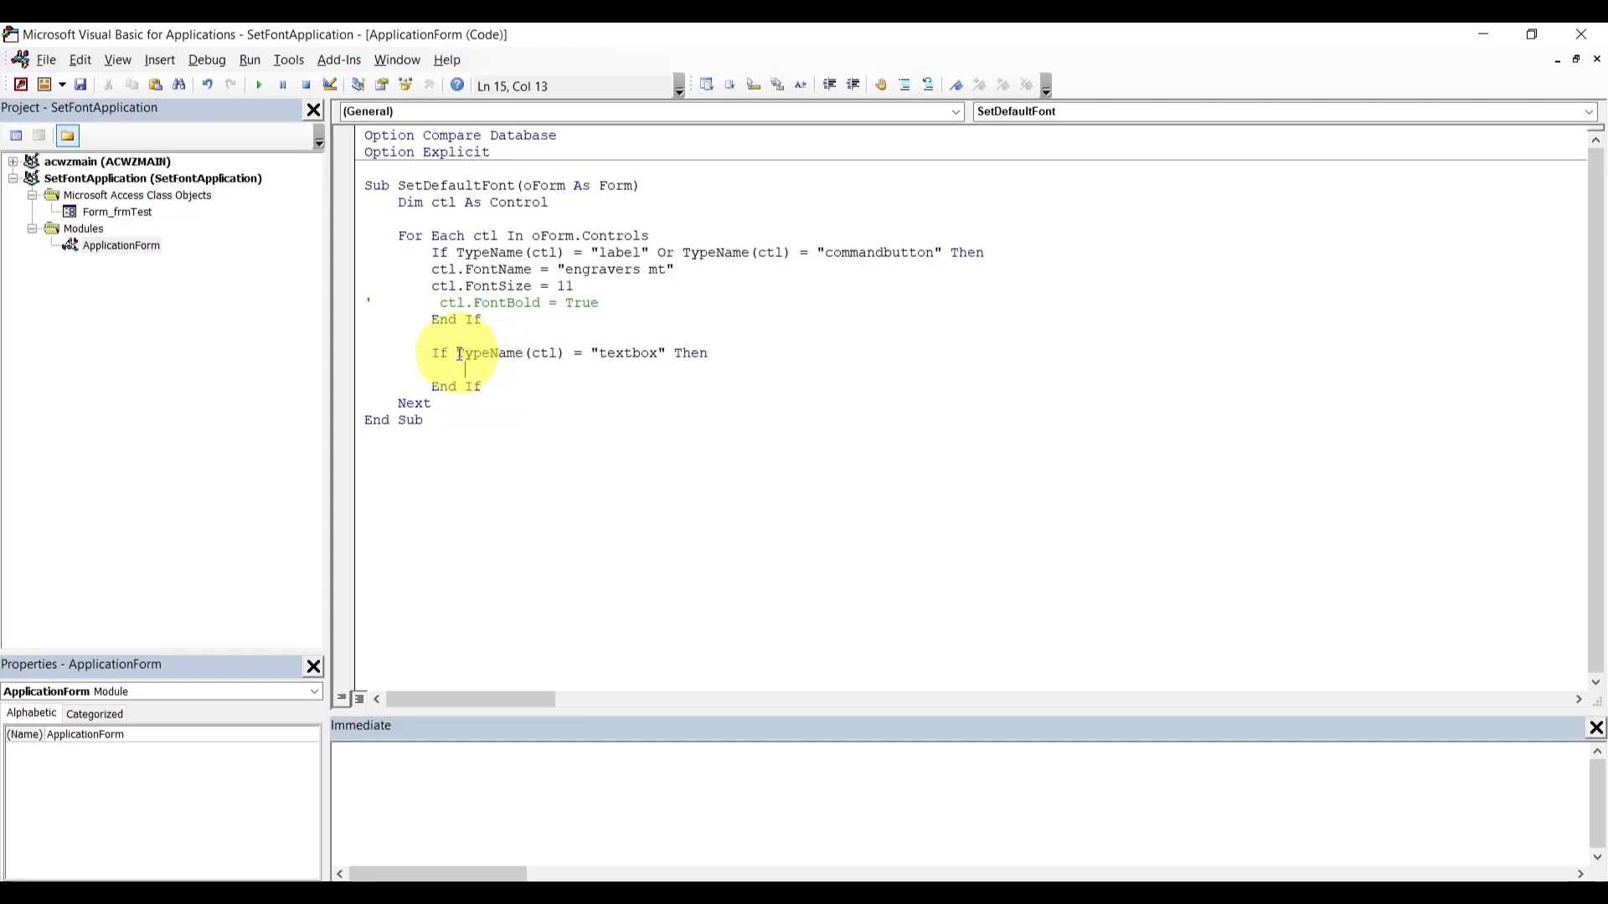
- Make the second If test ctl.Name = "txtTextBody" and delete the commented-out FontBold line
{"action": "left_click_drag", "start_coordinate": [459, 355], "coordinate": [566, 355]}
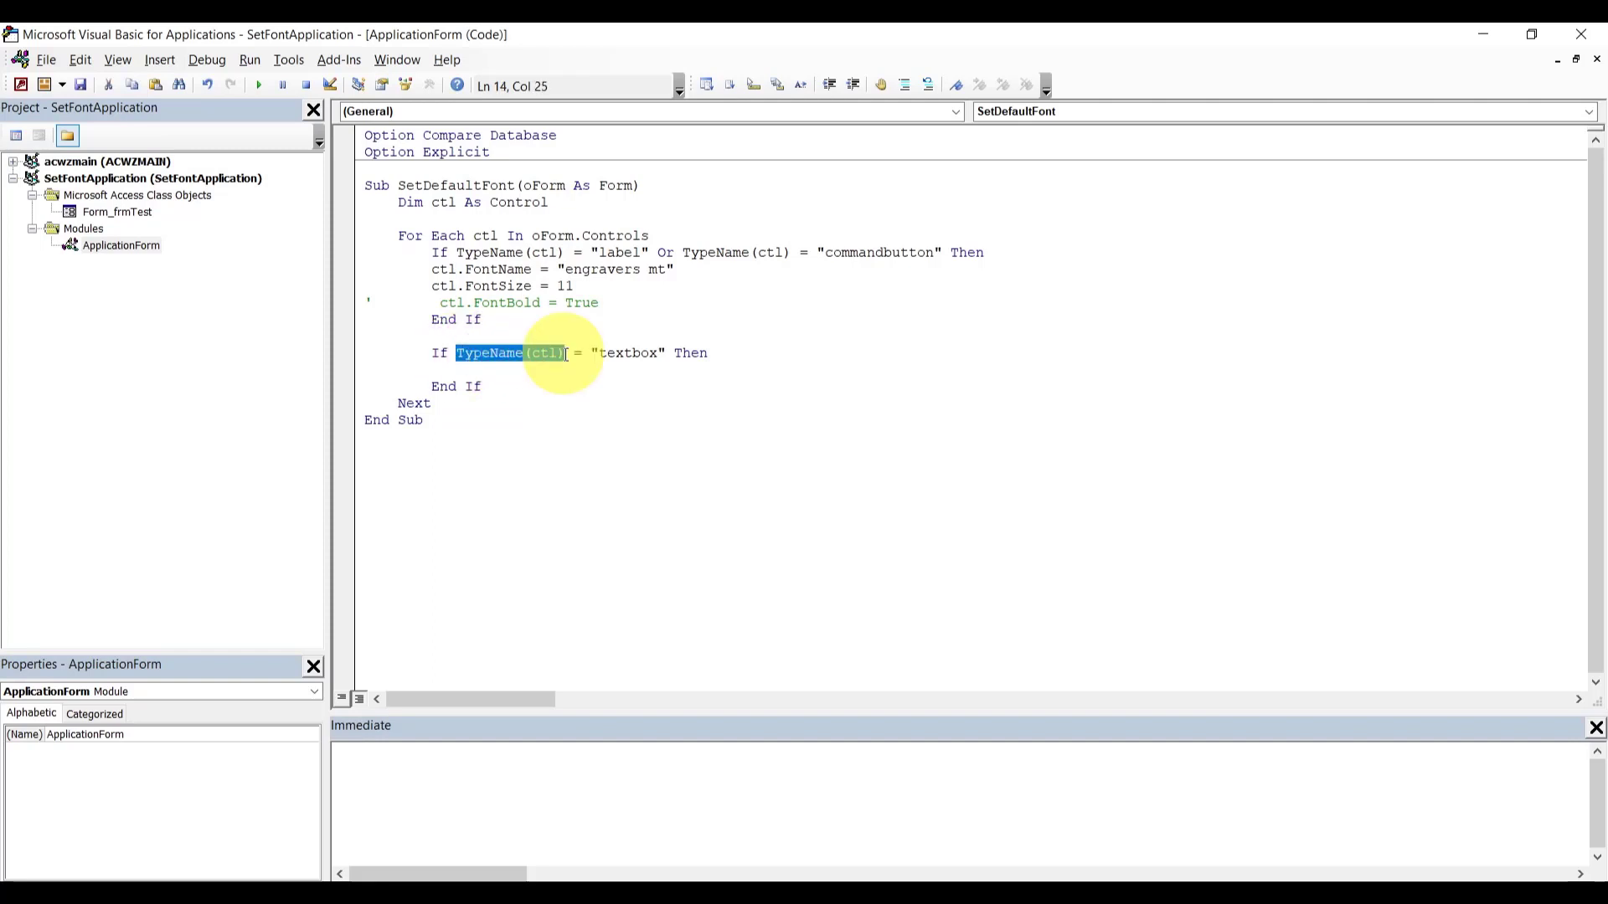
{"action": "type", "text": "ct"}
{"action": "type", "text": "l.Name"}
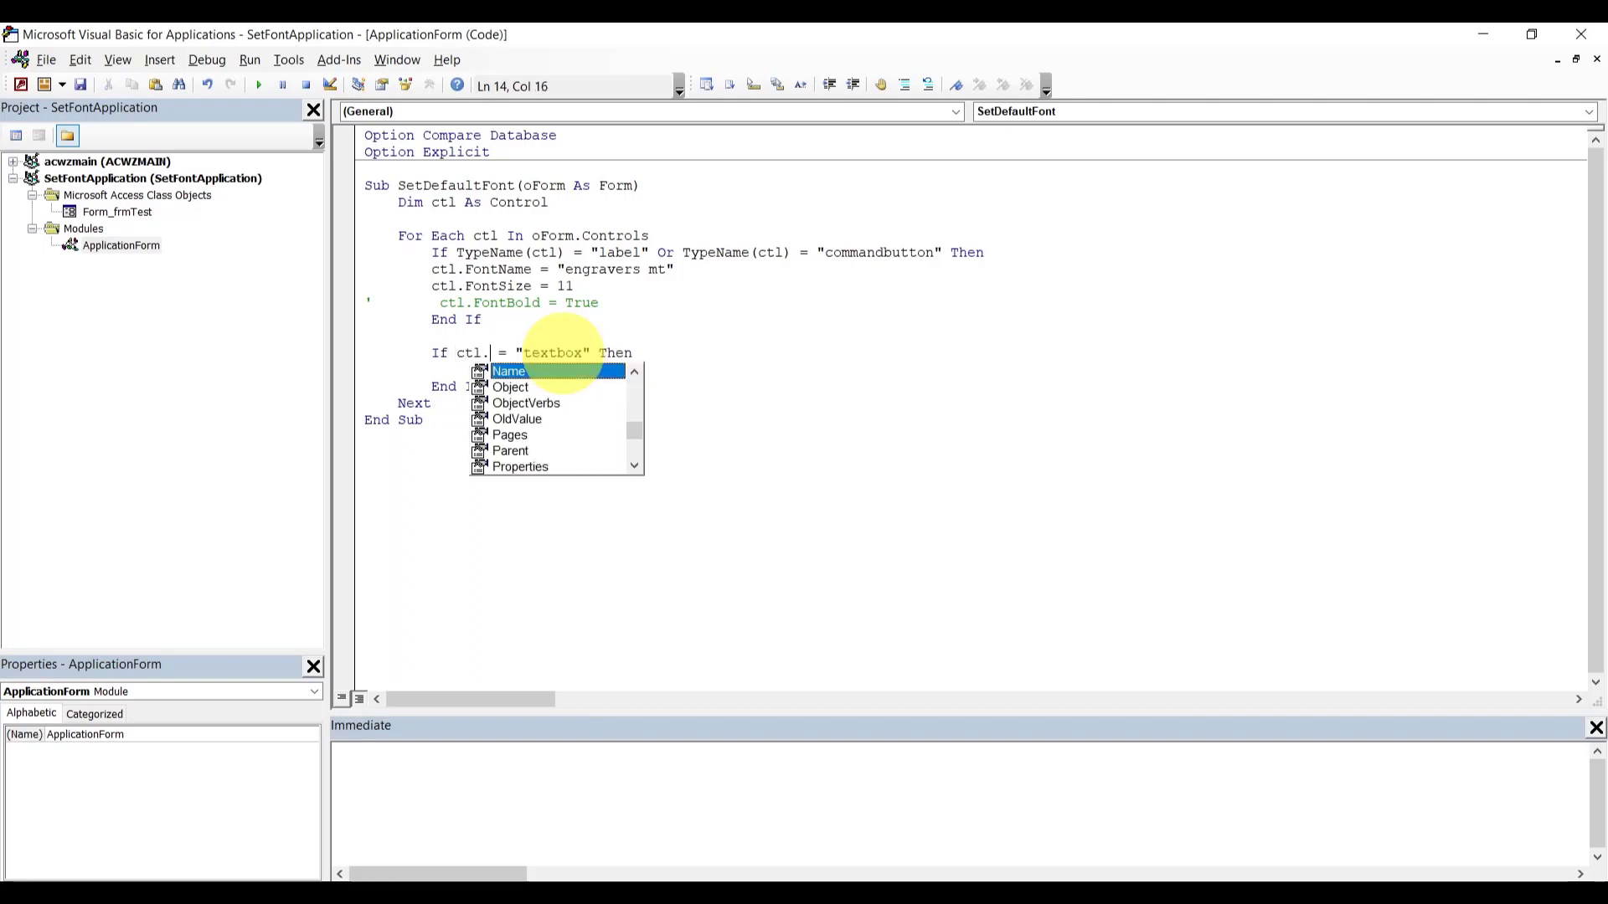
{"action": "double_click", "coordinate": [573, 355]}
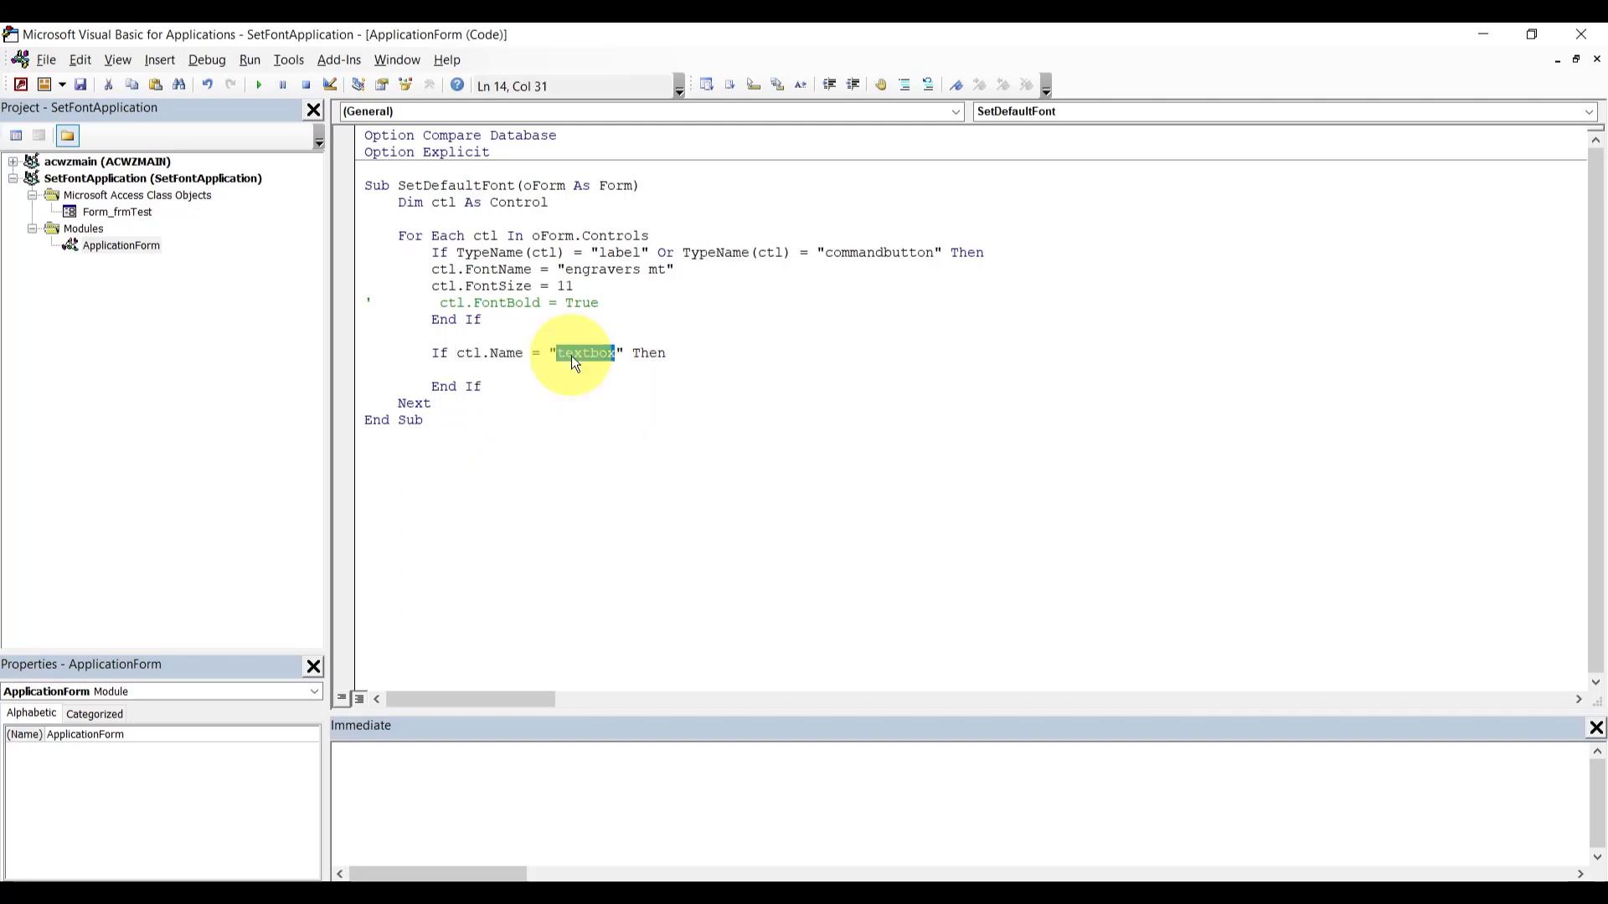
{"action": "type", "text": "txt"}
{"action": "type", "text": "Me"}
{"action": "key", "text": "BackSpace"}
{"action": "key", "text": "BackSpace"}
{"action": "type", "text": "TextBody"}
{"action": "left_click", "coordinate": [560, 375]}
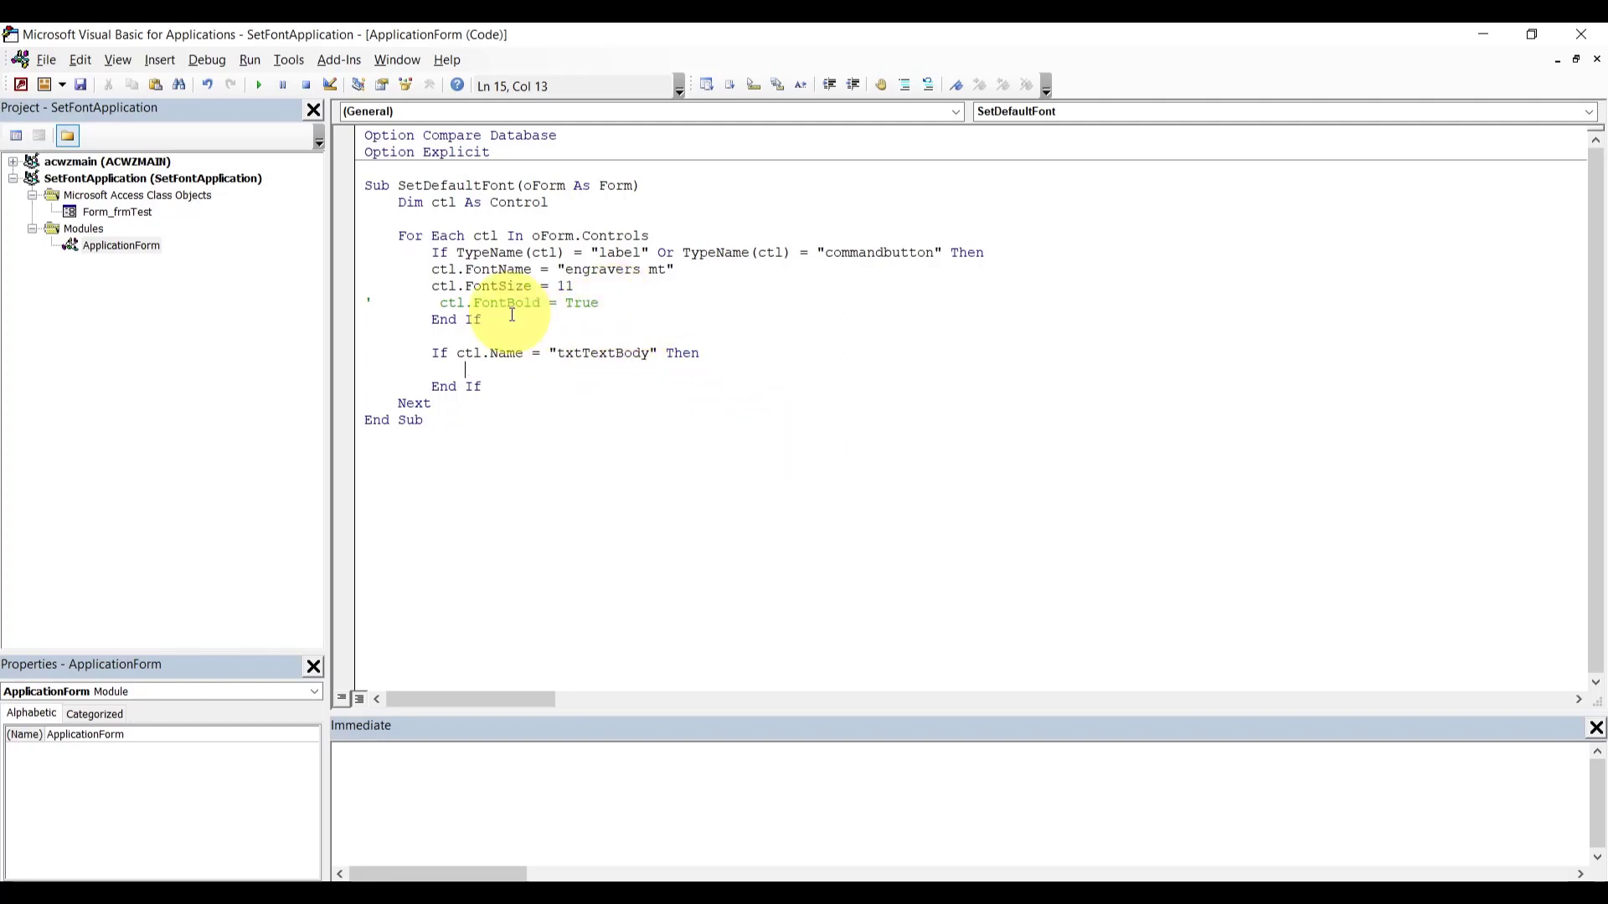
{"action": "left_click_drag", "start_coordinate": [614, 303], "coordinate": [434, 272]}
{"action": "key", "text": "Delete"}
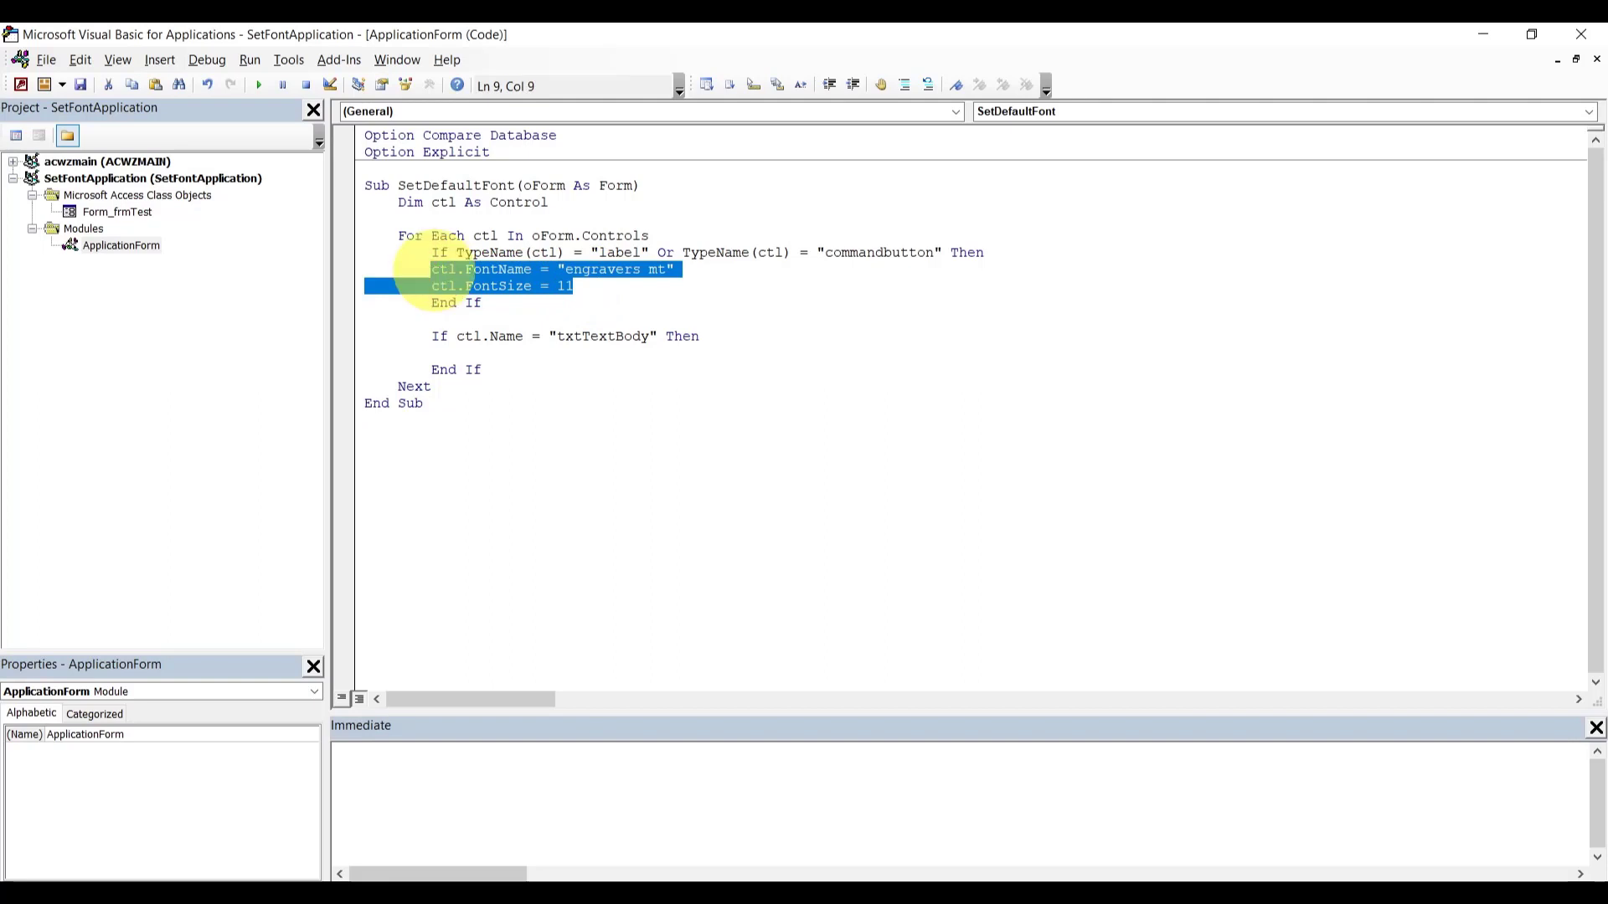
- Copy the FontName and FontSize lines into the txtTextBody If block
{"action": "key", "text": "Tab"}
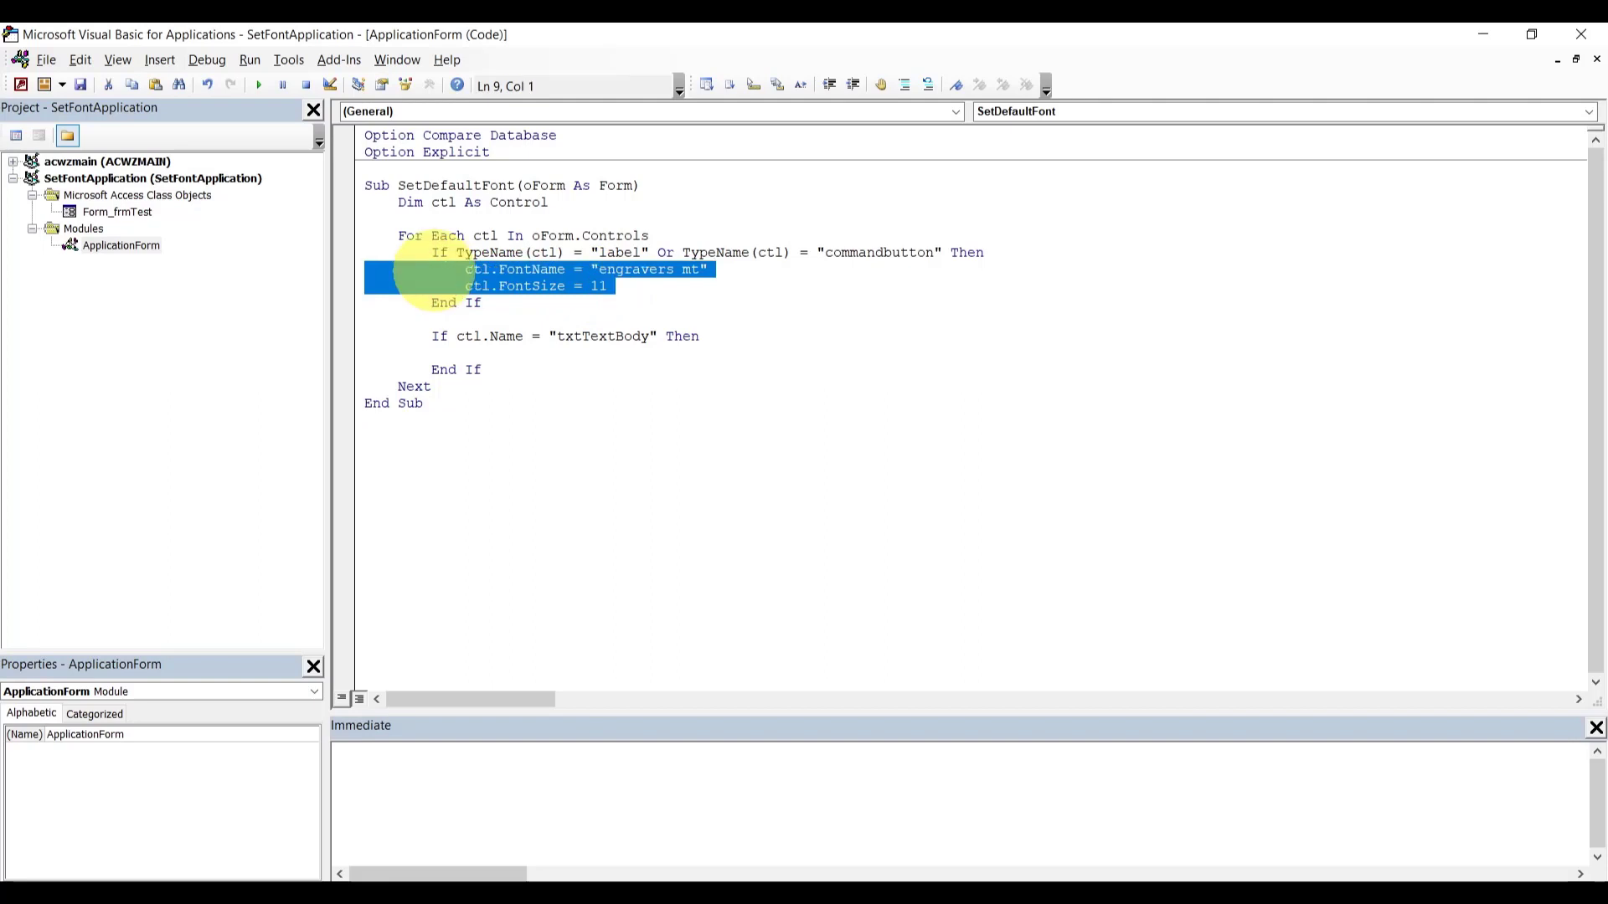
{"action": "left_click", "coordinate": [533, 356]}
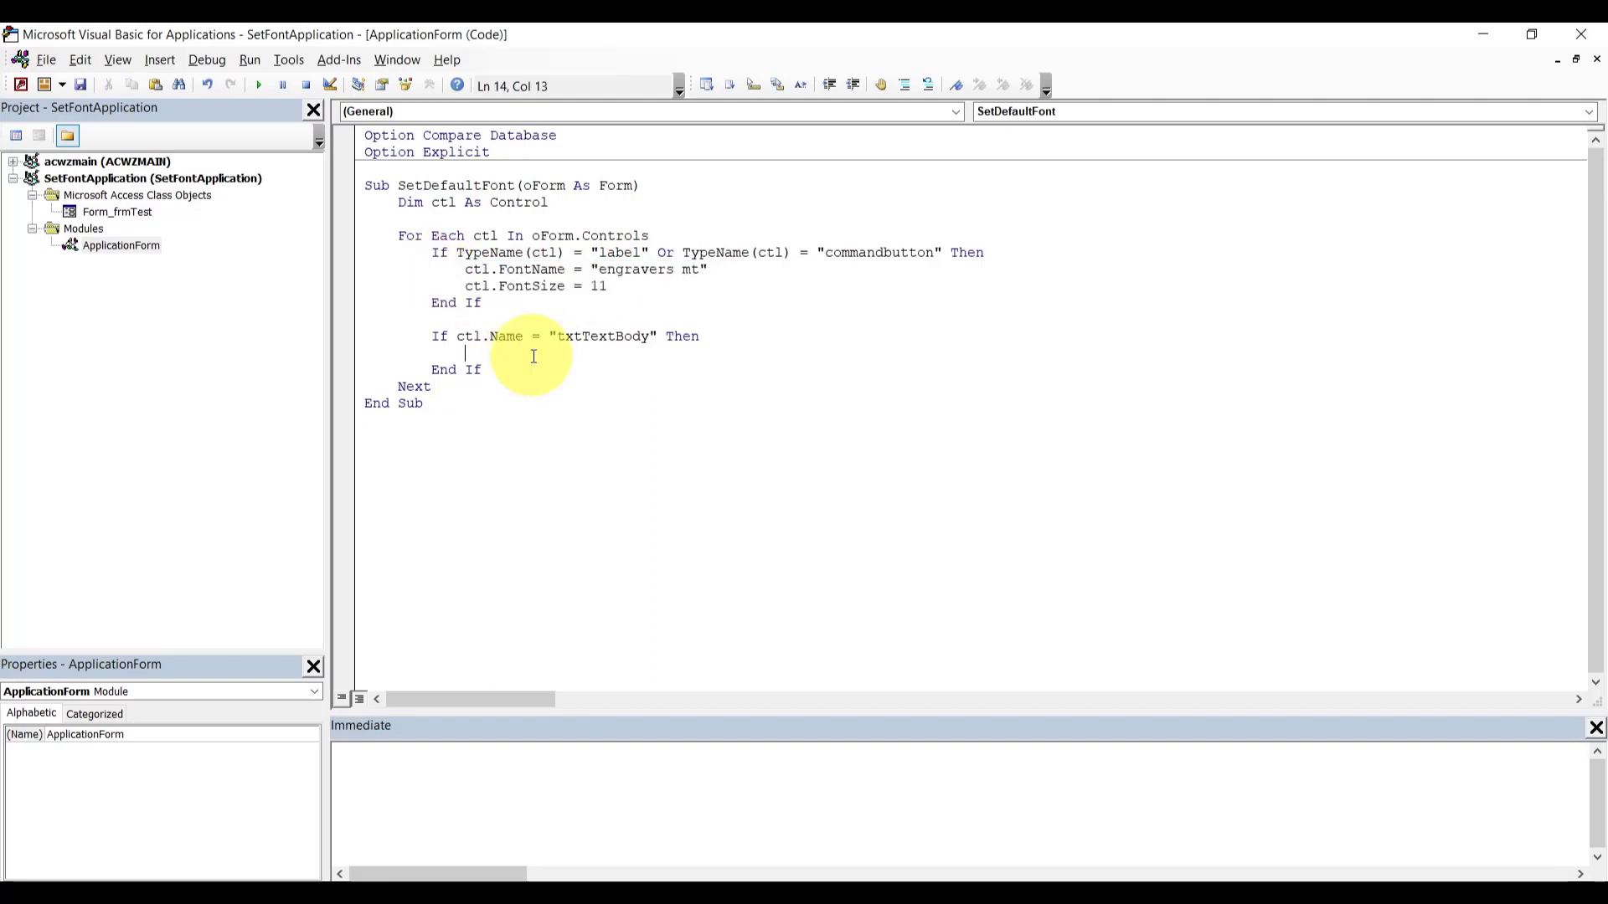
{"action": "type", "text": "ctl.FontName = \"engravers mt\" ctl.FontSize = 11"}
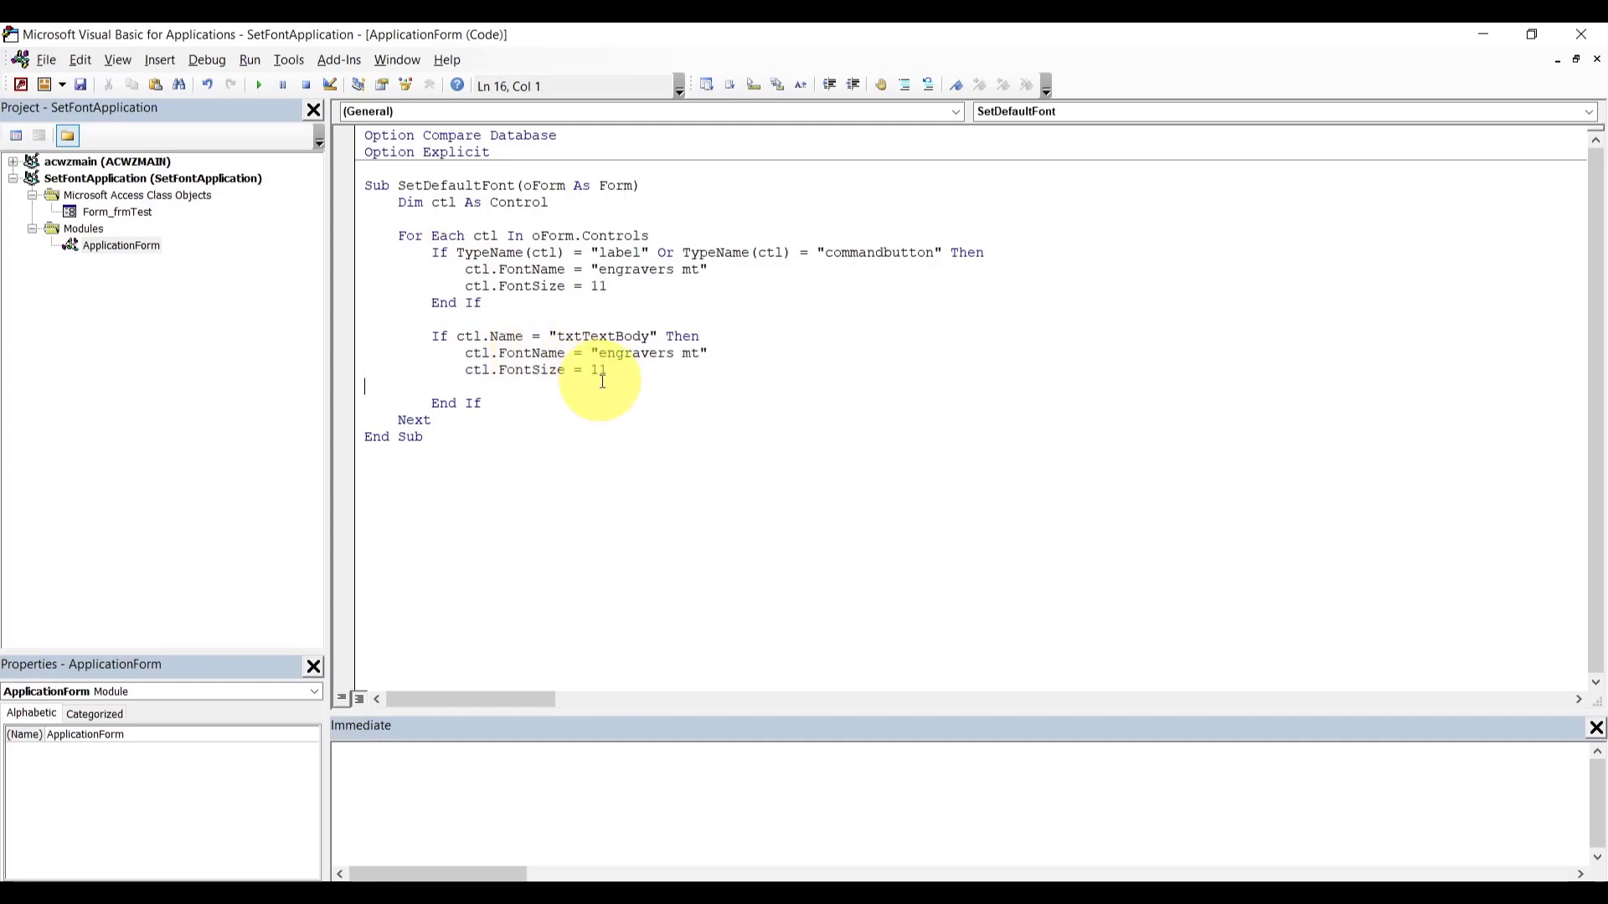
{"action": "key", "text": "BackSpace"}
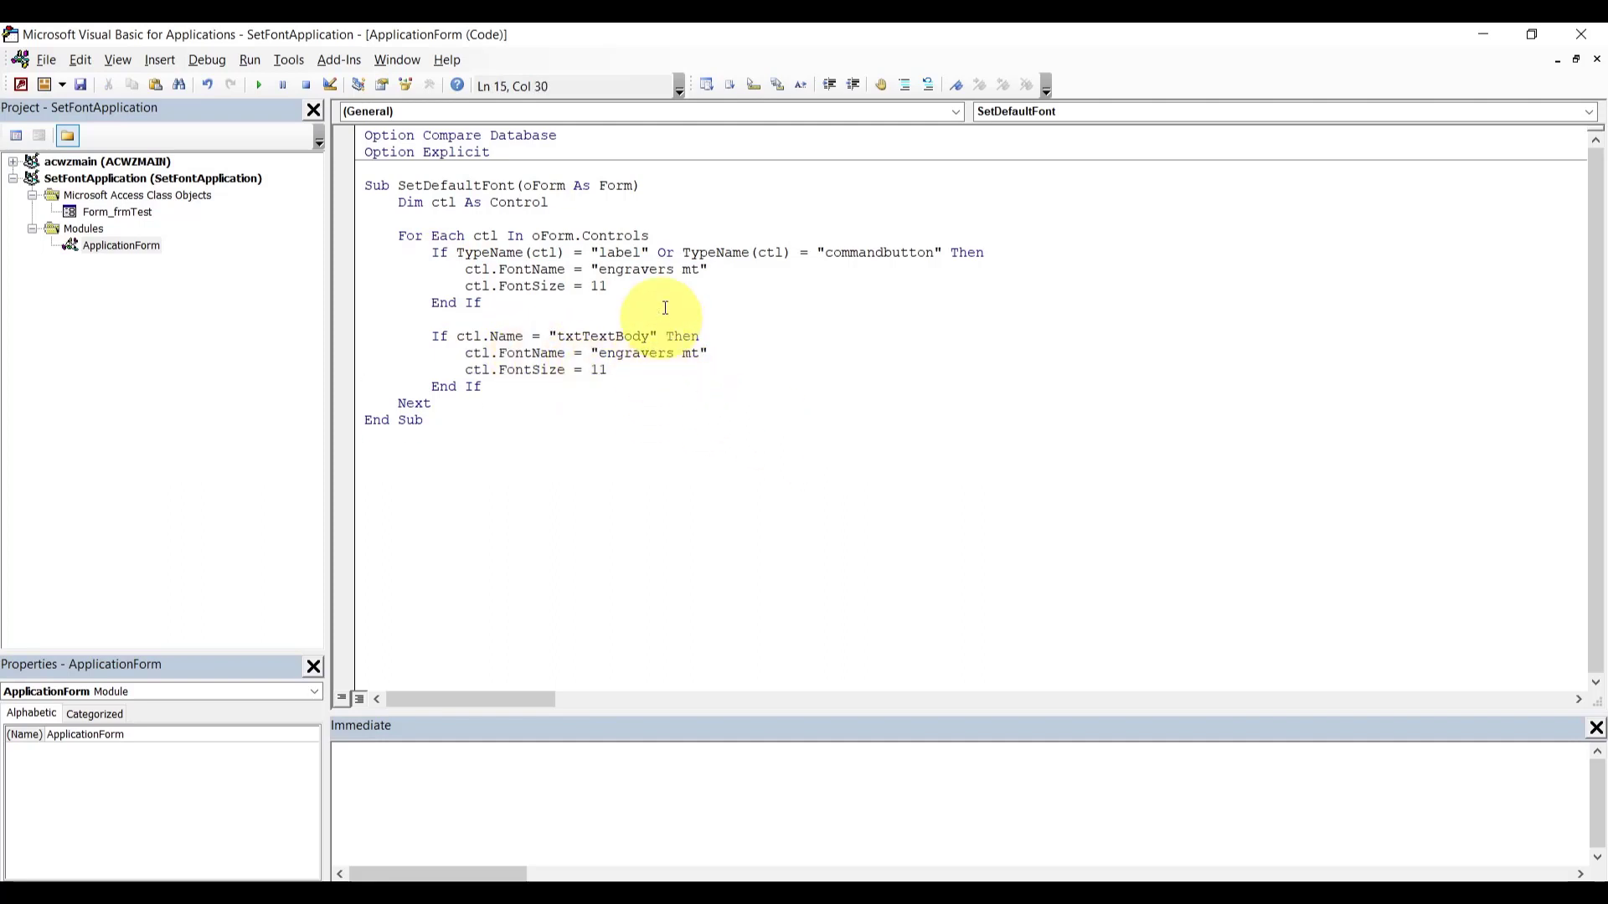
- Set labels and buttons to "vernada" size 10, and txtTextBody's font size to 10
{"action": "left_click_drag", "start_coordinate": [600, 270], "coordinate": [706, 270]}
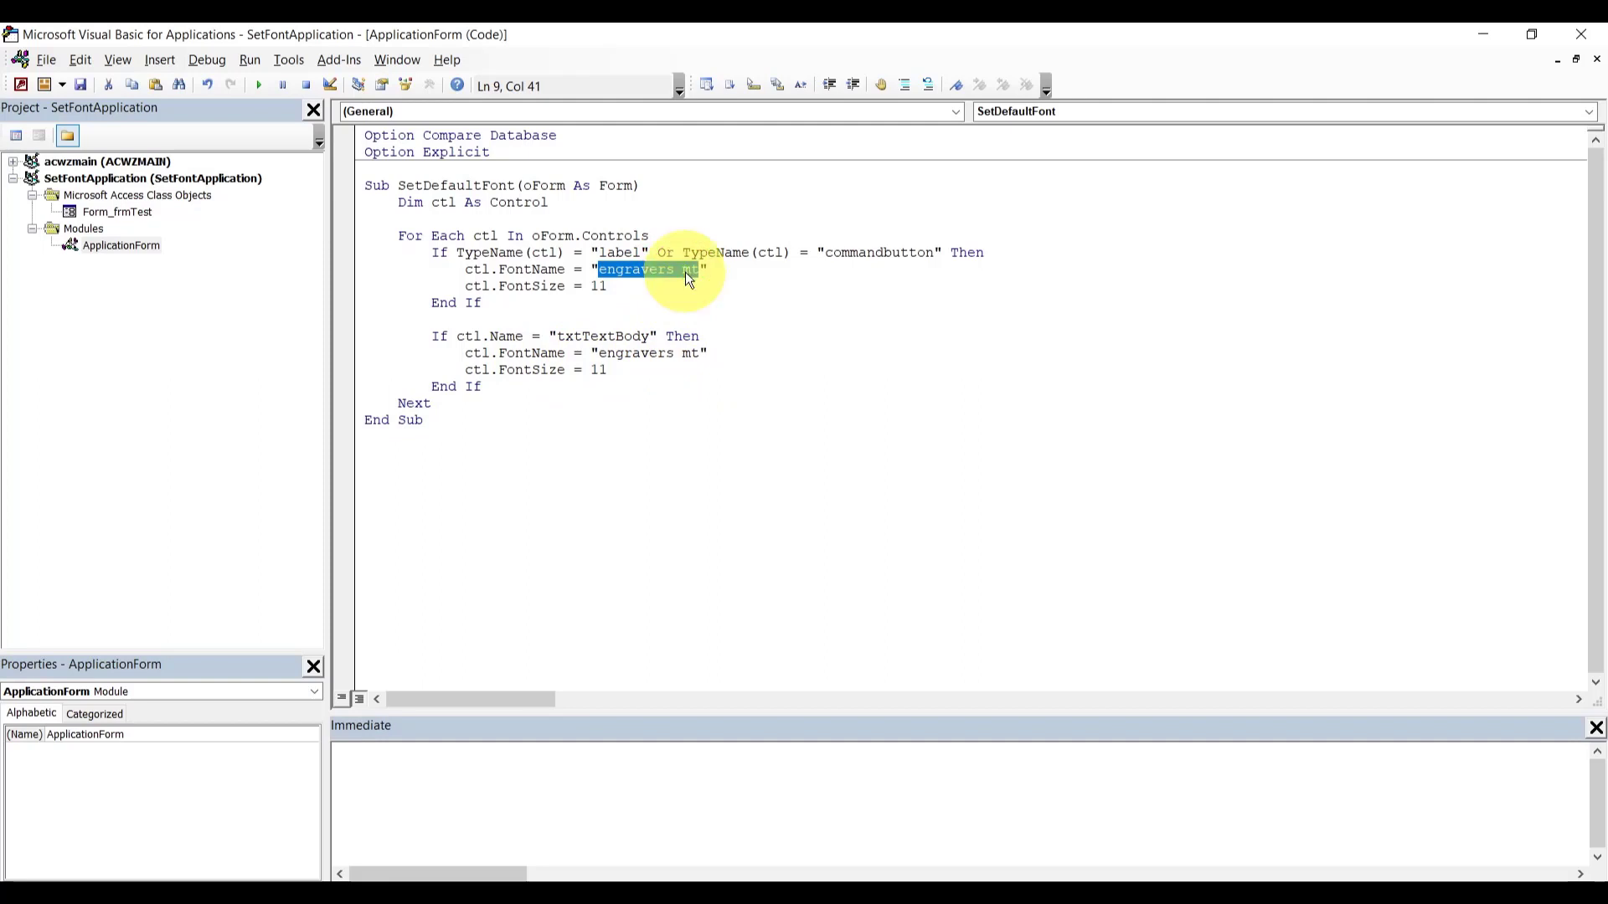
{"action": "type", "text": "vernada"}
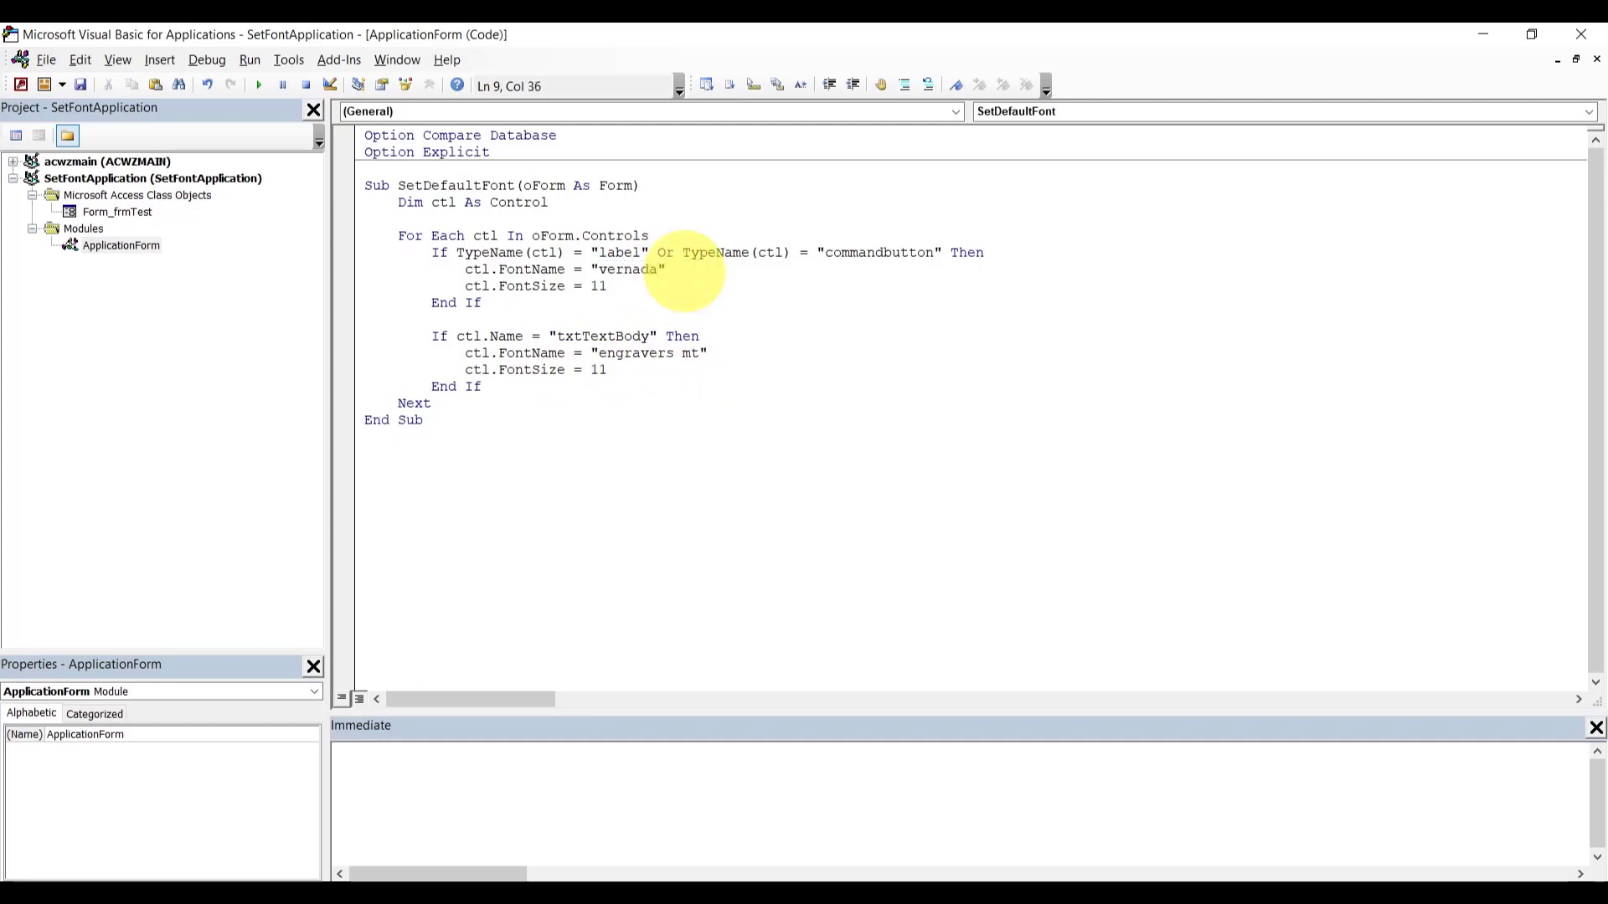
{"action": "double_click", "coordinate": [624, 284]}
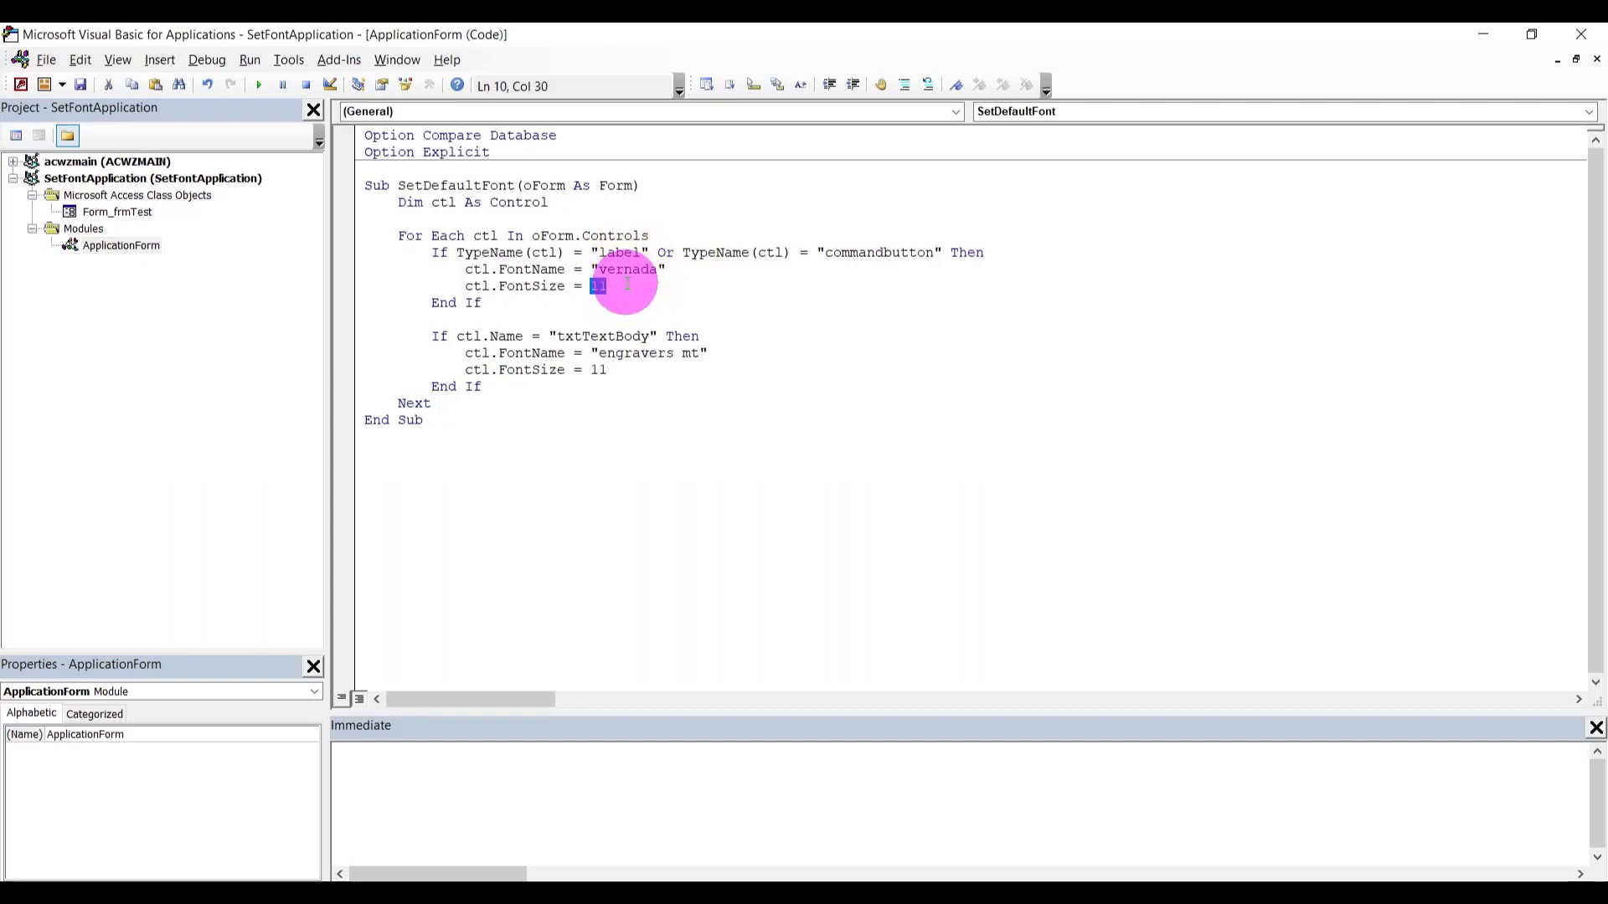
{"action": "type", "text": "10"}
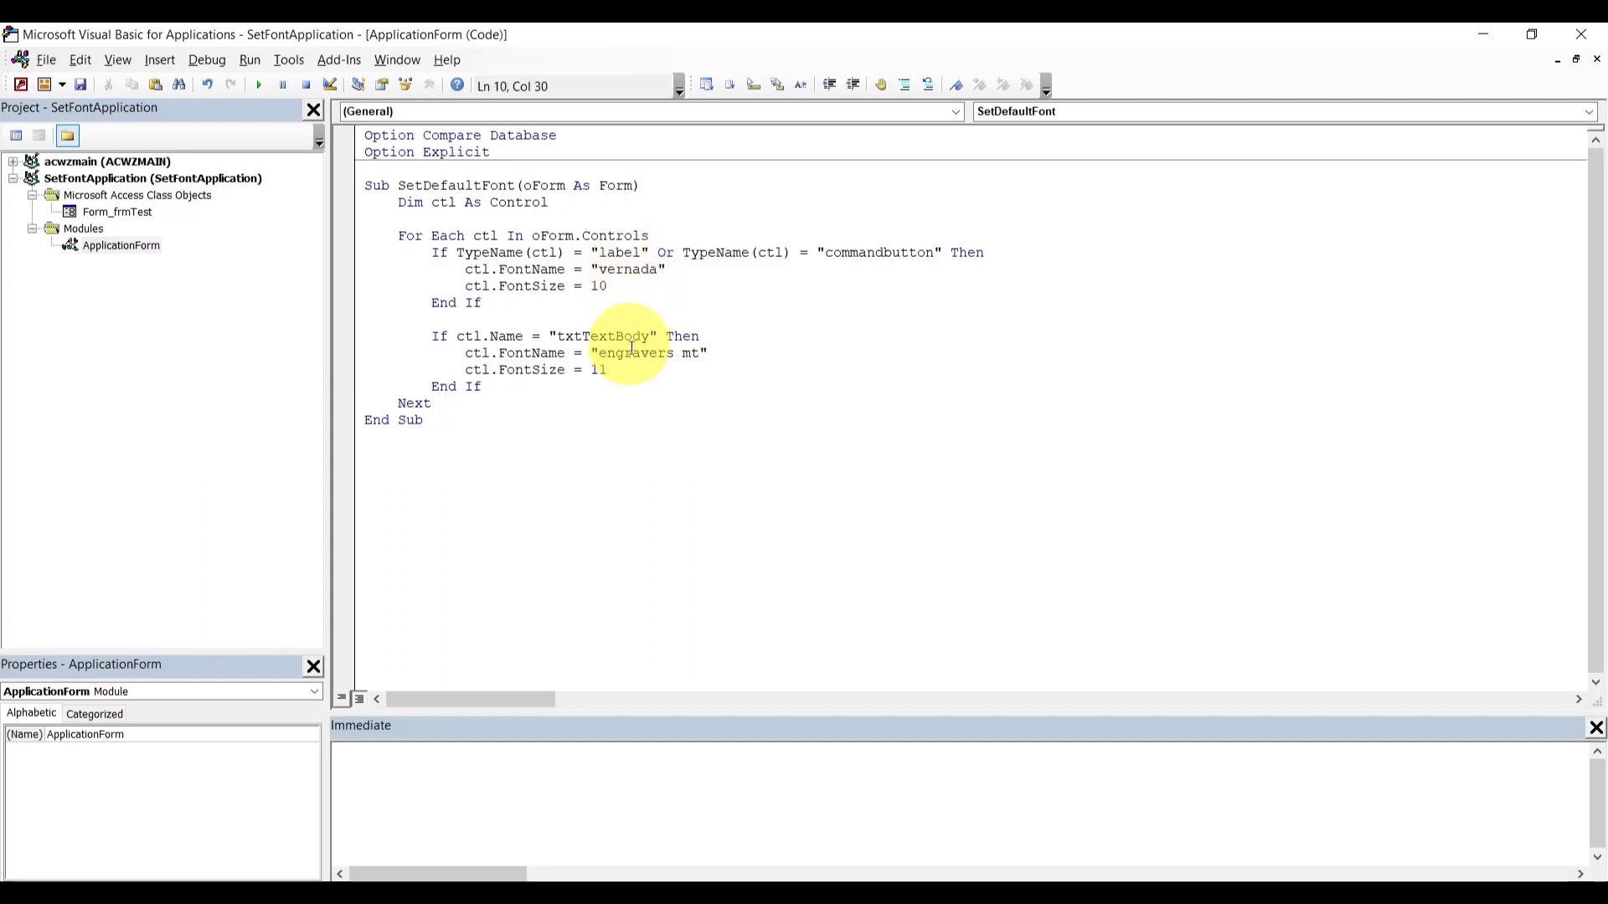
{"action": "left_click", "coordinate": [624, 367]}
{"action": "key", "text": "BackSpace"}
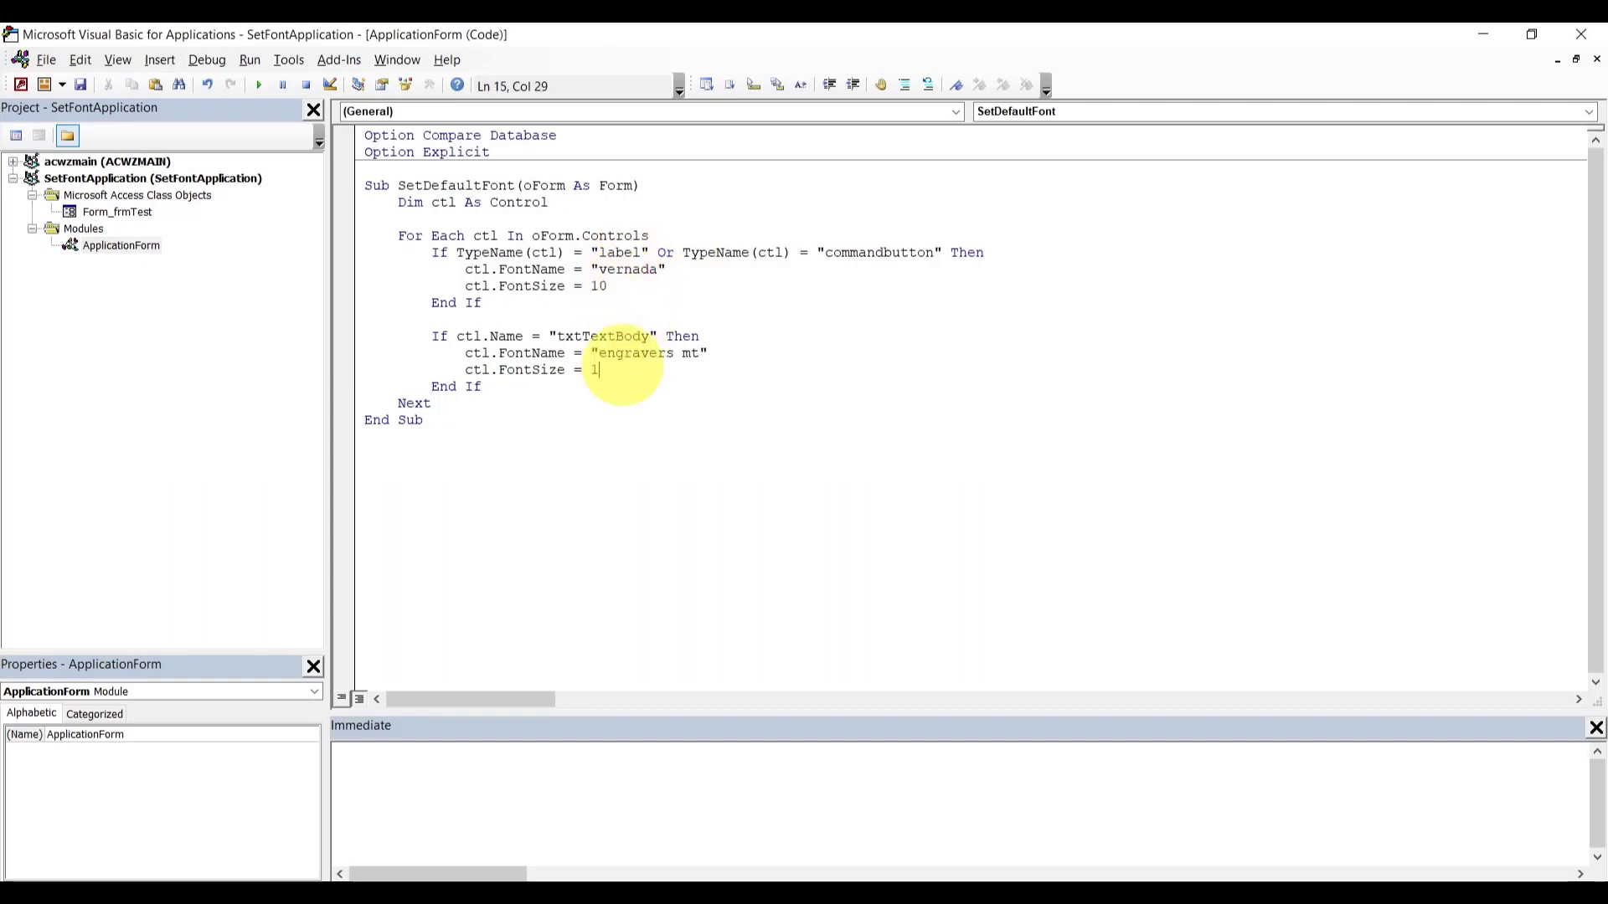
{"action": "type", "text": "0"}
{"action": "left_click", "coordinate": [619, 435]}
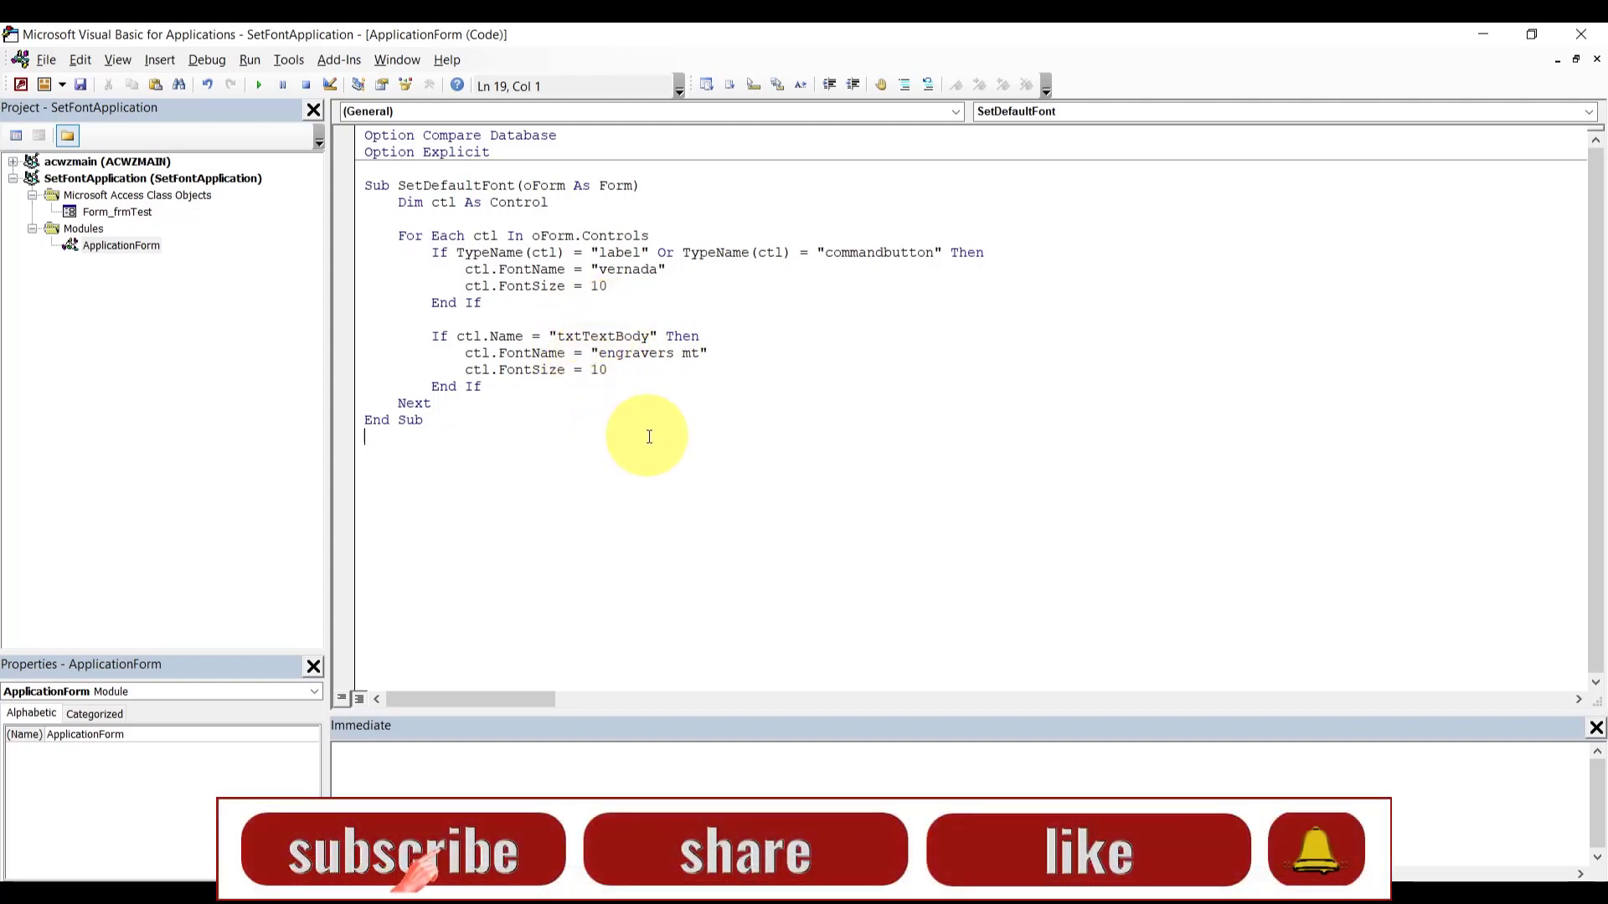
{"action": "double_click", "coordinate": [603, 338]}
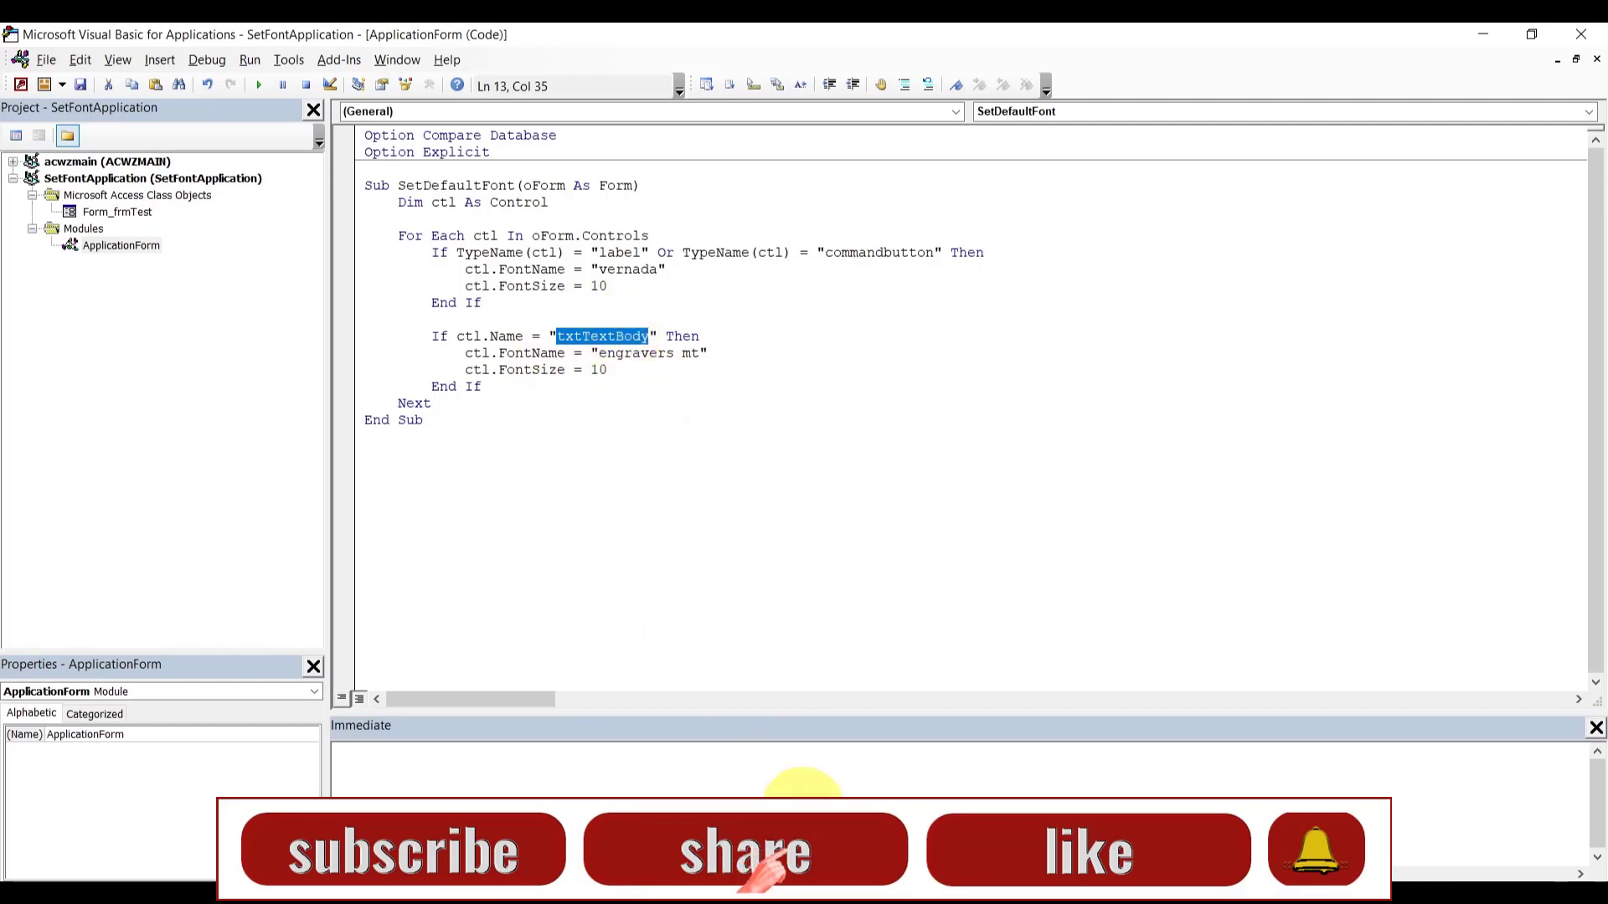
- Switch to Access and close frmTest's Design View
{"action": "left_click", "coordinate": [728, 763]}
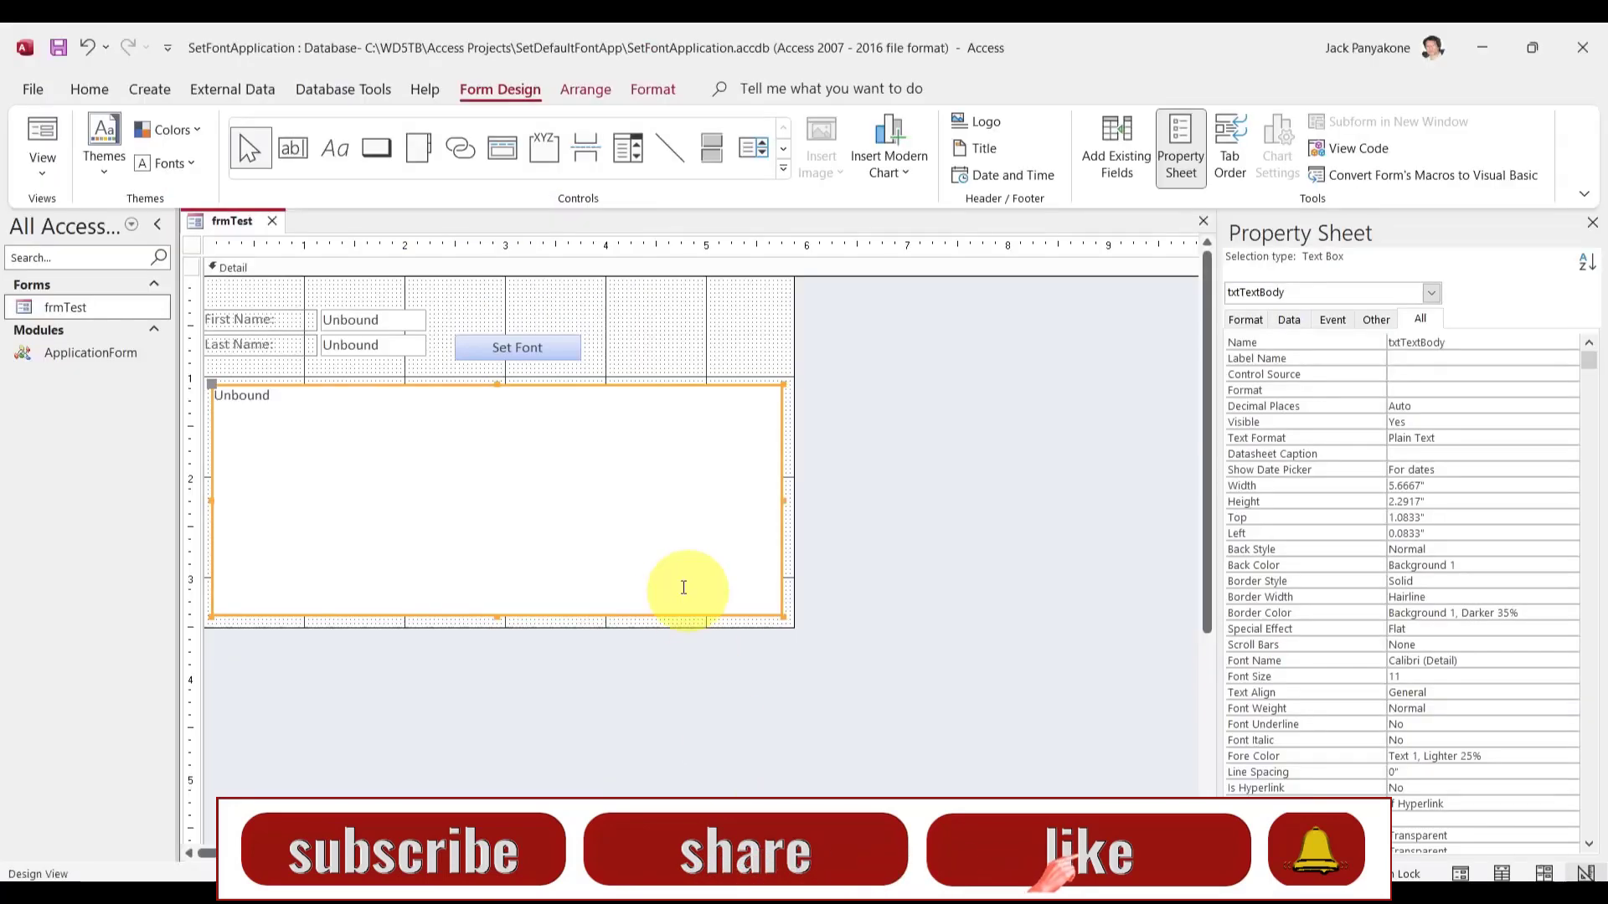
{"action": "left_click", "coordinate": [684, 700]}
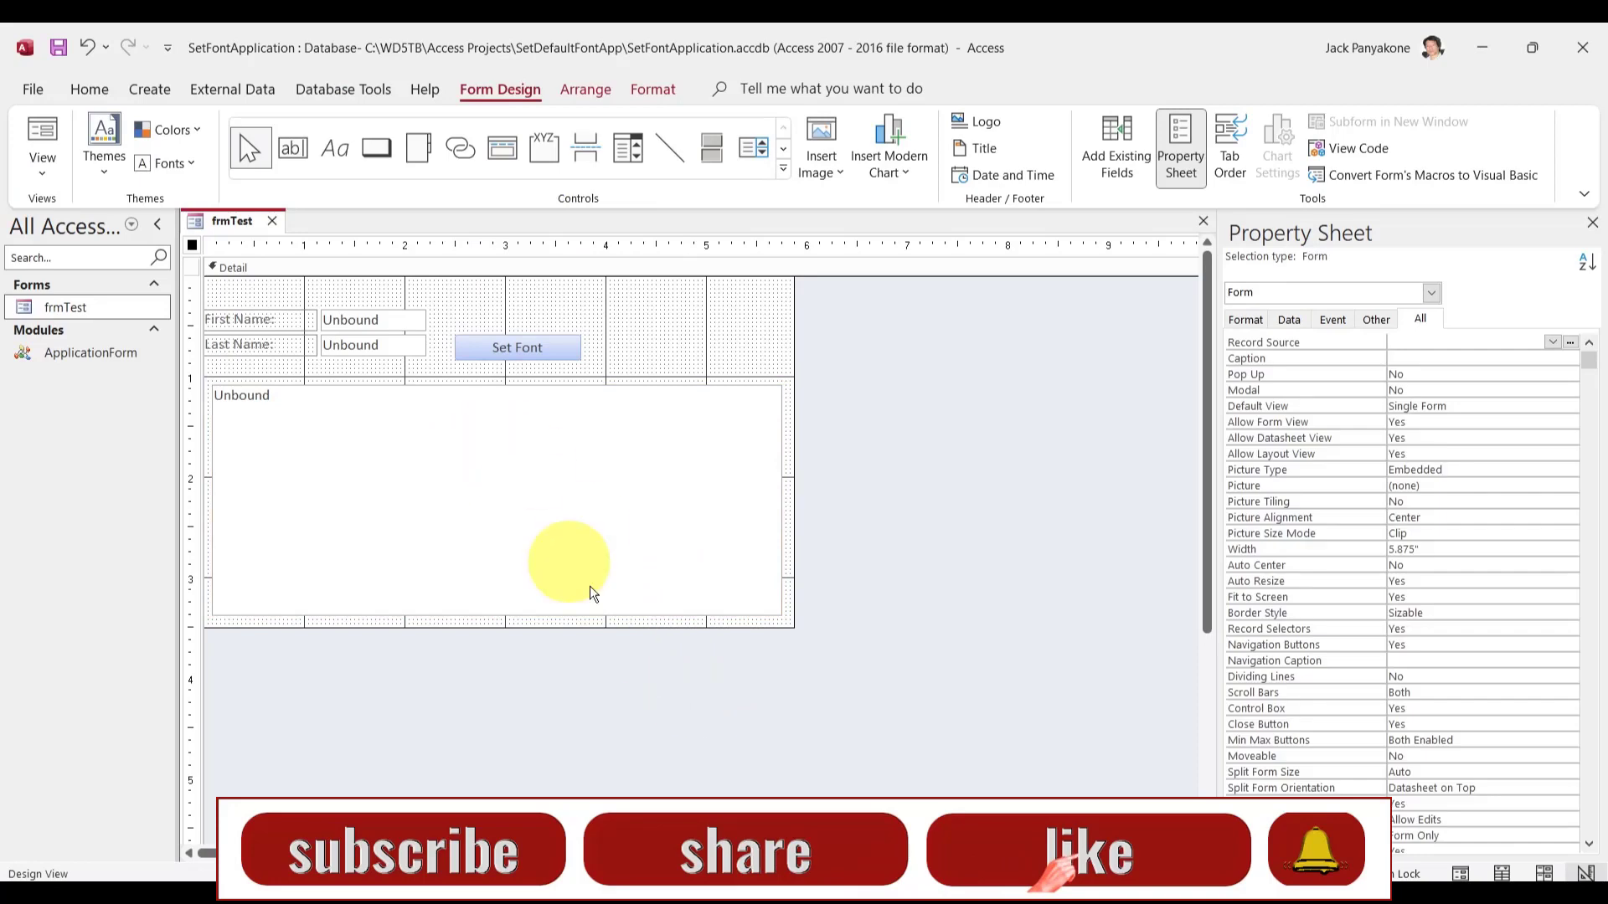
{"action": "mouse_move", "coordinate": [846, 889]}
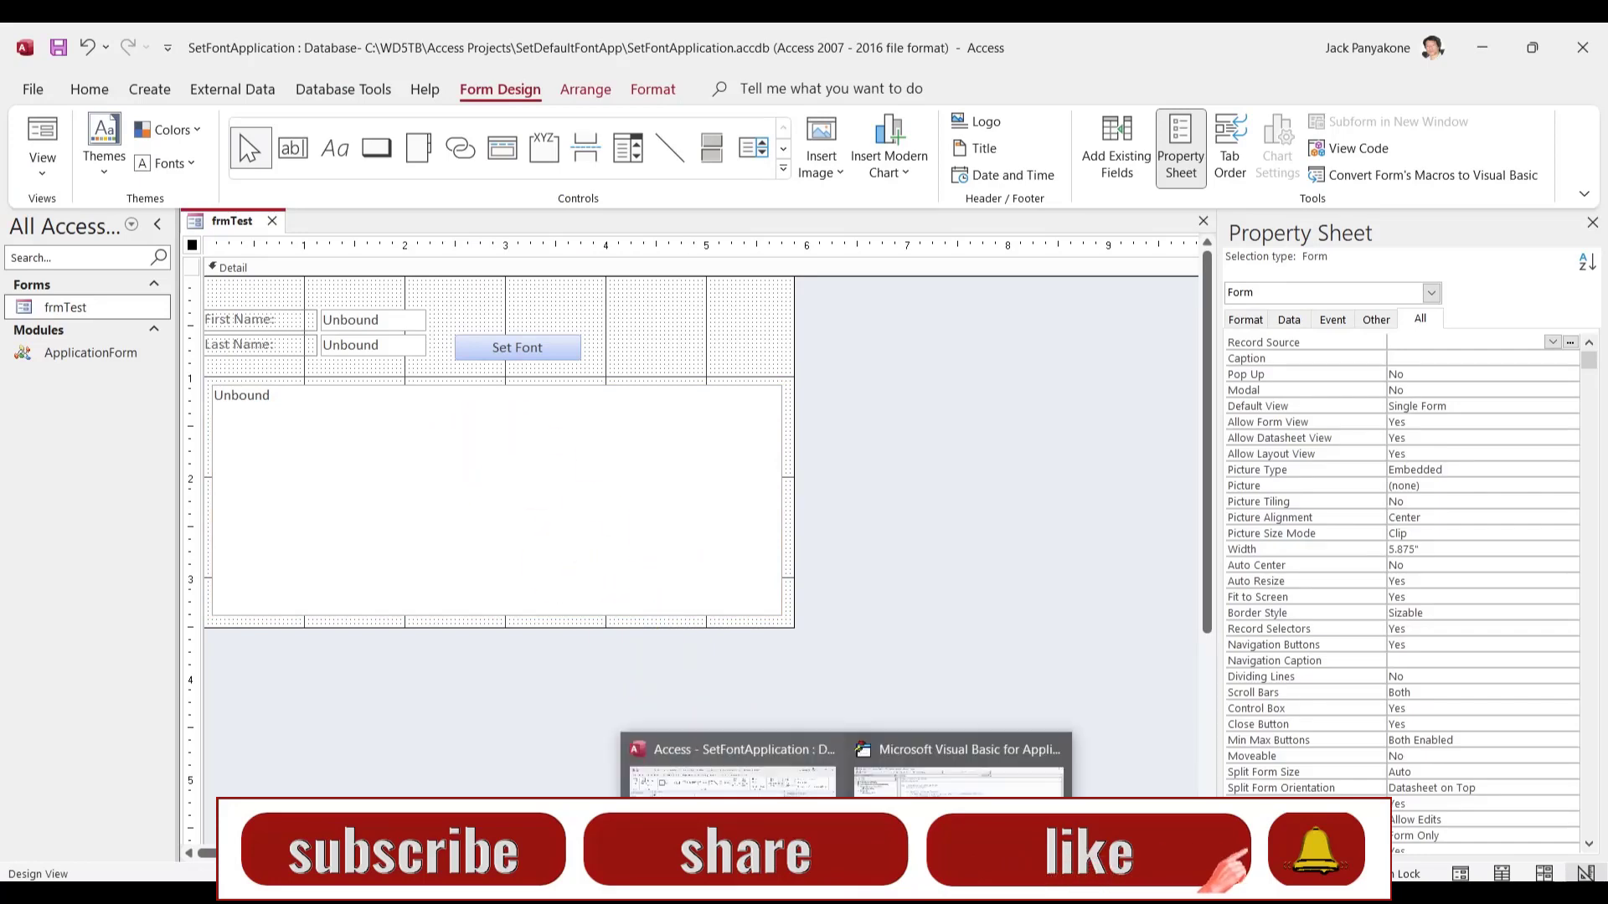
{"action": "left_click", "coordinate": [959, 764]}
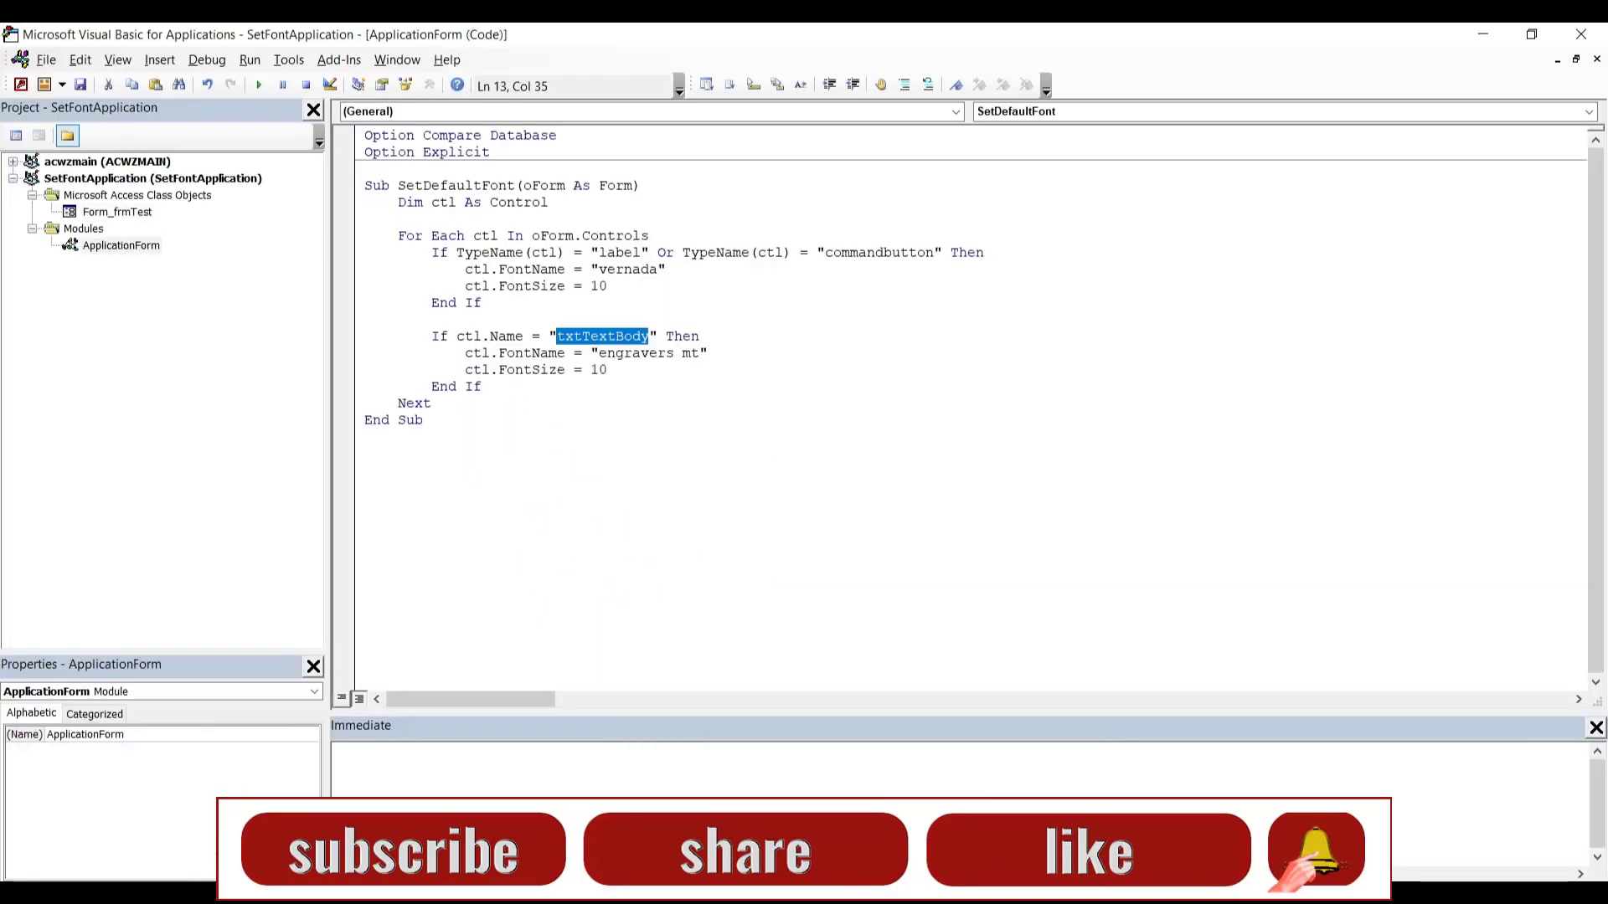
{"action": "left_click", "coordinate": [725, 787]}
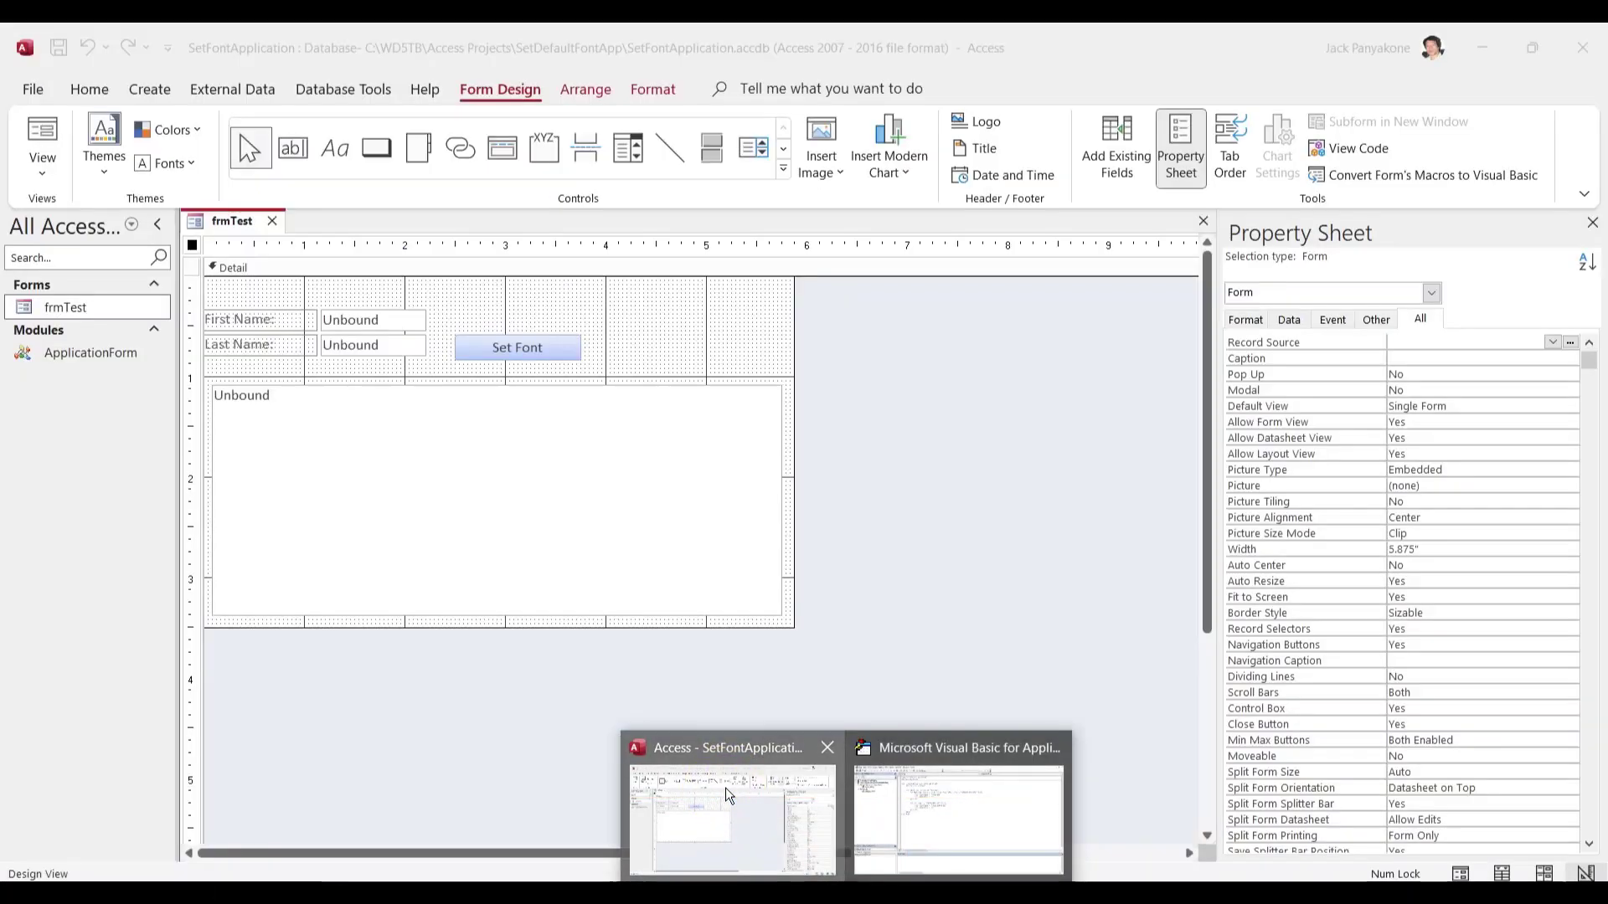
{"action": "left_click", "coordinate": [273, 220]}
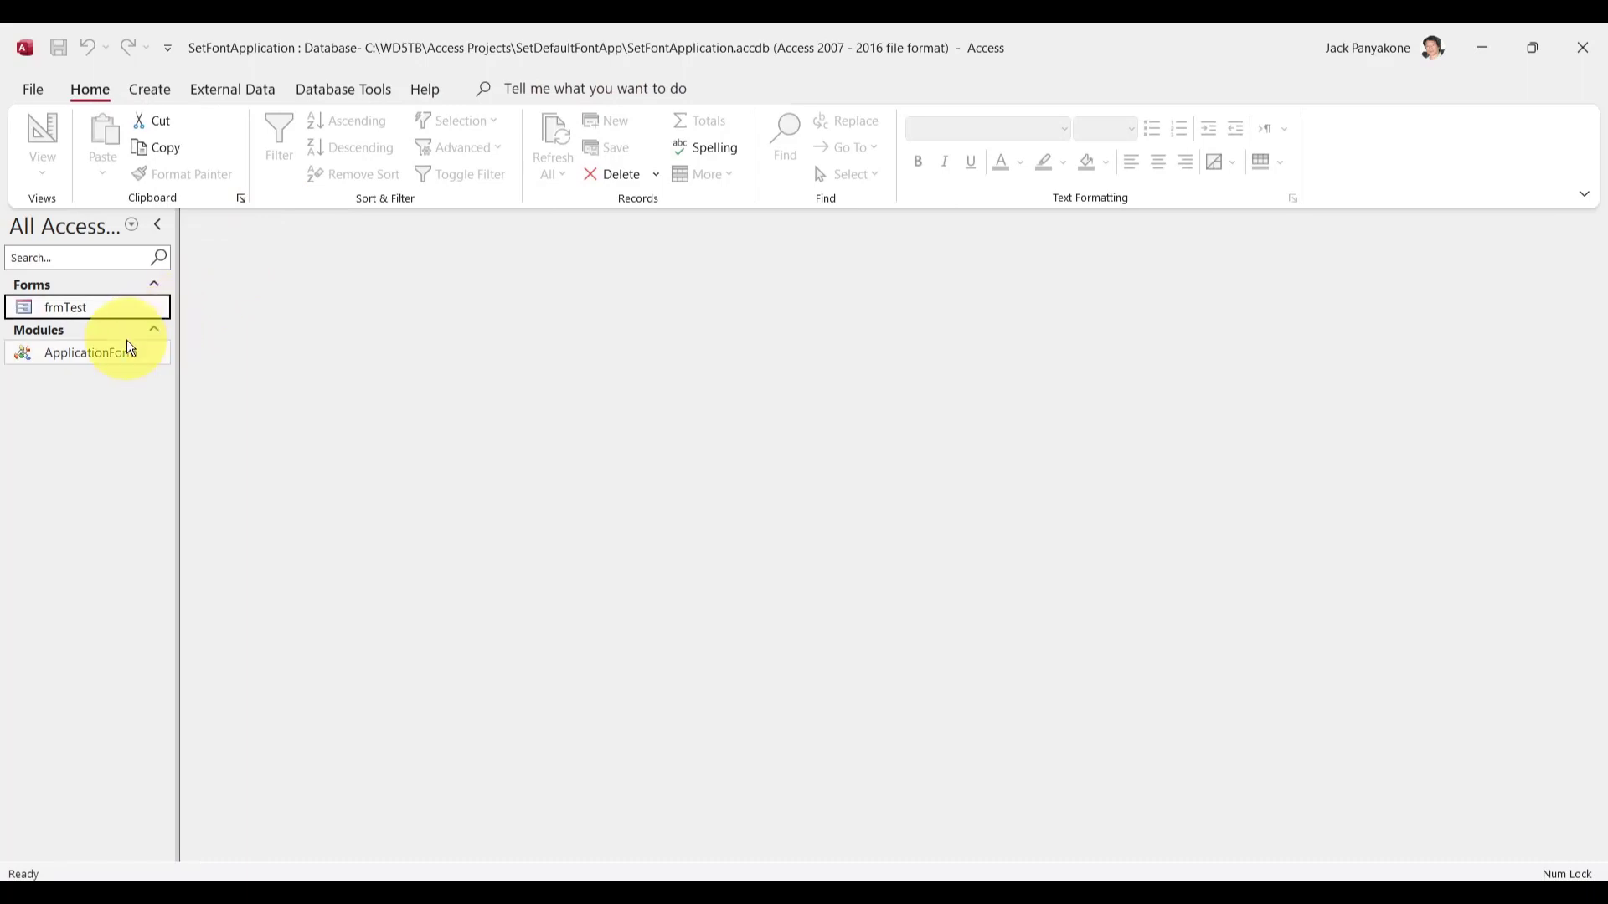
- Open frmTest in Form View, close it again, and return to the VBA code
{"action": "double_click", "coordinate": [121, 317]}
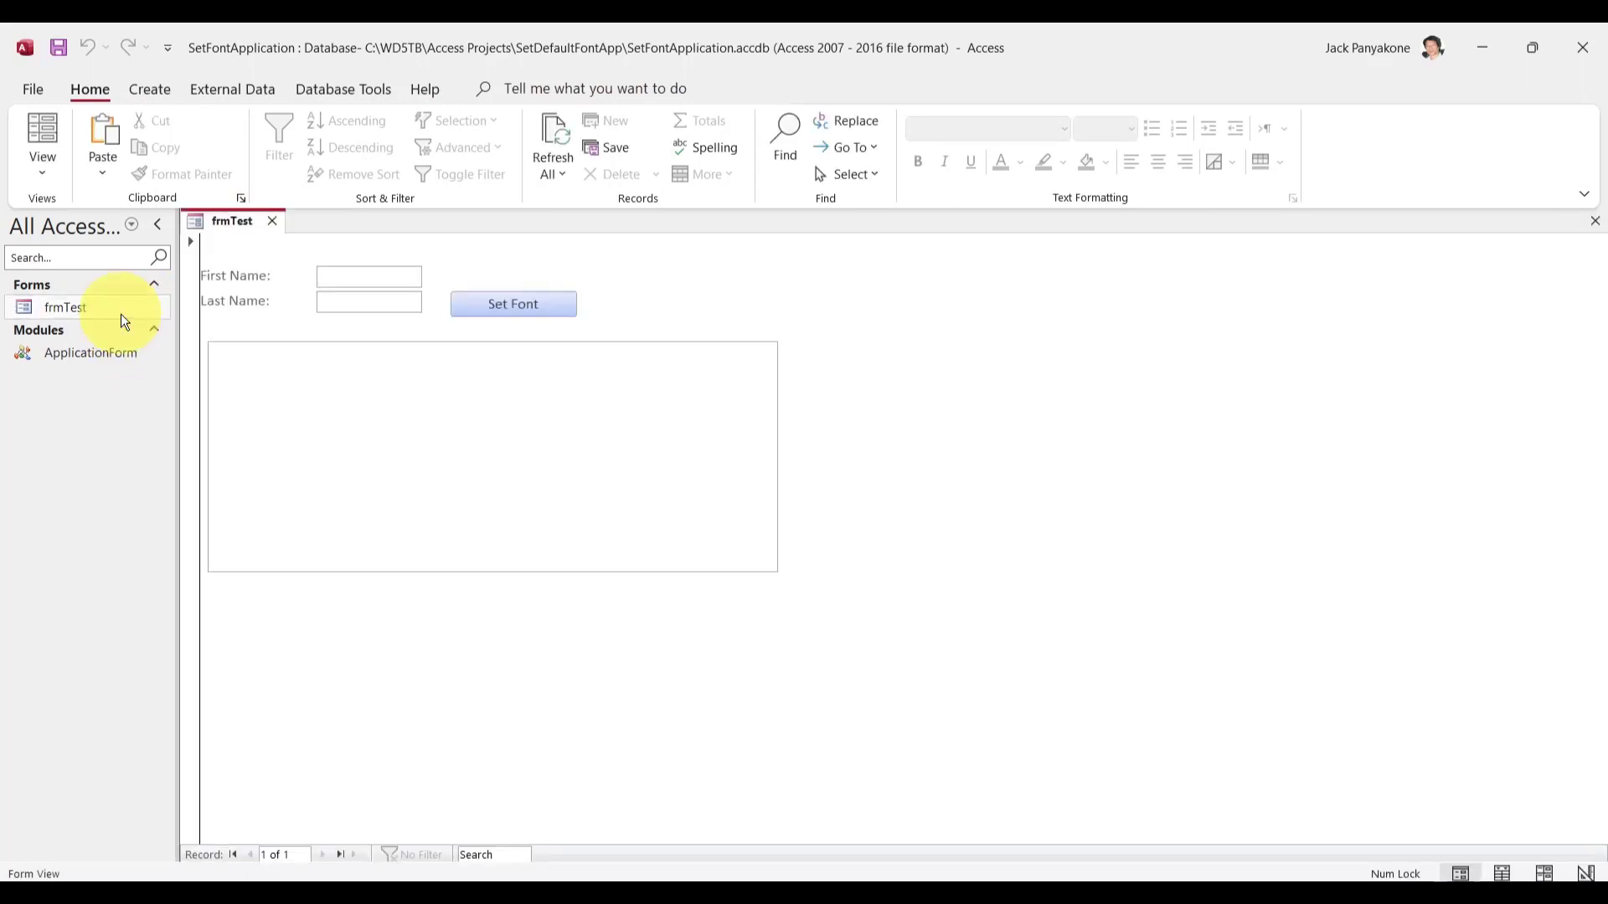
{"action": "left_click", "coordinate": [272, 221]}
{"action": "left_click", "coordinate": [846, 881]}
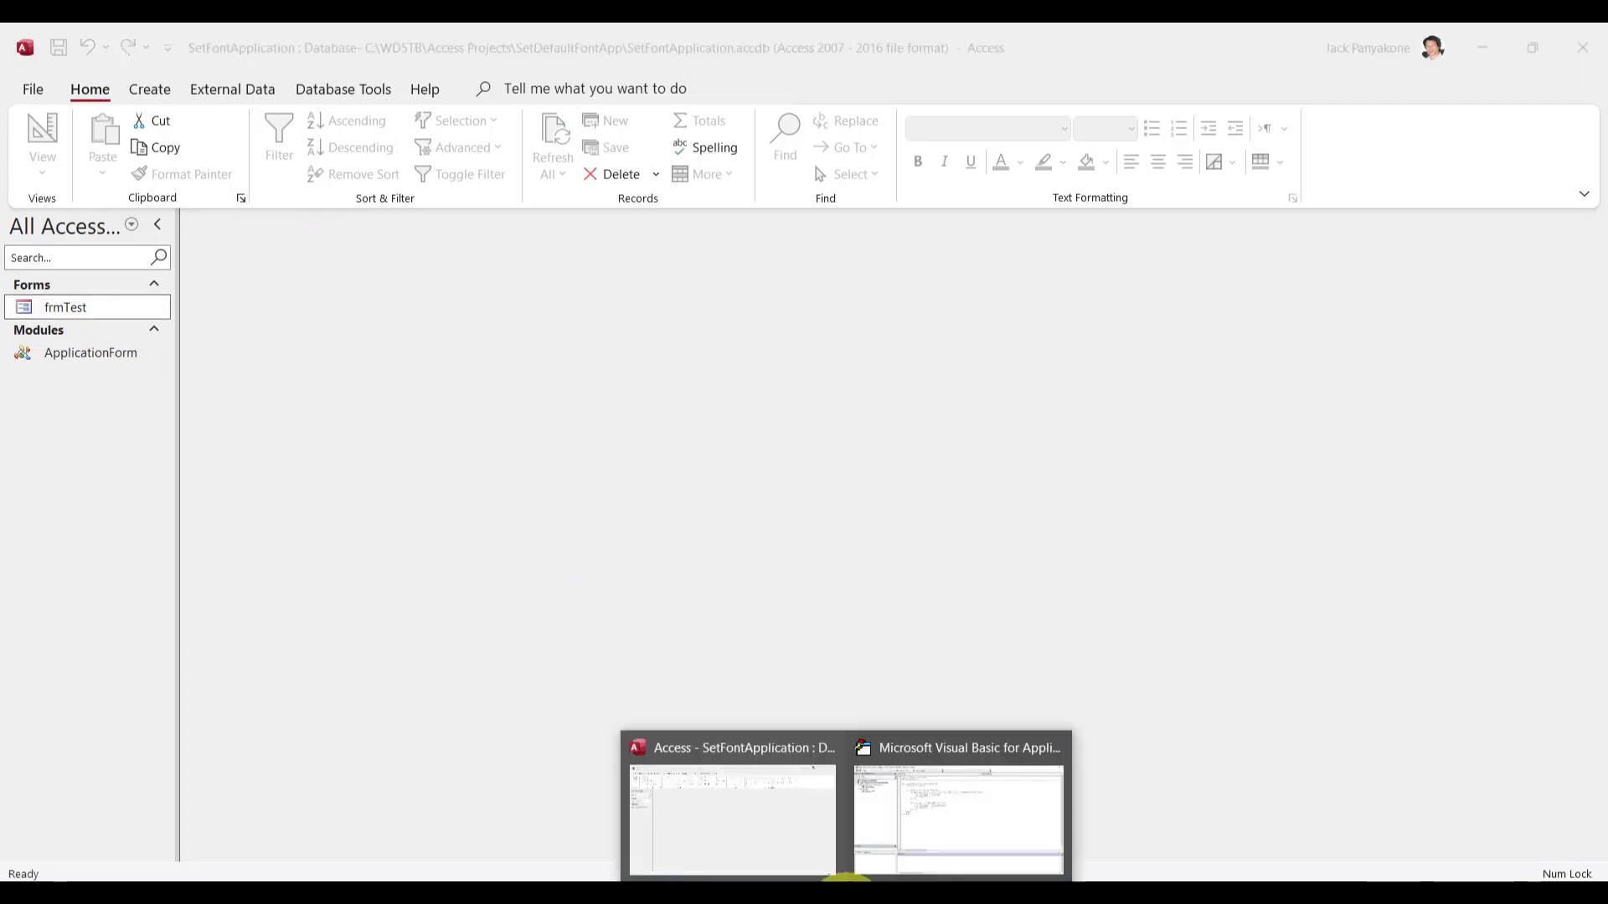
{"action": "left_click", "coordinate": [933, 836]}
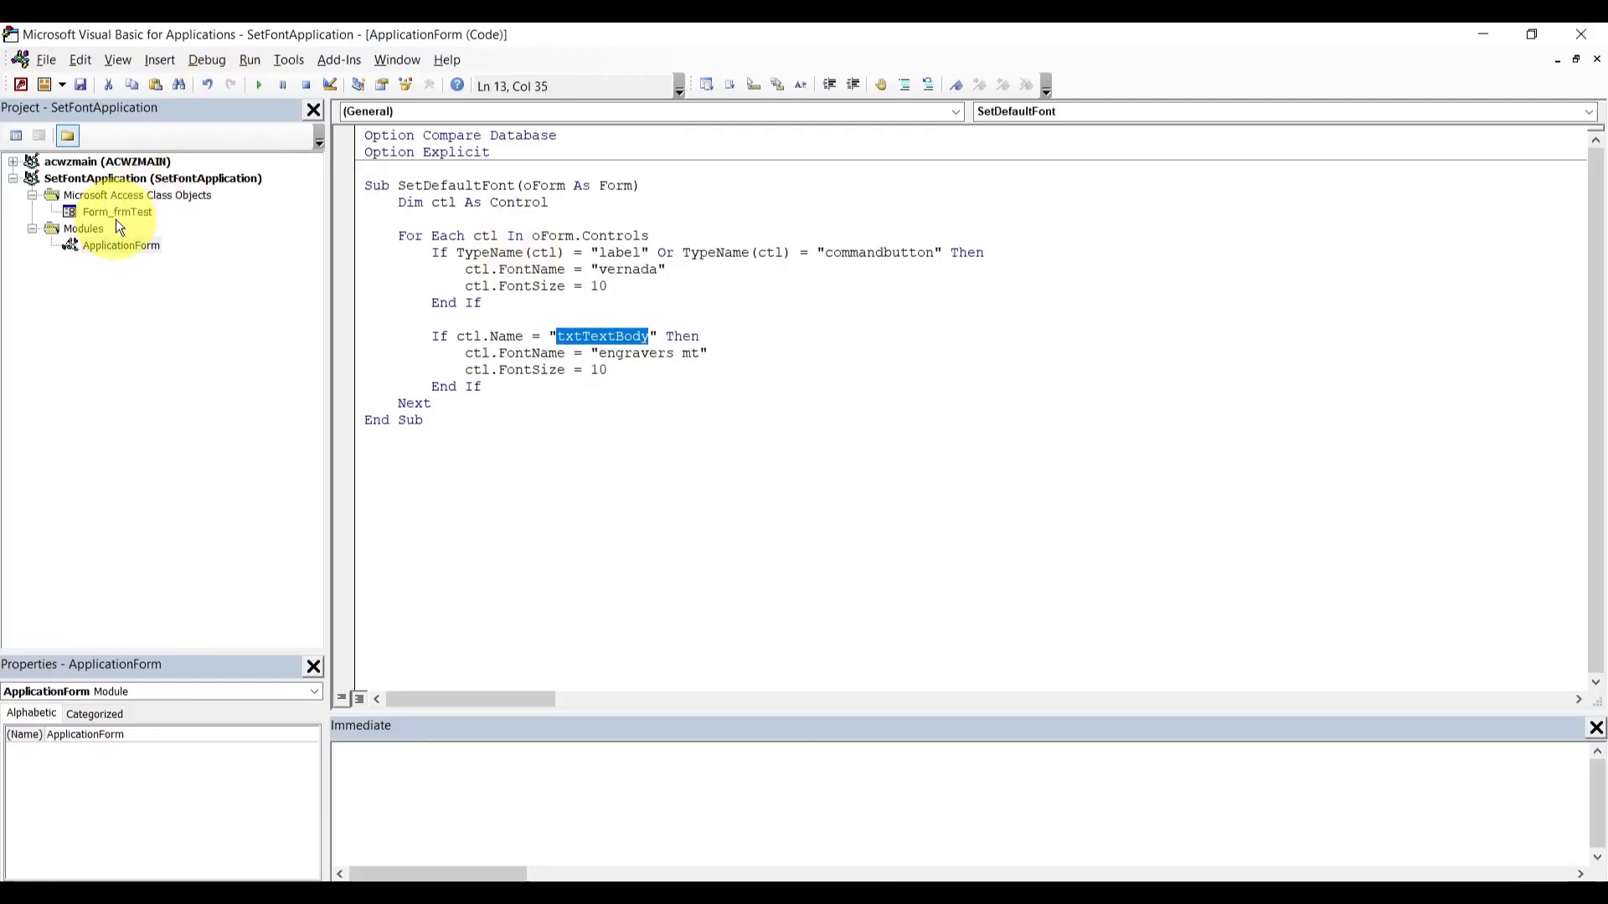
- In frmTest's code, uncomment the load-event call and review SetDefaultFont in the button handler
{"action": "double_click", "coordinate": [118, 212]}
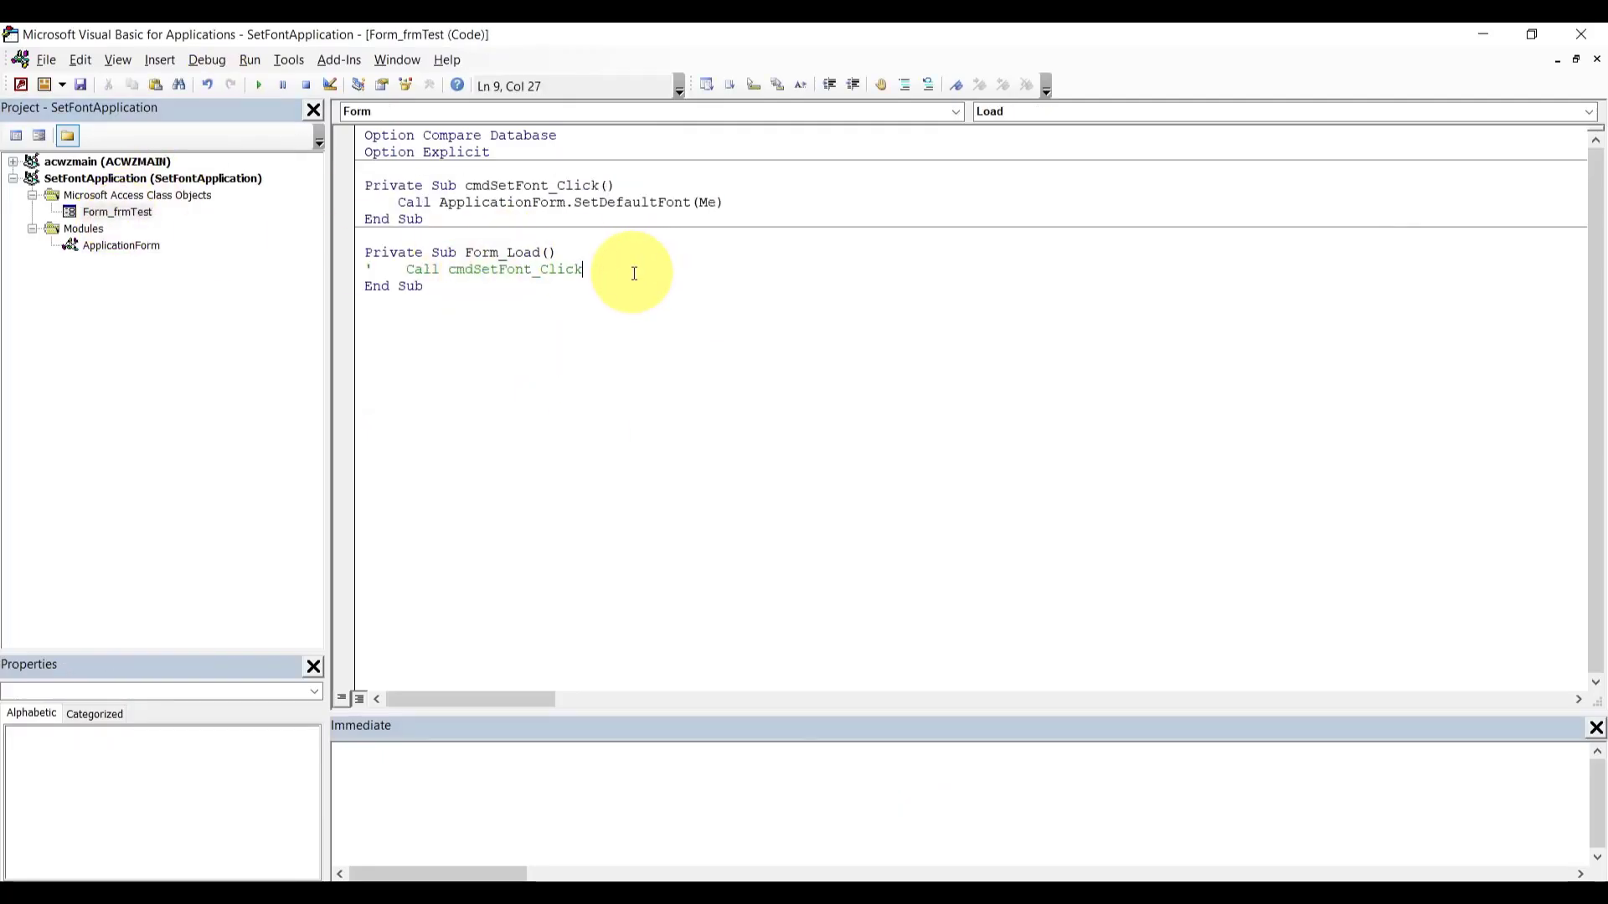
{"action": "left_click", "coordinate": [928, 85]}
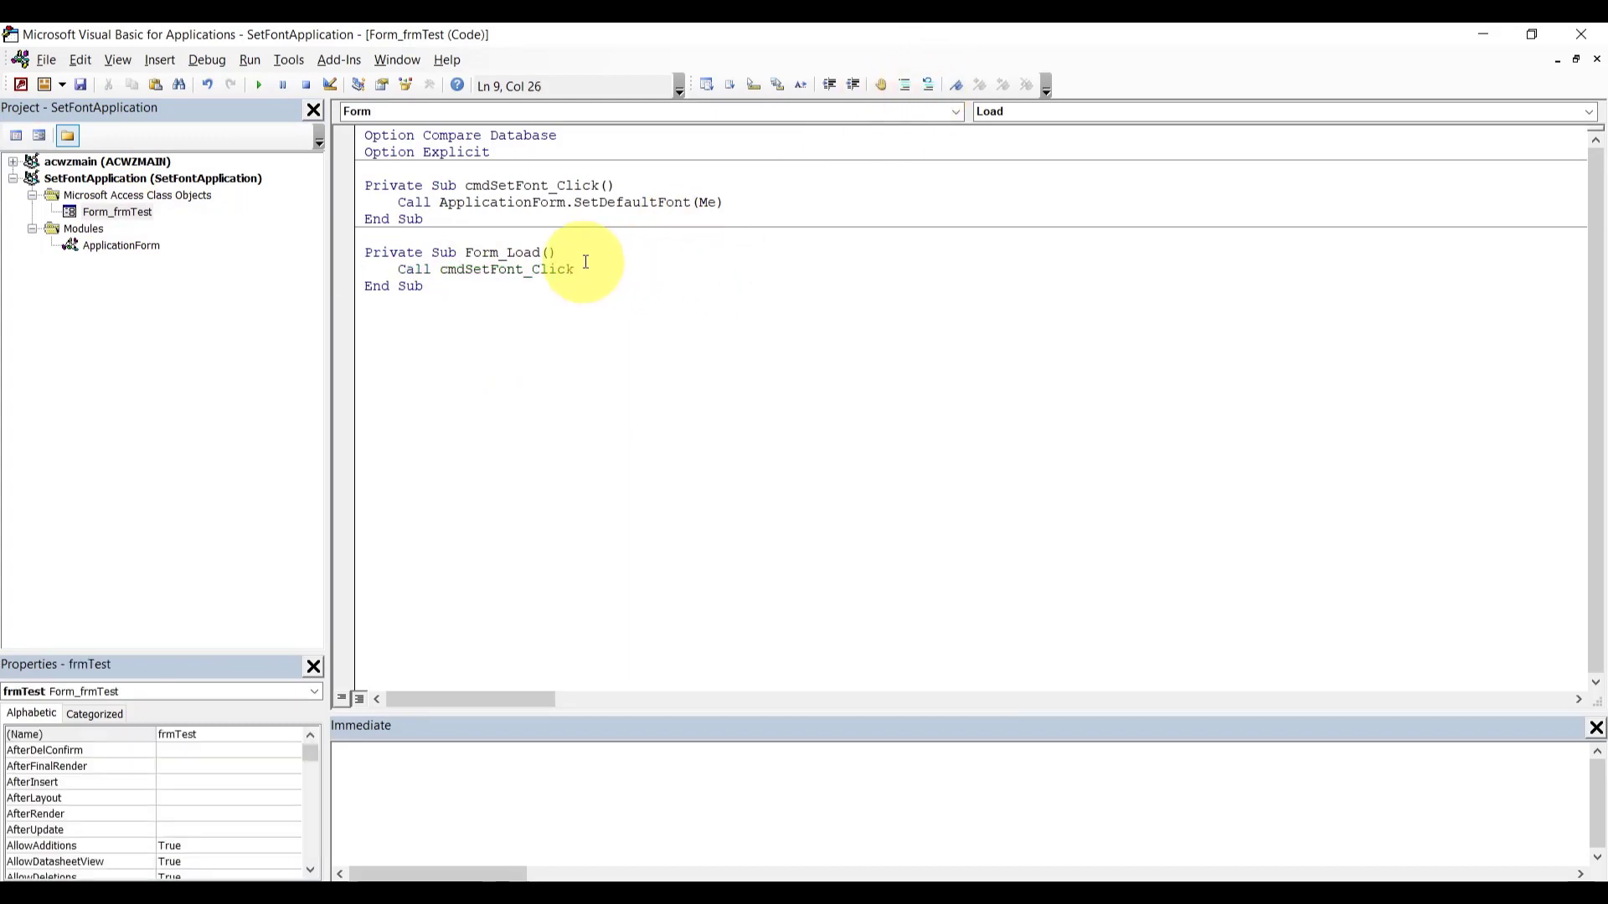
{"action": "double_click", "coordinate": [610, 203]}
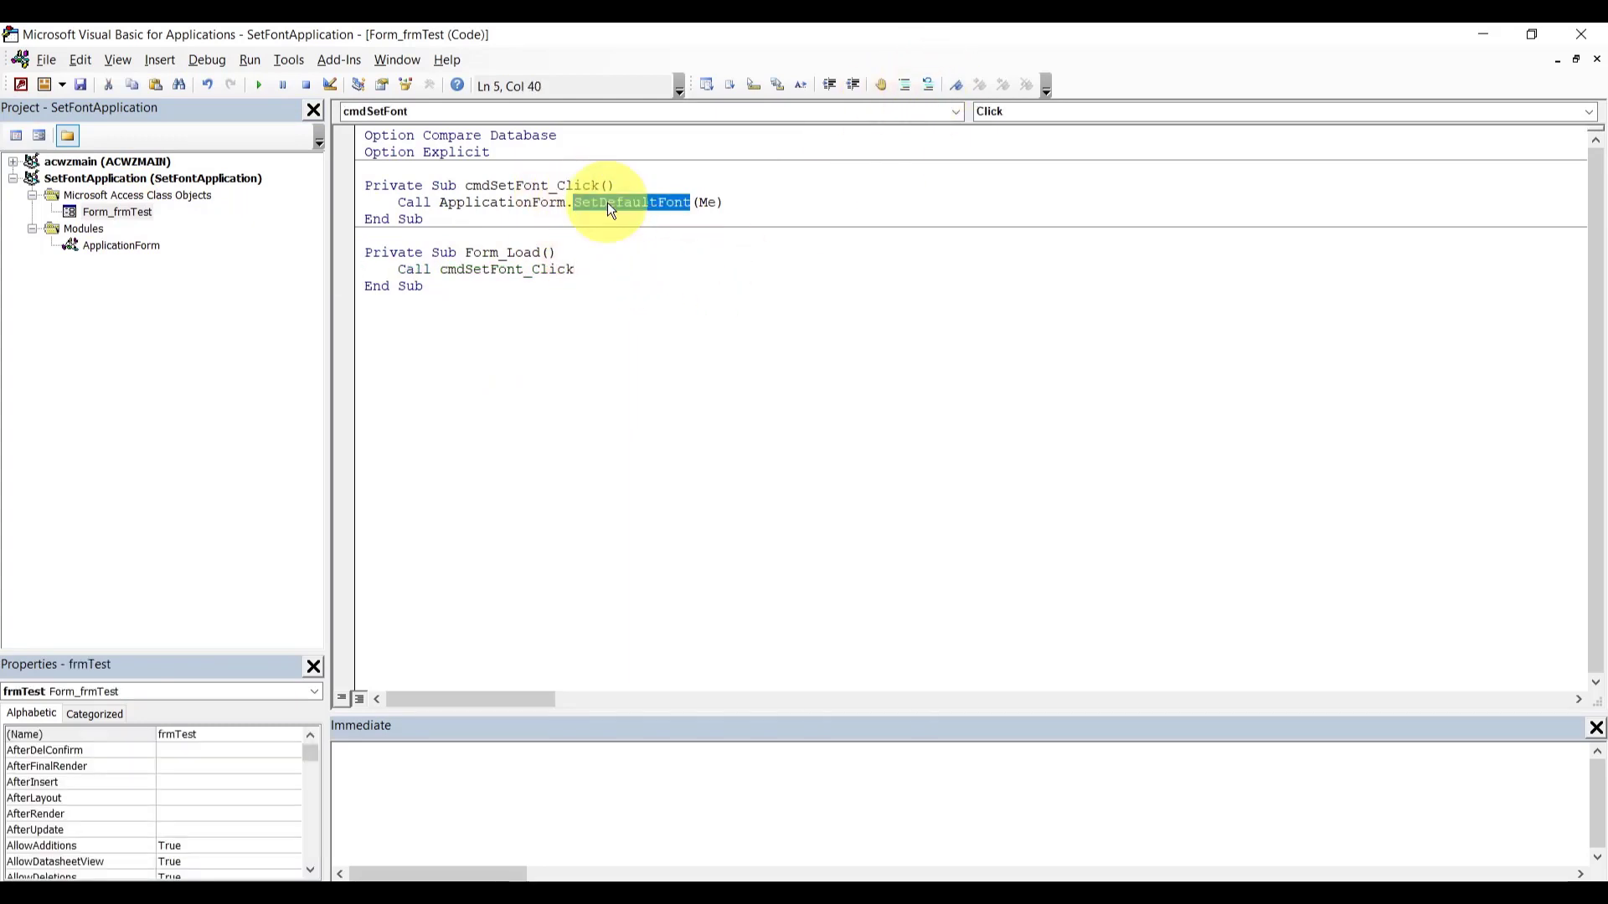
{"action": "left_click", "coordinate": [714, 612]}
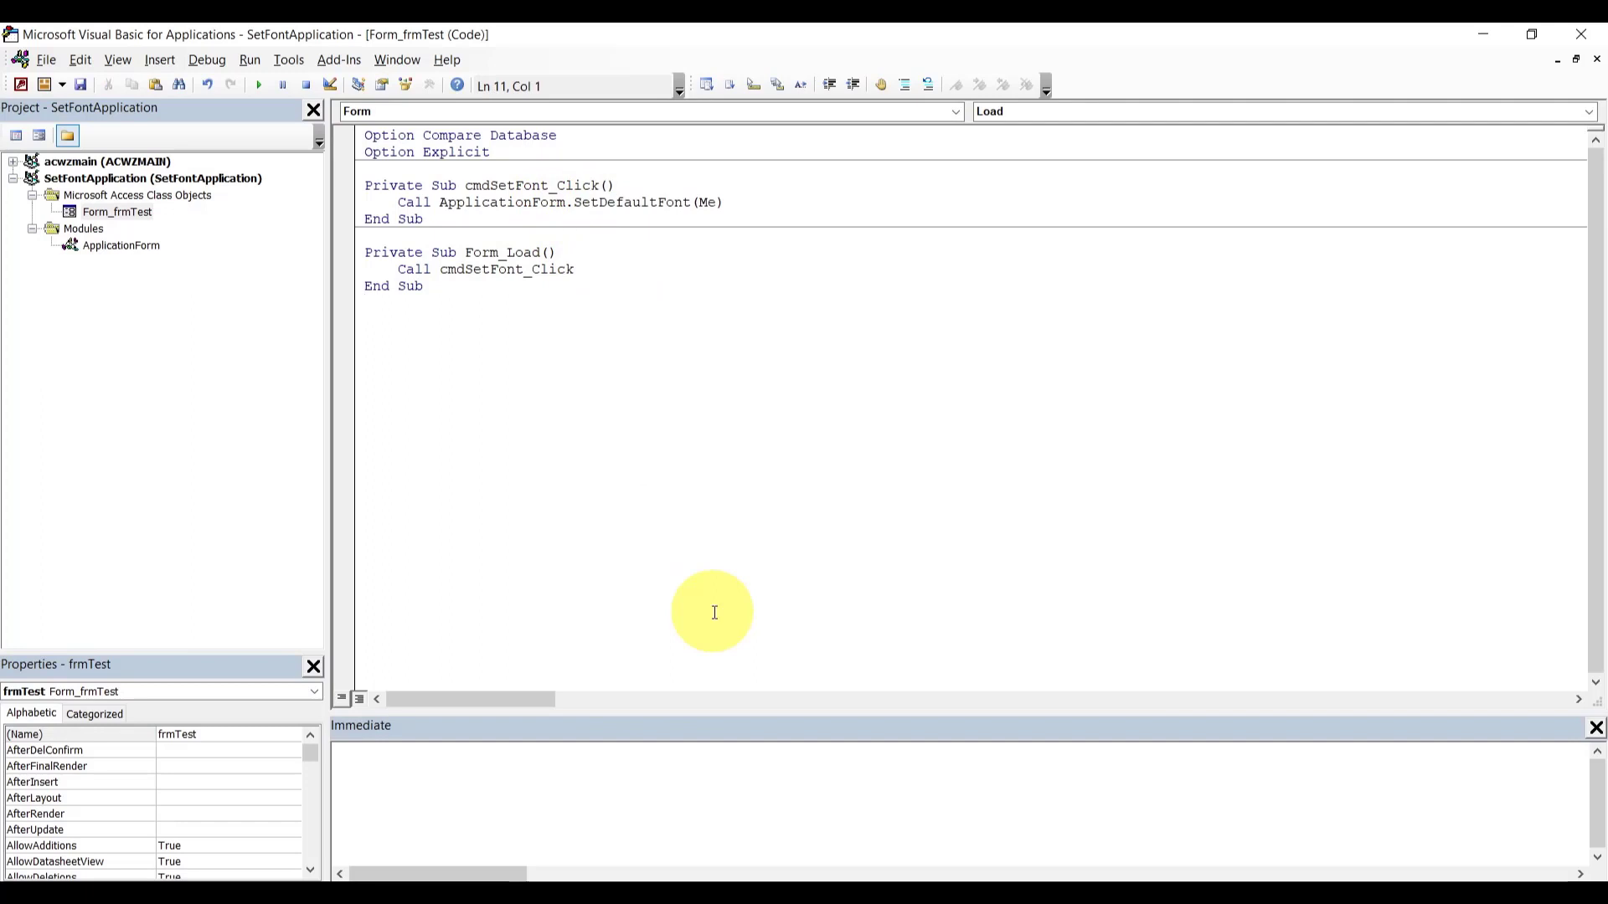
- Close frmTest's design, check the ApplicationForm module, and open frmTest in Form View
{"action": "mouse_move", "coordinate": [850, 871]}
{"action": "left_click", "coordinate": [755, 837]}
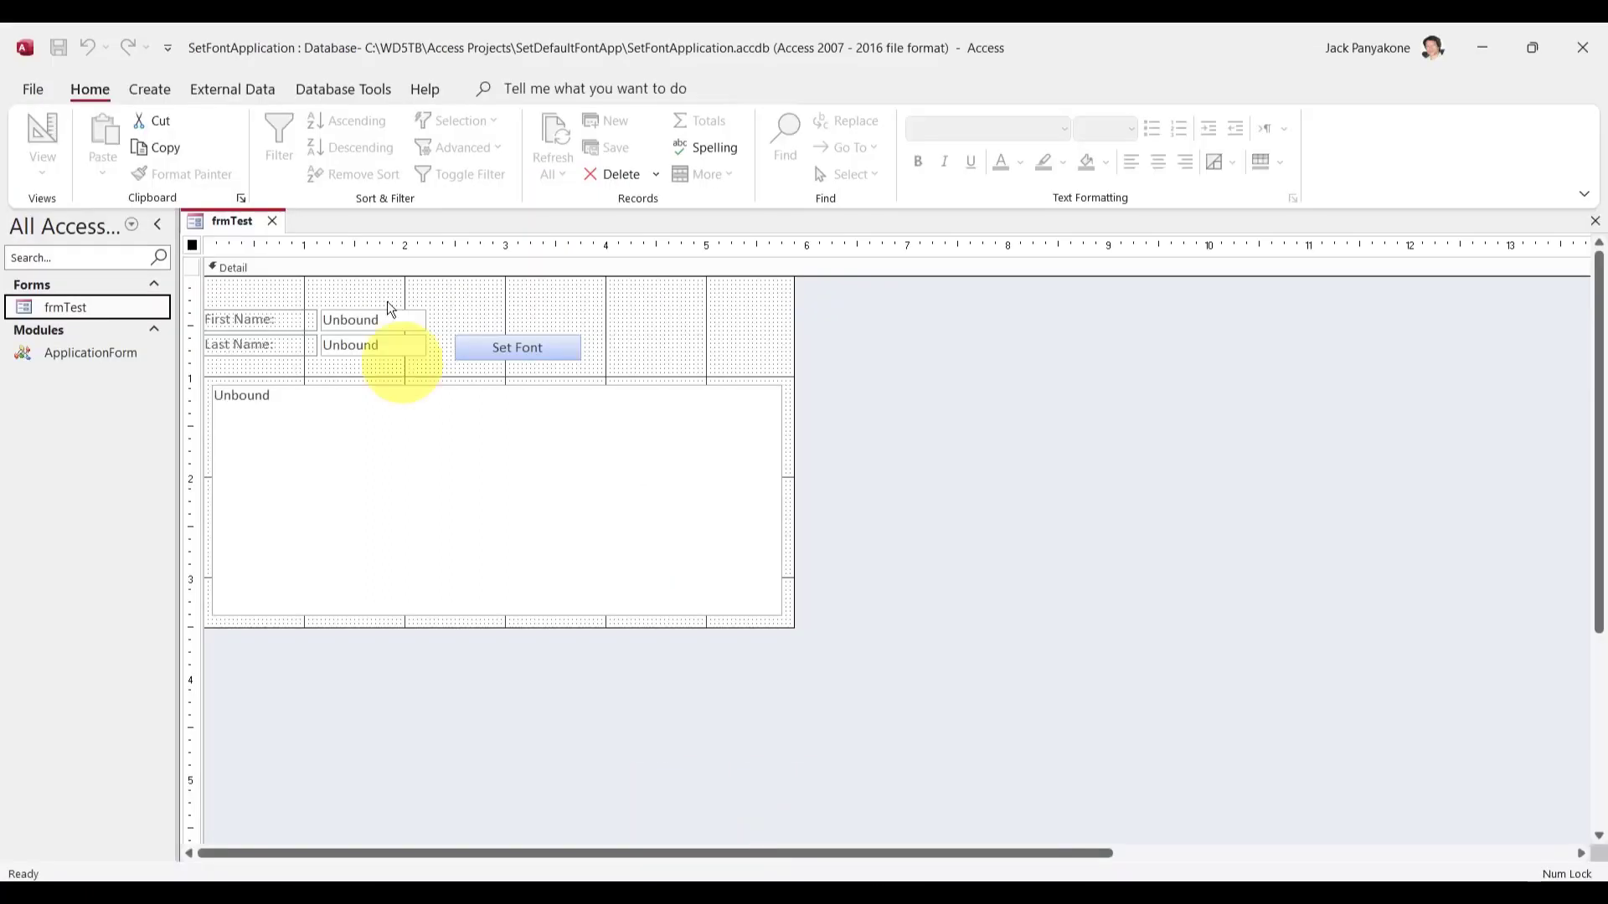
{"action": "left_click", "coordinate": [271, 221]}
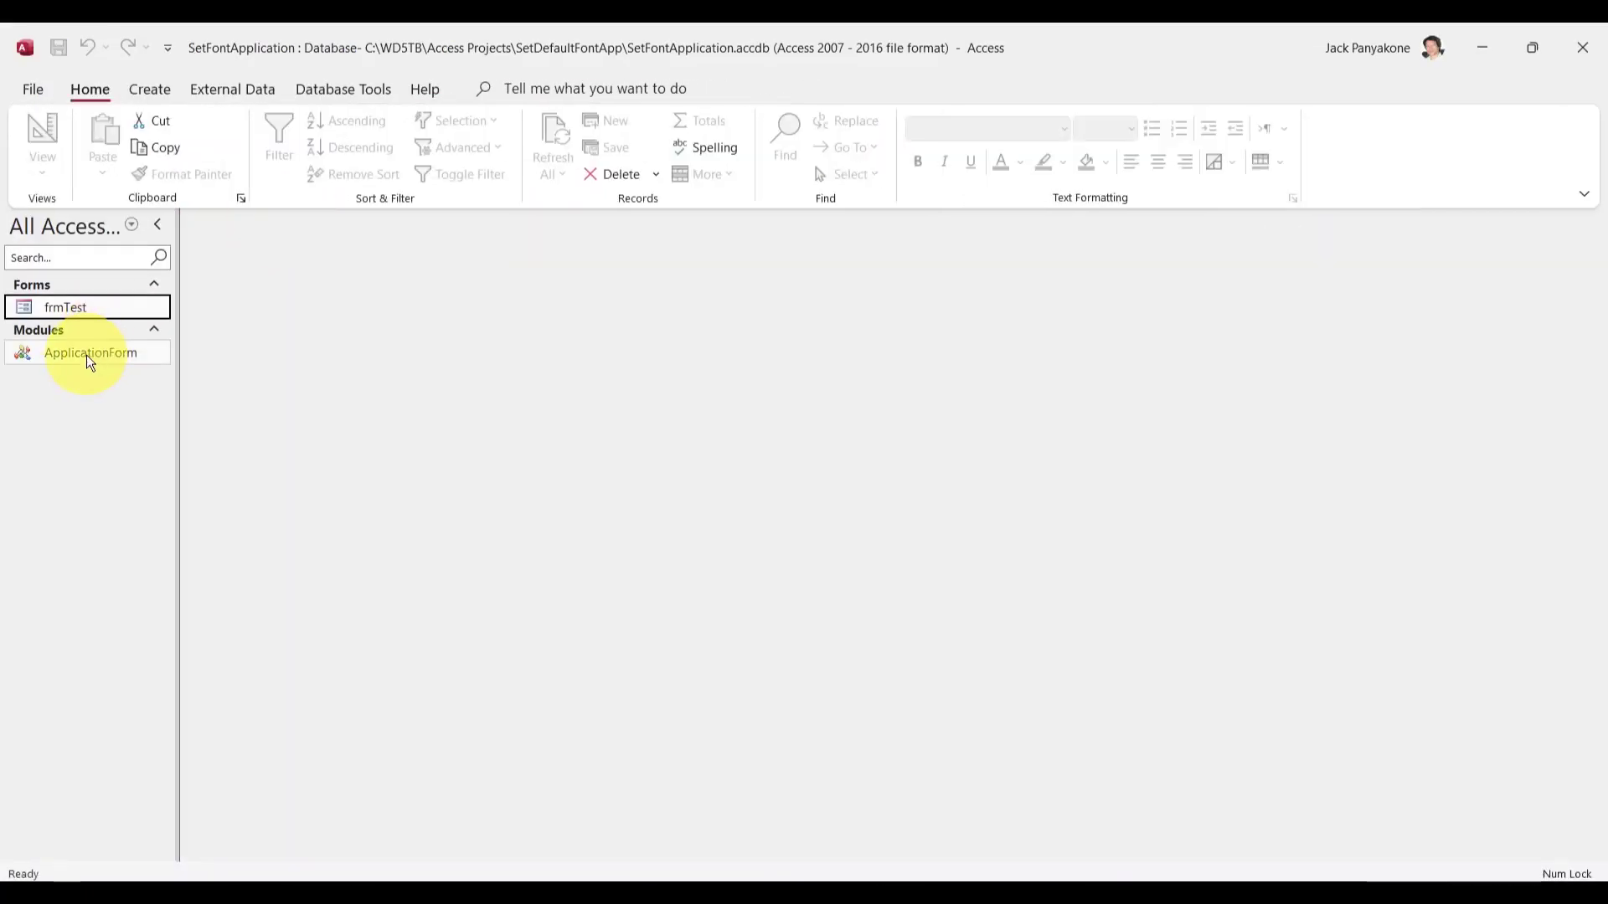
{"action": "double_click", "coordinate": [87, 355]}
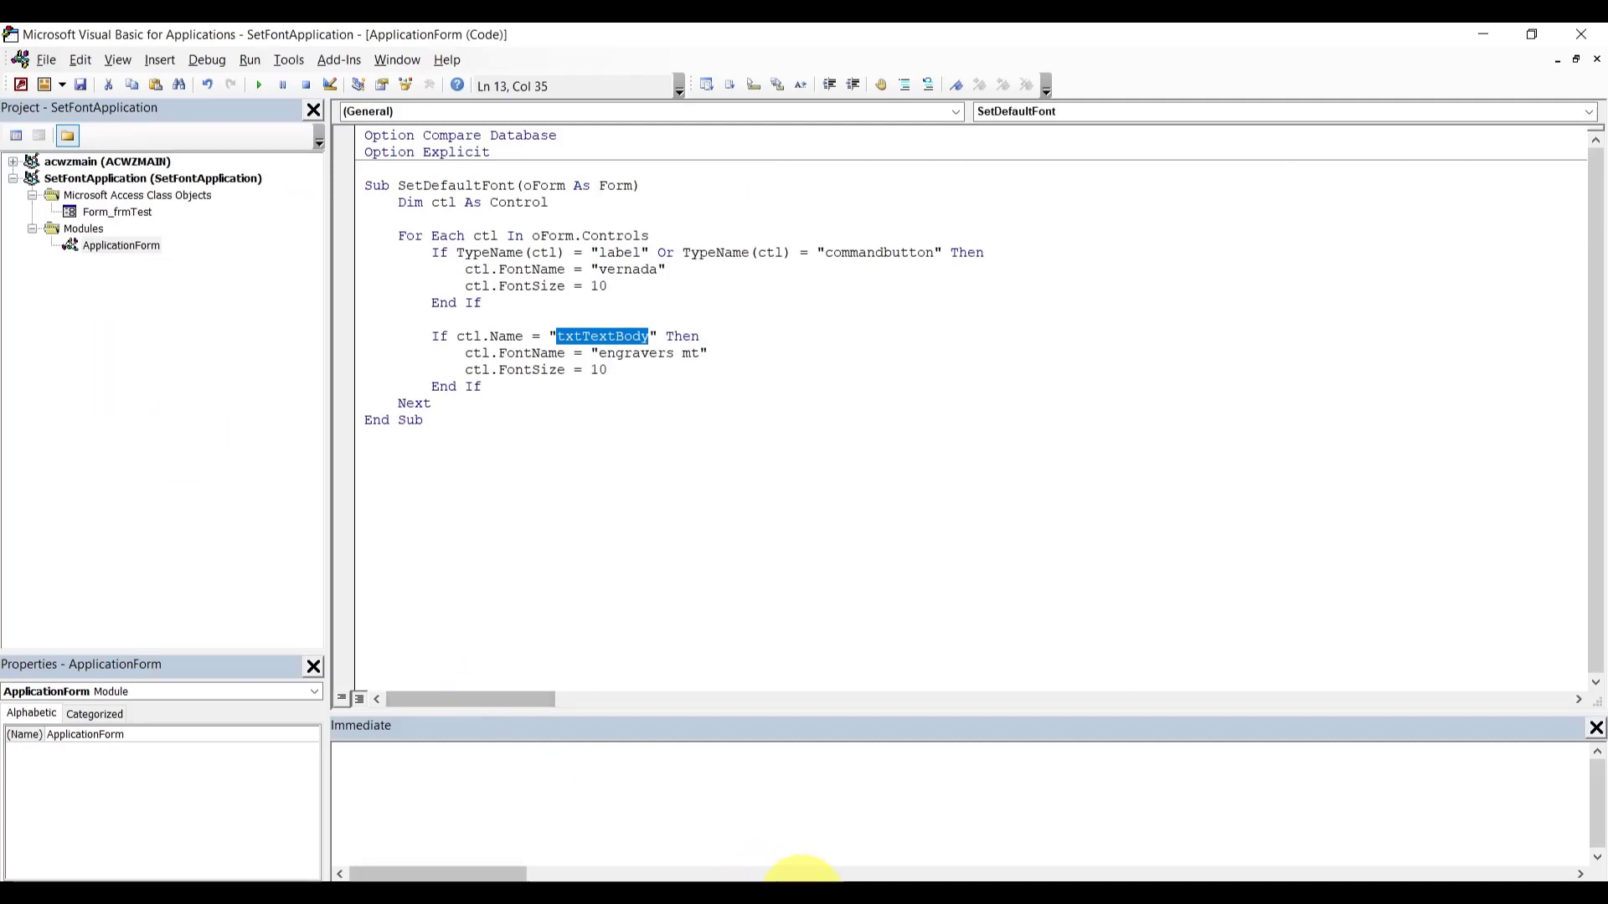
{"action": "mouse_move", "coordinate": [802, 875]}
{"action": "left_click", "coordinate": [756, 835]}
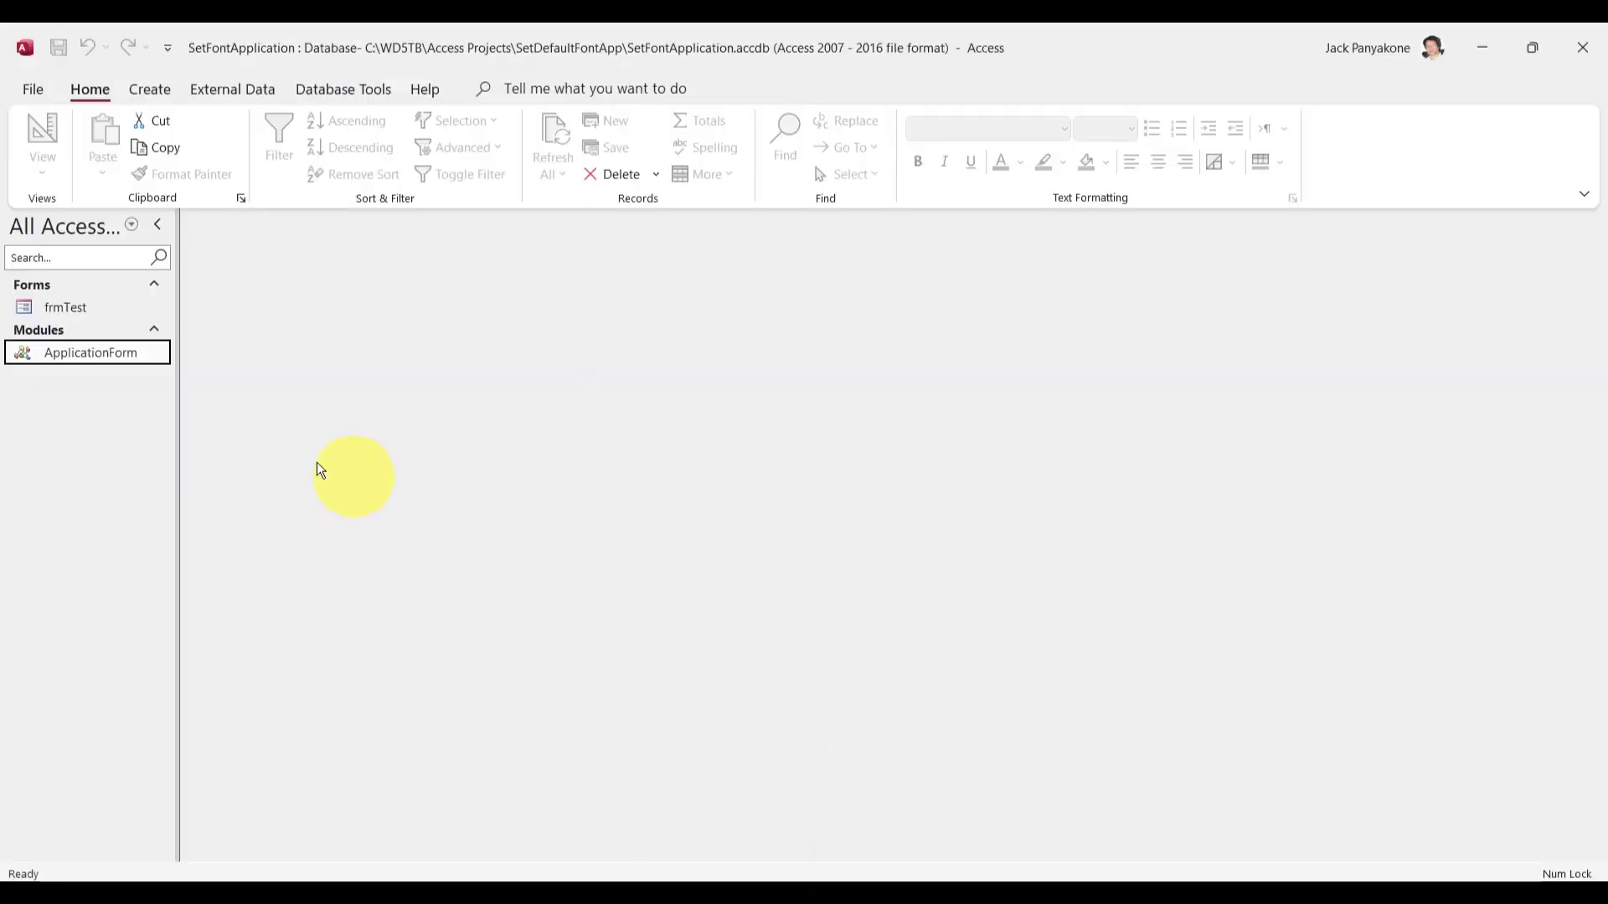
{"action": "double_click", "coordinate": [72, 313]}
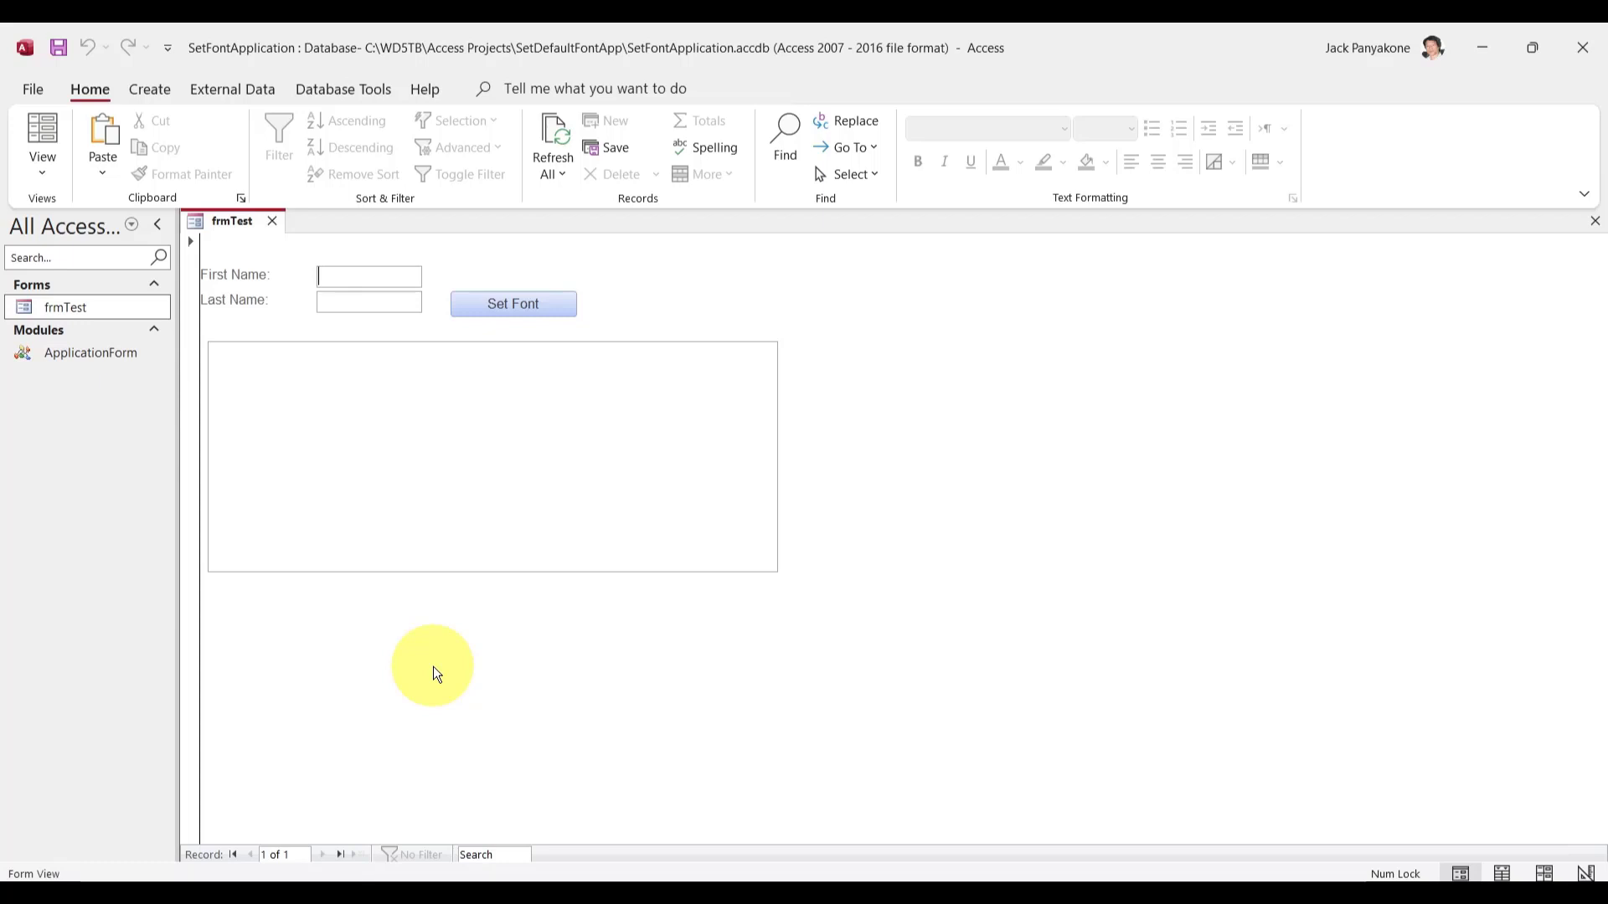
- Enter a first and last name on frmTest and apply Set Font
{"action": "type", "text": "Jack"}
{"action": "key", "text": "Tab"}
{"action": "type", "text": "Panyakone"}
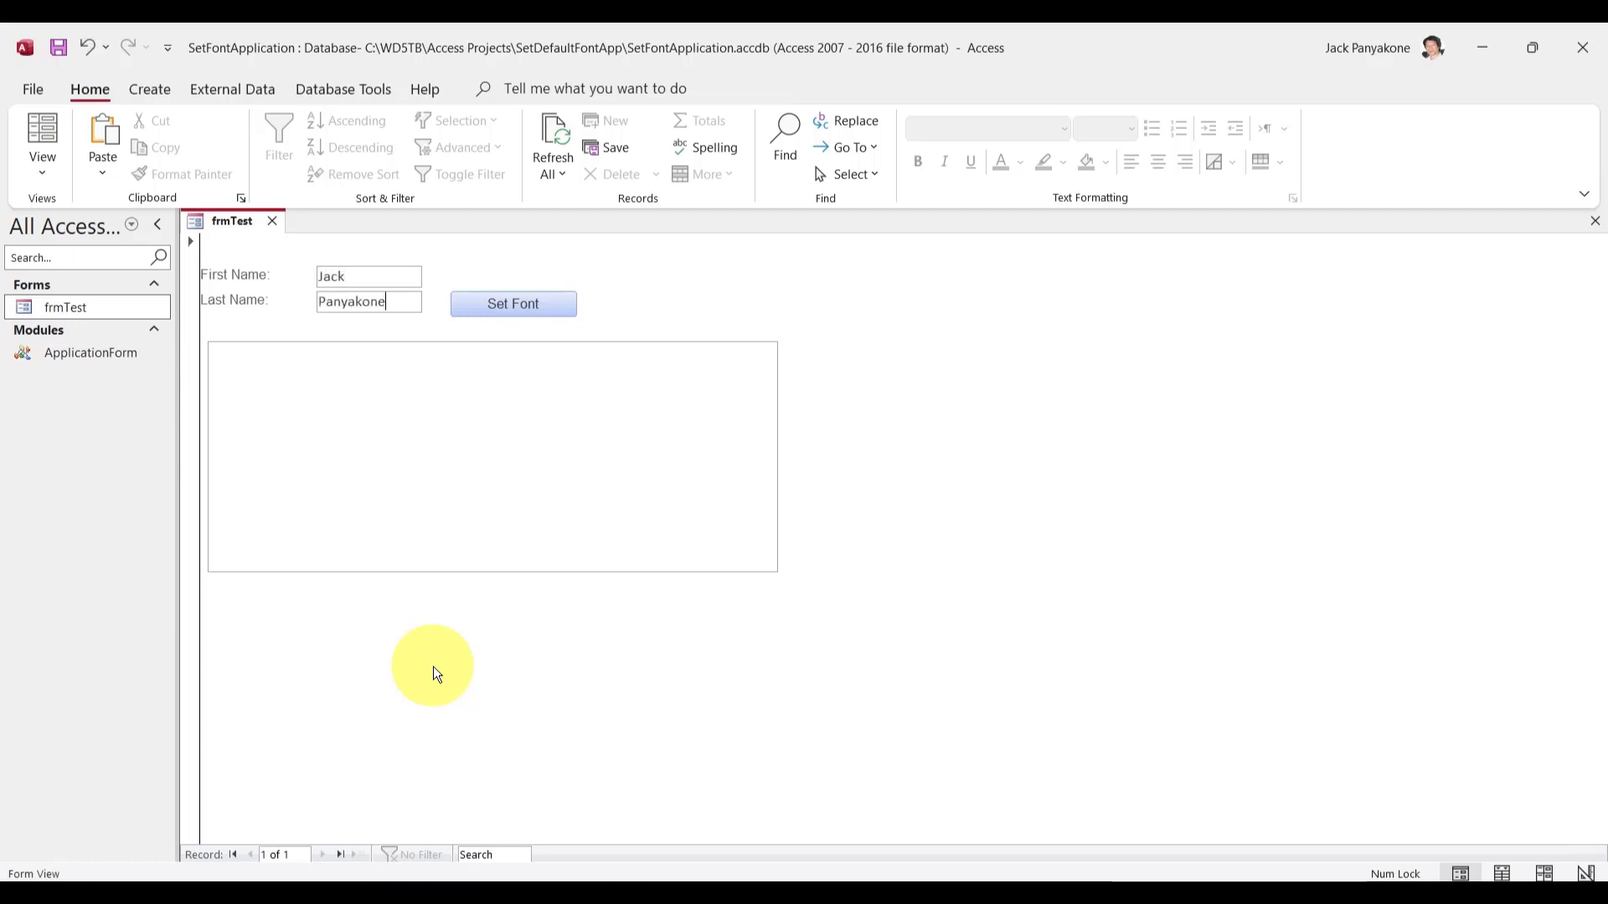
{"action": "left_click", "coordinate": [540, 309]}
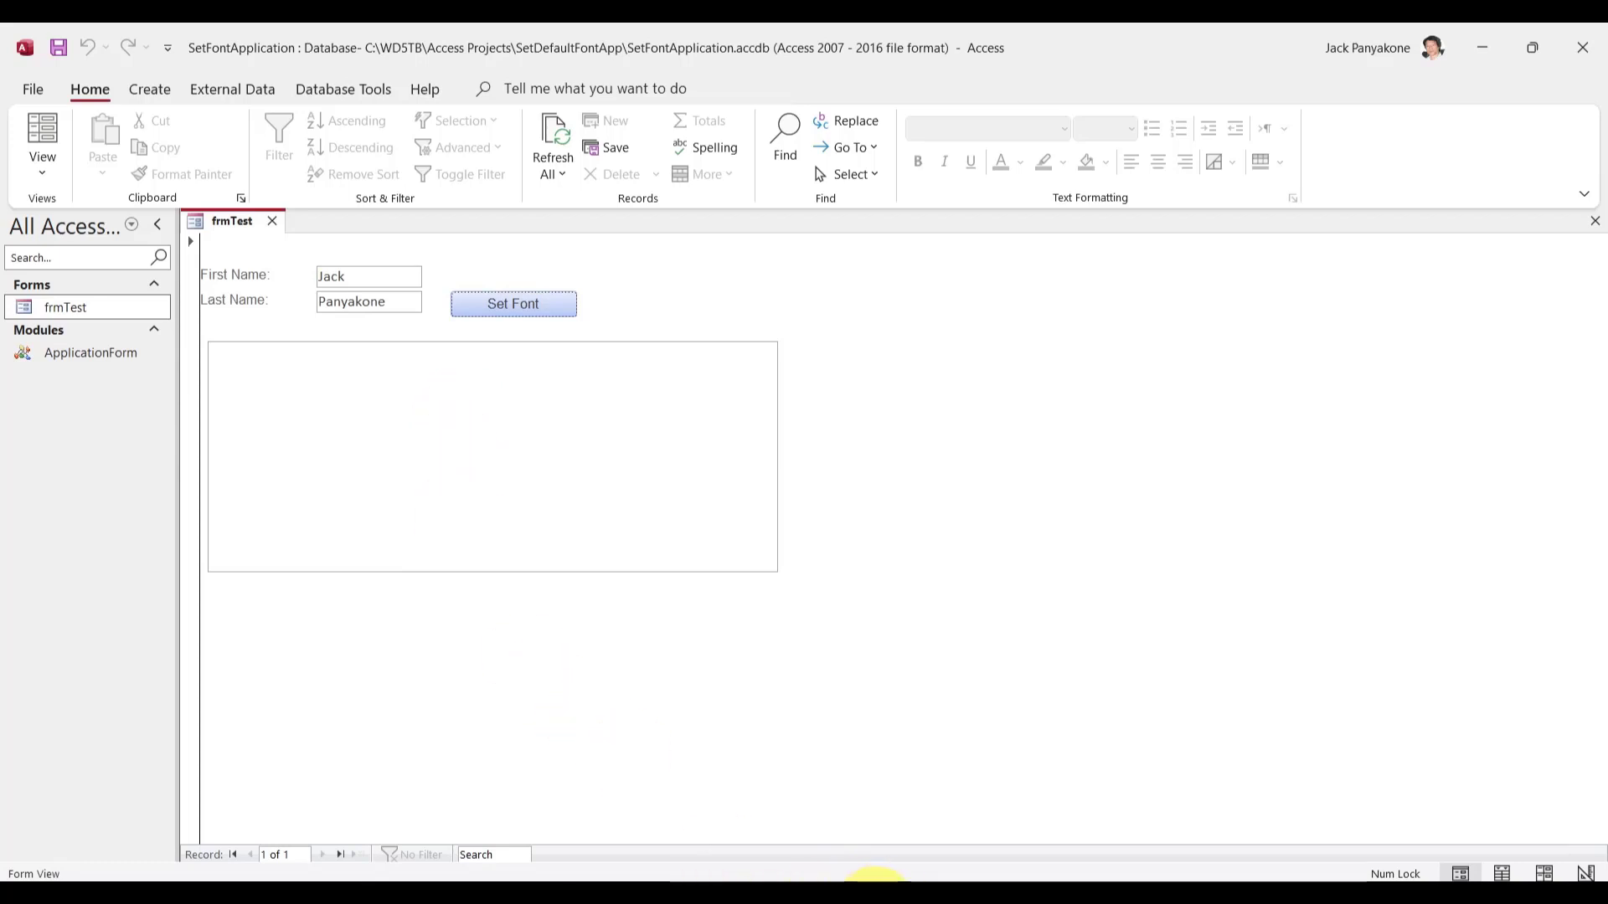
{"action": "left_click", "coordinate": [875, 879]}
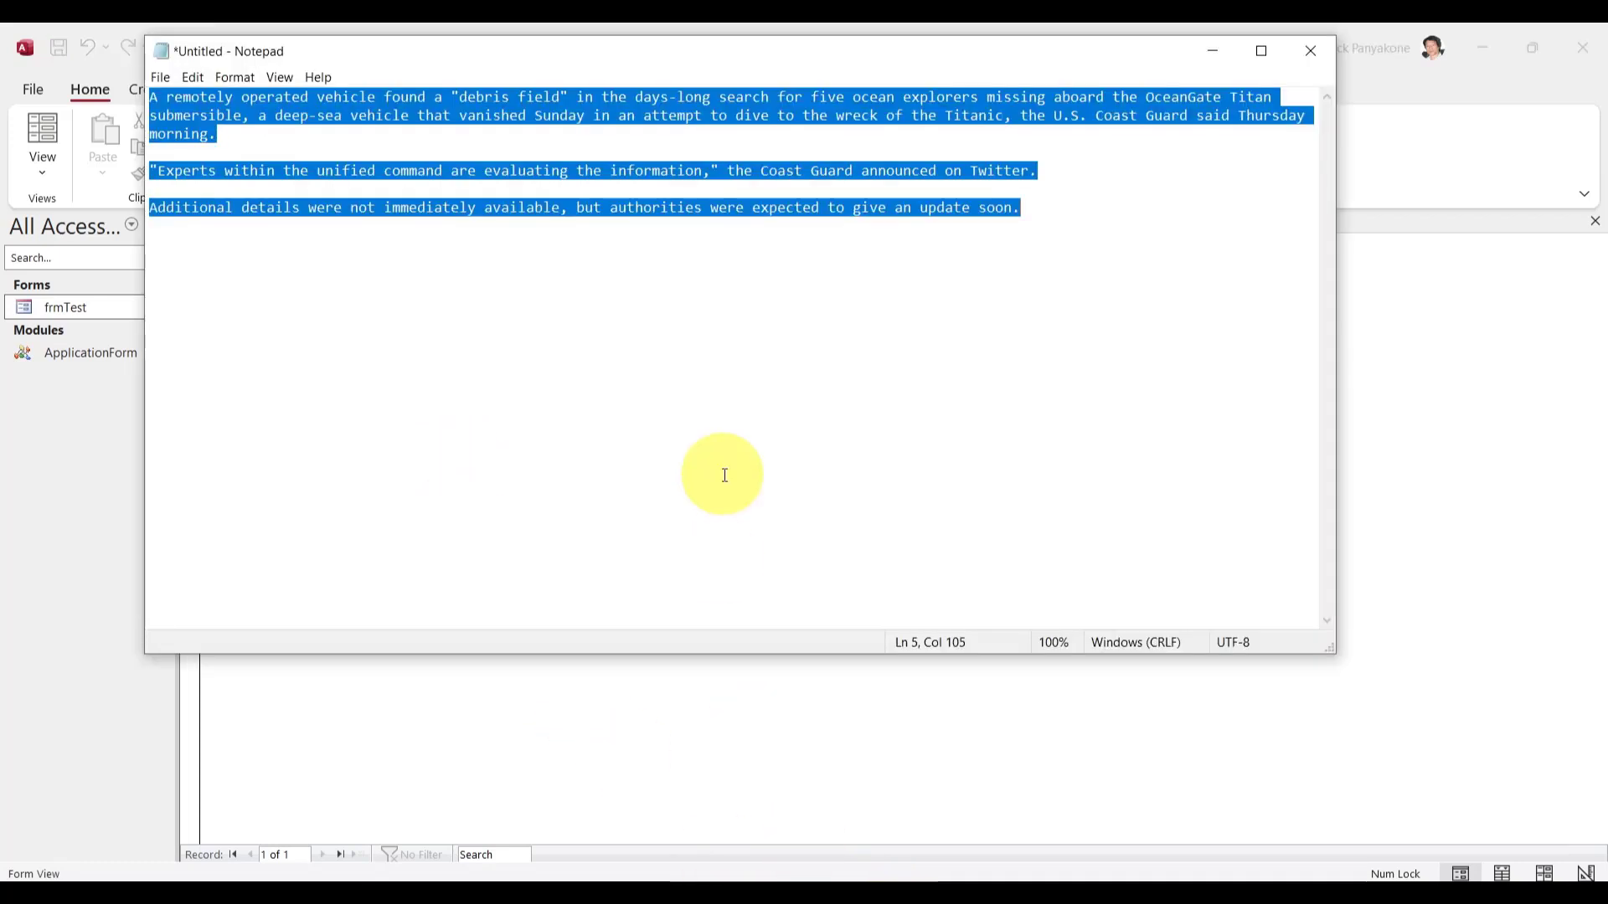
- Paste the Notepad news article into txtTextBody and type a short self-introduction sentence at its end
{"action": "left_click", "coordinate": [837, 881]}
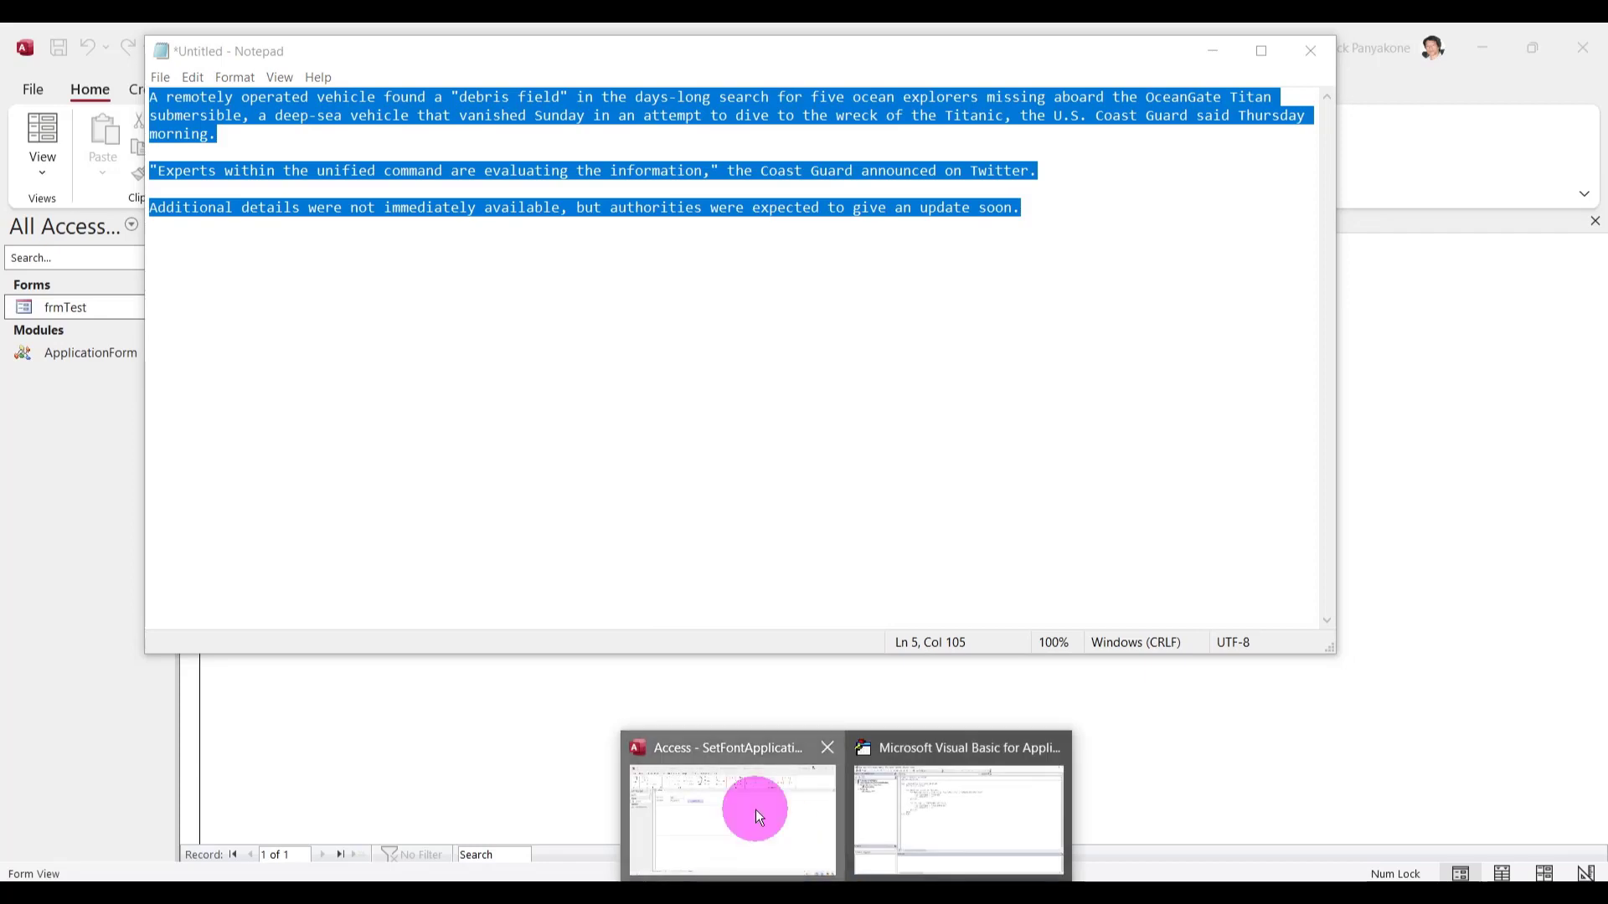
{"action": "left_click", "coordinate": [755, 811]}
{"action": "type", "text": "A remotely operated vehicle found a \"debris field\" in the days-long search for five ocean explorers missing aboard the OceanGate Titan submersible, a deep-sea vehicle that vanished Sunday in an attempt to dive to the wreck of the Titanic, the U.S. Coast Guard said Thursday morning.  \"Experts within the unified command are evaluating the information,\" the Coast Guard announced on Twitter.  Additional details were not immediately available, but authorities were expected to give an update soon."}
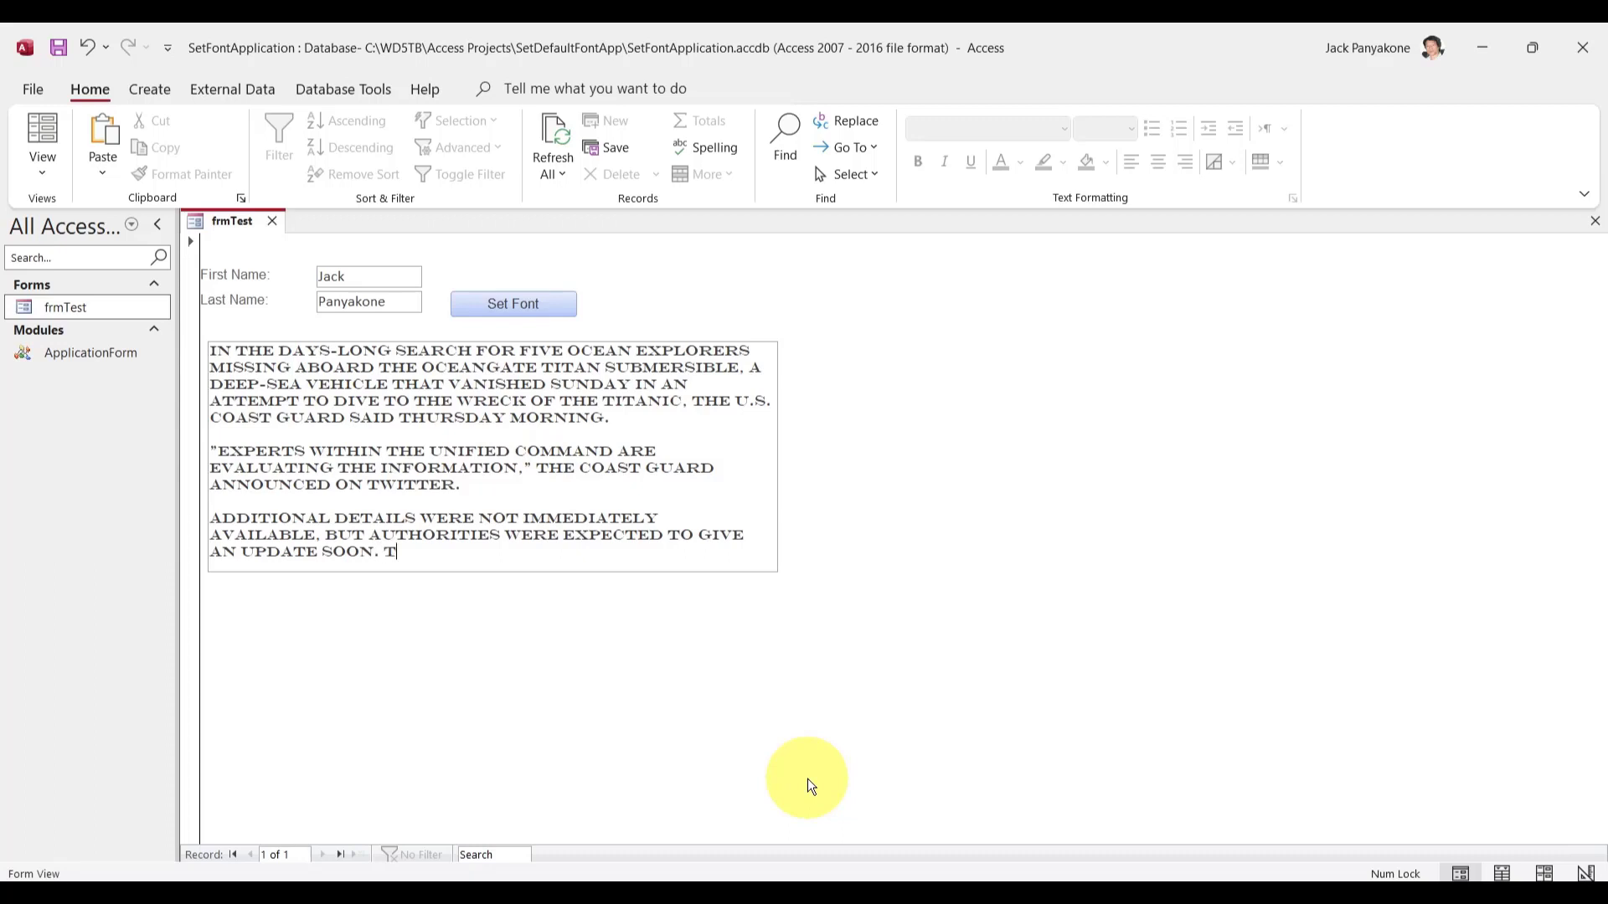
{"action": "type", "text": "HA"}
{"action": "type", "text": "S IS JACK"}
{"action": "mouse_move", "coordinate": [847, 889]}
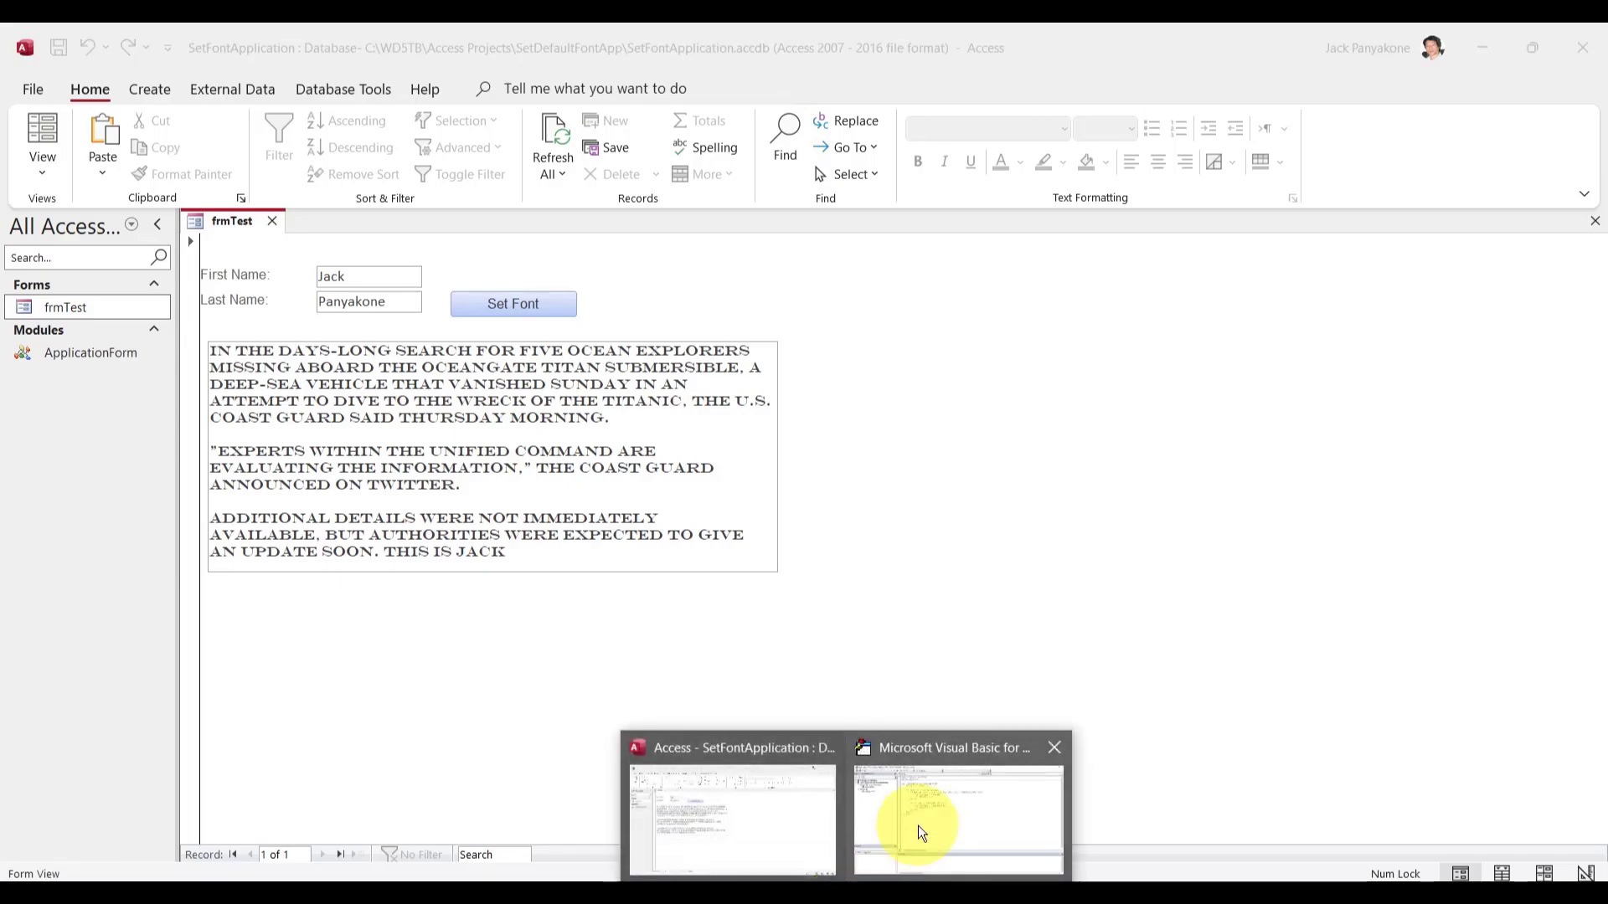
{"action": "left_click", "coordinate": [918, 824]}
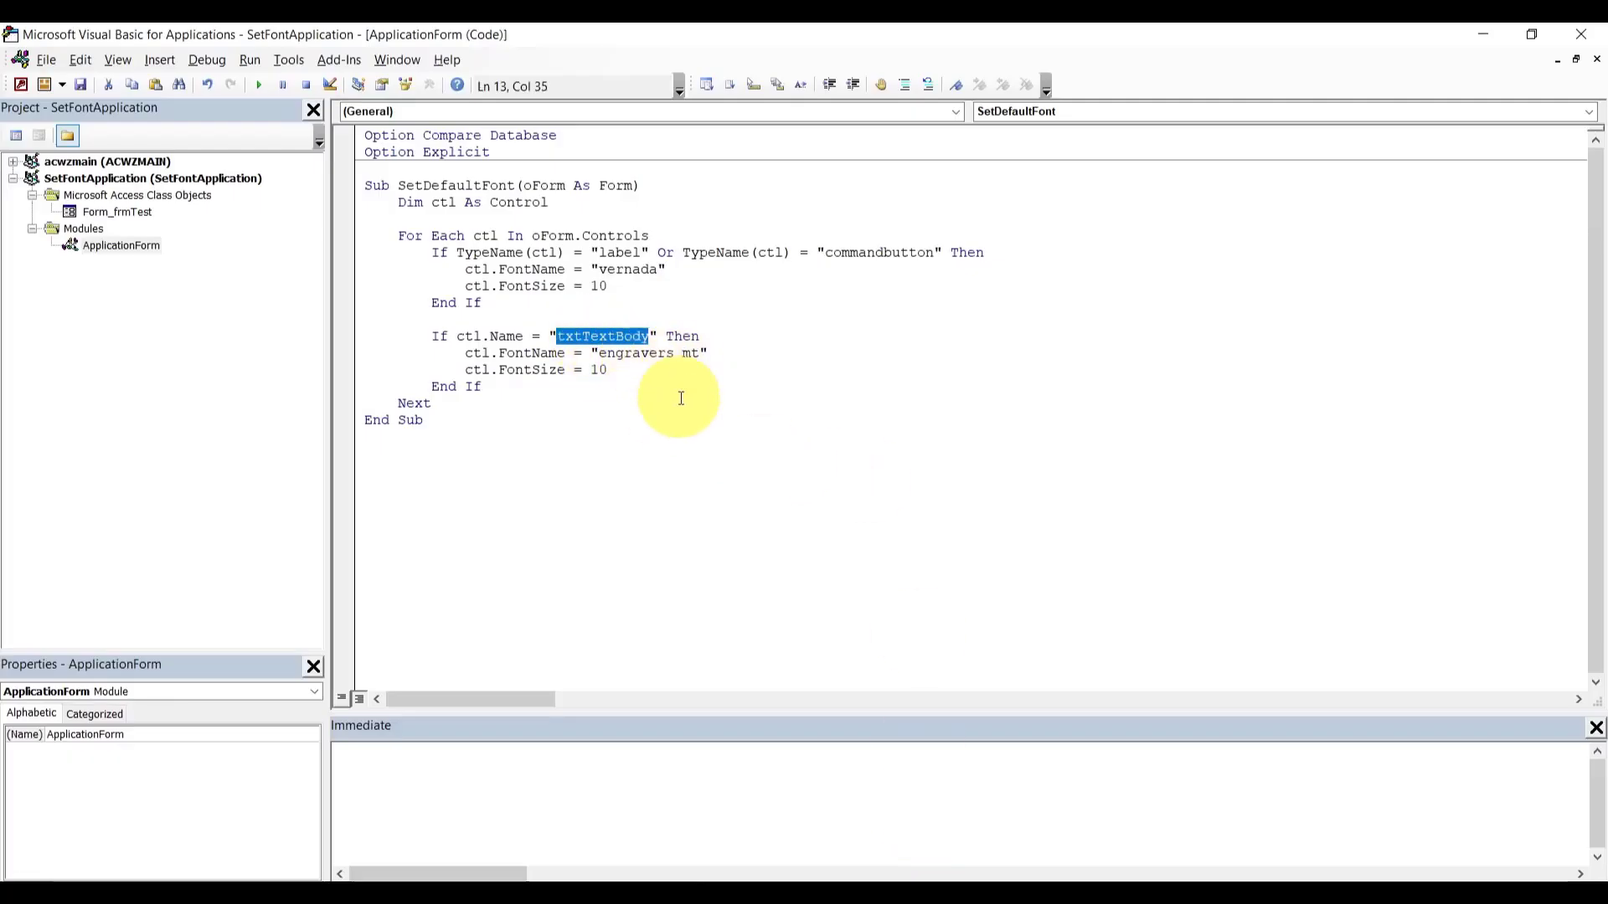
{"action": "left_click", "coordinate": [953, 889]}
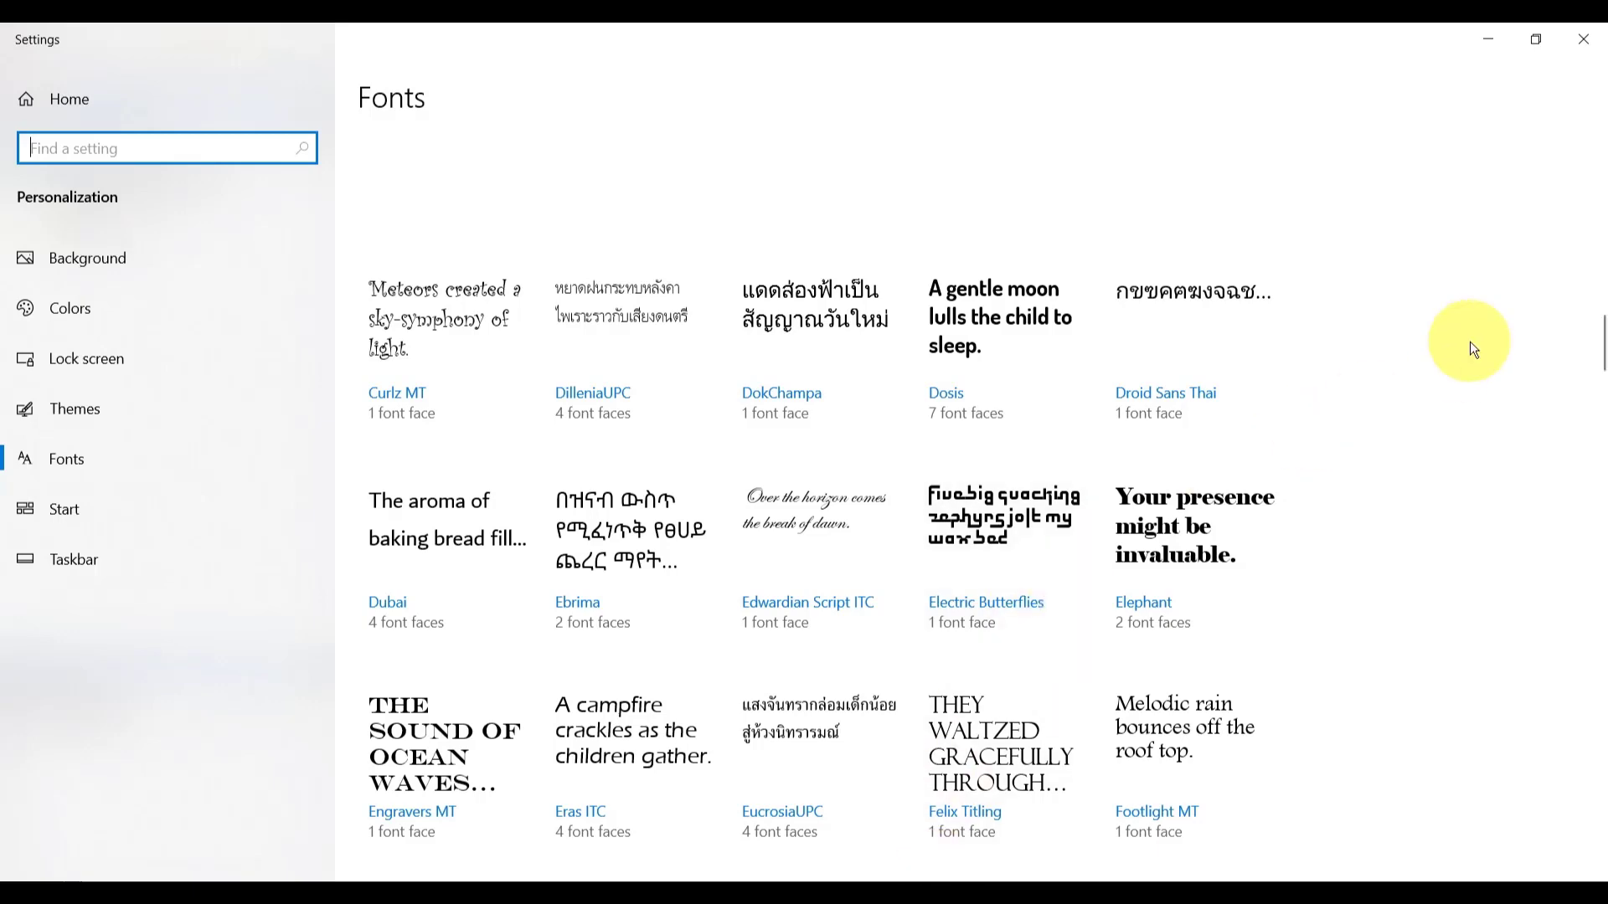
{"action": "left_click_drag", "start_coordinate": [1601, 332], "coordinate": [1602, 395]}
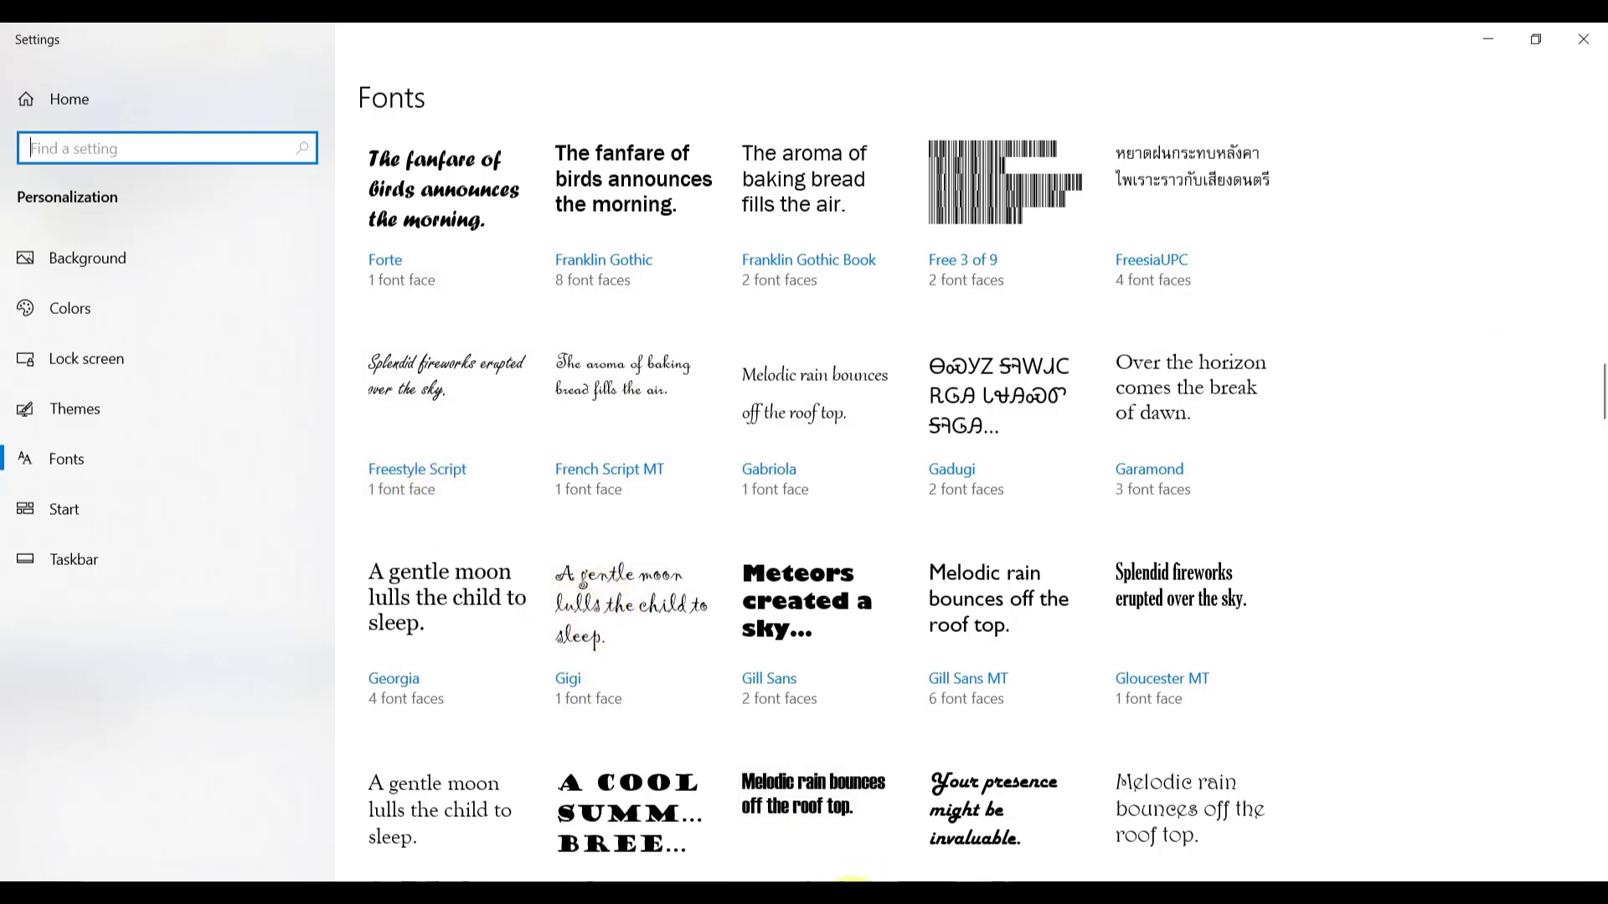
{"action": "left_click", "coordinate": [854, 897]}
{"action": "left_click", "coordinate": [942, 805]}
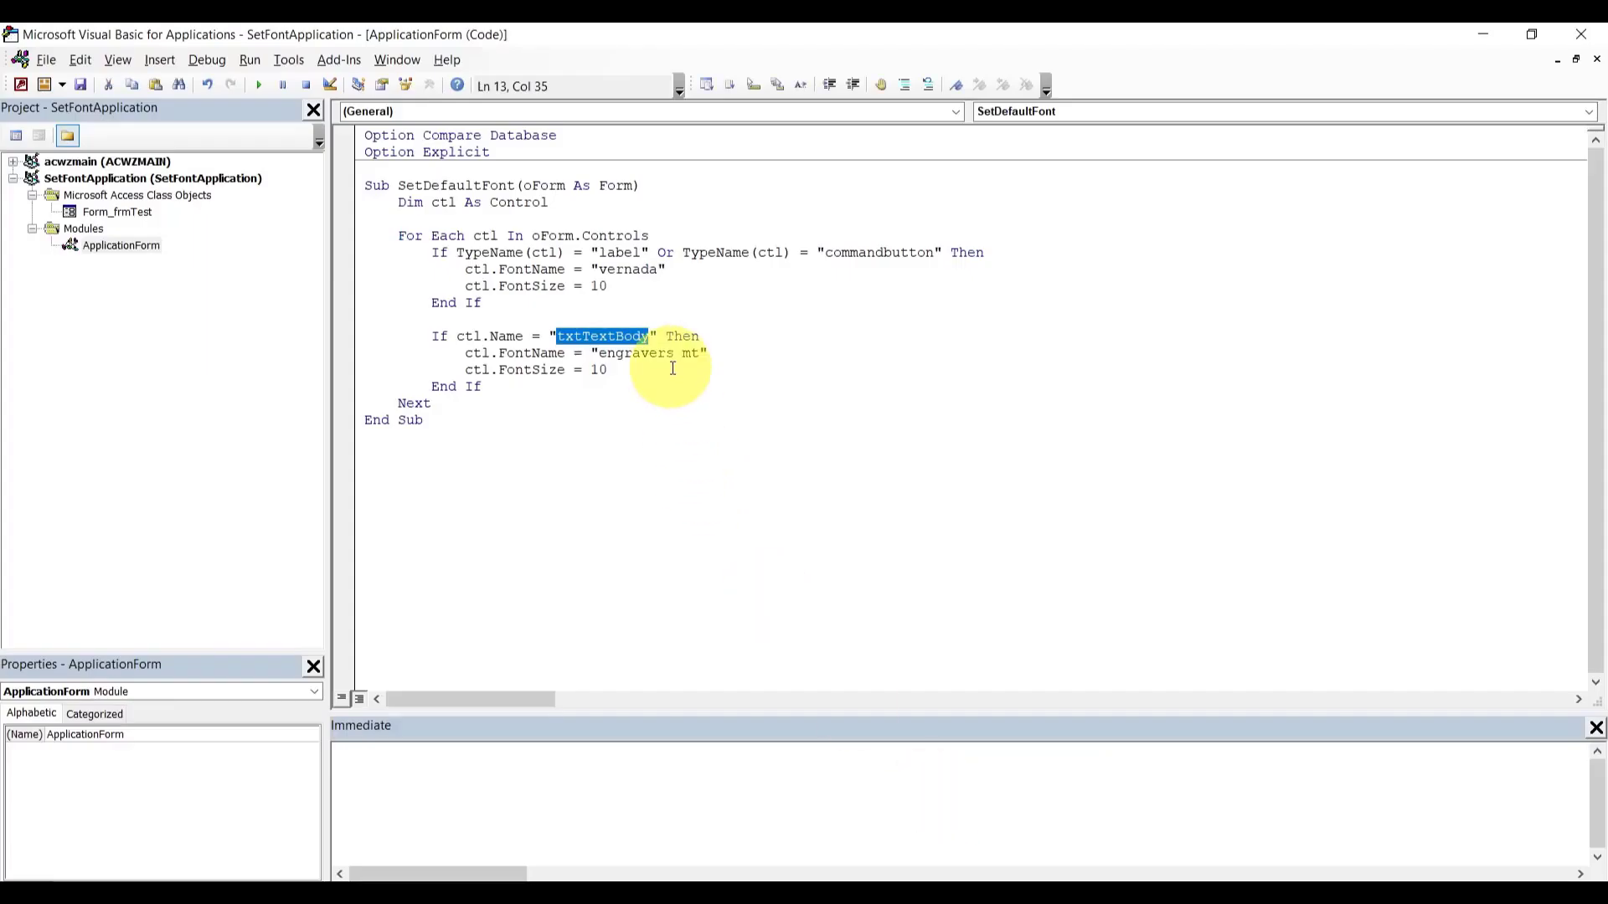
- Change txtTextBody's font from "engravers mt" size 10 to "freestyle script" size 12
{"action": "left_click_drag", "start_coordinate": [599, 353], "coordinate": [705, 353]}
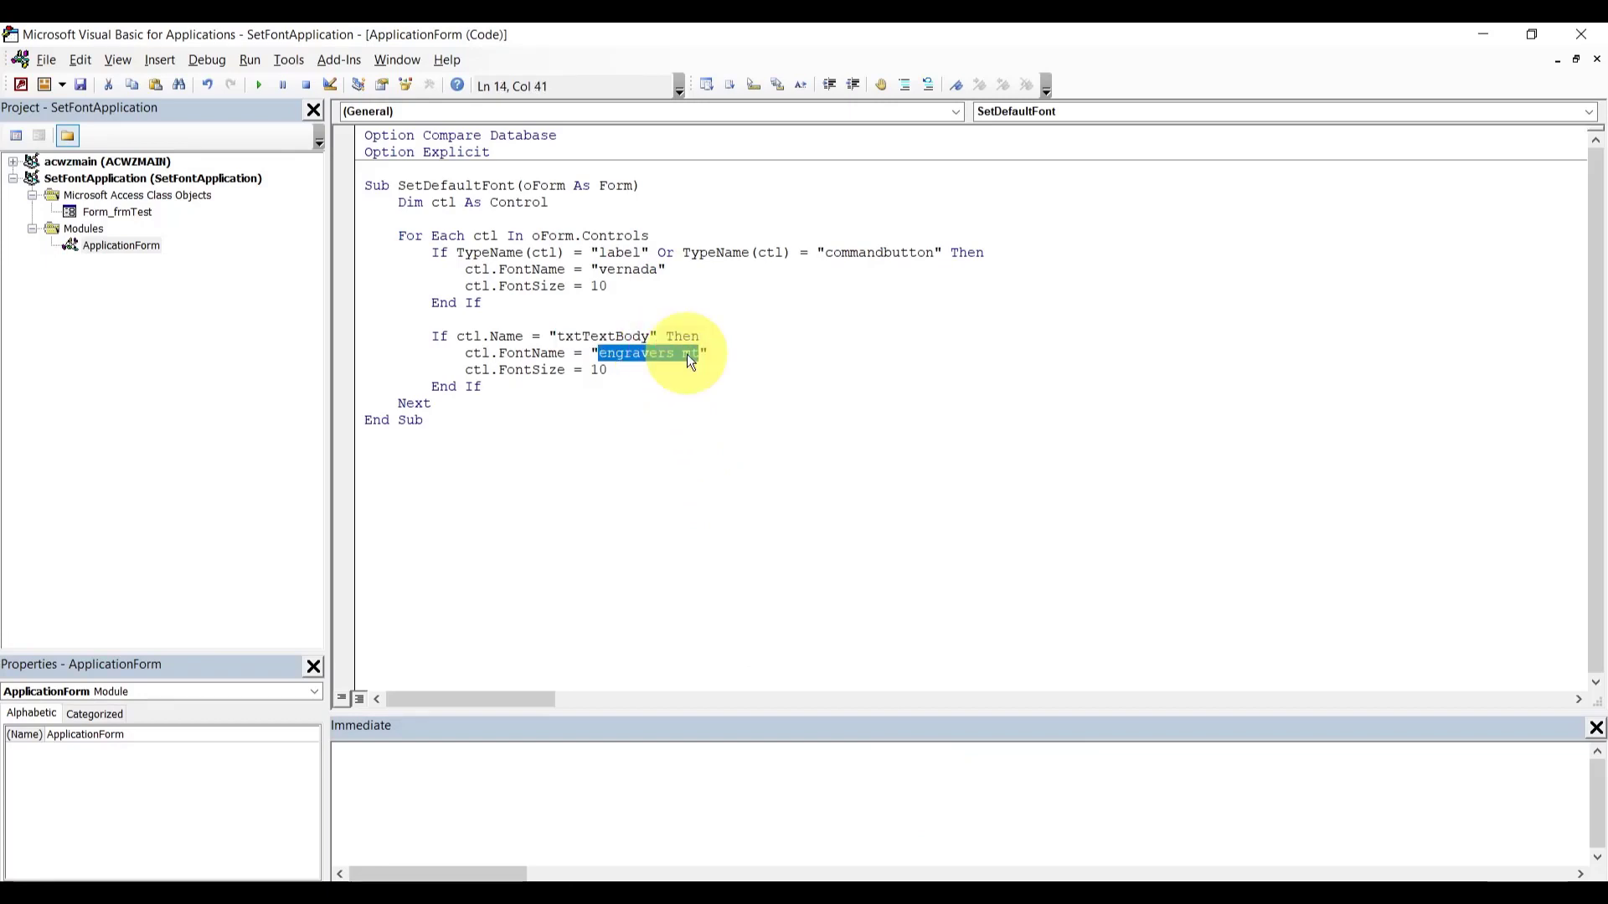
{"action": "type", "text": "freesty"}
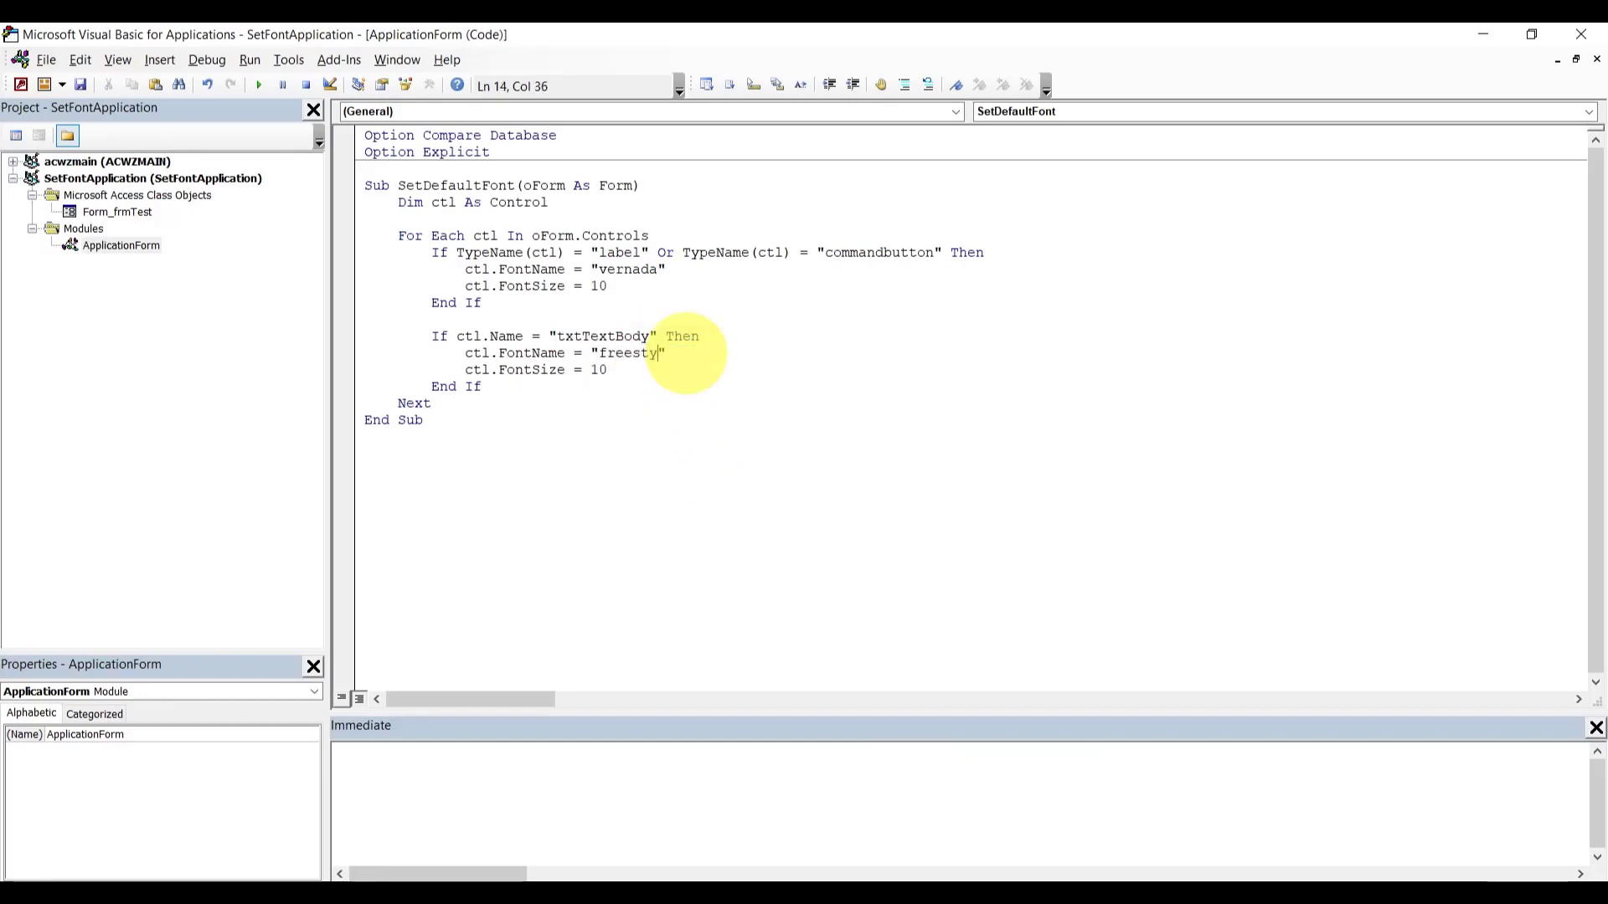
{"action": "type", "text": "le sr"}
{"action": "key", "text": "BackSpace"}
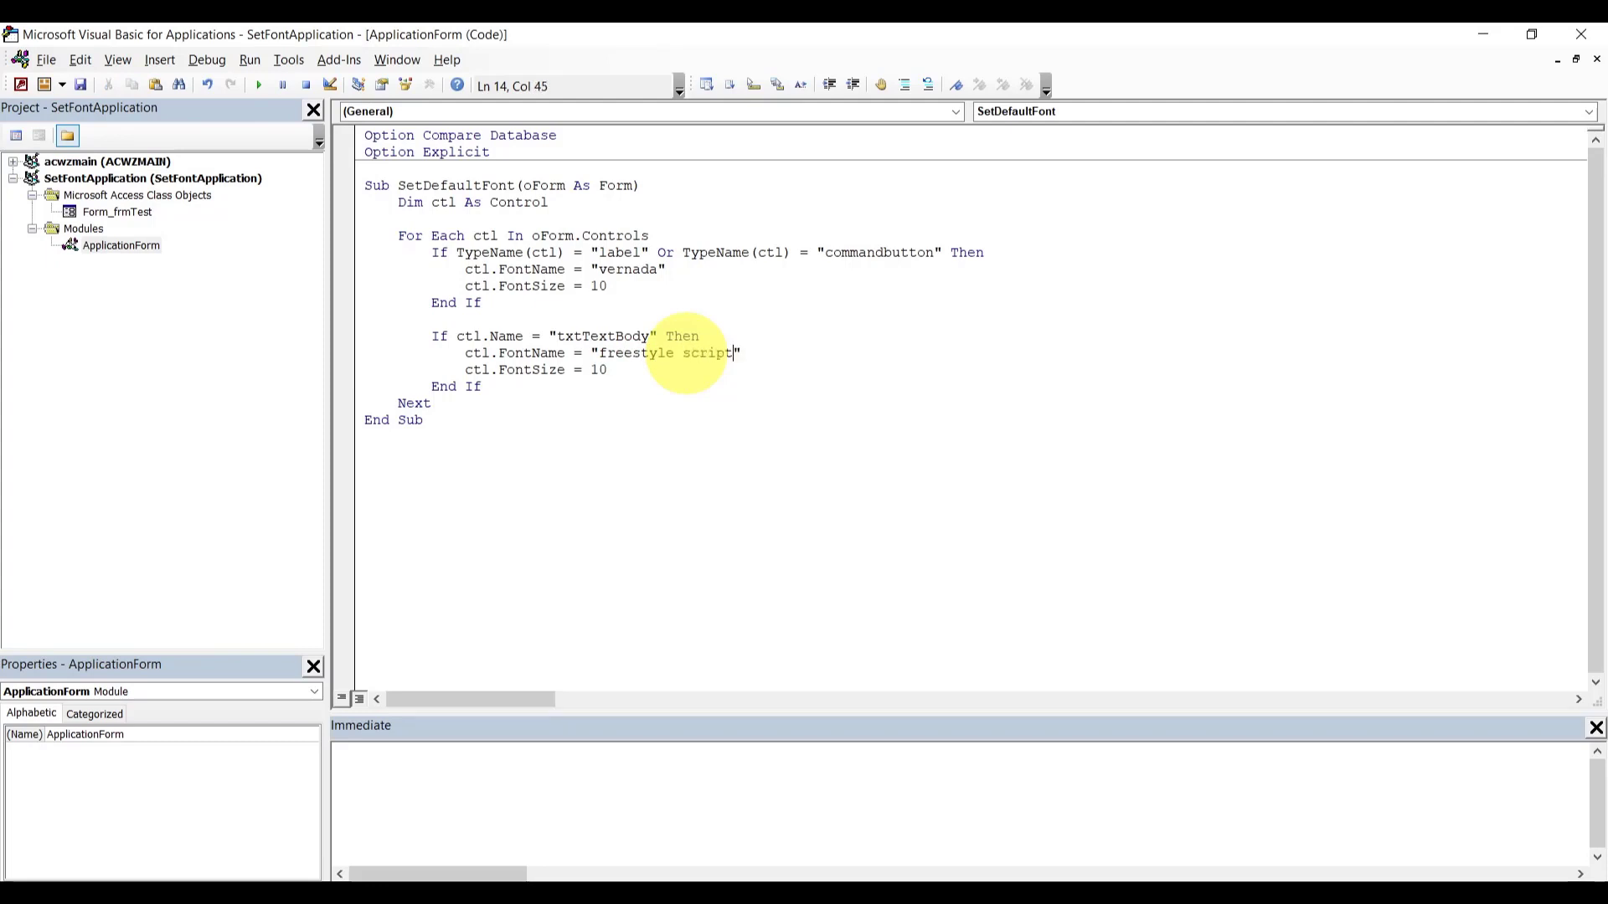
{"action": "left_click", "coordinate": [665, 378]}
{"action": "left_click", "coordinate": [654, 375]}
{"action": "double_click", "coordinate": [653, 375]}
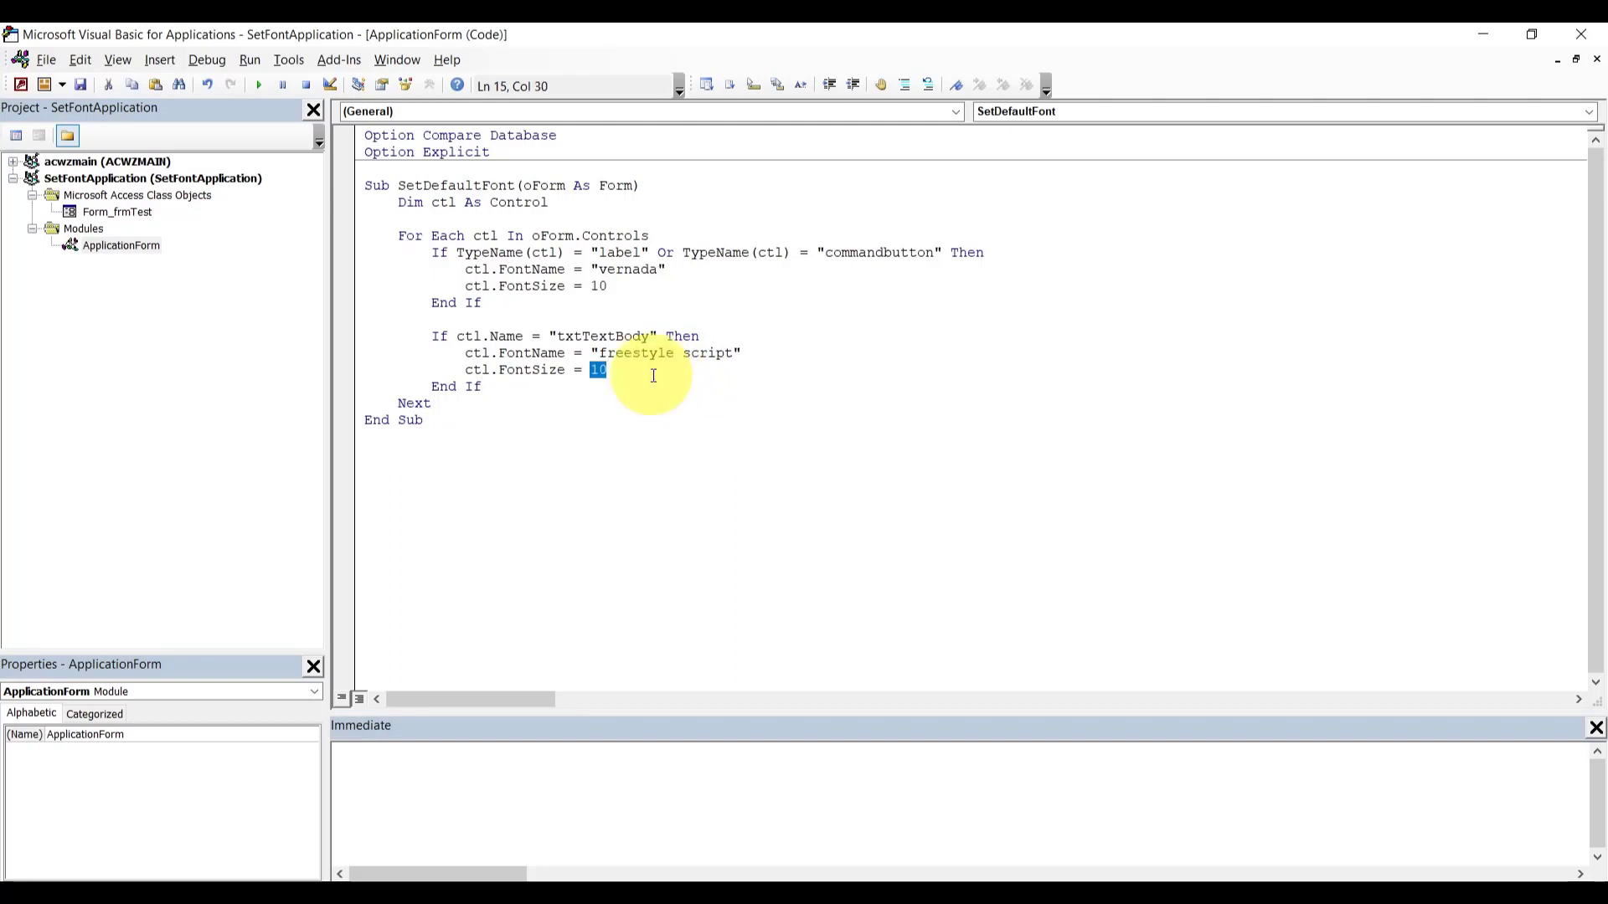
{"action": "type", "text": "1"}
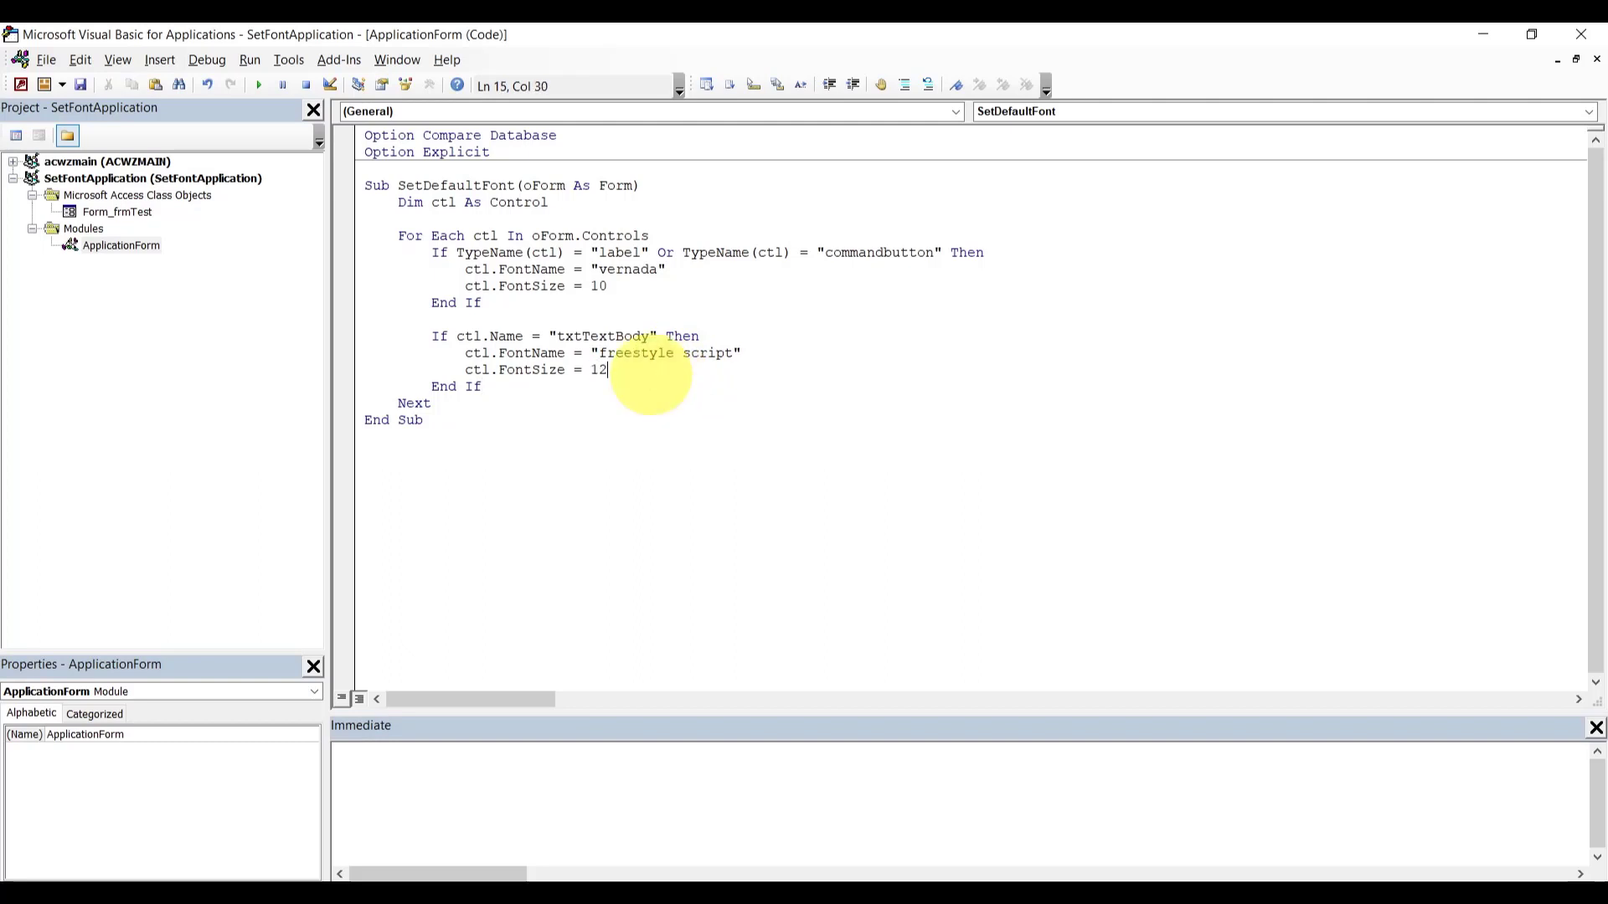
{"action": "left_click", "coordinate": [645, 416]}
{"action": "left_click", "coordinate": [848, 900]}
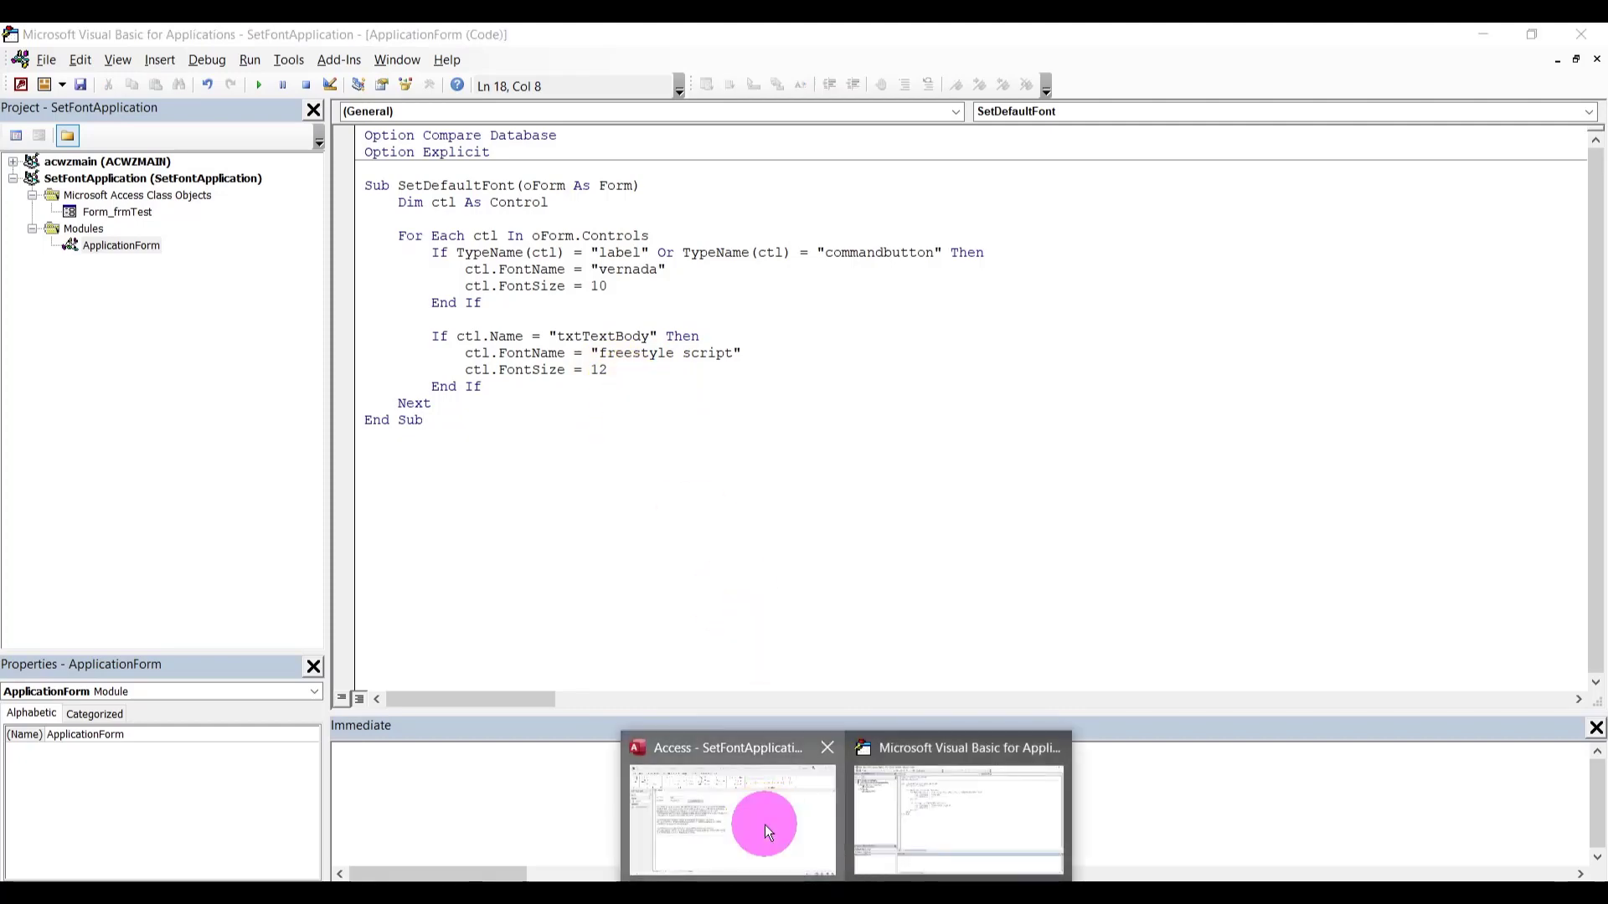
- Apply Set Font in Access so the body text shows in Freestyle Script
{"action": "left_click", "coordinate": [760, 825]}
{"action": "left_click", "coordinate": [540, 297]}
{"action": "left_click", "coordinate": [540, 300]}
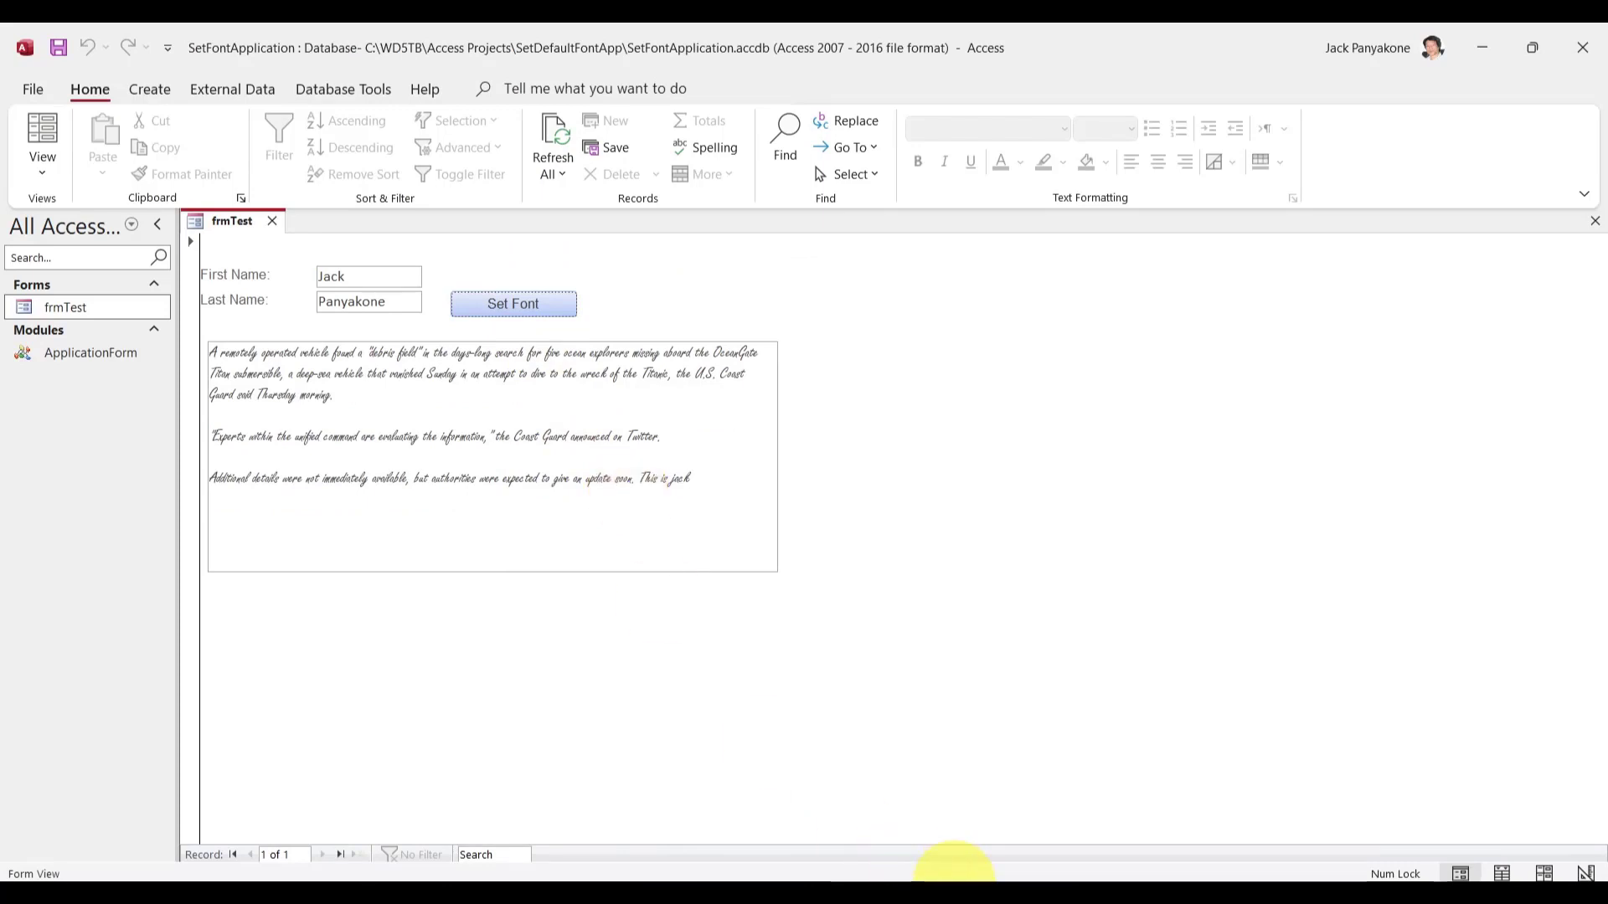
- Raise txtTextBody's FontSize to 16 in VBA and reapply Set Font on frmTest
{"action": "left_click", "coordinate": [837, 875]}
{"action": "left_click", "coordinate": [941, 817]}
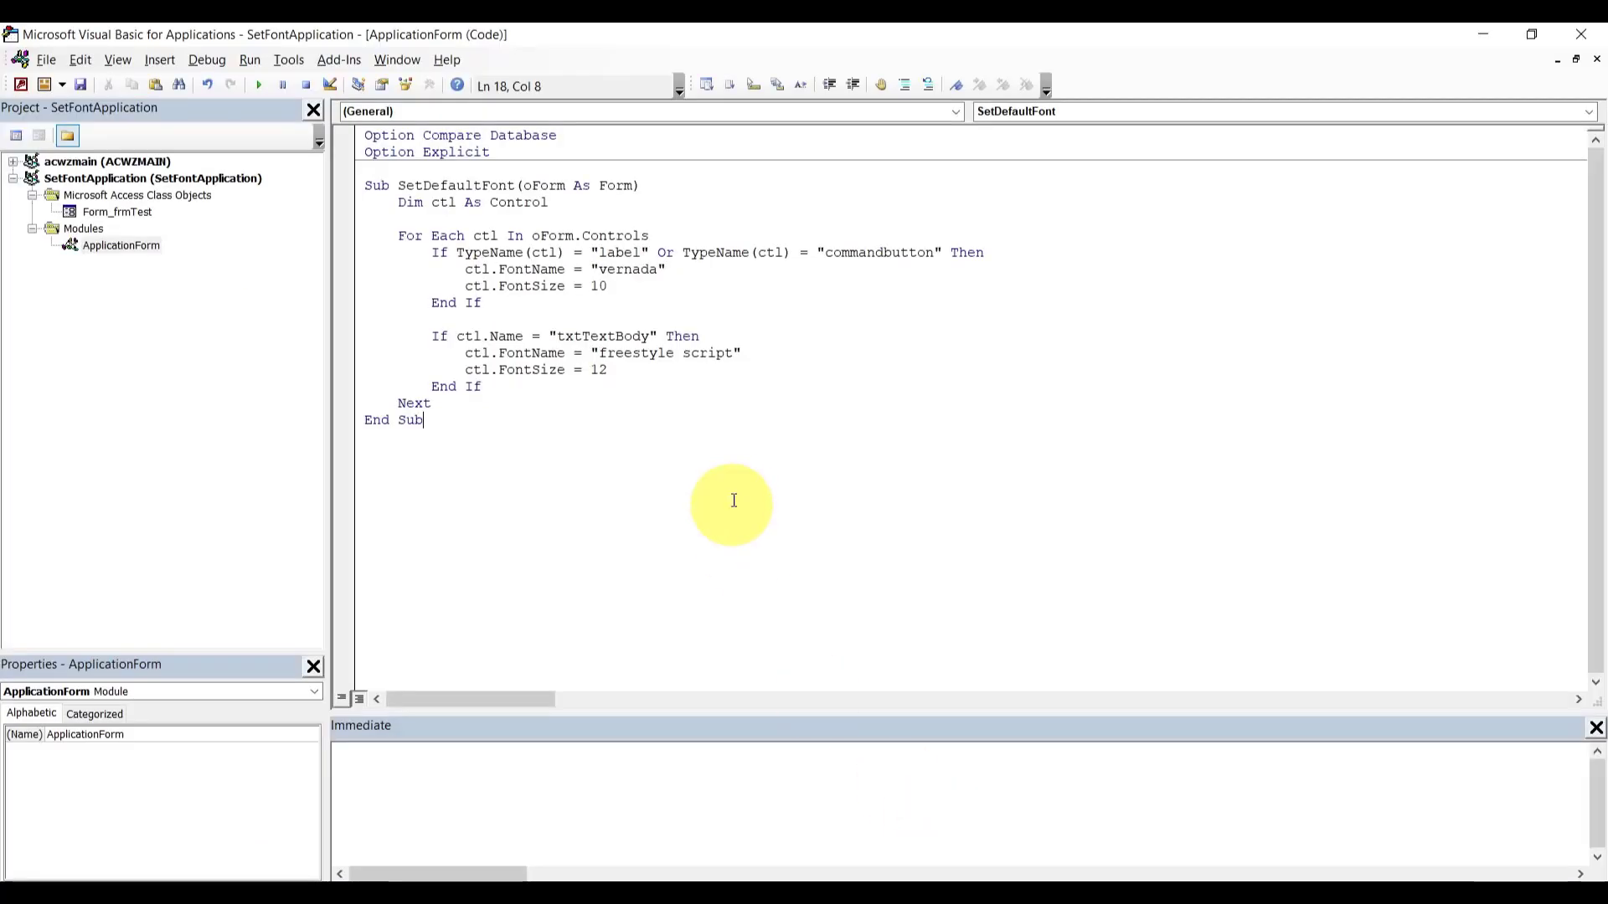
{"action": "double_click", "coordinate": [639, 374]}
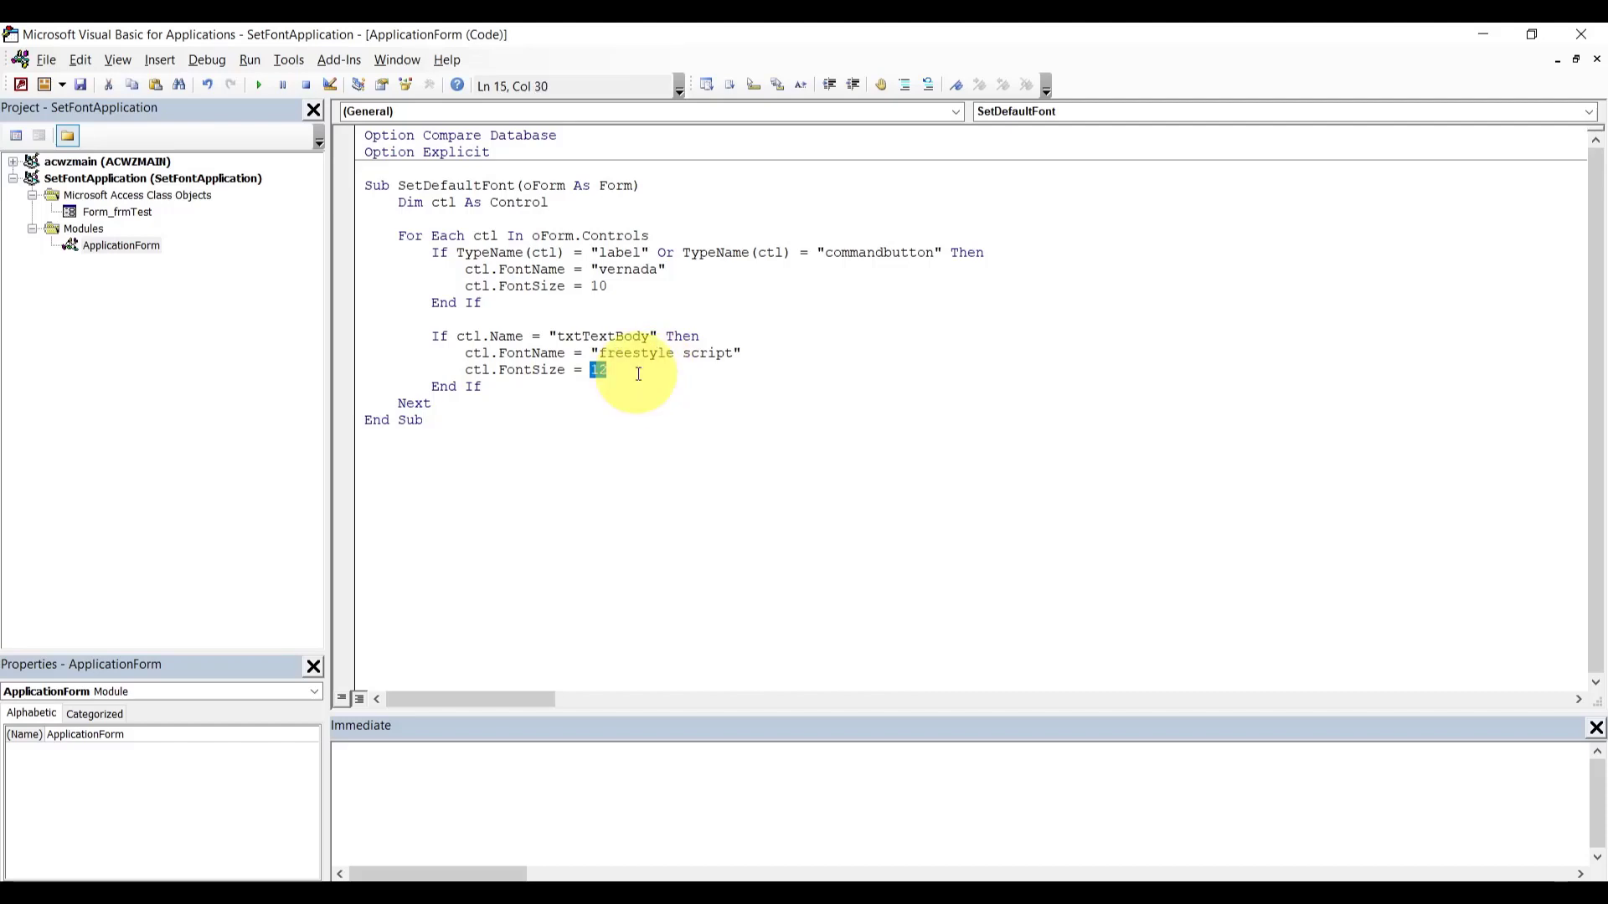
{"action": "type", "text": "1"}
{"action": "left_click", "coordinate": [633, 408]}
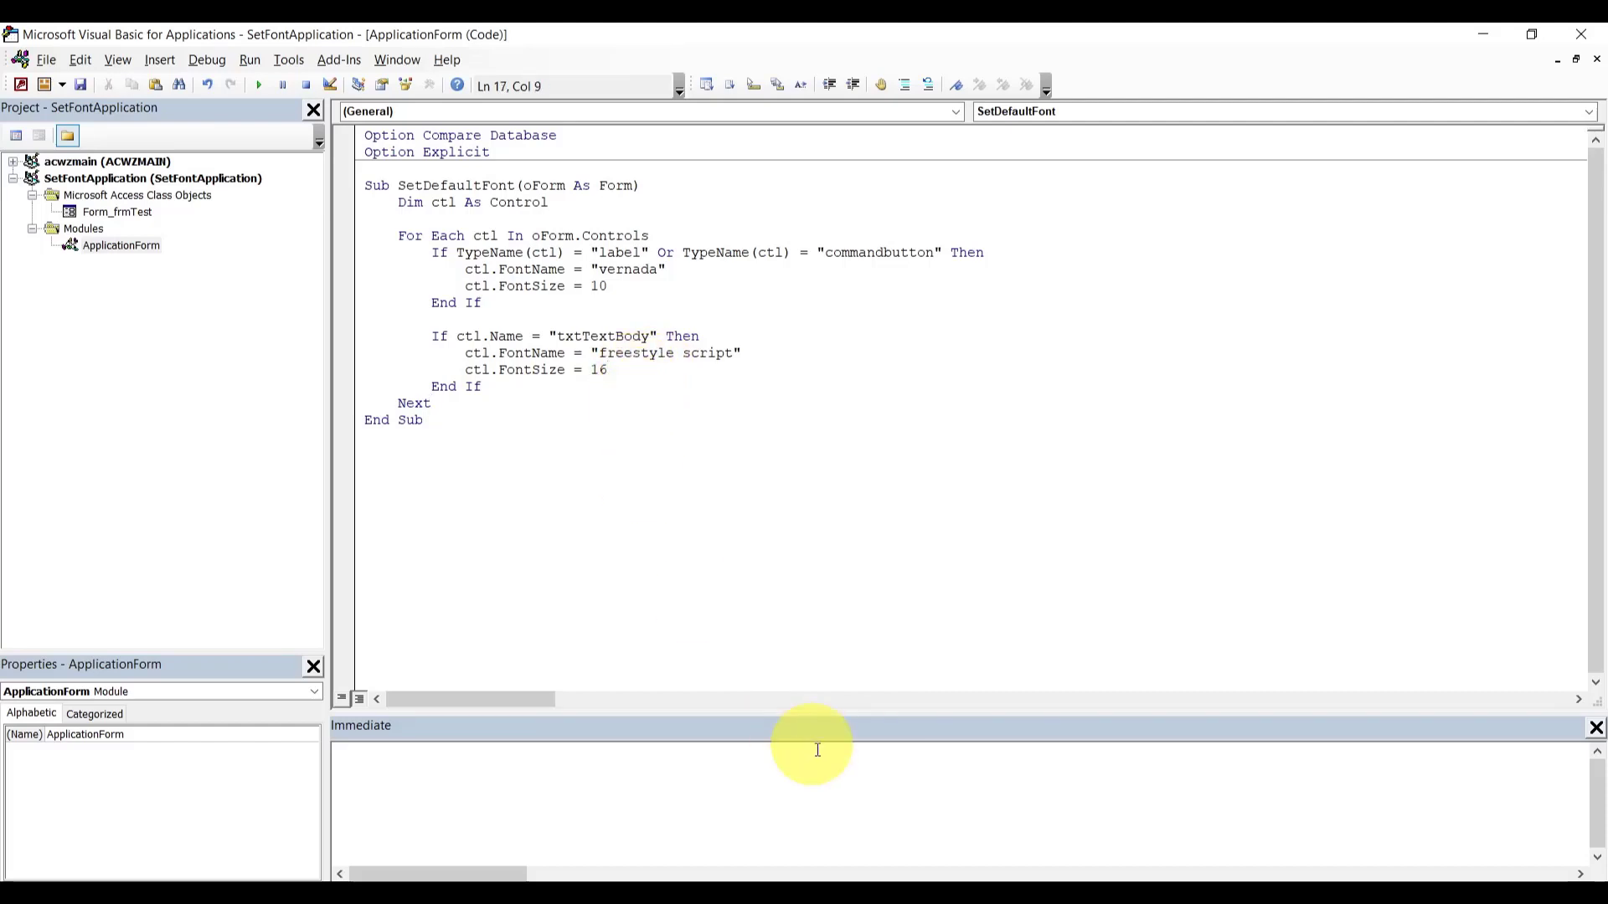
{"action": "mouse_move", "coordinate": [787, 856]}
{"action": "left_click", "coordinate": [770, 828]}
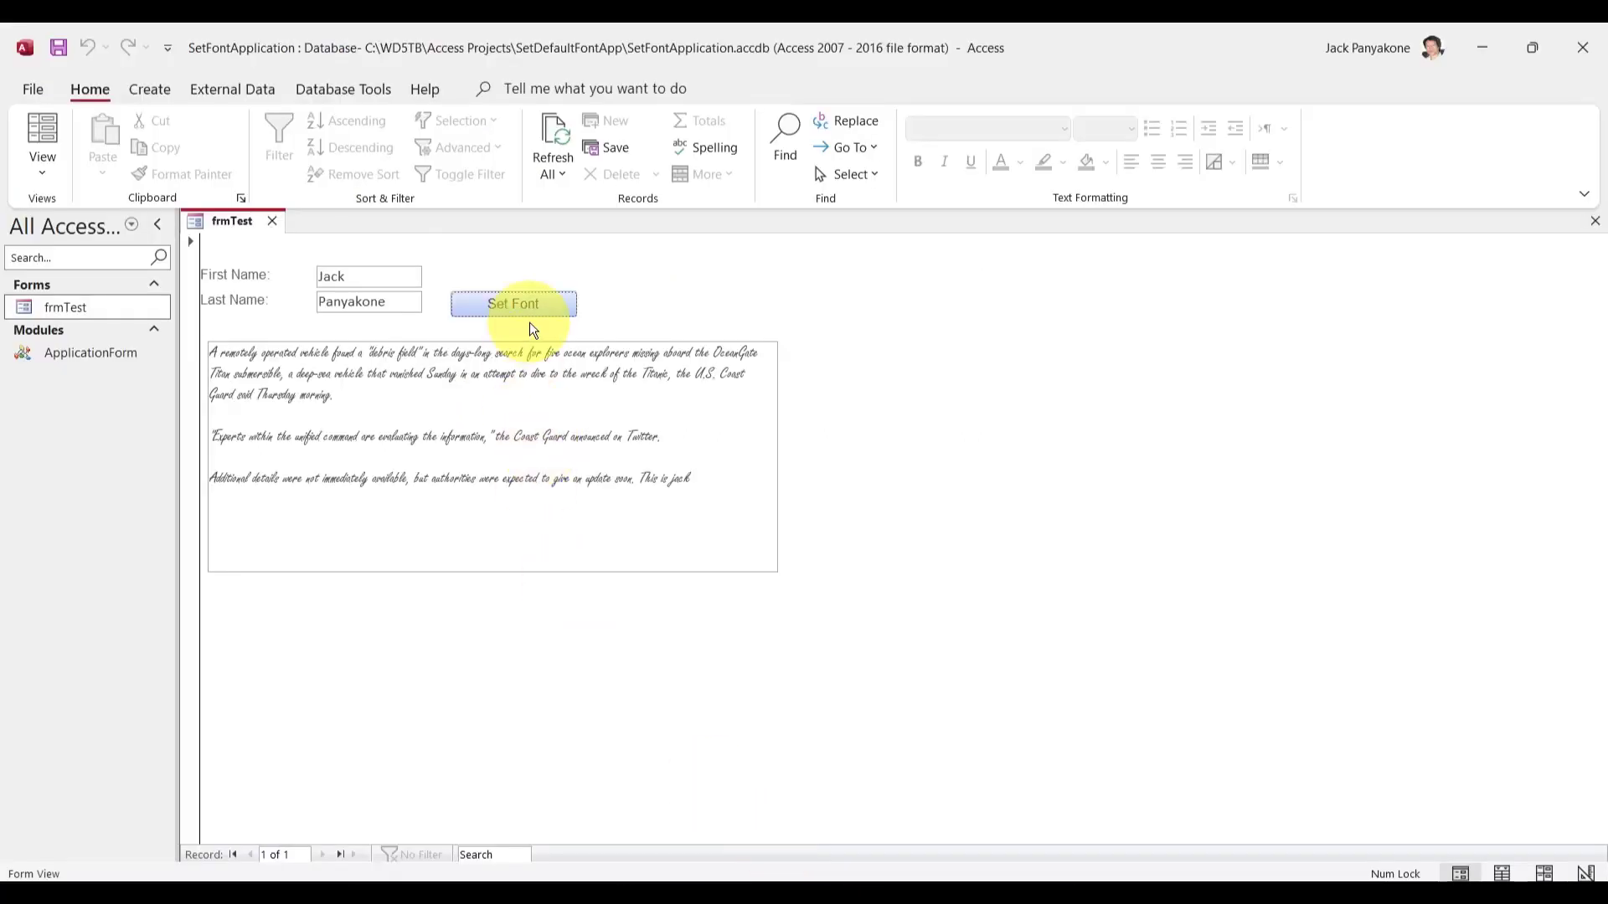
{"action": "left_click", "coordinate": [530, 301]}
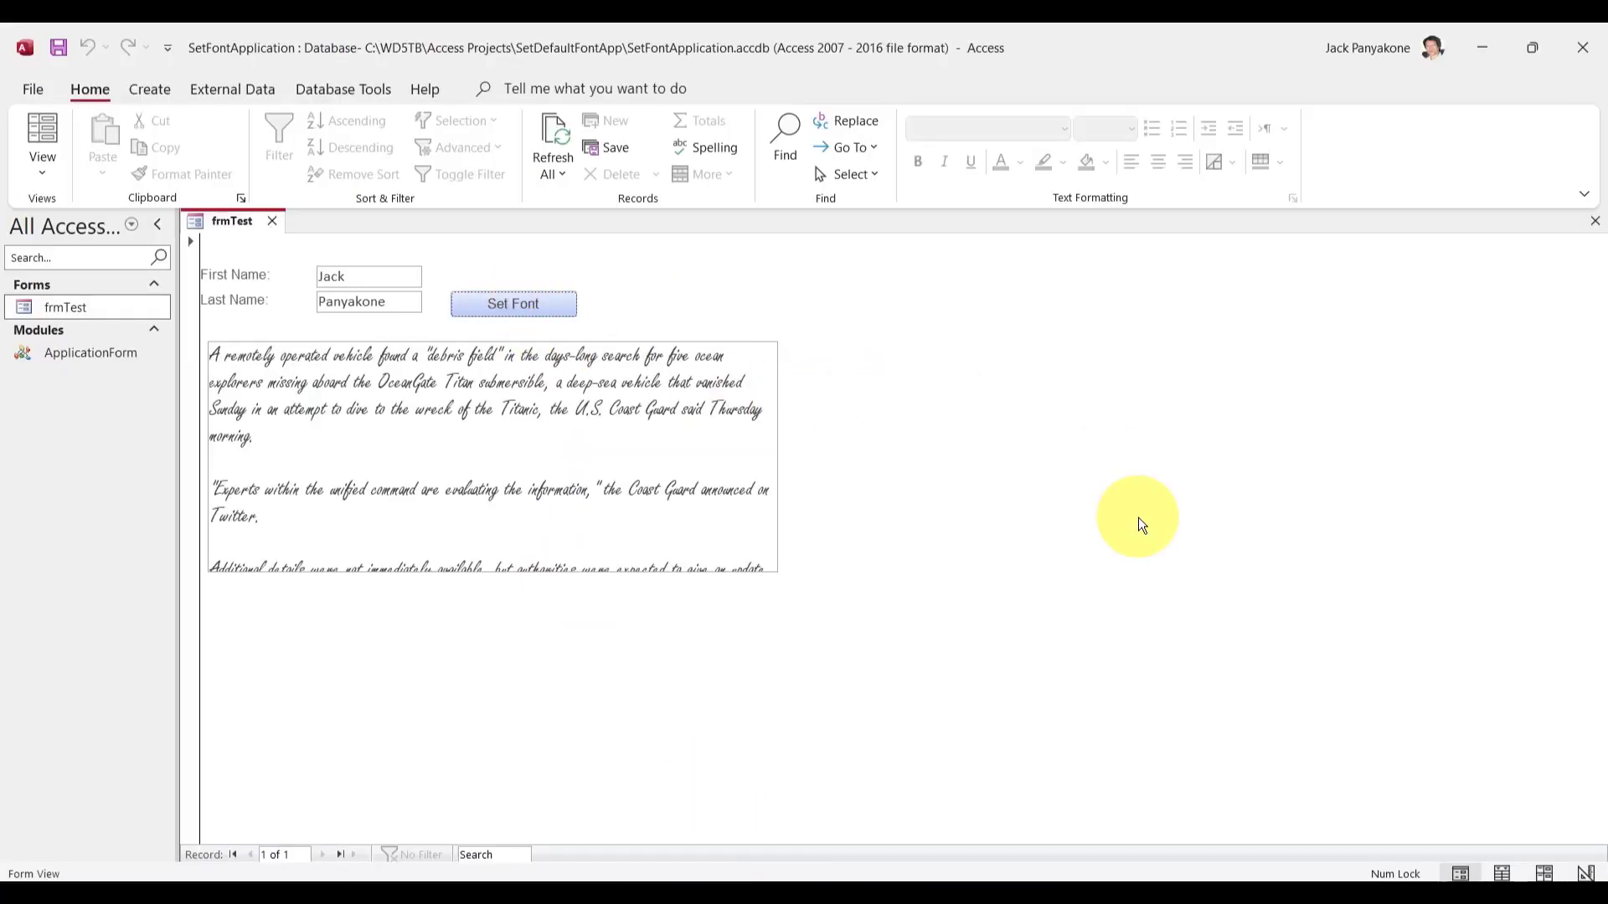
{"action": "left_click", "coordinate": [693, 496]}
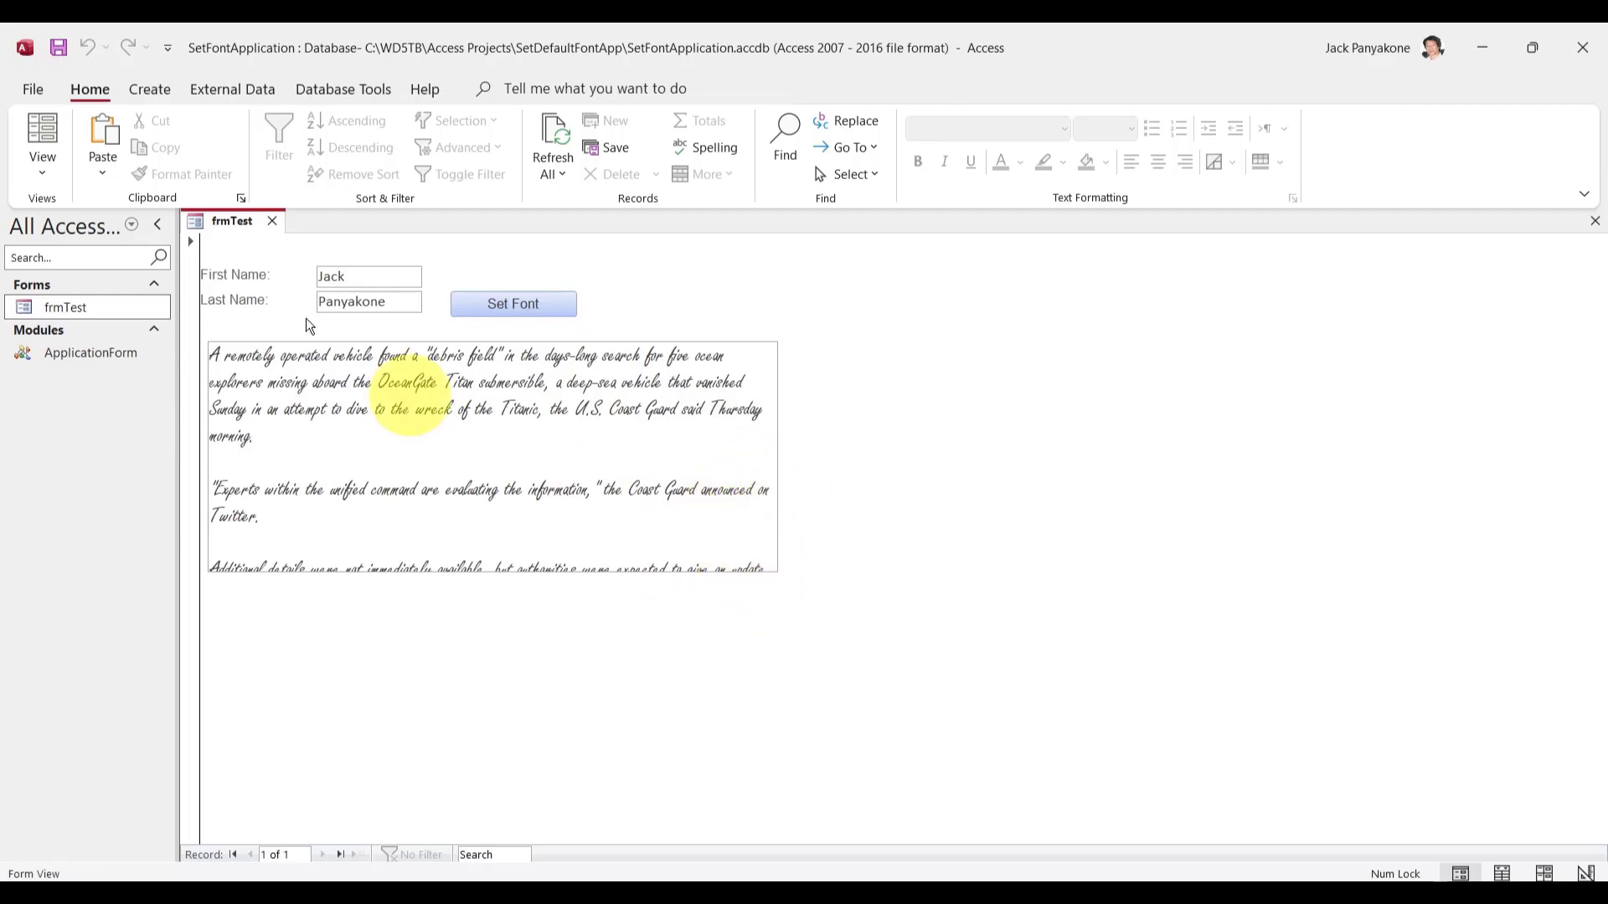
{"action": "right_click", "coordinate": [238, 220]}
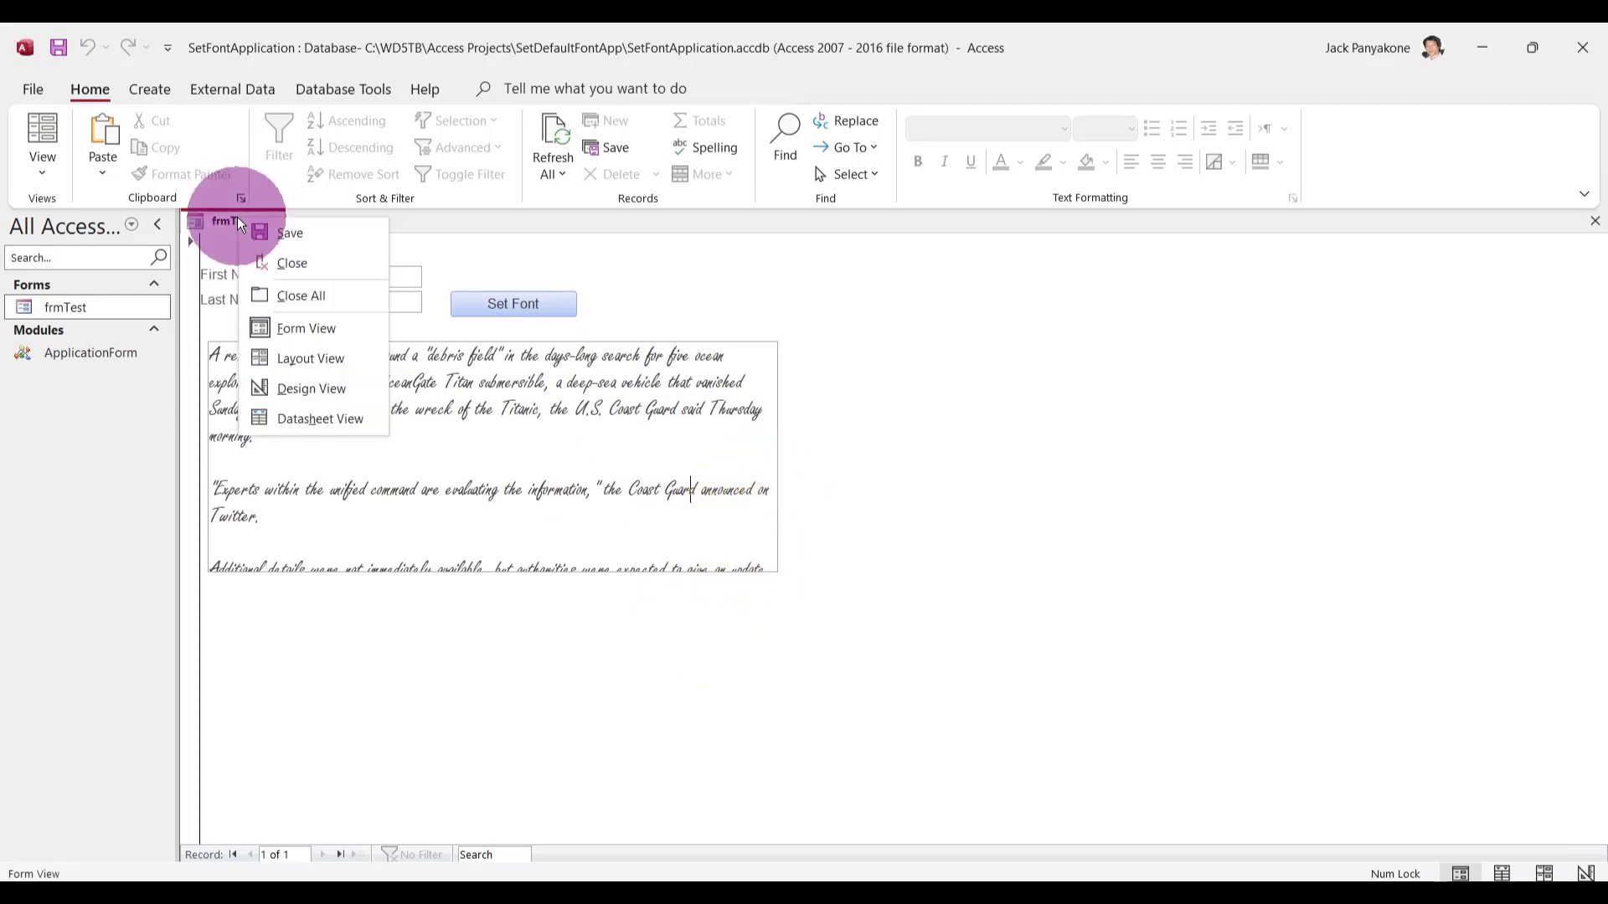
- Set txtTextBody's Scroll Bars to Vertical in Design View, then reopen frmTest in Form View
{"action": "left_click", "coordinate": [308, 394]}
{"action": "left_click", "coordinate": [617, 499]}
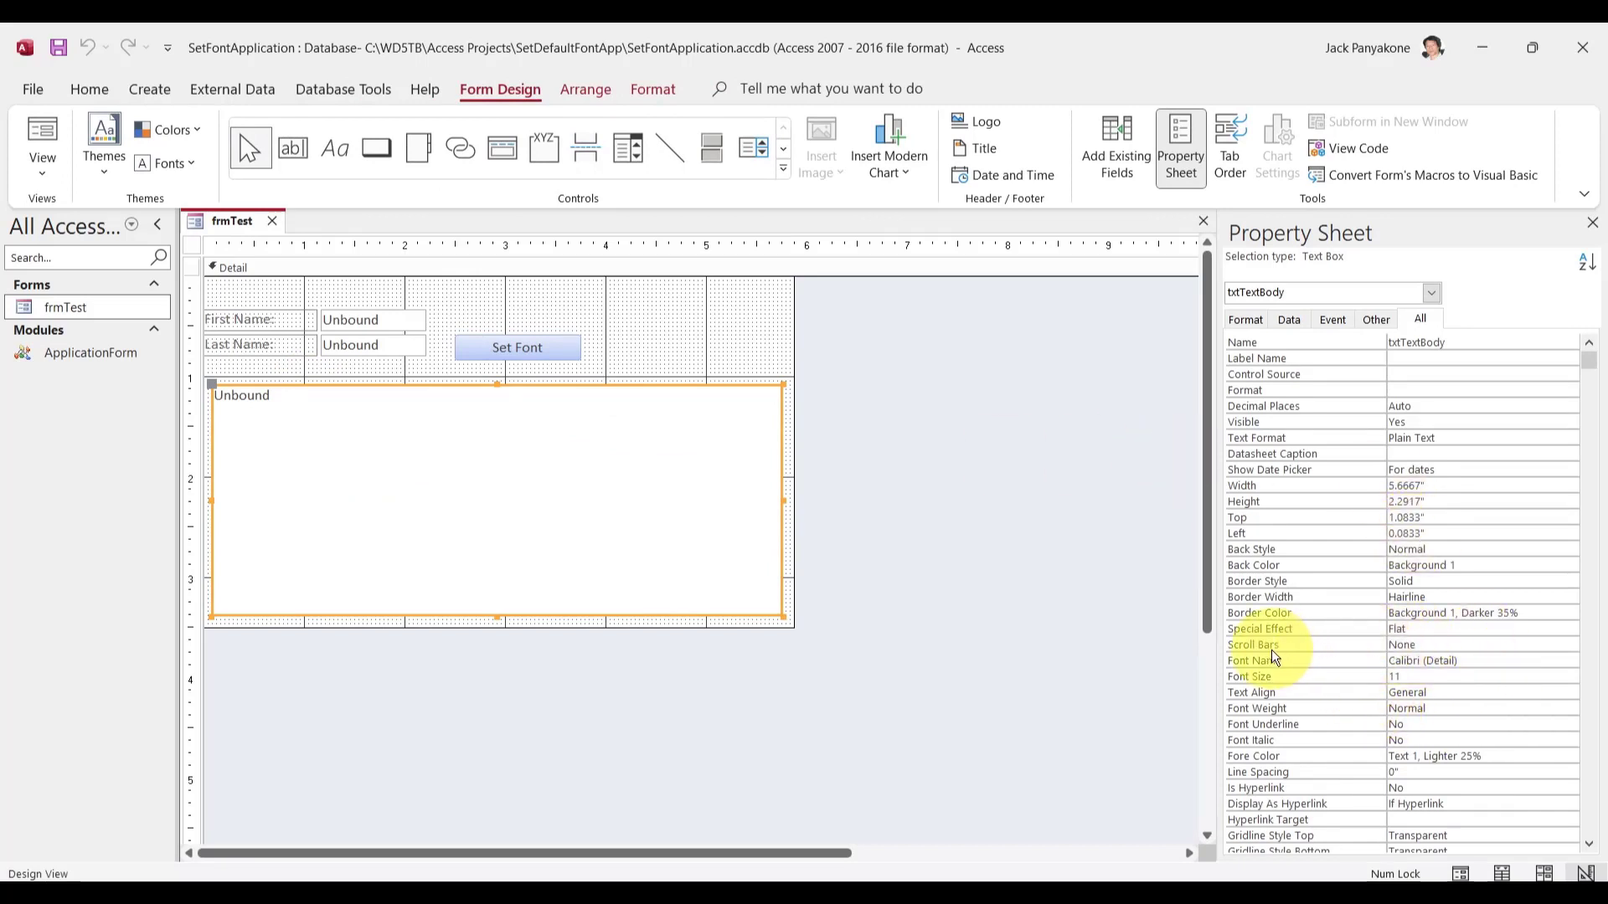
{"action": "double_click", "coordinate": [1484, 646]}
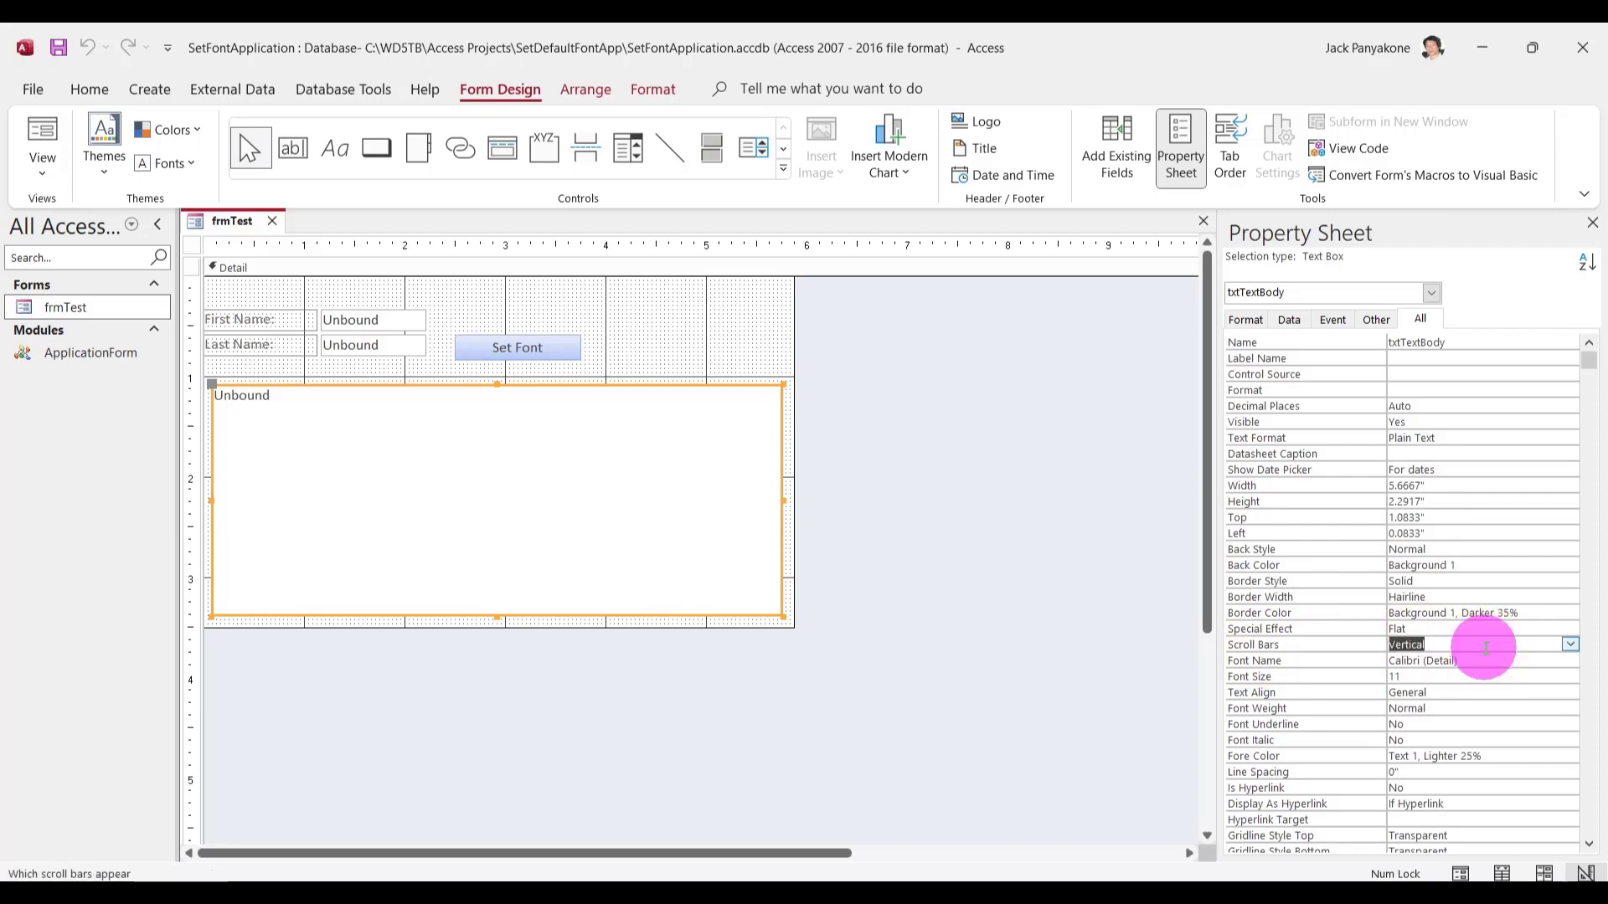
{"action": "left_click", "coordinate": [1018, 520]}
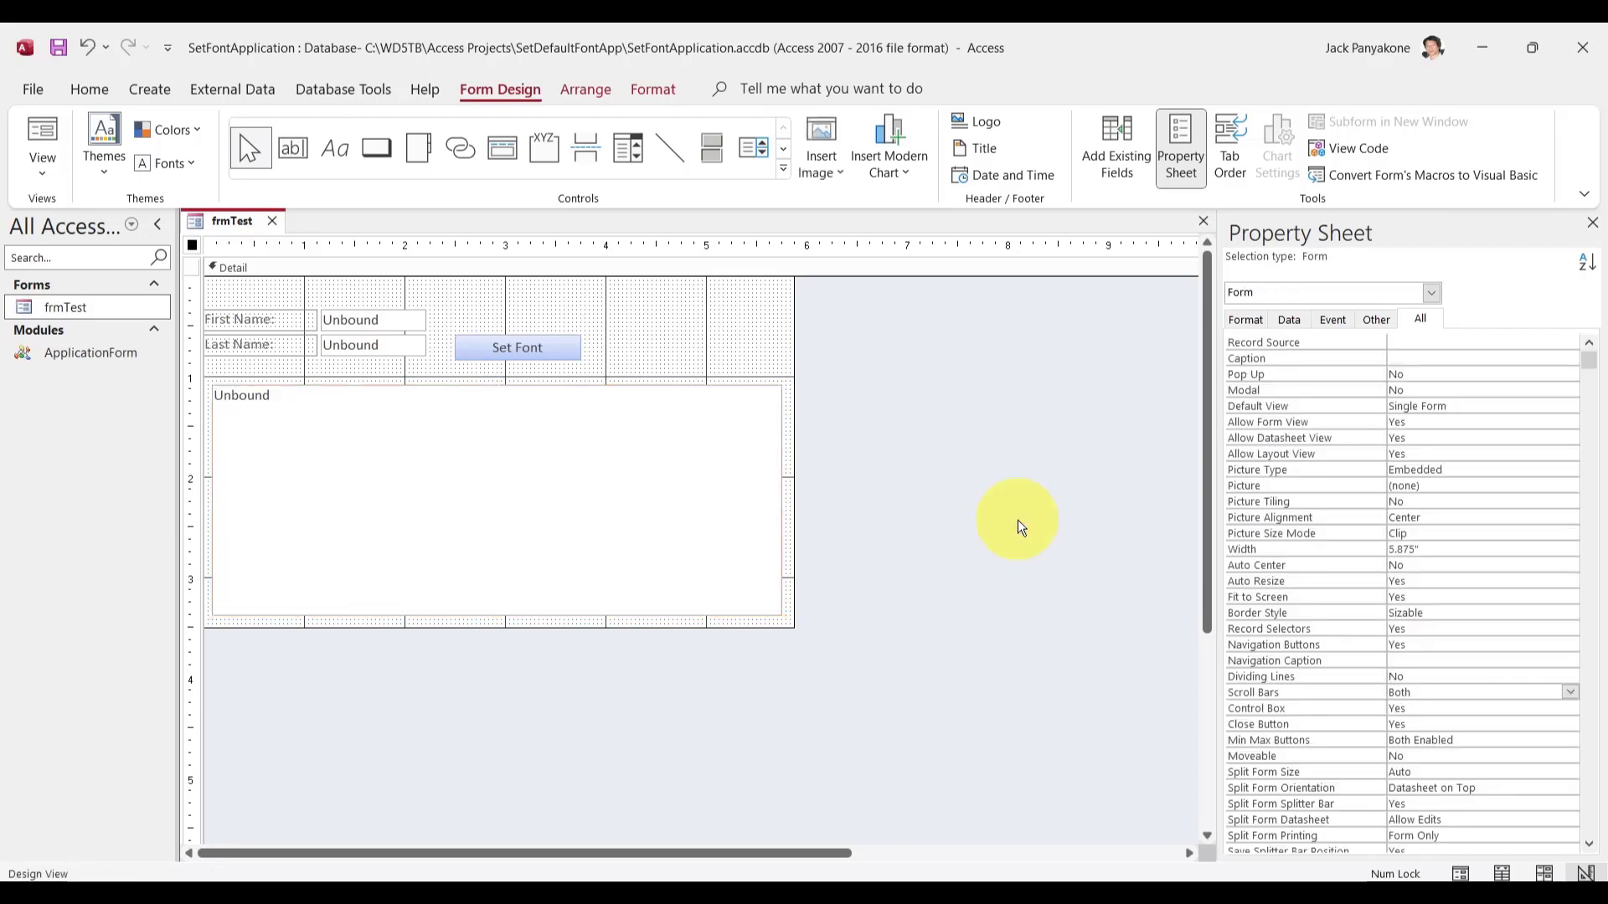
{"action": "left_click", "coordinate": [272, 223]}
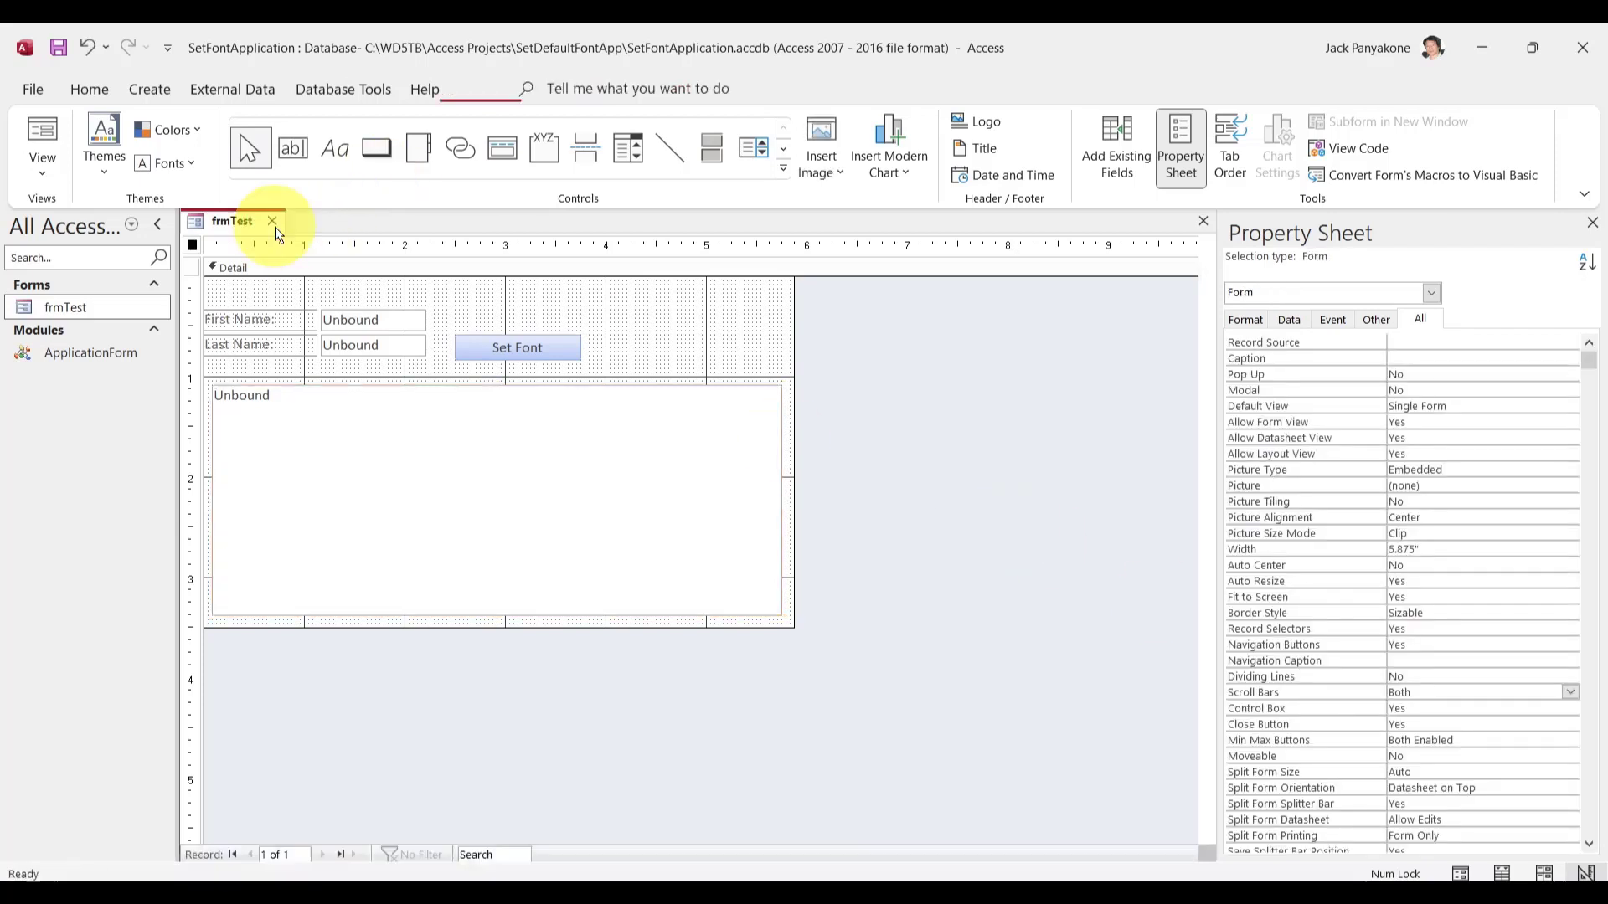
{"action": "double_click", "coordinate": [107, 312]}
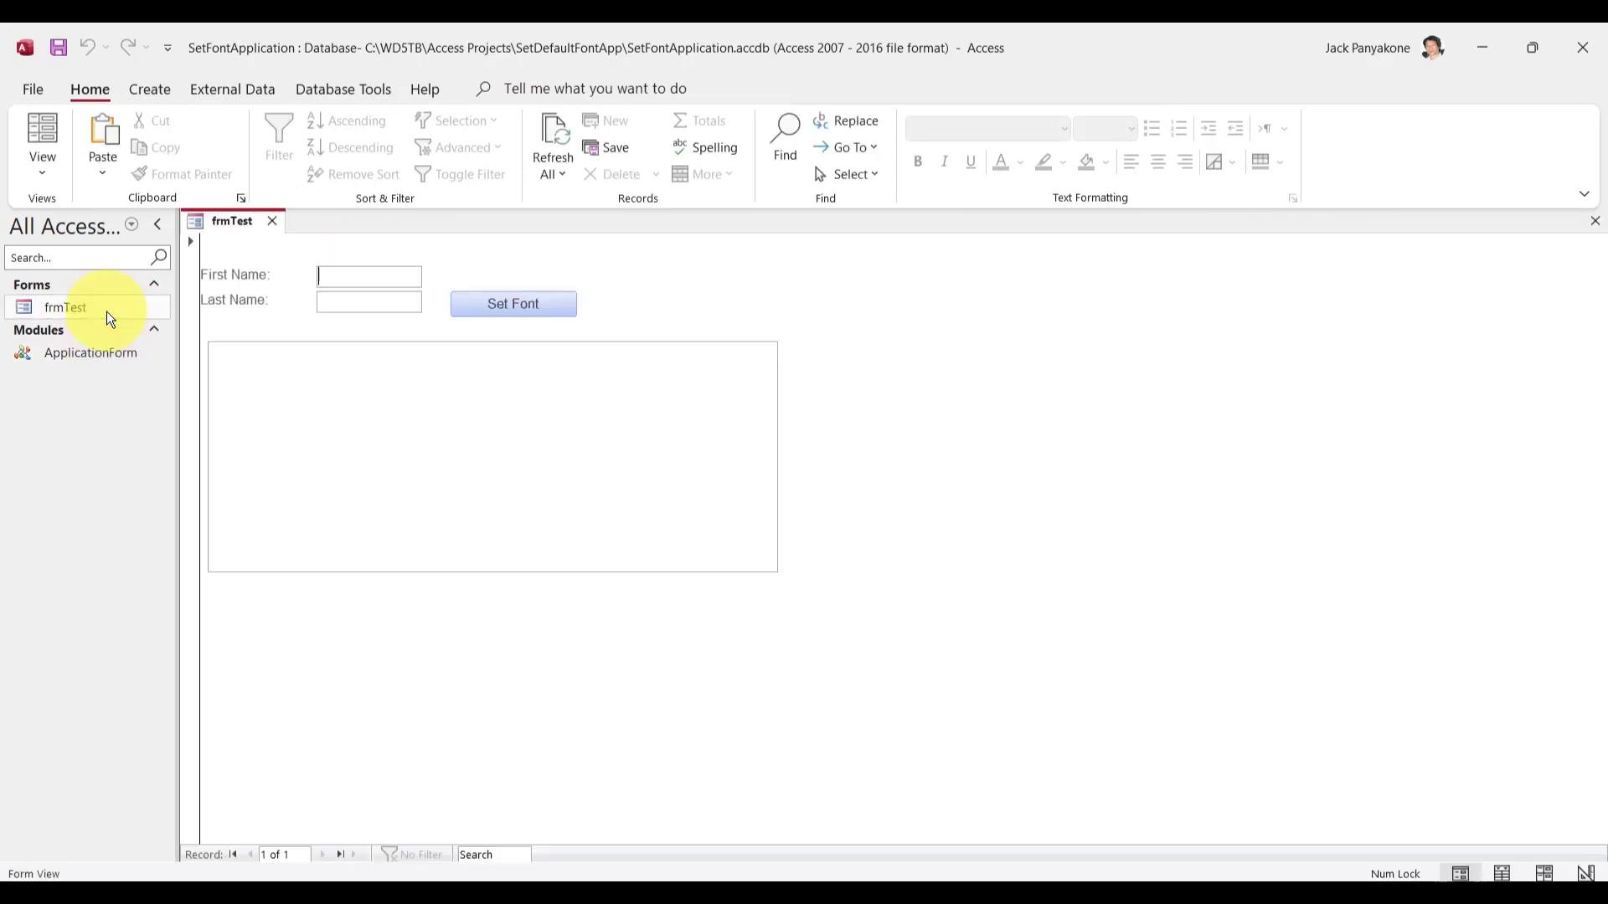
- Paste the Notepad news article into frmTest's large text box and fill in the first name
{"action": "left_click", "coordinate": [892, 902]}
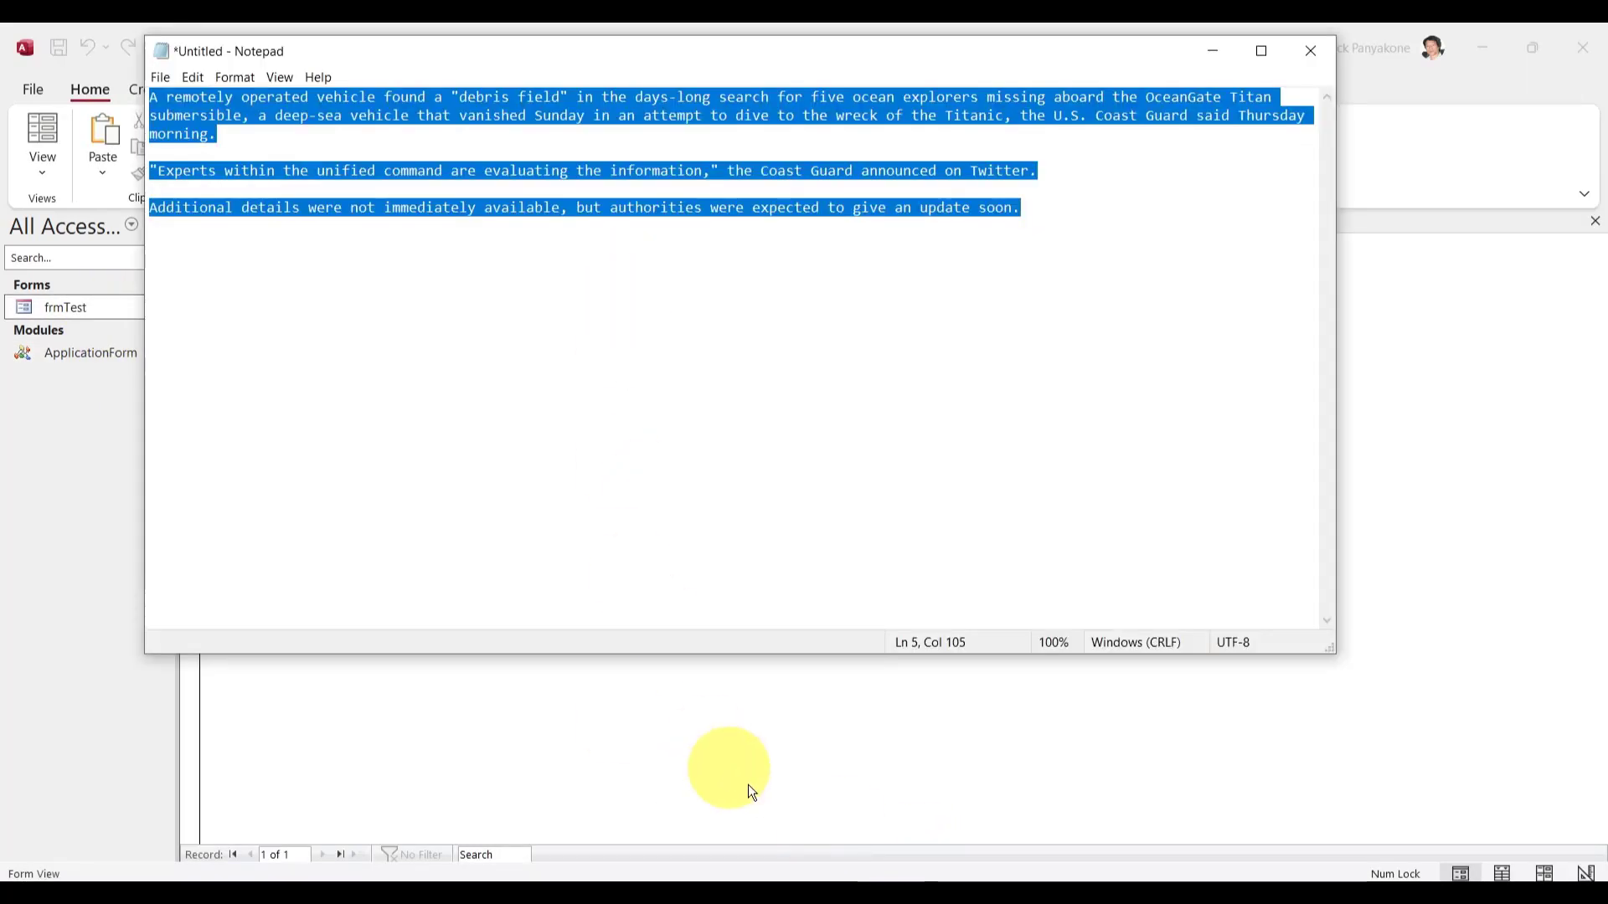
{"action": "left_click", "coordinate": [847, 896]}
{"action": "left_click", "coordinate": [760, 808]}
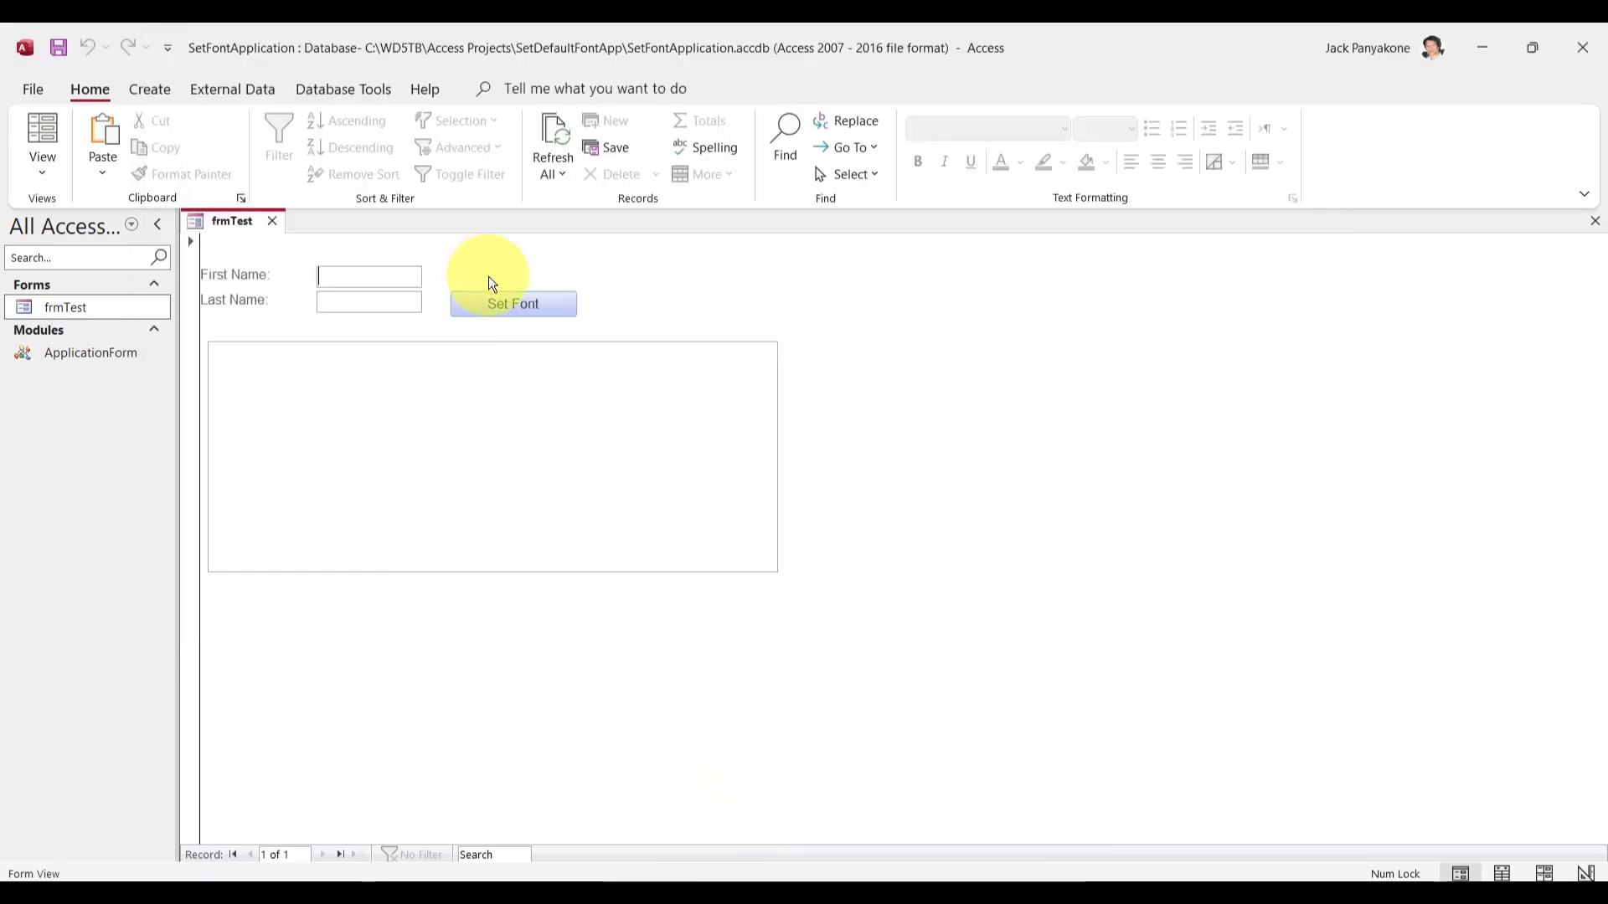
{"action": "left_click", "coordinate": [473, 423]}
{"action": "key", "text": "ctrl+v"}
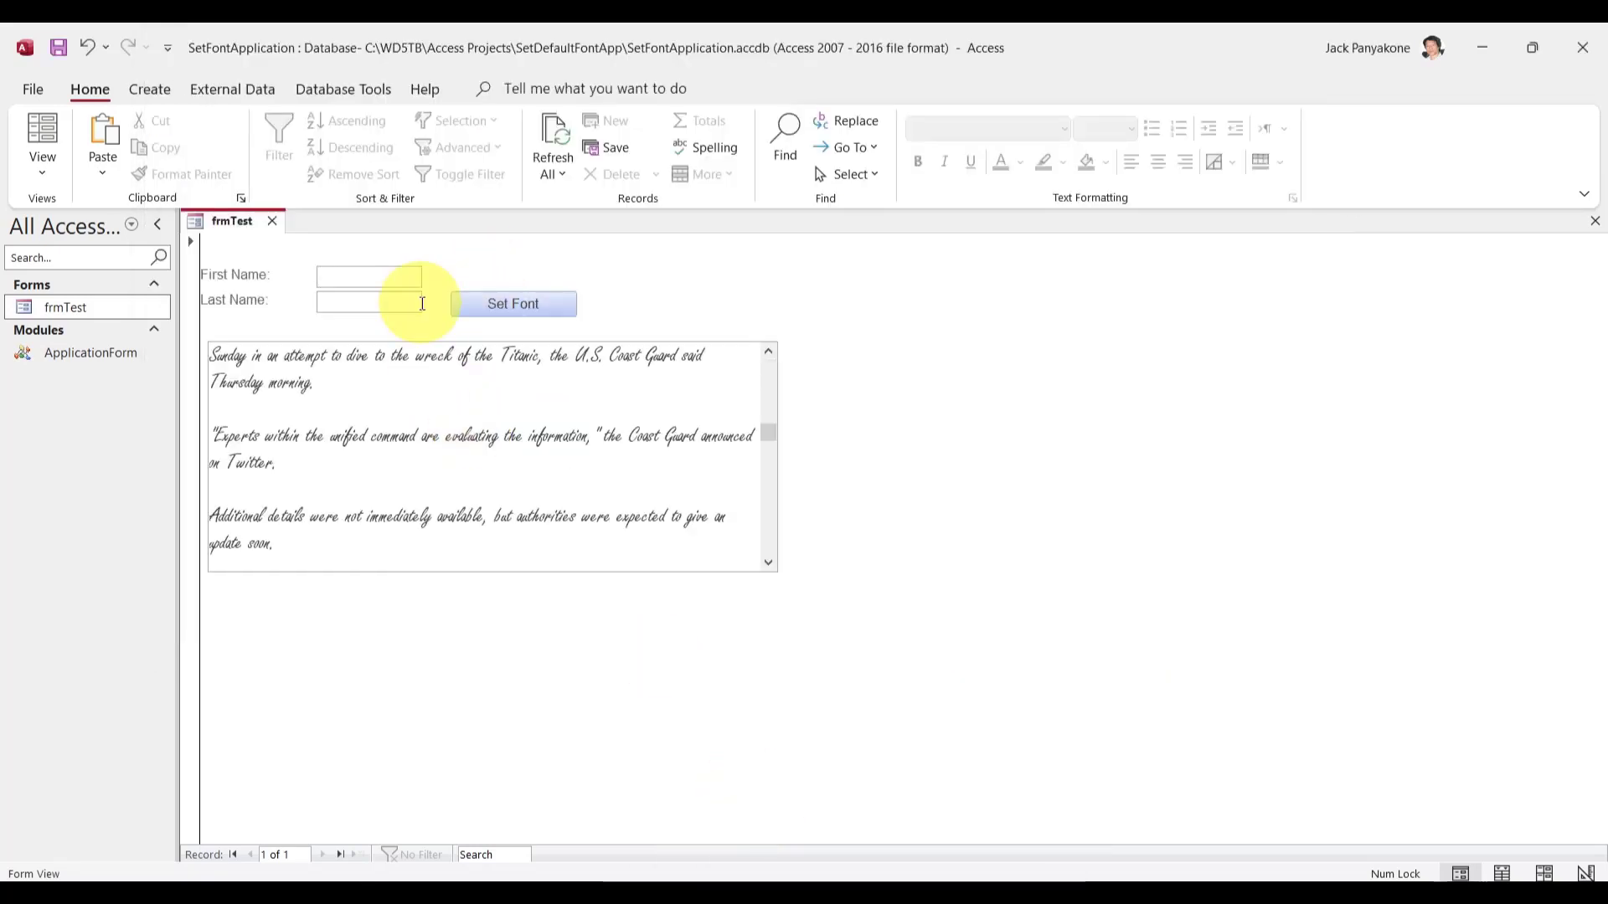
{"action": "left_click", "coordinate": [401, 279]}
{"action": "type", "text": "Ja"}
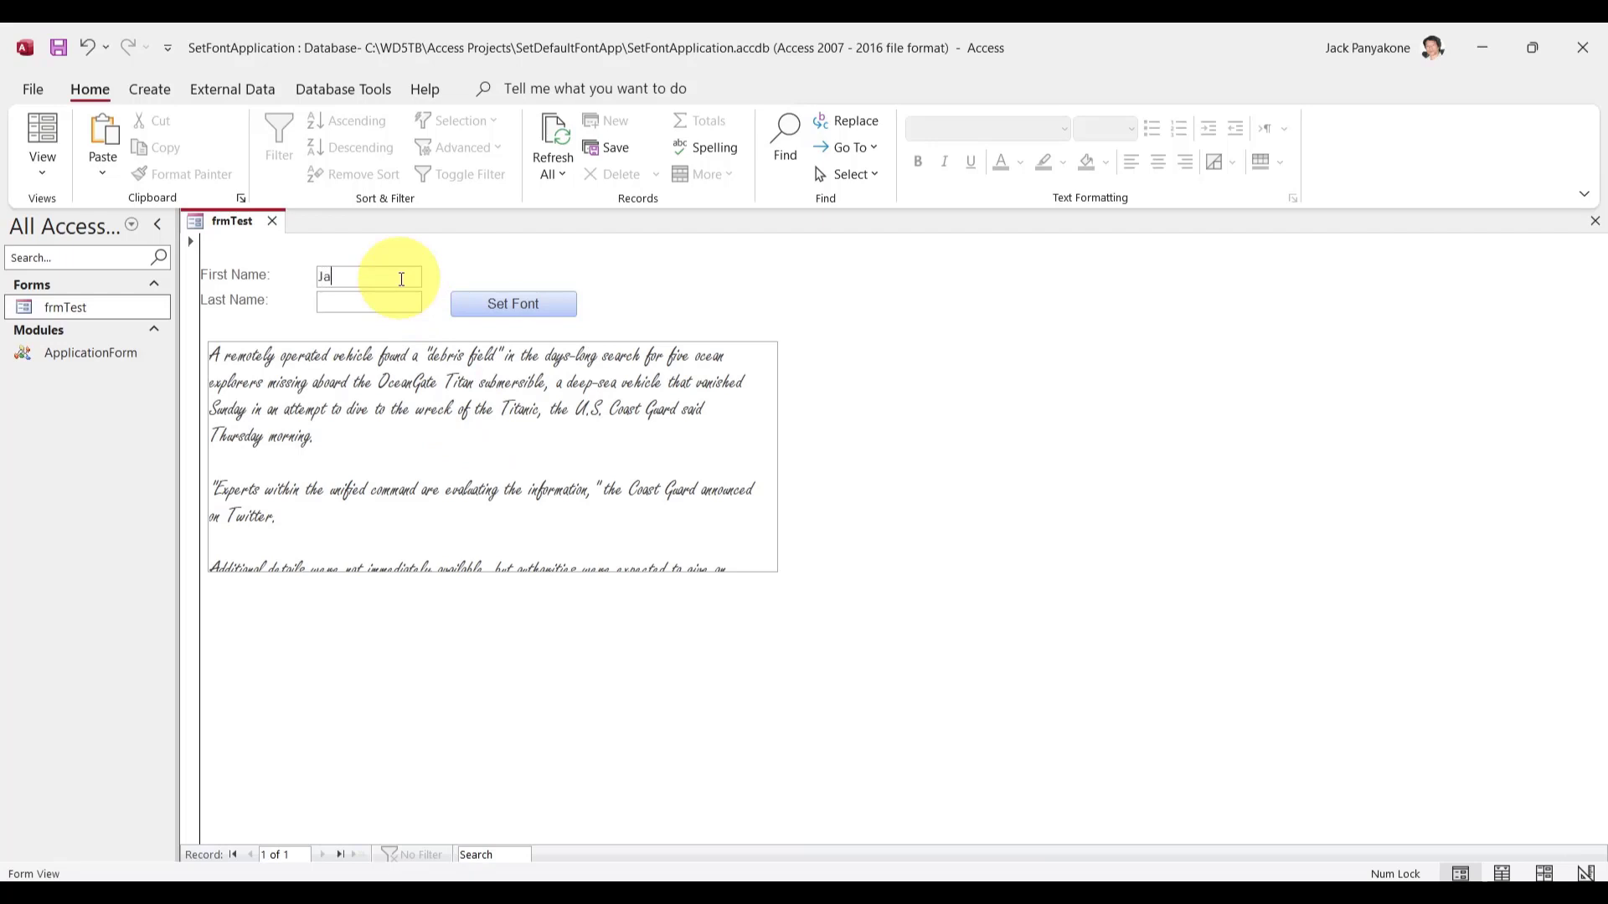
{"action": "type", "text": "Panayakone"}
- Scroll the article down to its end and back to the top with the scroll arrows
{"action": "left_click", "coordinate": [423, 462]}
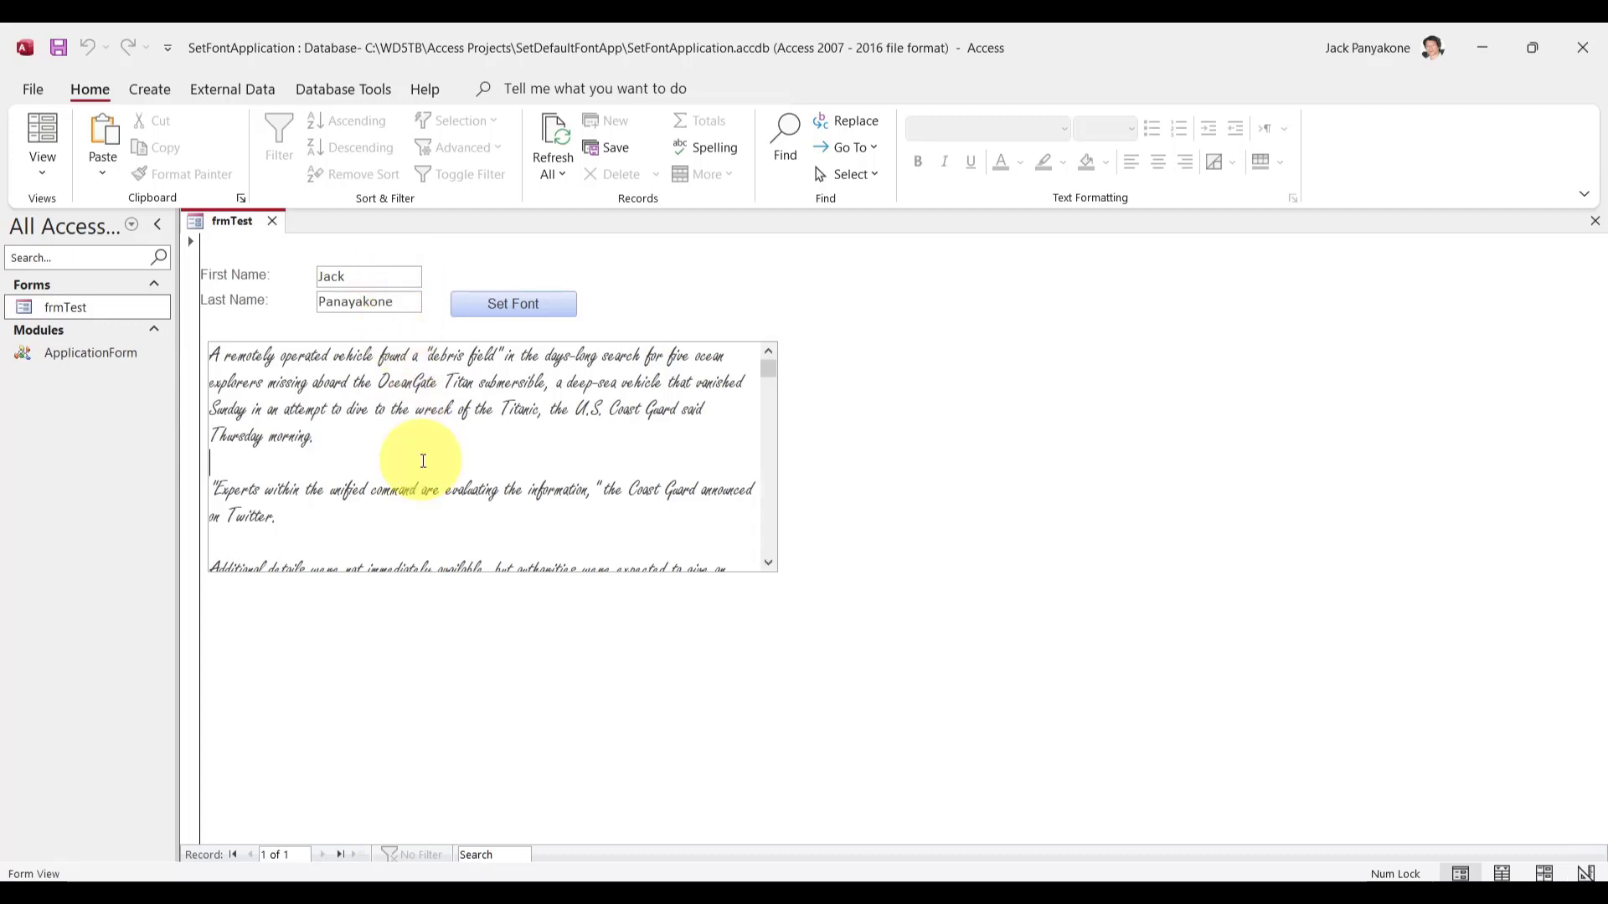
{"action": "left_click", "coordinate": [769, 563]}
{"action": "left_click", "coordinate": [768, 563]}
{"action": "left_click", "coordinate": [768, 563]}
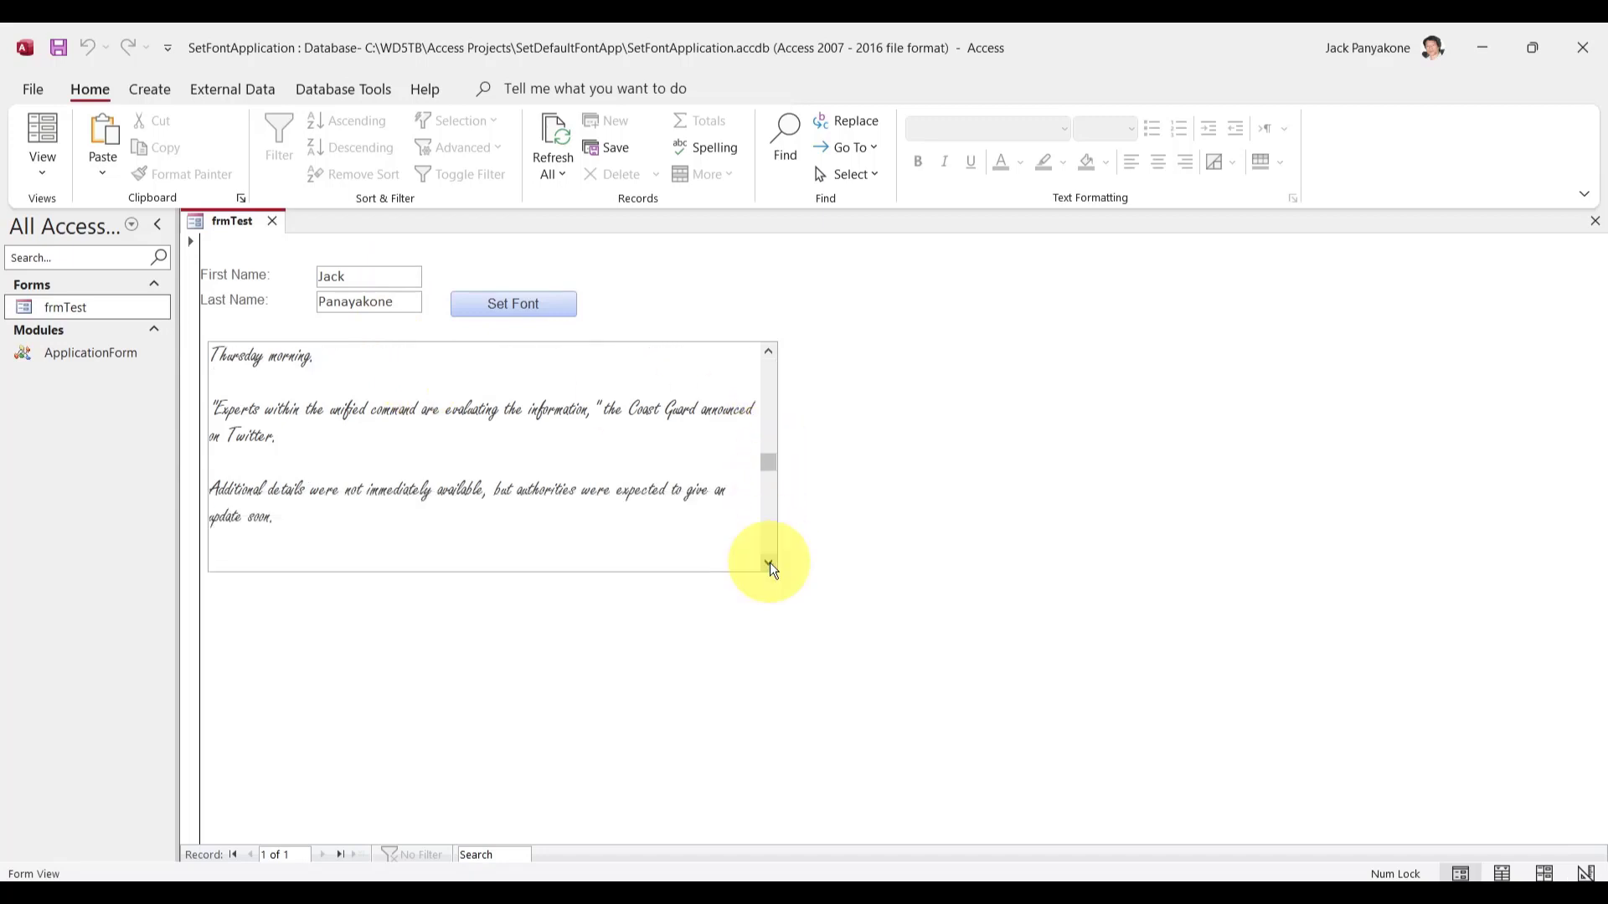
{"action": "left_click", "coordinate": [771, 357]}
{"action": "left_click", "coordinate": [771, 356]}
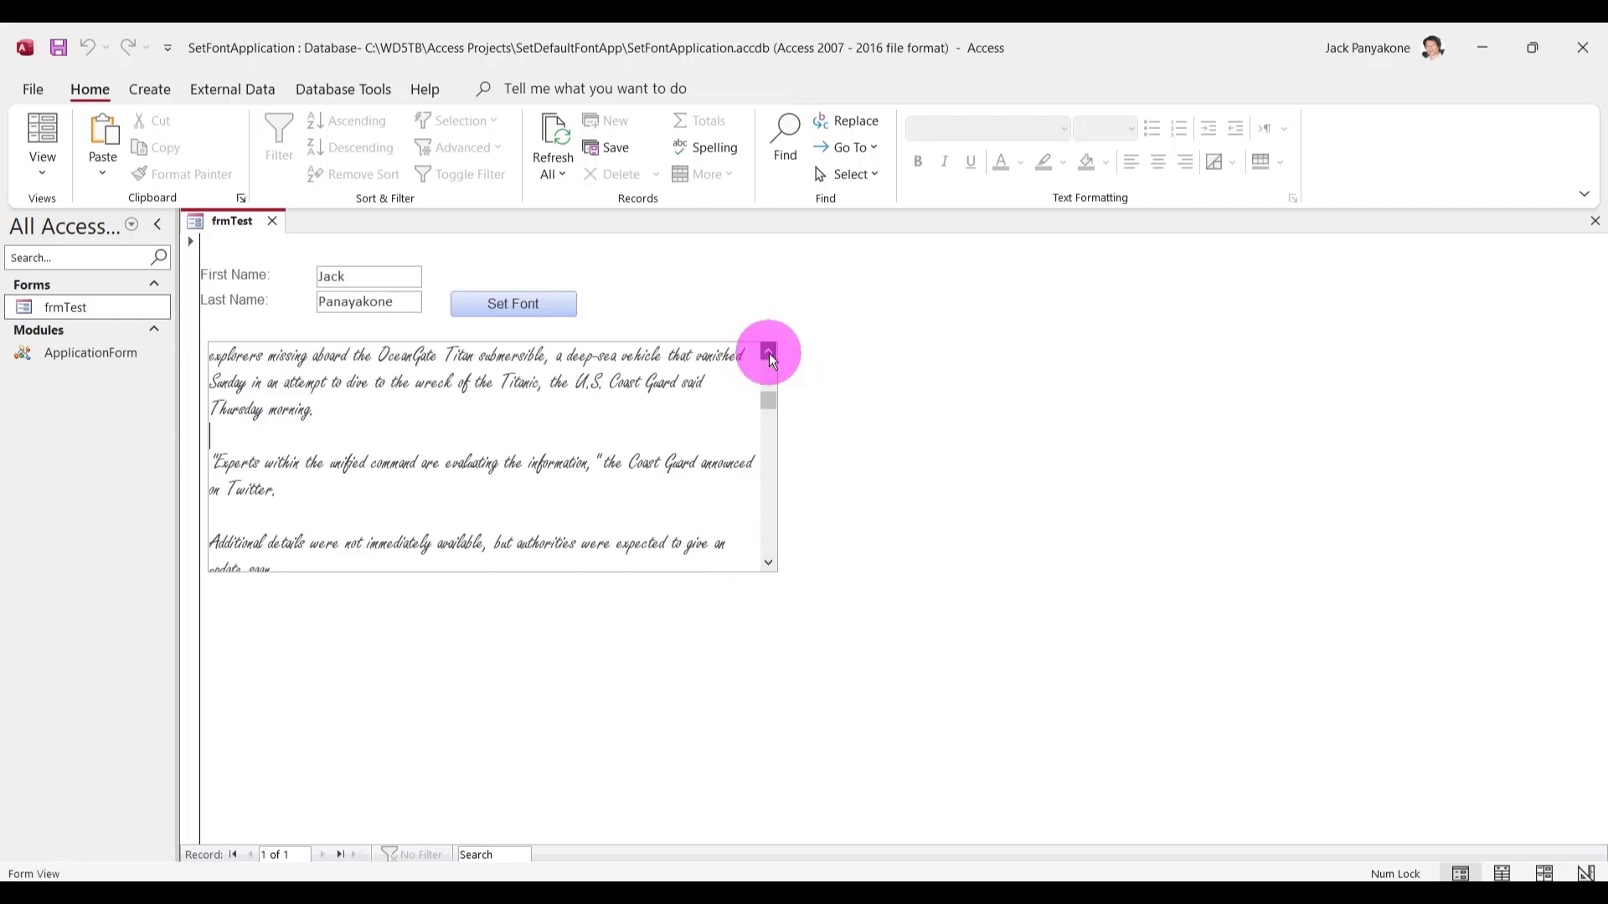
{"action": "left_click", "coordinate": [770, 357]}
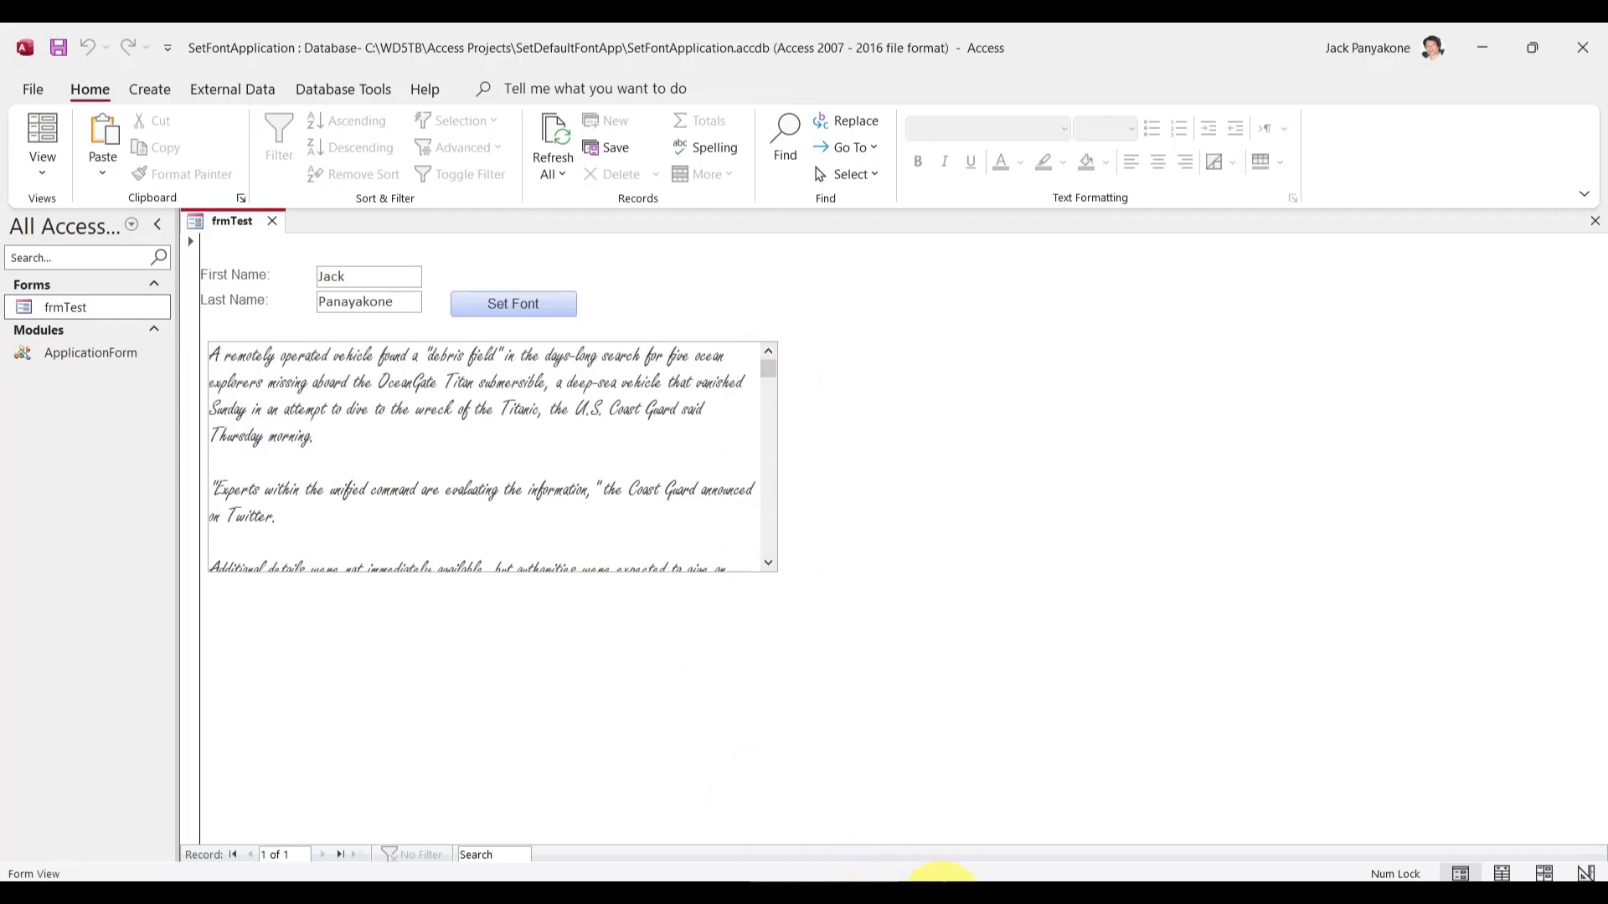
{"action": "left_click", "coordinate": [942, 899]}
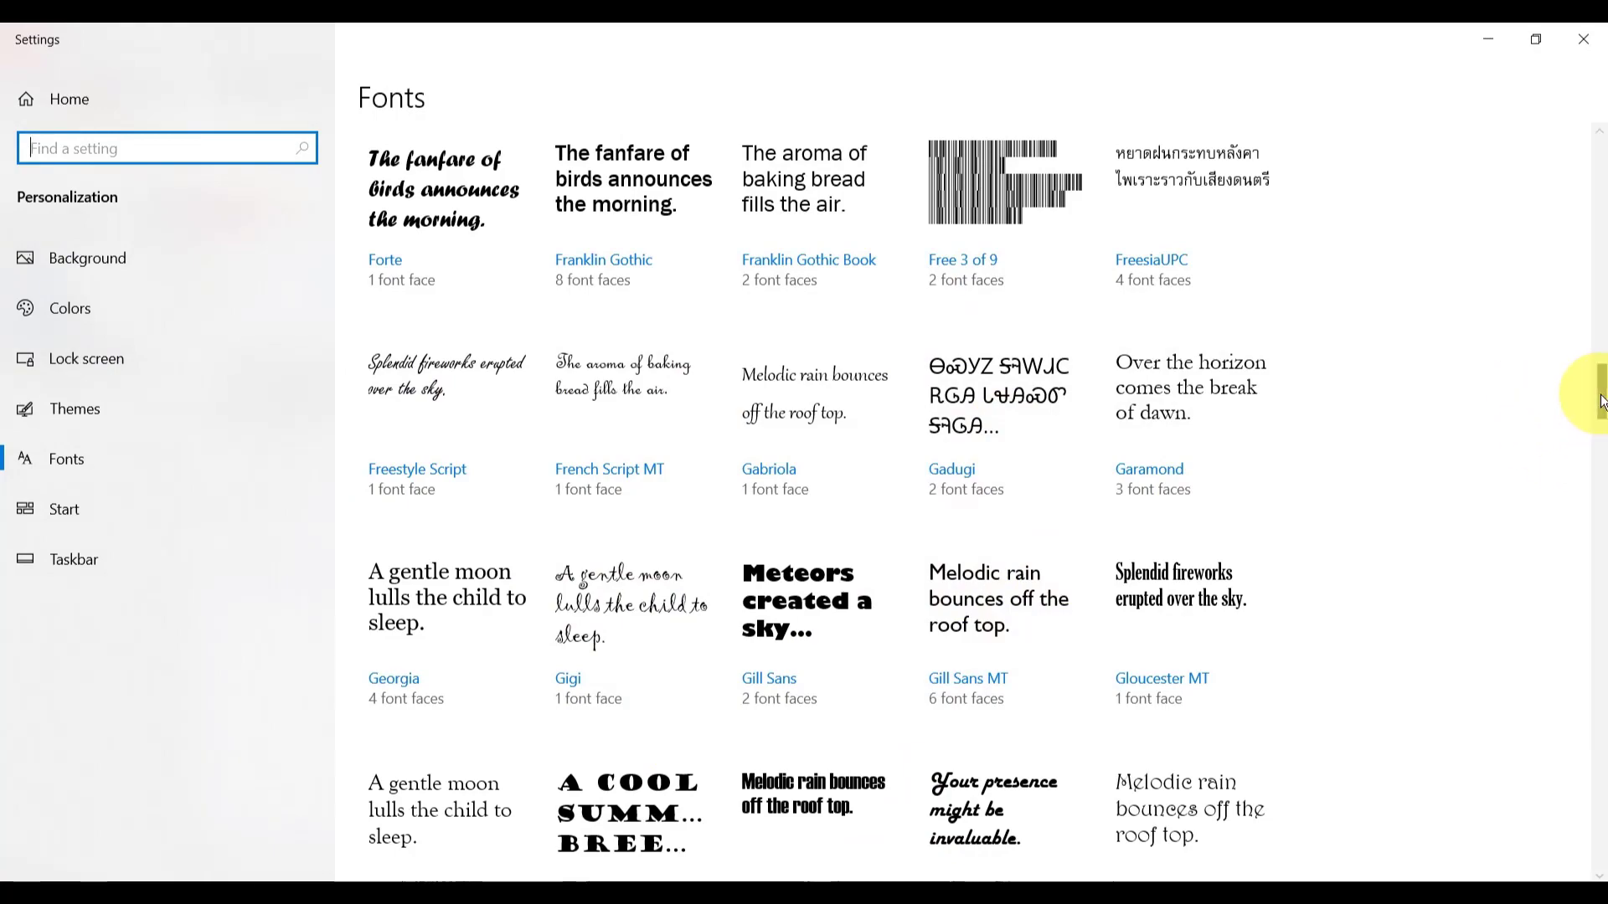
- Scroll the Fonts list up to the A fonts to find Algerian, then return to the VBA editor
{"action": "left_click_drag", "start_coordinate": [1590, 388], "coordinate": [1582, 172]}
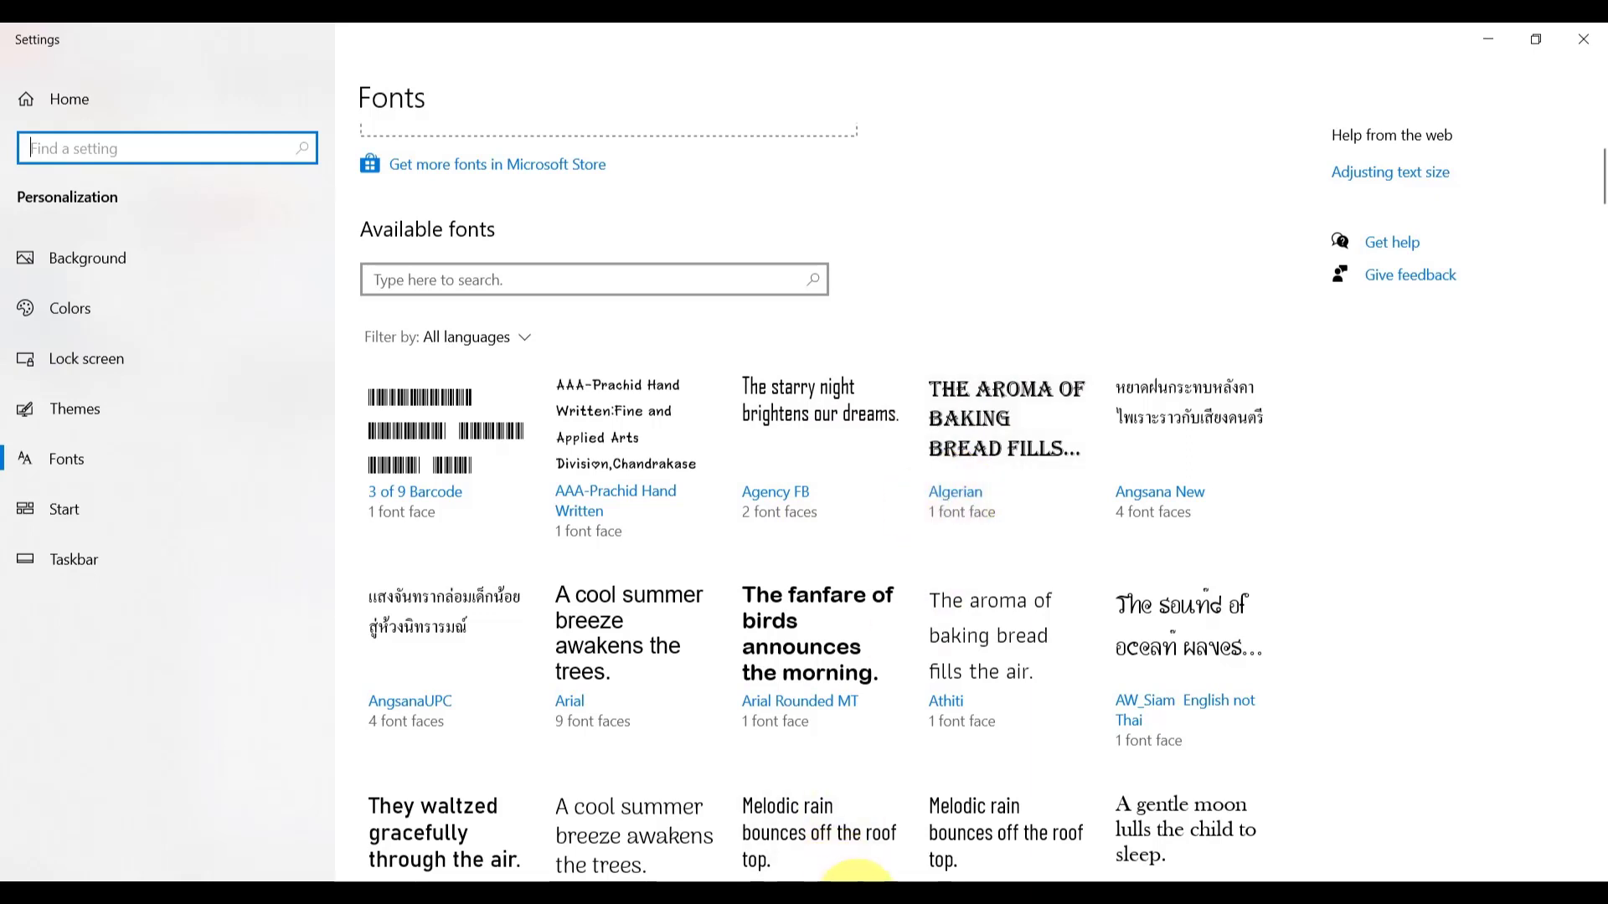
{"action": "mouse_move", "coordinate": [850, 877]}
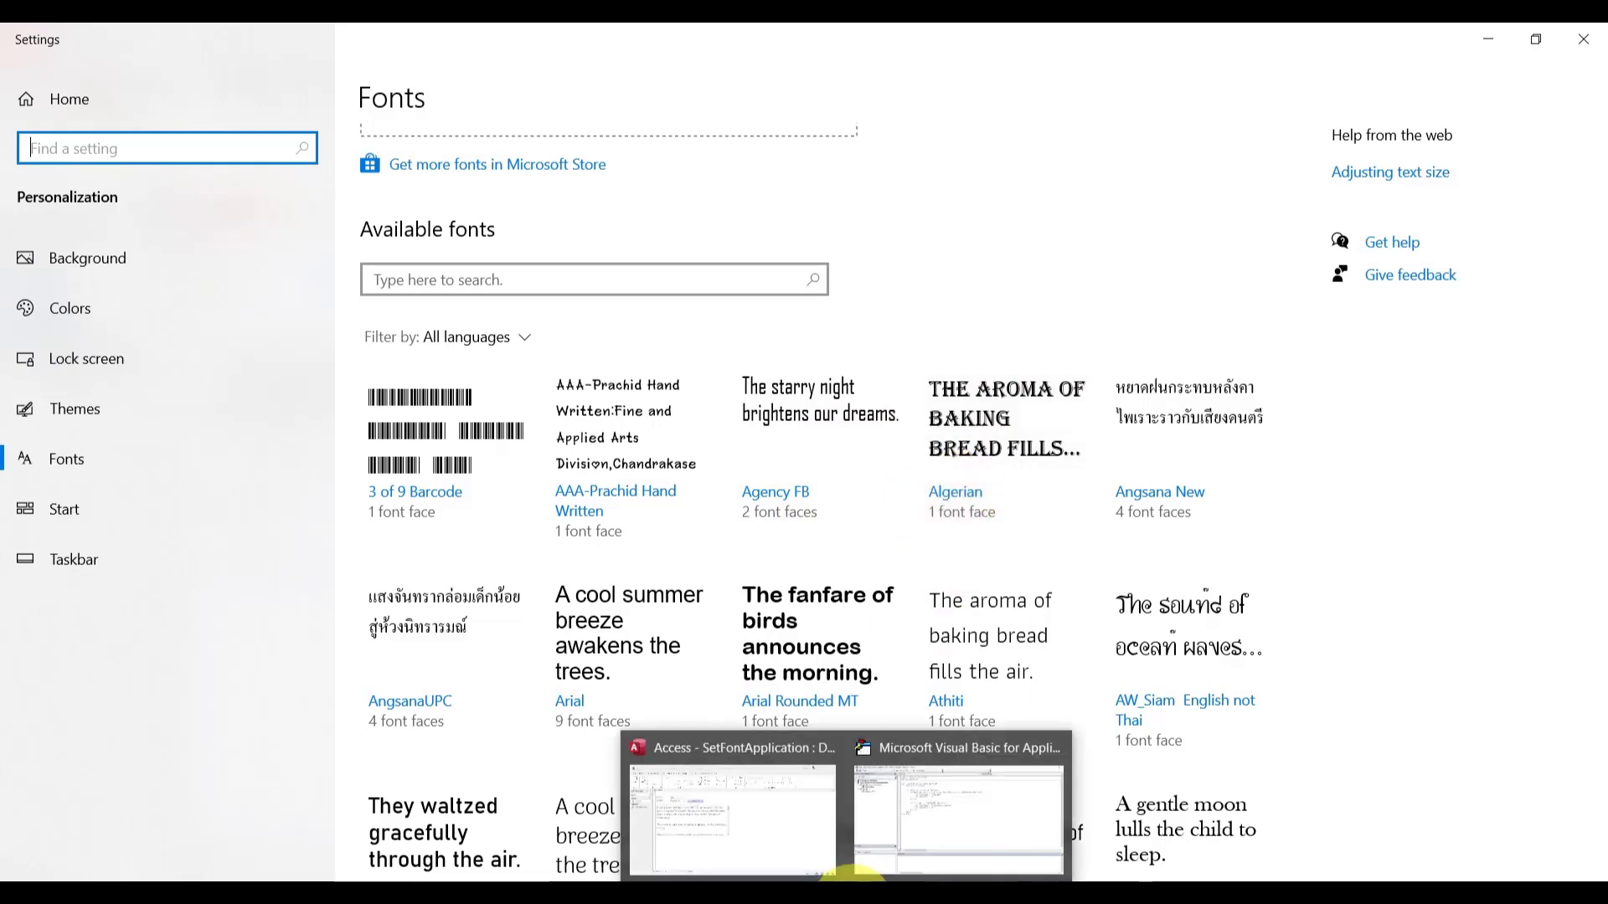
{"action": "left_click", "coordinate": [963, 819]}
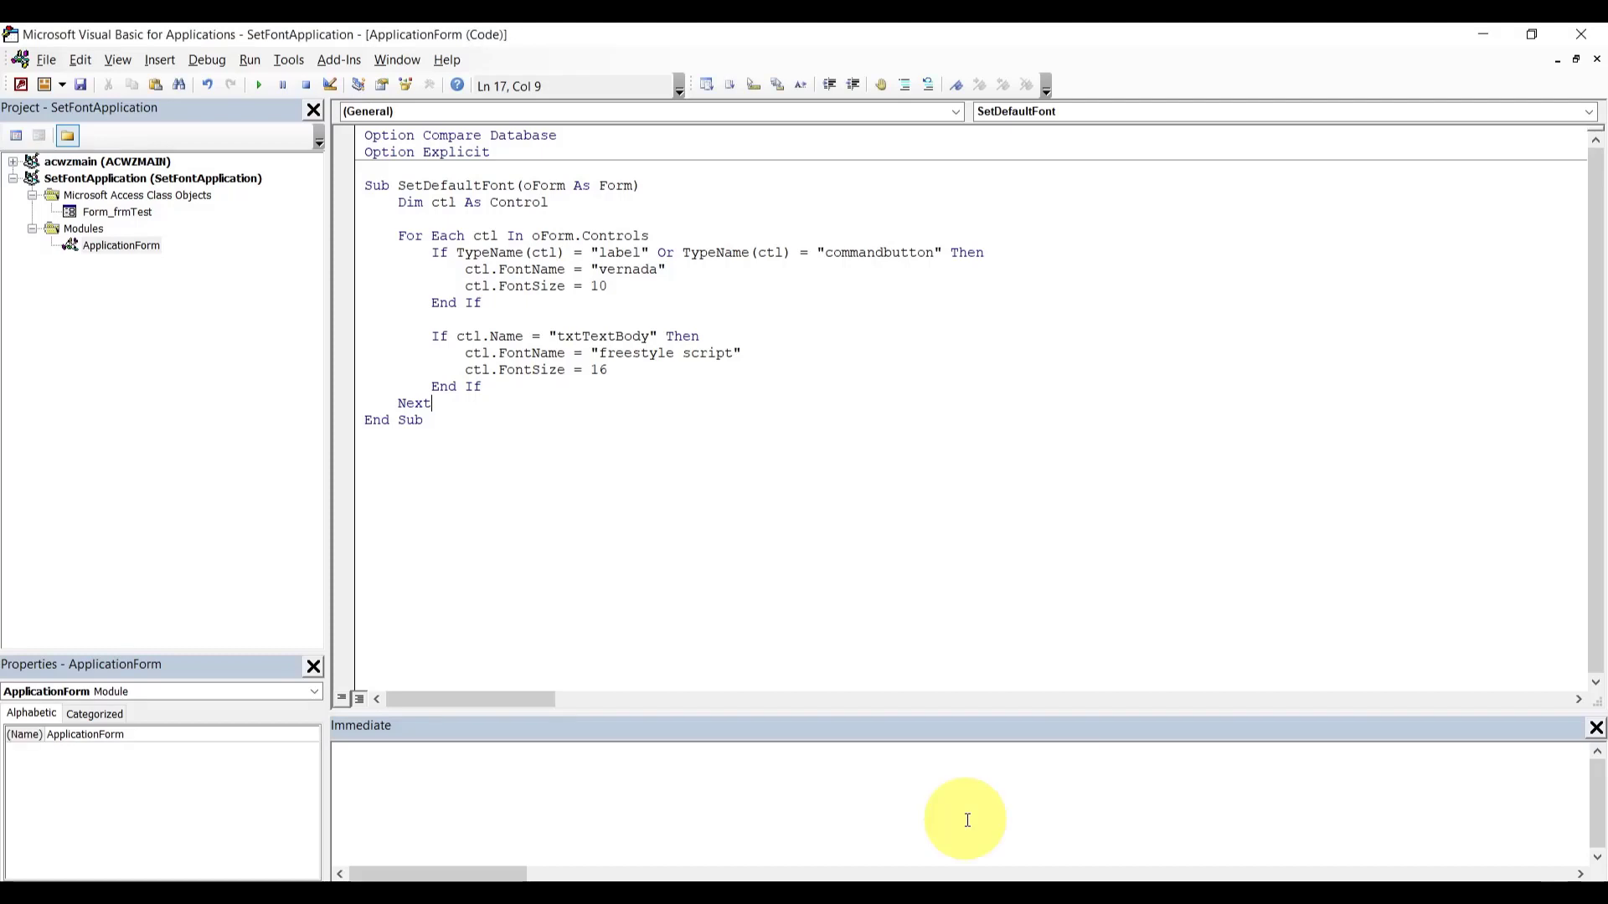
- Change txtTextBody's font in SetDefaultFont from freestyle script to algerian
{"action": "double_click", "coordinate": [689, 353]}
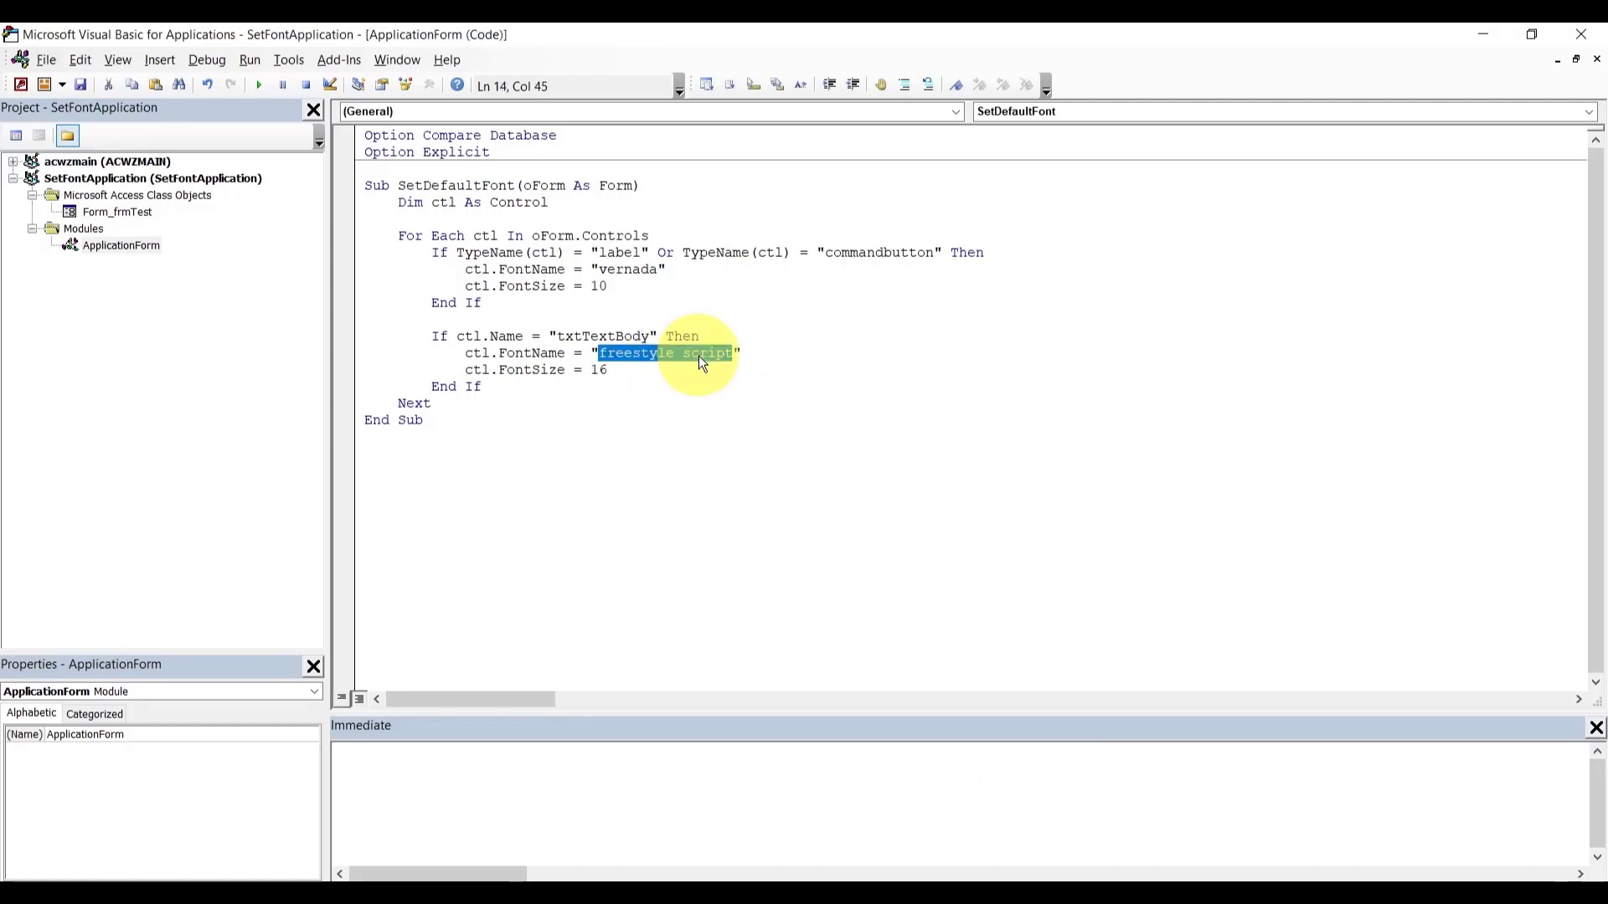
{"action": "type", "text": "algerian"}
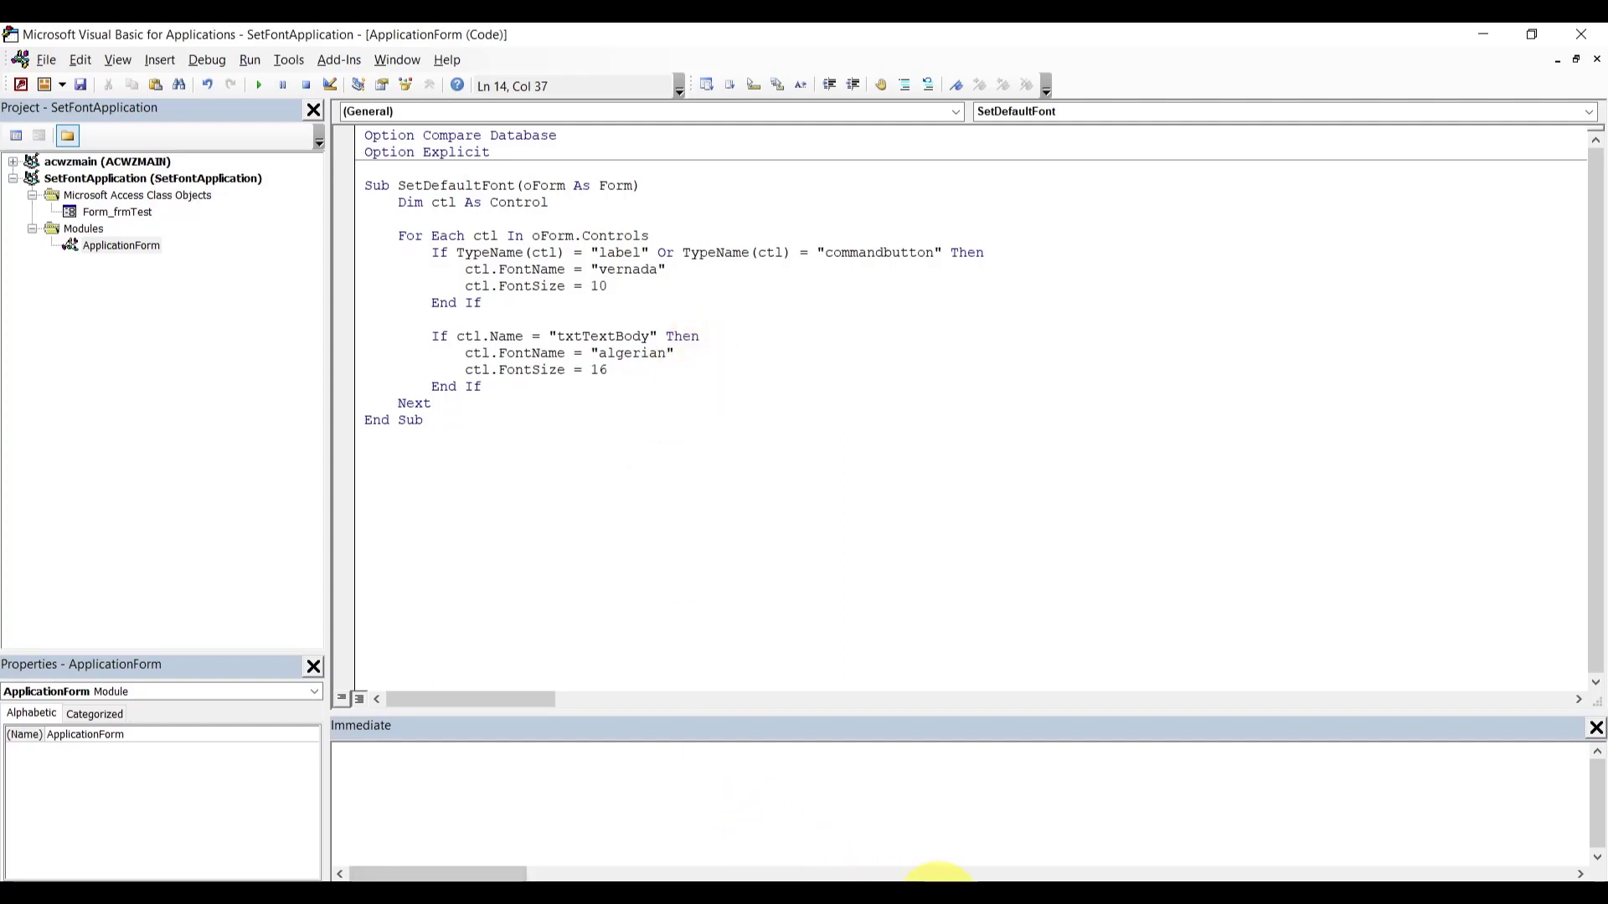
{"action": "mouse_move", "coordinate": [943, 879]}
{"action": "left_click", "coordinate": [996, 825]}
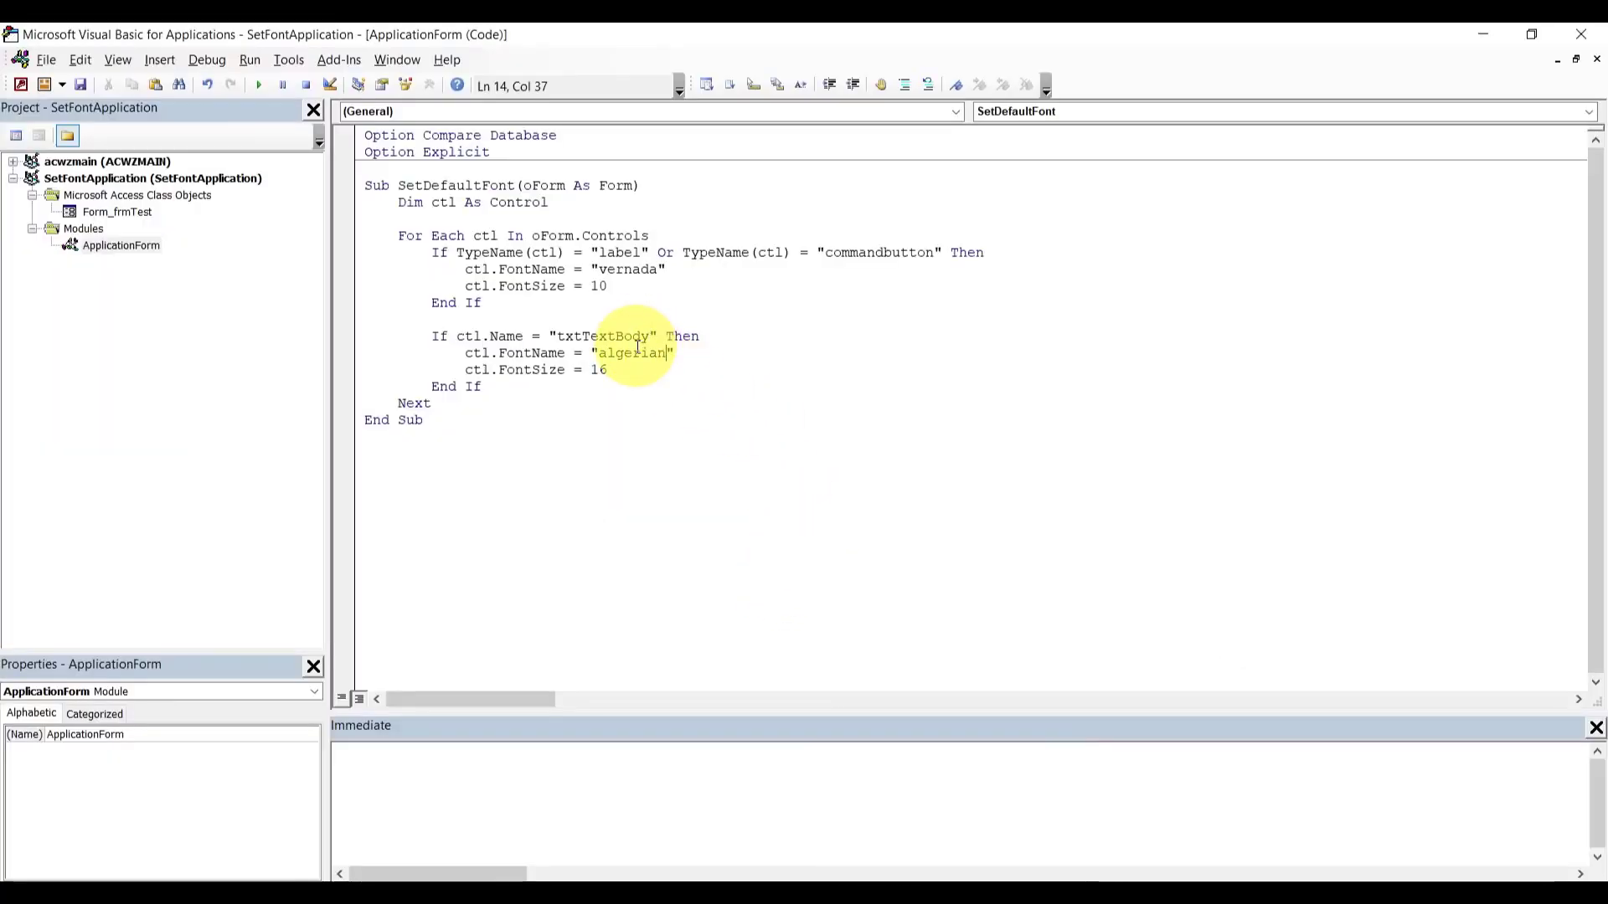
- Run Set Font on frmTest so the article displays in Algerian, then compare with the Fonts page
{"action": "mouse_move", "coordinate": [840, 875]}
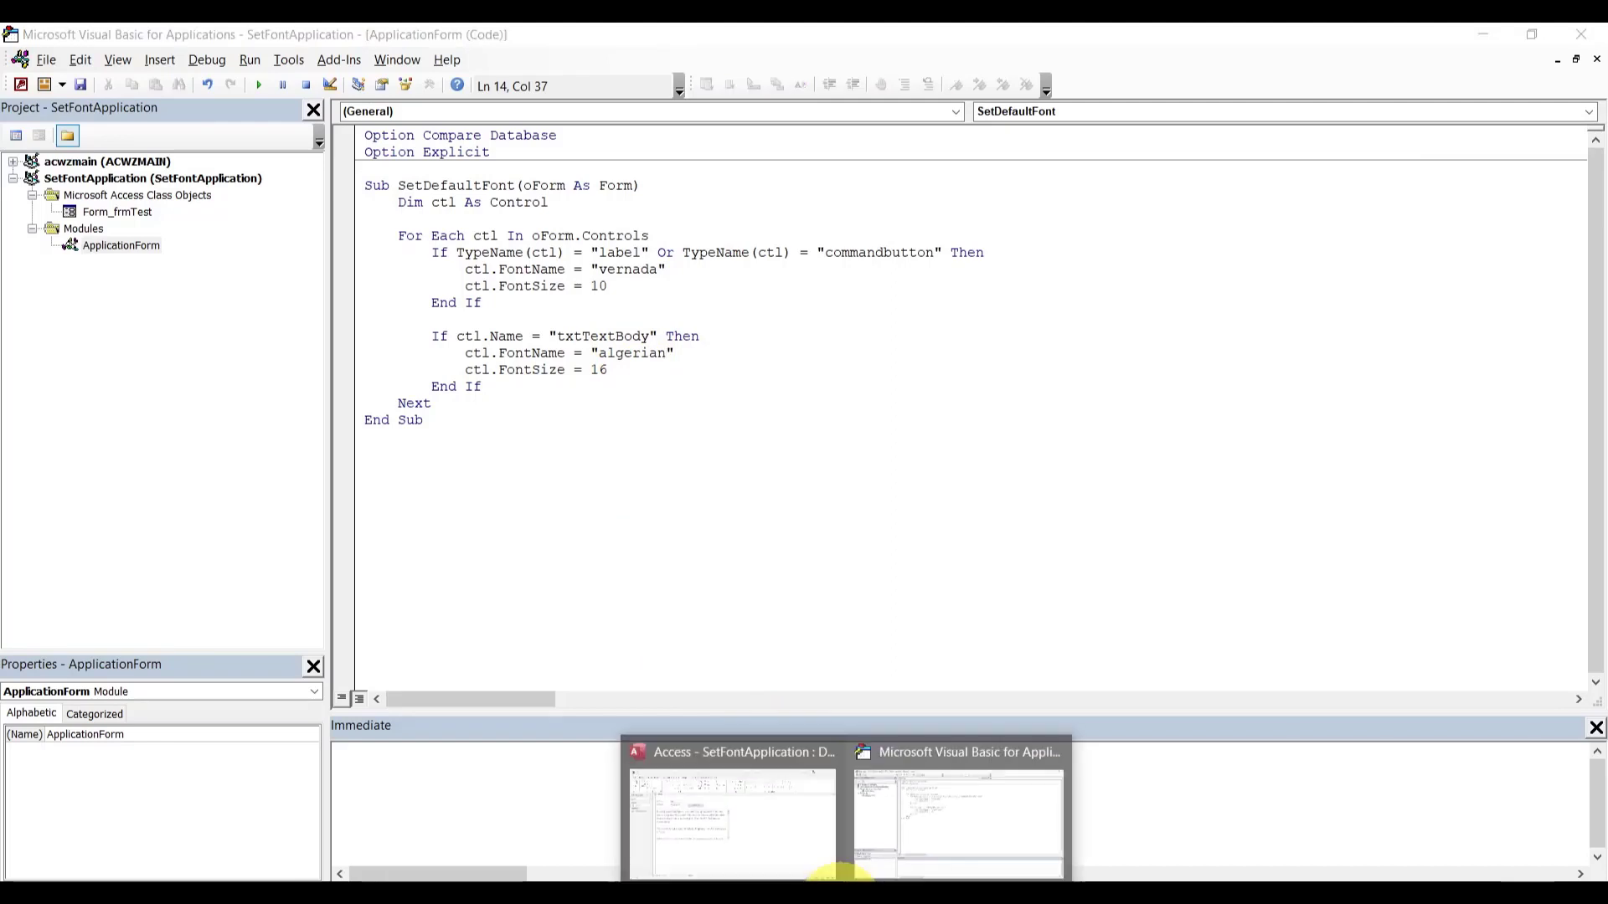
{"action": "left_click", "coordinate": [788, 840]}
{"action": "left_click", "coordinate": [524, 308]}
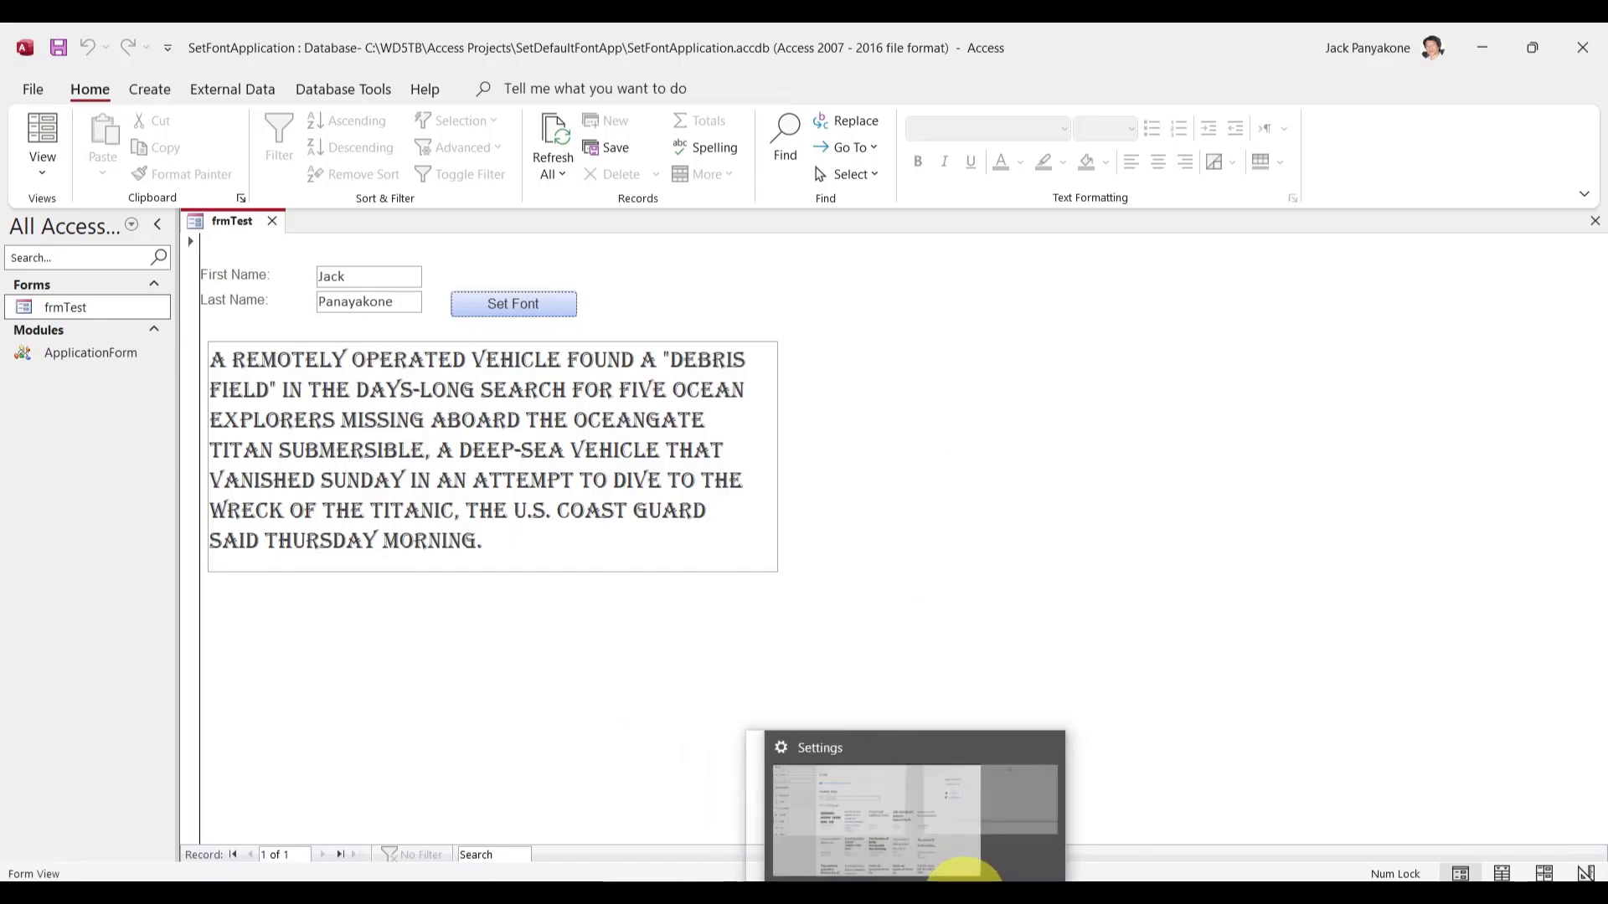
{"action": "left_click", "coordinate": [962, 873]}
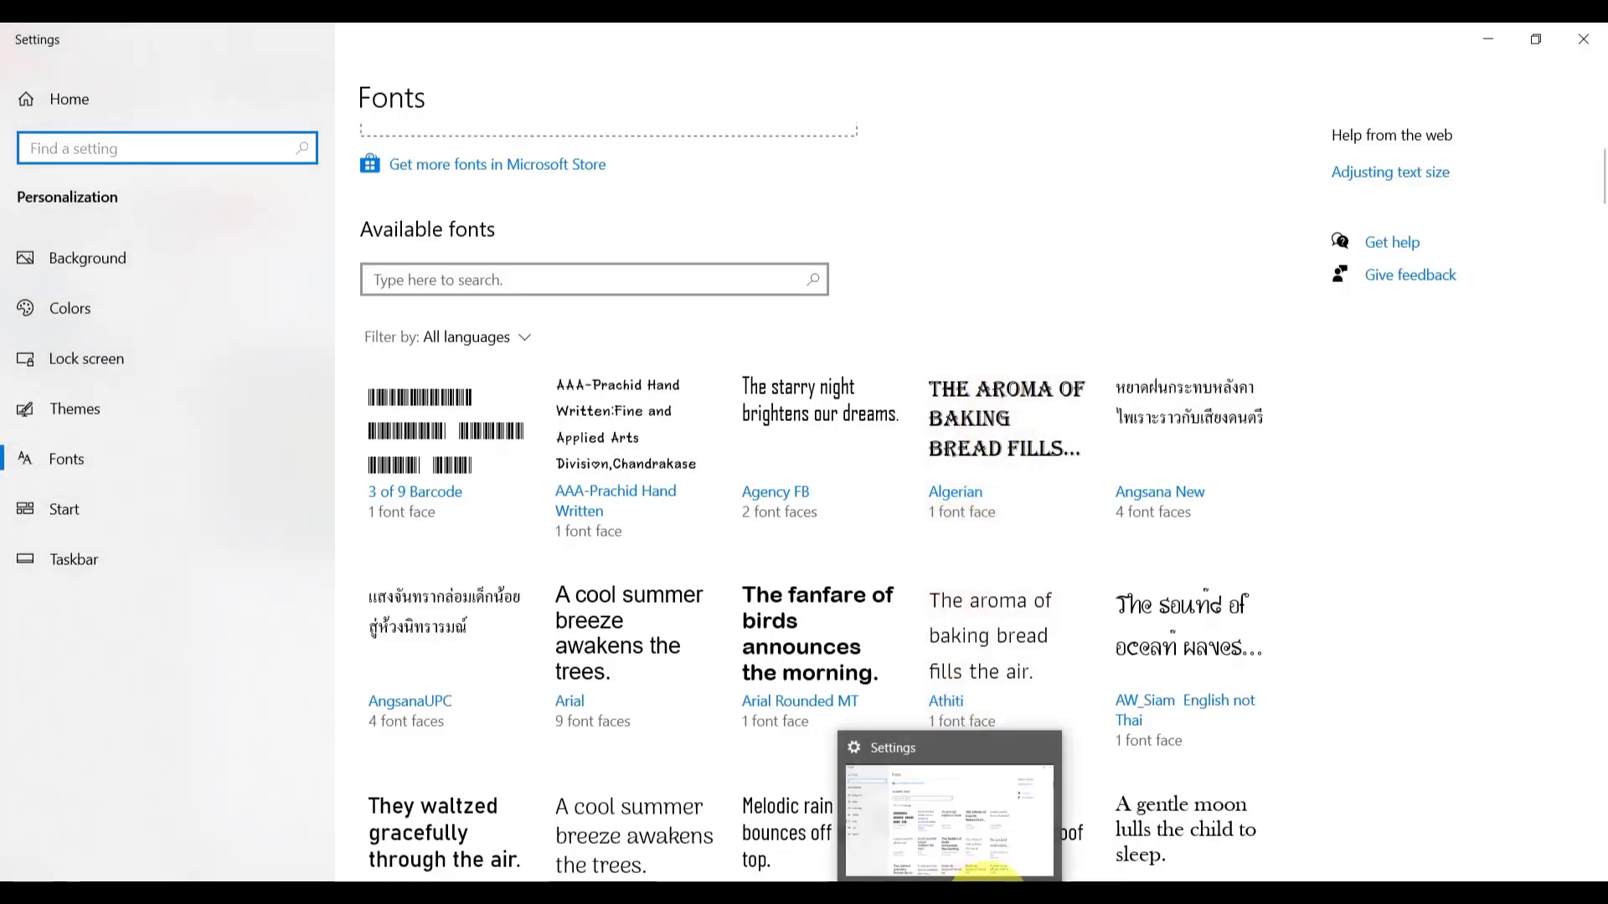
{"action": "left_click", "coordinate": [990, 875]}
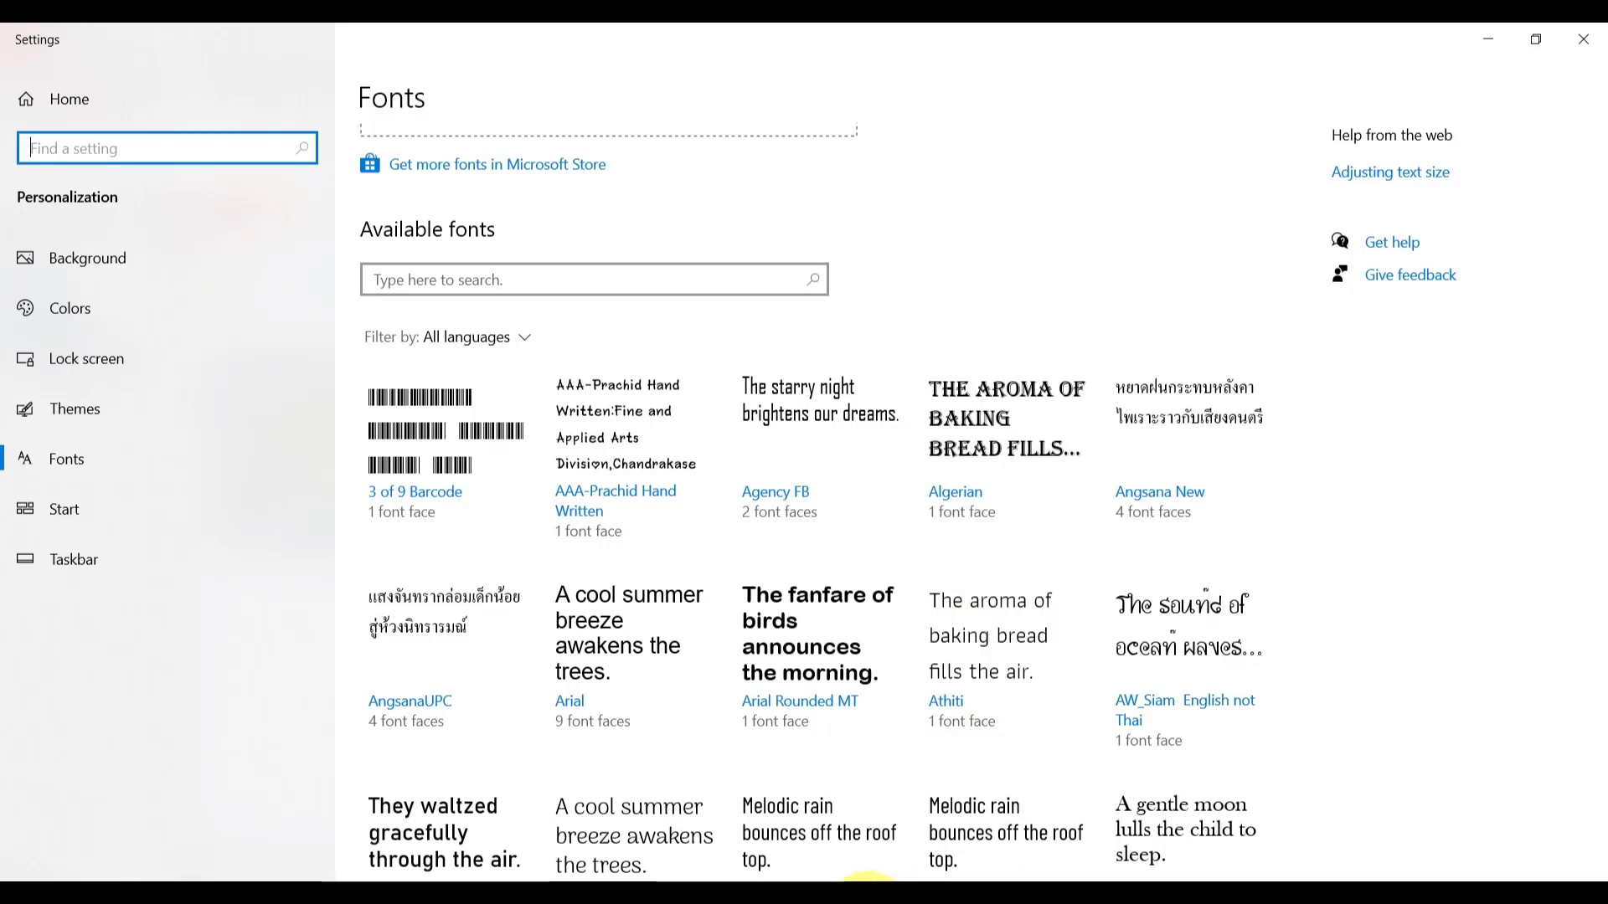
{"action": "mouse_move", "coordinate": [845, 877]}
{"action": "left_click", "coordinate": [916, 810]}
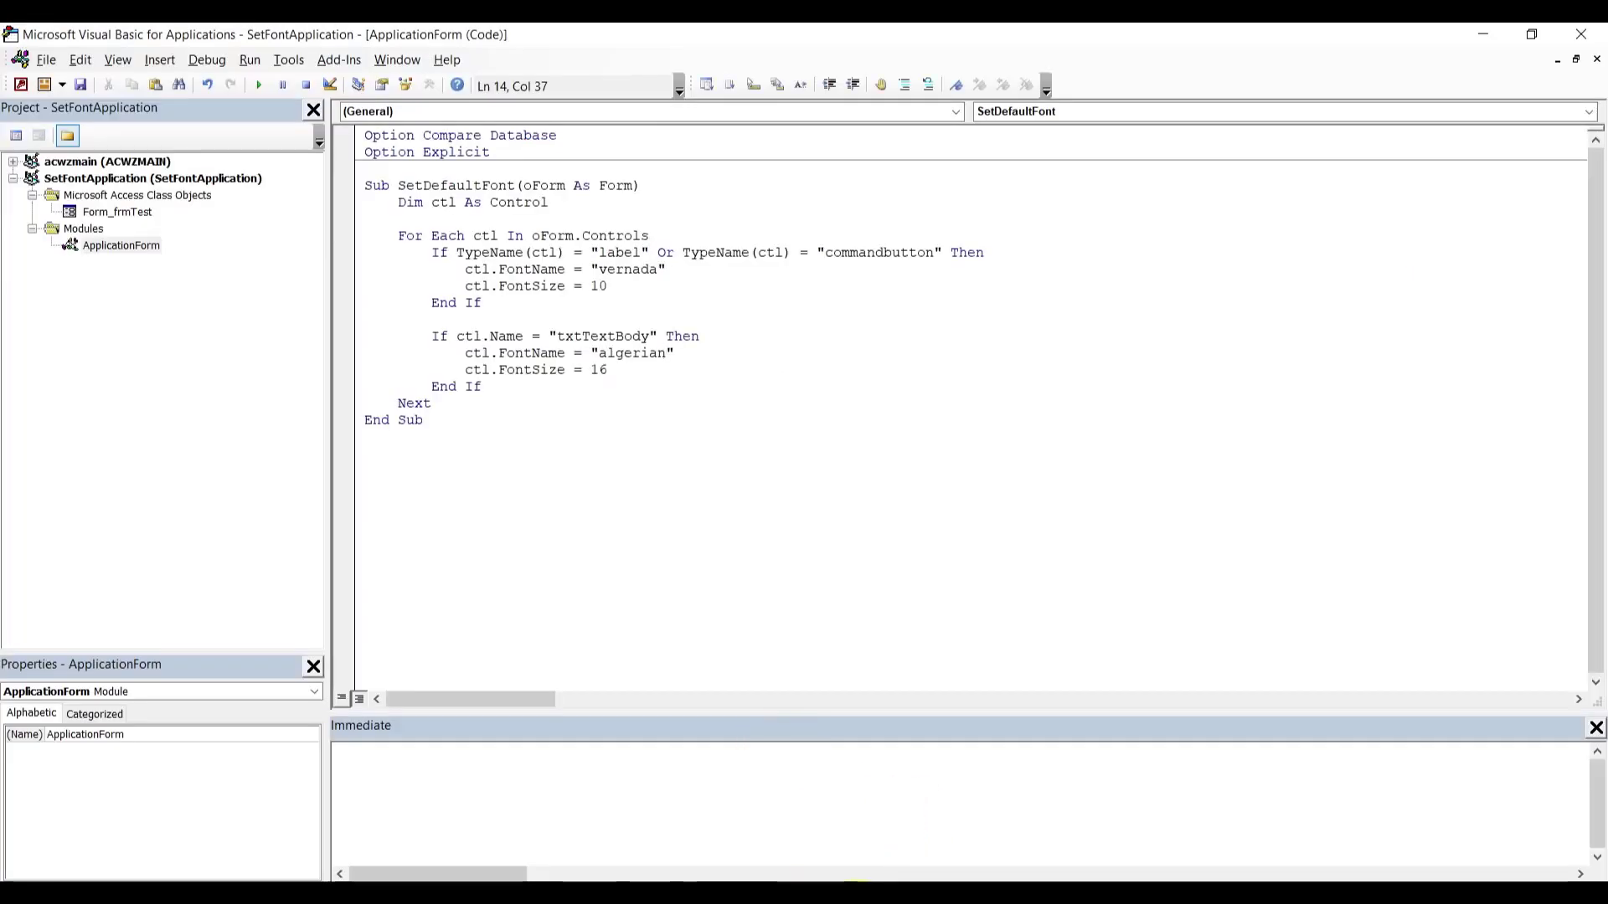
{"action": "left_click", "coordinate": [747, 837]}
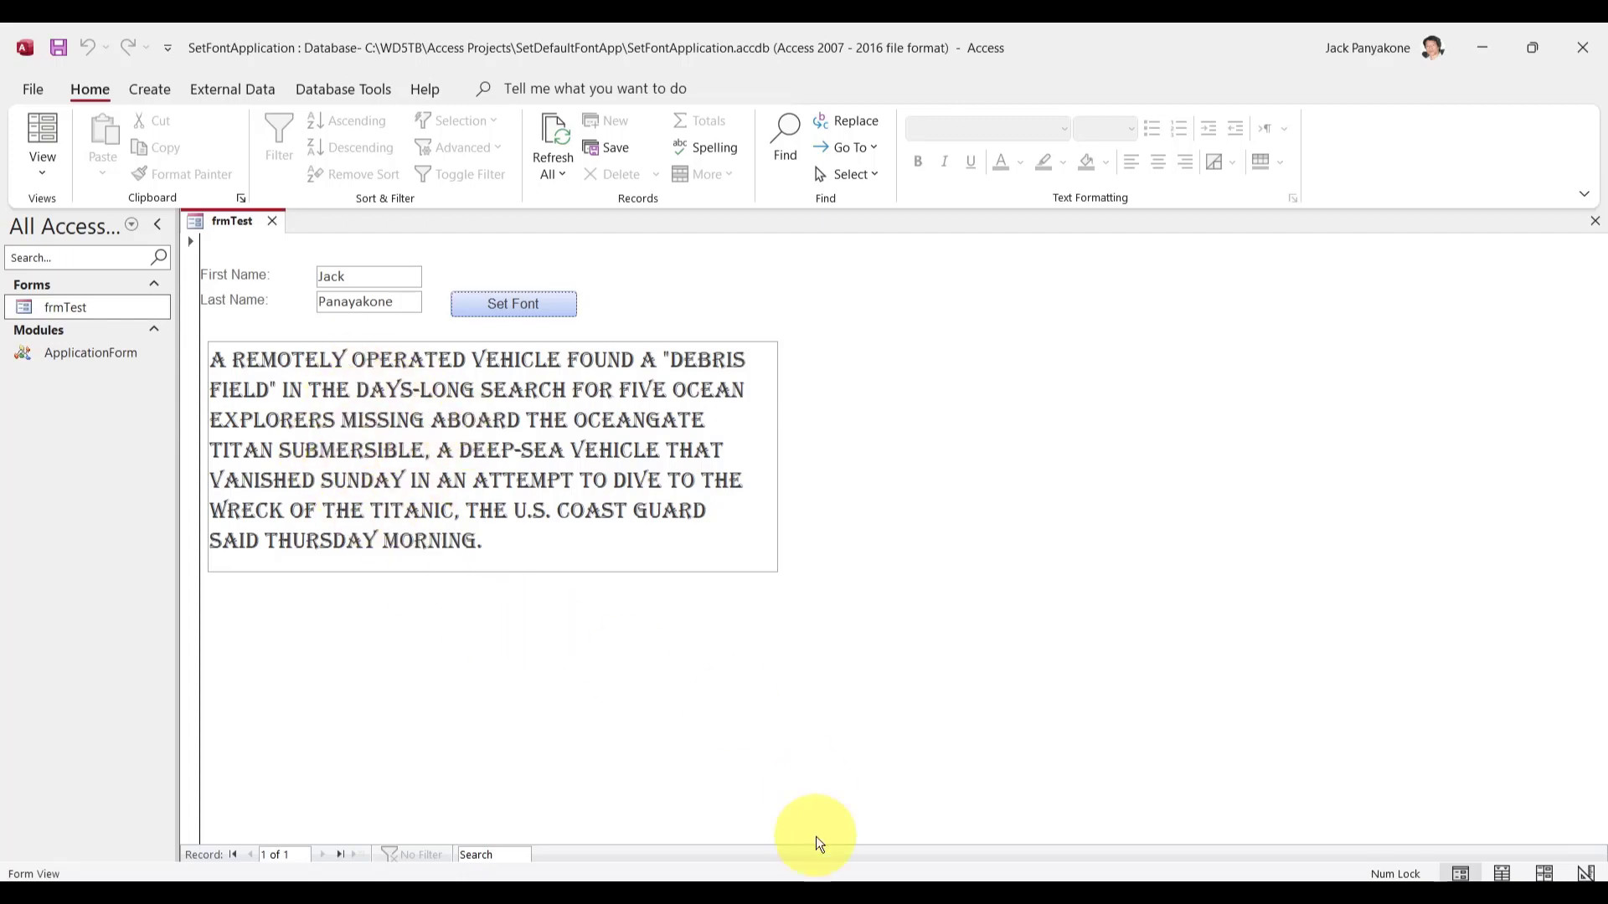
{"action": "left_click", "coordinate": [842, 903]}
{"action": "left_click", "coordinate": [932, 817]}
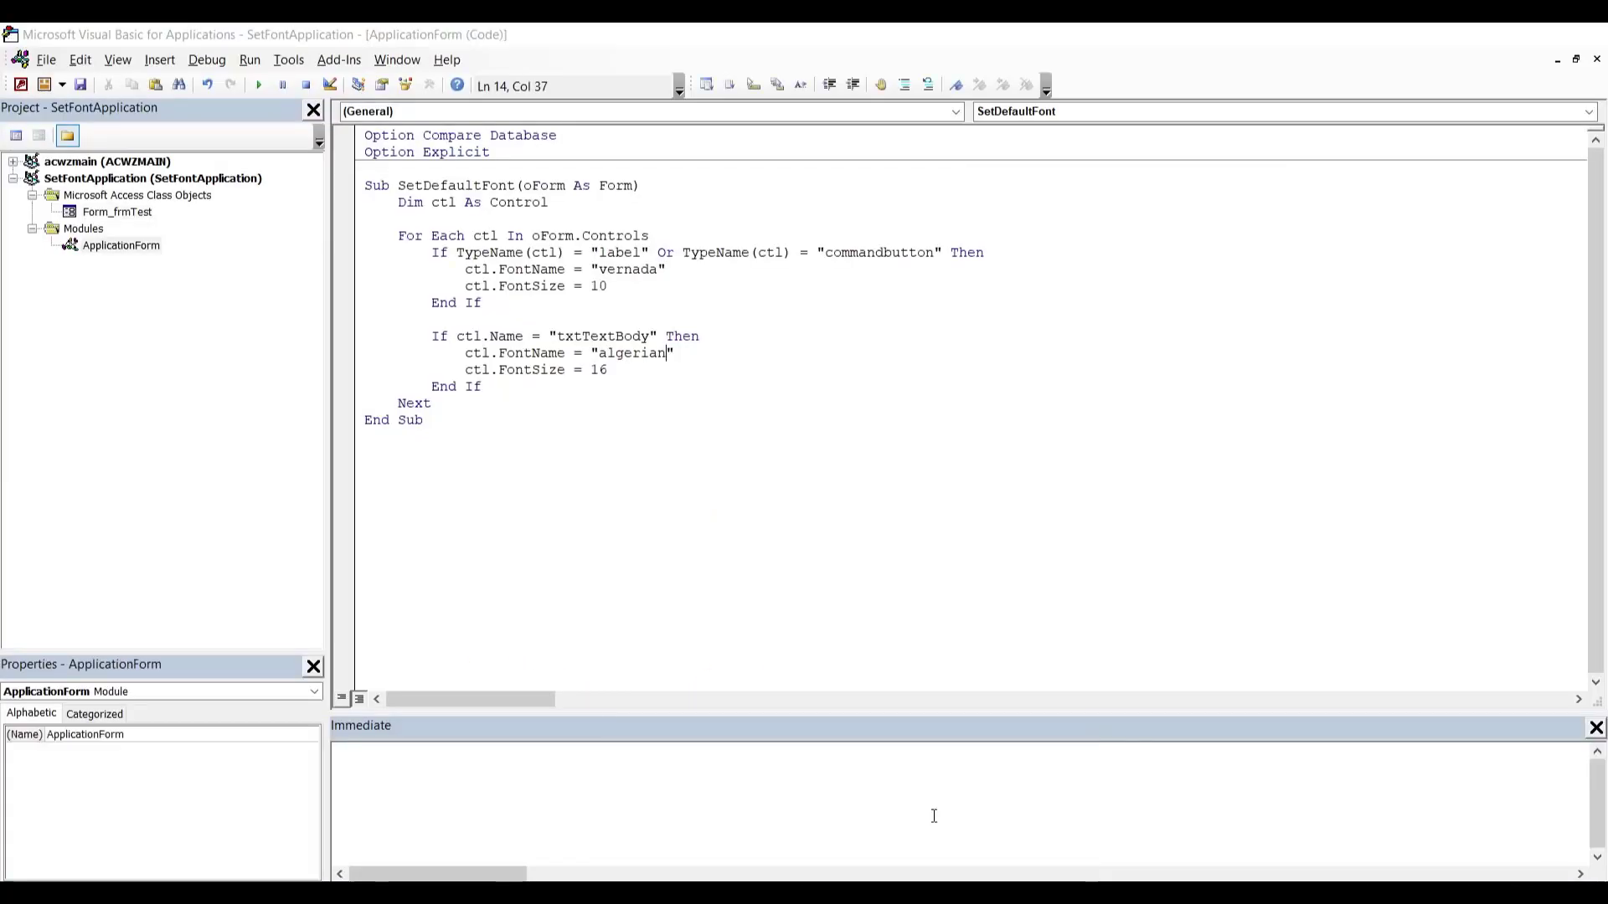
- Extend line 8's condition with Or TypeName(ctl) = "textbox" so text boxes are restyled too
{"action": "double_click", "coordinate": [608, 339]}
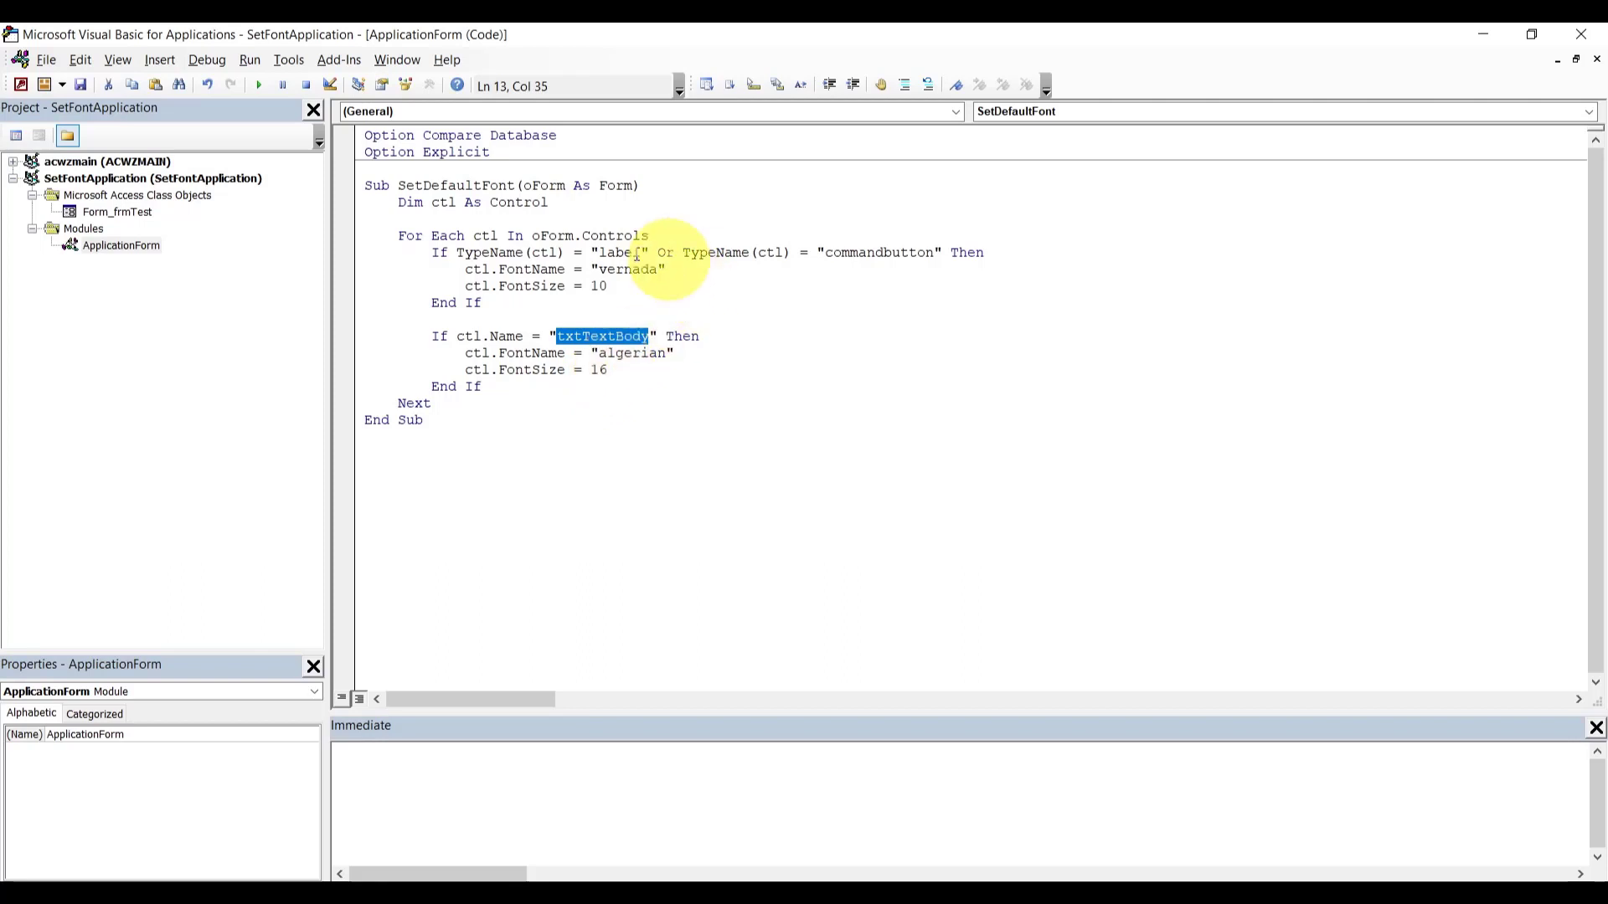
{"action": "left_click", "coordinate": [945, 252]}
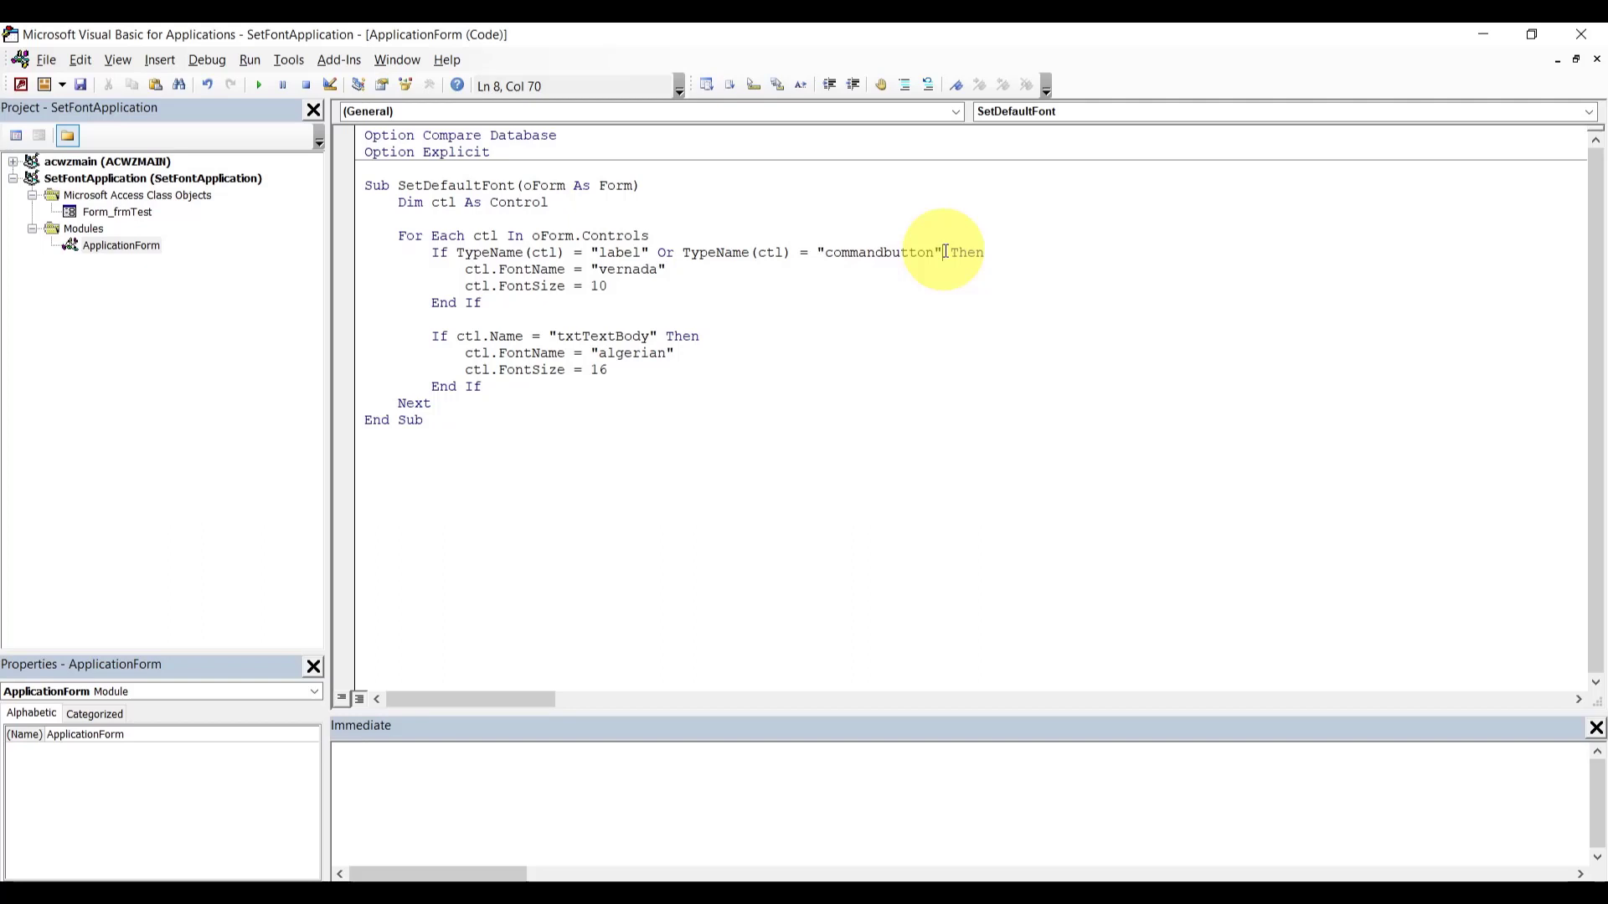
{"action": "type", "text": "or typename(ctl) "}
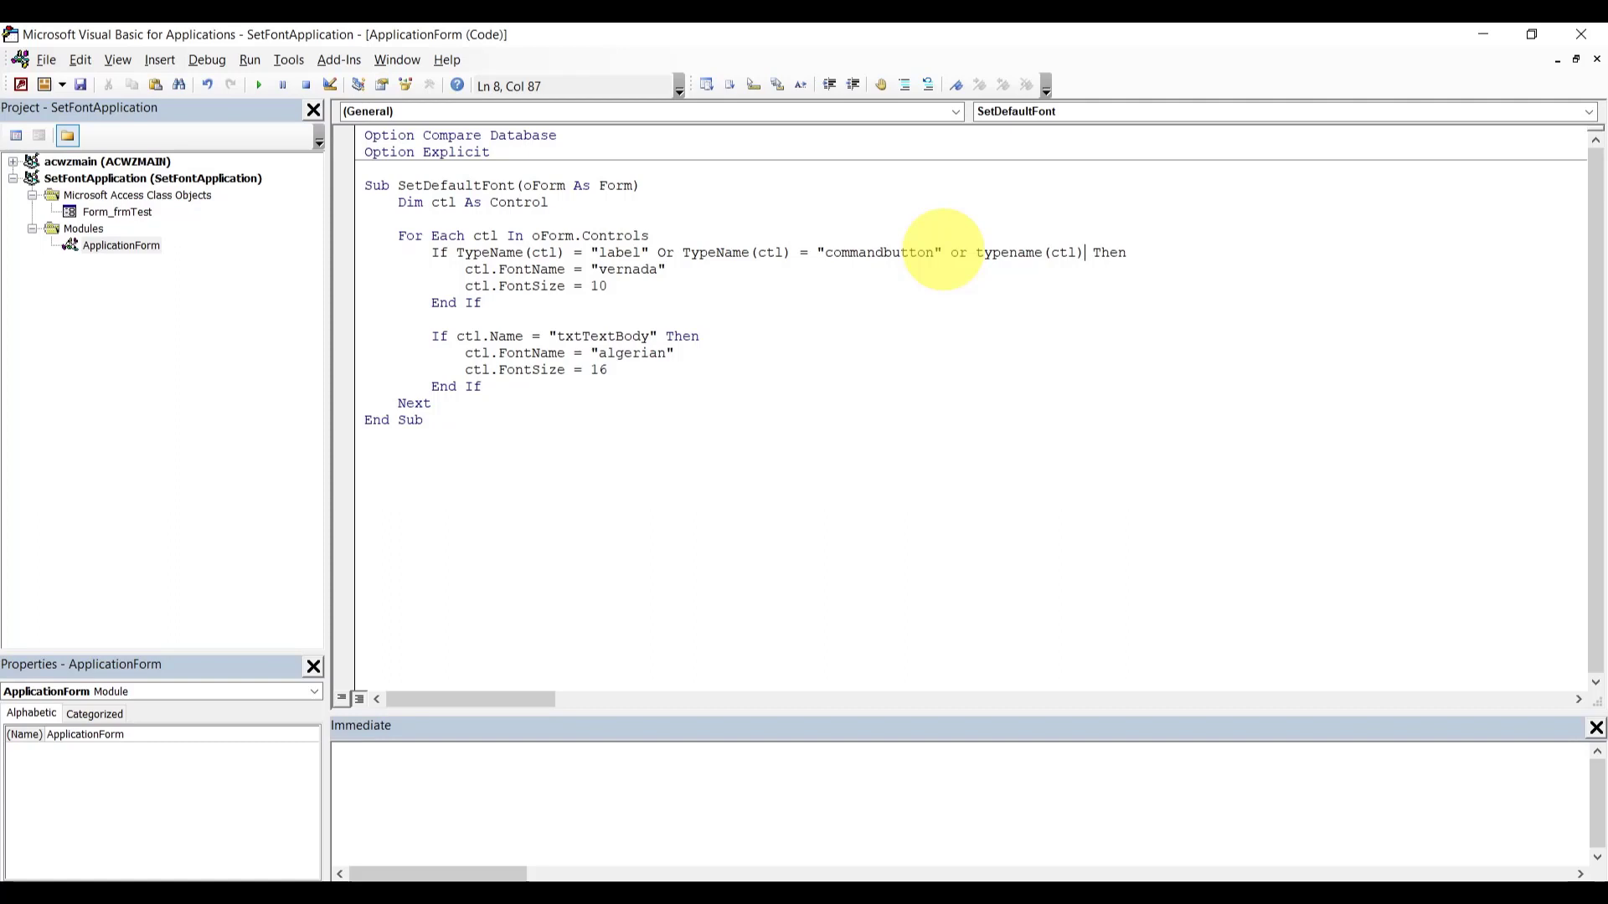
{"action": "type", "text": "=\"textbox\""}
{"action": "left_click", "coordinate": [870, 286]}
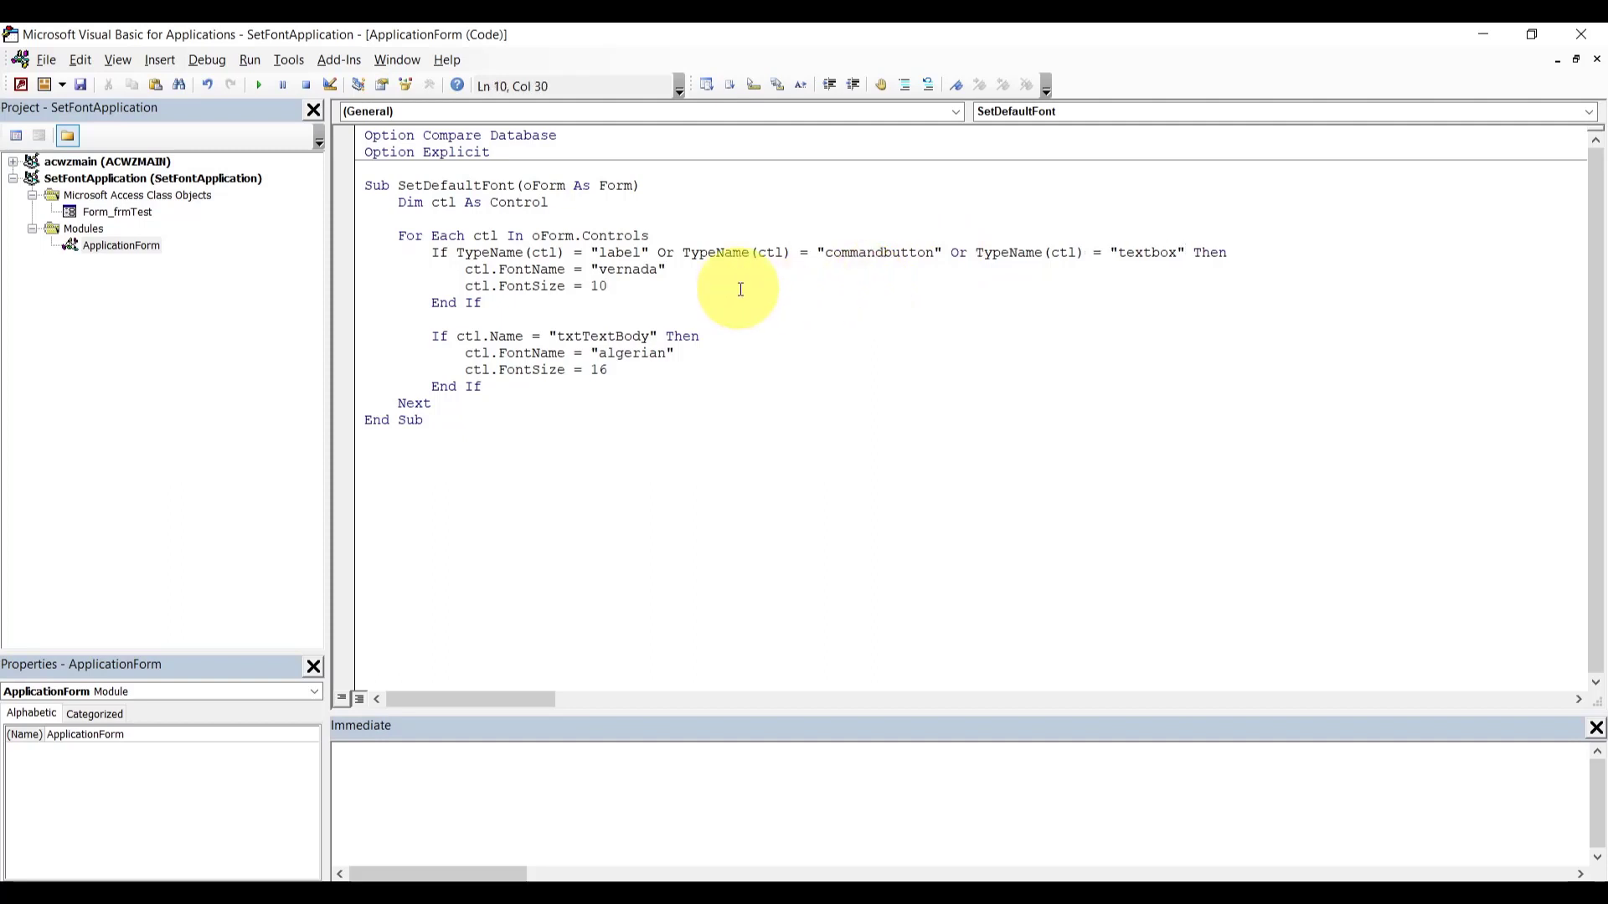
- Review the txtTextBody, vernada and algerian names in the font-setting code
{"action": "double_click", "coordinate": [608, 337]}
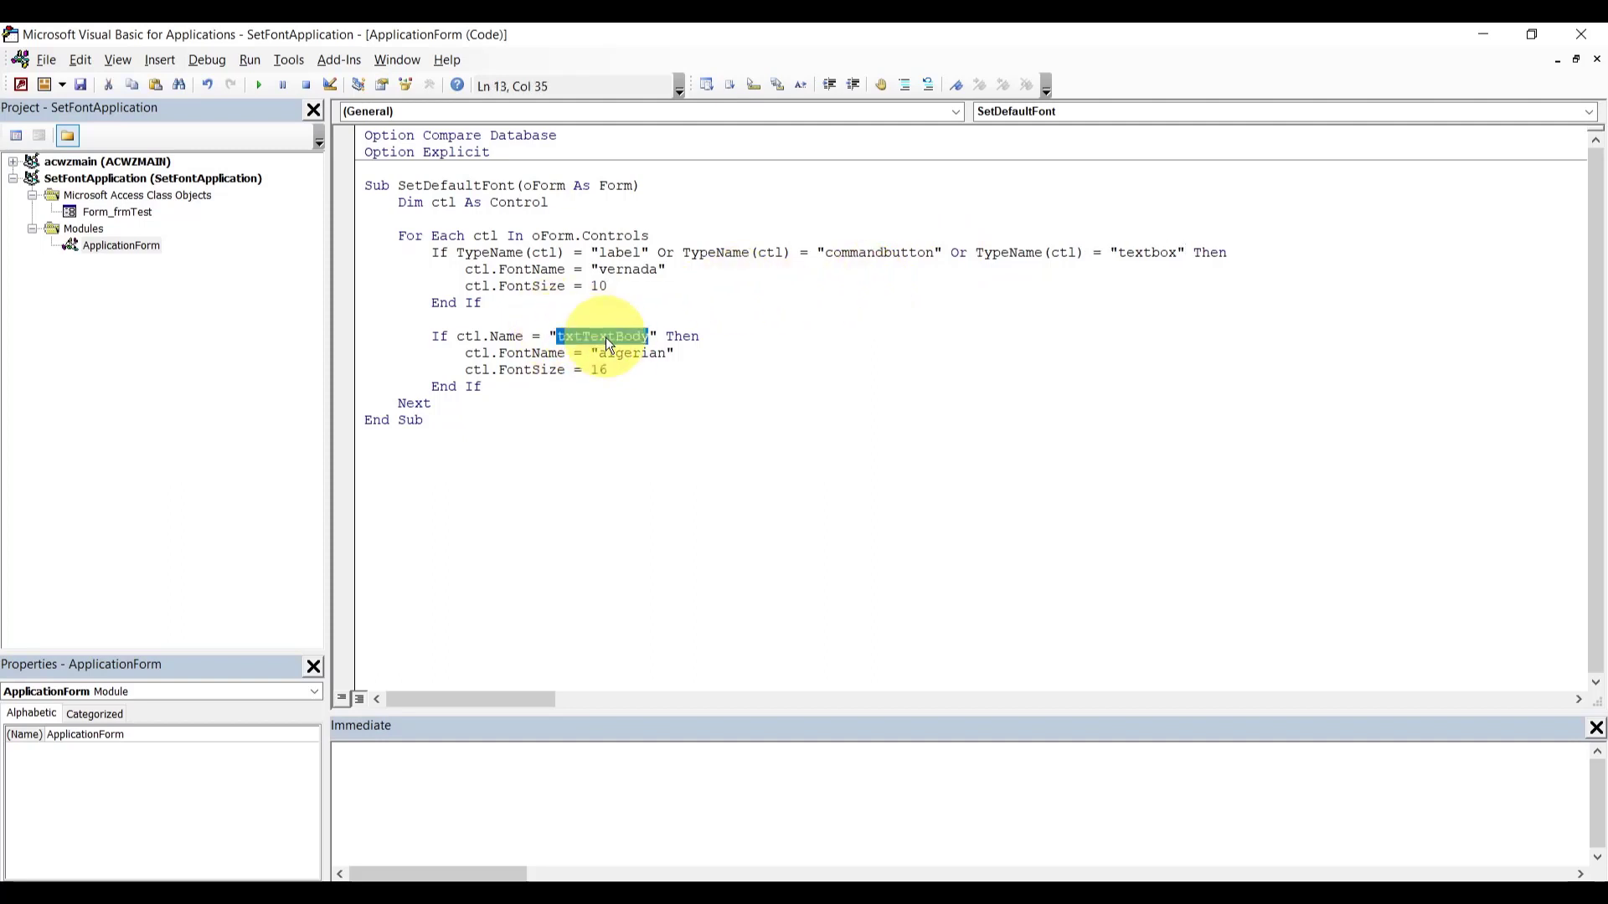
{"action": "left_click", "coordinate": [623, 373]}
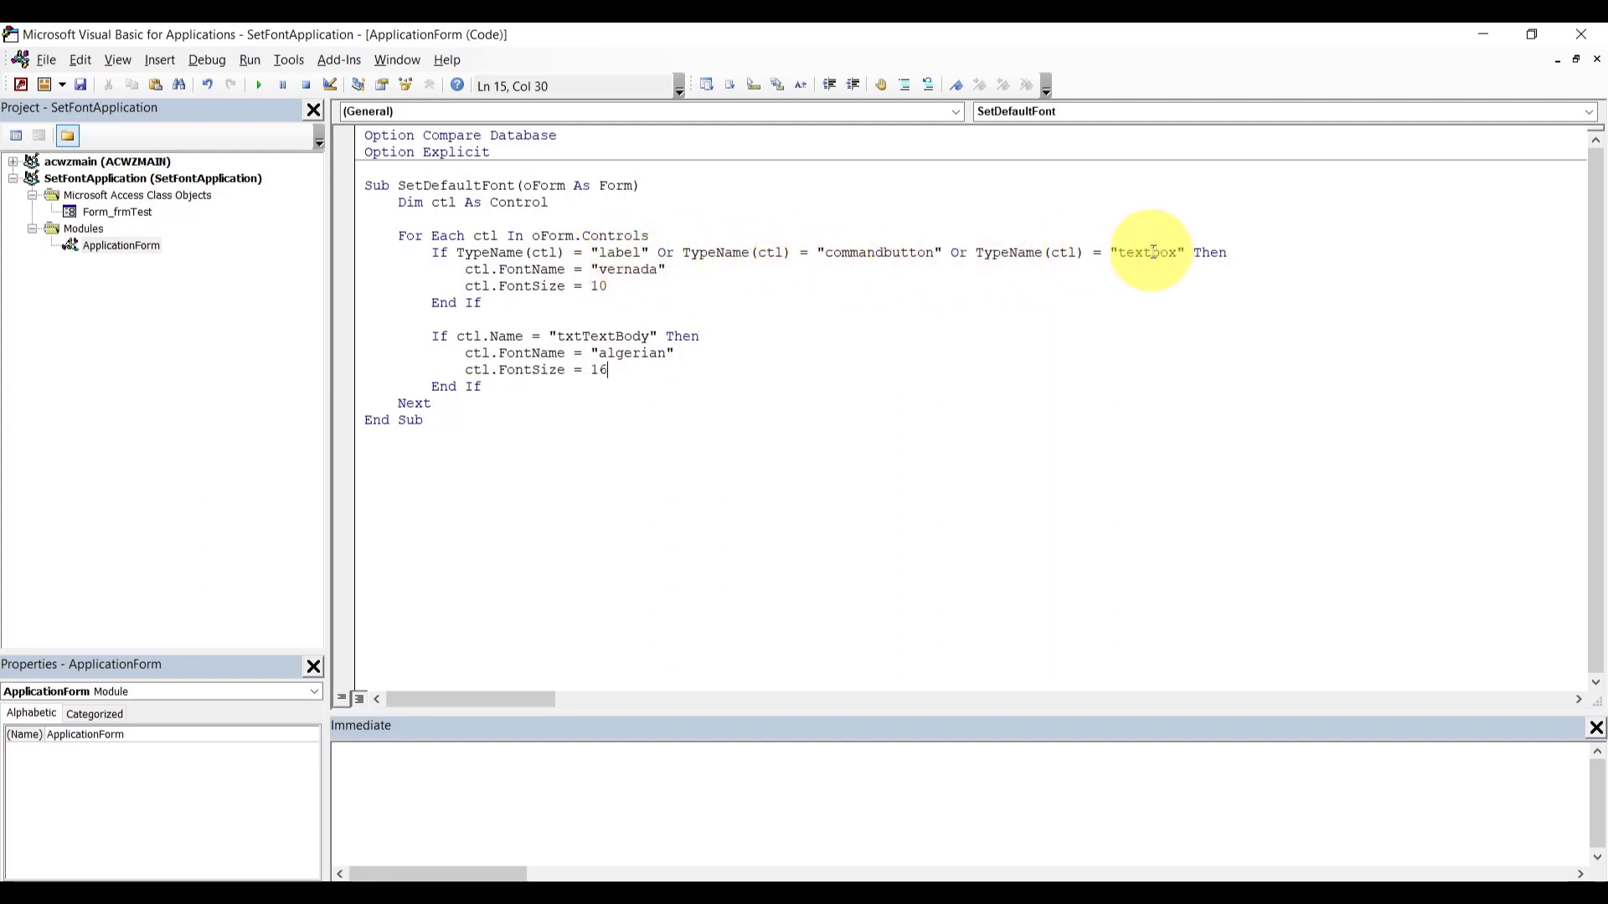
{"action": "double_click", "coordinate": [626, 269]}
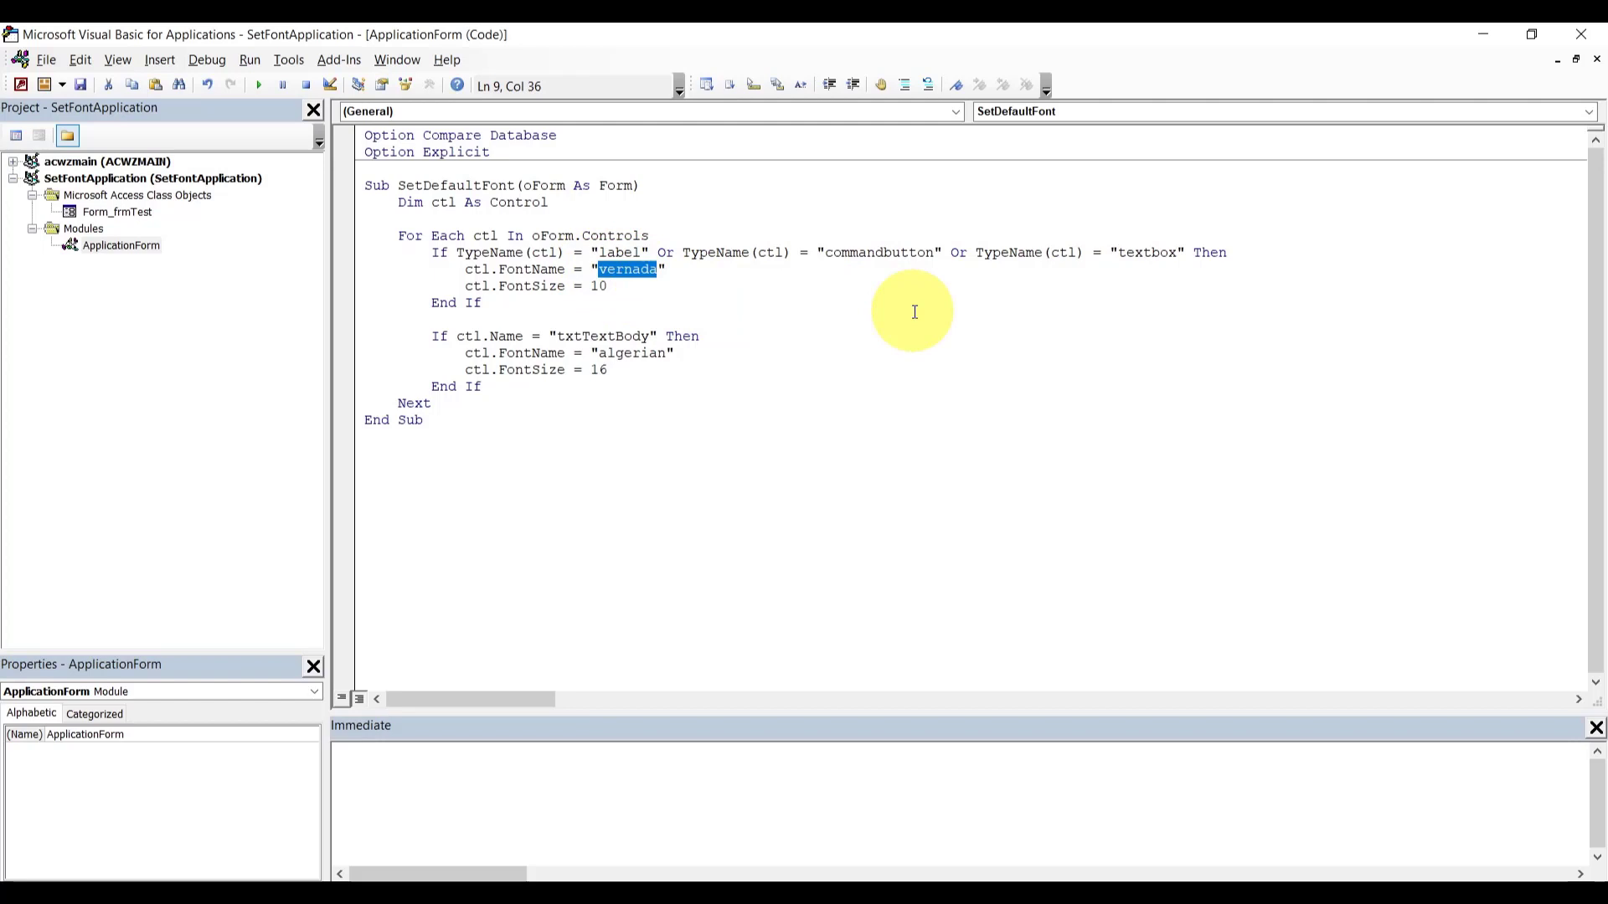
{"action": "left_click", "coordinate": [624, 336]}
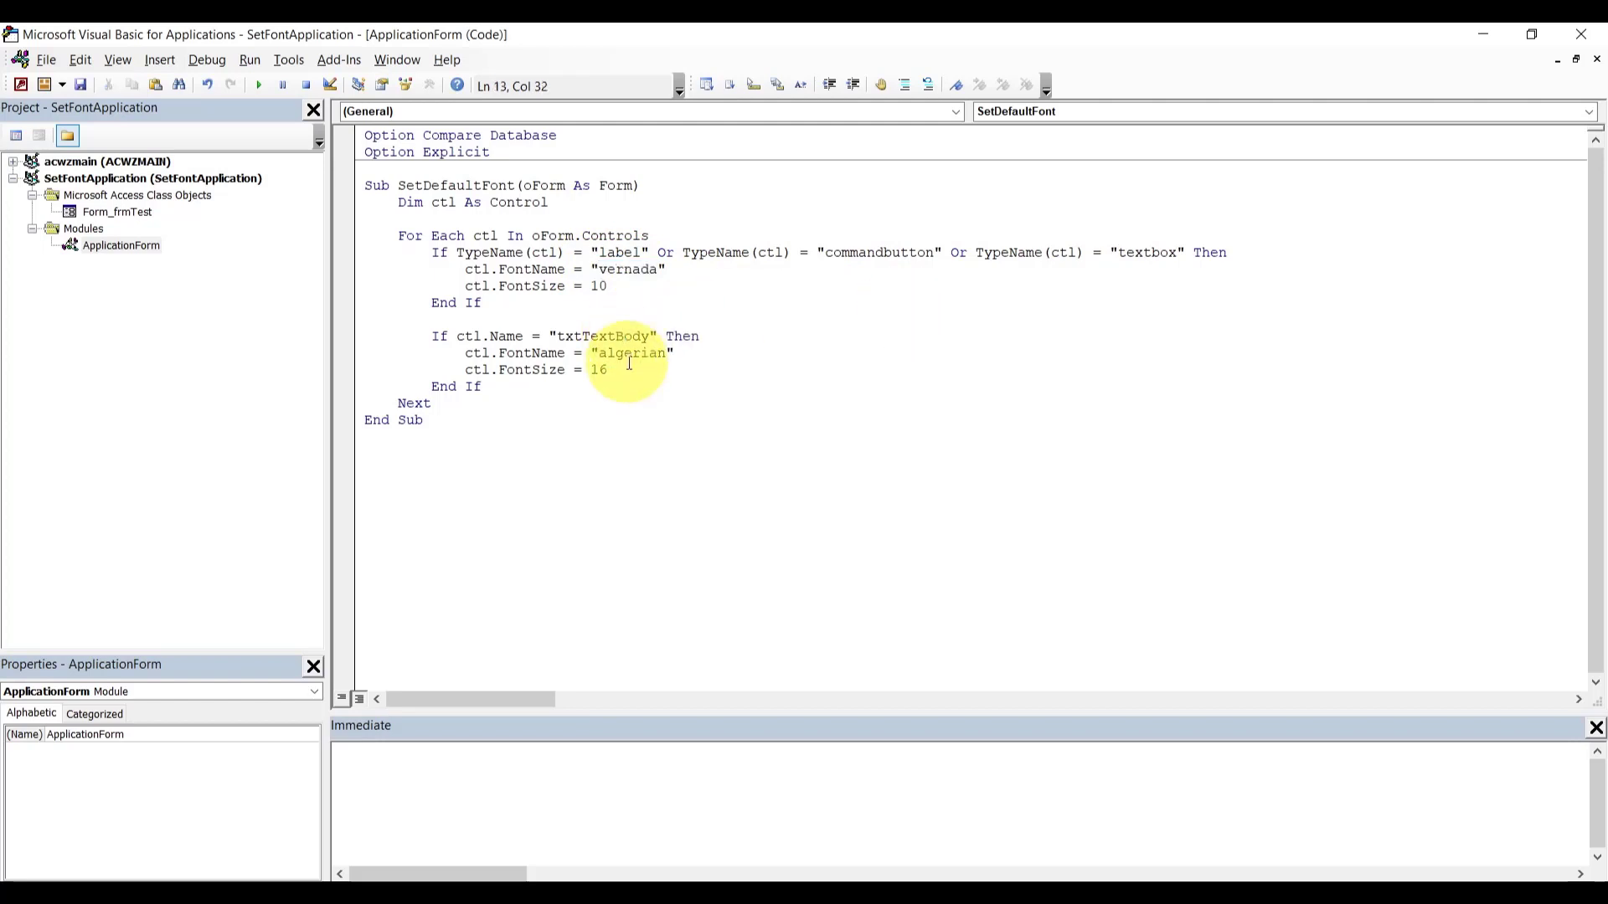
{"action": "double_click", "coordinate": [630, 356]}
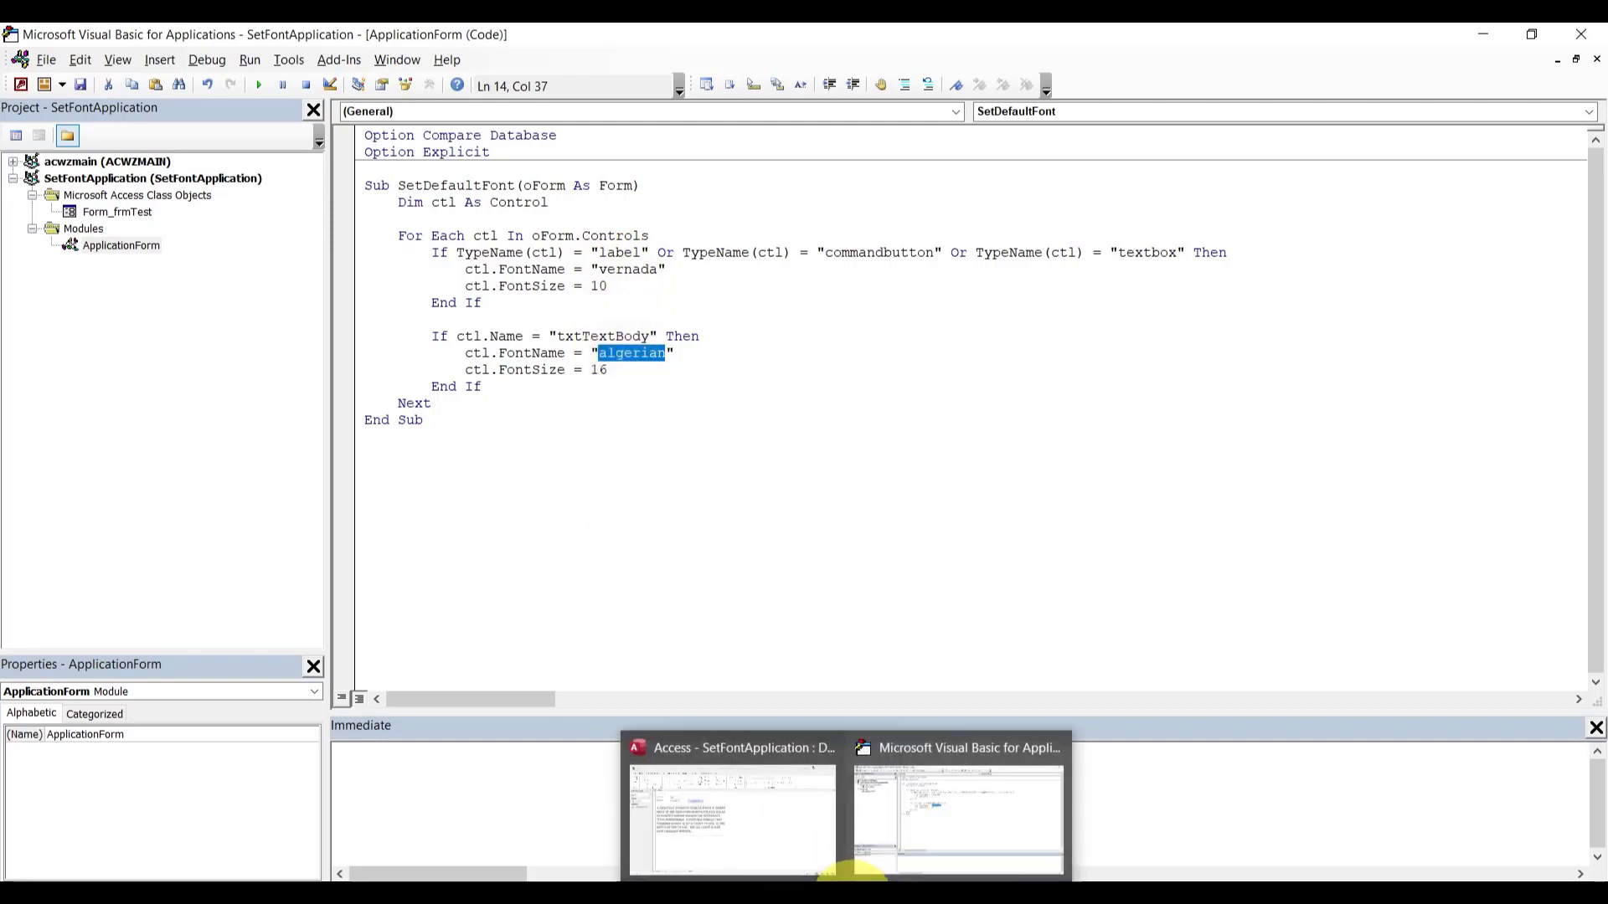
{"action": "left_click", "coordinate": [959, 880]}
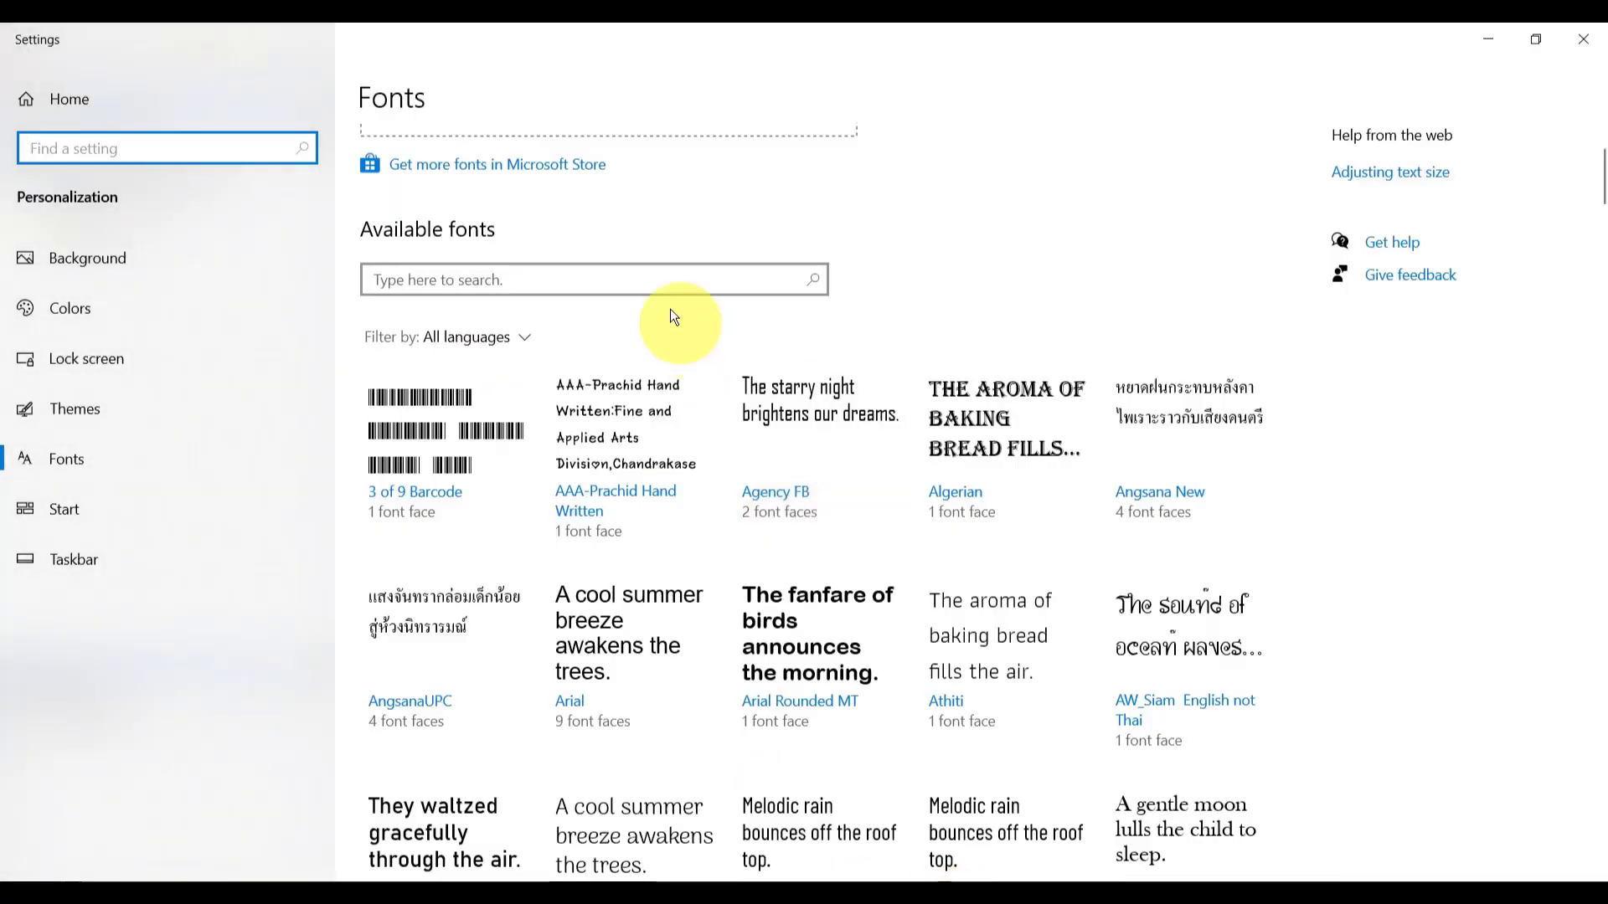
- Search the installed fonts in Settings, then return to the VBA code
{"action": "left_click", "coordinate": [662, 276]}
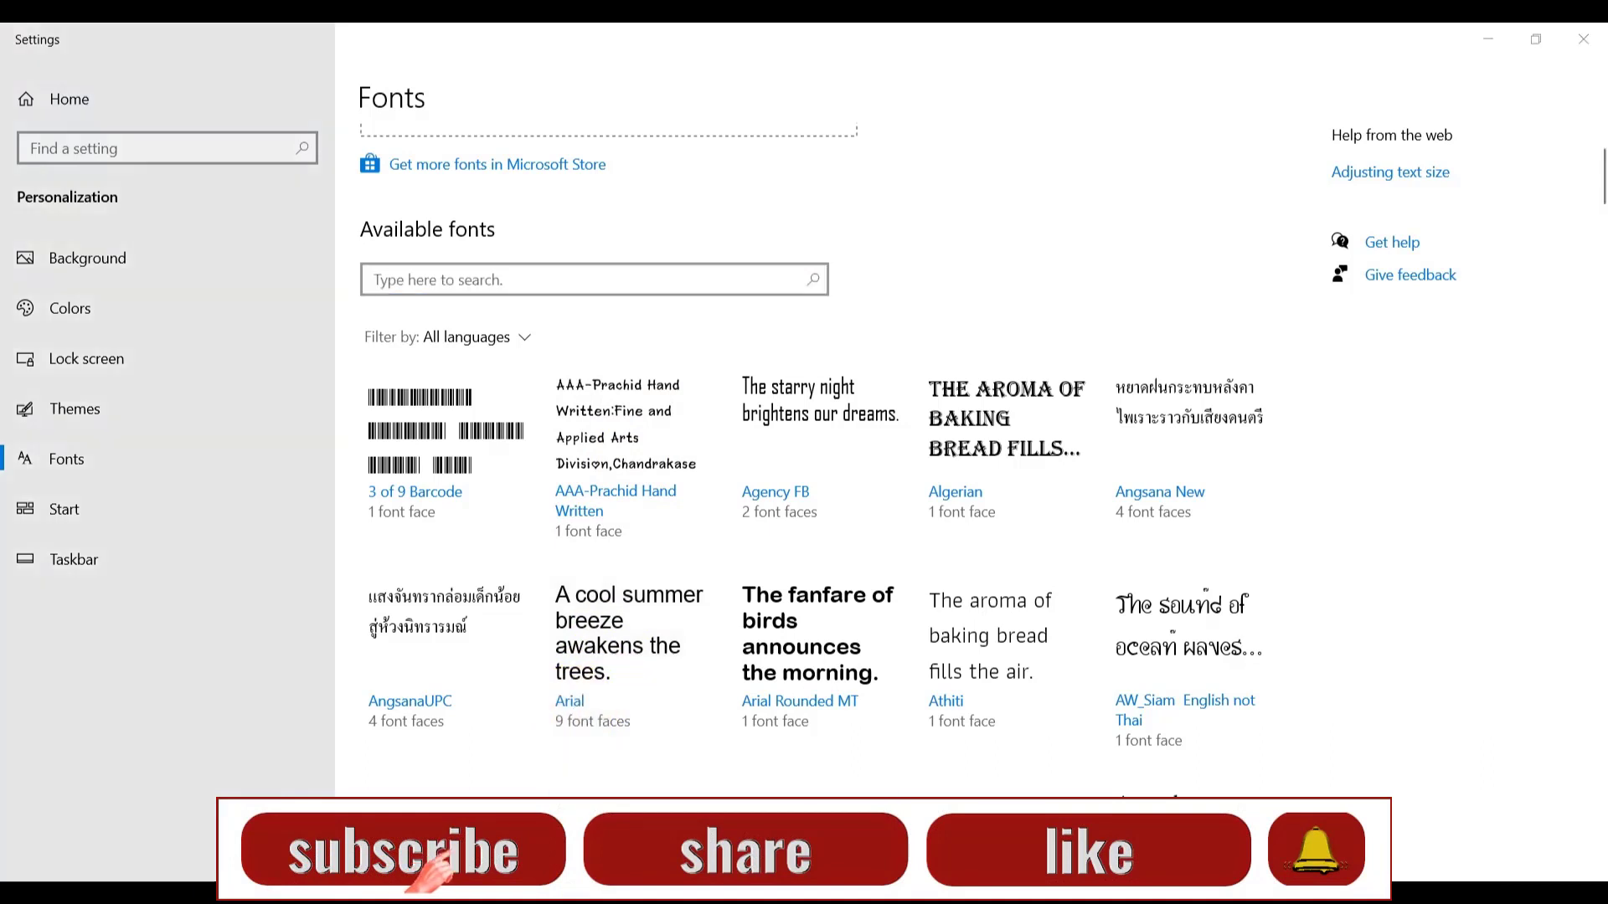
{"action": "left_click", "coordinate": [933, 756]}
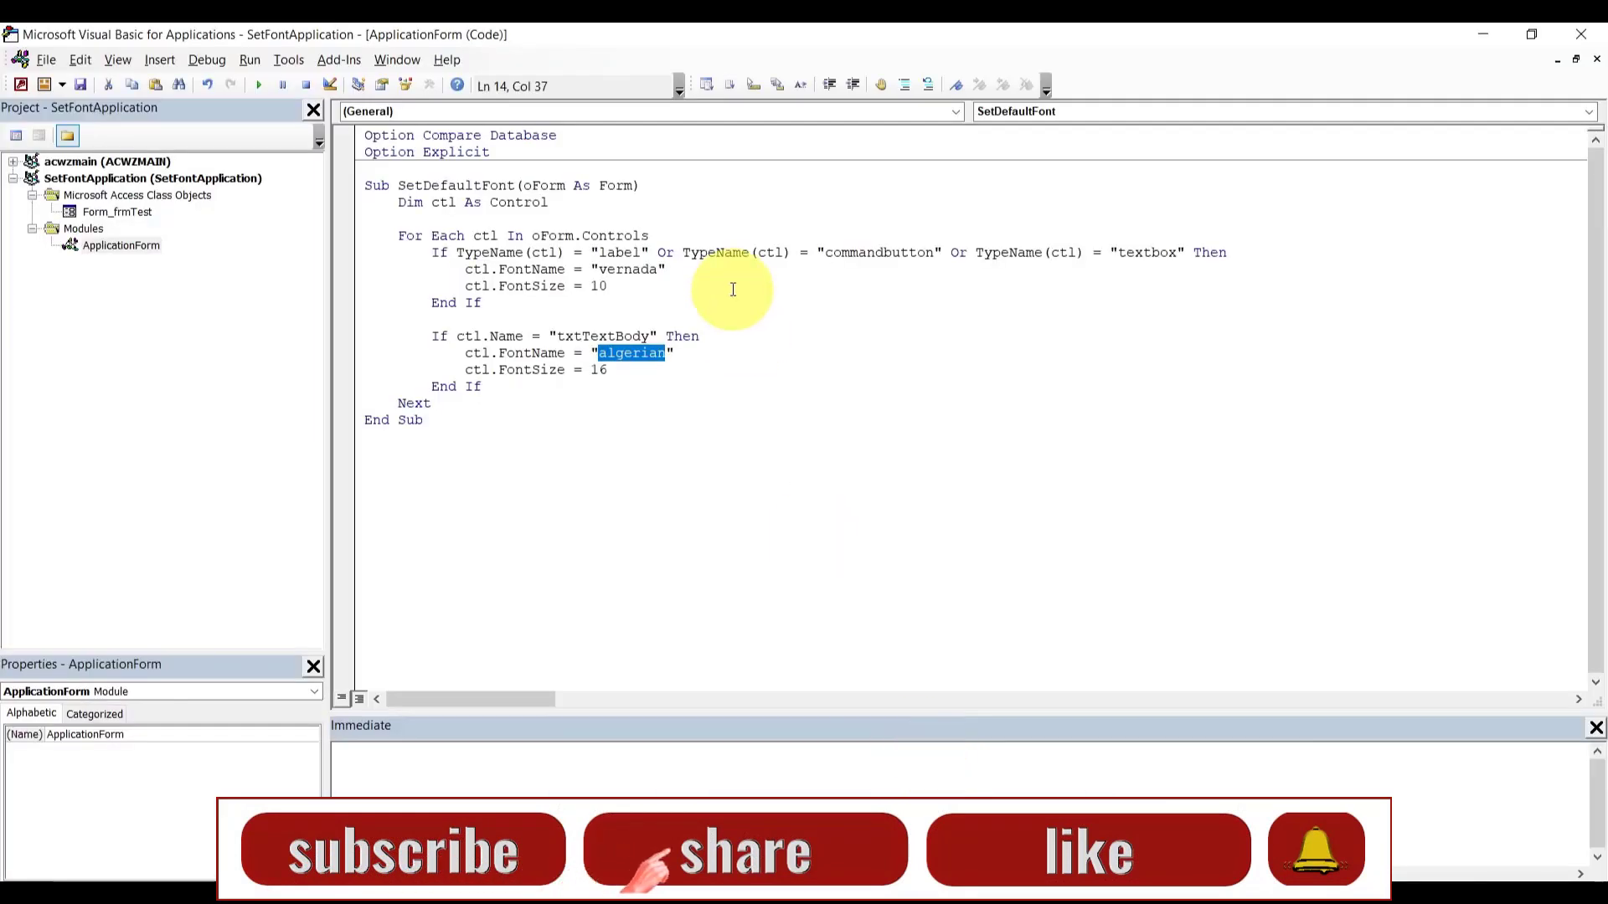
- Replace vernada with arial as the default control font on line 9
{"action": "double_click", "coordinate": [618, 270]}
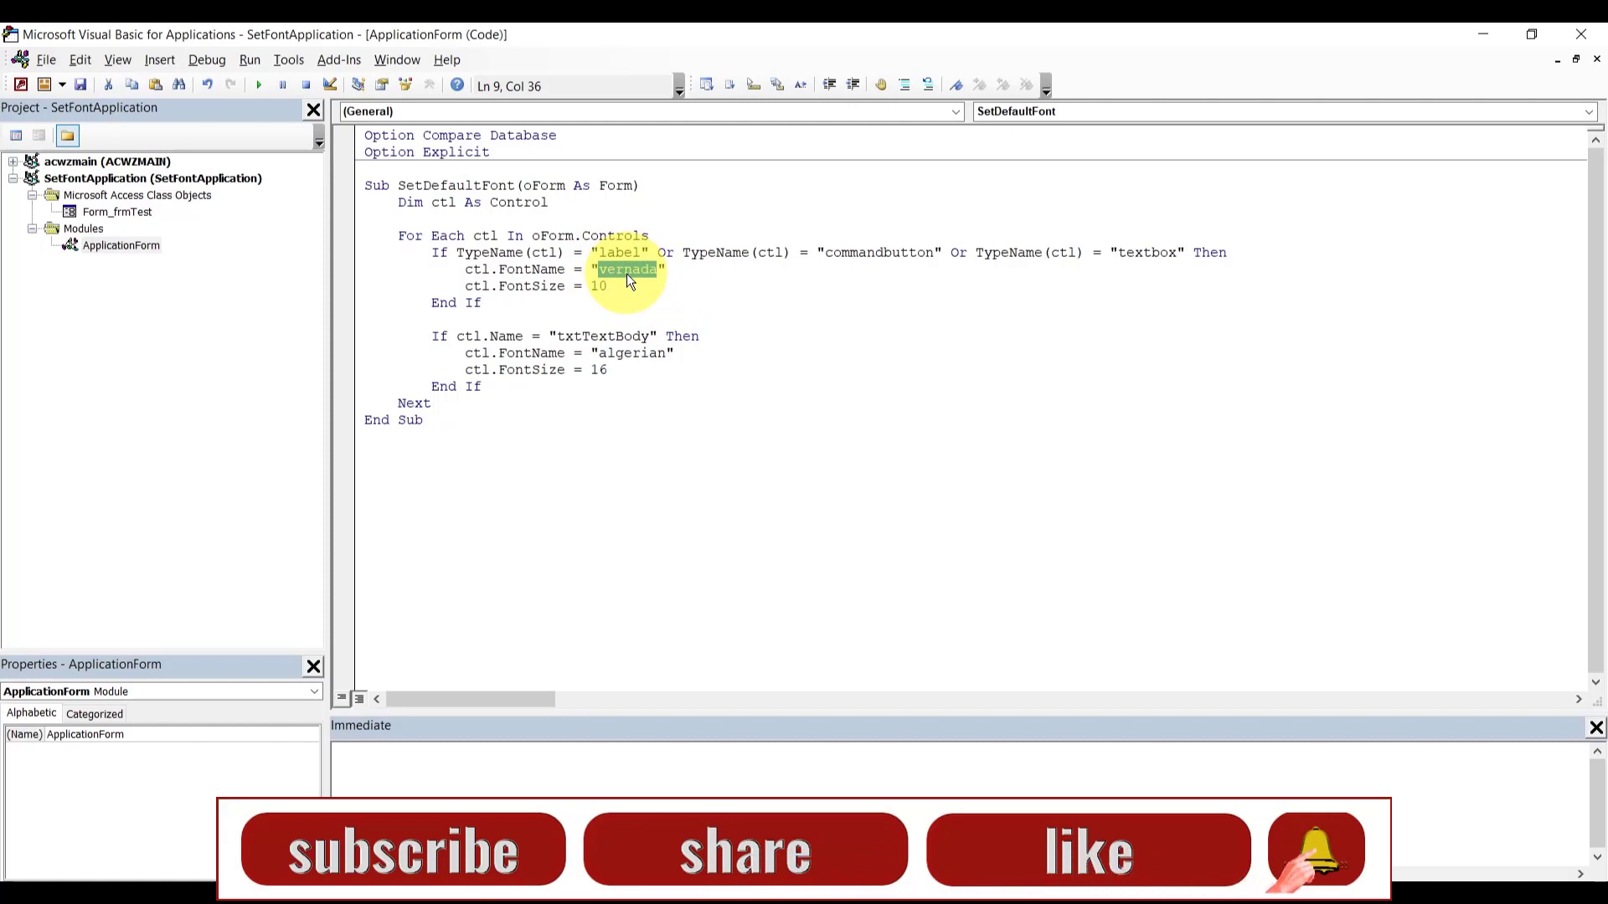
{"action": "type", "text": "arial"}
{"action": "left_click_drag", "start_coordinate": [632, 360], "coordinate": [630, 366]}
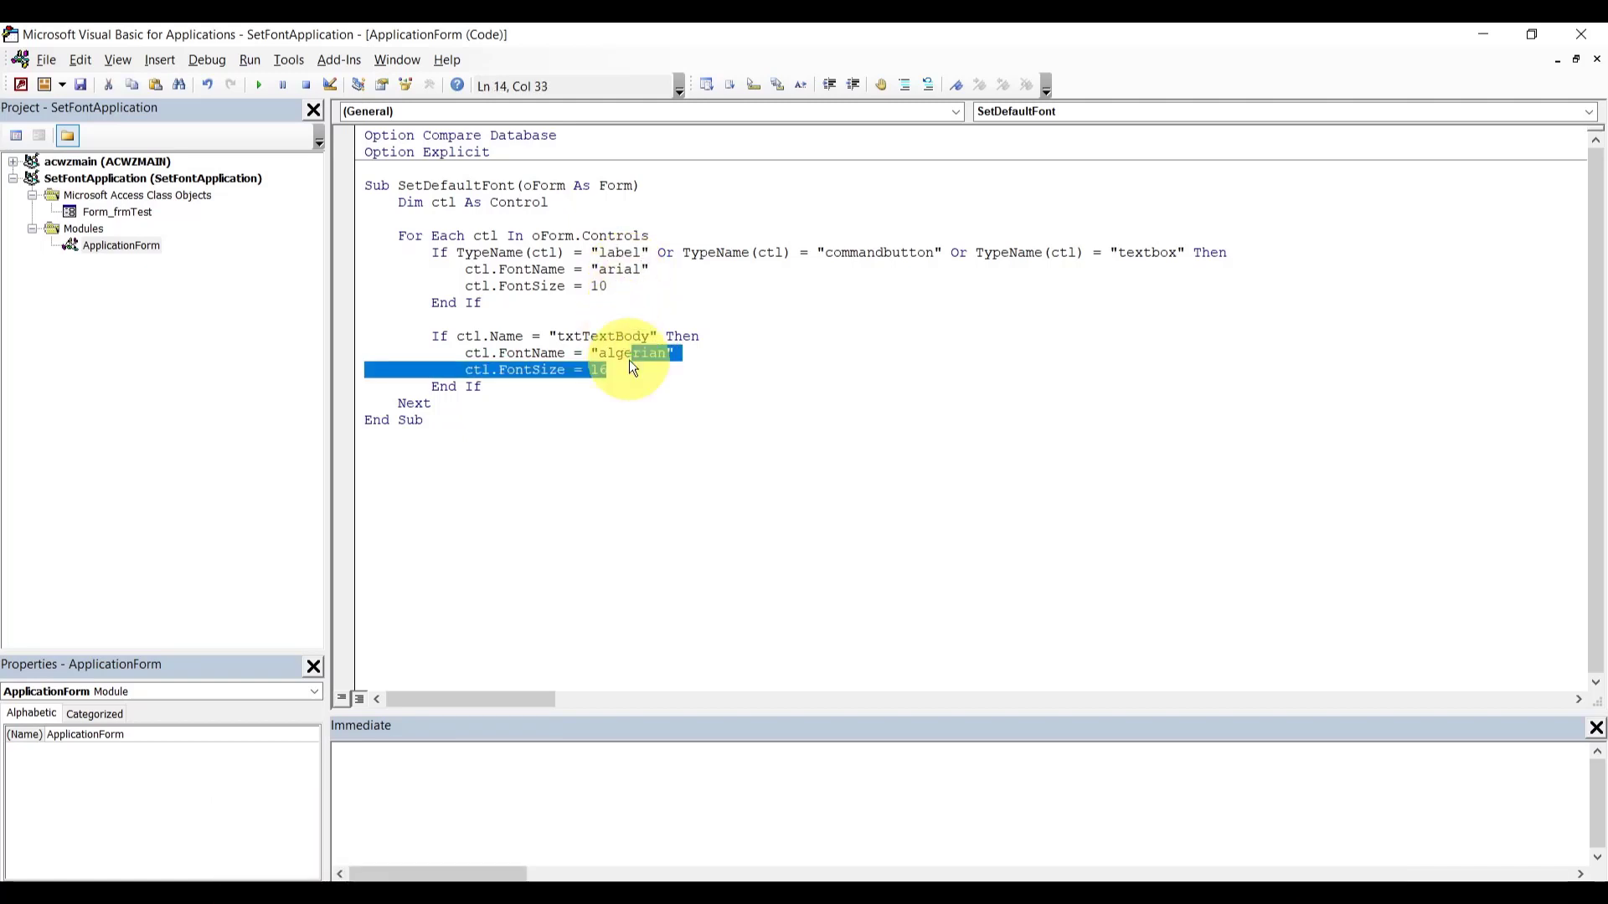
{"action": "double_click", "coordinate": [628, 353]}
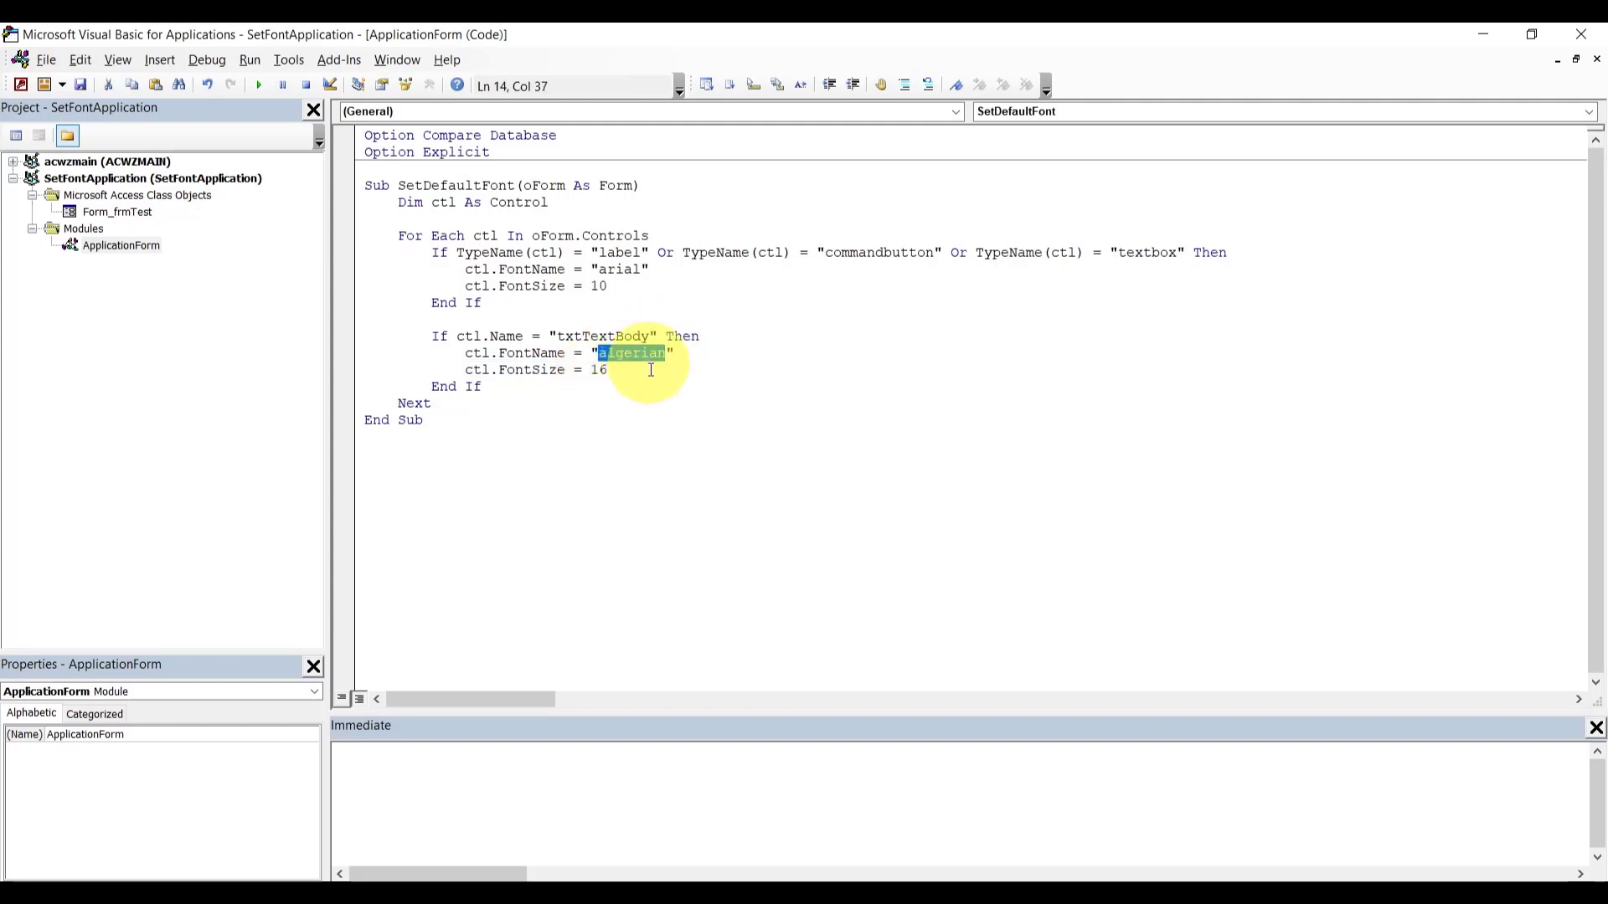
- Run Set Font on frmTest in Access to apply the updated fonts
{"action": "left_click", "coordinate": [829, 876]}
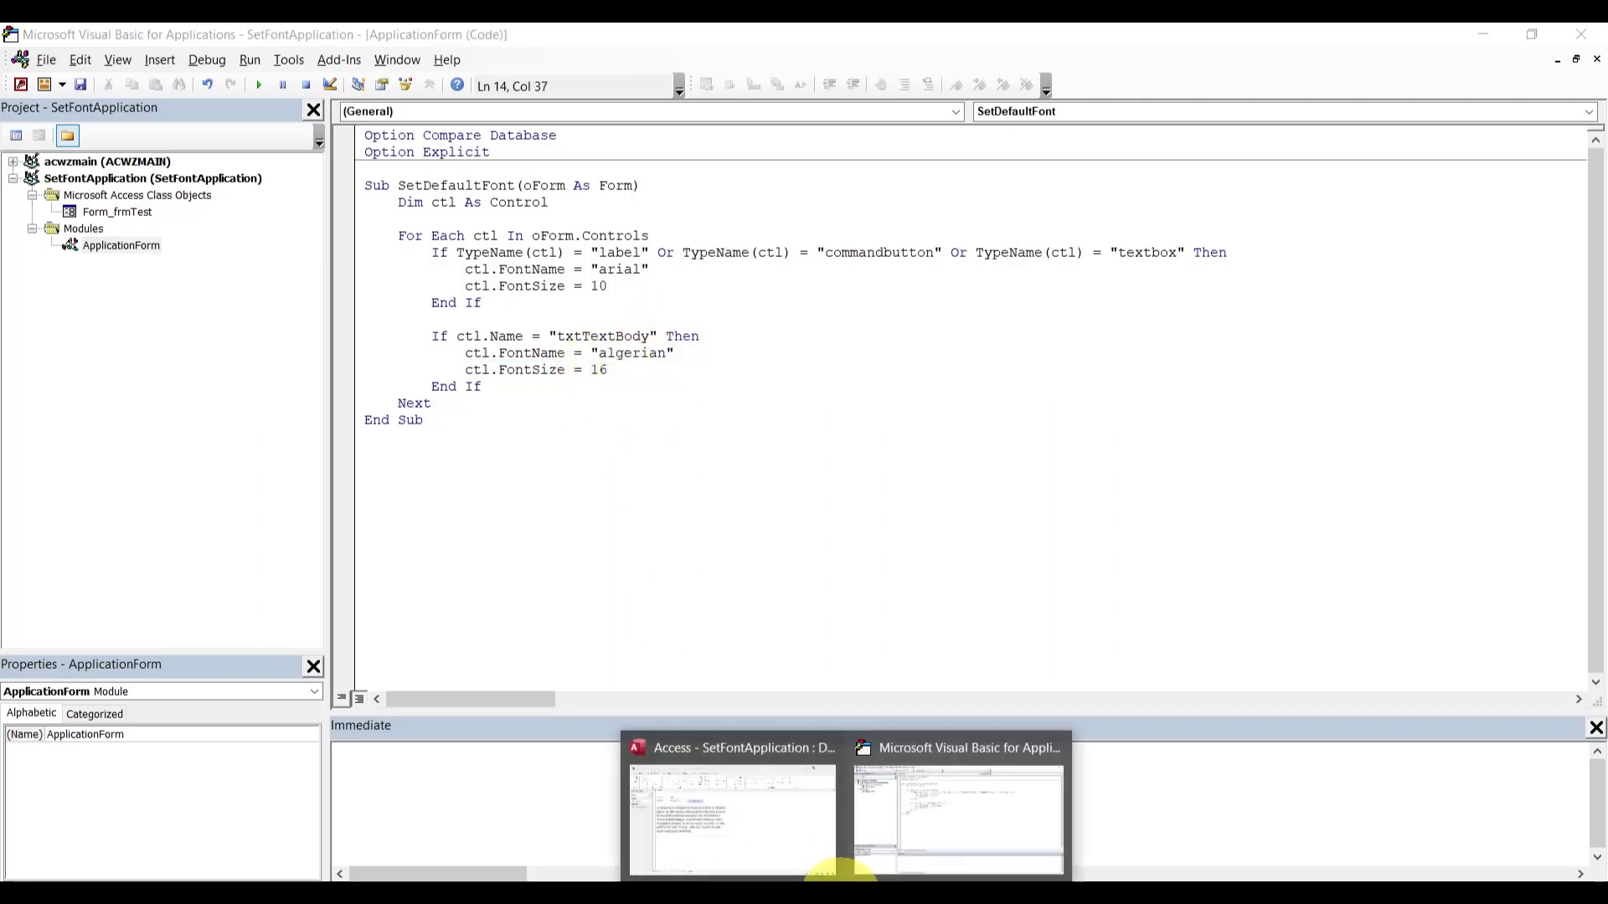
{"action": "left_click", "coordinate": [746, 812]}
{"action": "left_click", "coordinate": [536, 310]}
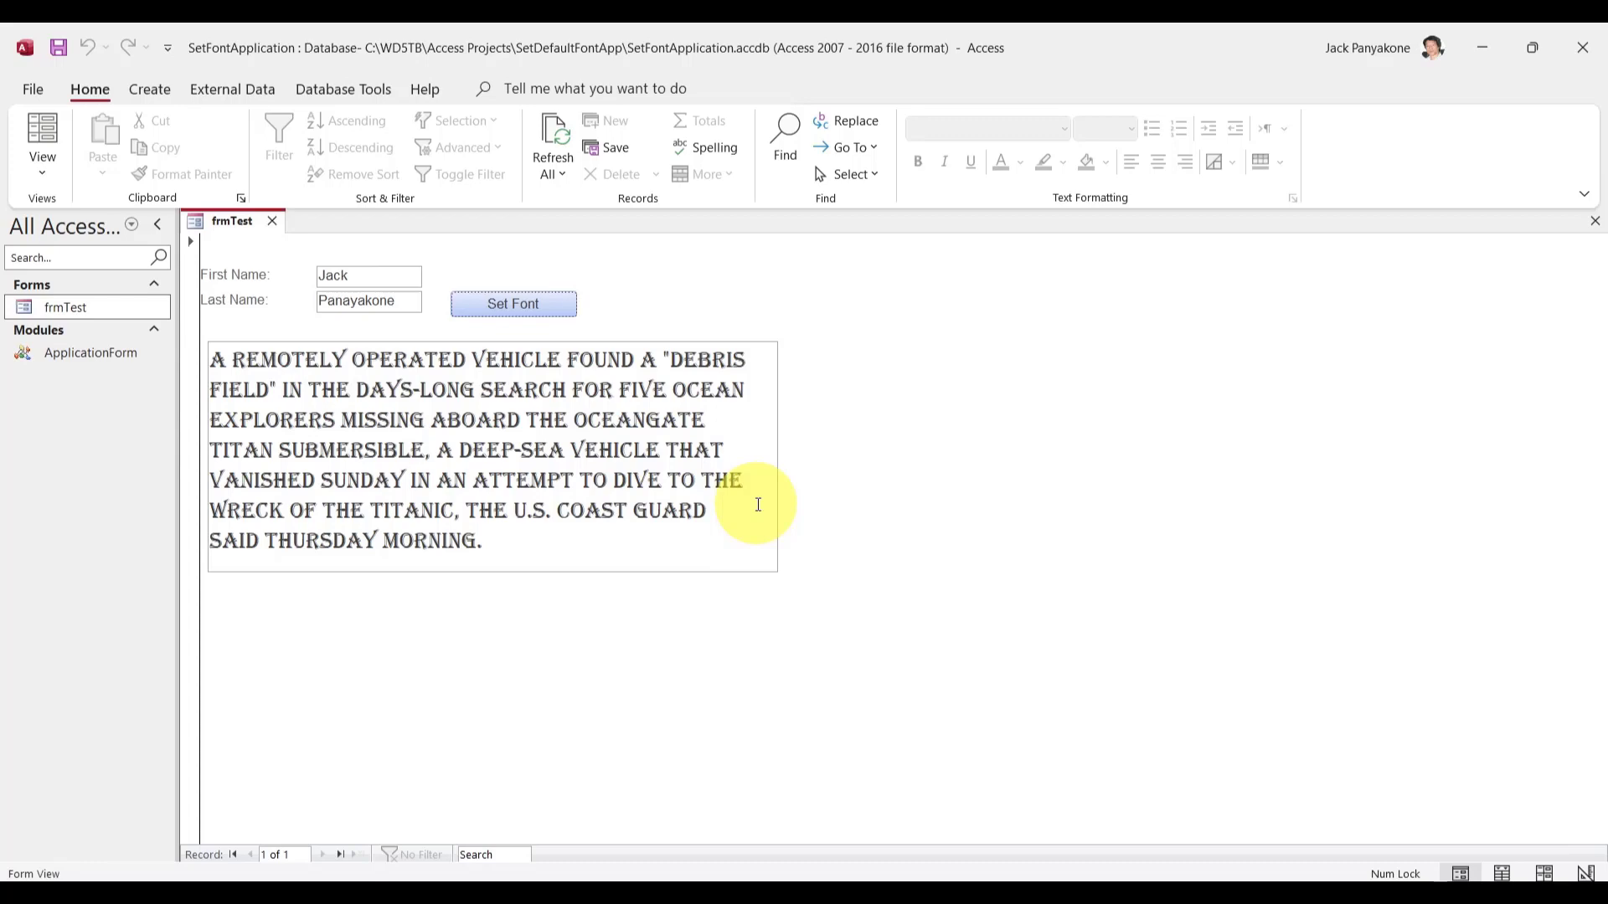
{"action": "left_click", "coordinate": [848, 898]}
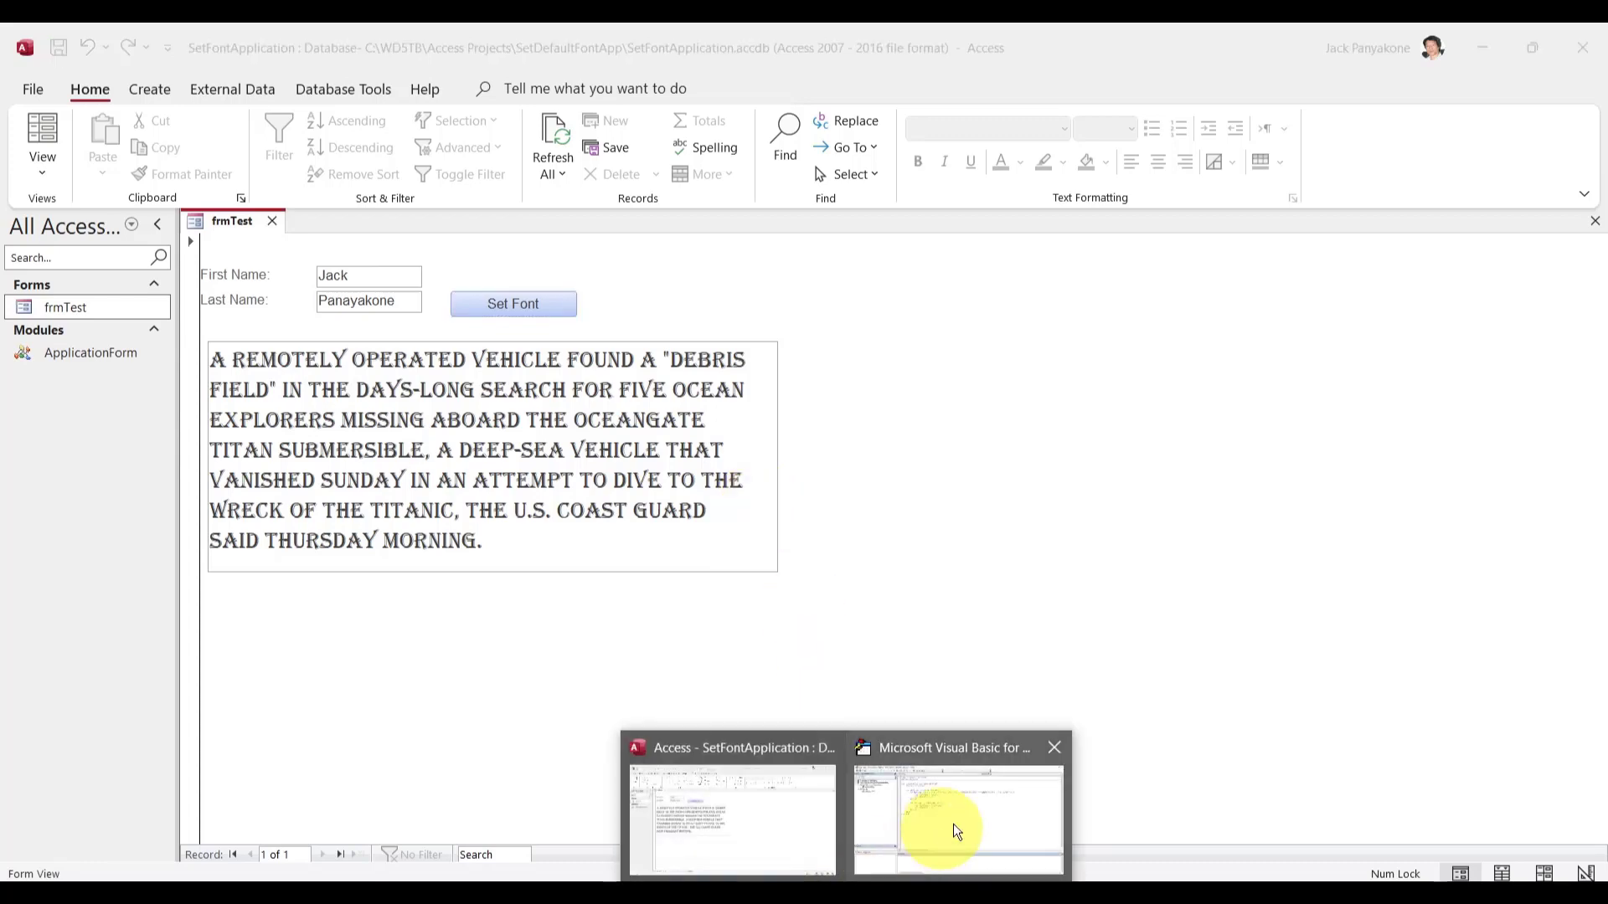
{"action": "left_click", "coordinate": [953, 823]}
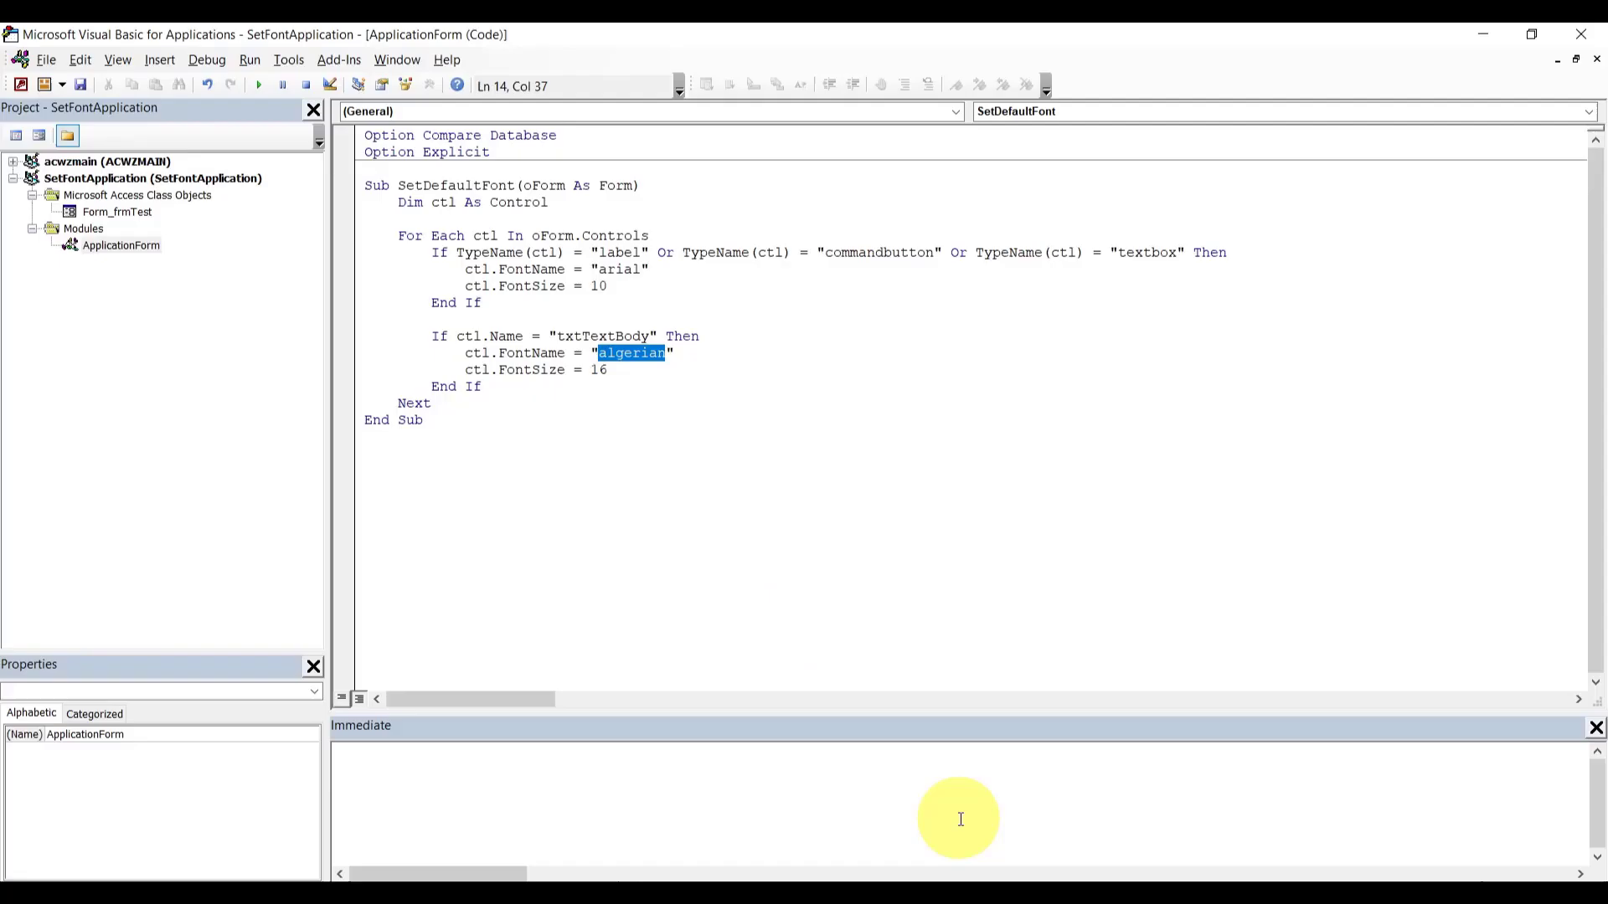
{"action": "left_click", "coordinate": [644, 283]}
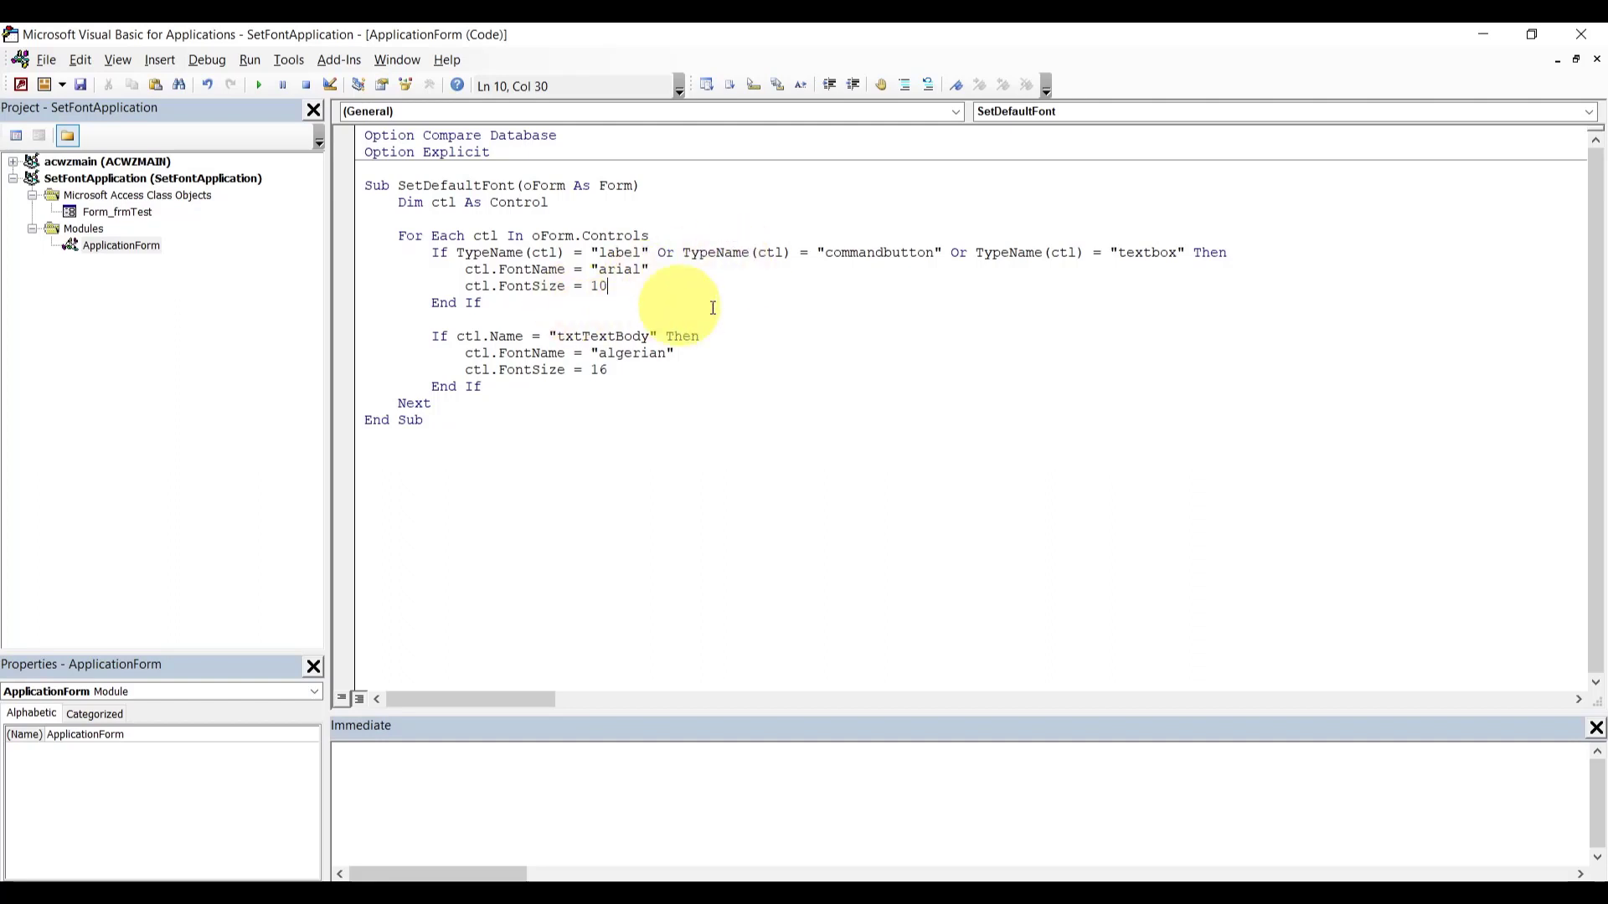
{"action": "double_click", "coordinate": [142, 213]}
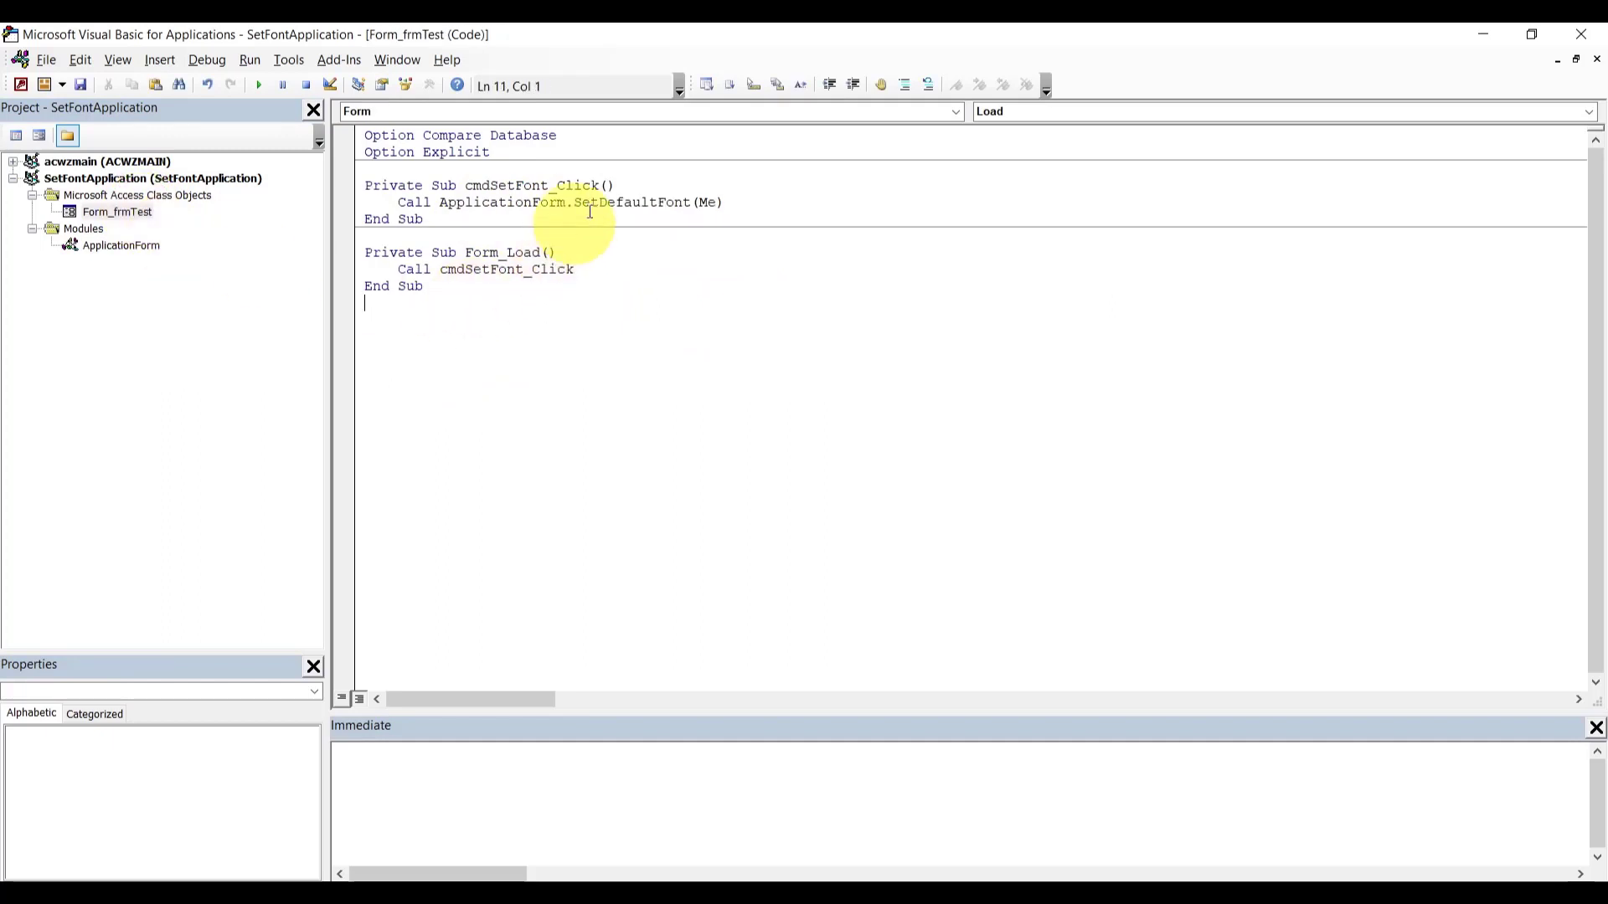
{"action": "left_click", "coordinate": [112, 242]}
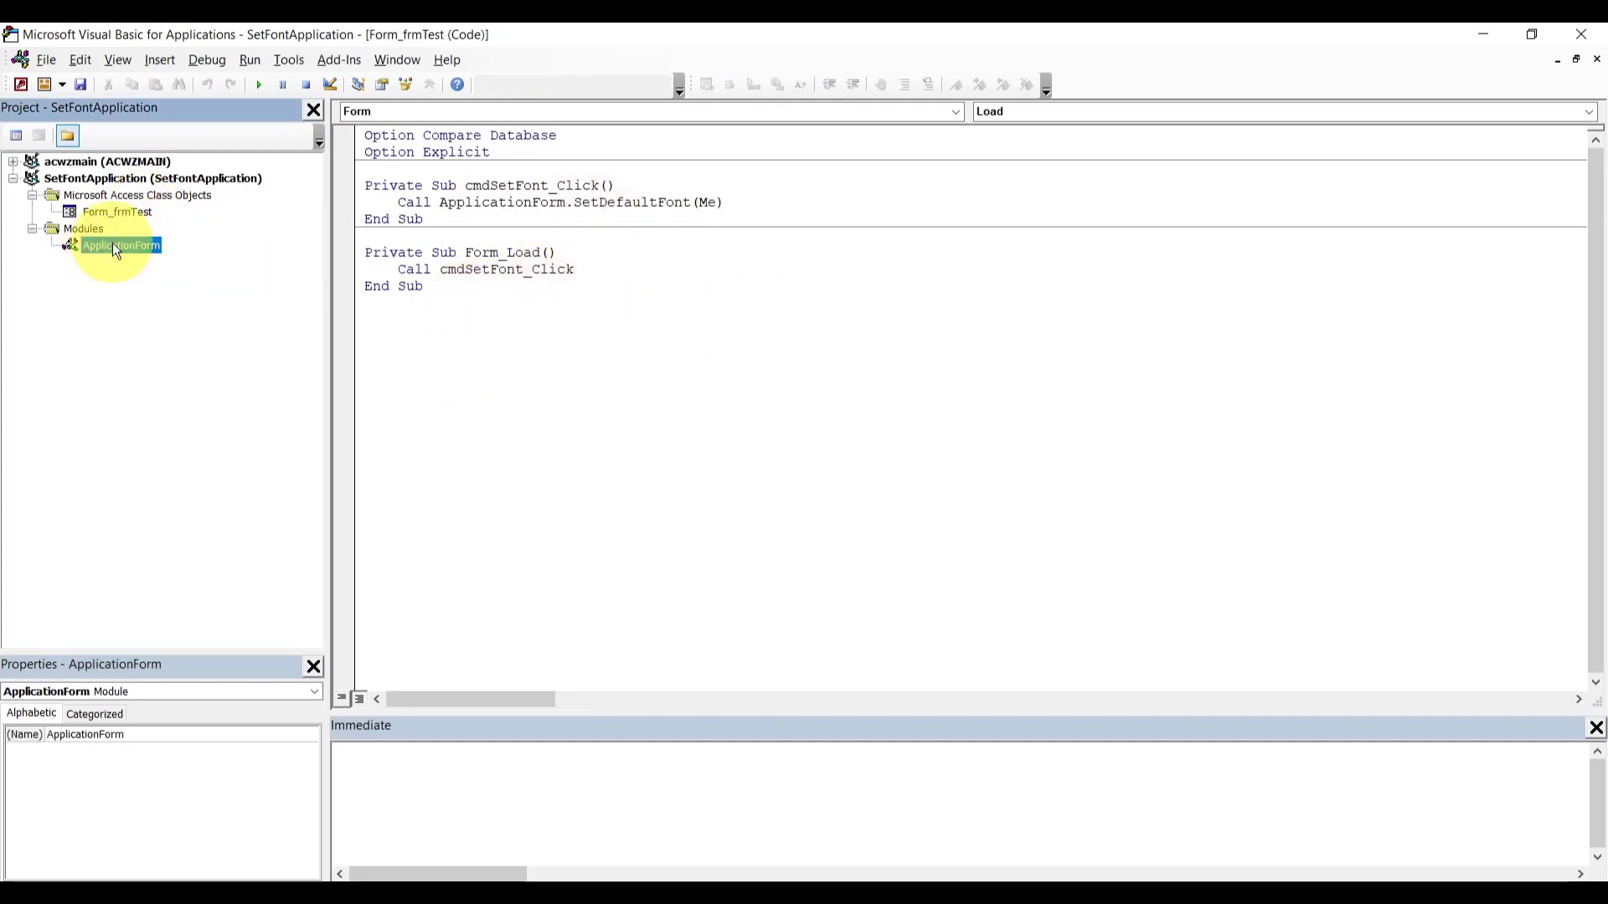
{"action": "double_click", "coordinate": [113, 242]}
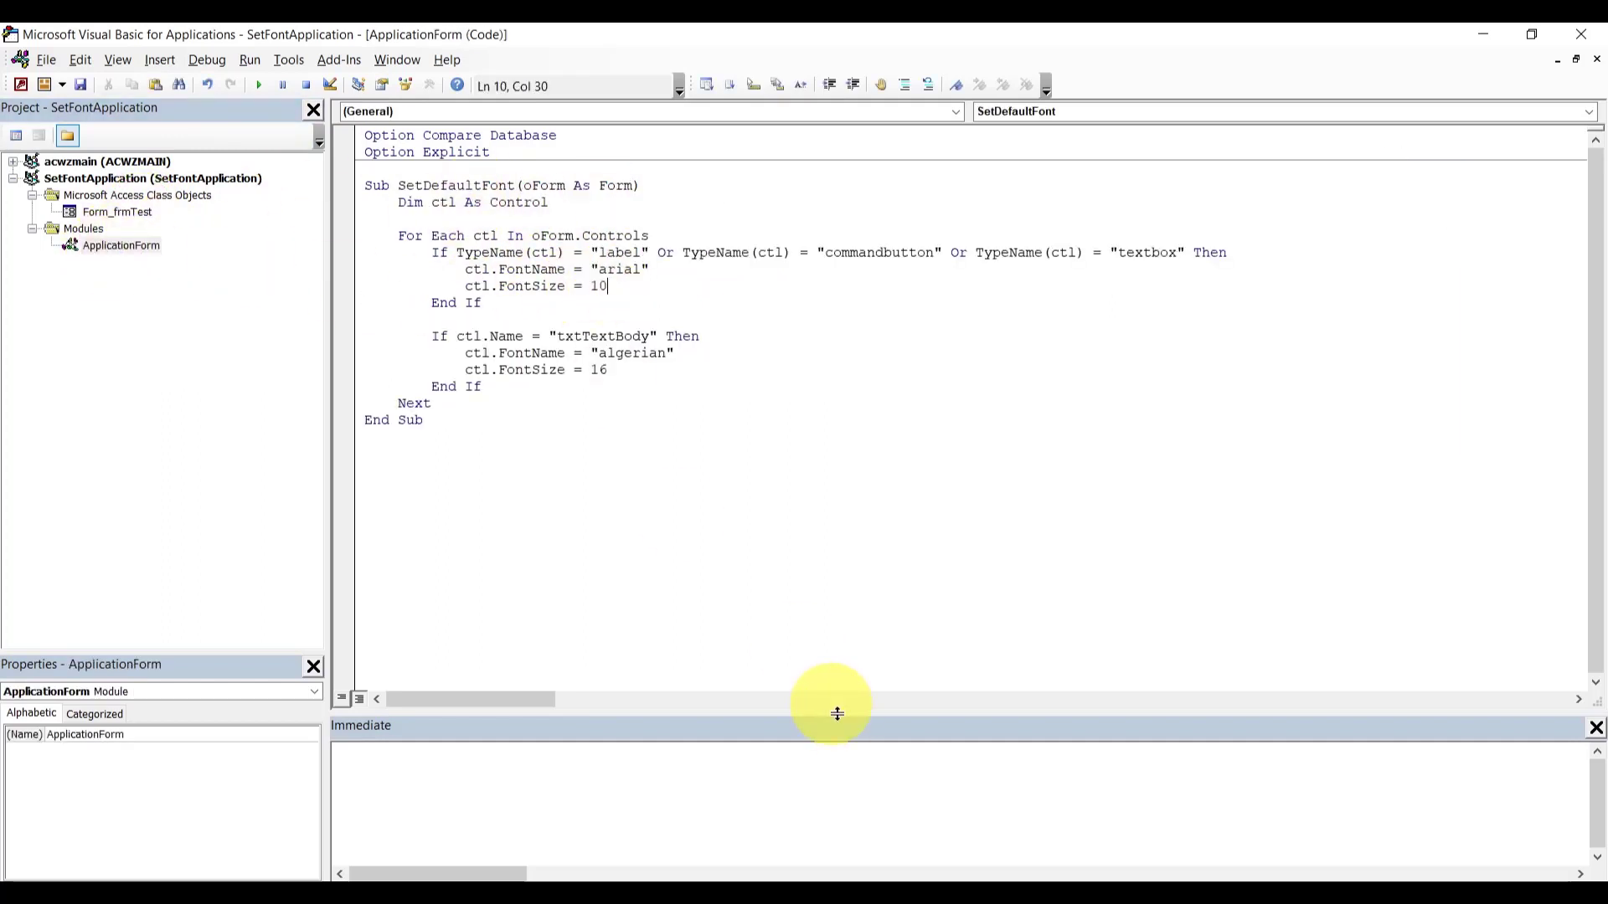
{"action": "left_click", "coordinate": [852, 881]}
{"action": "left_click", "coordinate": [728, 802]}
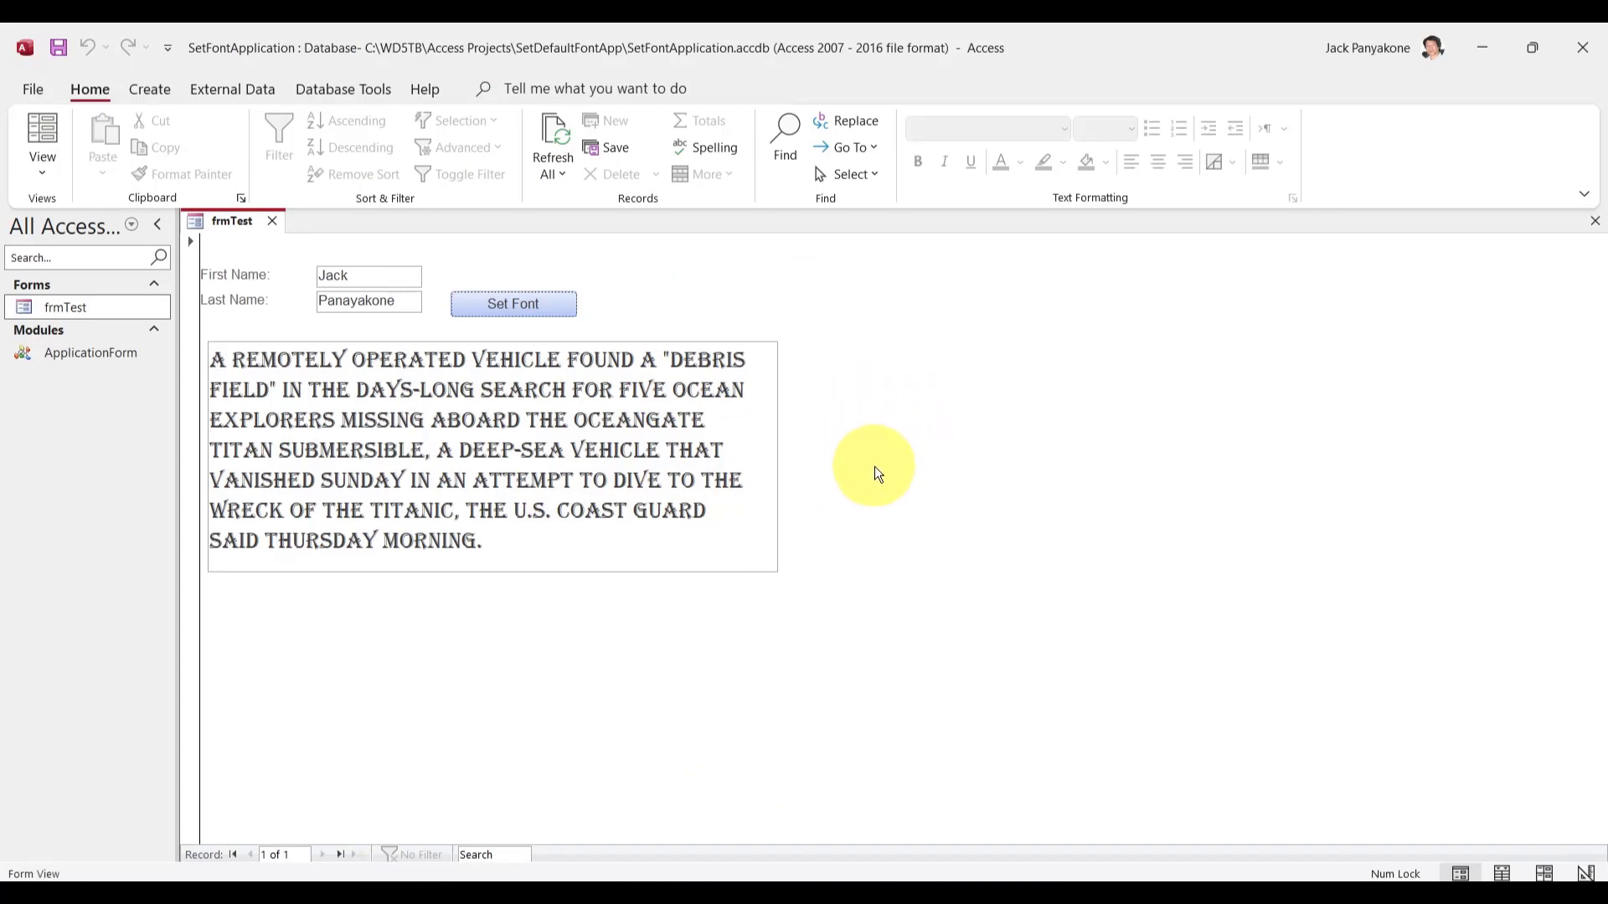
- Check the text in frmTest's body box, then switch to the Fox News page in Edge
{"action": "left_click", "coordinate": [550, 545]}
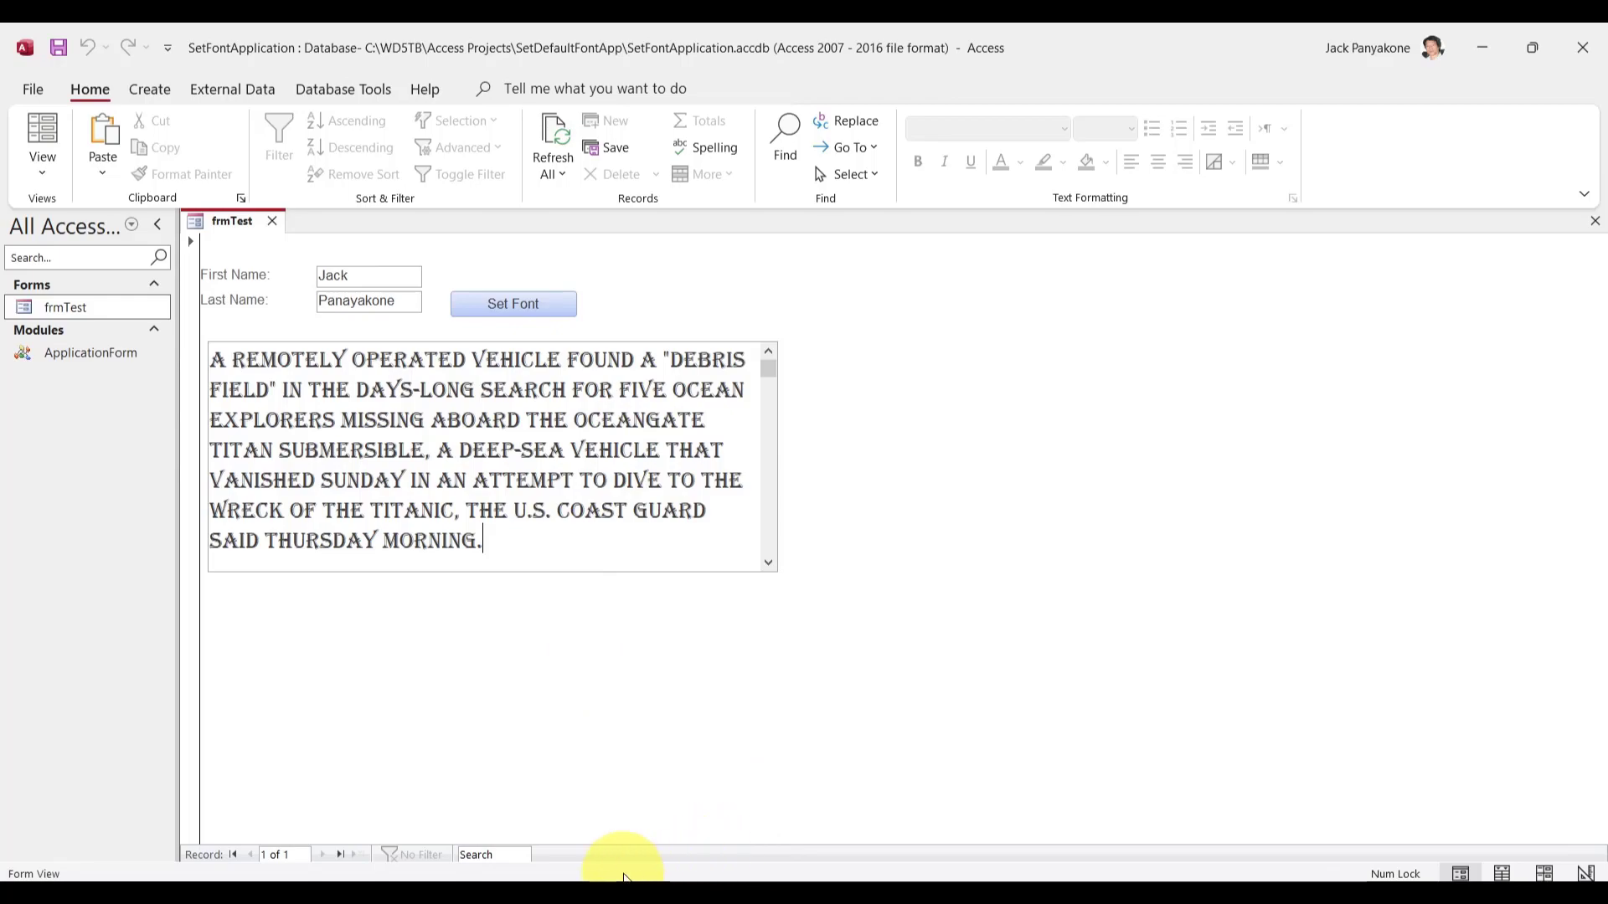
{"action": "left_click", "coordinate": [598, 875]}
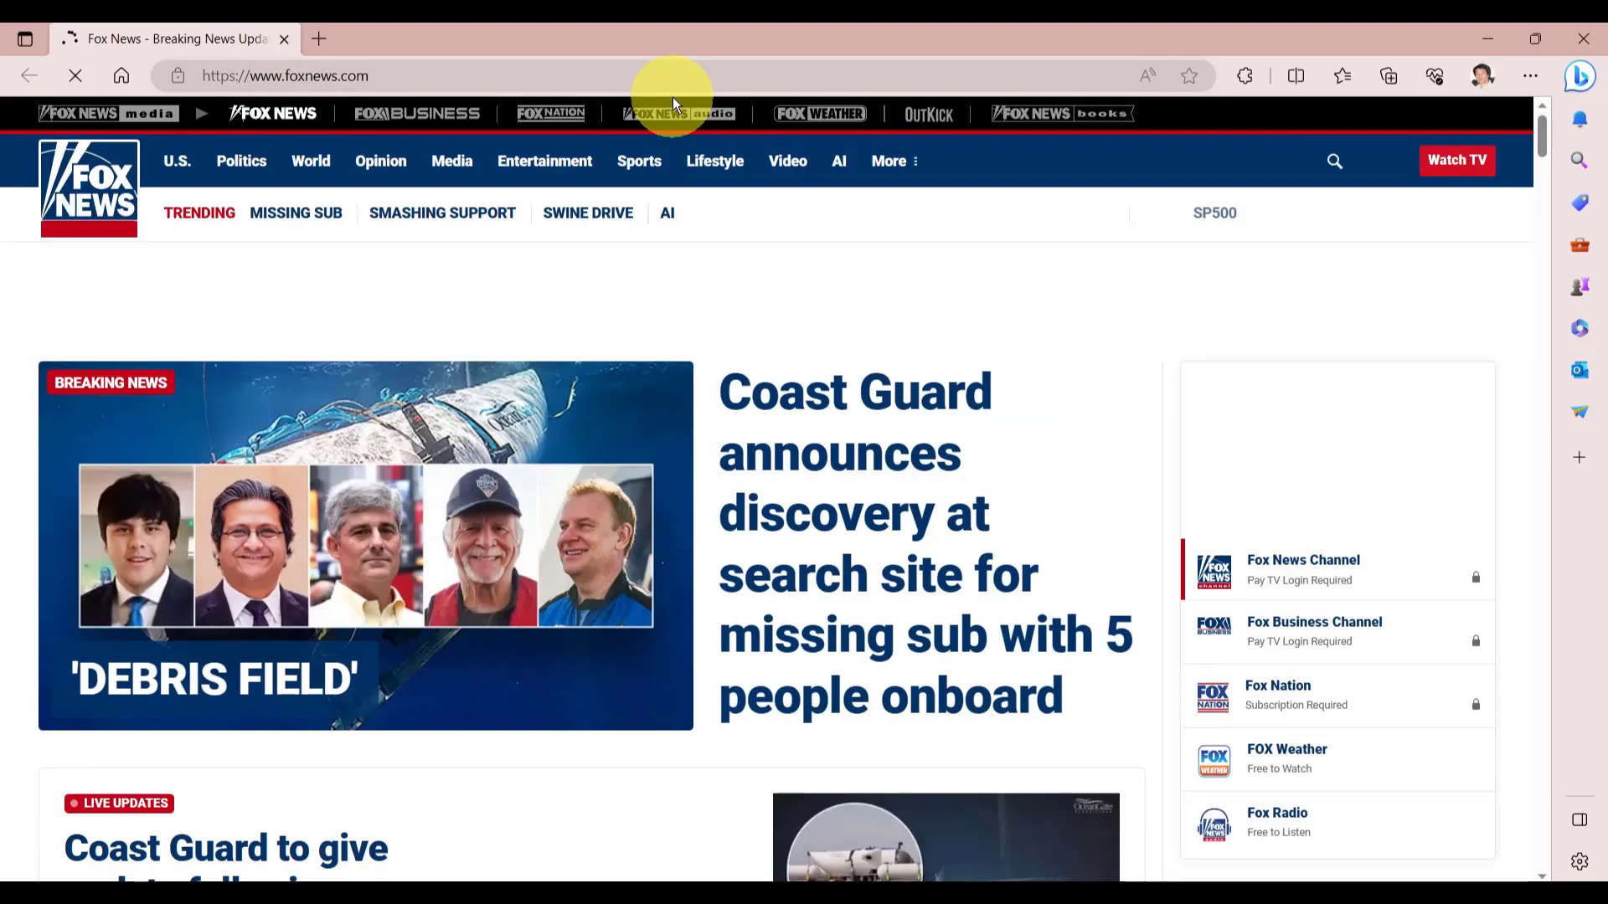
- Switch the keyboard input to Thai and search Bing for 'พระ'
{"action": "left_click", "coordinate": [678, 76]}
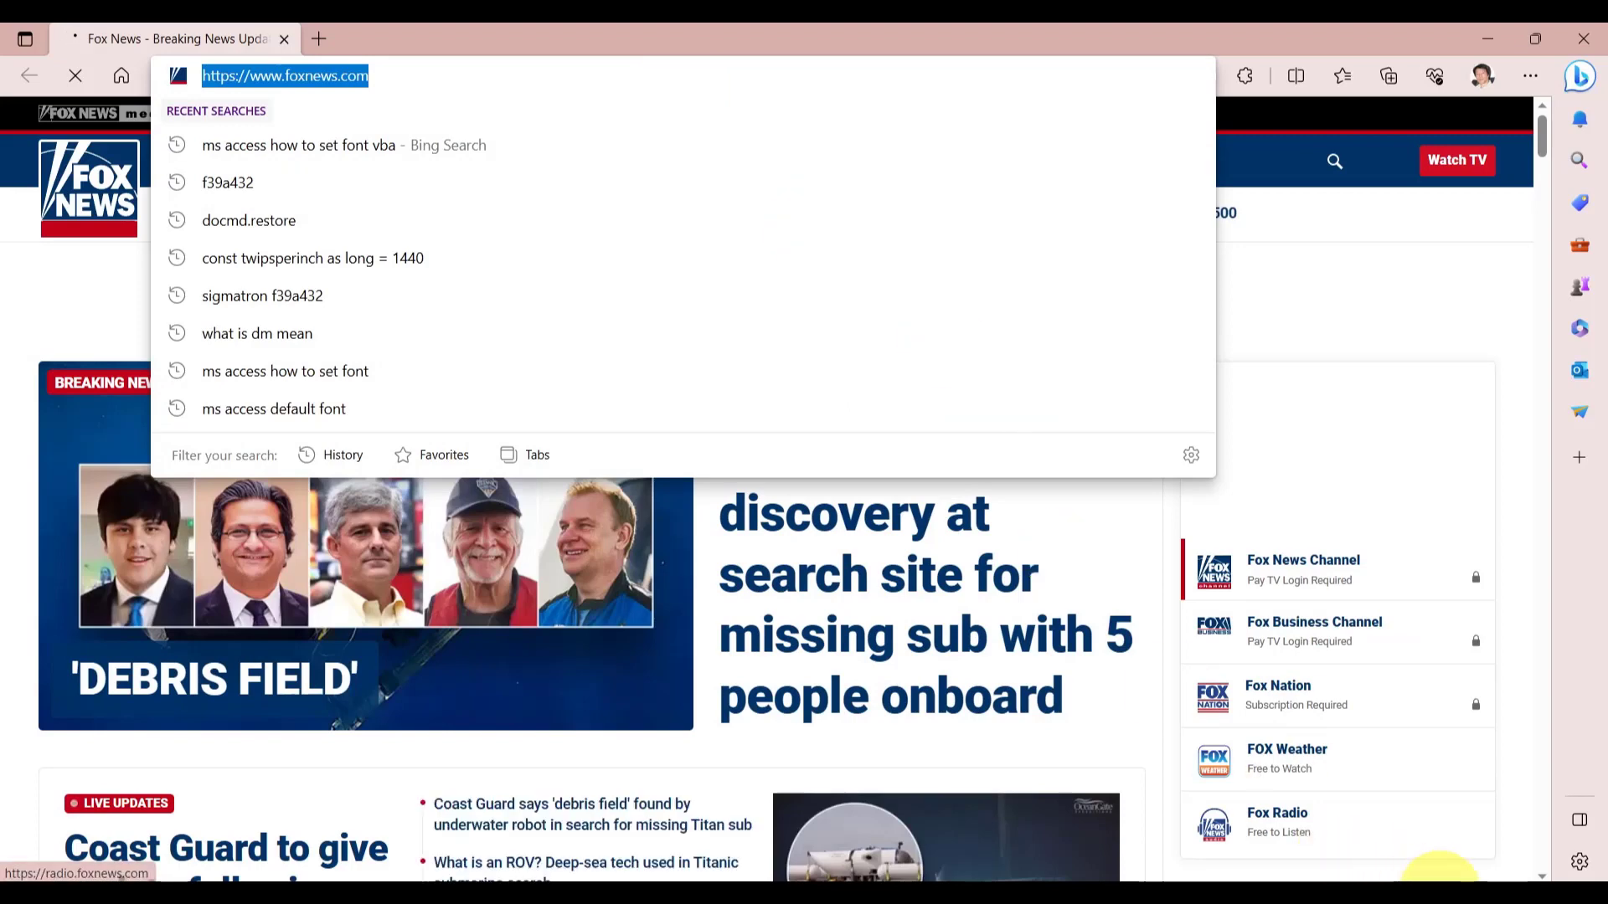
{"action": "left_click", "coordinate": [1465, 879]}
{"action": "left_click", "coordinate": [1426, 722]}
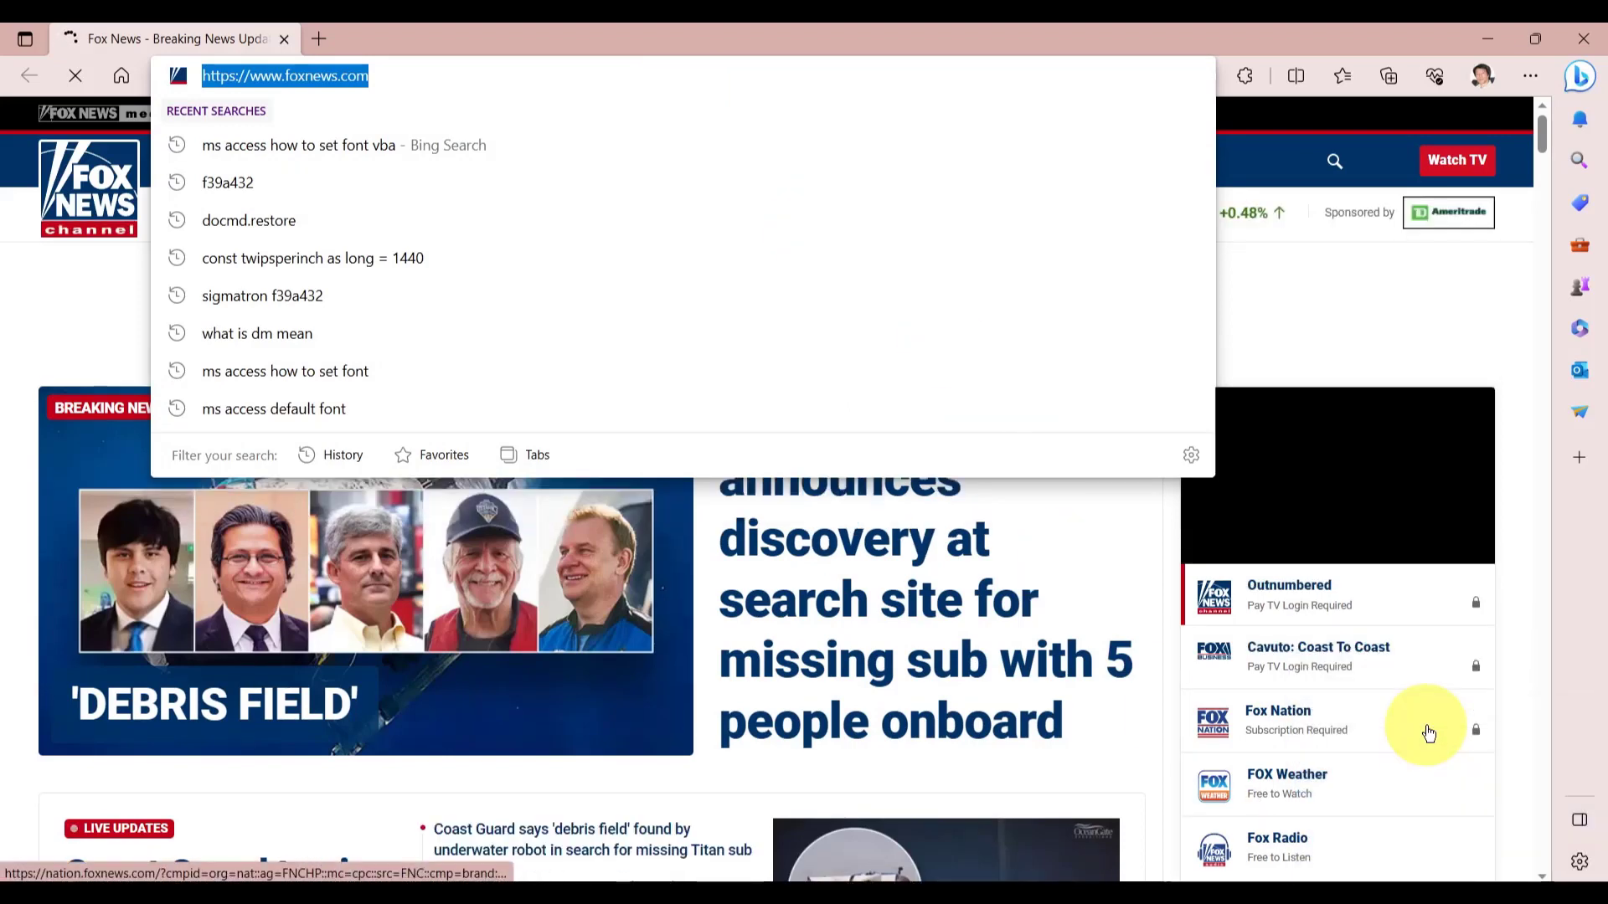
{"action": "type", "text": "พระพุทธรูปประจำวันอาทิตย์"}
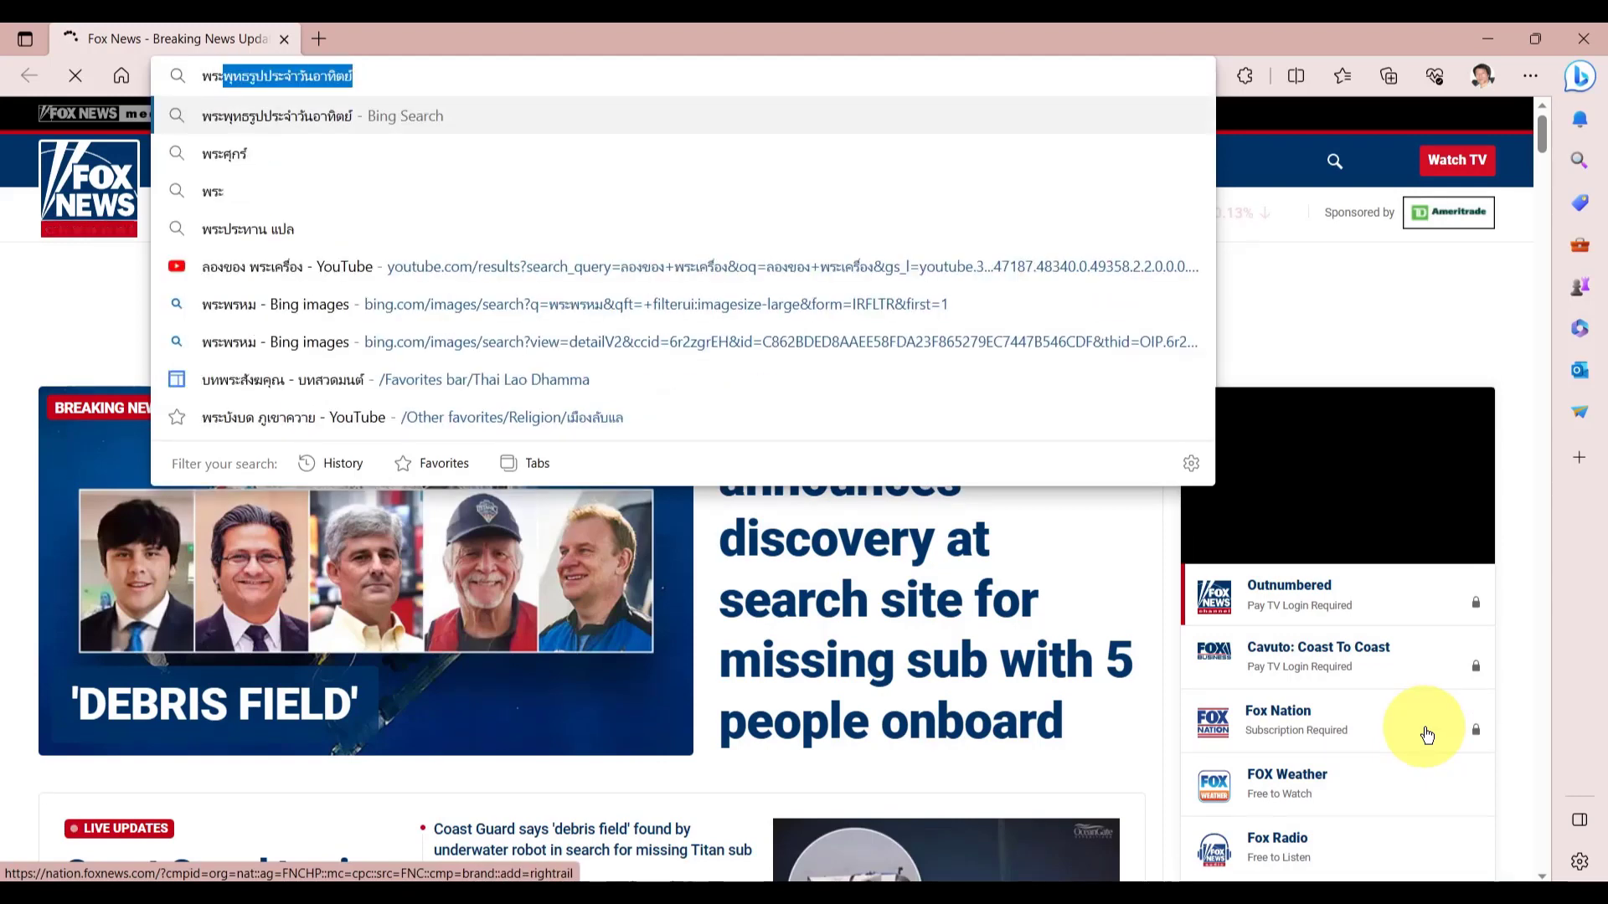
{"action": "key", "text": "Return"}
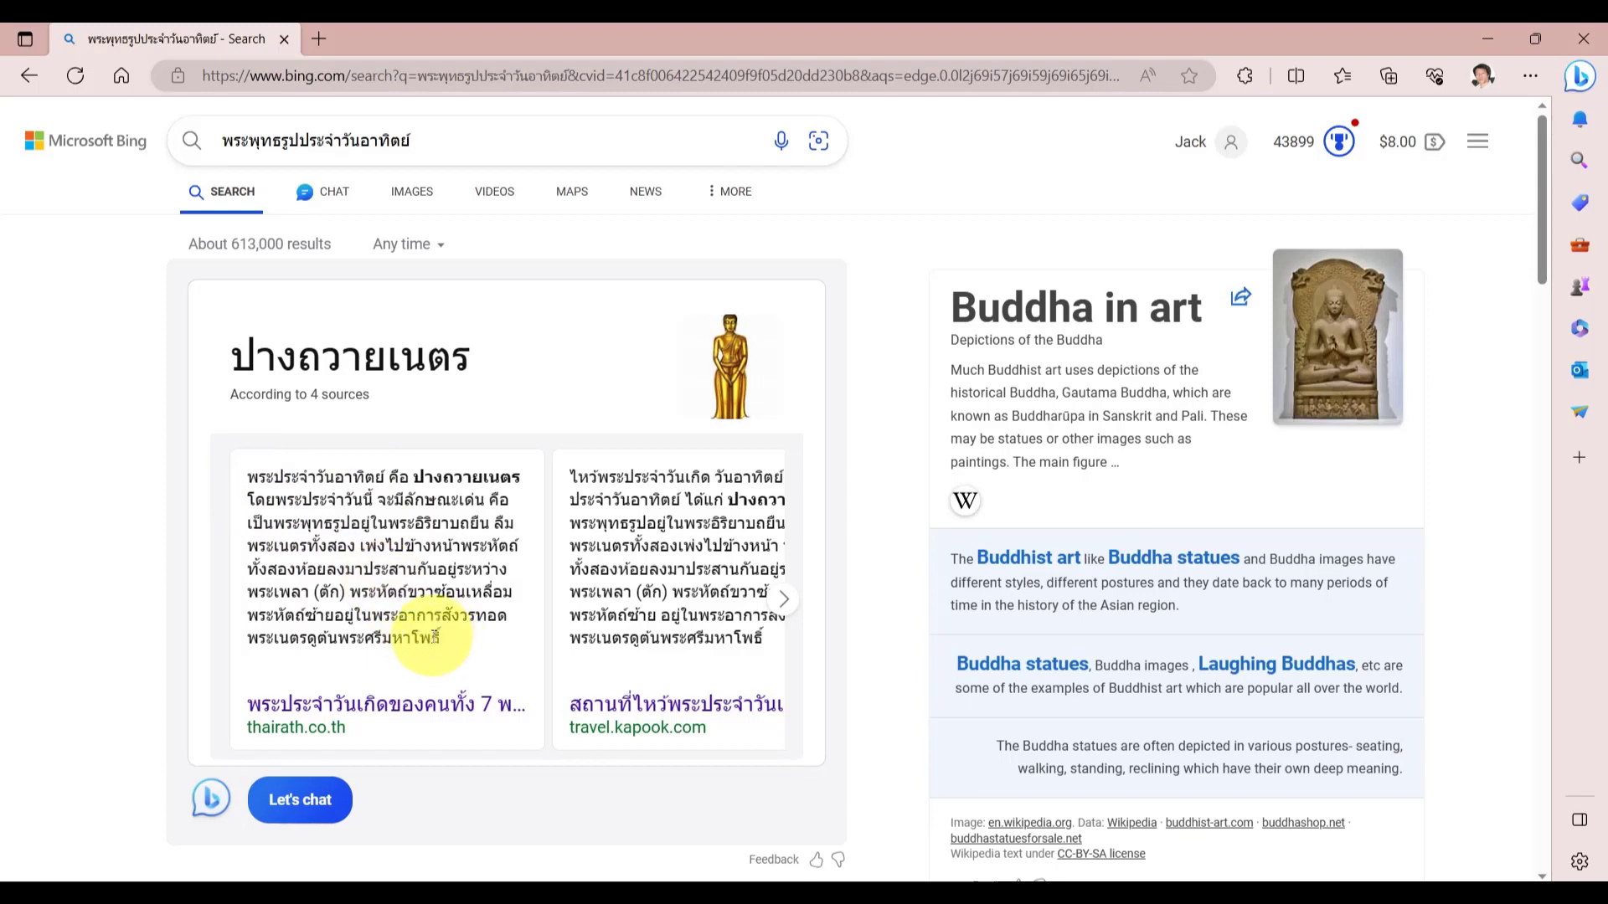
- Open the Thairath result and copy the article's first paragraph
{"action": "left_click_drag", "start_coordinate": [440, 636], "coordinate": [444, 569]}
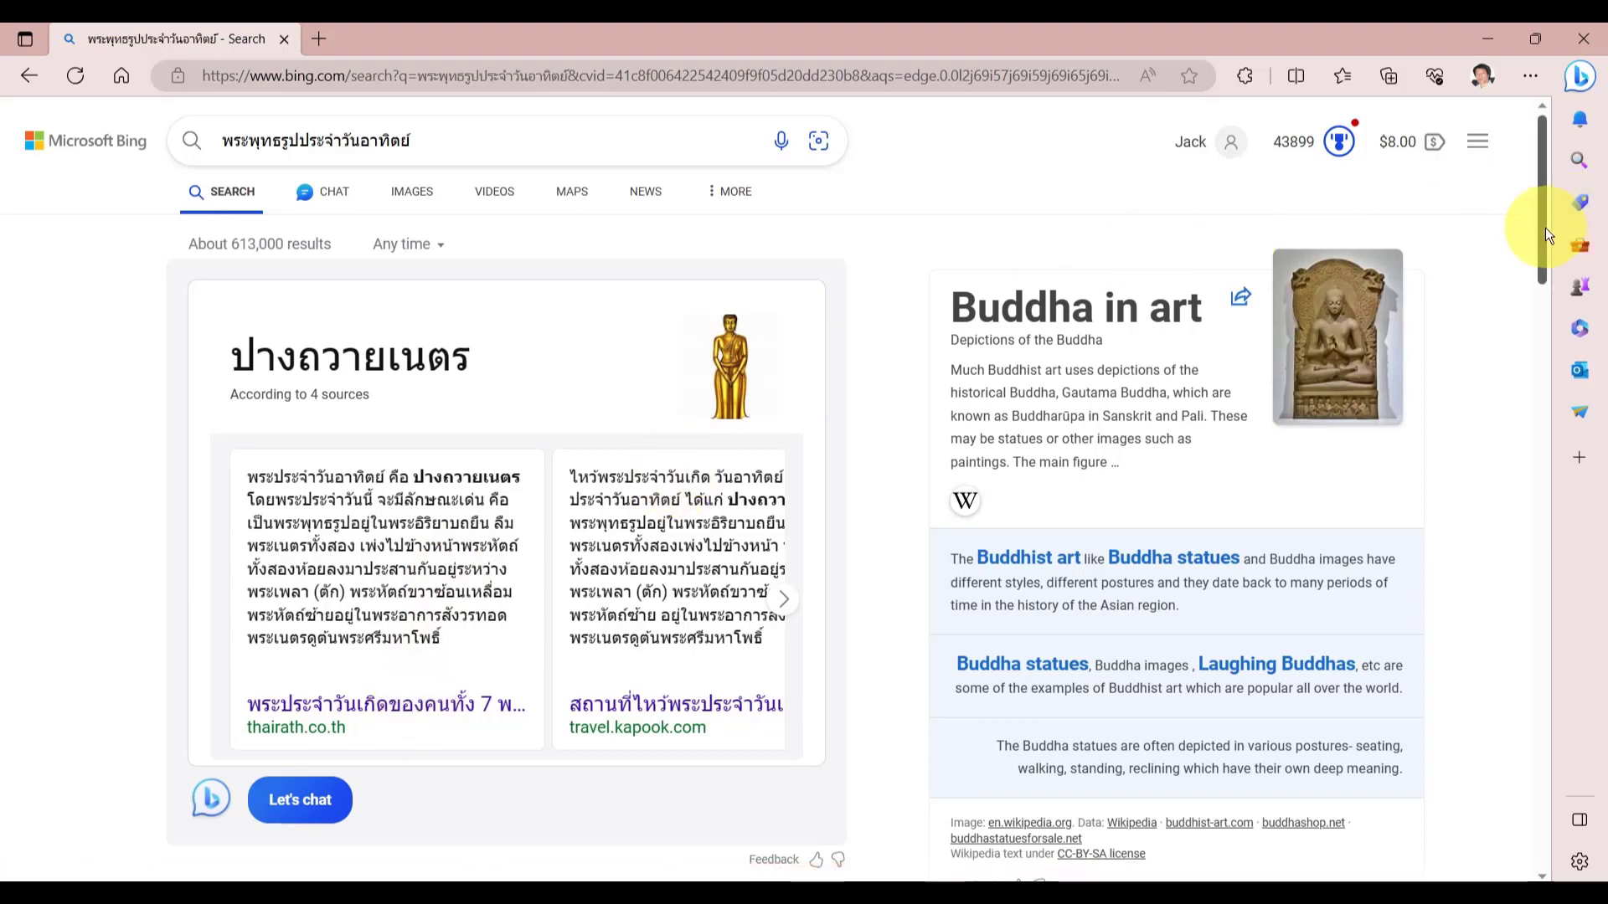
{"action": "mouse_move", "coordinate": [1545, 228]}
{"action": "left_mouse_down"}
{"action": "mouse_move", "coordinate": [1537, 367]}
{"action": "mouse_move", "coordinate": [1537, 209]}
{"action": "left_mouse_up"}
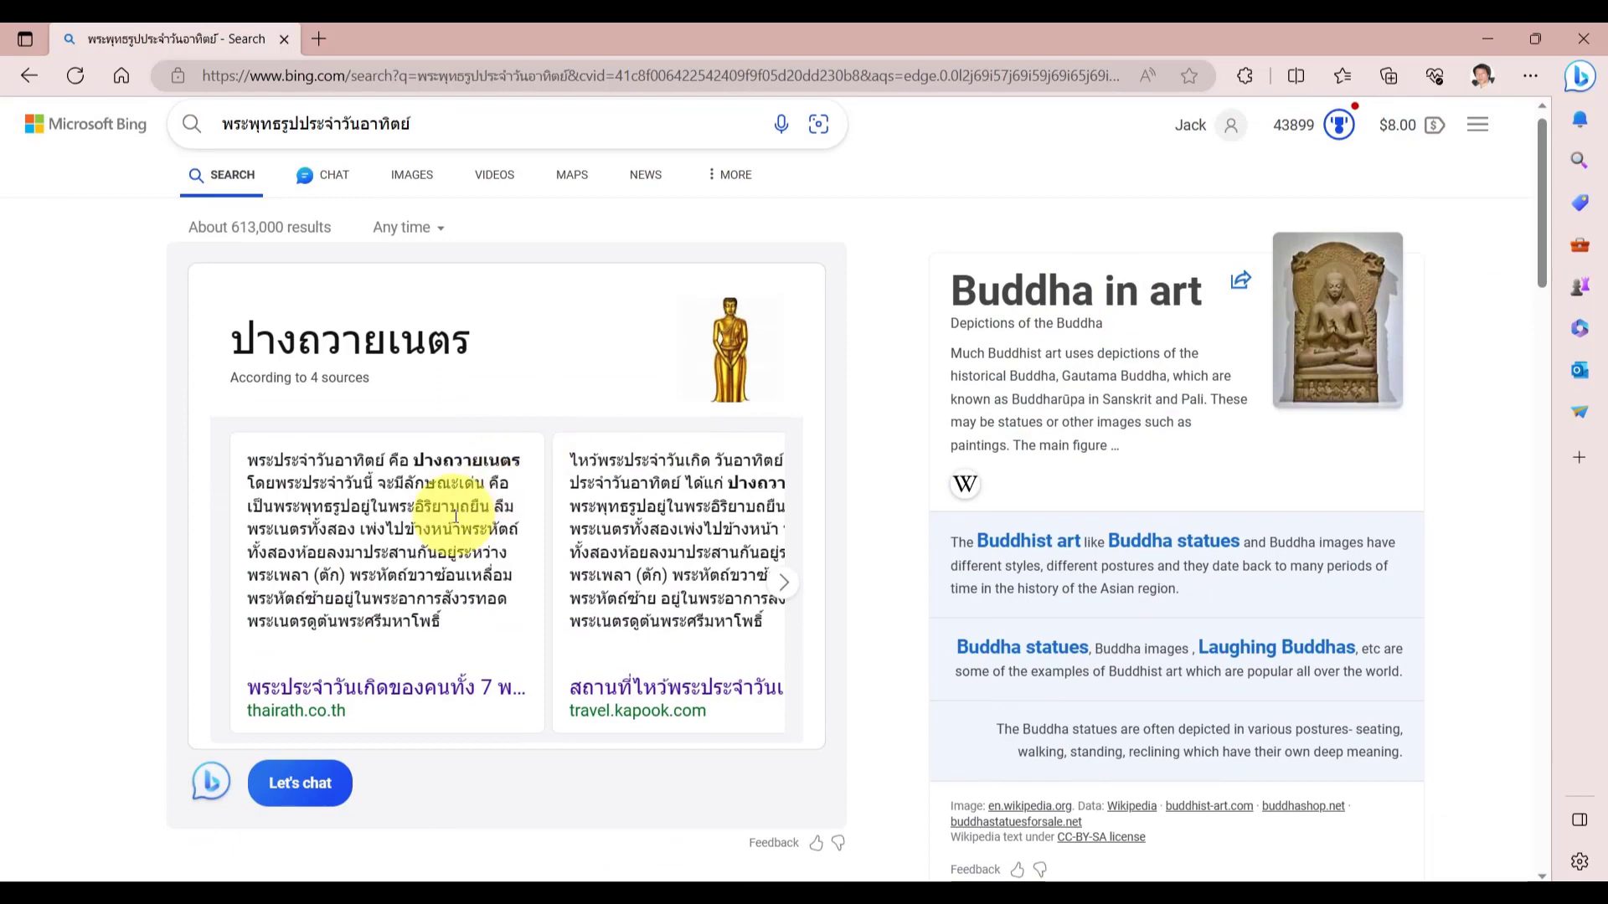
{"action": "left_click", "coordinate": [347, 686]}
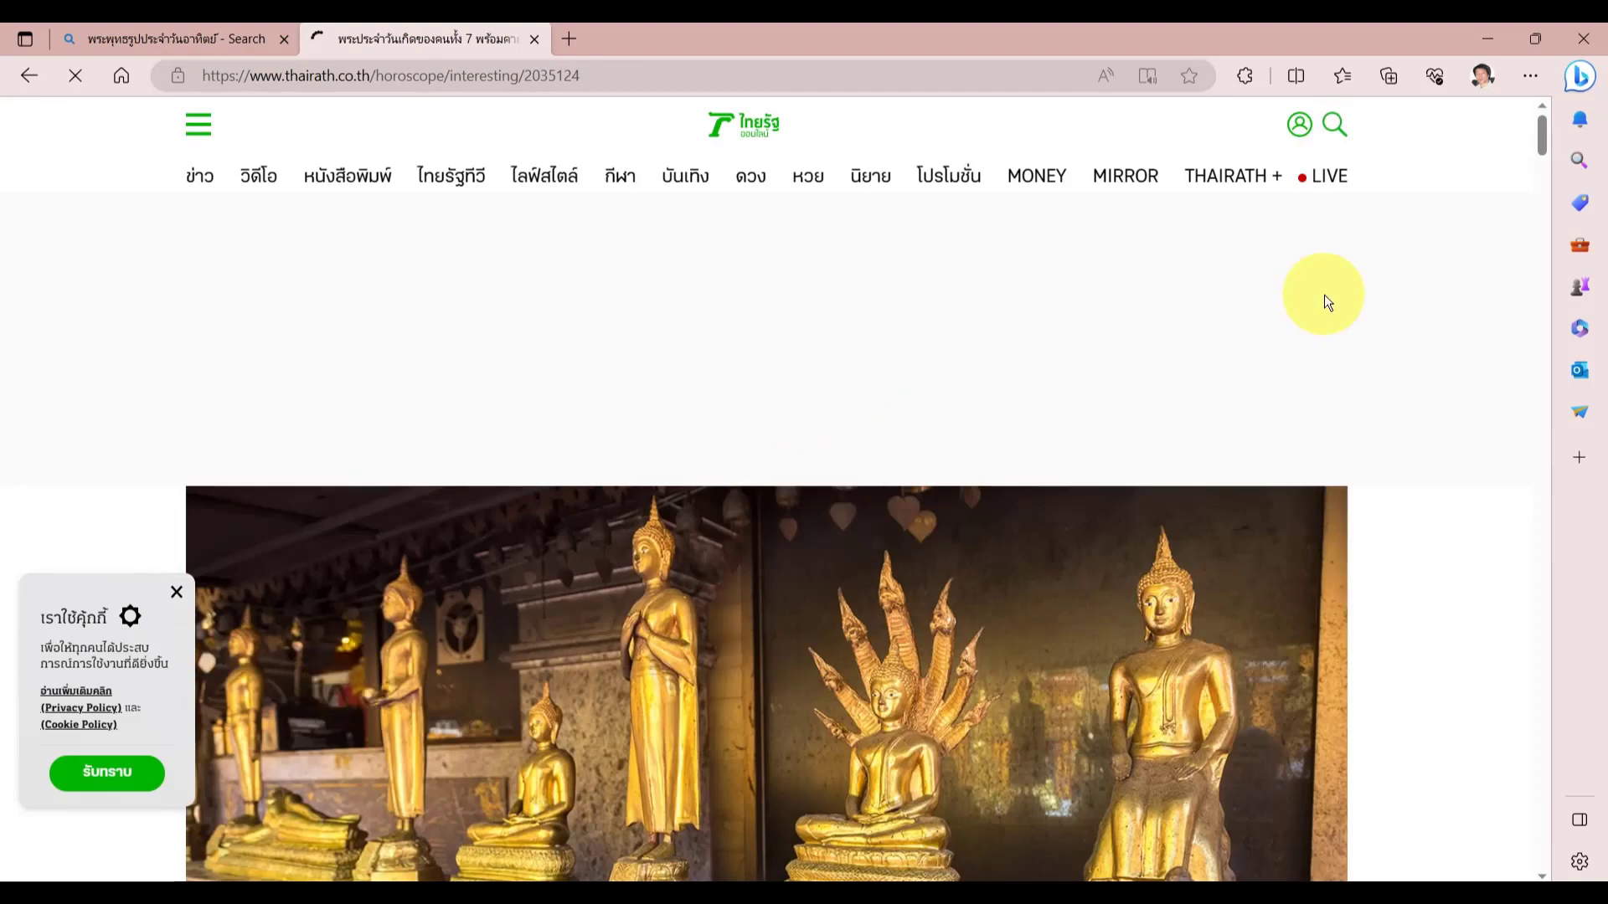
{"action": "left_click_drag", "start_coordinate": [1544, 134], "coordinate": [1535, 167]}
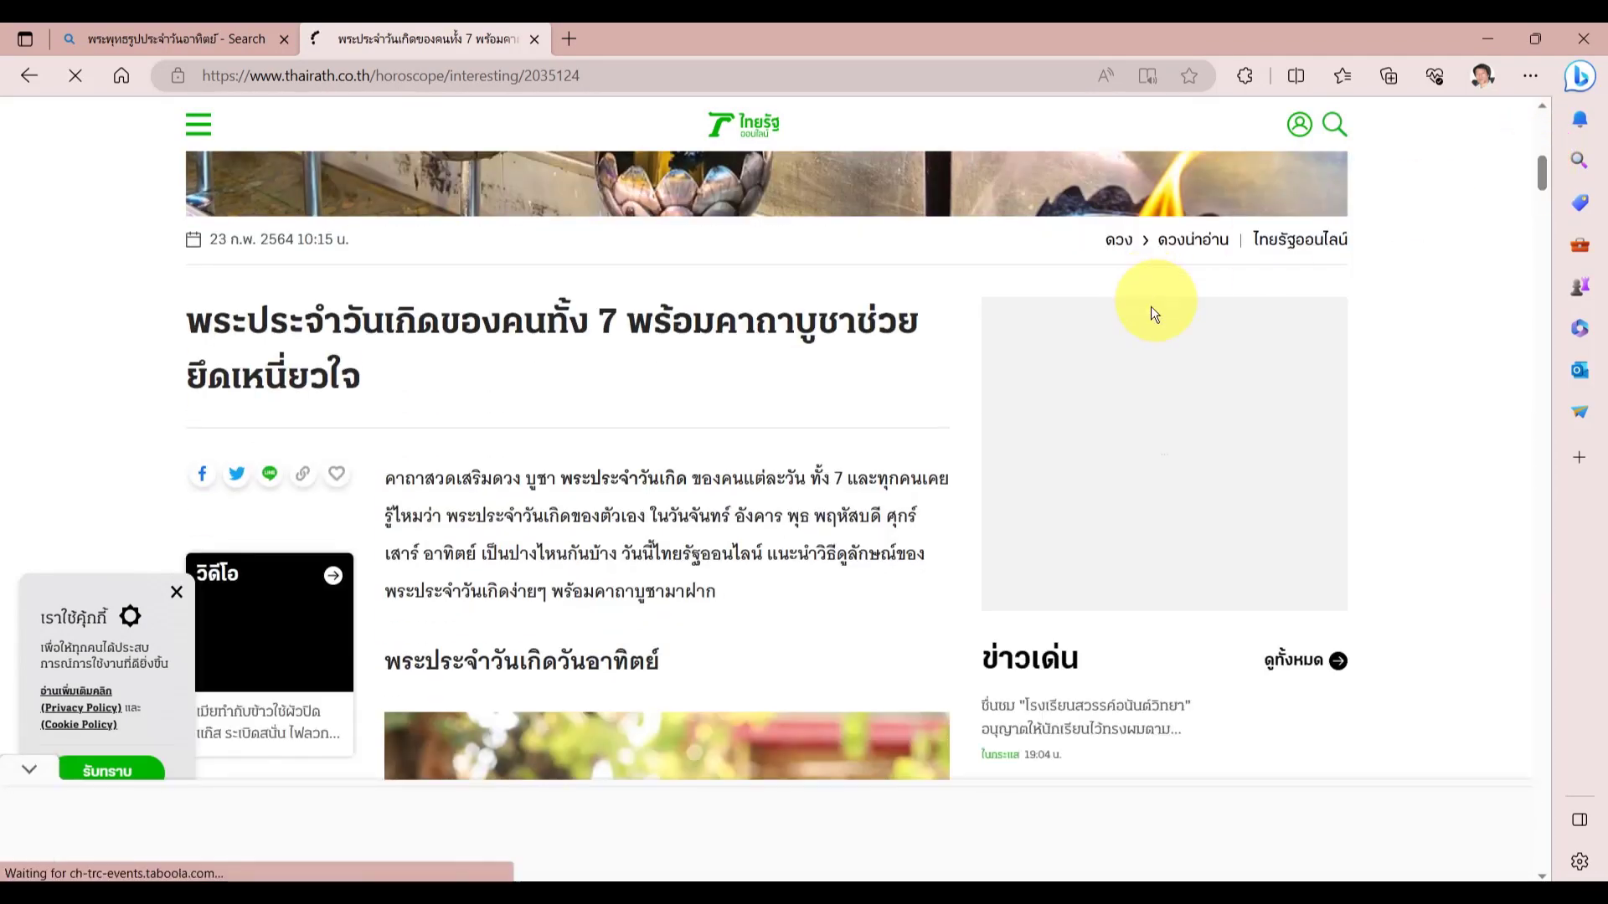
{"action": "left_click_drag", "start_coordinate": [384, 479], "coordinate": [718, 591]}
{"action": "key", "text": "ctrl+c"}
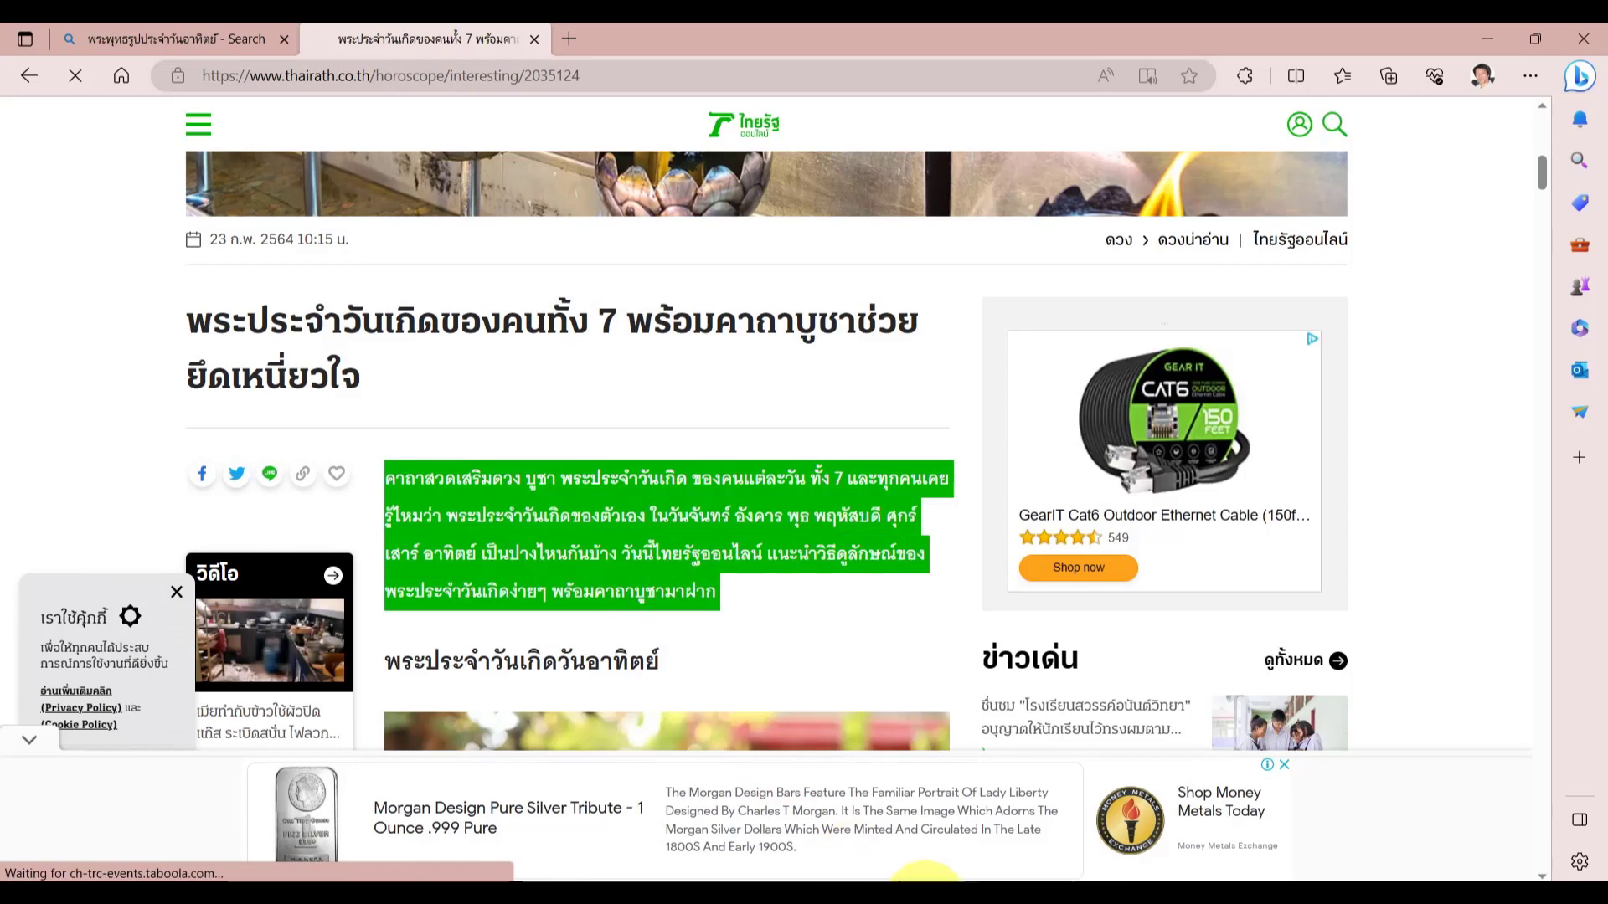
{"action": "key", "text": "alt+Tab"}
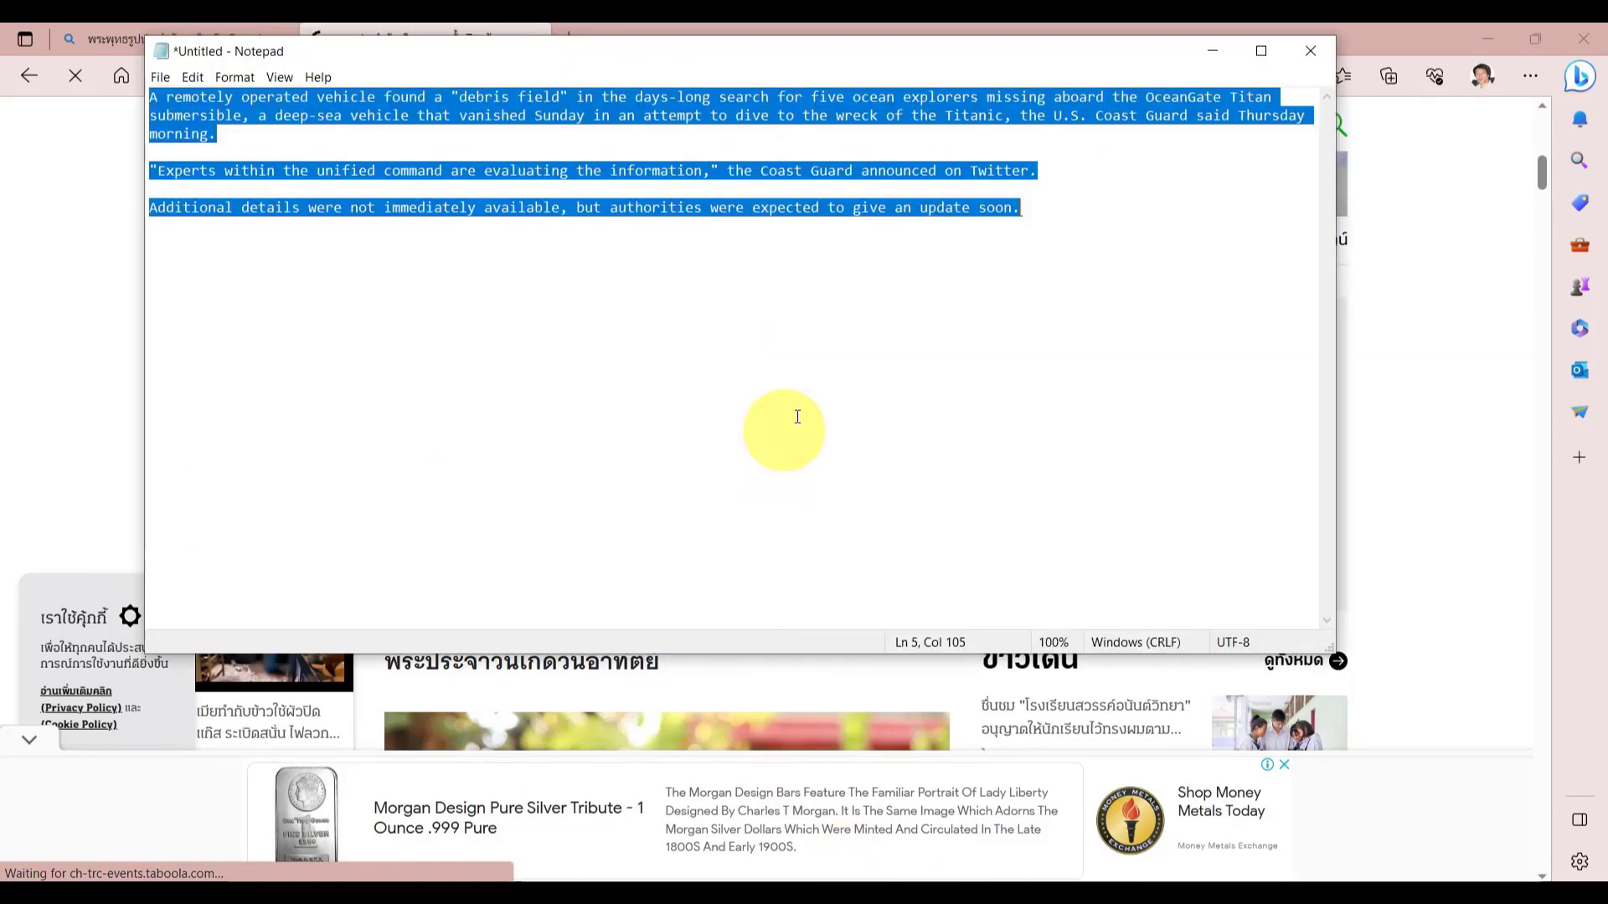
- Paste the Thairath paragraph on a new line below the English article and copy it
{"action": "left_click", "coordinate": [1066, 220]}
{"action": "key", "text": "Return"}
{"action": "key", "text": "ctrl+v"}
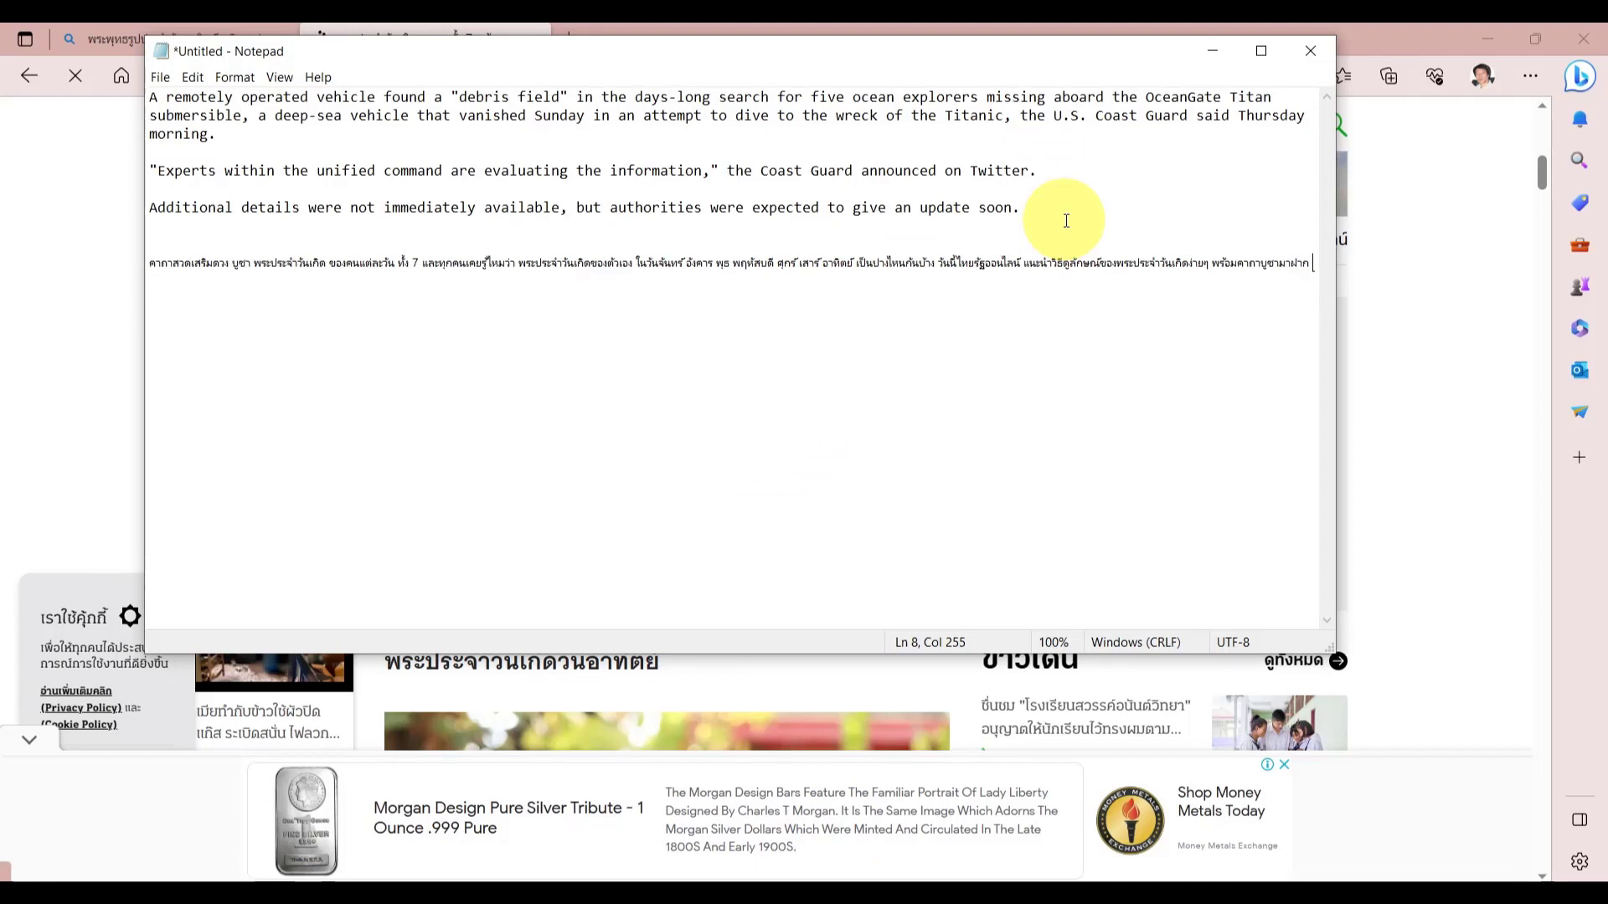
{"action": "double_click", "coordinate": [929, 263]}
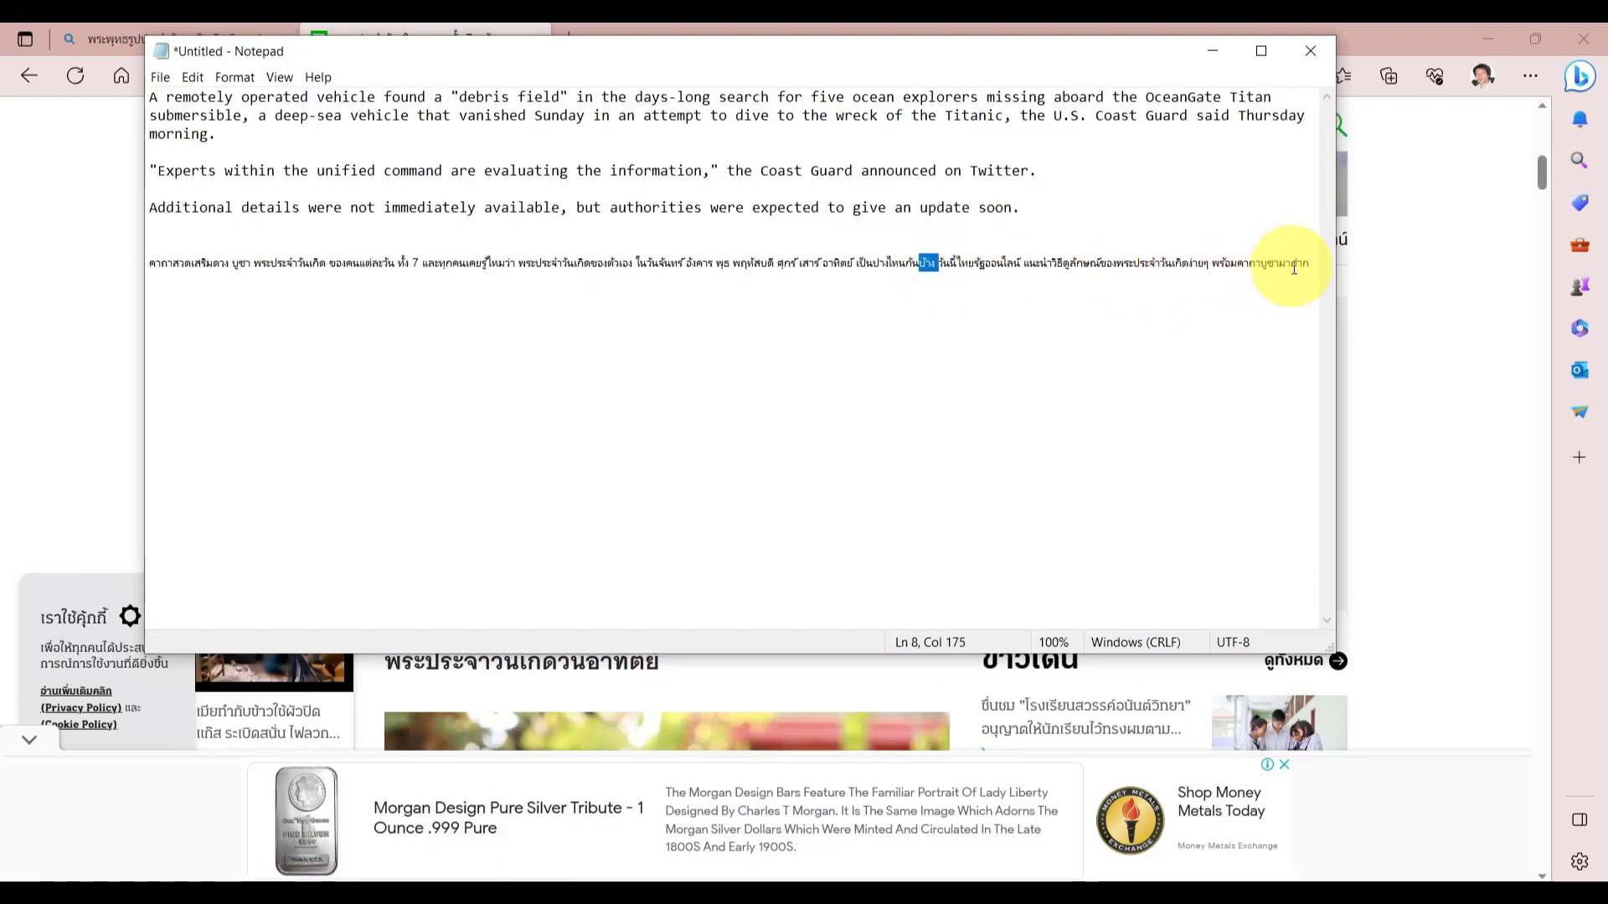
{"action": "left_click_drag", "start_coordinate": [1302, 264], "coordinate": [150, 306]}
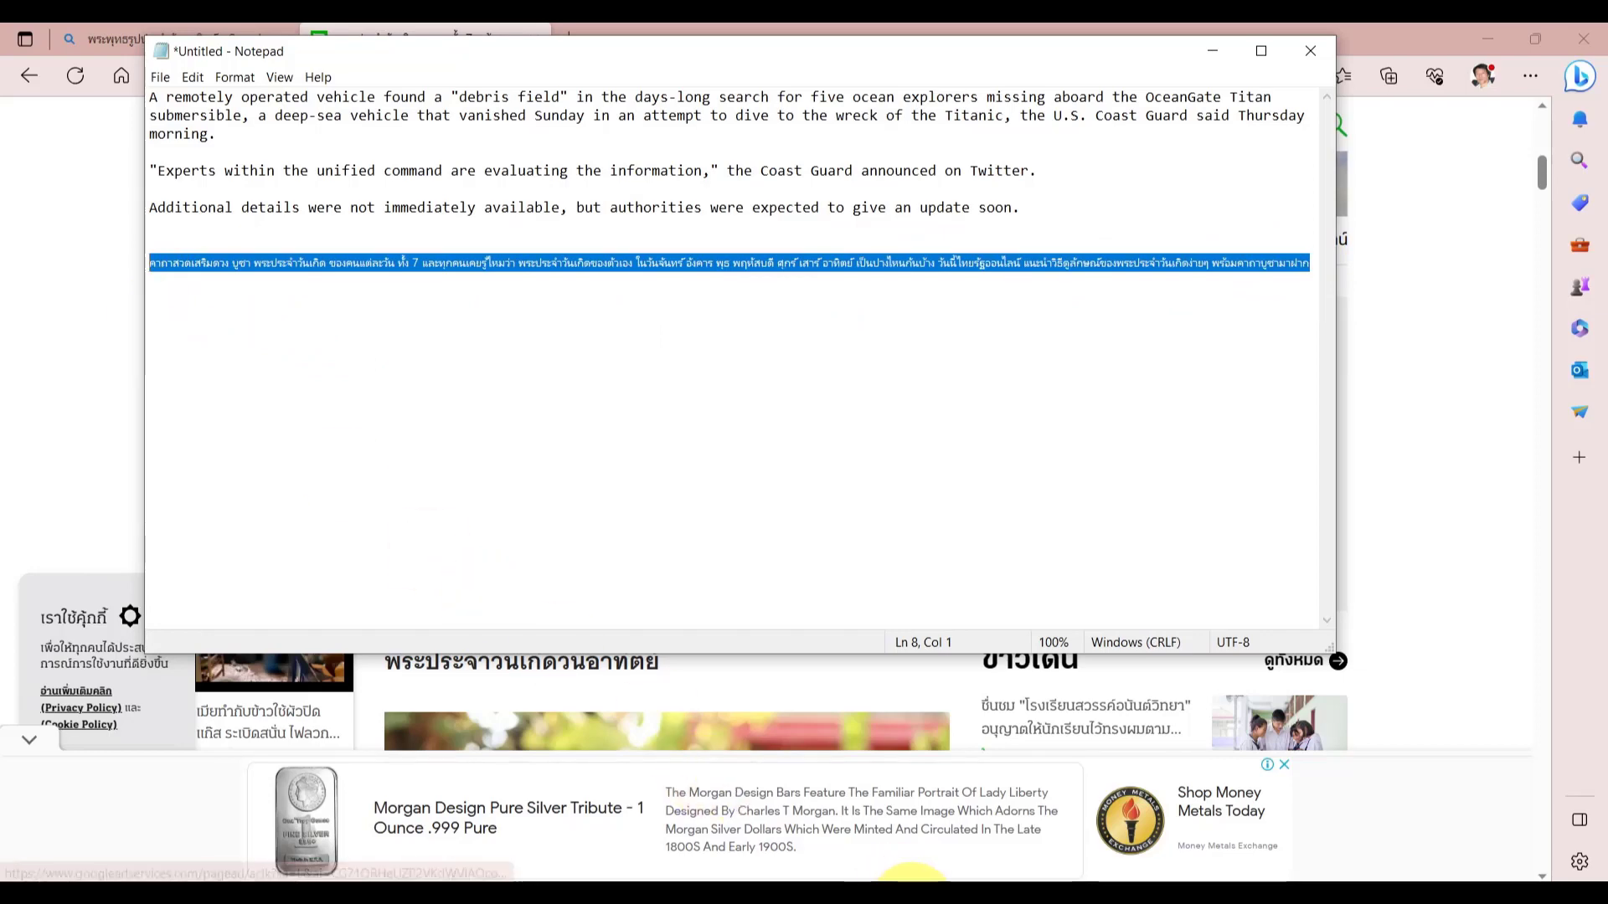
{"action": "mouse_move", "coordinate": [850, 875]}
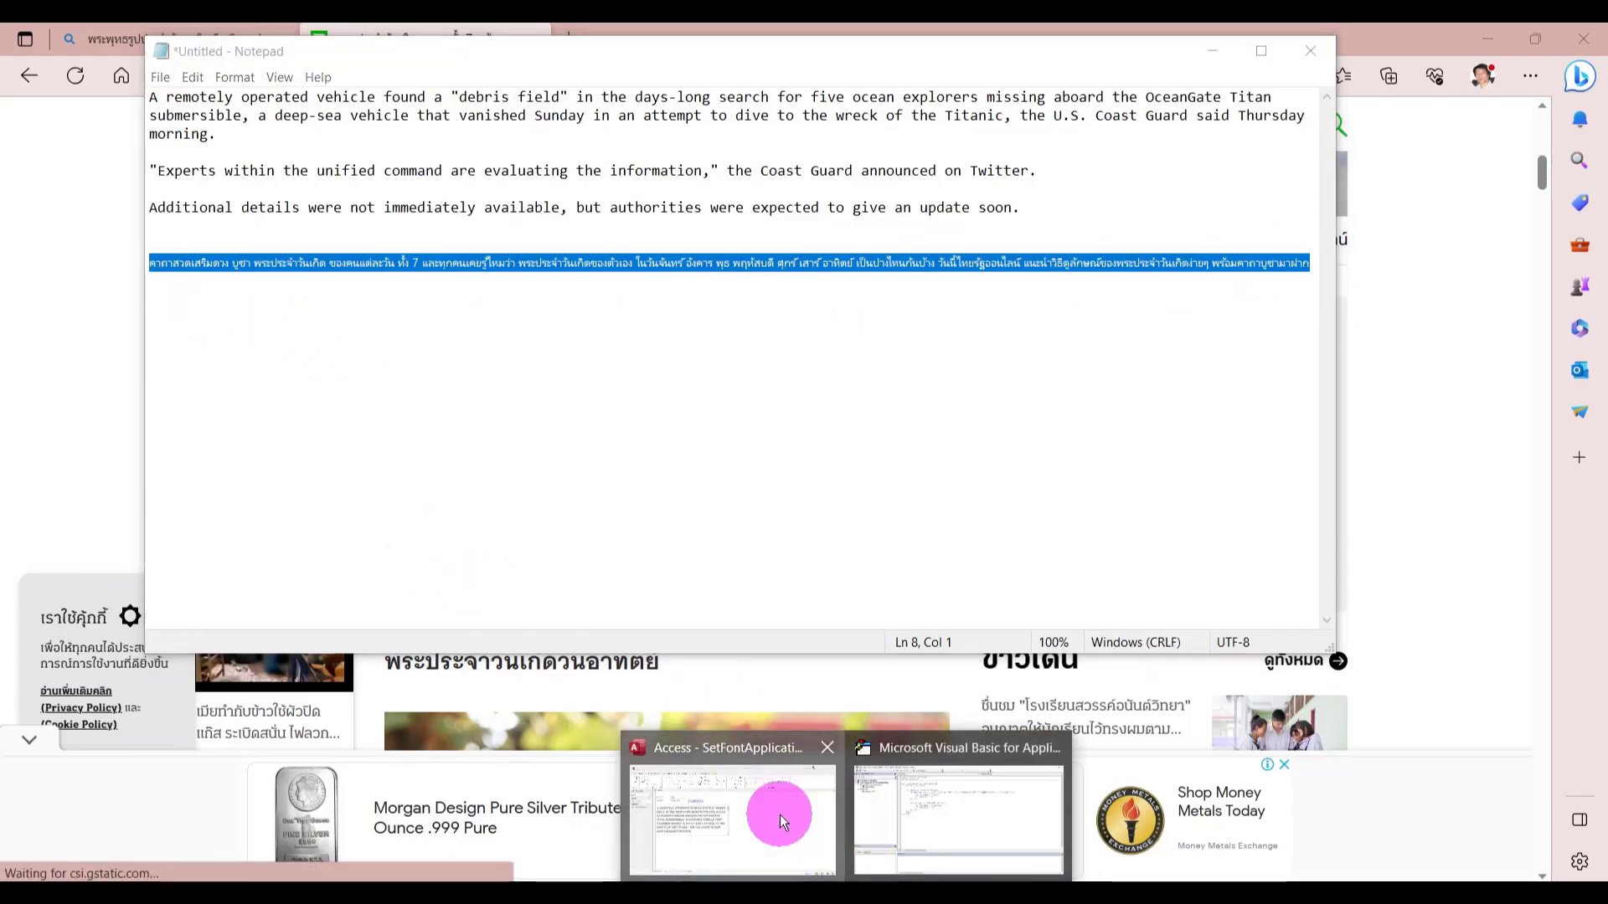
{"action": "left_click", "coordinate": [795, 837]}
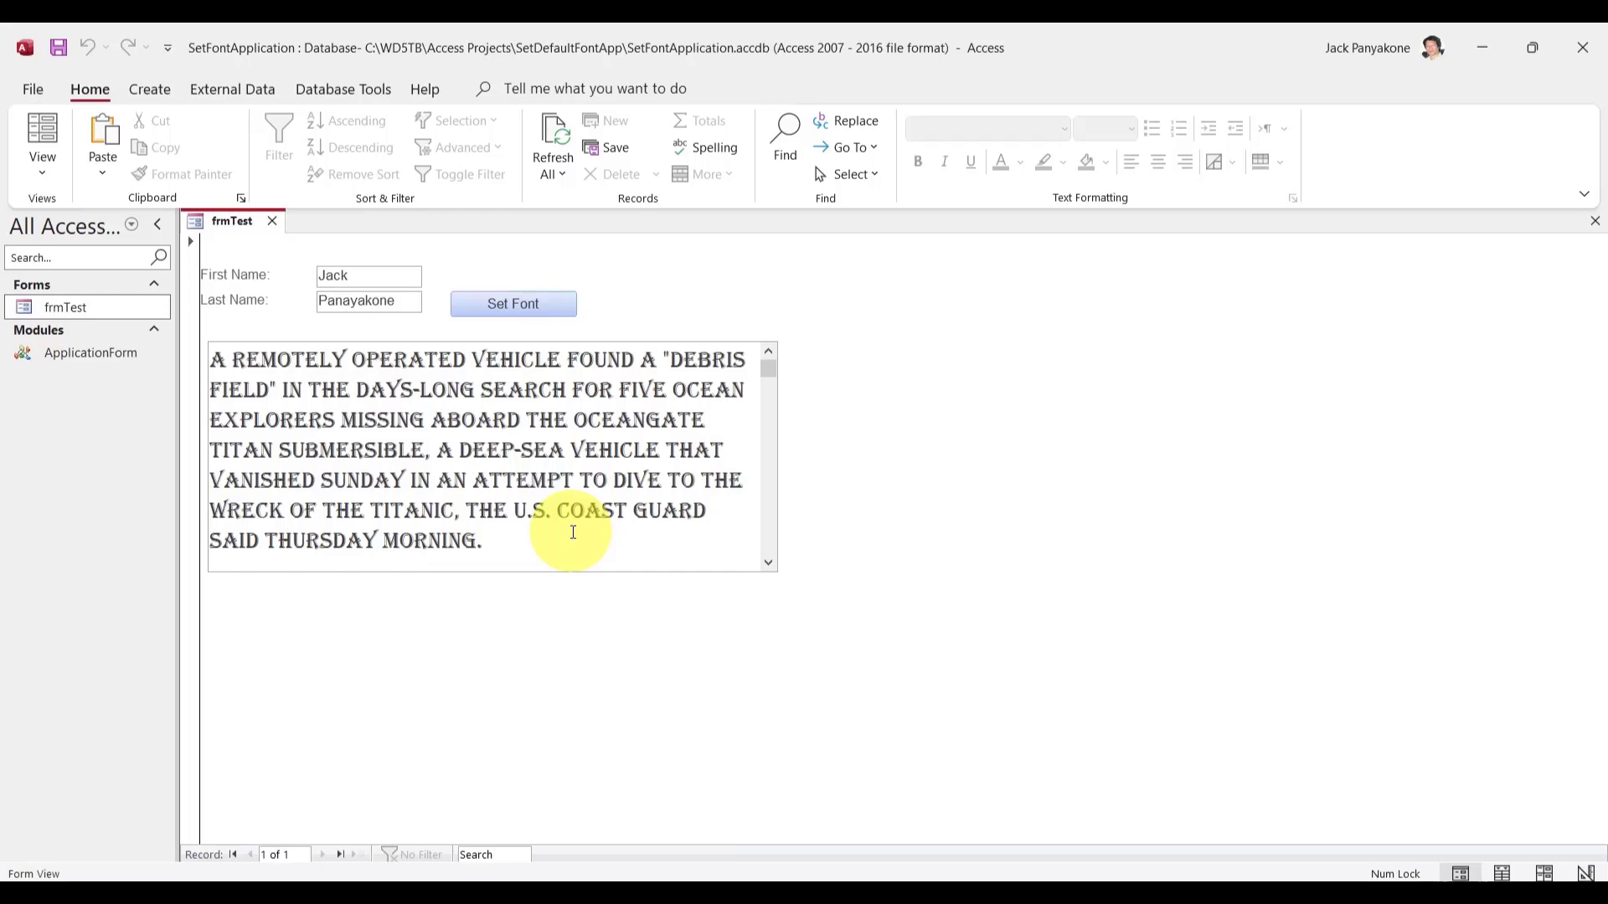
- Replace frmTest's English paragraph with the pasted Thai paragraph, then bring up the Windows font settings
{"action": "left_click", "coordinate": [517, 535]}
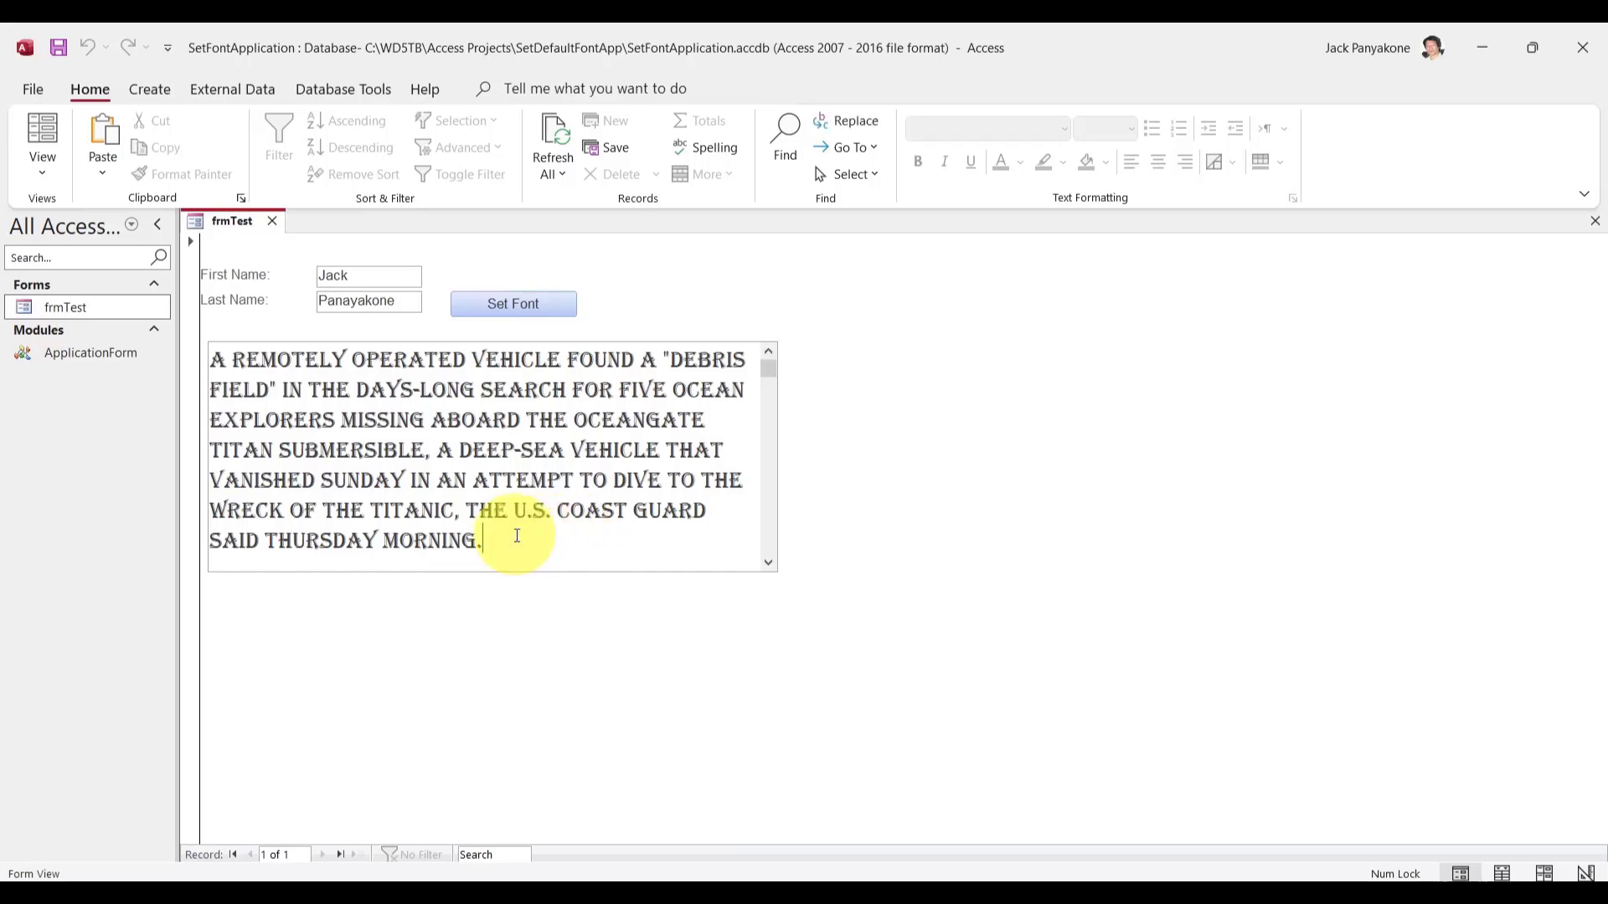
{"action": "left_click_drag", "start_coordinate": [517, 536], "coordinate": [429, 675]}
{"action": "key", "text": "Delete"}
{"action": "key", "text": "Delete"}
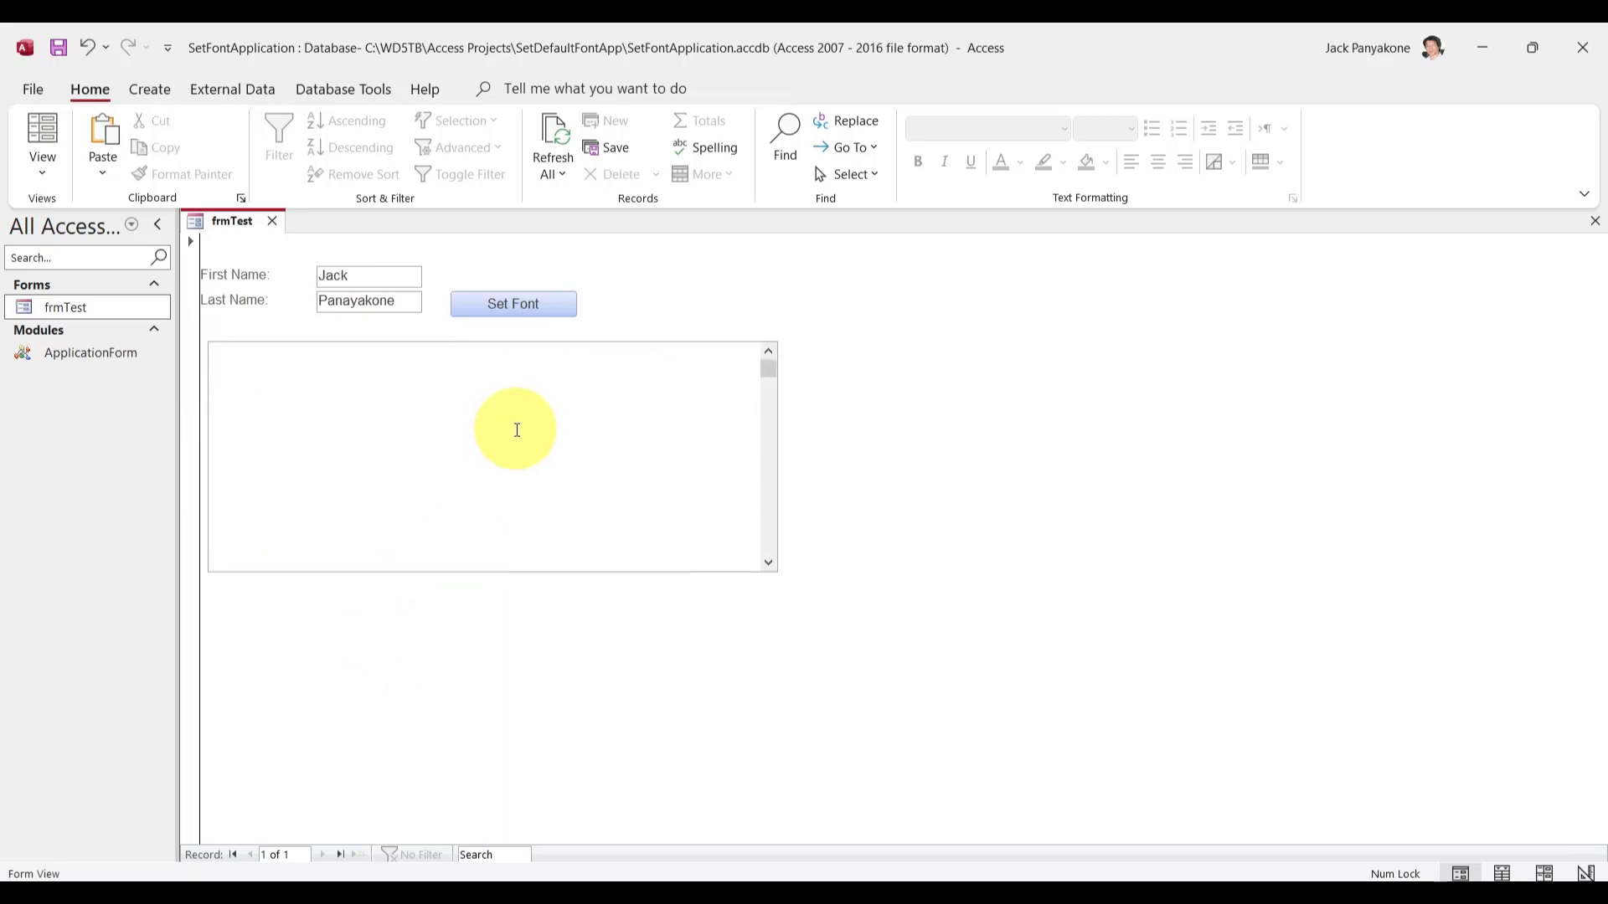
{"action": "left_click", "coordinate": [766, 350]}
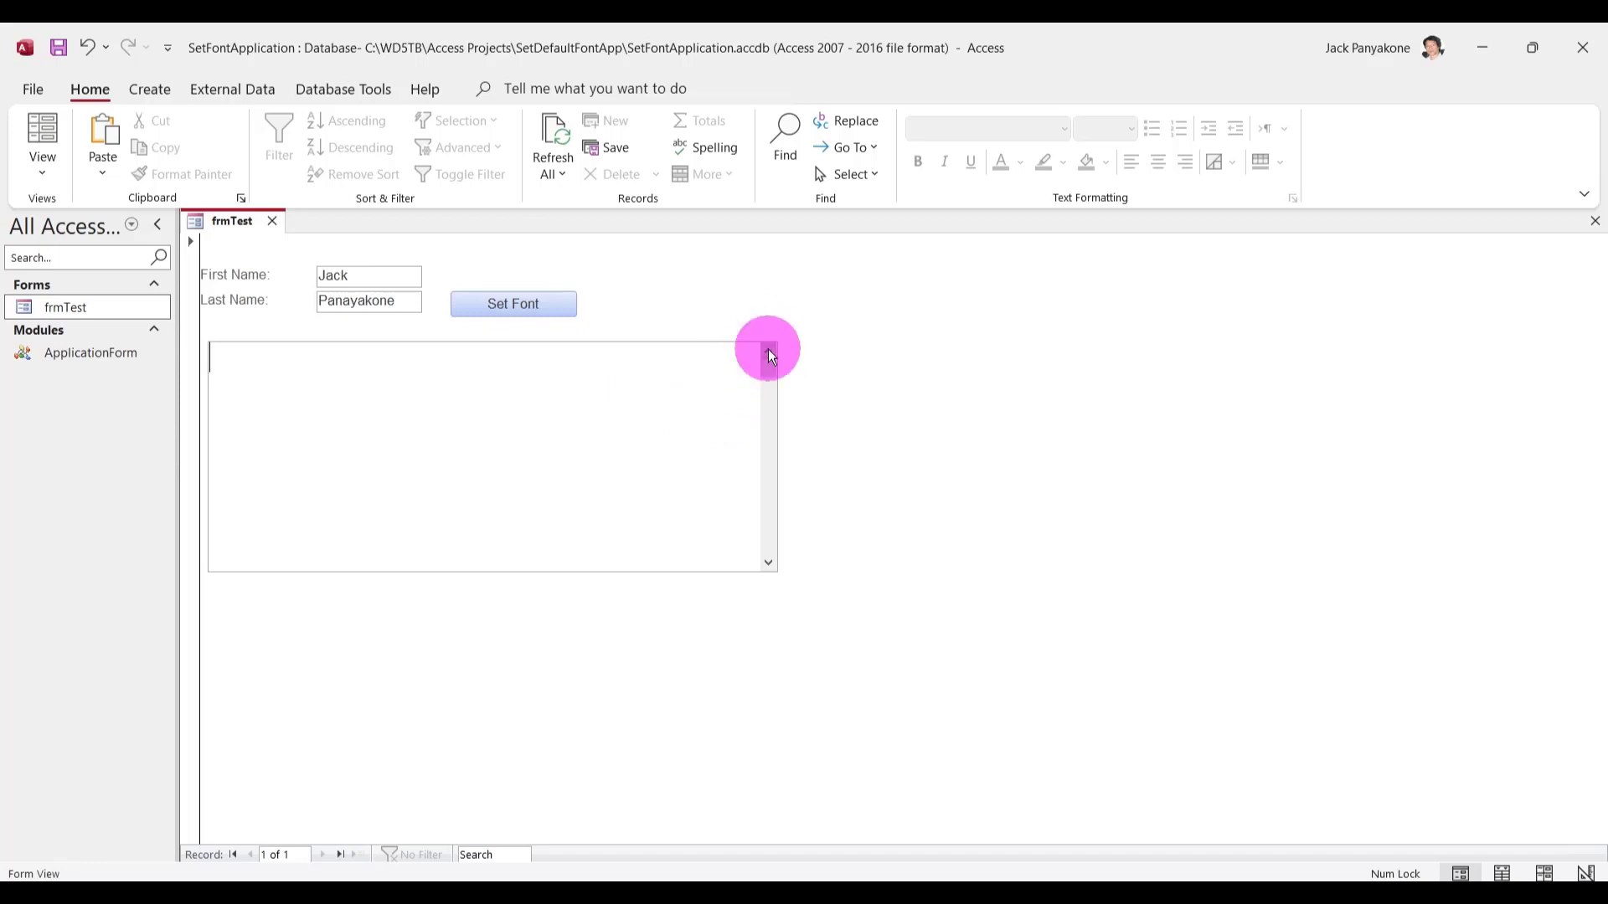
{"action": "left_click", "coordinate": [666, 359]}
{"action": "type", "text": "คาถาสวดเสริมดวง บูชา พระประจำวันเกิด ของคนแต่ละวันทั้ง 7 และทุกคนเคยรู้ไหมว่า พระประจำวันเกิดของตัวเองในวันจันทร์ อังคาร พุธ พฤหัสบดี ศุกร์ เสาร์ อาทิตย์ เป็นปางไหนกันบ้าง วันนี้ไทยรัฐออนไลน์ แนะนำวิธีดูลักษณ์ของพระประจำวันเกิดง่ายๆ พร้อมคาถาบูชามาฝาก"}
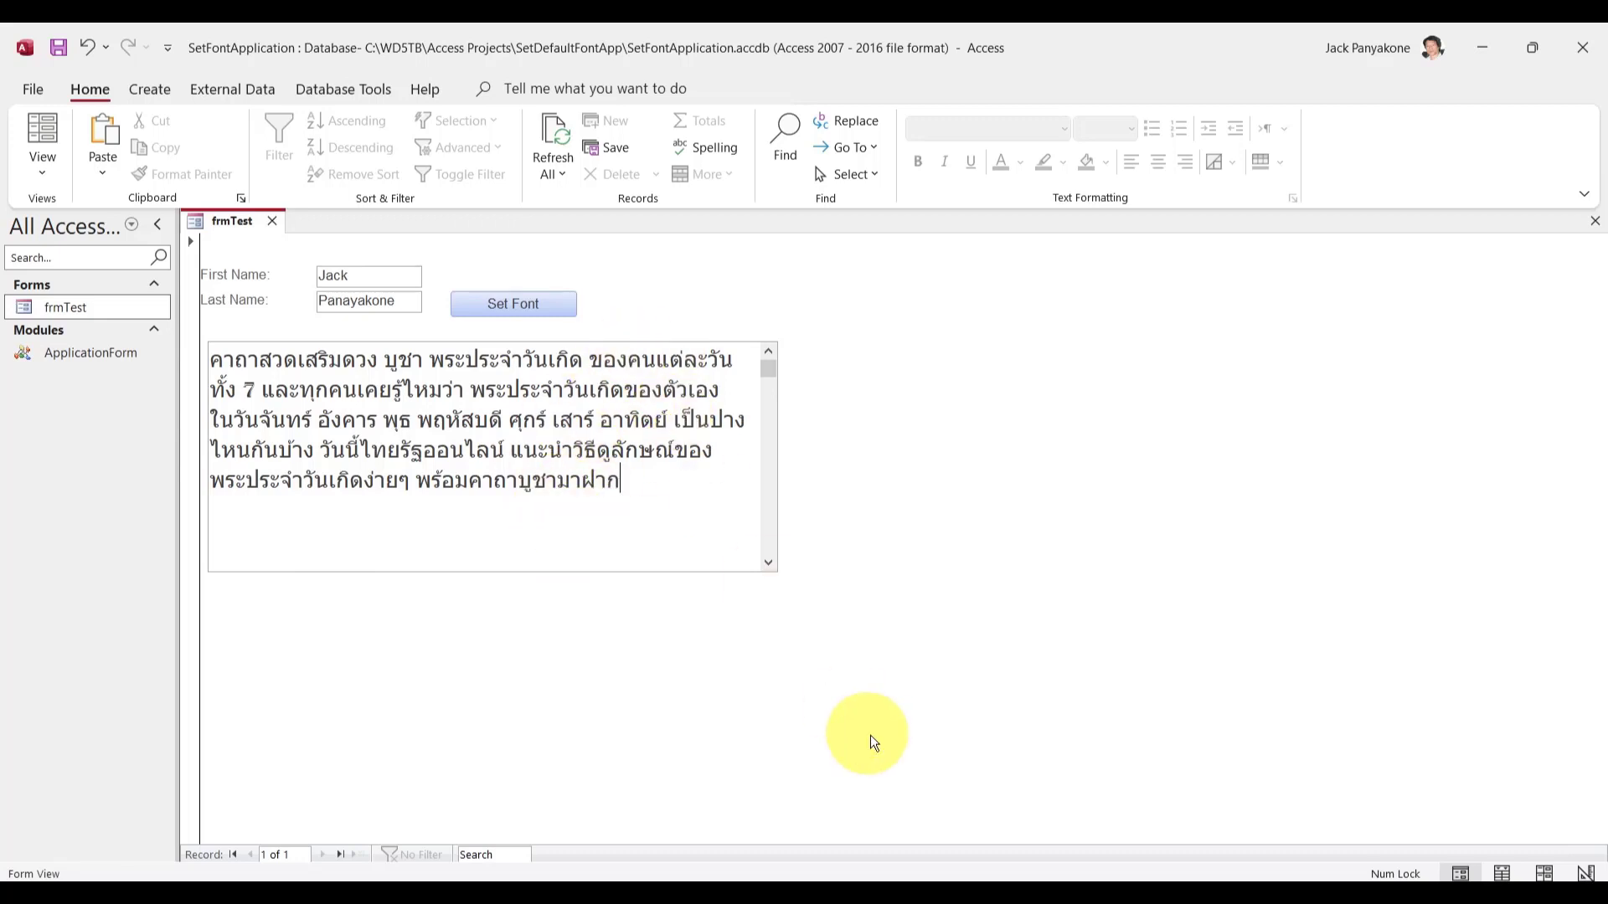
{"action": "left_click", "coordinate": [956, 878]}
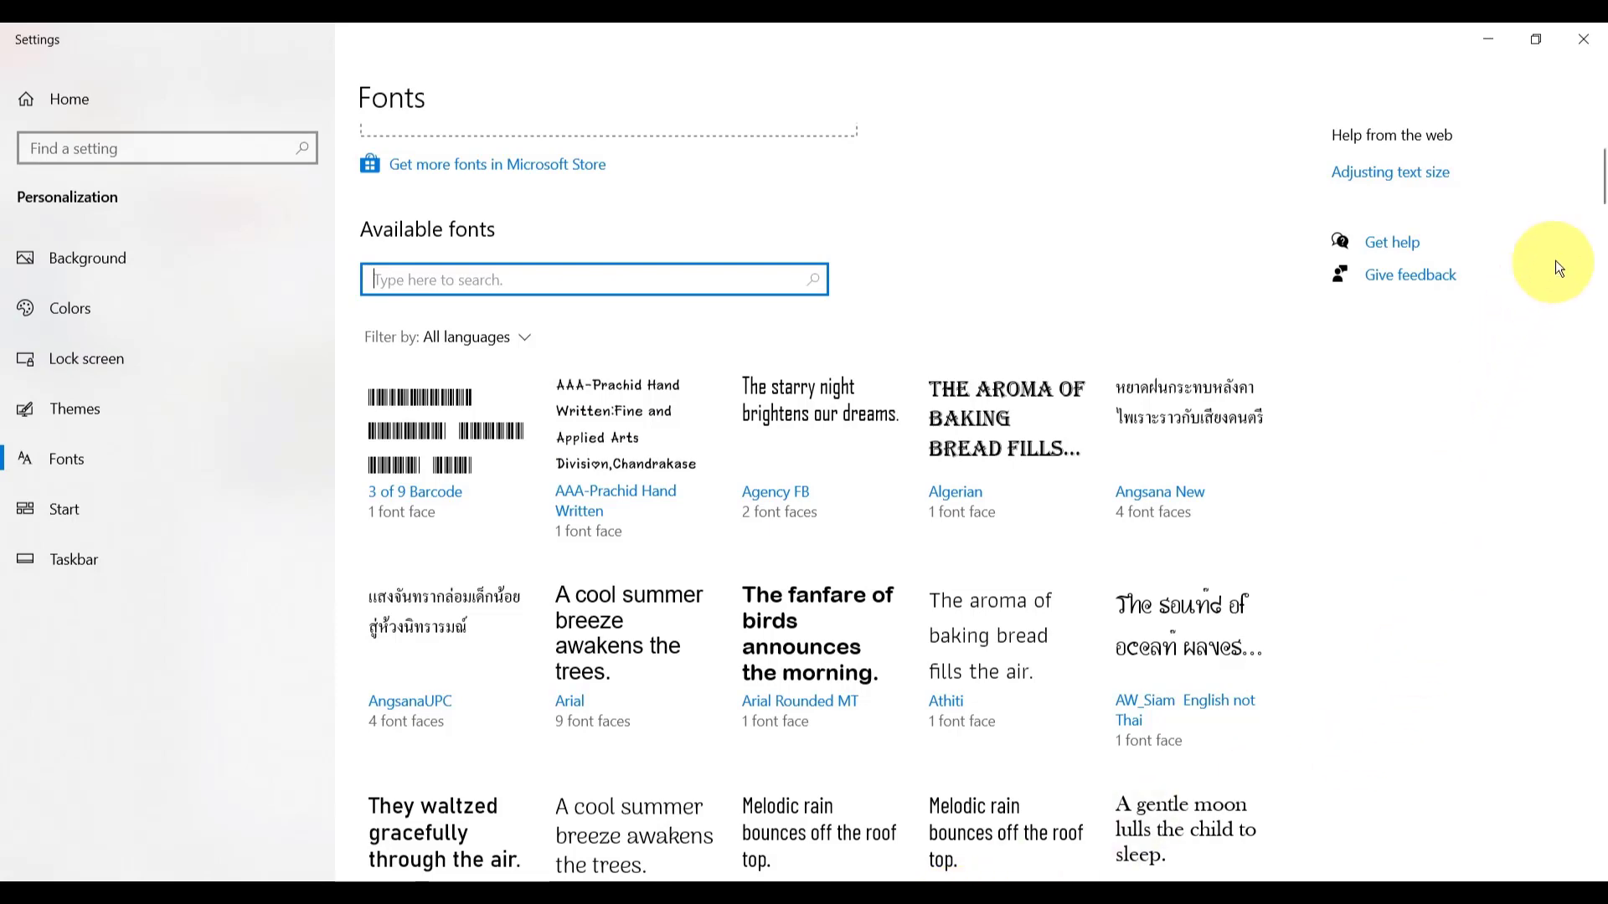
- Search the available fonts for 'itim' using English input, then return to the SetDefaultFont code
{"action": "mouse_move", "coordinate": [1598, 178]}
{"action": "left_mouse_down"}
{"action": "mouse_move", "coordinate": [1585, 274]}
{"action": "mouse_move", "coordinate": [1594, 164]}
{"action": "left_mouse_up"}
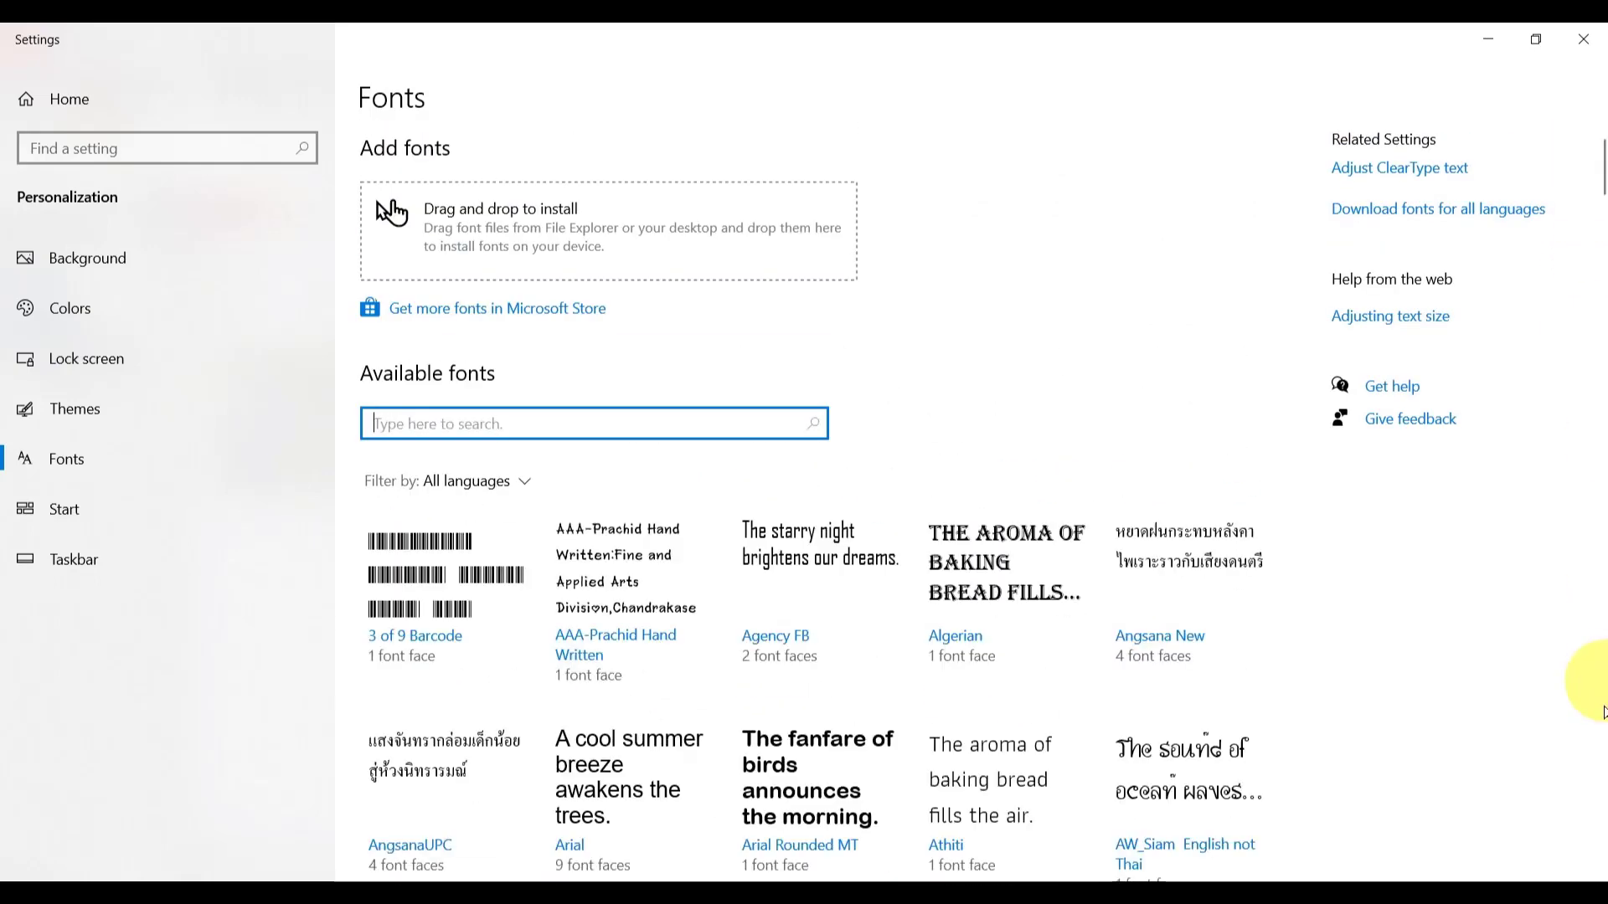
{"action": "left_click", "coordinate": [1456, 879]}
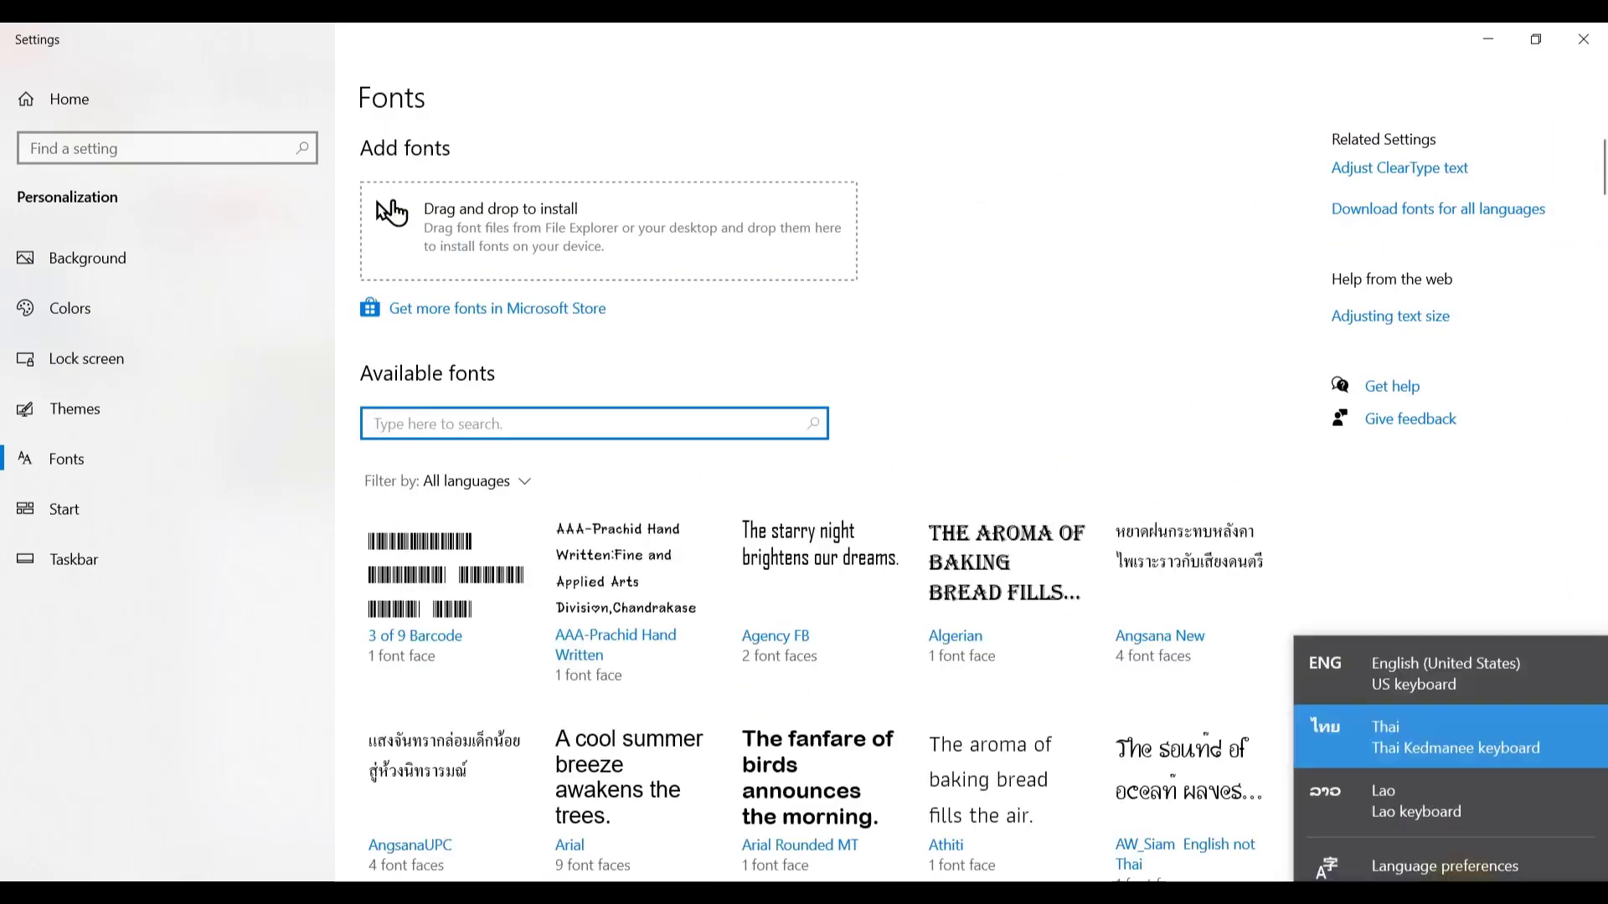
{"action": "left_click", "coordinate": [1409, 658]}
{"action": "type", "text": "iti"}
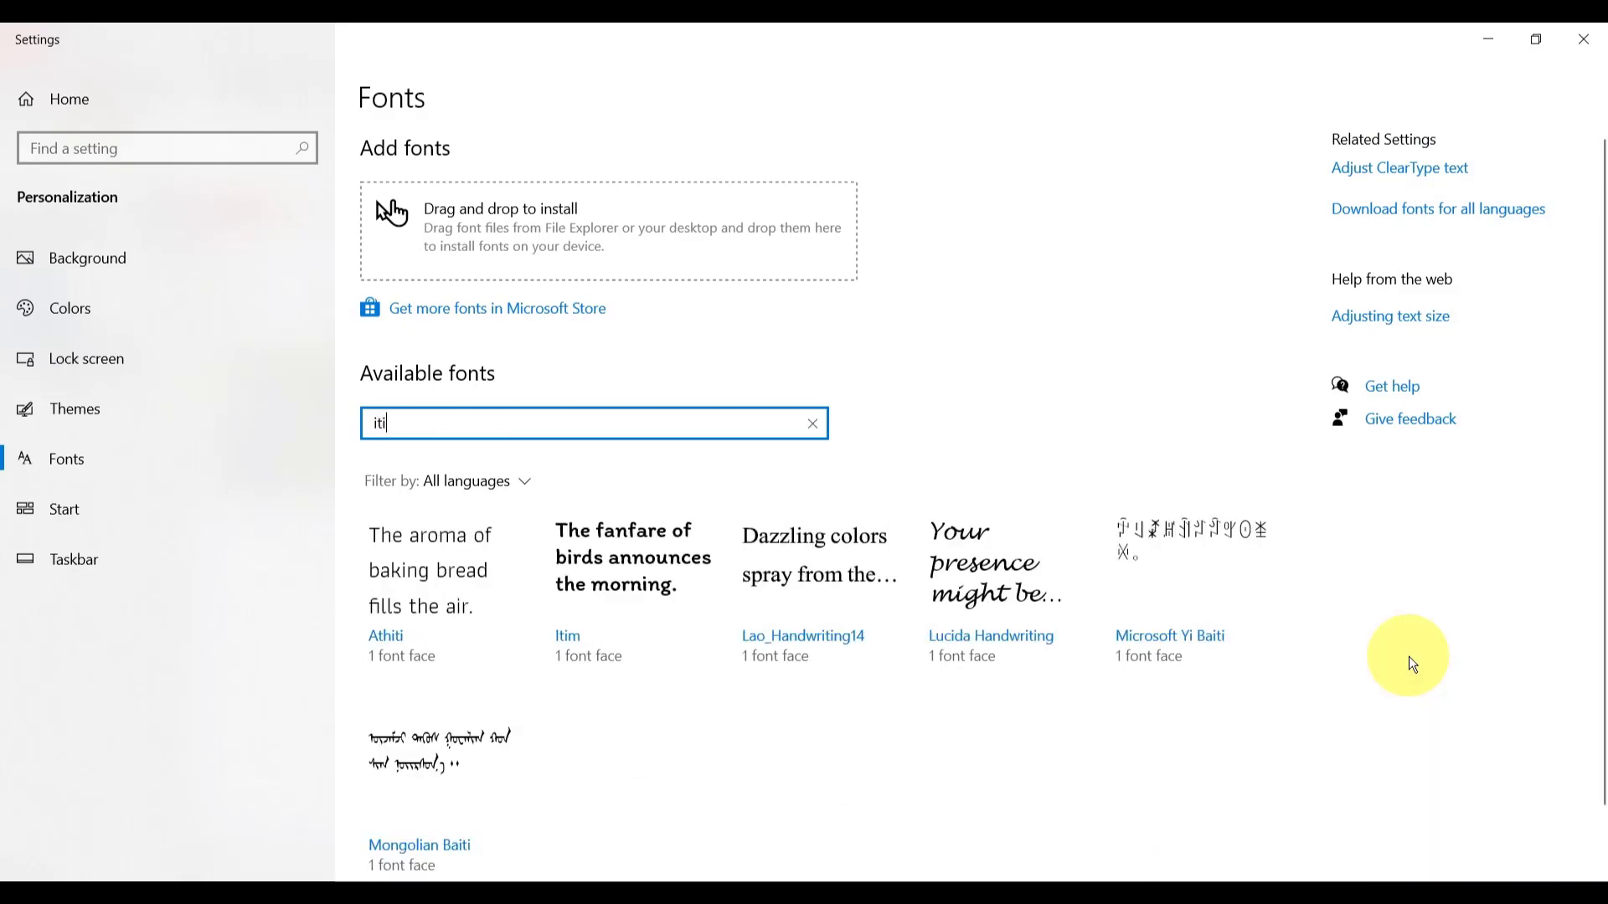
{"action": "type", "text": "m"}
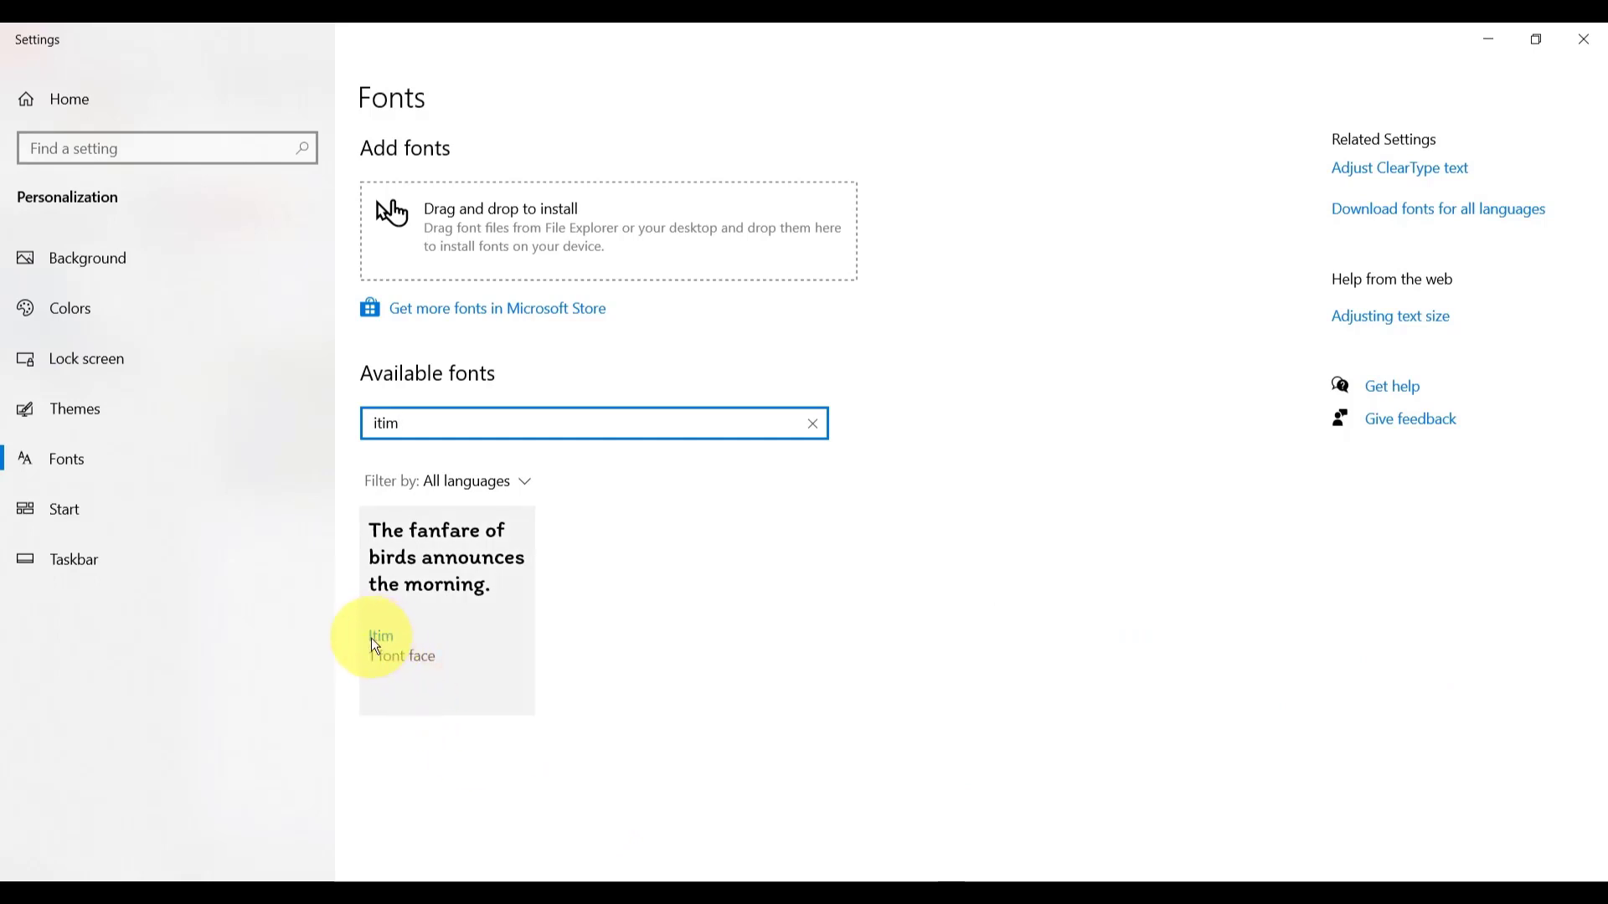
{"action": "left_click", "coordinate": [843, 873]}
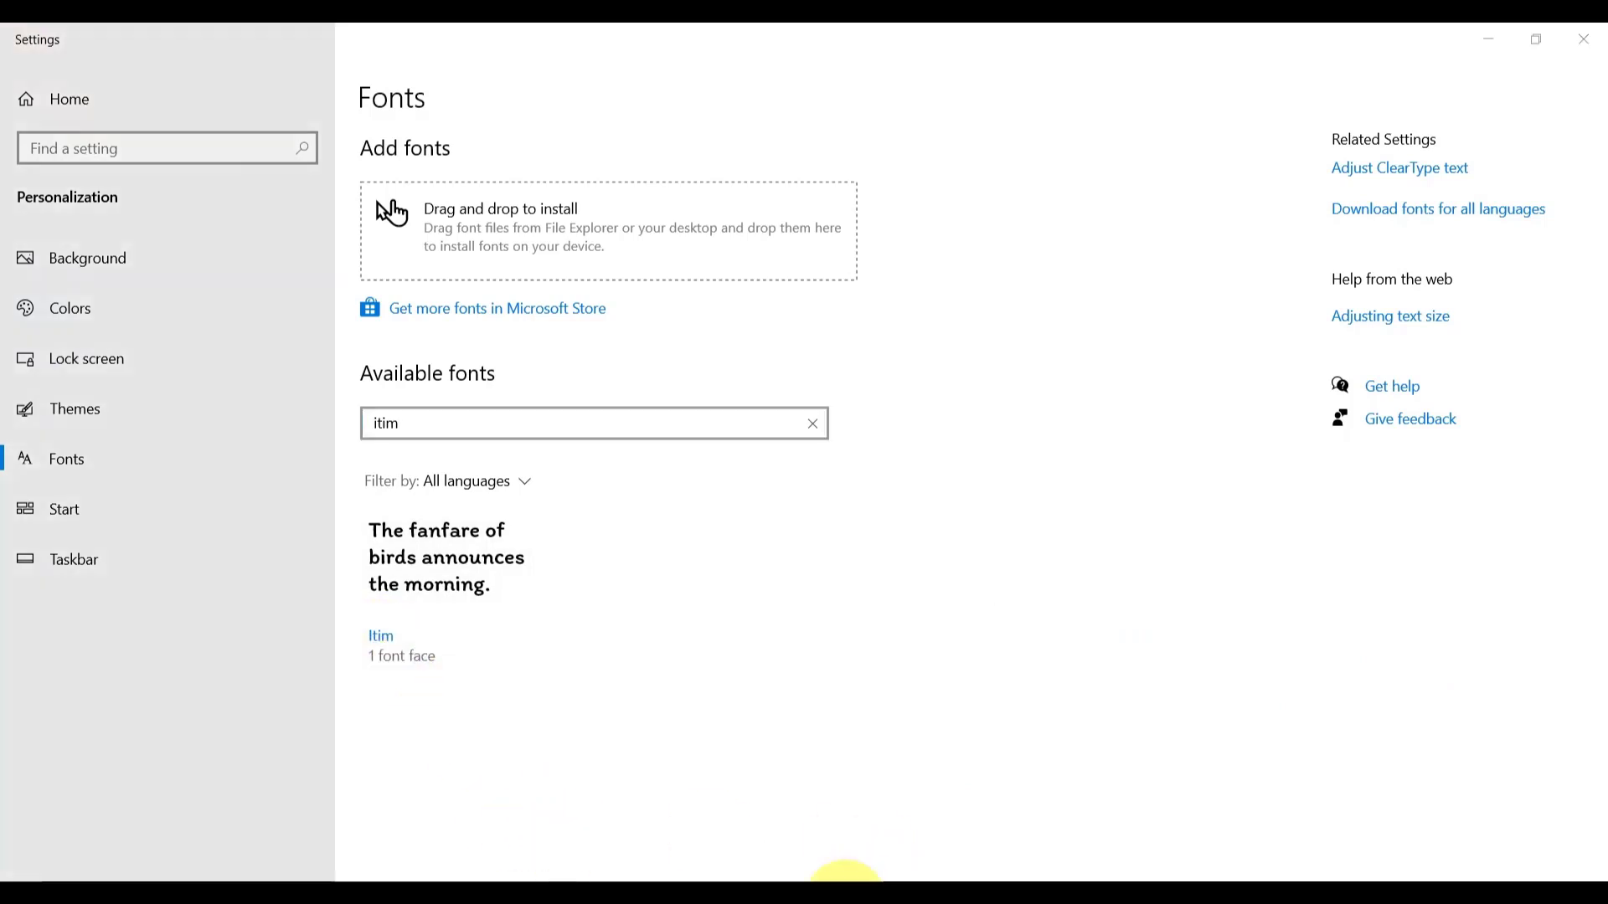
{"action": "left_click", "coordinate": [927, 842]}
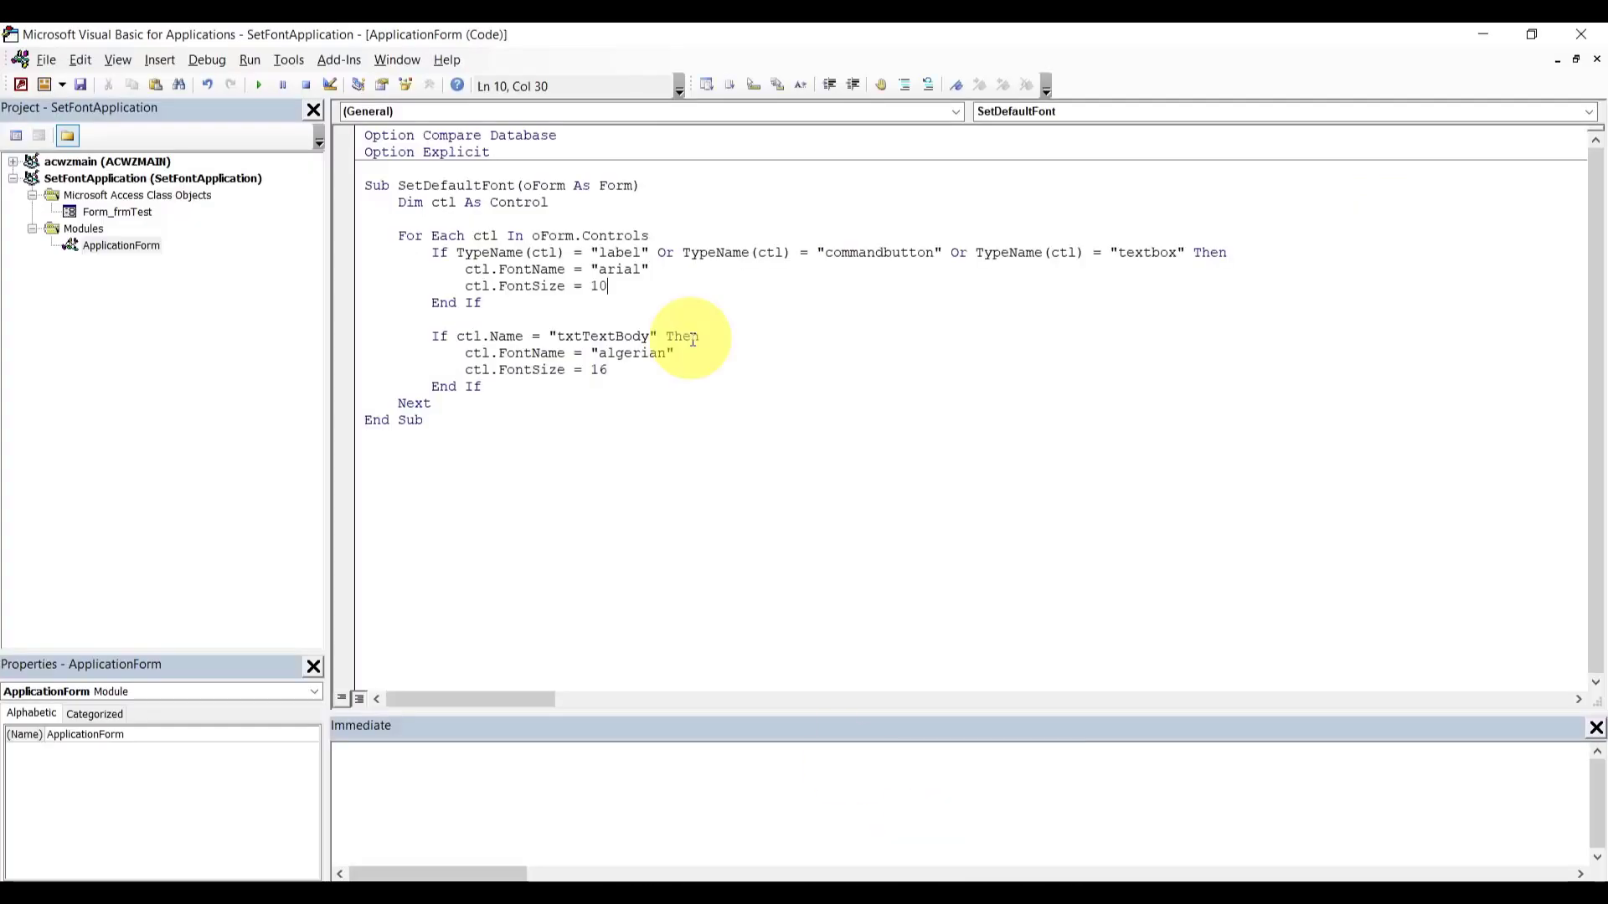
- Change the ctl.FontName value from algerian to itim, then bring frmTest back to the front
{"action": "double_click", "coordinate": [624, 353]}
{"action": "type", "text": "it"}
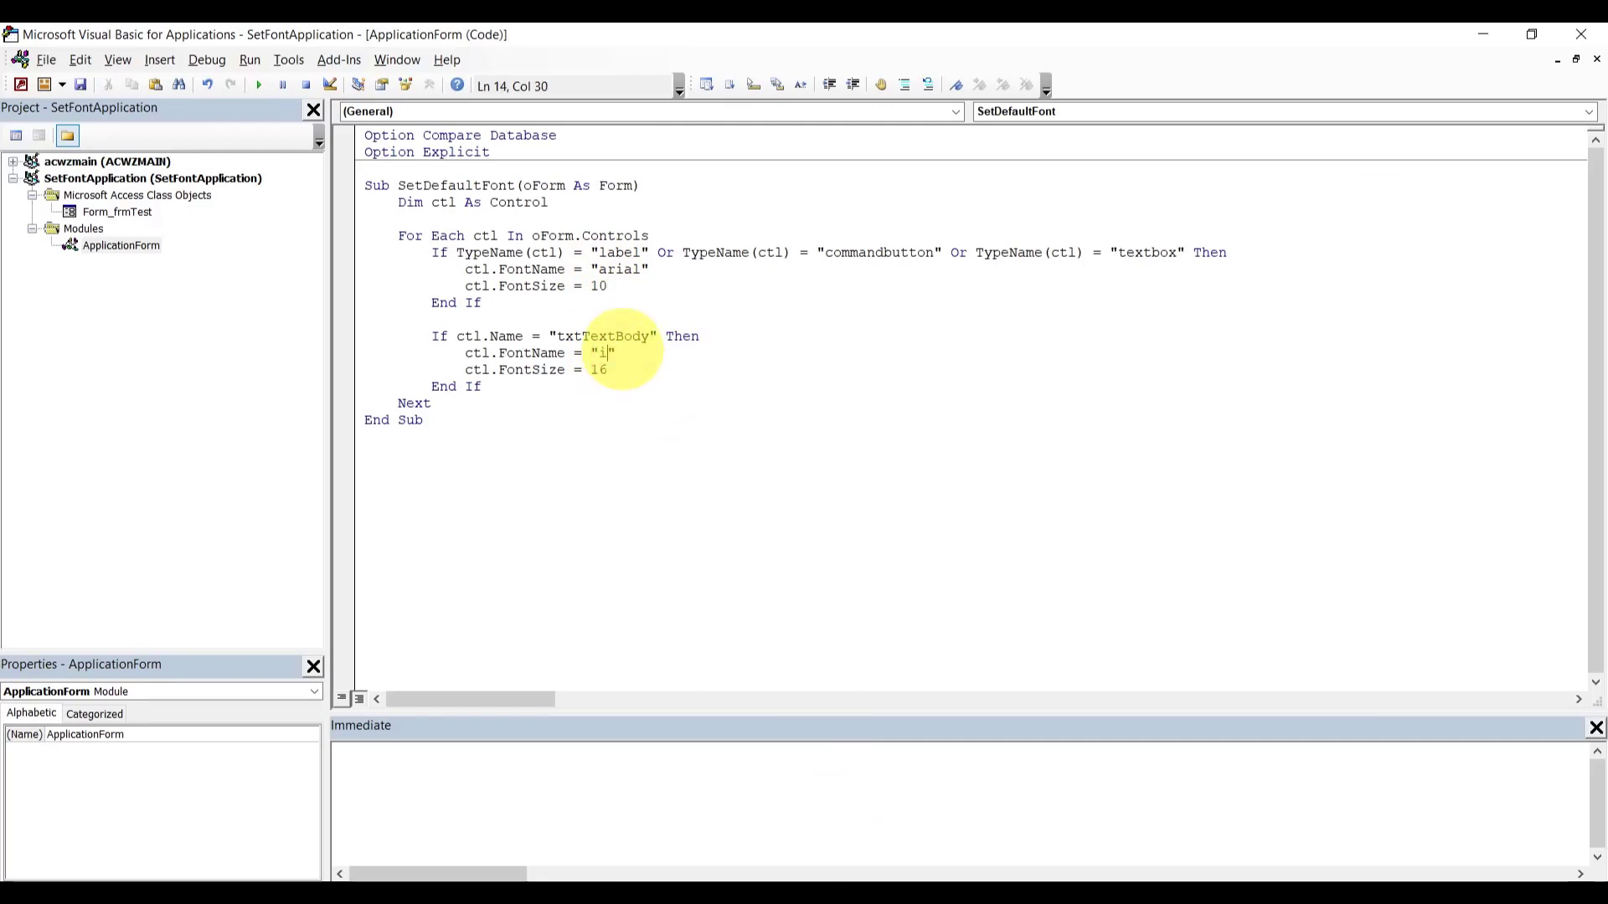
{"action": "type", "text": "im"}
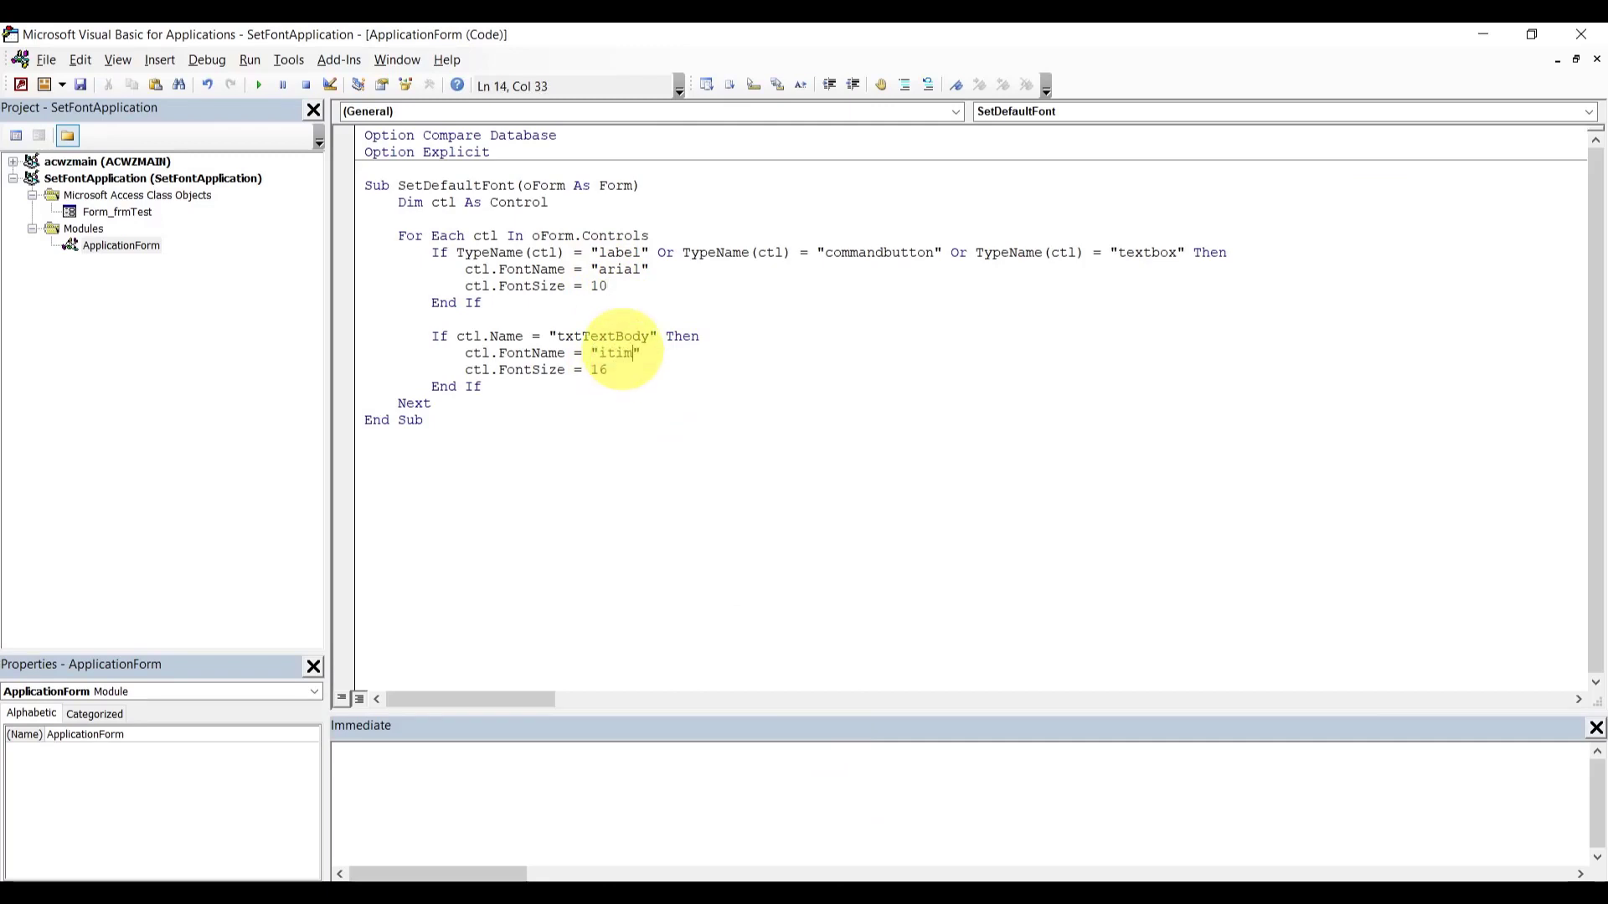
{"action": "left_click", "coordinate": [615, 371]}
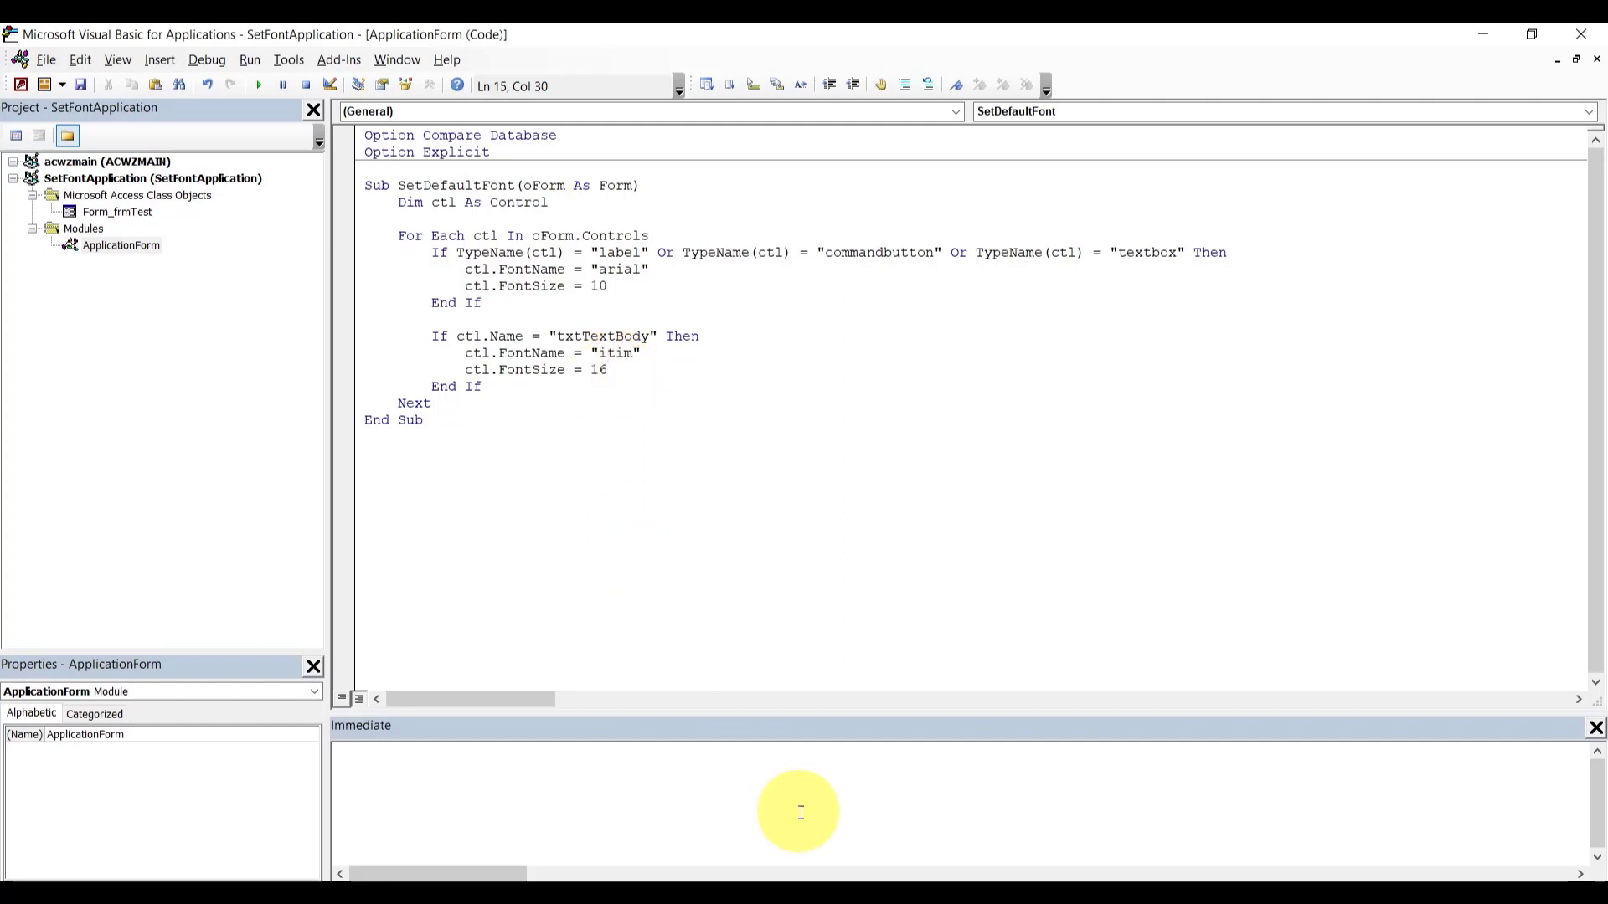
{"action": "mouse_move", "coordinate": [832, 883]}
{"action": "left_click", "coordinate": [758, 838]}
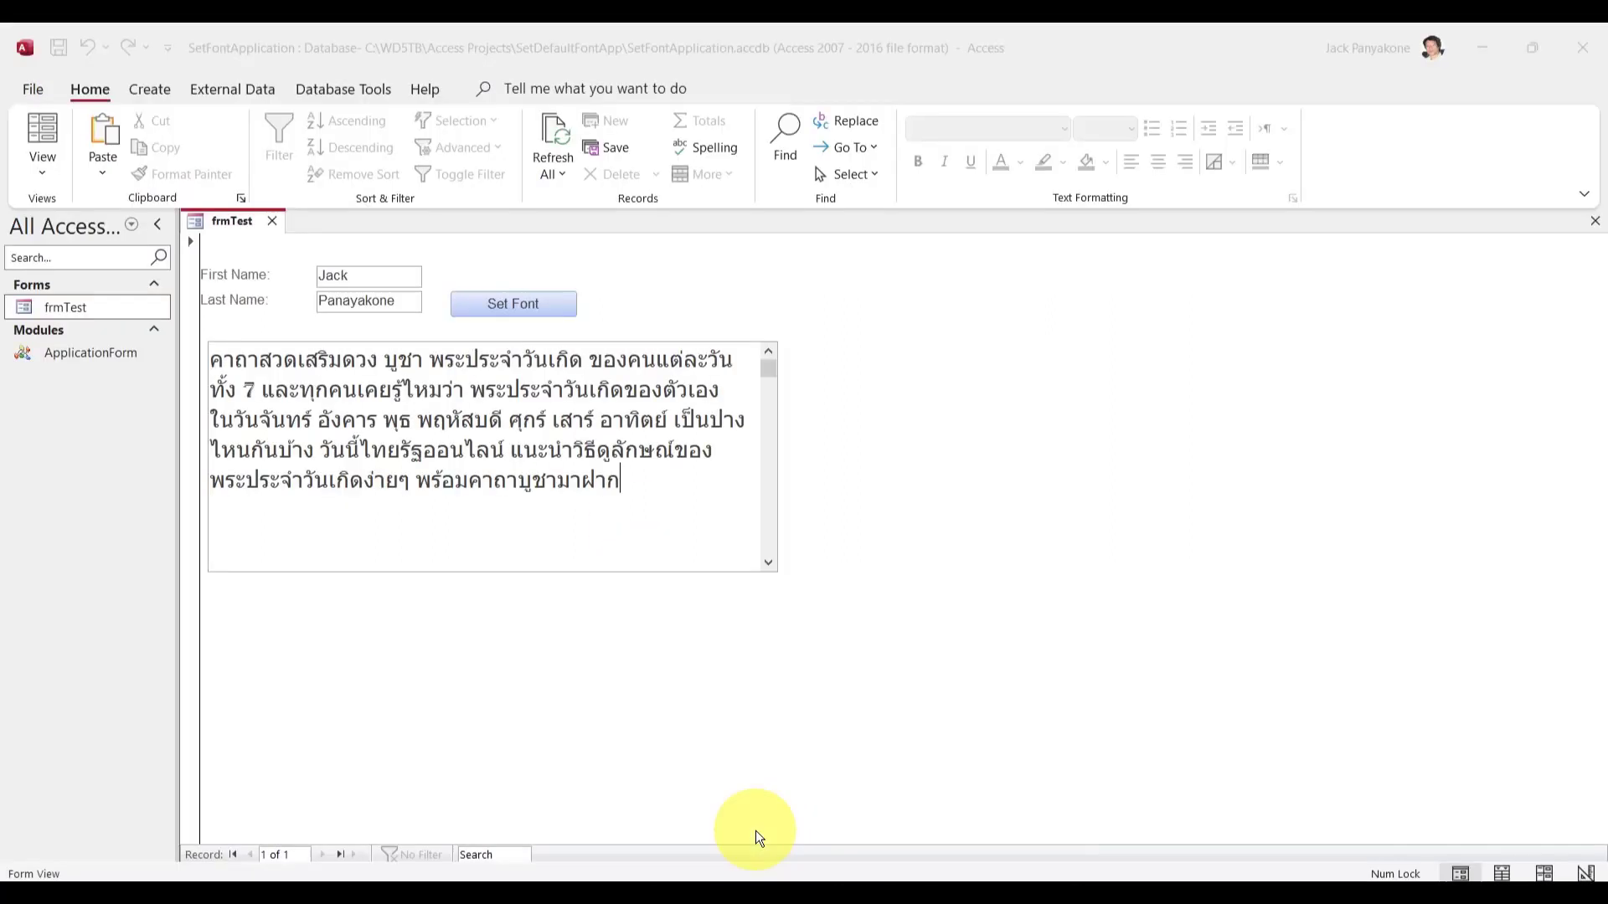
- Run Set Font so frmTest's Thai text shows in Itim, then return to the Fonts settings
{"action": "left_click", "coordinate": [534, 304]}
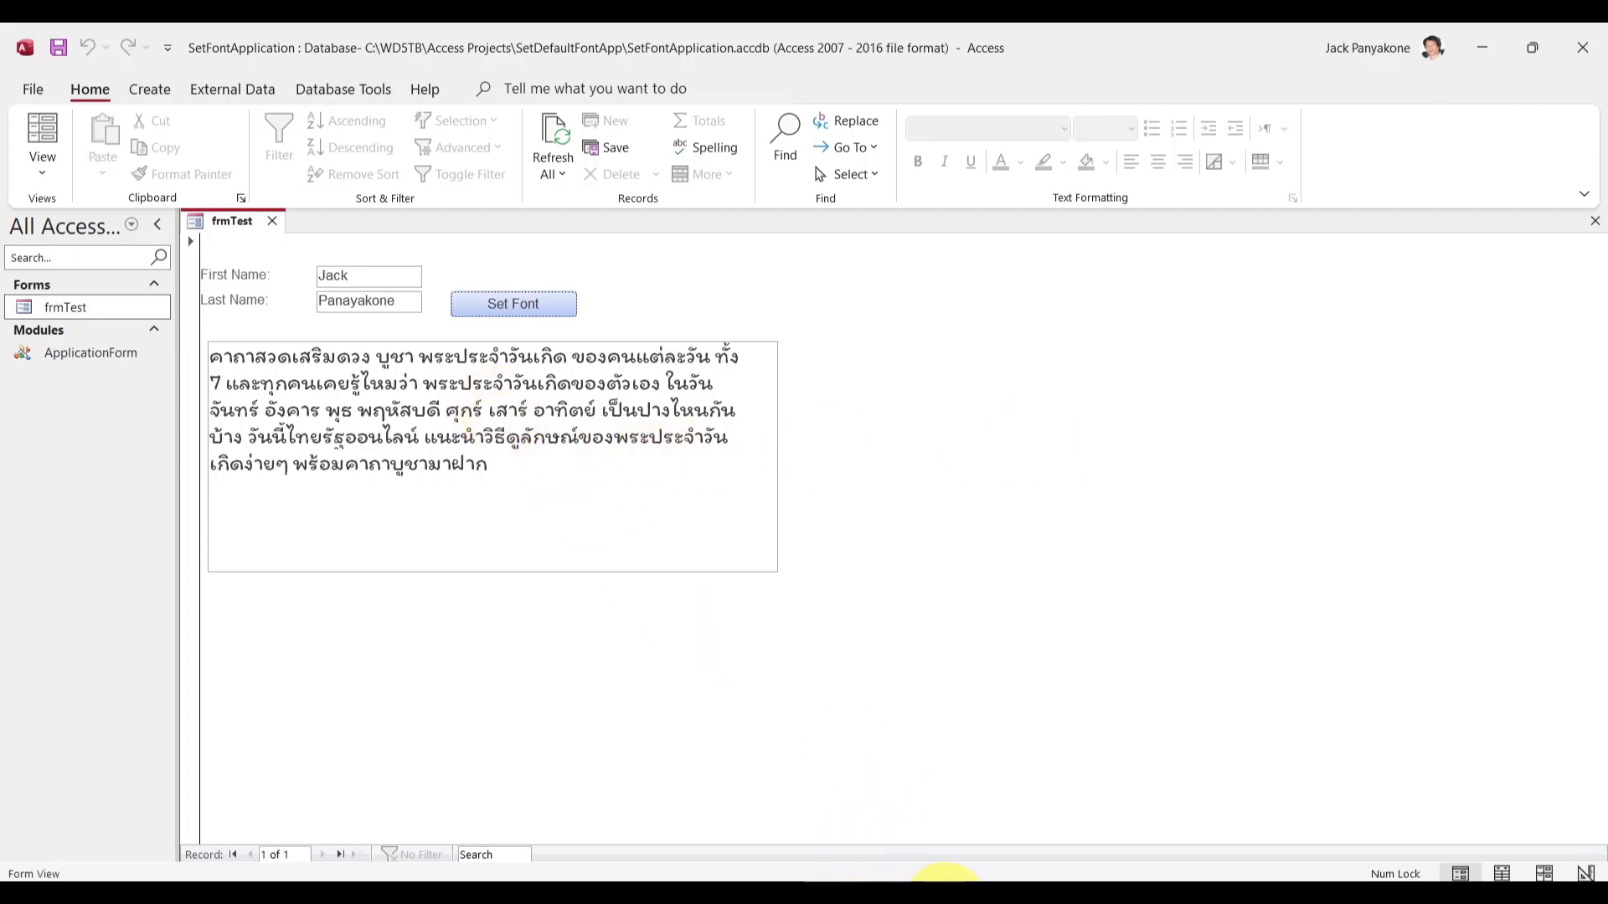
{"action": "left_click", "coordinate": [955, 879]}
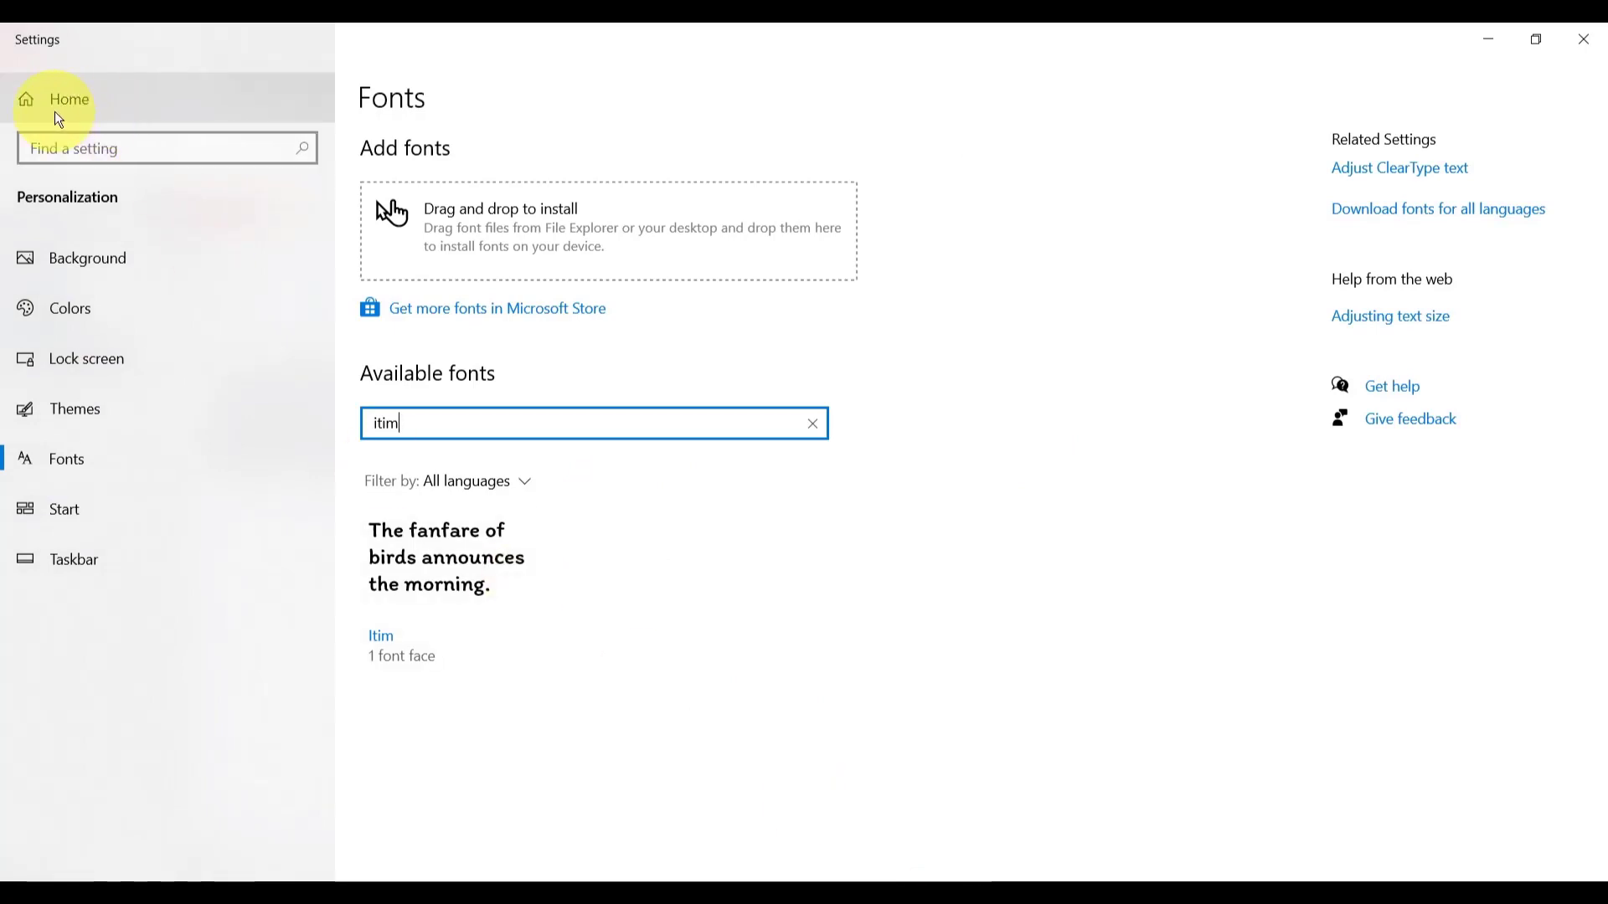
- Clear the 'itim' font search and scroll the full installed font list down to Norasi
{"action": "key", "text": "BackSpace"}
{"action": "key", "text": "BackSpace"}
{"action": "key", "text": "BackSpace"}
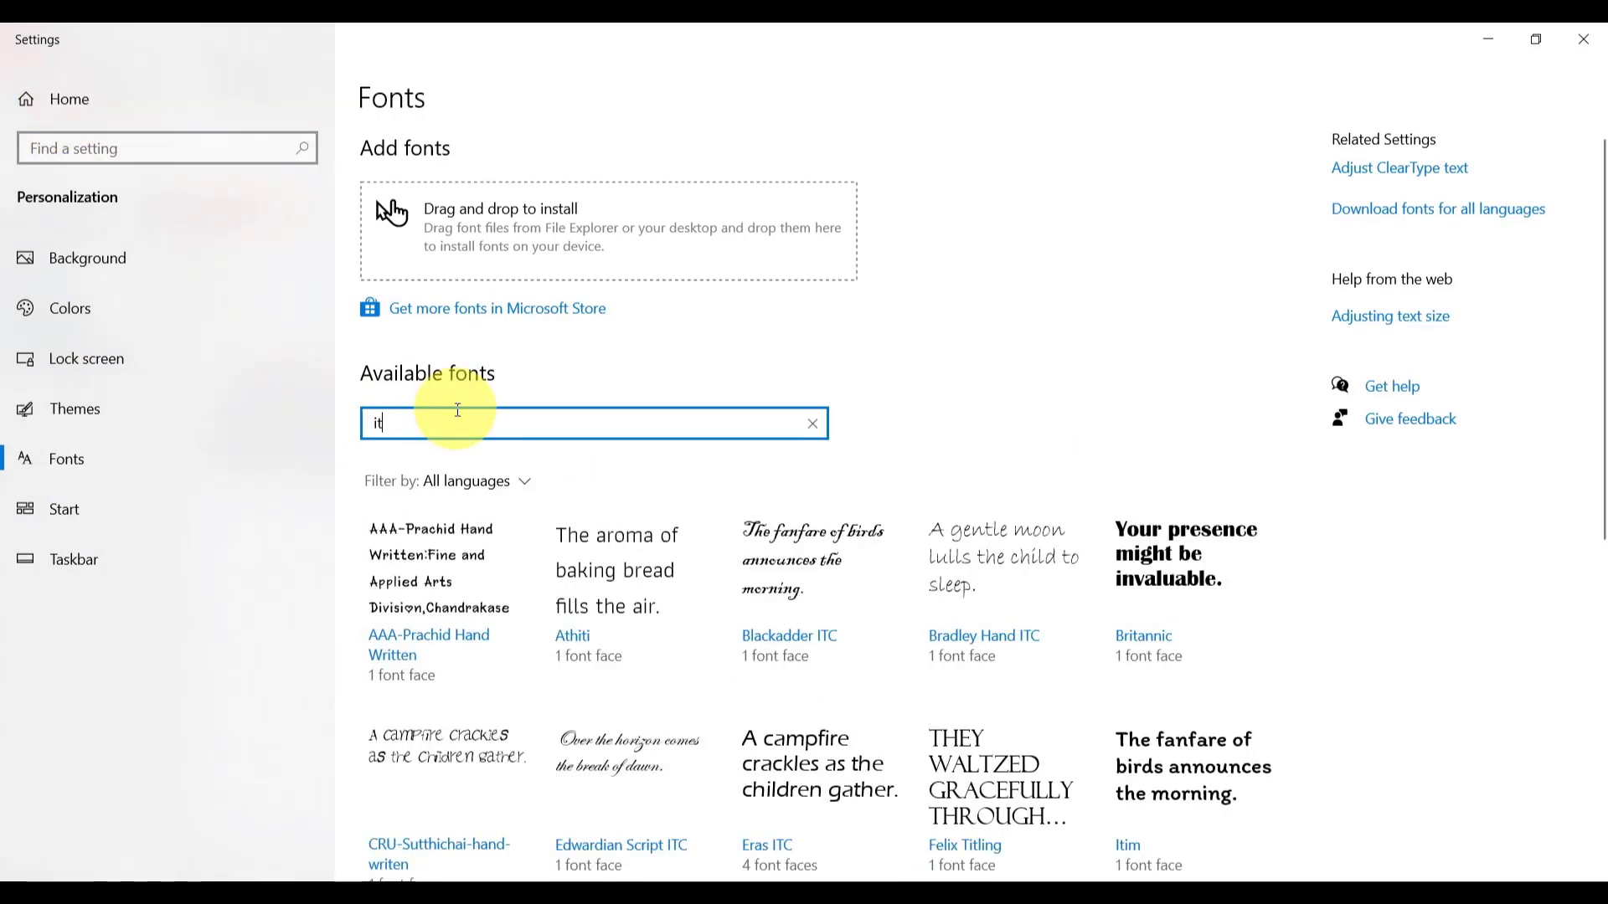
{"action": "key", "text": "BackSpace"}
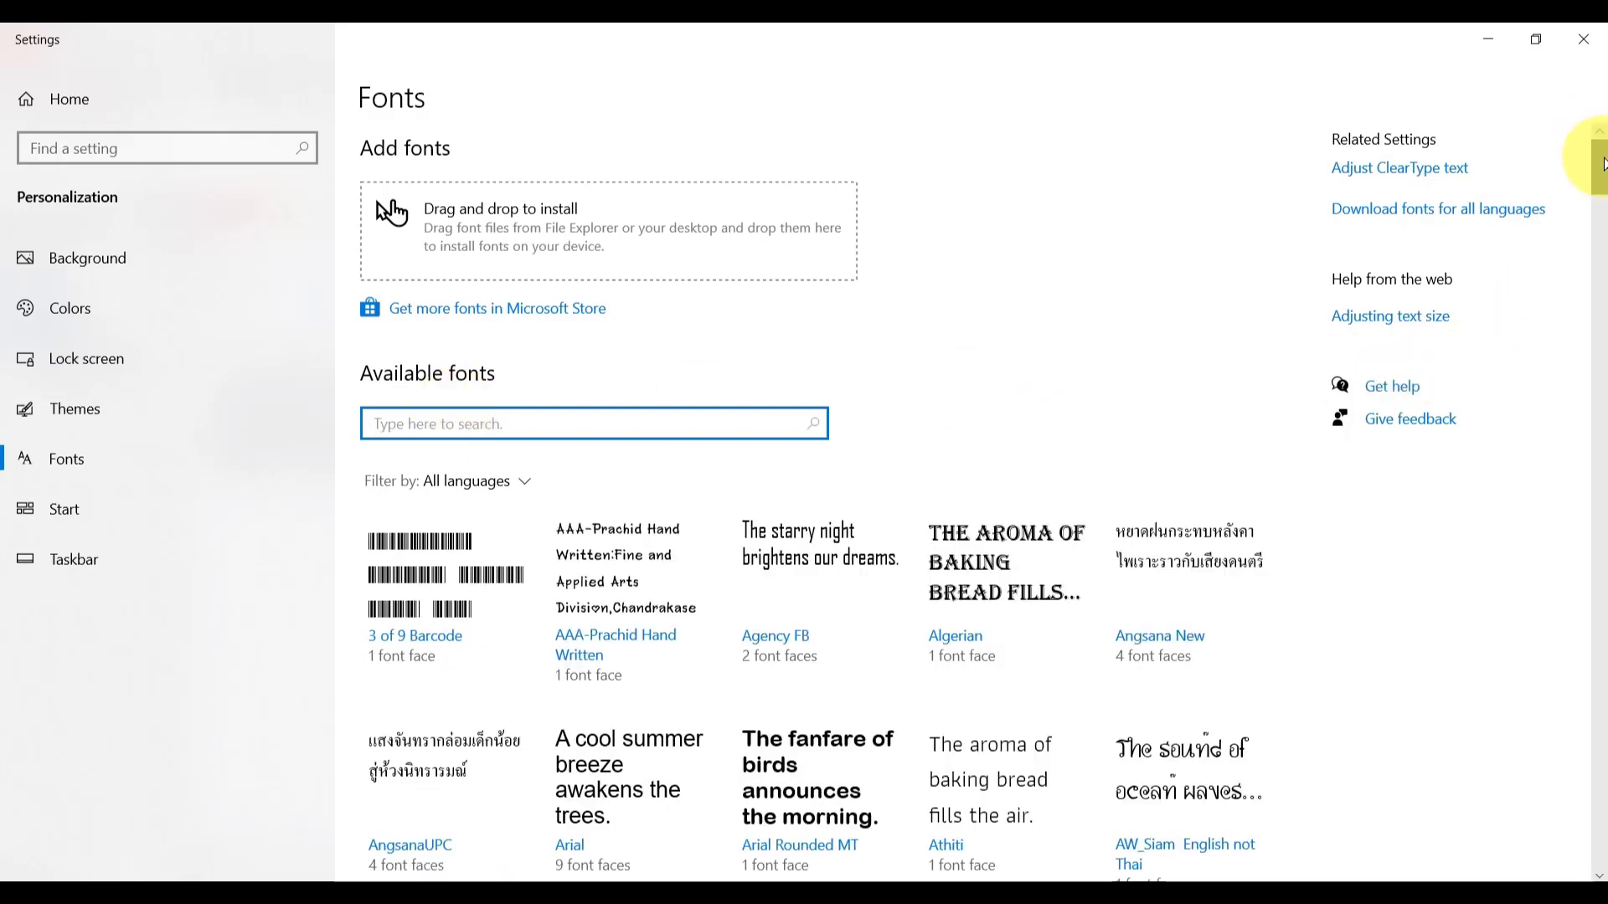
{"action": "left_click_drag", "start_coordinate": [1601, 160], "coordinate": [1601, 467]}
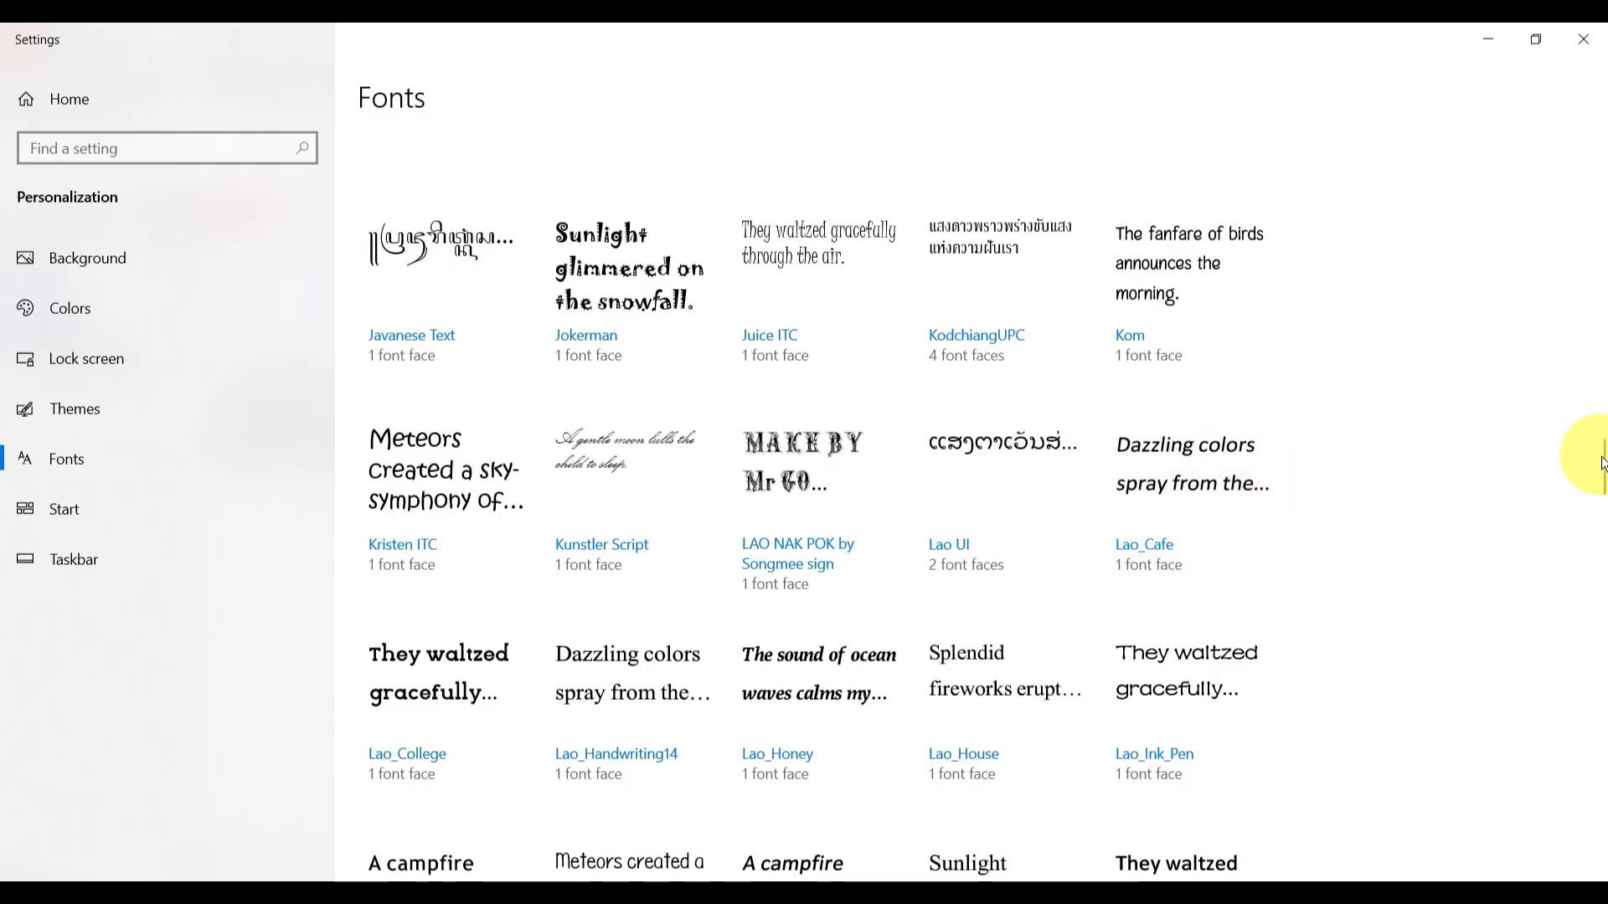
{"action": "left_click_drag", "start_coordinate": [1601, 462], "coordinate": [1601, 546]}
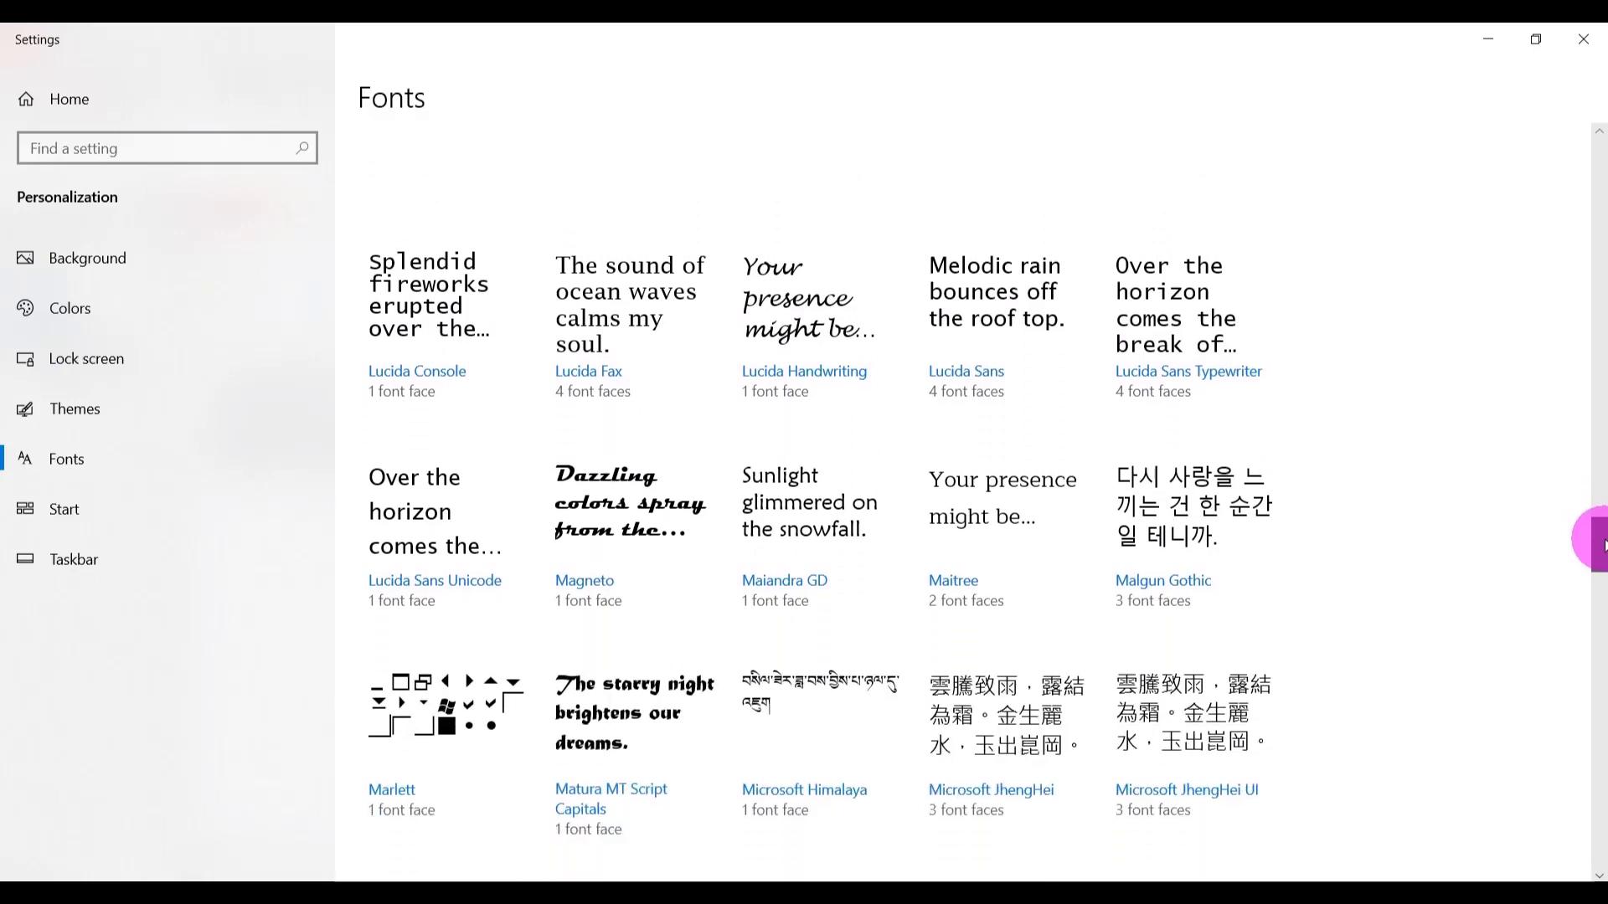
{"action": "left_click_drag", "start_coordinate": [1601, 546], "coordinate": [1601, 592]}
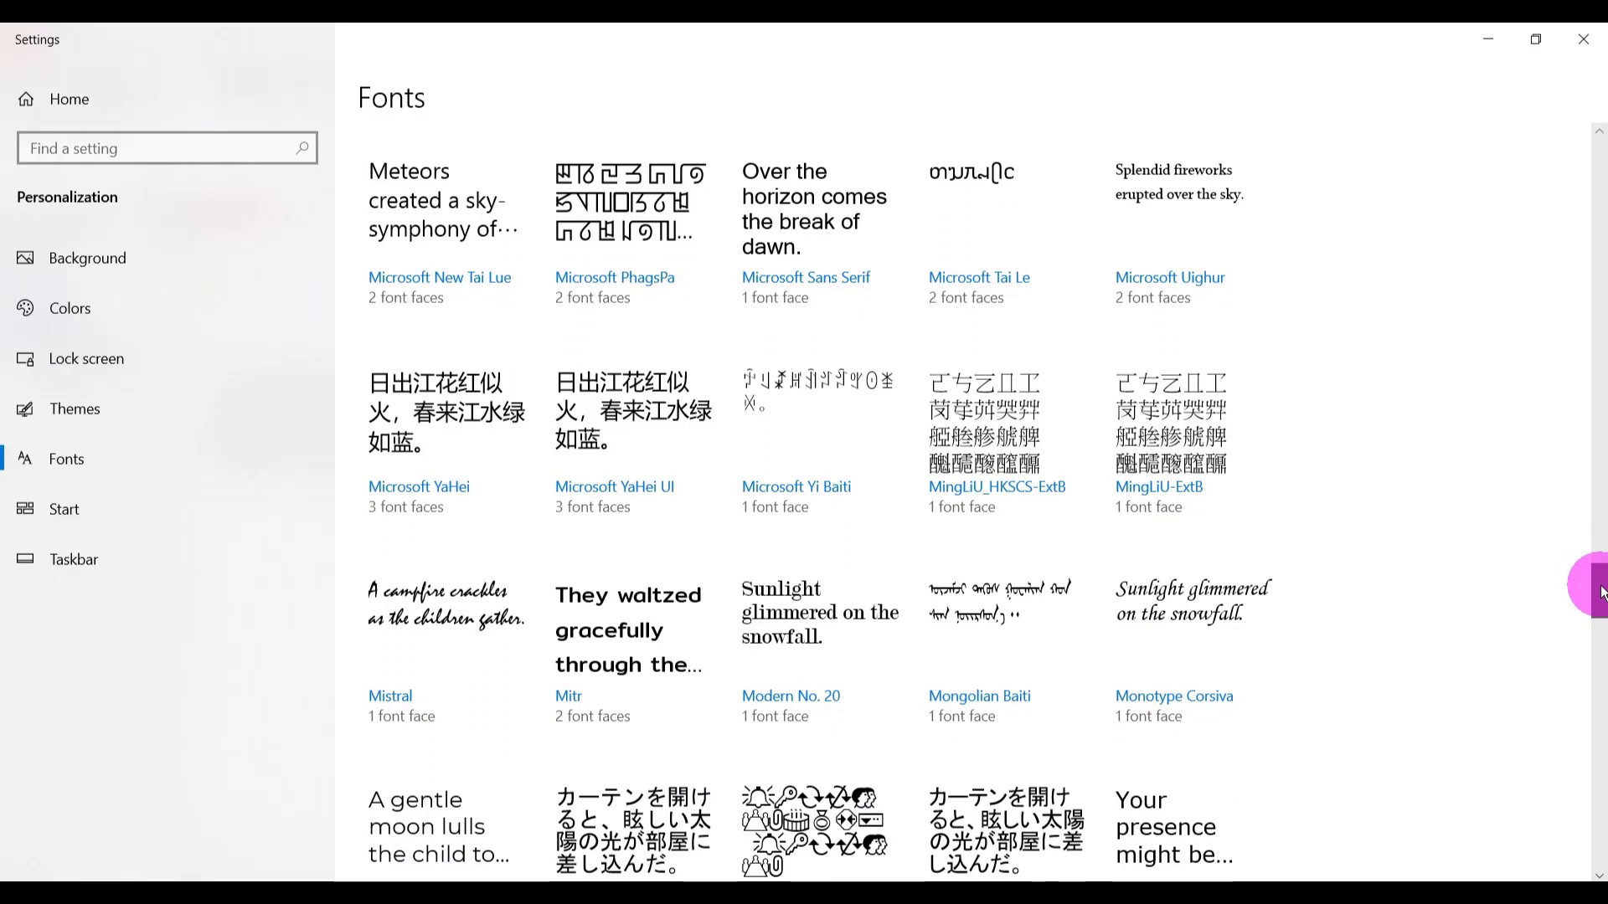
{"action": "left_click_drag", "start_coordinate": [1601, 592], "coordinate": [1601, 638]}
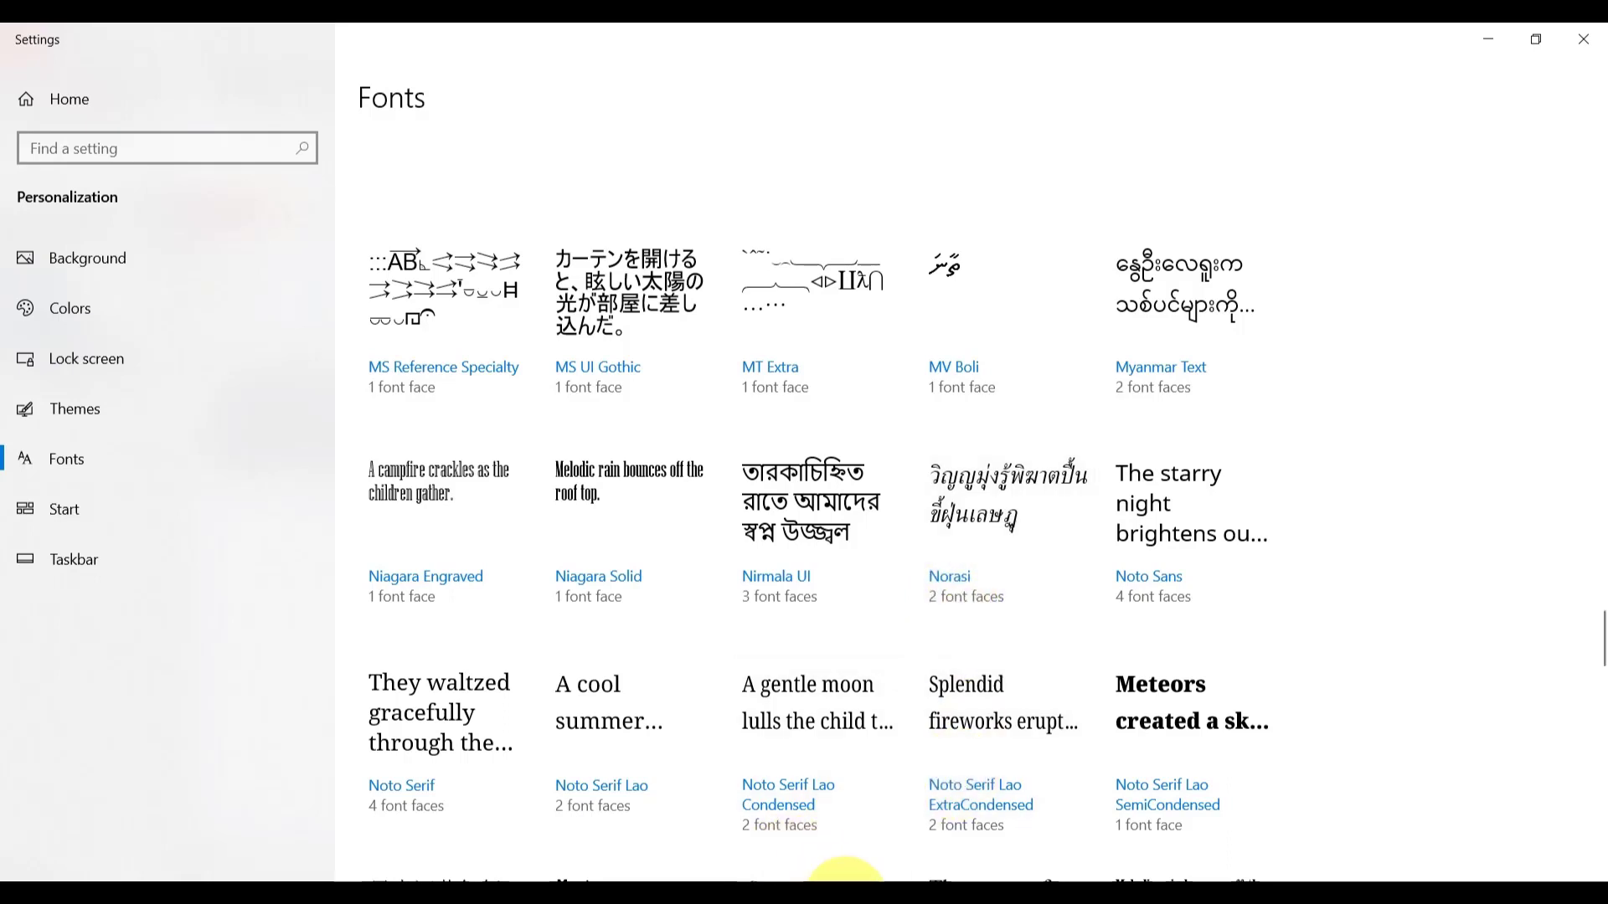
- Replace itim with norasi on SetDefaultFont's ctl.FontName line, then bring frmTest back
{"action": "mouse_move", "coordinate": [838, 882]}
{"action": "left_click", "coordinate": [921, 807]}
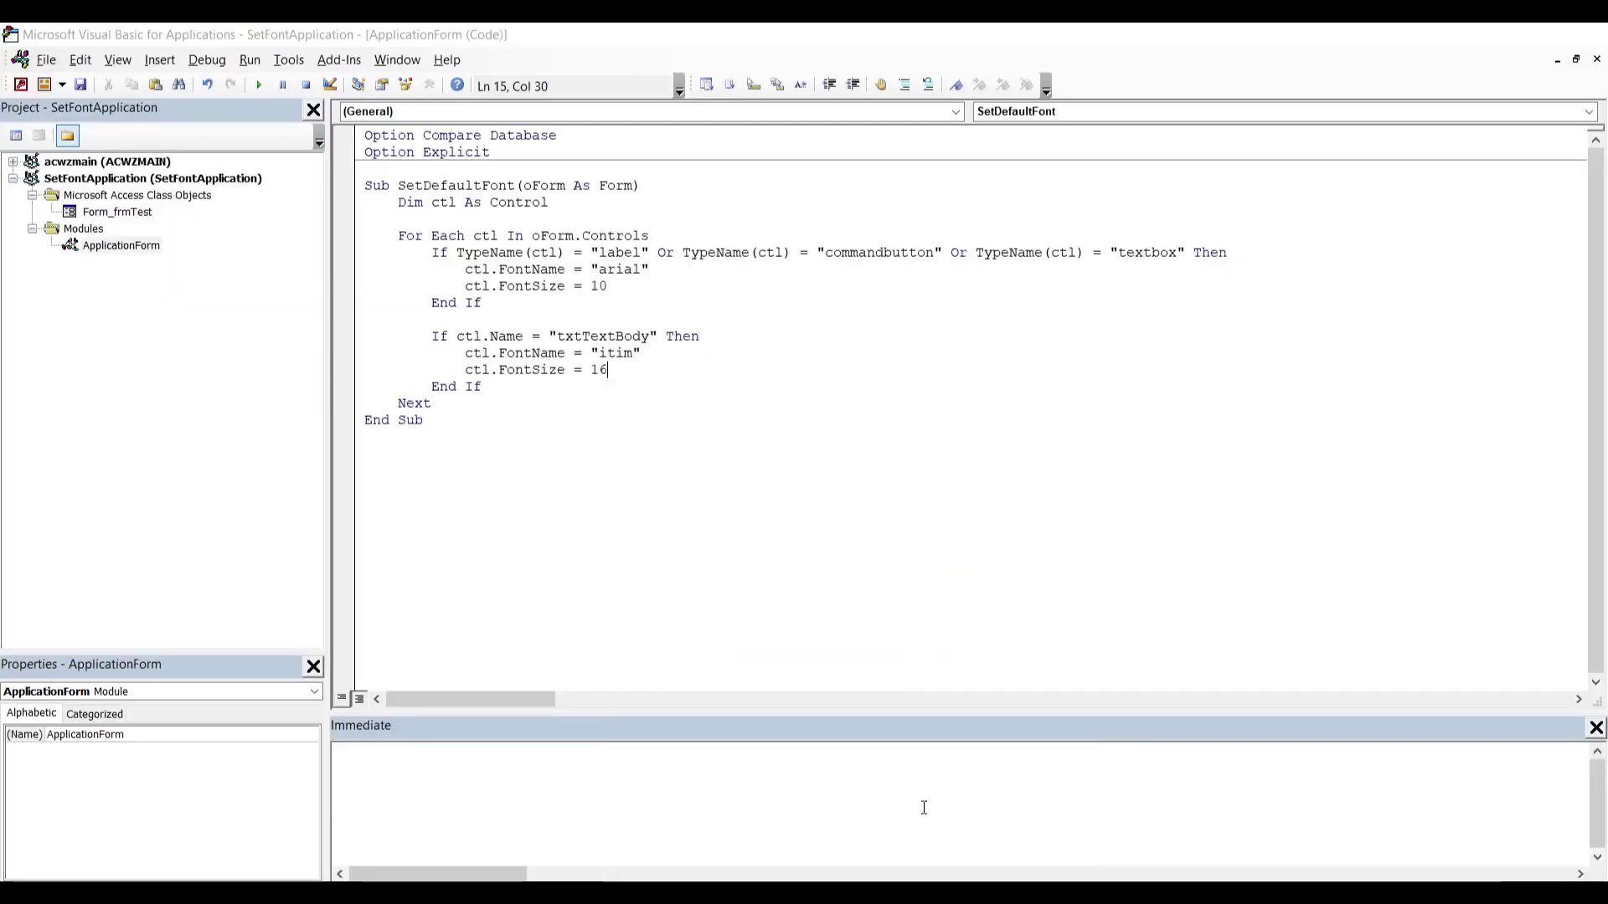
{"action": "left_click", "coordinate": [624, 353]}
{"action": "double_click", "coordinate": [621, 352]}
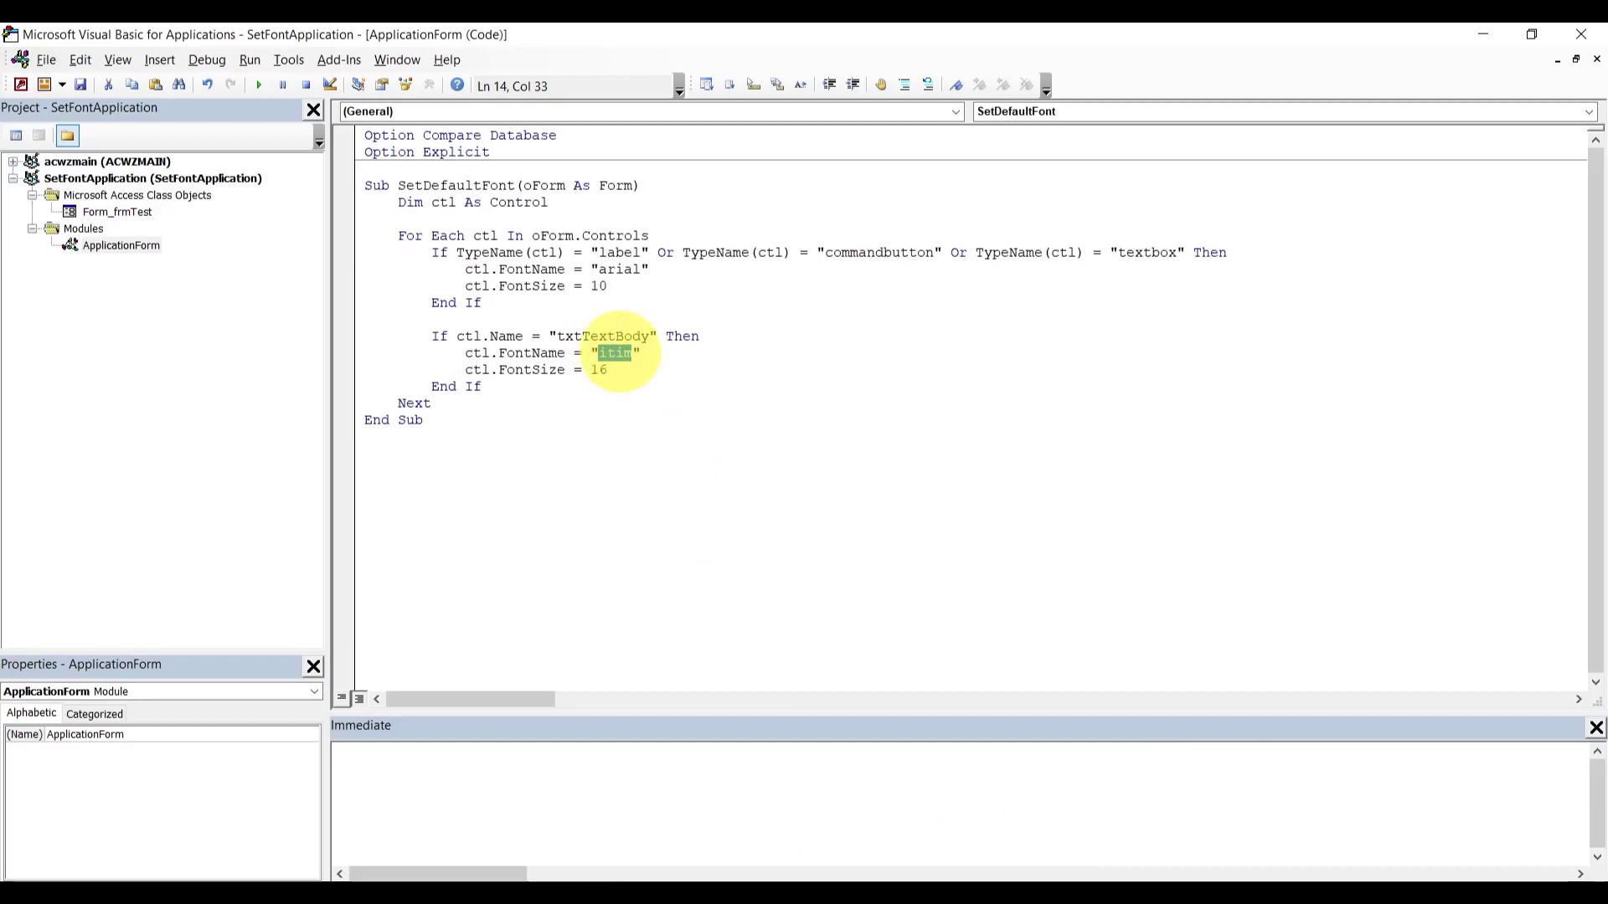
{"action": "key", "text": "Delete"}
{"action": "type", "text": "norasi"}
{"action": "left_click", "coordinate": [623, 370]}
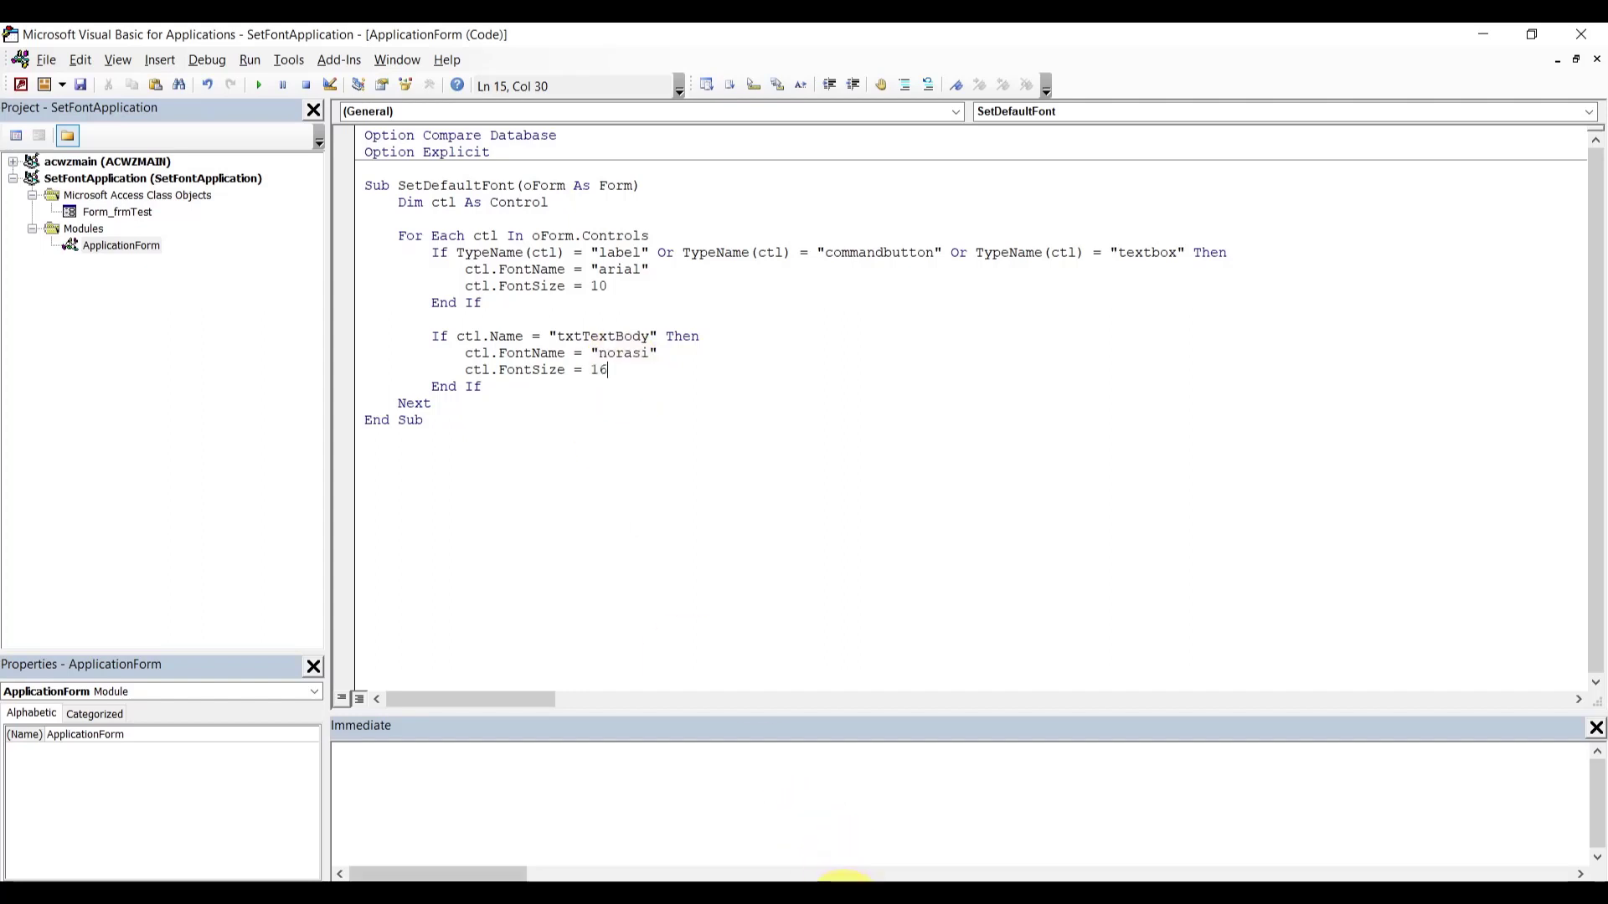
{"action": "mouse_move", "coordinate": [835, 881]}
{"action": "left_click", "coordinate": [789, 848]}
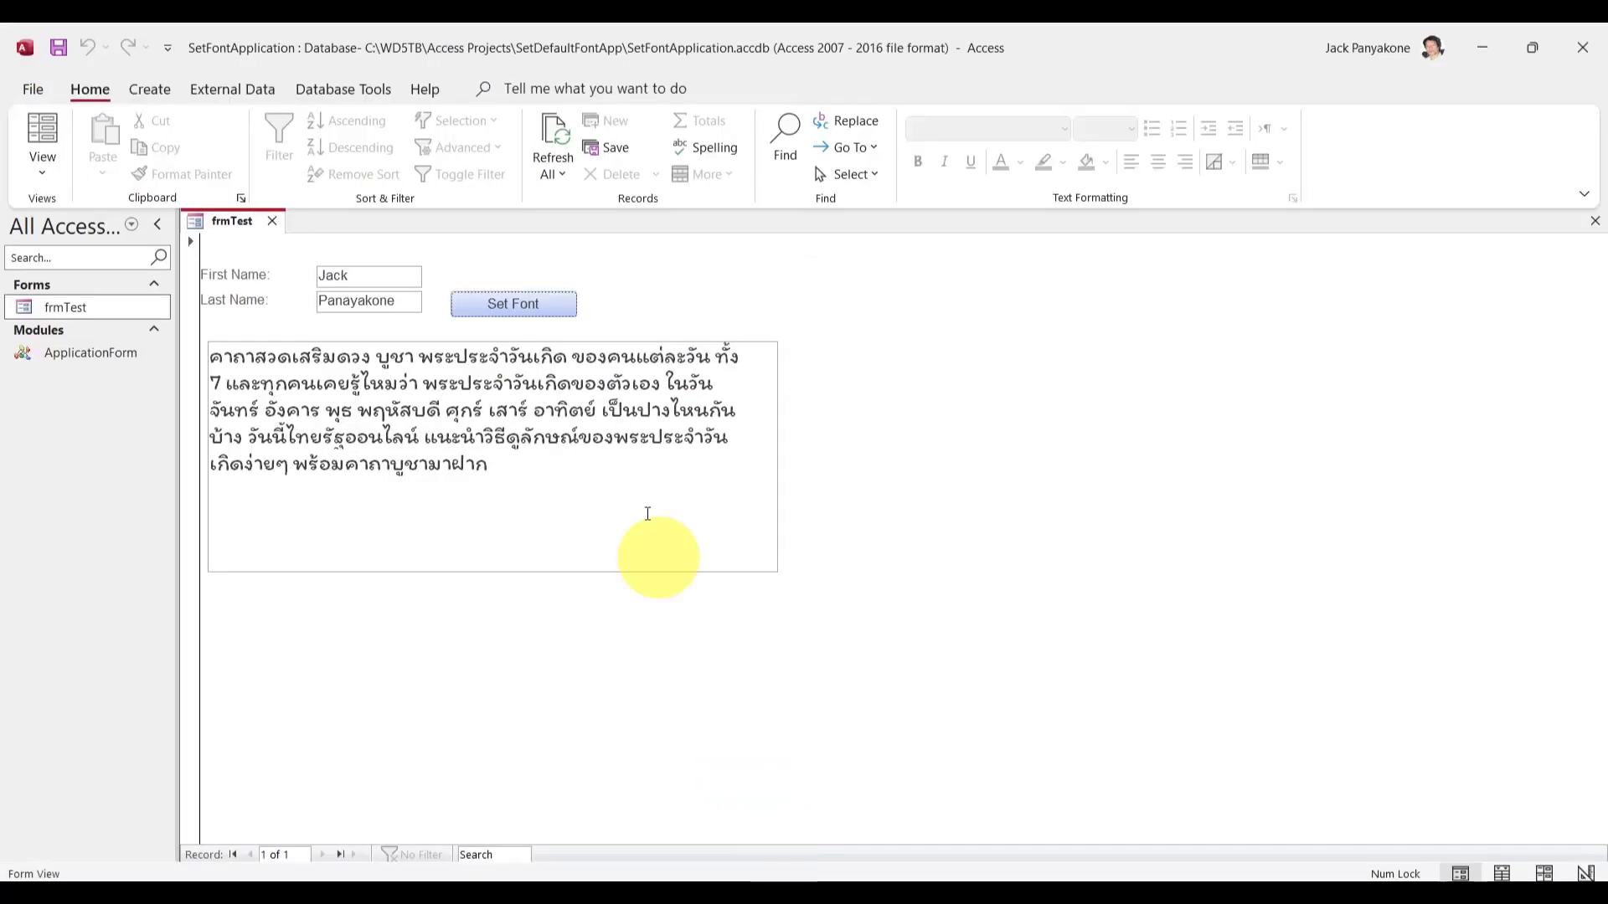
- Run Set Font so frmTest's Thai paragraph shows in Norasi, then return to the Fonts list
{"action": "left_click", "coordinate": [535, 305]}
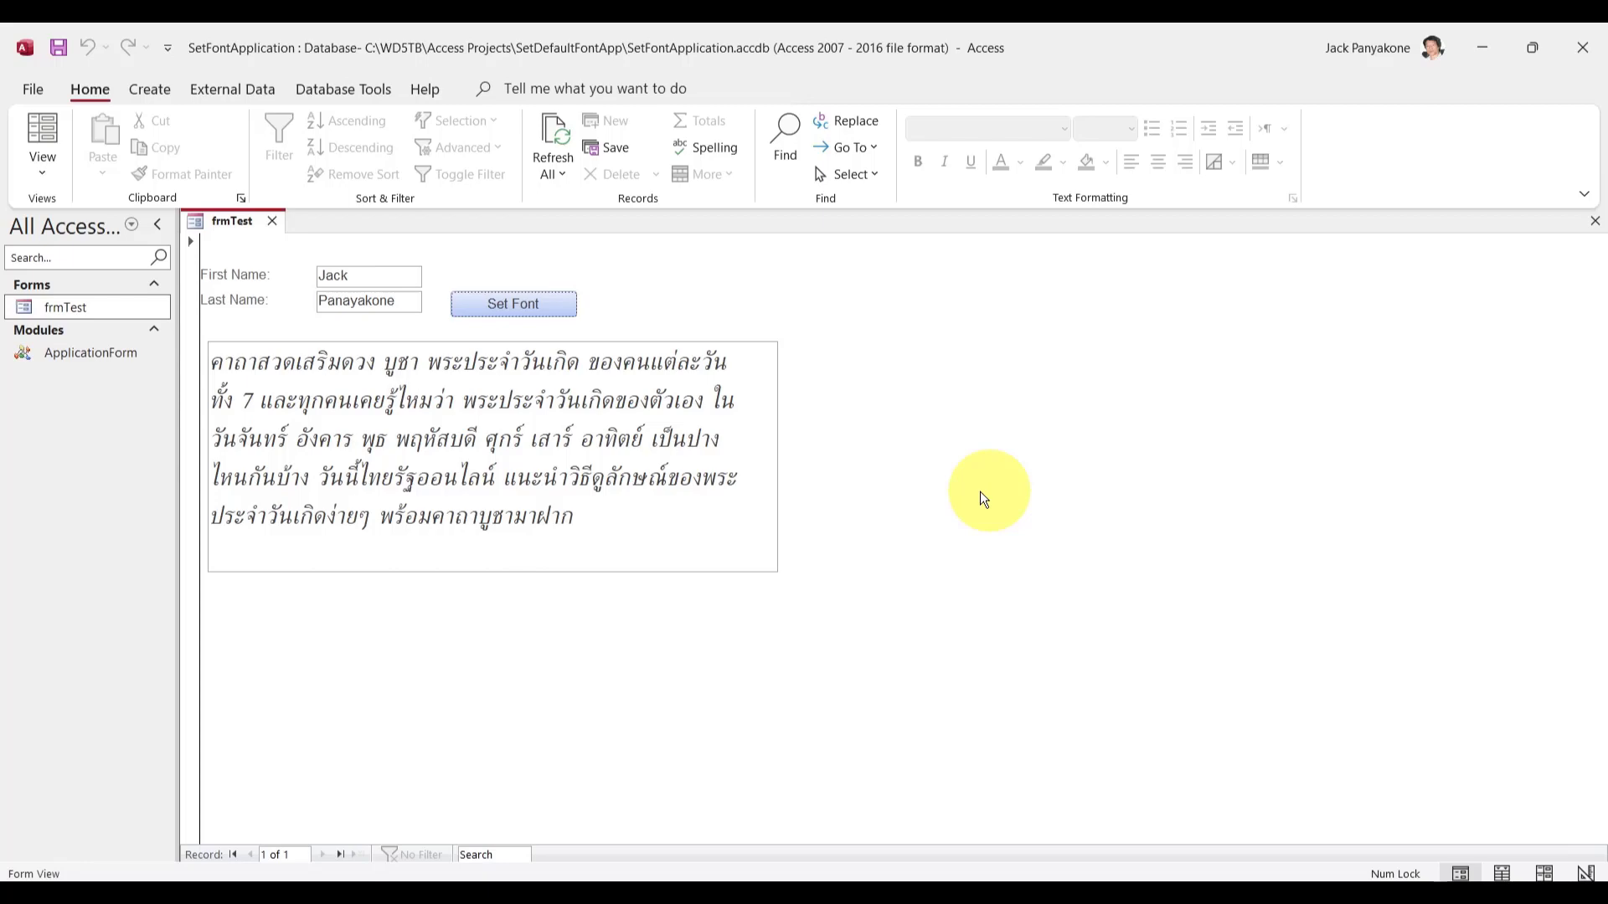
{"action": "left_click", "coordinate": [951, 903]}
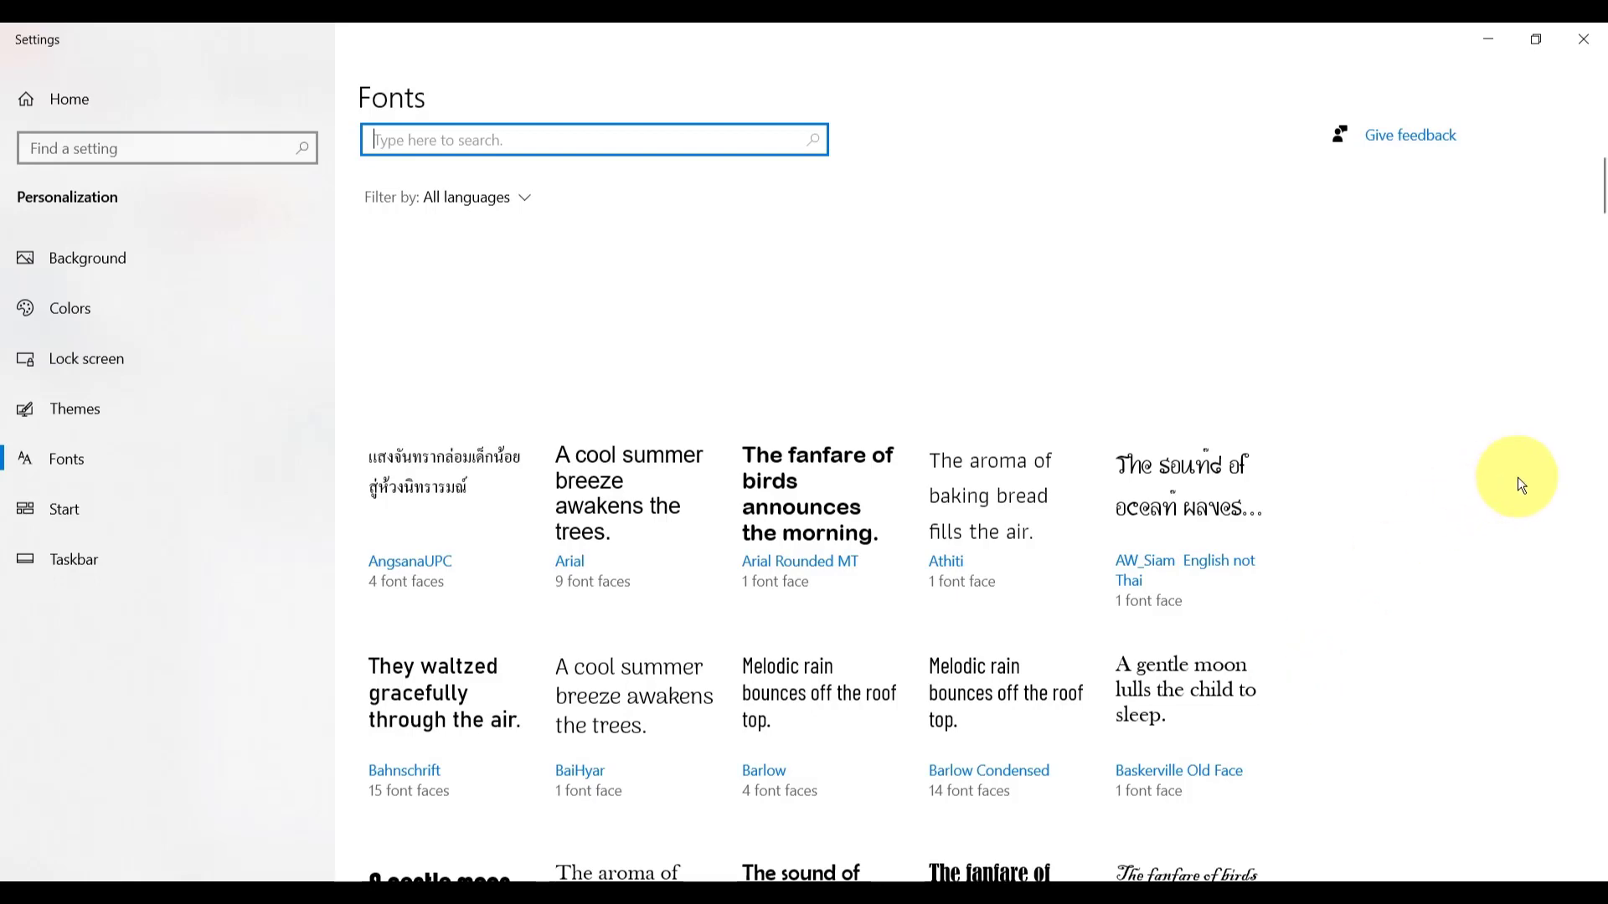
- Scroll the Fonts list down to the Caveat tile, then bring frmTest back to the front
{"action": "left_click_drag", "start_coordinate": [1599, 172], "coordinate": [1601, 248]}
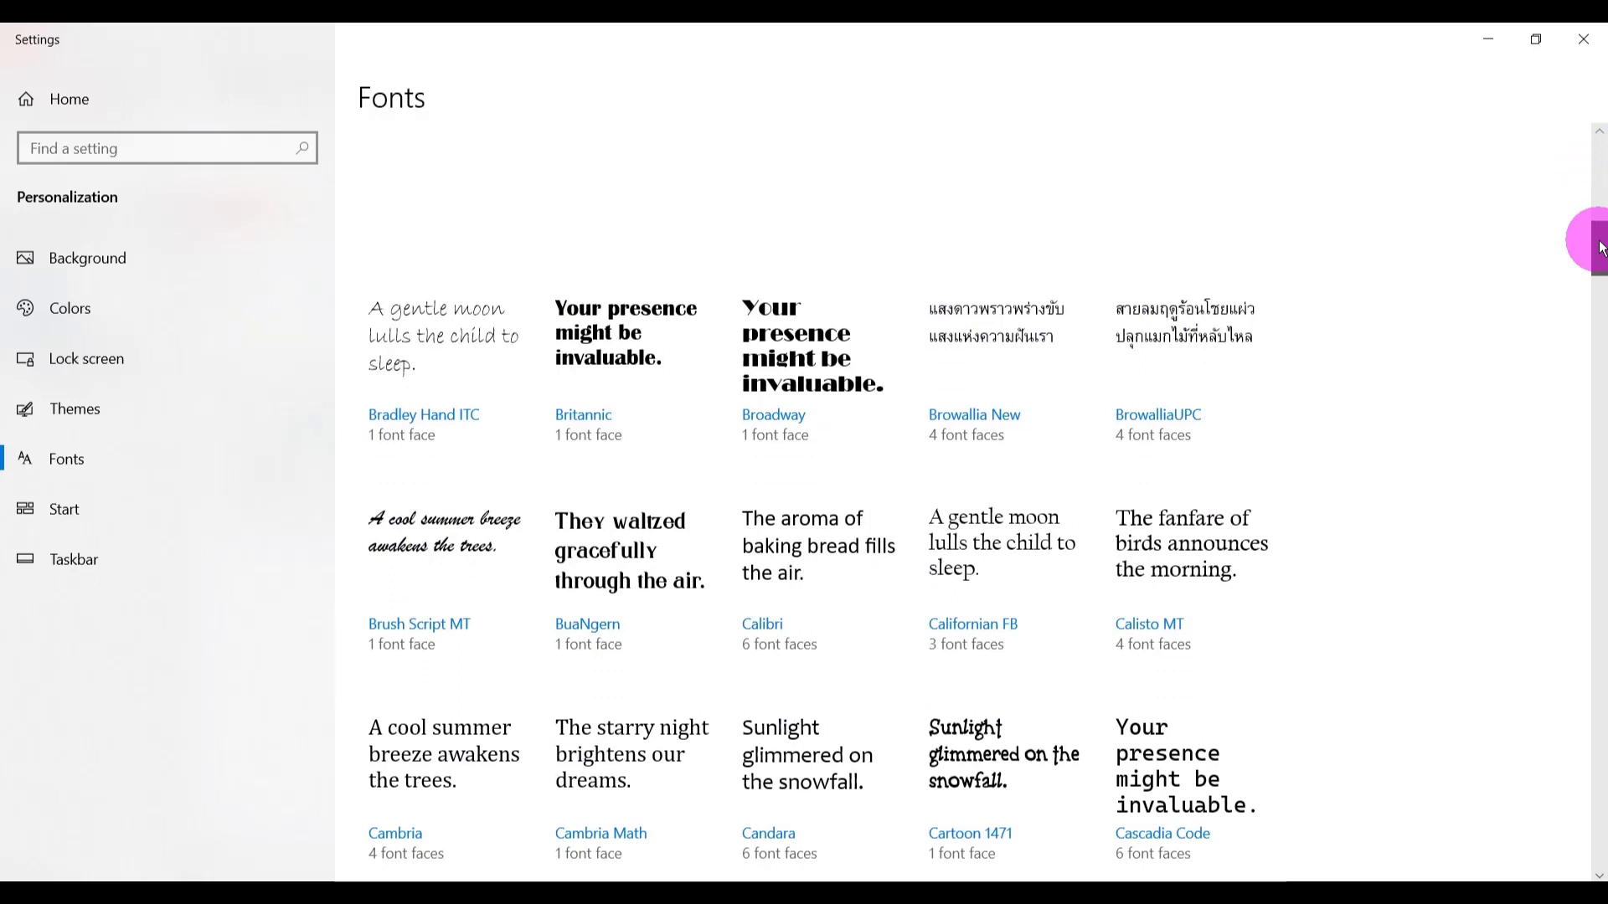
{"action": "left_click_drag", "start_coordinate": [1601, 248], "coordinate": [1601, 262]}
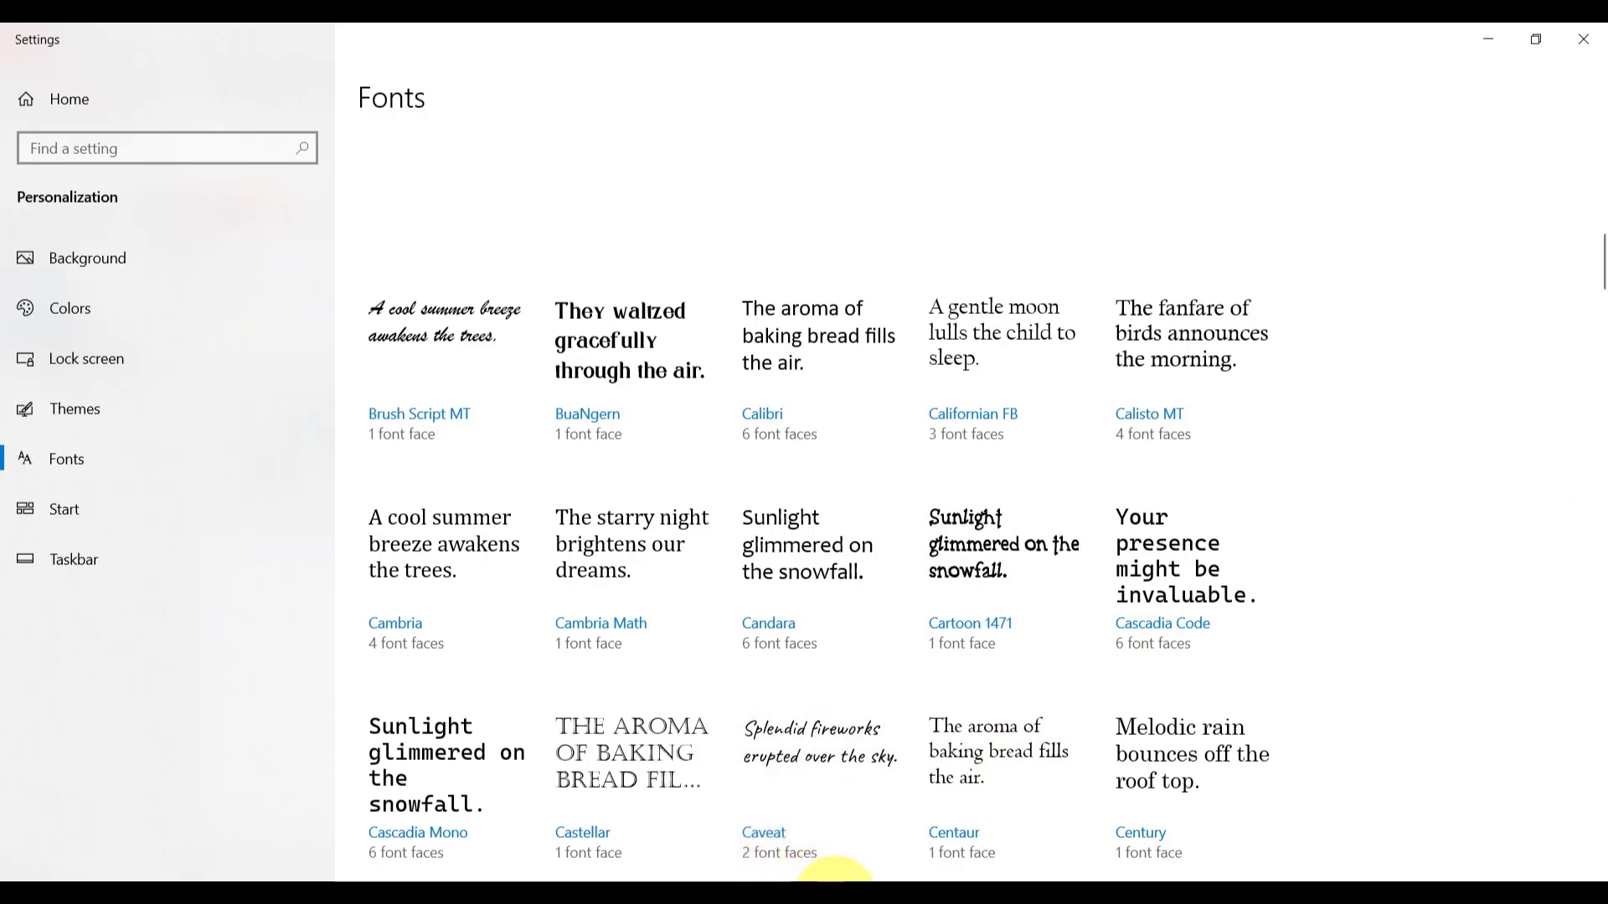
{"action": "left_click", "coordinate": [833, 879]}
{"action": "left_click", "coordinate": [755, 863]}
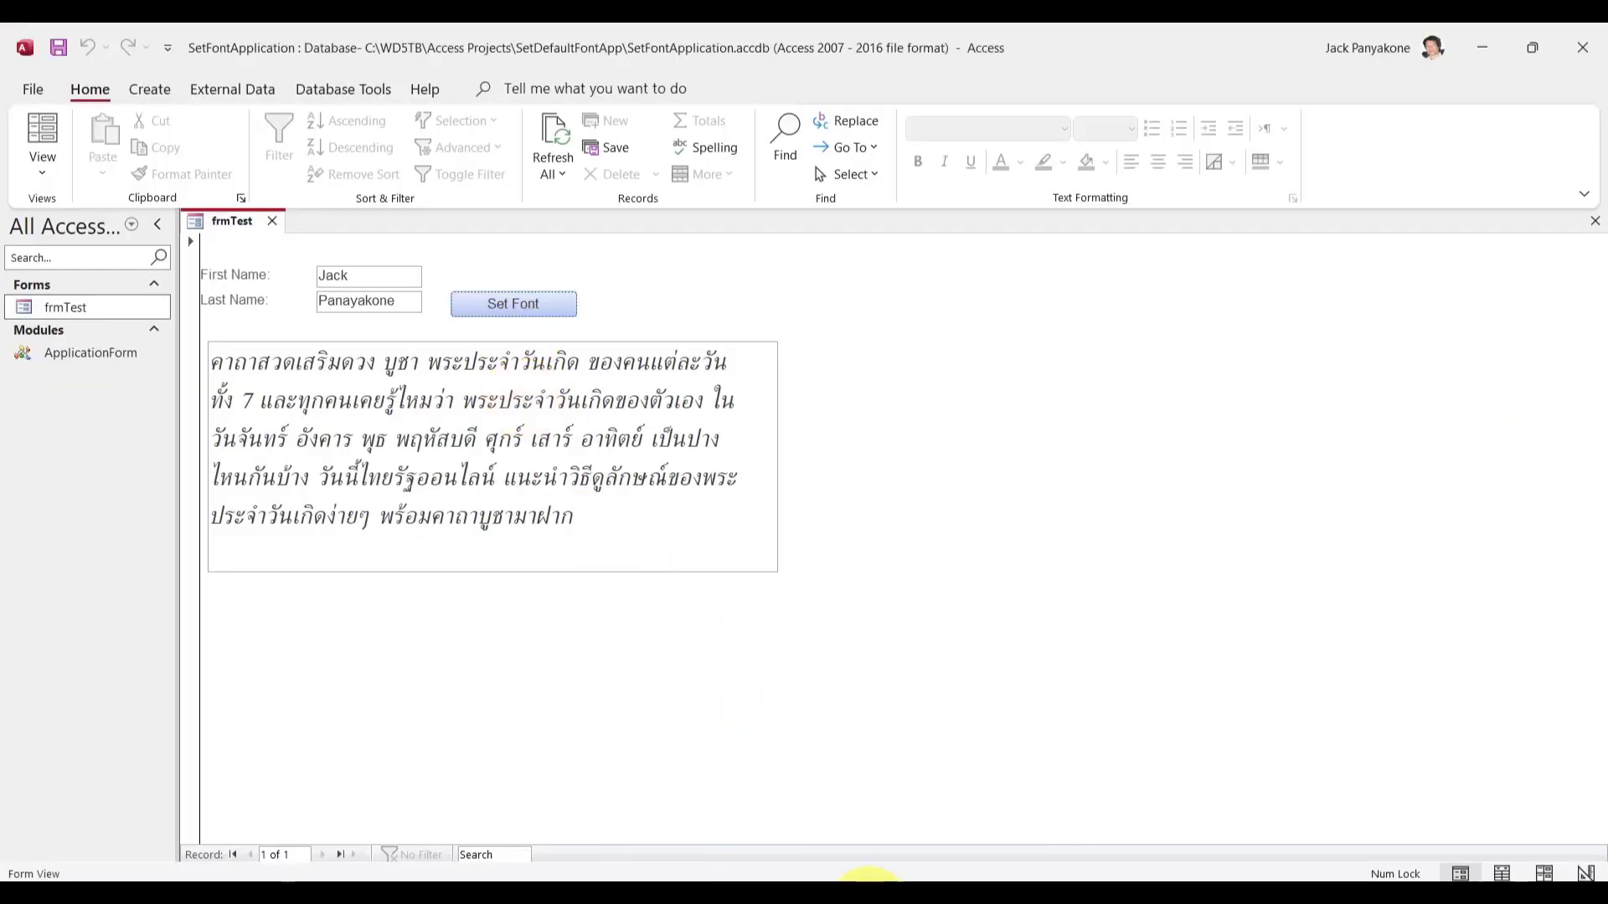
- Change txtTextBody's font name in SetDefaultFont from norasi to caveat
{"action": "left_click", "coordinate": [837, 876]}
{"action": "left_click", "coordinate": [923, 831]}
{"action": "double_click", "coordinate": [621, 353]}
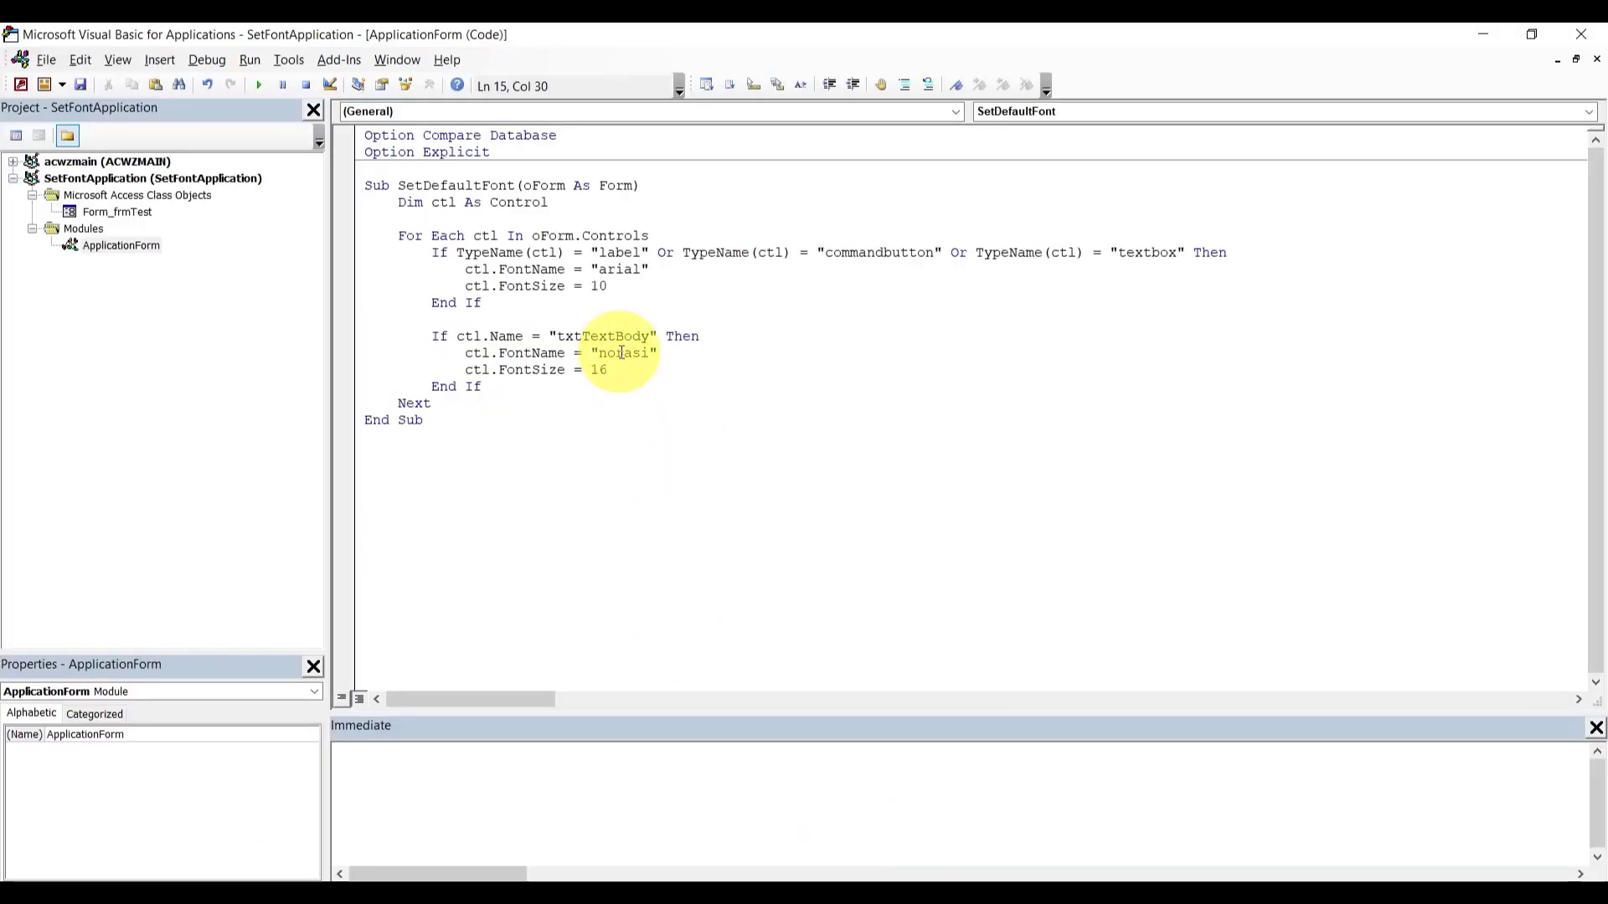
{"action": "type", "text": "caveat"}
- Scroll the Windows font list past Caveat to confirm it is installed
{"action": "left_click", "coordinate": [963, 882]}
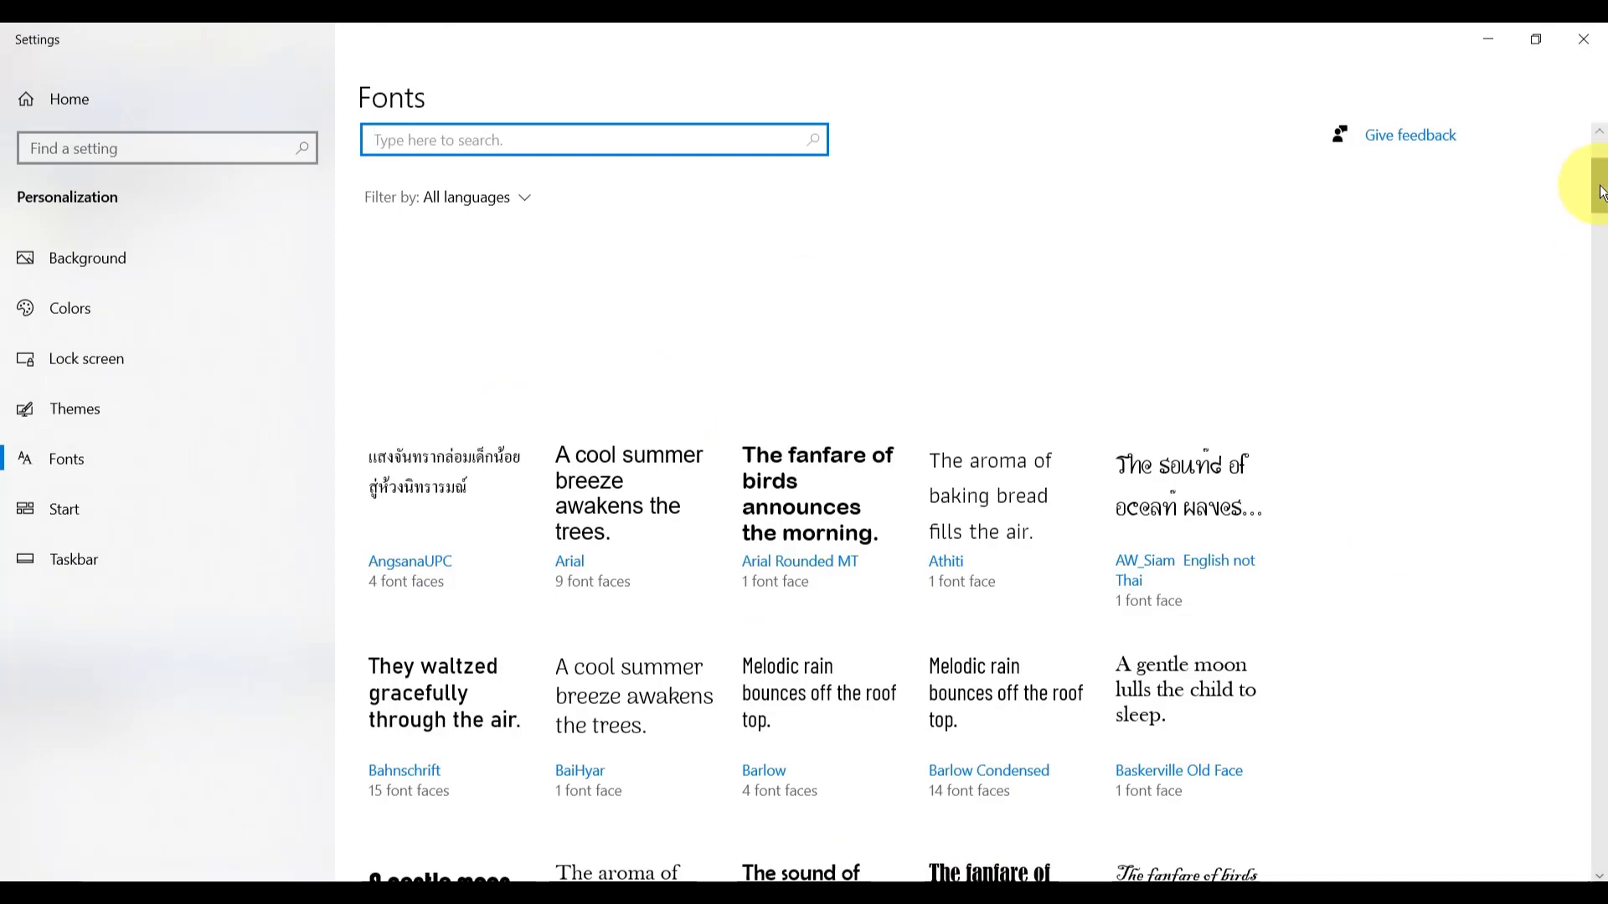
{"action": "left_click_drag", "start_coordinate": [1599, 191], "coordinate": [1599, 275]}
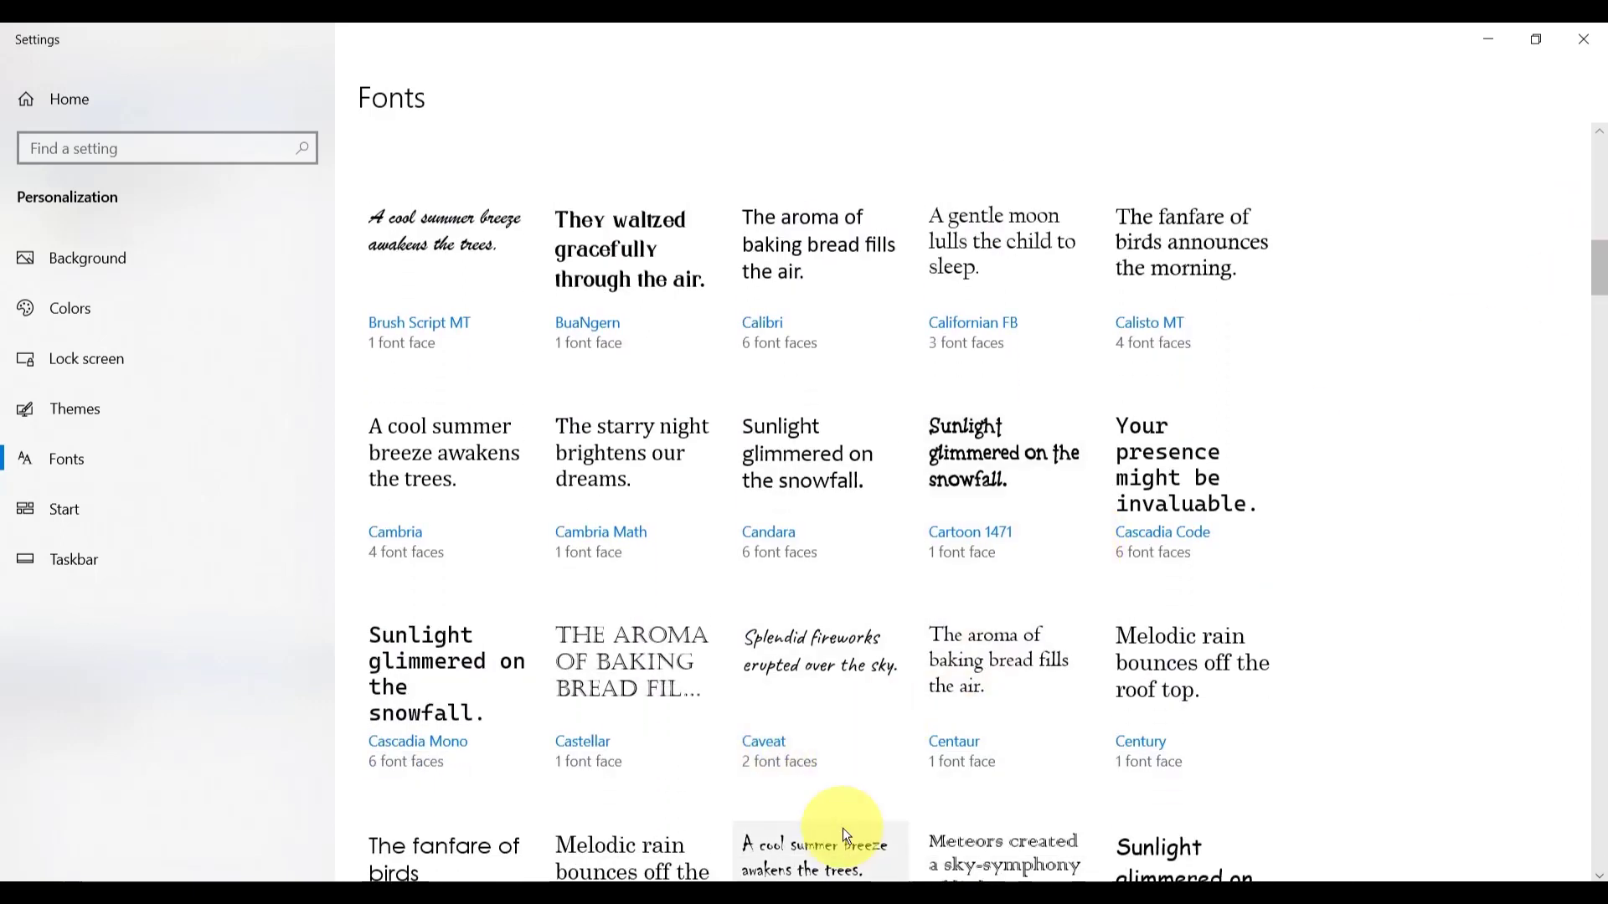
{"action": "mouse_move", "coordinate": [833, 875]}
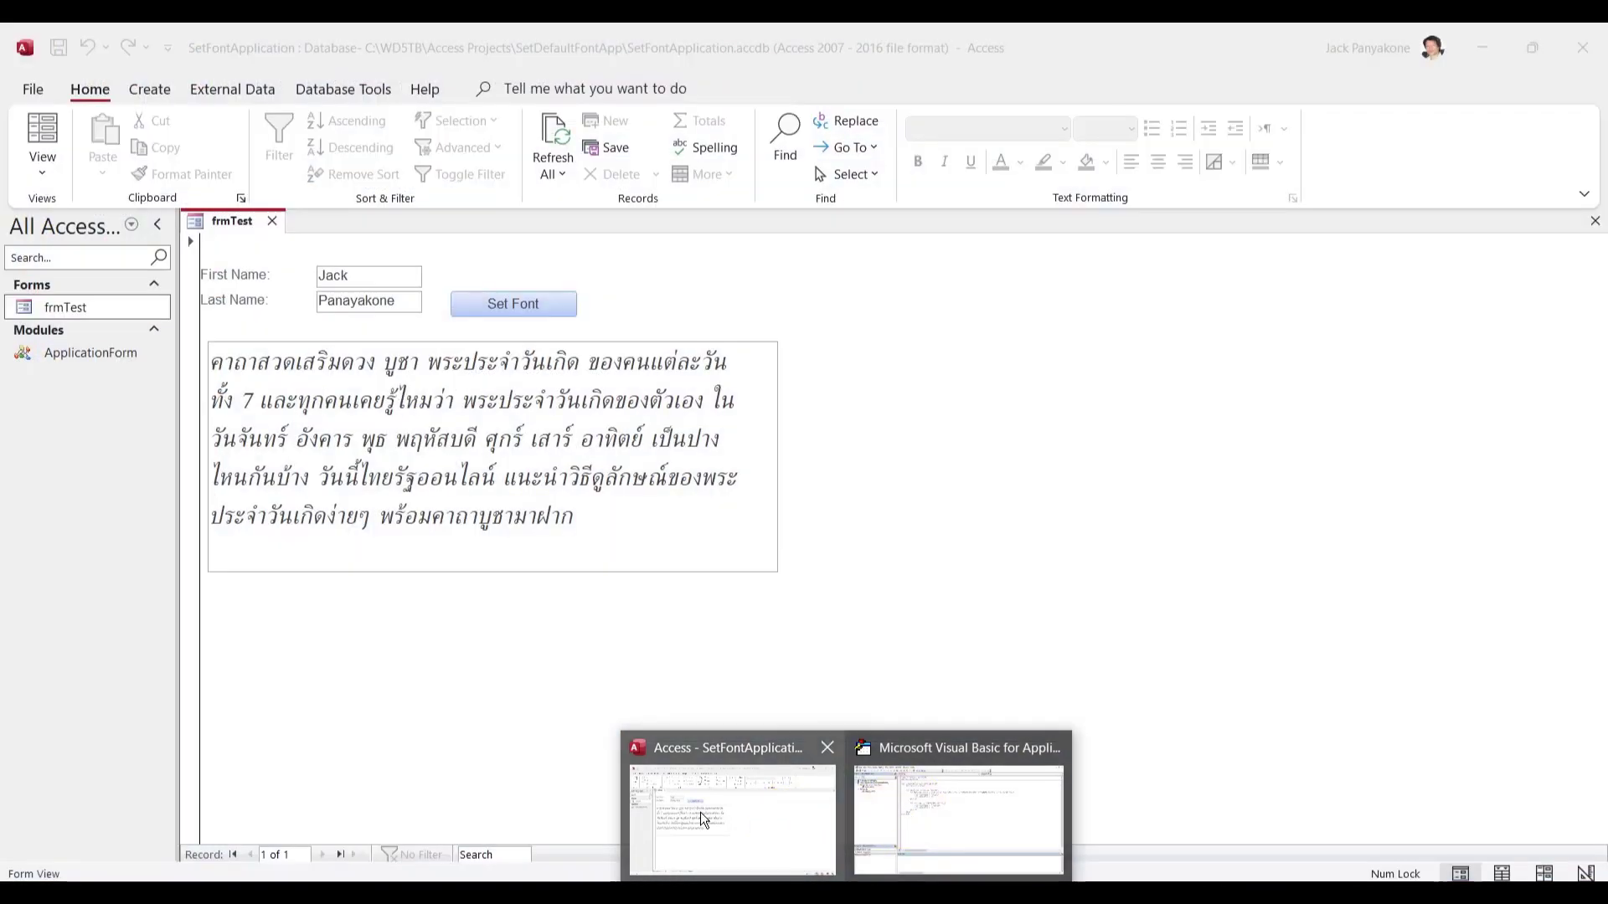
- Rerun Set Font on frmTest to apply caveat to the Thai body text, then return to the code
{"action": "left_click", "coordinate": [712, 812]}
{"action": "left_click", "coordinate": [509, 307]}
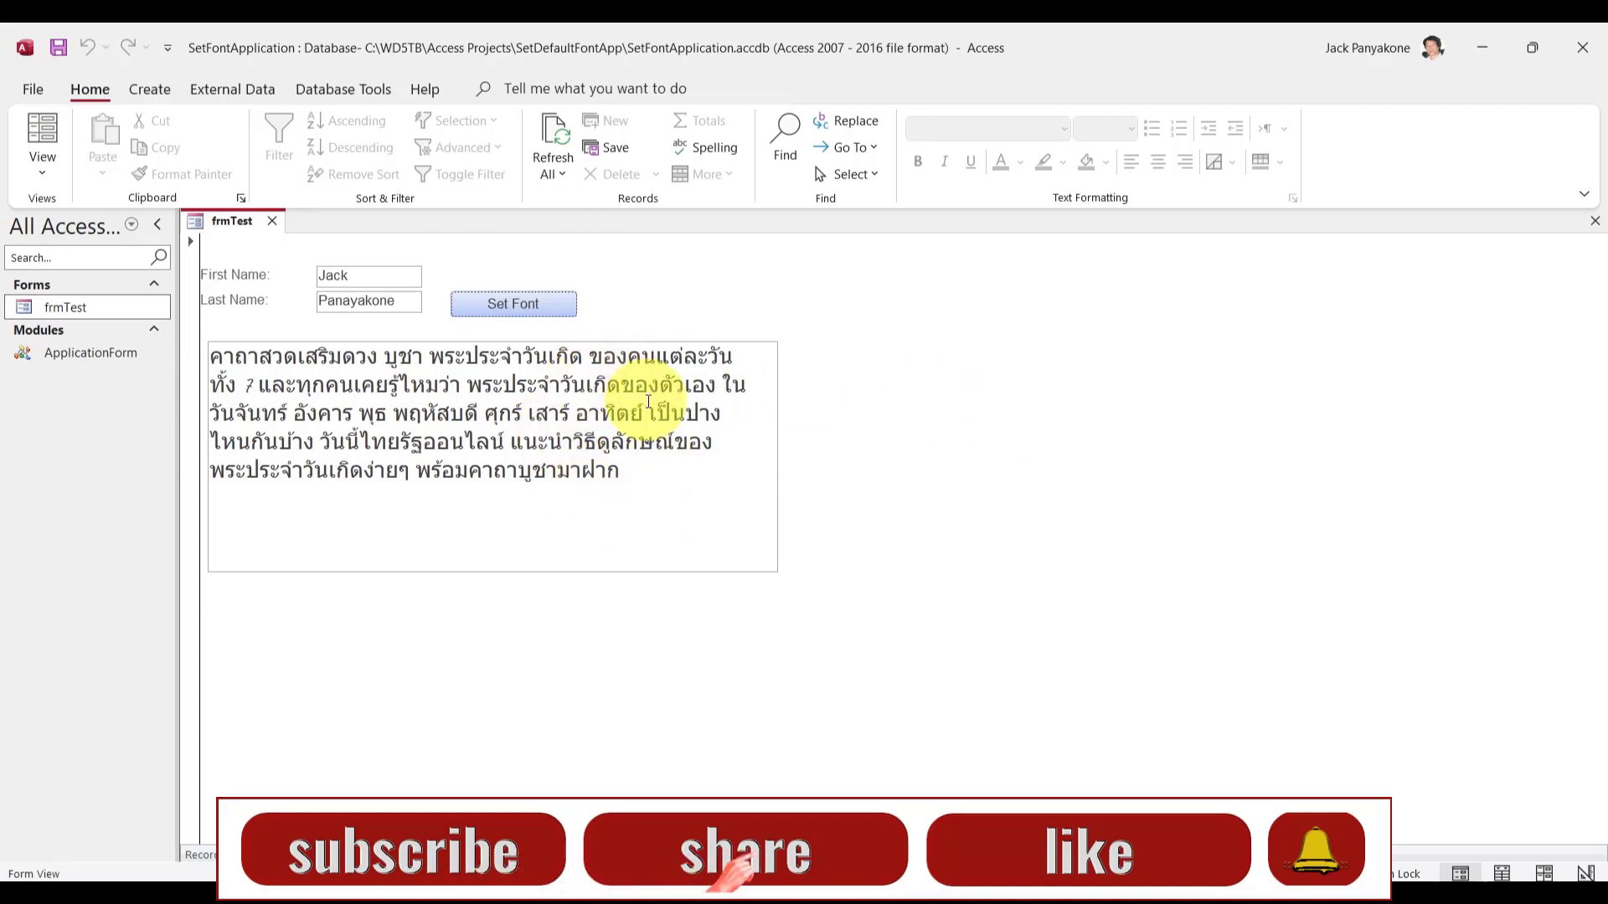
{"action": "mouse_move", "coordinate": [837, 879]}
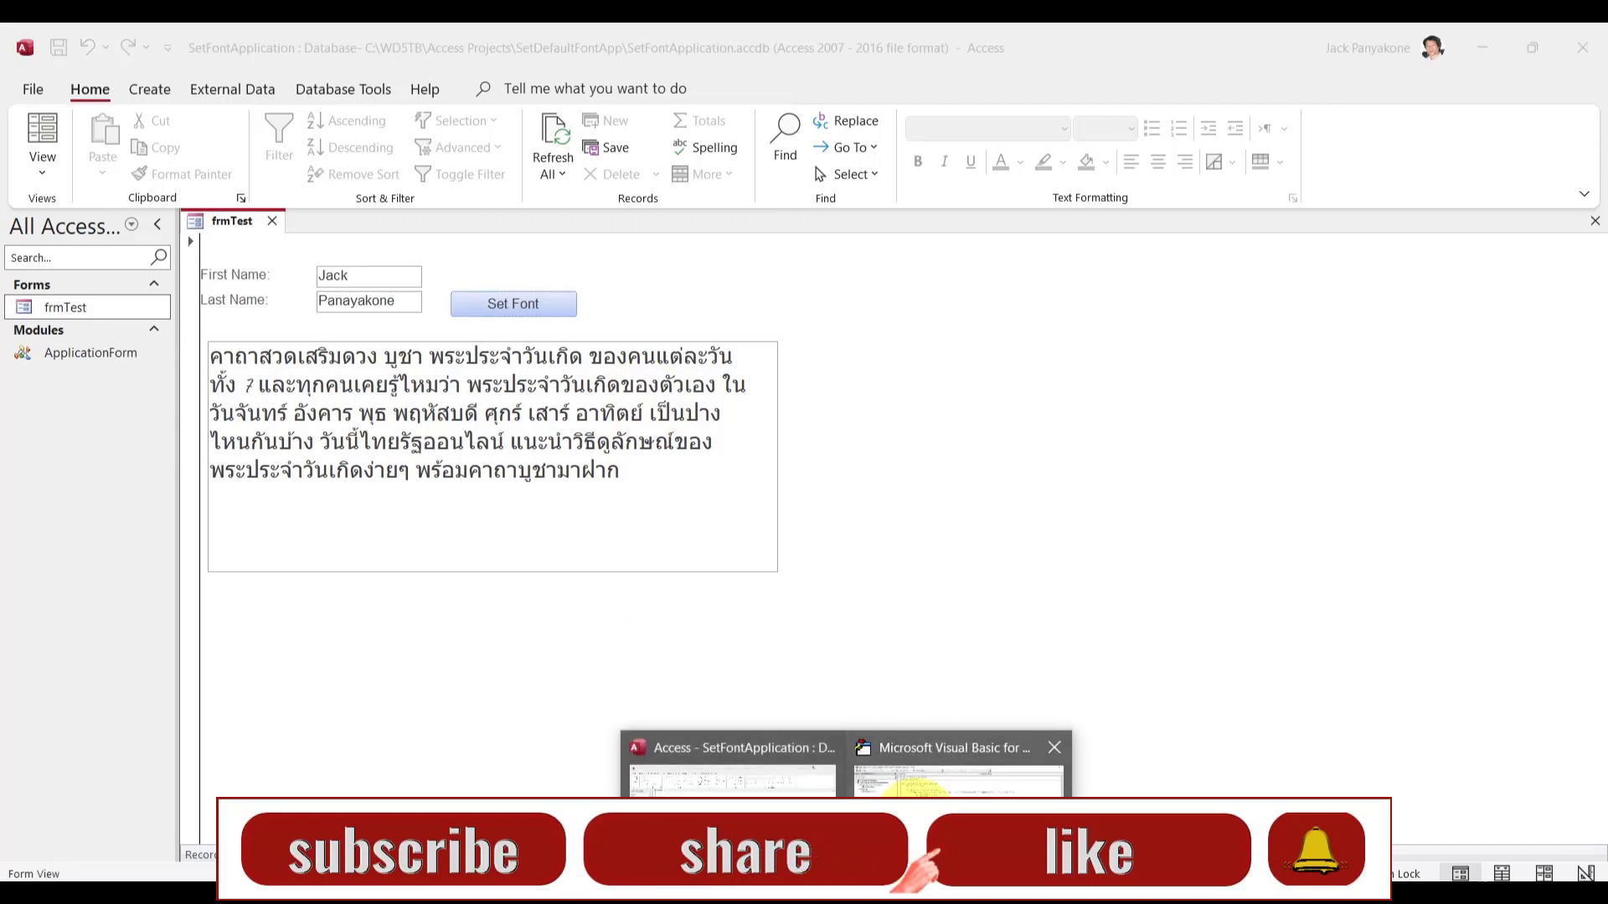
{"action": "left_click", "coordinate": [938, 783]}
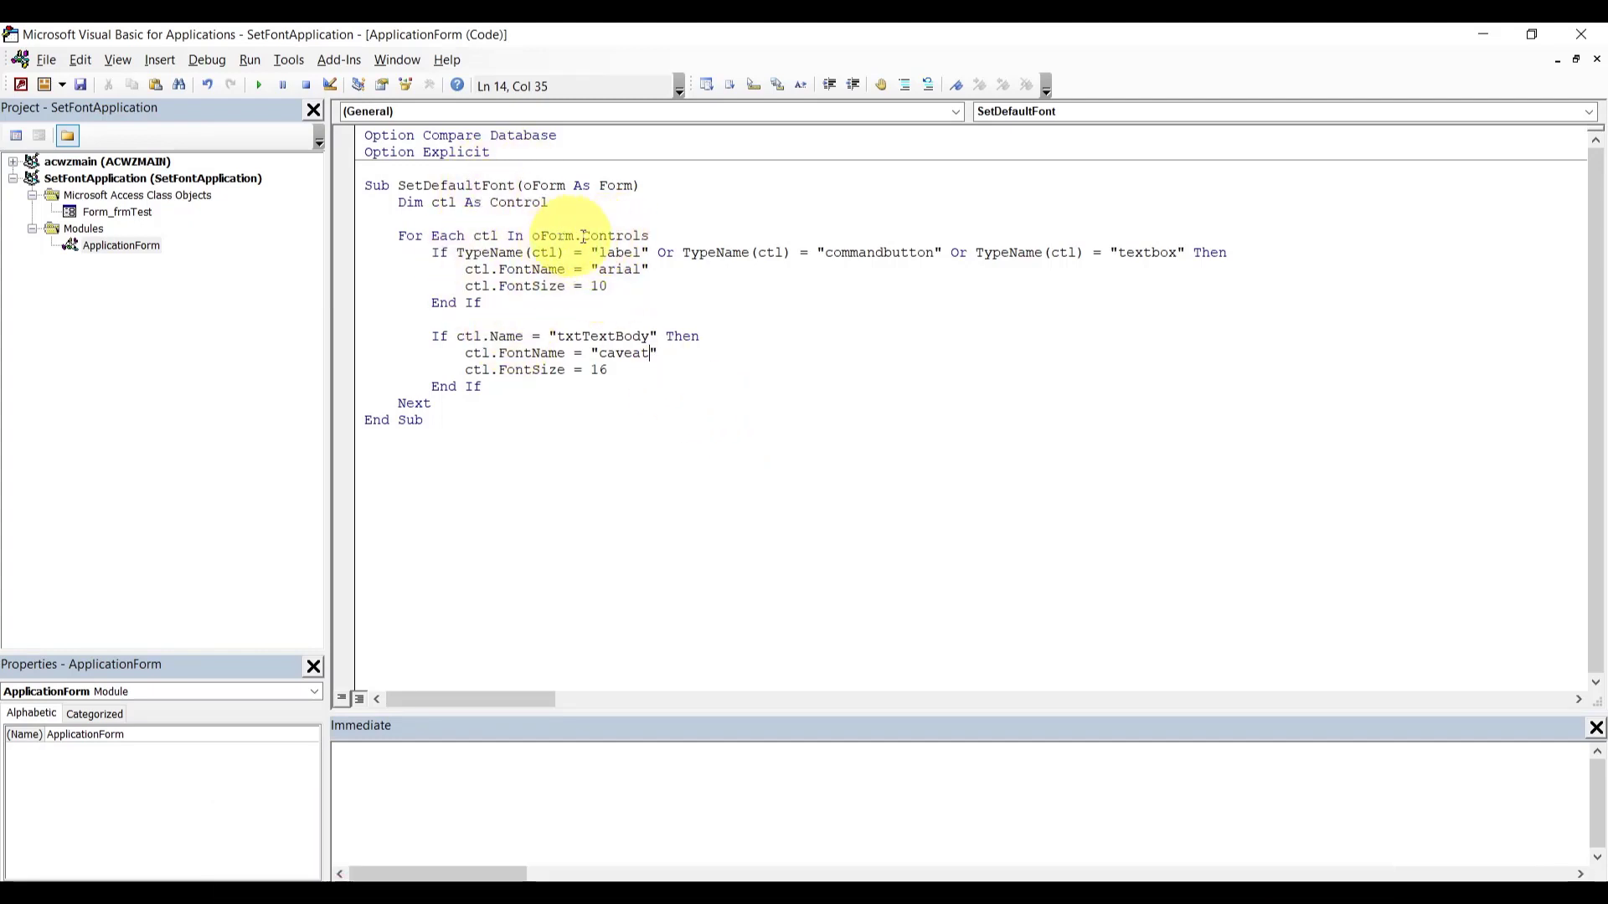
- Walk through SetDefaultFont's End If, Controls loop and Form parameter, then return to frmTest in Access
{"action": "left_click", "coordinate": [494, 386]}
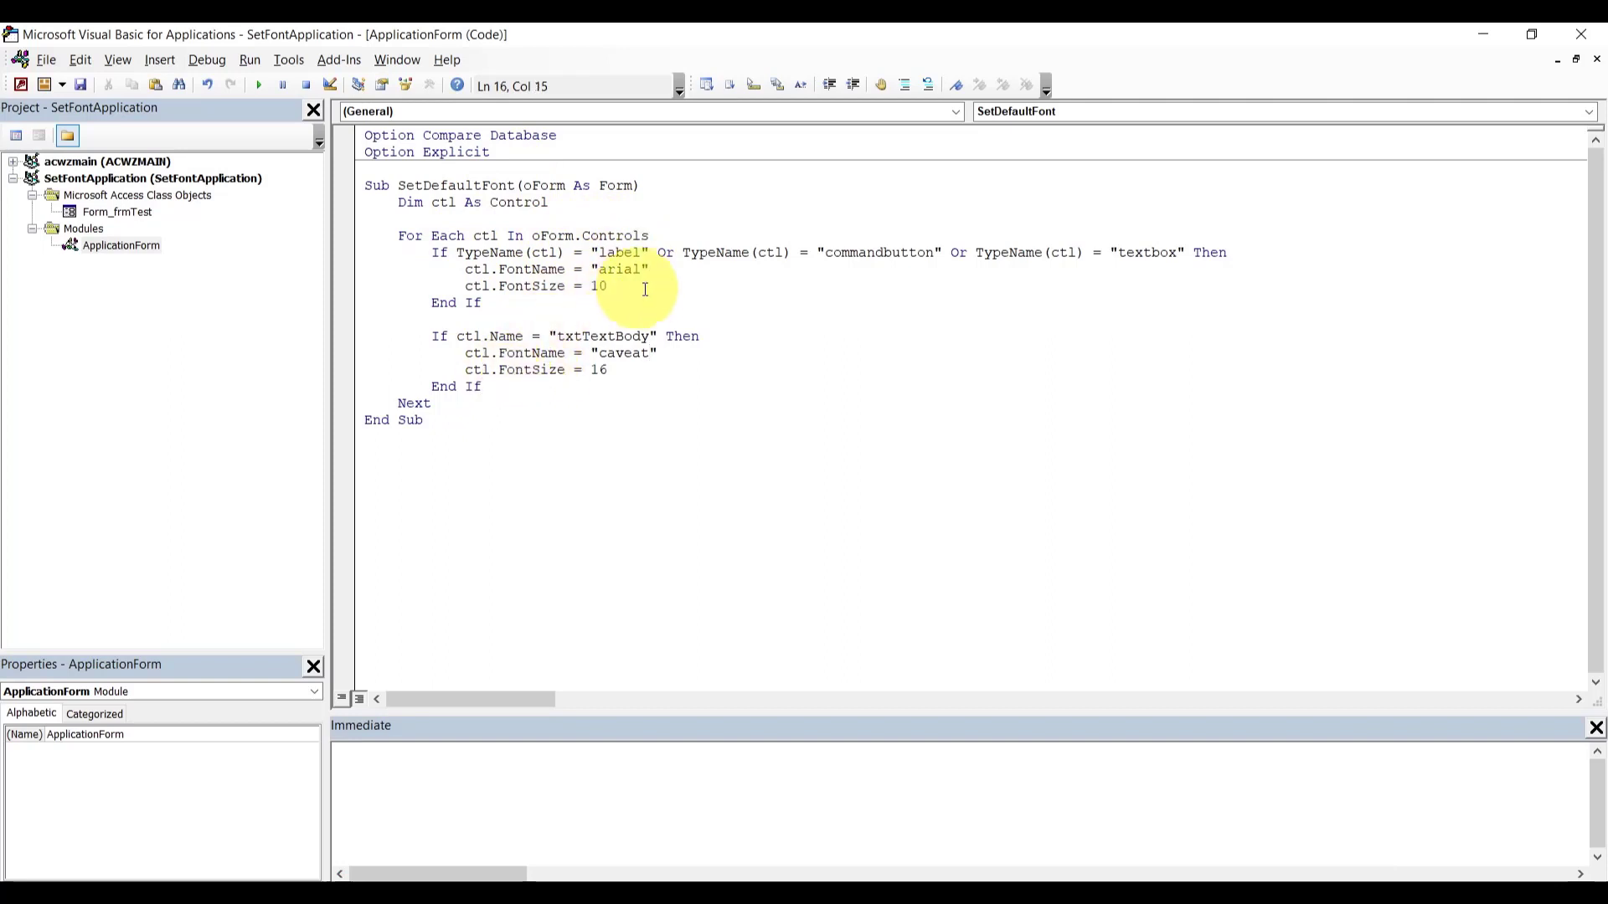
{"action": "double_click", "coordinate": [617, 235]}
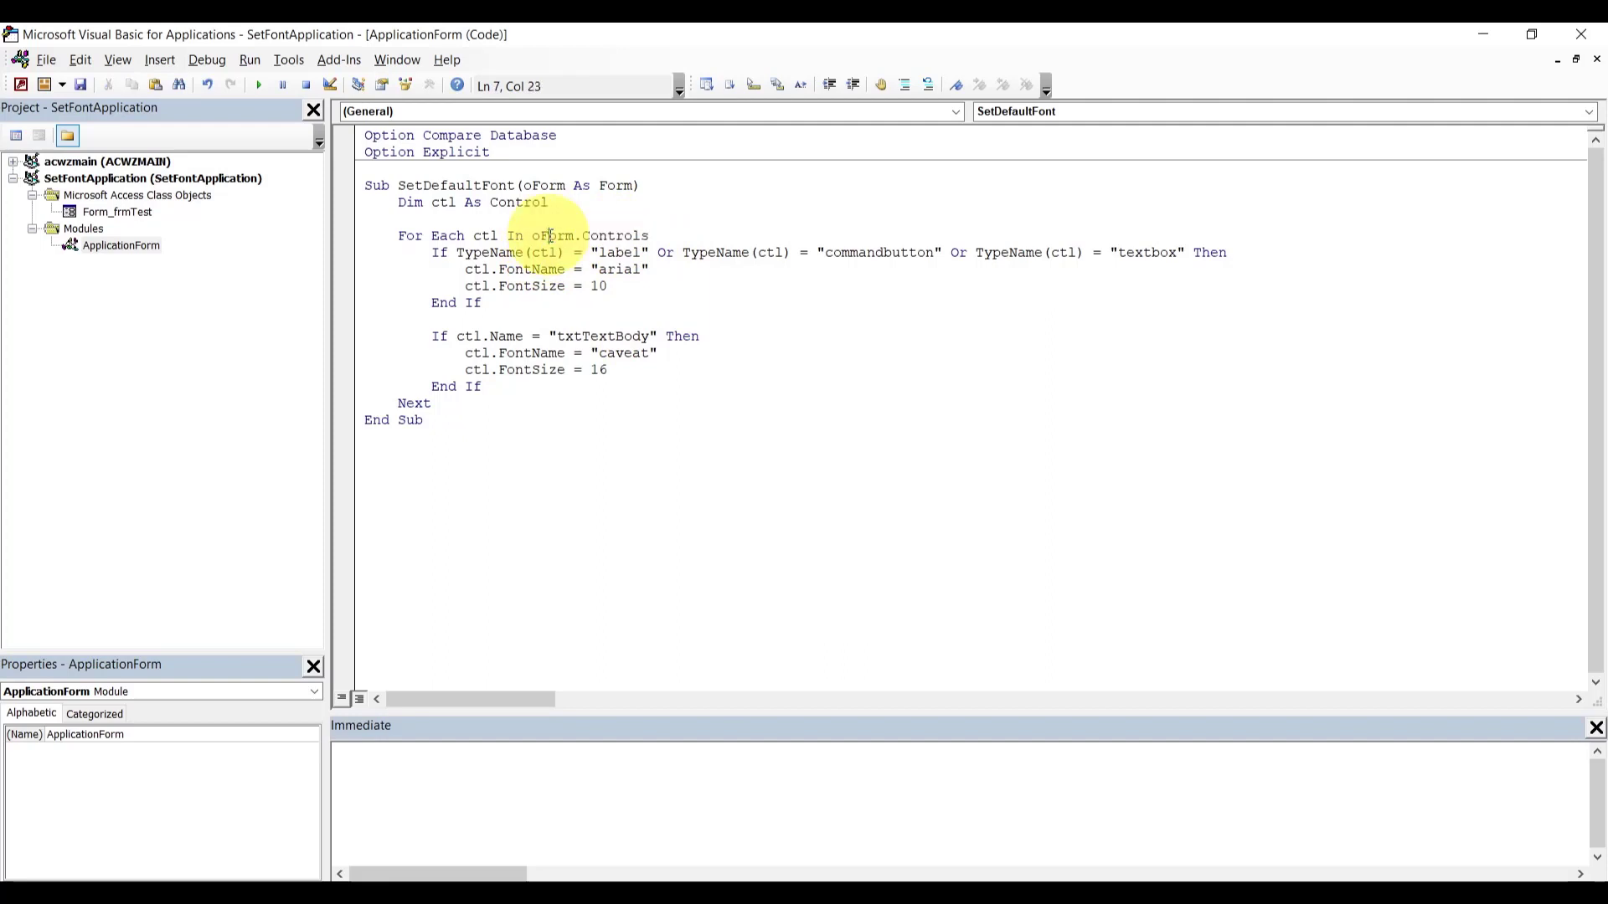
{"action": "double_click", "coordinate": [613, 188]}
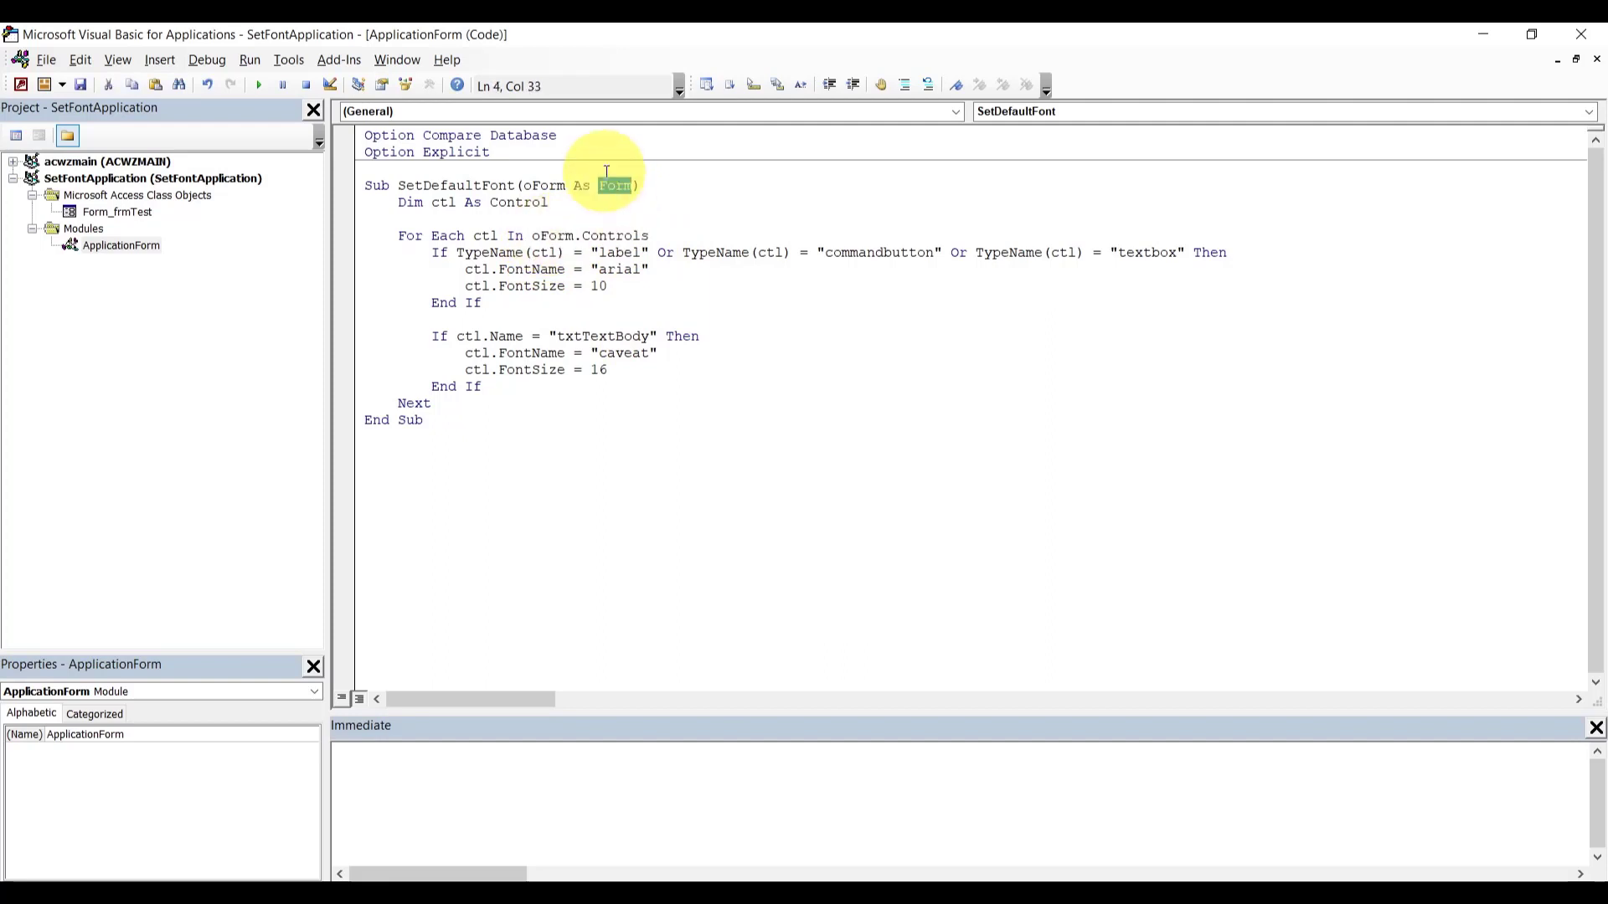
{"action": "left_click", "coordinate": [606, 171]}
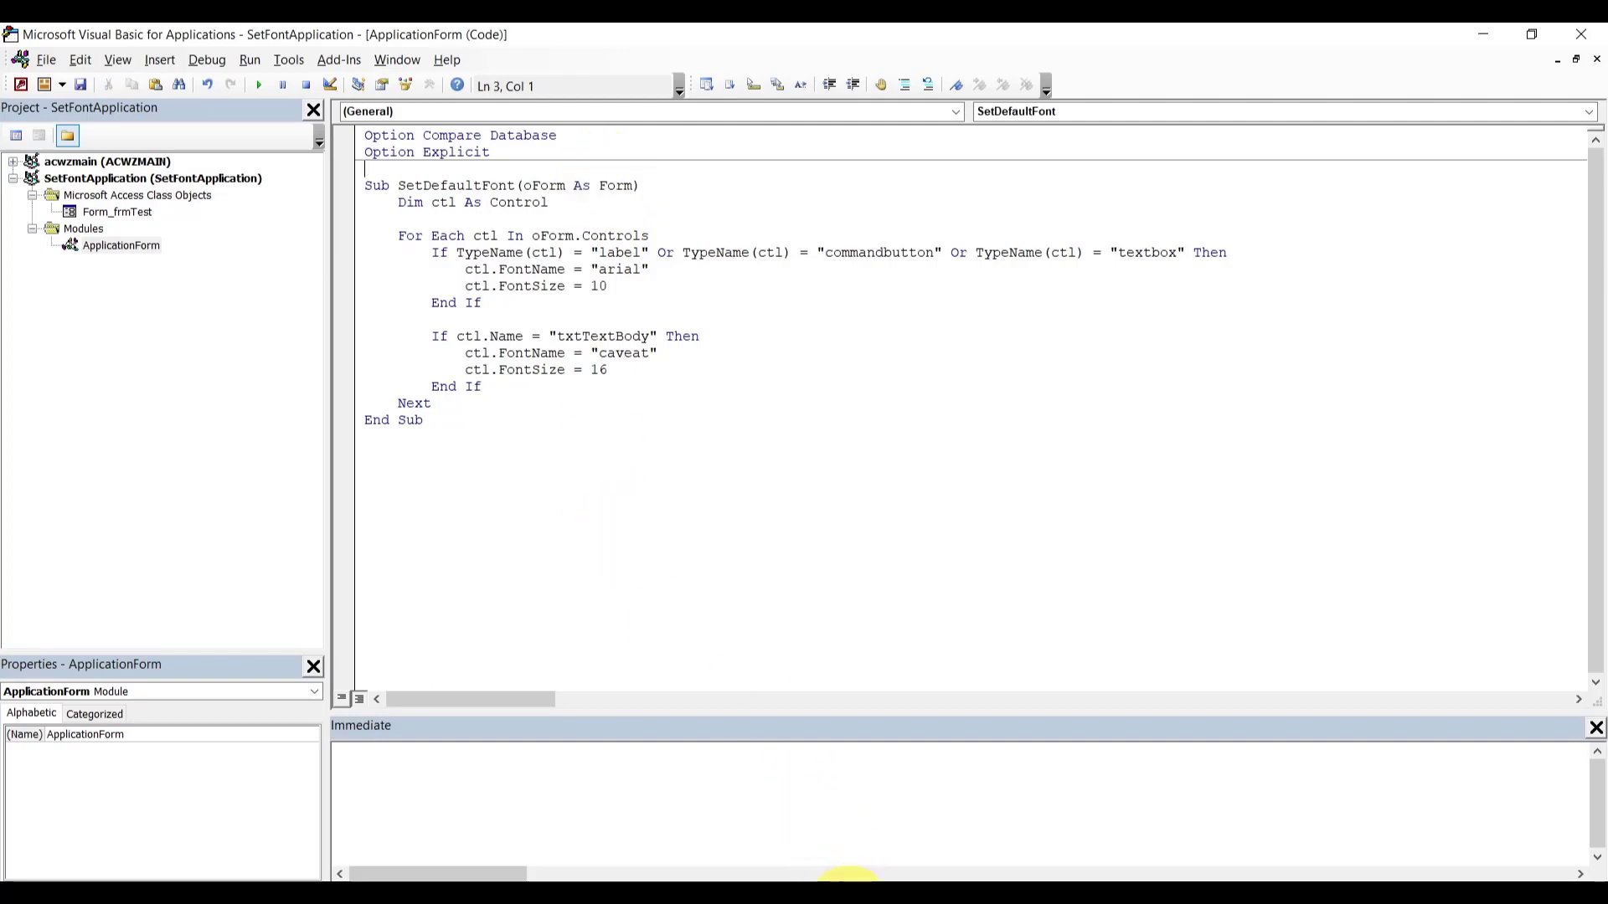
{"action": "left_click", "coordinate": [843, 879]}
{"action": "left_click", "coordinate": [807, 848]}
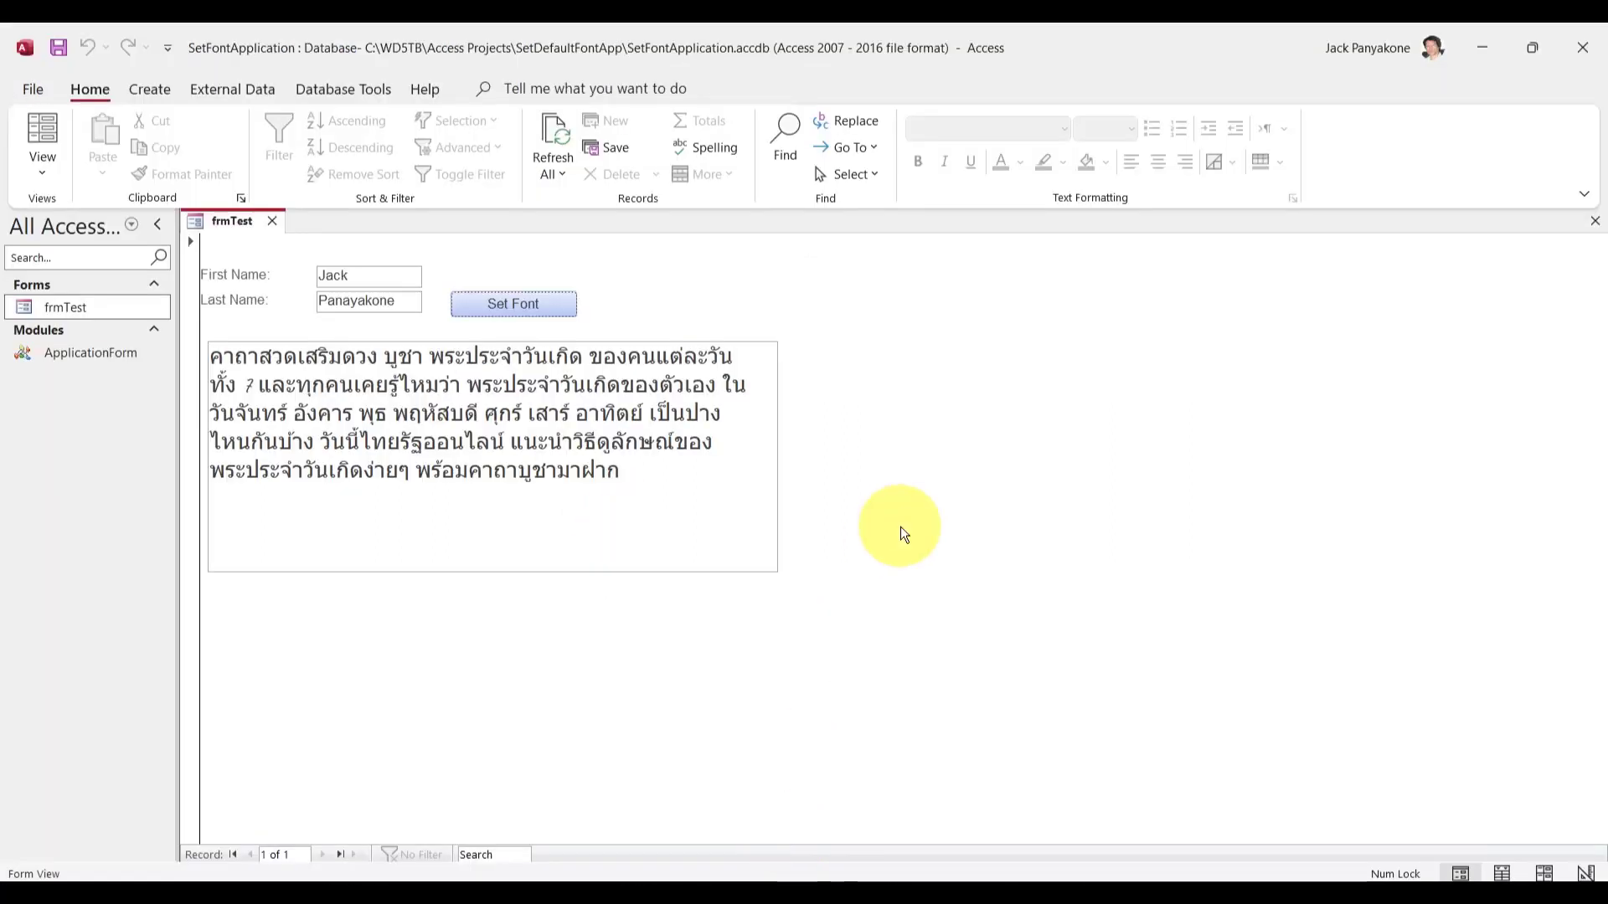